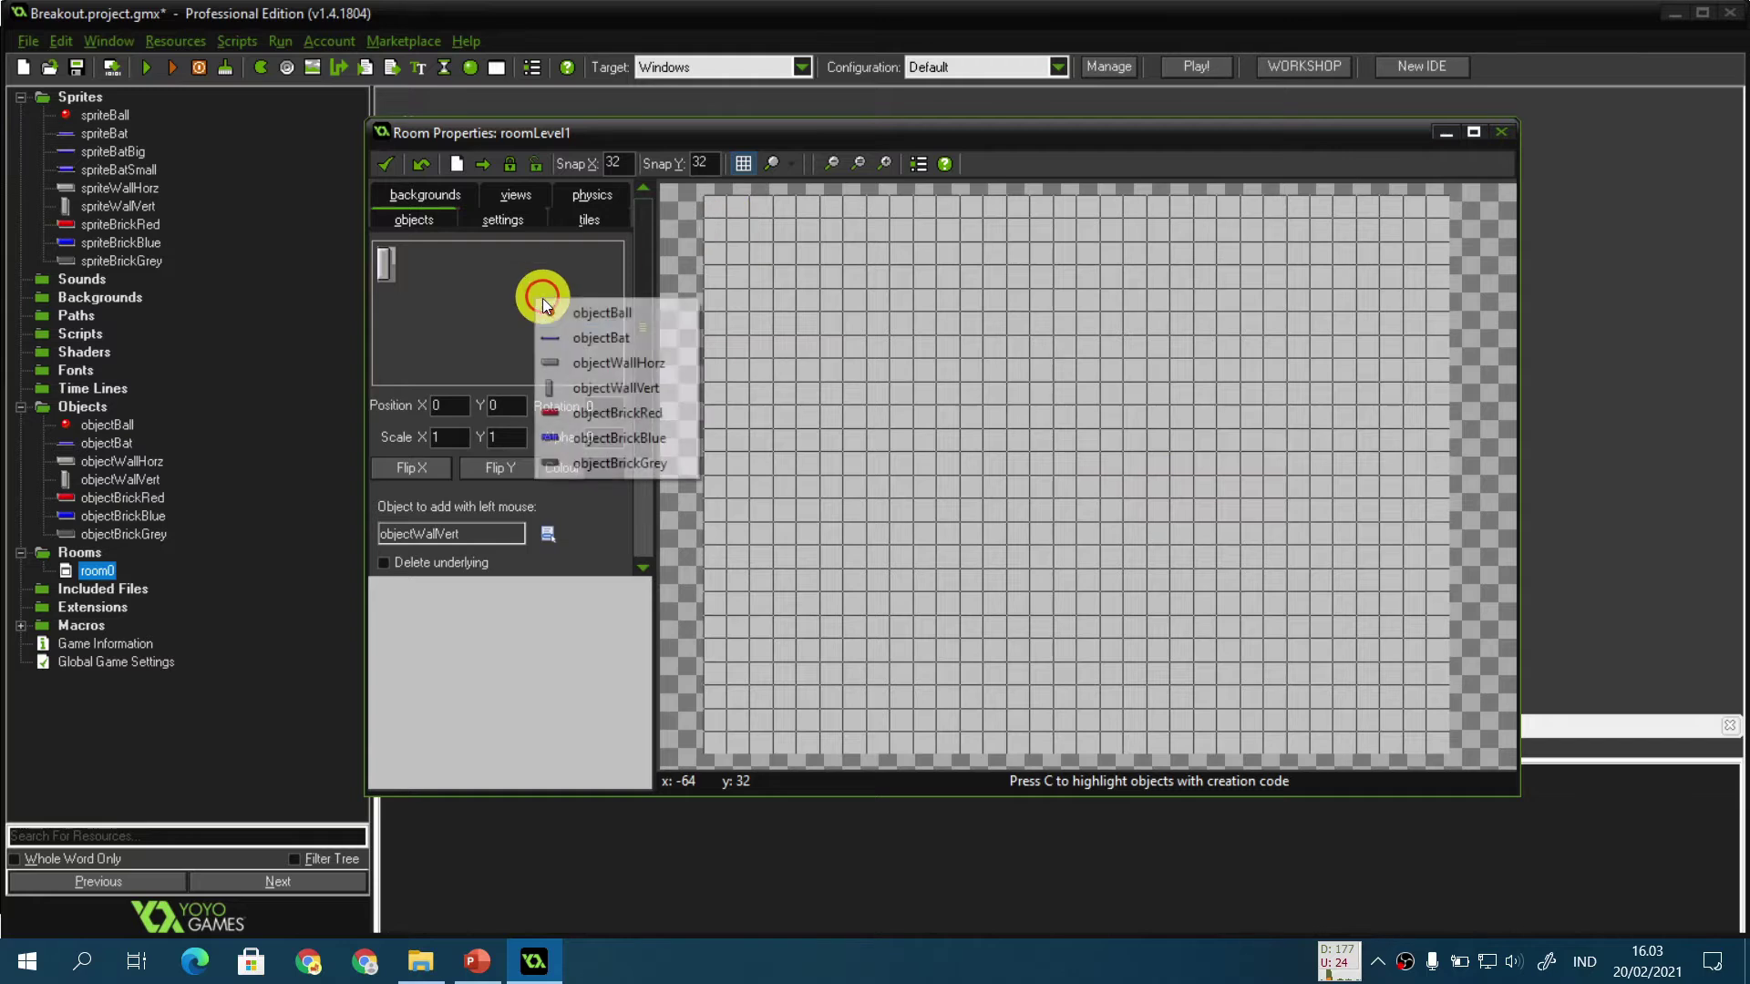
Step: Line the whole top edge of roomLevel1 with a row of objectWallHorz instances
{"action": "left_click", "coordinate": [652, 363]}
{"action": "left_click_drag", "start_coordinate": [723, 206], "coordinate": [1432, 211], "text": "shift"}
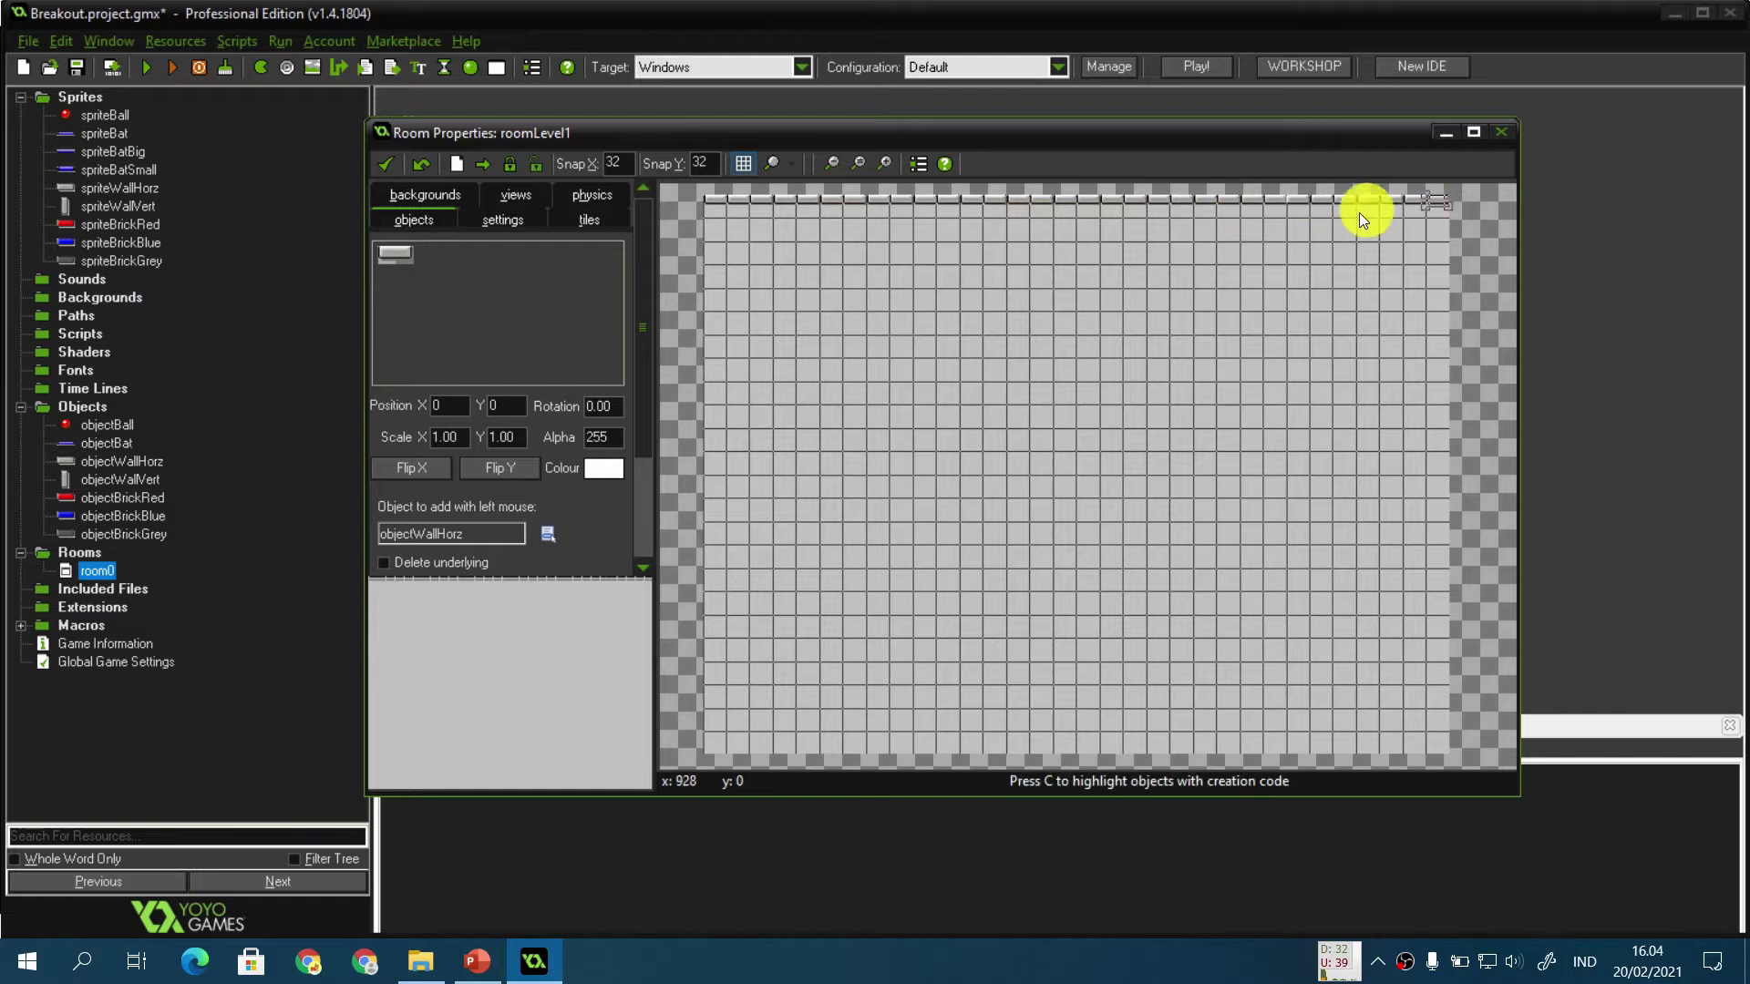
Step: Set the horizontal snap to 16 and place one objectWallVert in the room's upper-left corner
{"action": "left_click", "coordinate": [548, 286]}
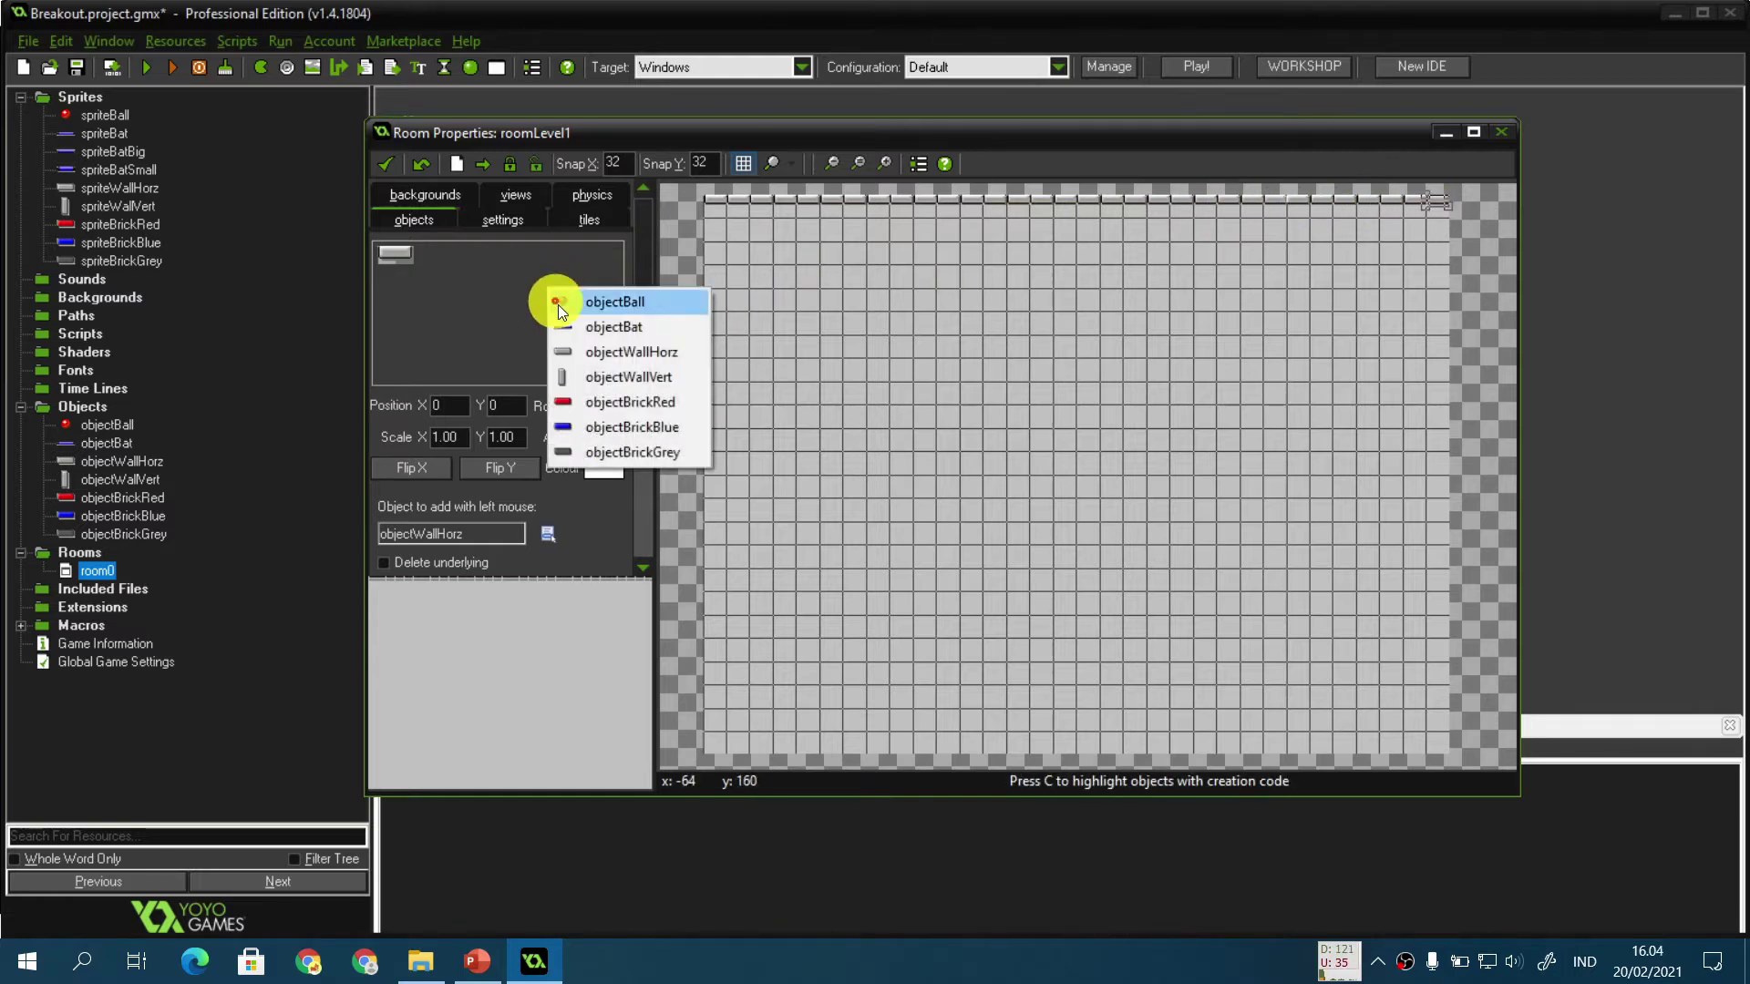
{"action": "left_click", "coordinate": [588, 374]}
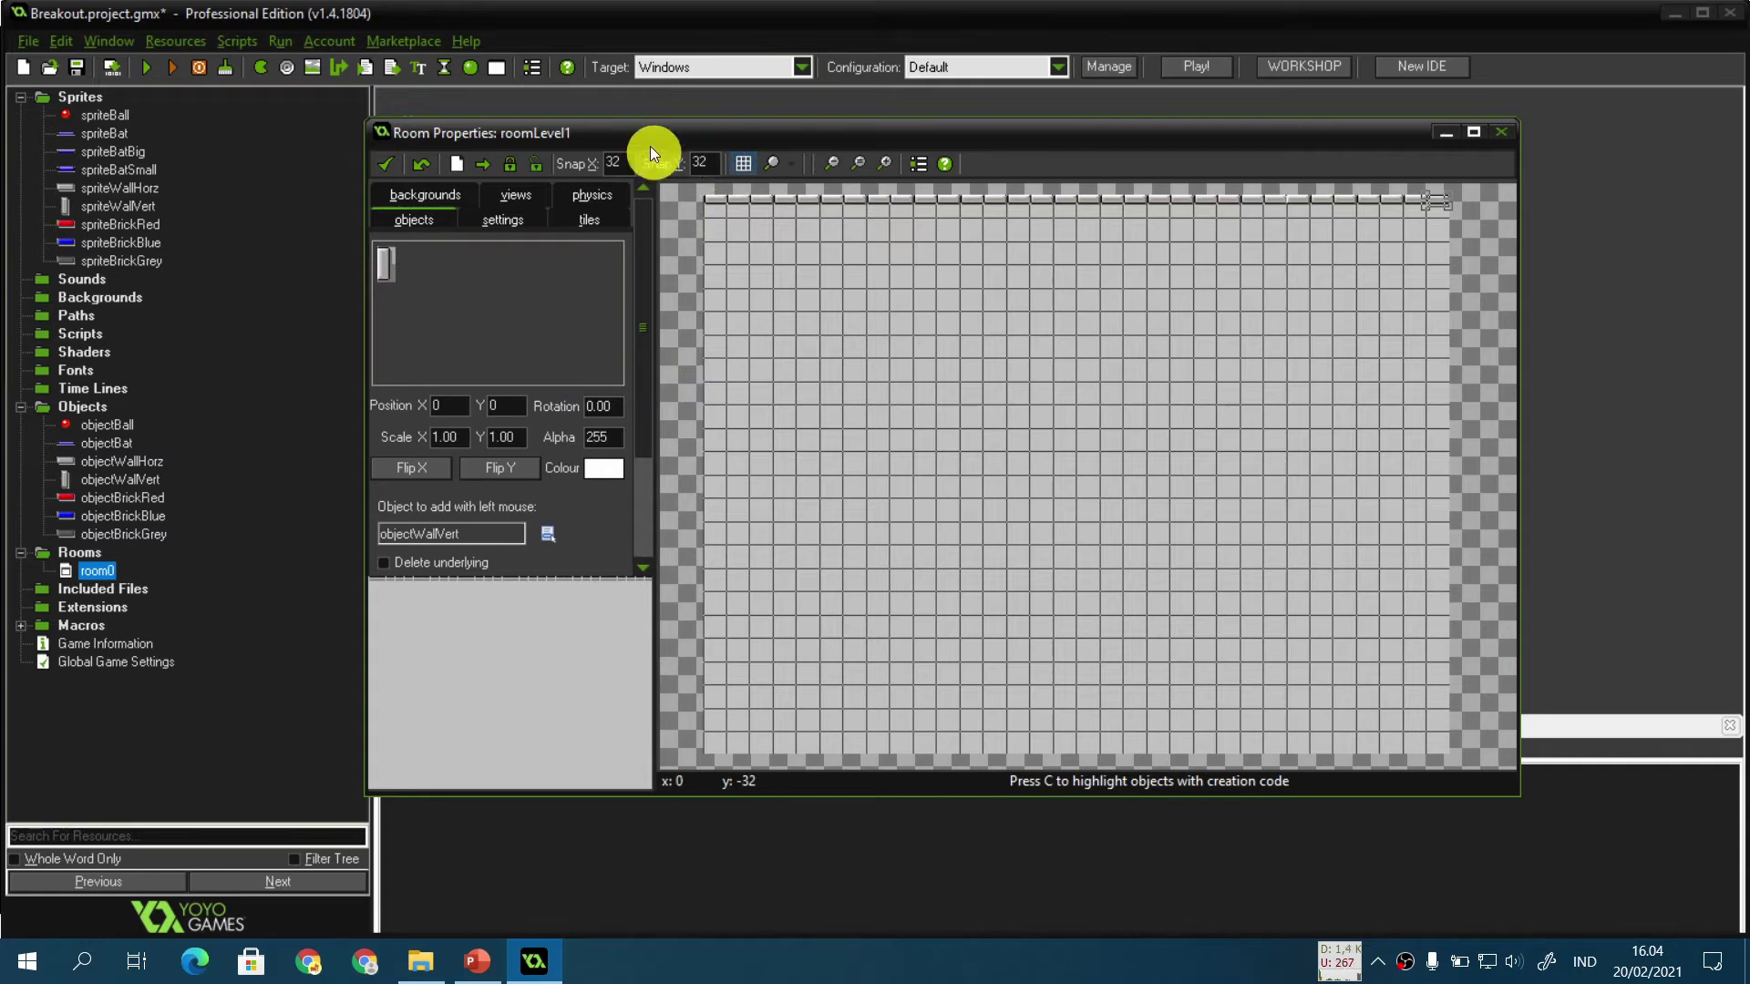
{"action": "double_click", "coordinate": [621, 165]}
{"action": "type", "text": "16"}
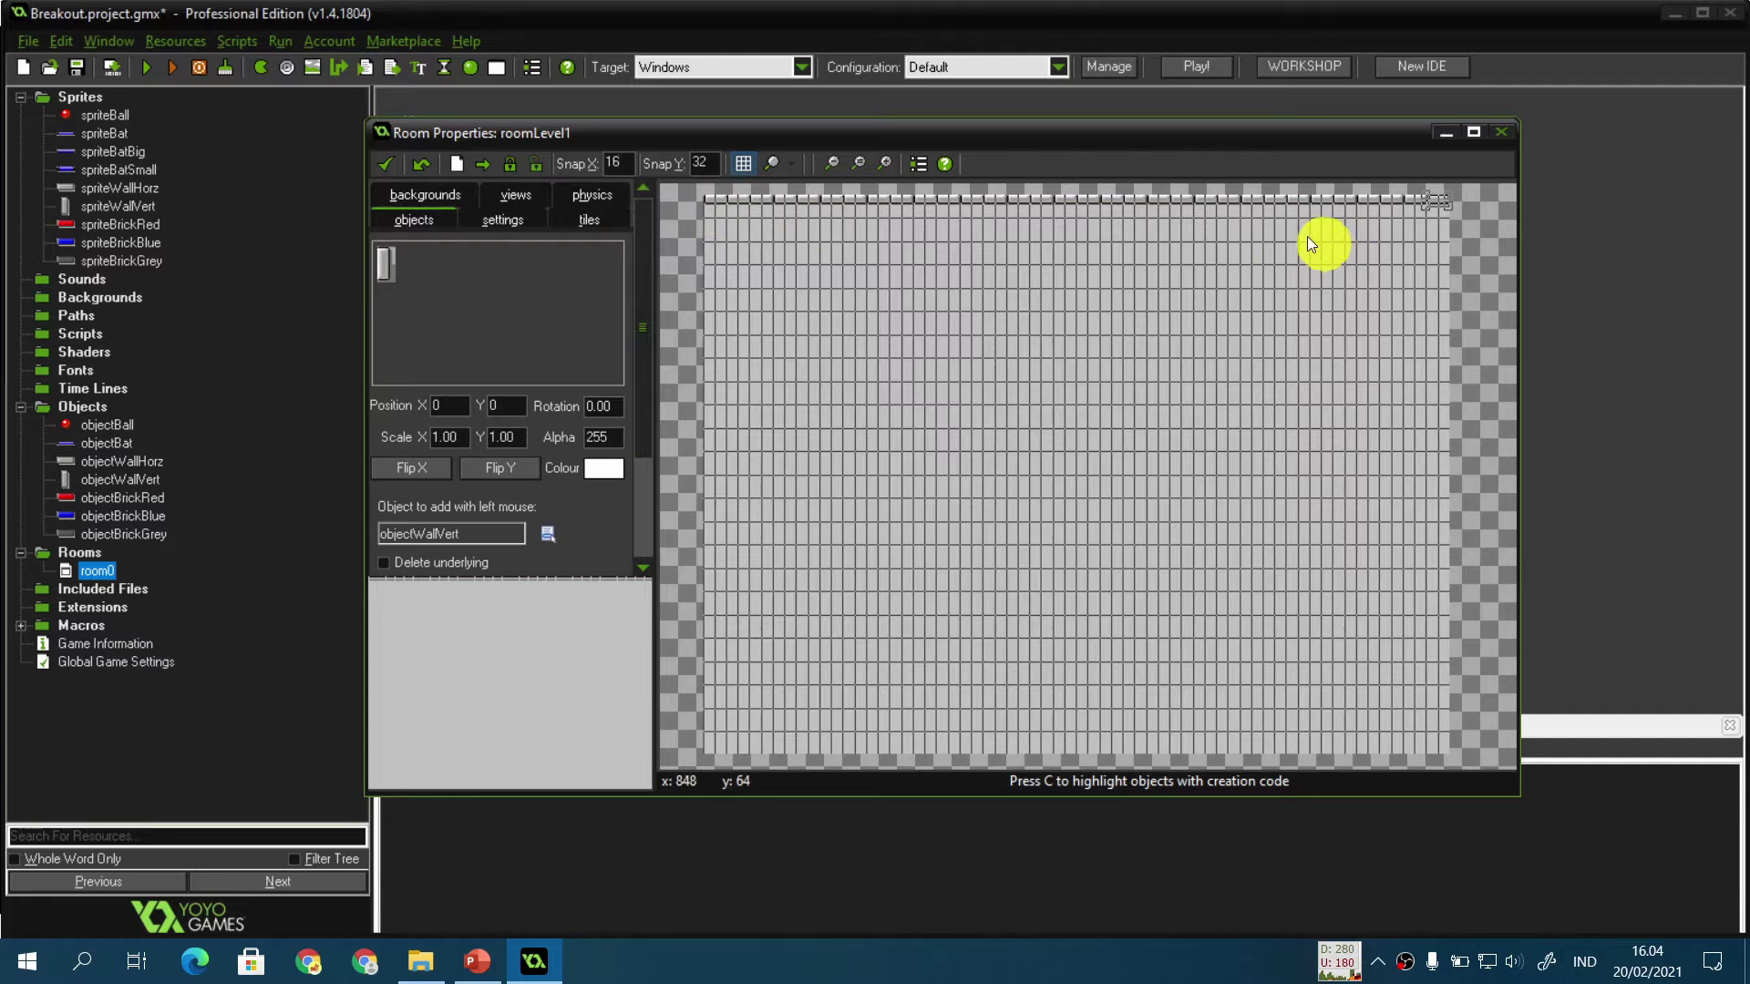
{"action": "scroll", "coordinate": [749, 291], "scroll_direction": "up", "scroll_amount": 4}
{"action": "middle_click_drag", "start_coordinate": [746, 281], "coordinate": [884, 593]}
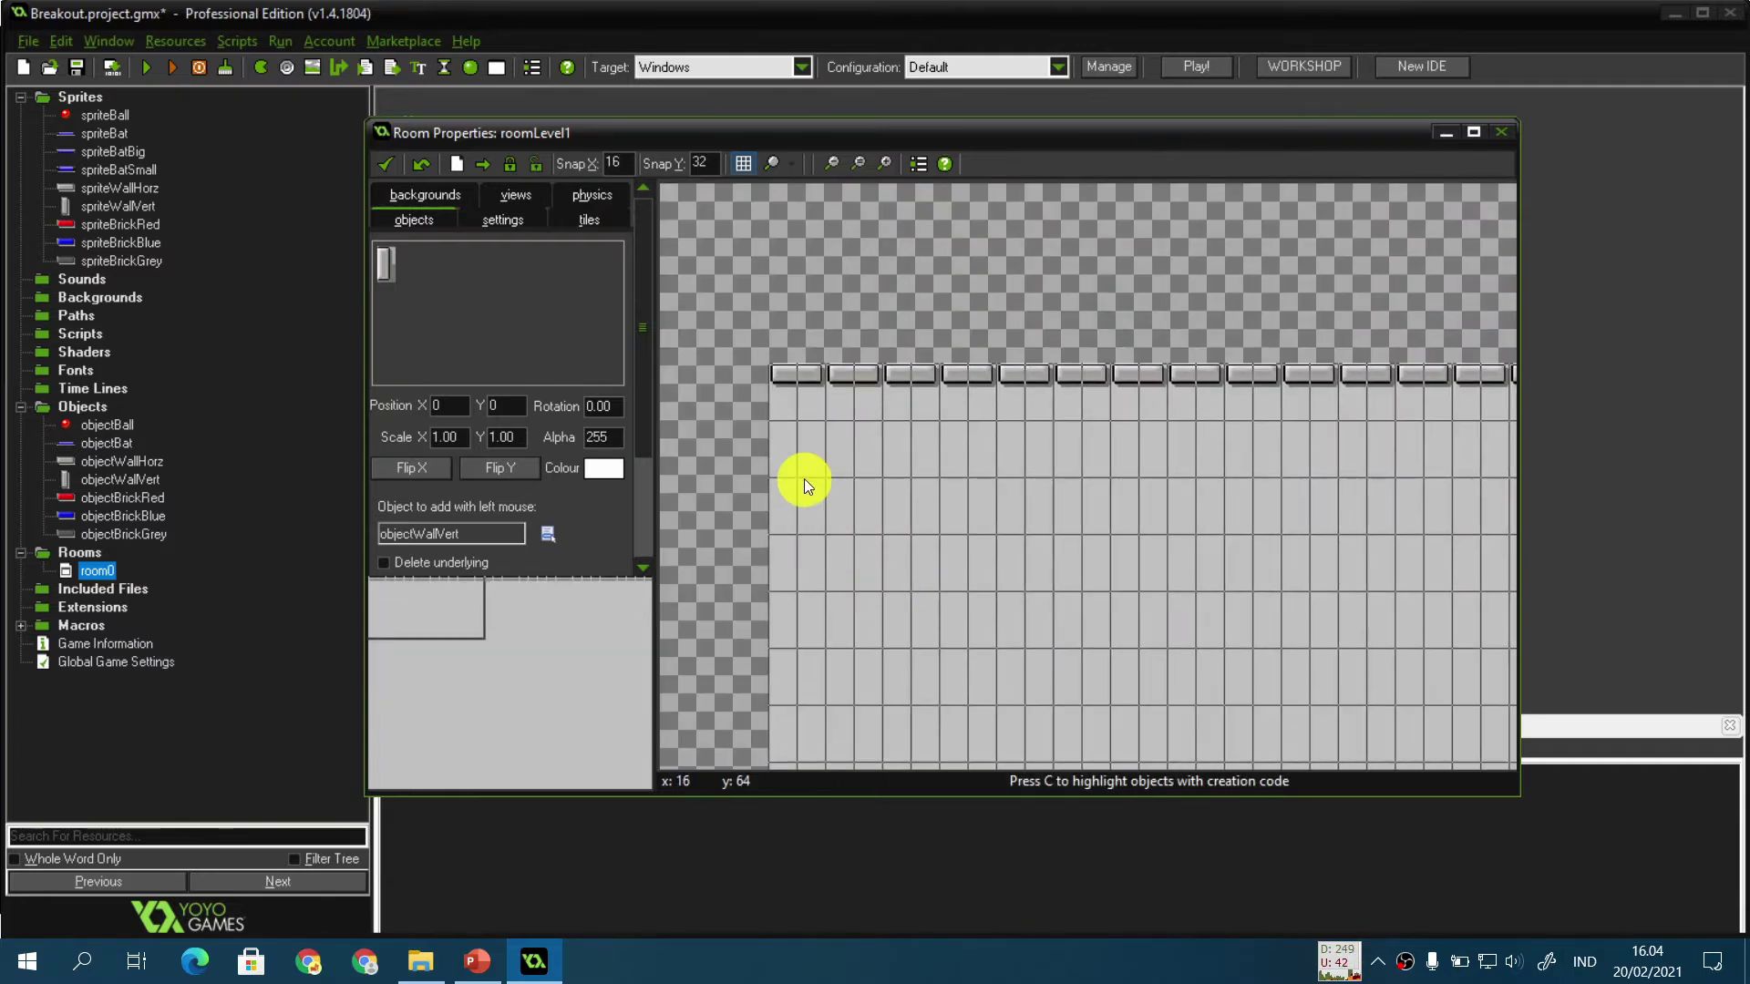
{"action": "left_click", "coordinate": [784, 397]}
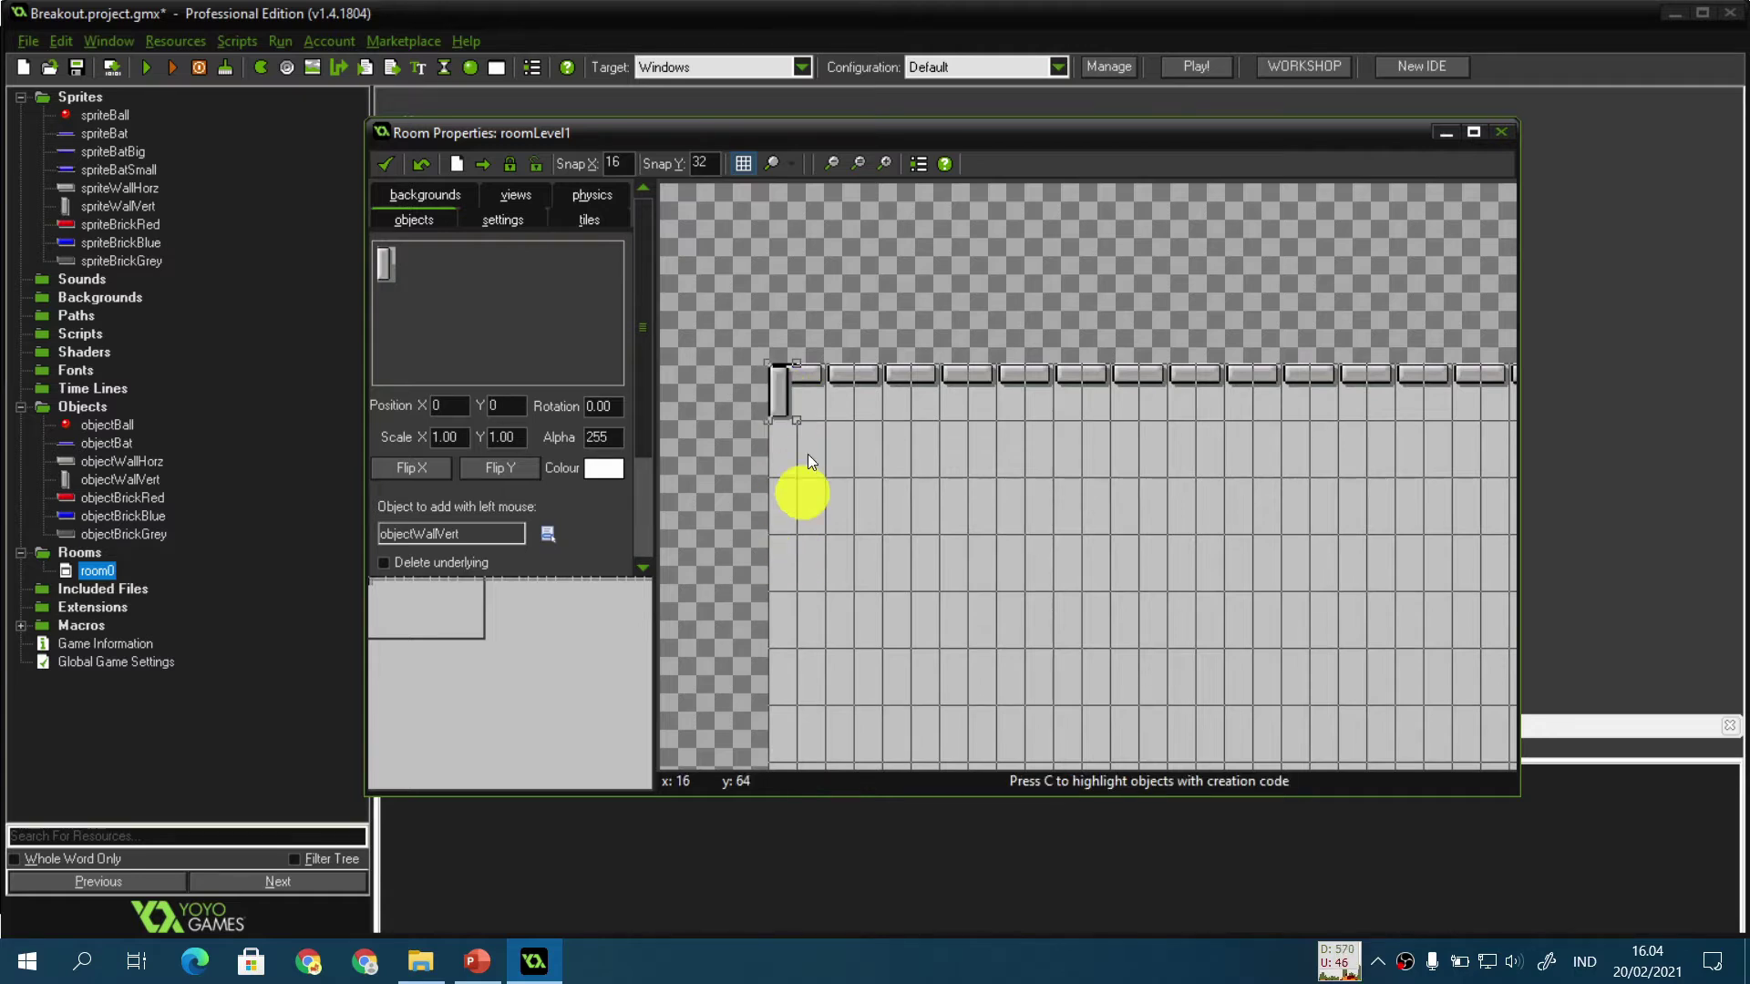
Step: Switch to the PowerPoint slides, examine the wall layout on the "Contoh Hasil" slide, and return to the room editor
{"action": "left_click", "coordinate": [476, 959]}
{"action": "key", "text": "Left"}
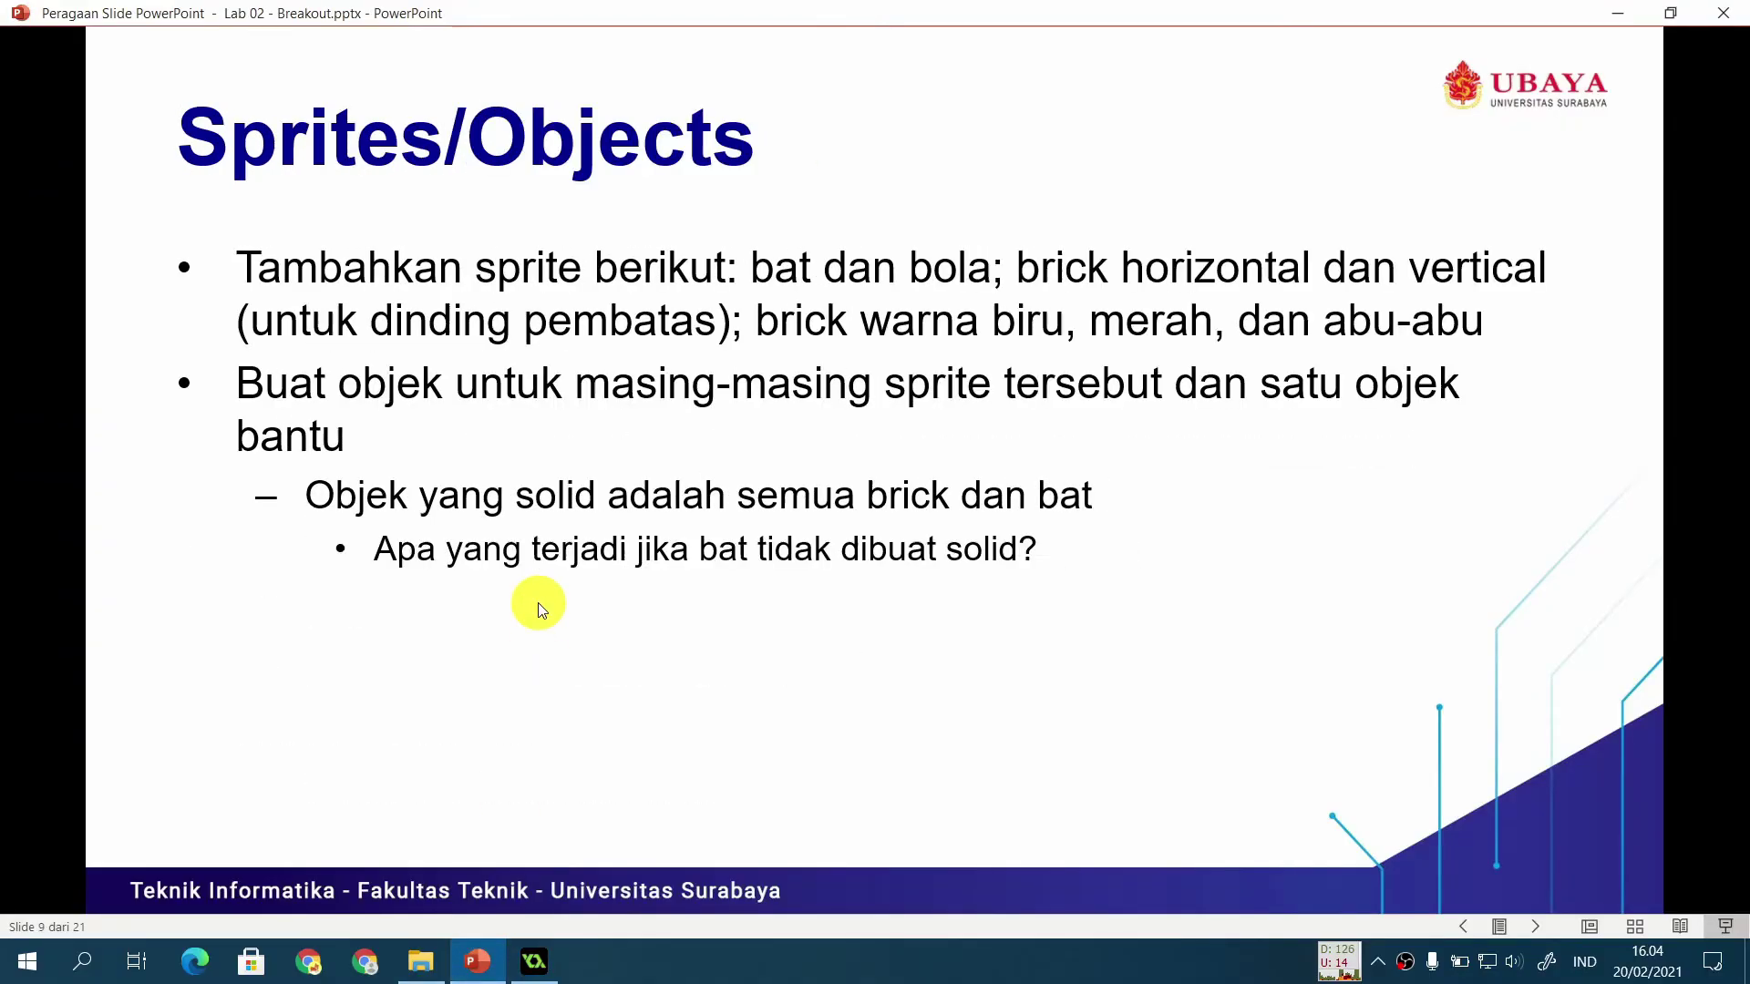
{"action": "key", "text": "Left"}
{"action": "key", "text": "Left"}
{"action": "key", "text": "Left"}
{"action": "key", "text": "Left"}
{"action": "key", "text": "Left"}
{"action": "key", "text": "Left"}
{"action": "key", "text": "Left"}
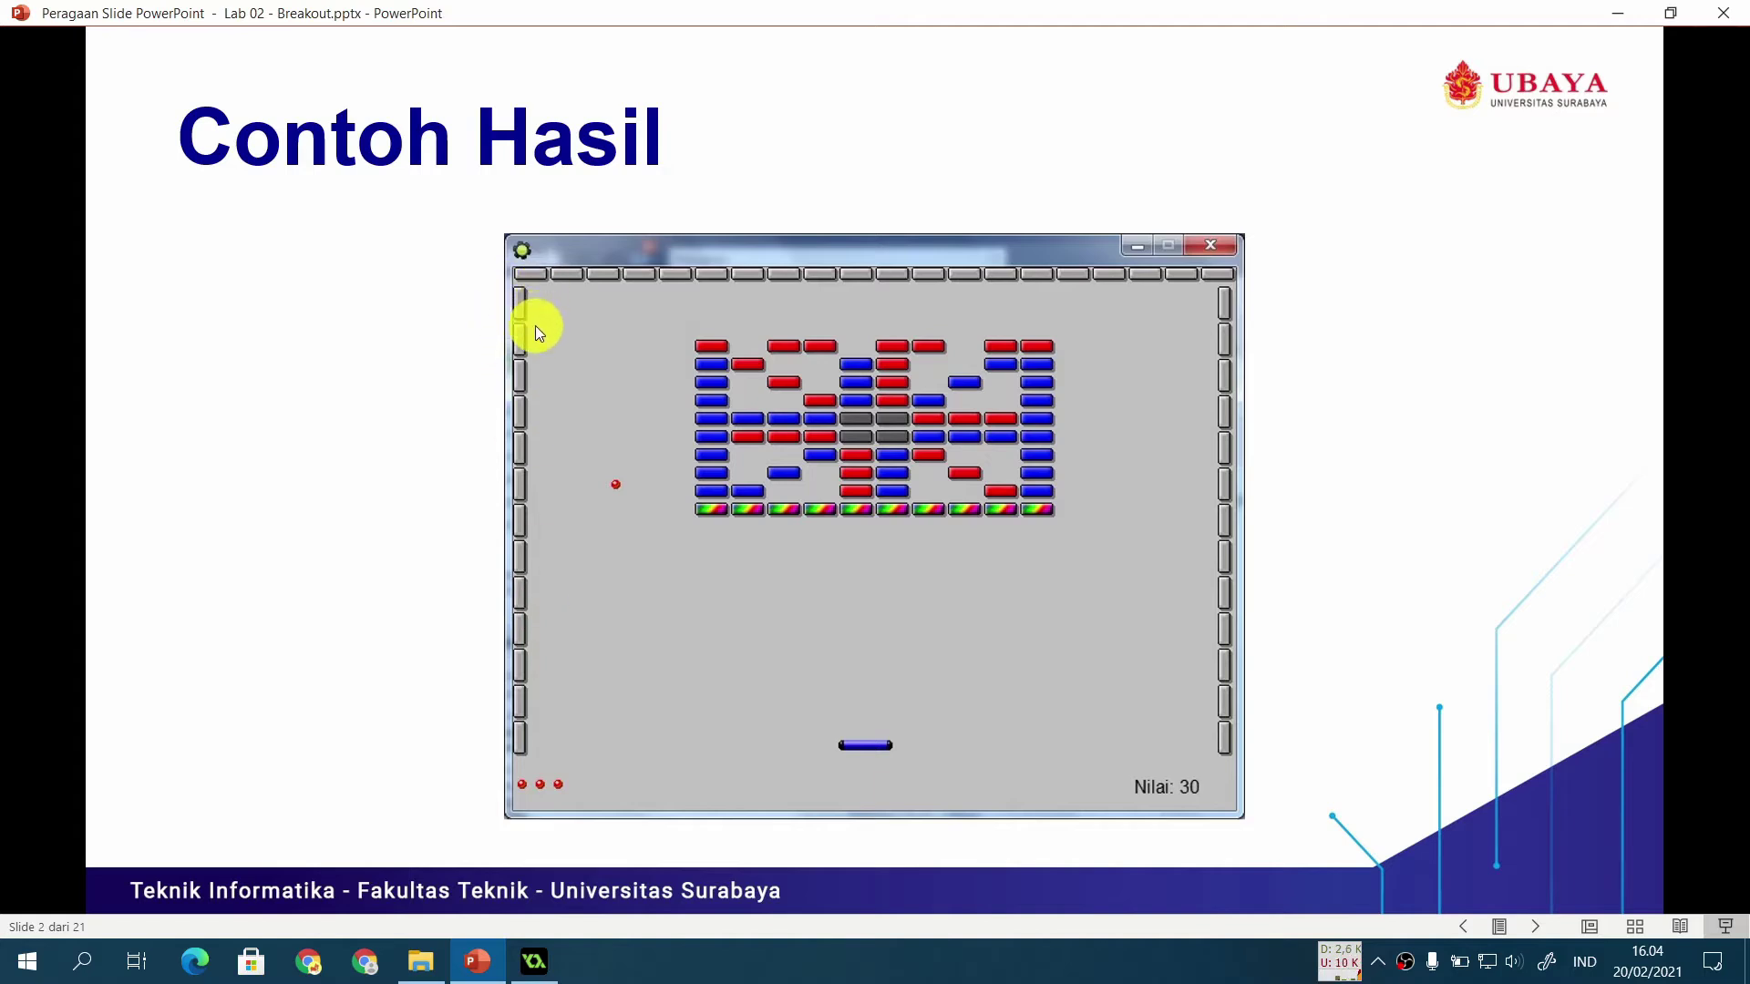
{"action": "left_click", "coordinate": [534, 961]}
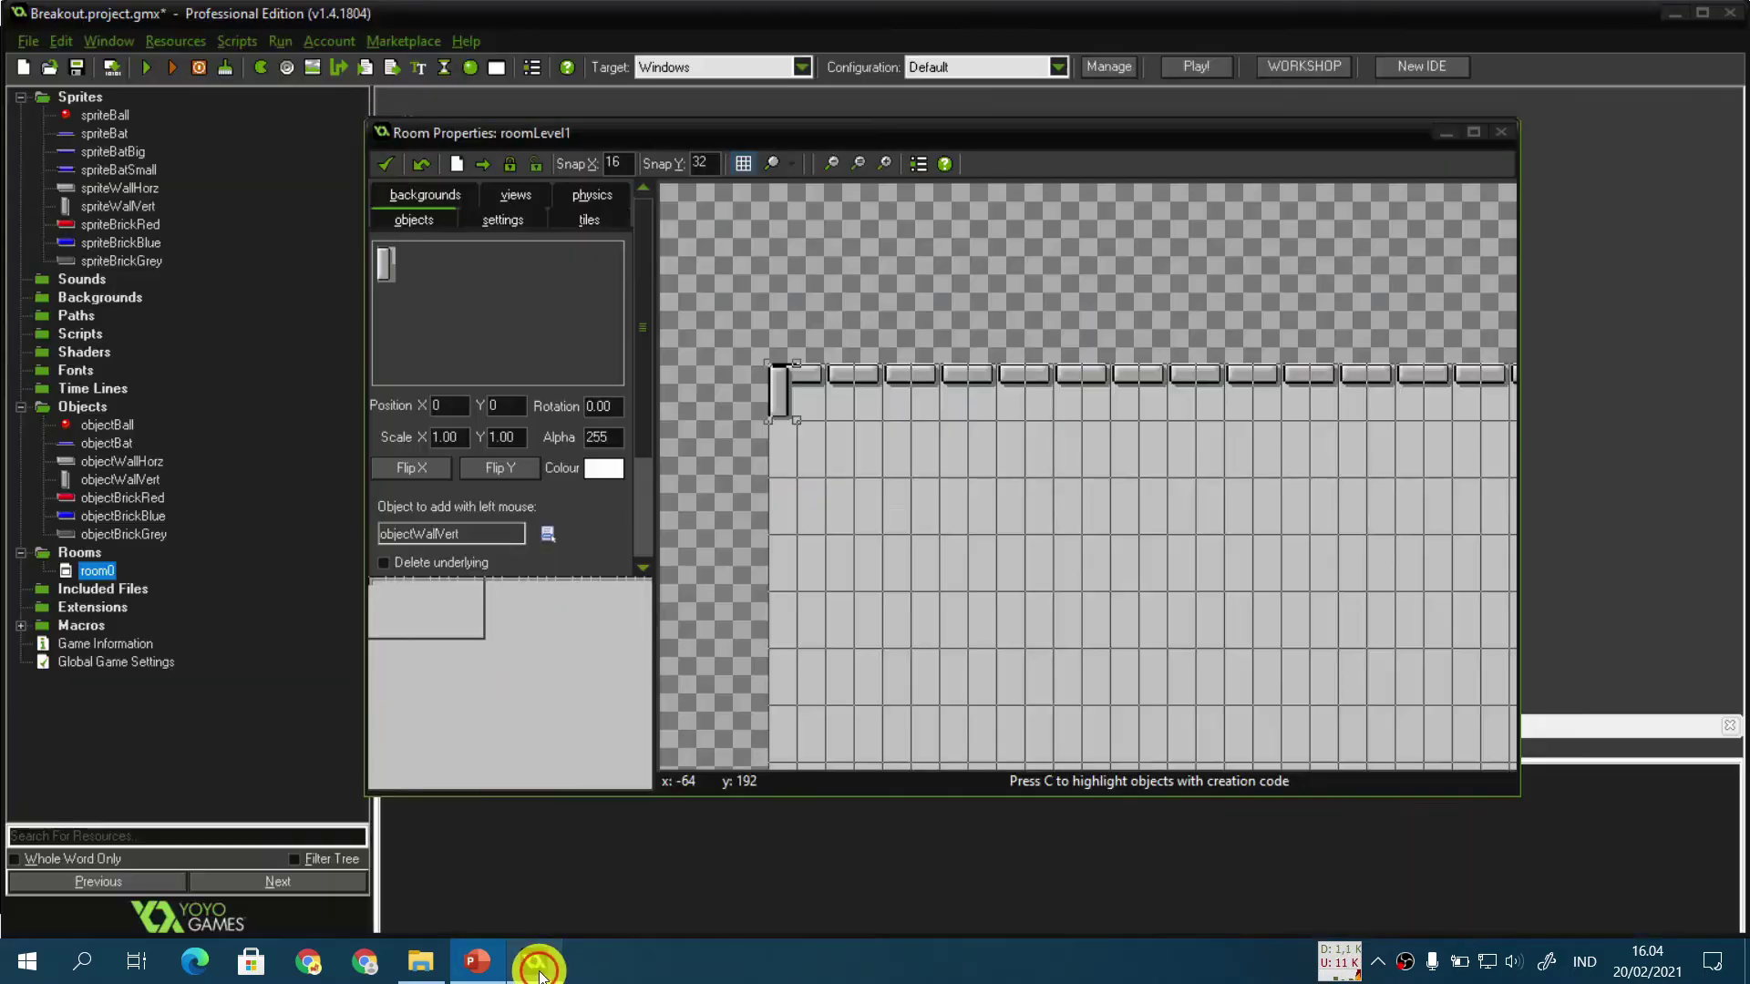
Step: Set the vertical snap to 16 and move the first vertical wall directly below the top row, at X 0, Y 16
{"action": "left_click_drag", "start_coordinate": [798, 389], "coordinate": [787, 427]}
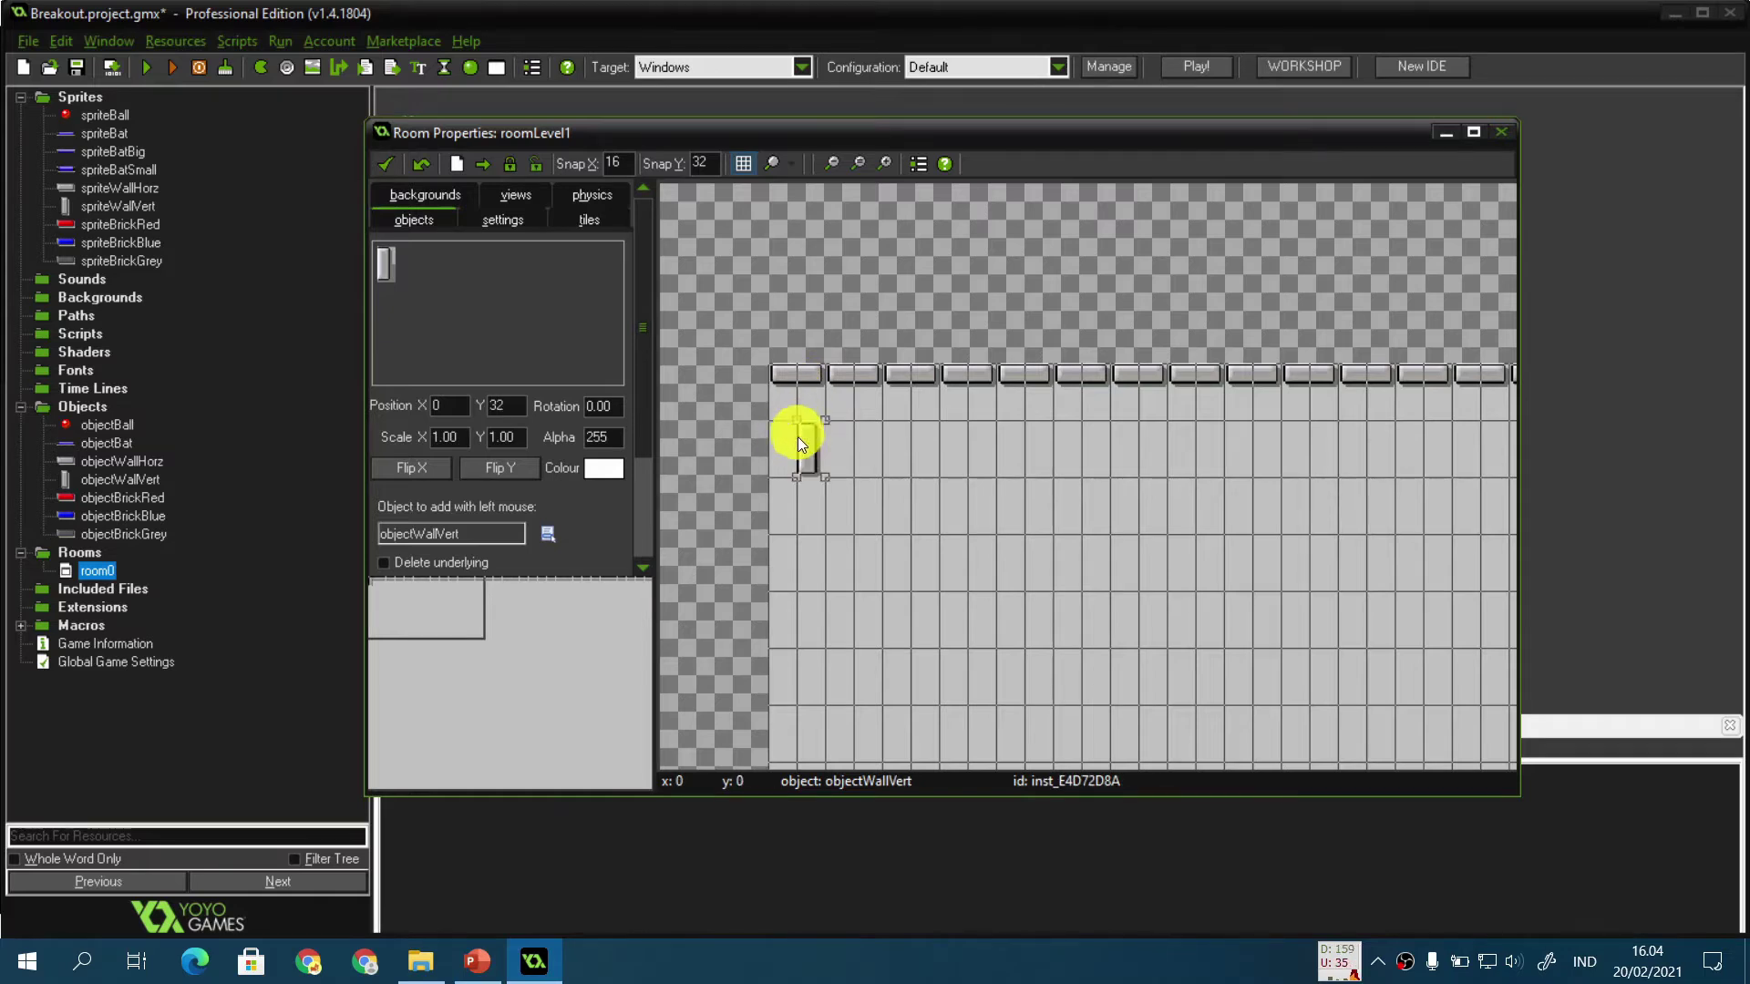
{"action": "double_click", "coordinate": [699, 163]}
{"action": "type", "text": "16"}
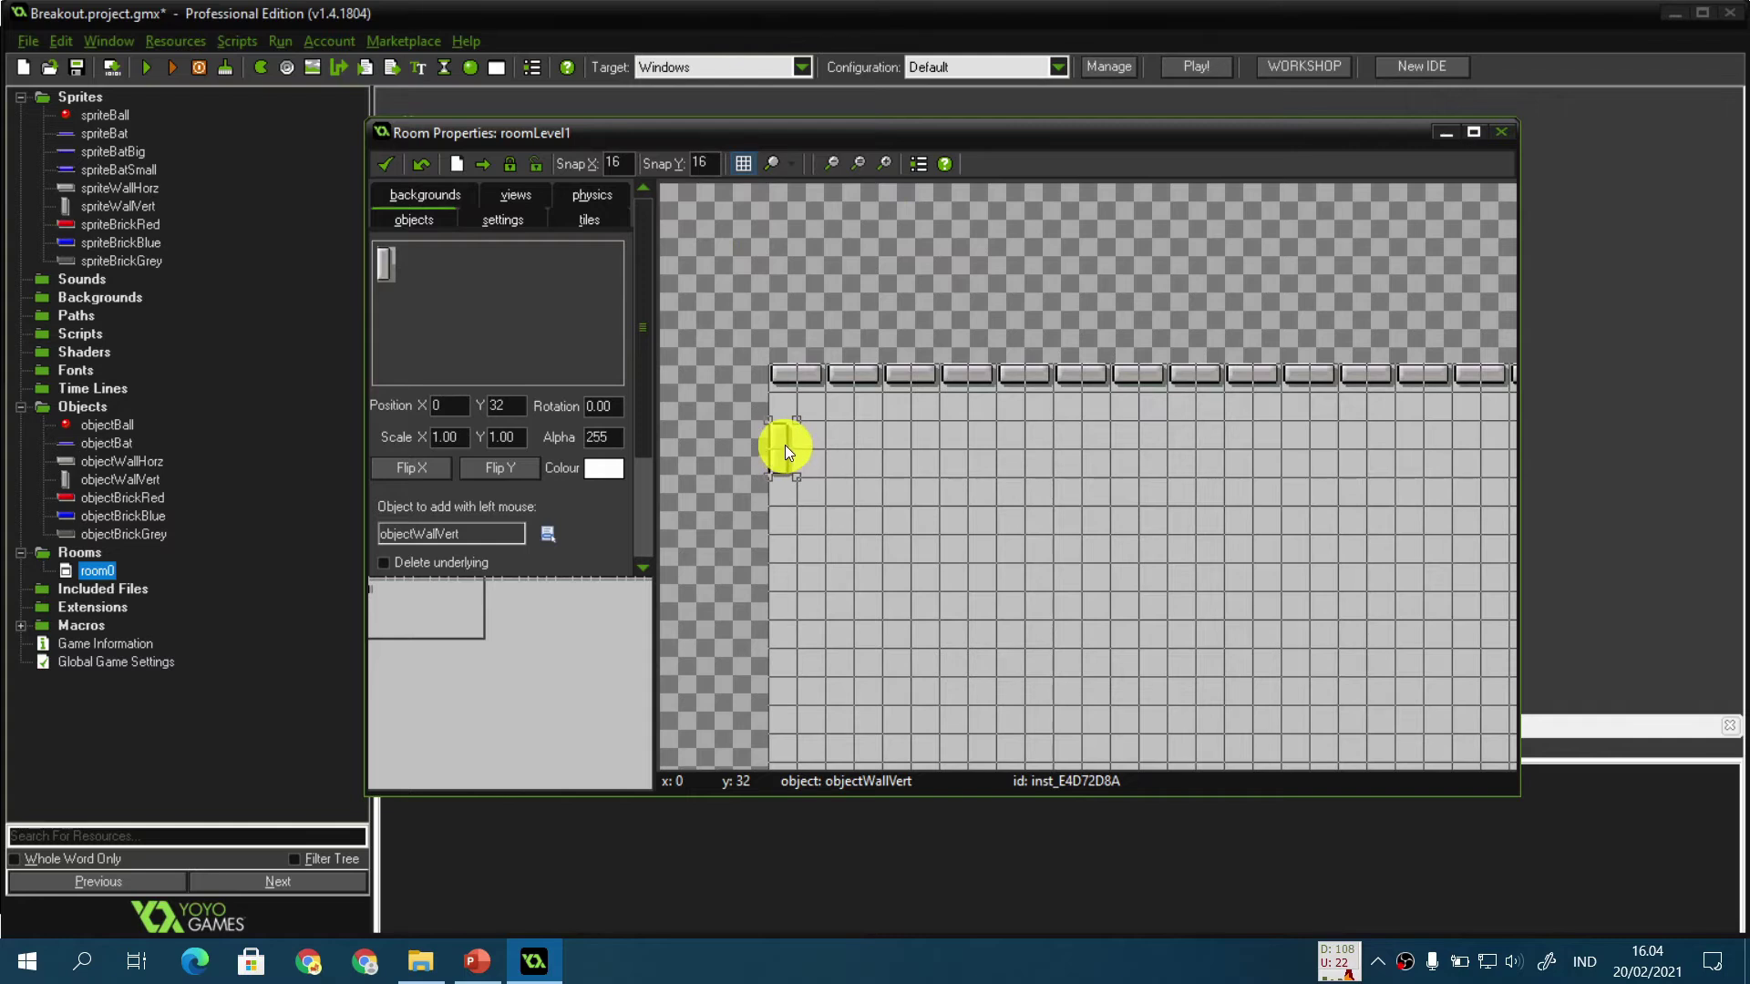
{"action": "left_click_drag", "start_coordinate": [783, 445], "coordinate": [786, 415]}
Step: Continue the objectWallVert column down the room's left edge toward the lower part of the room
{"action": "scroll", "coordinate": [898, 492], "scroll_direction": "down", "scroll_amount": 2}
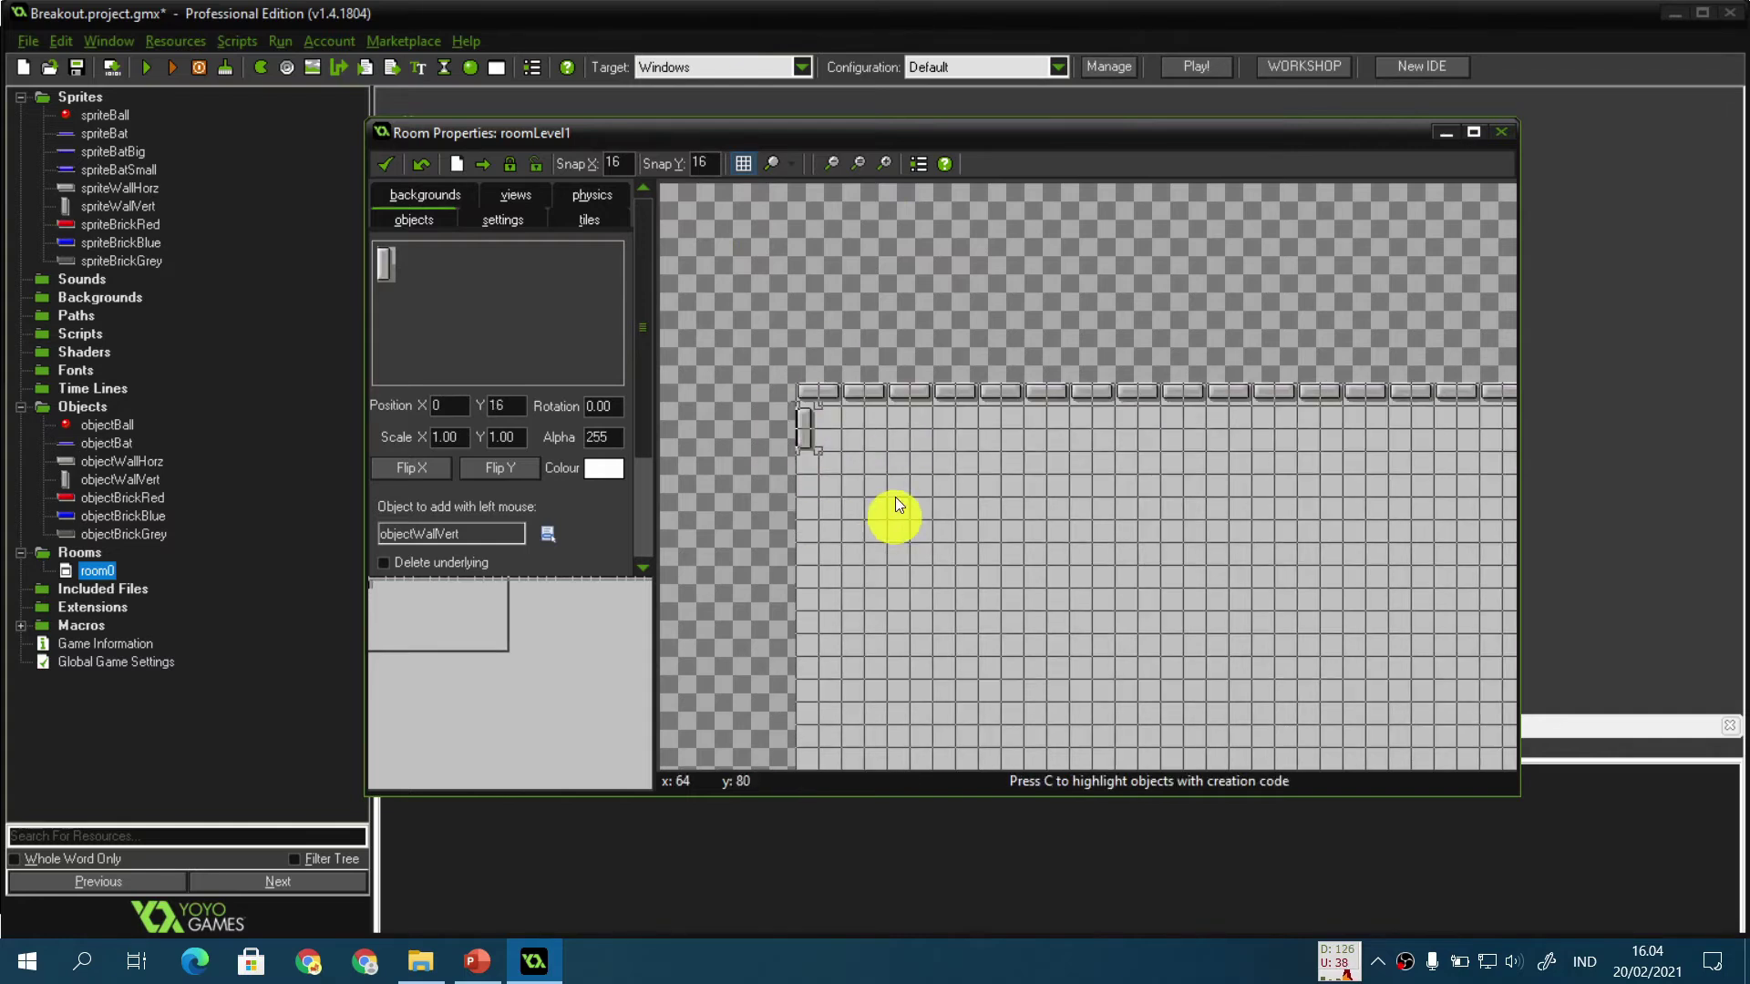
{"action": "middle_click_drag", "start_coordinate": [932, 535], "coordinate": [915, 341]}
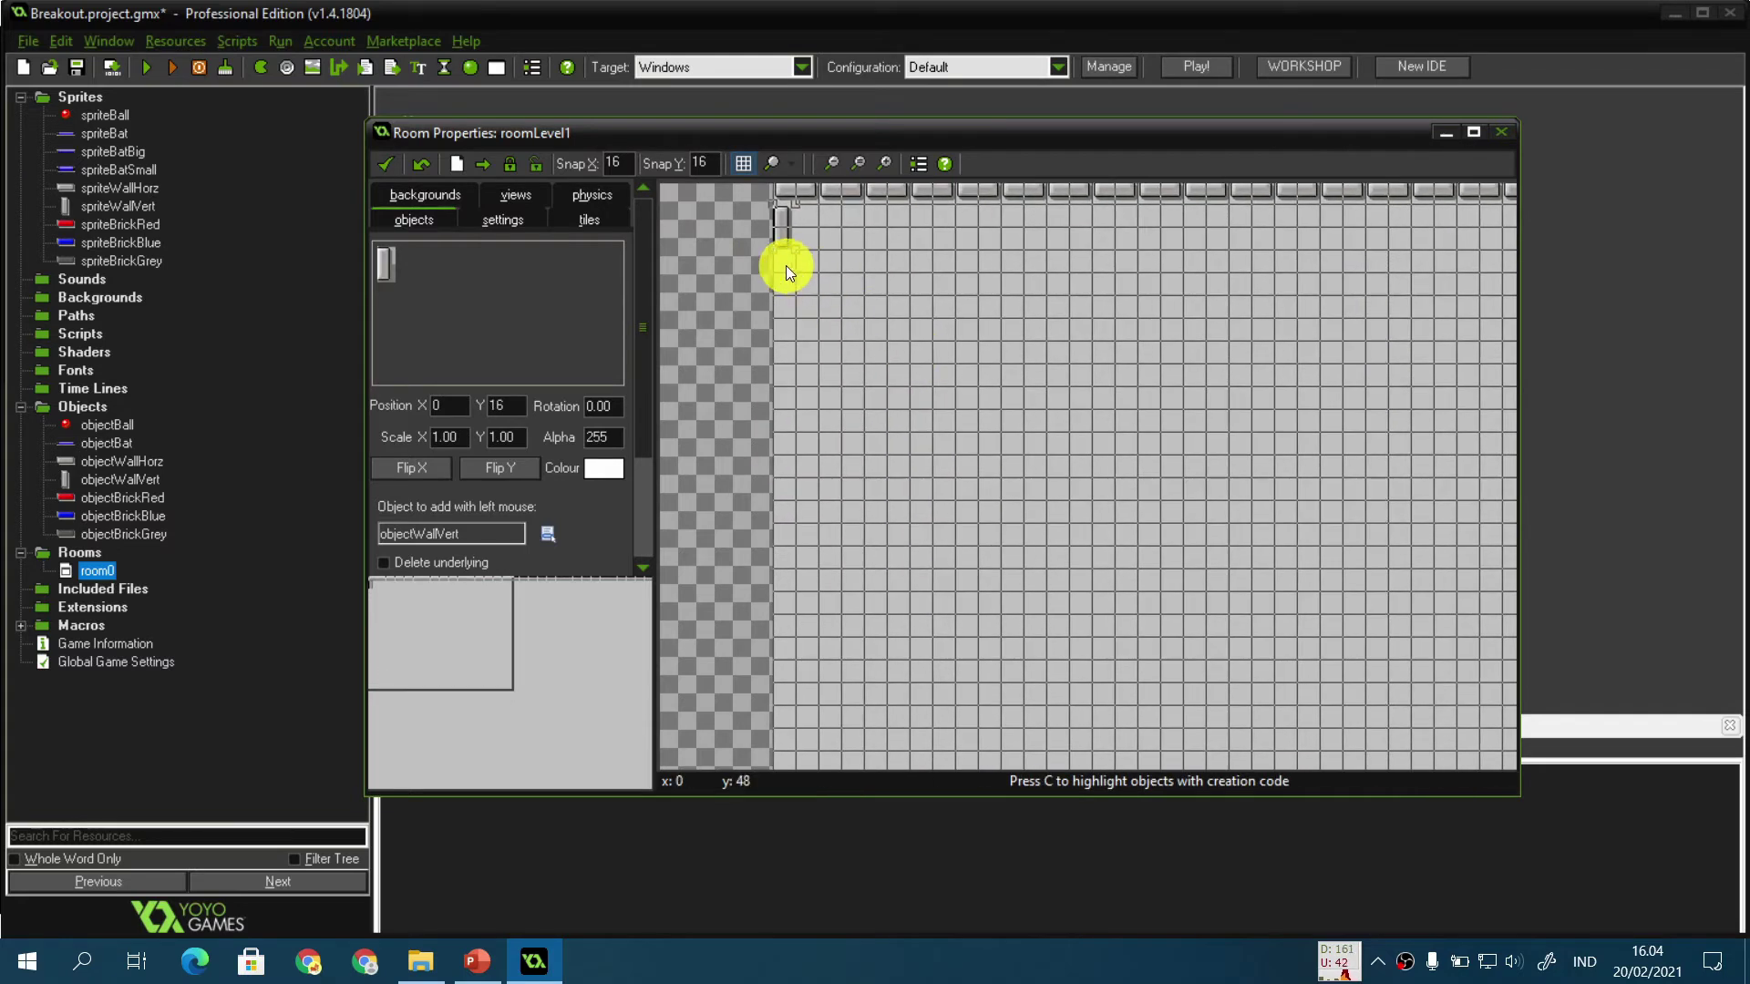
{"action": "left_click_drag", "start_coordinate": [786, 266], "coordinate": [786, 671], "text": "shift"}
{"action": "middle_click_drag", "start_coordinate": [957, 677], "coordinate": [916, 287]}
{"action": "left_click_drag", "start_coordinate": [746, 335], "coordinate": [751, 599], "text": "shift"}
{"action": "middle_click_drag", "start_coordinate": [915, 665], "coordinate": [877, 469]}
Step: Add two more vertical walls to the end of the left column, at Y 624 and Y 656
{"action": "left_click", "coordinate": [735, 492], "text": "shift"}
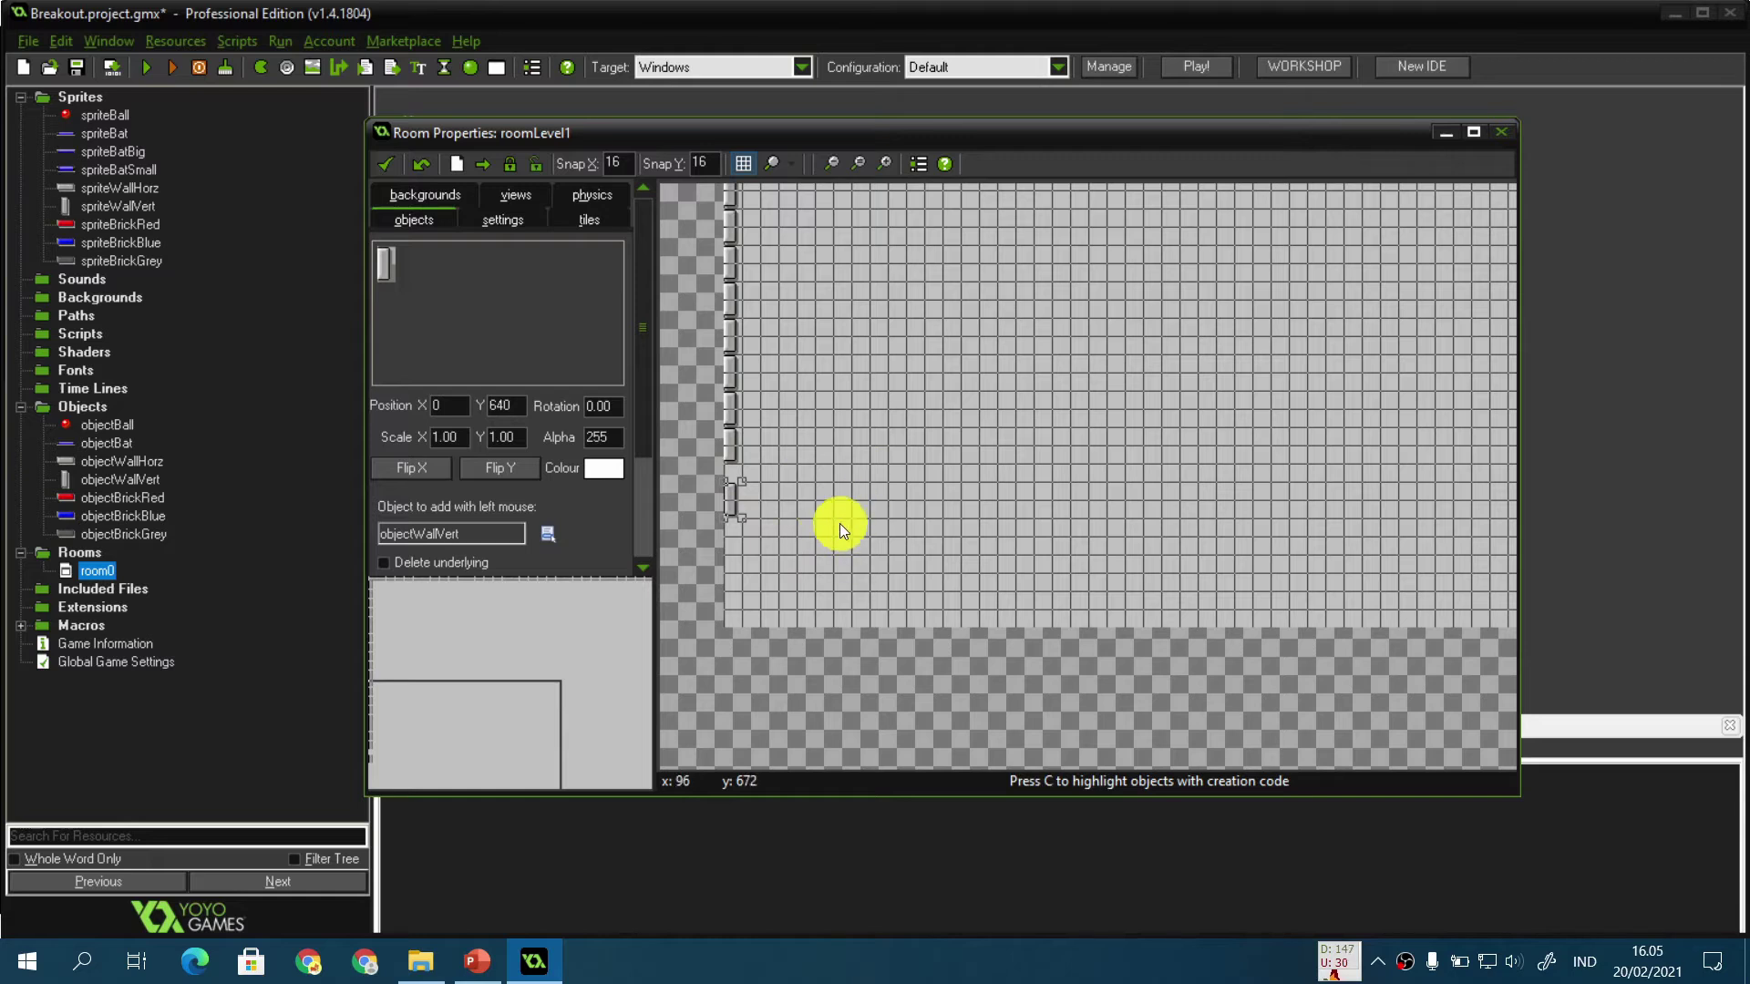
{"action": "left_click_drag", "start_coordinate": [735, 503], "coordinate": [734, 489]}
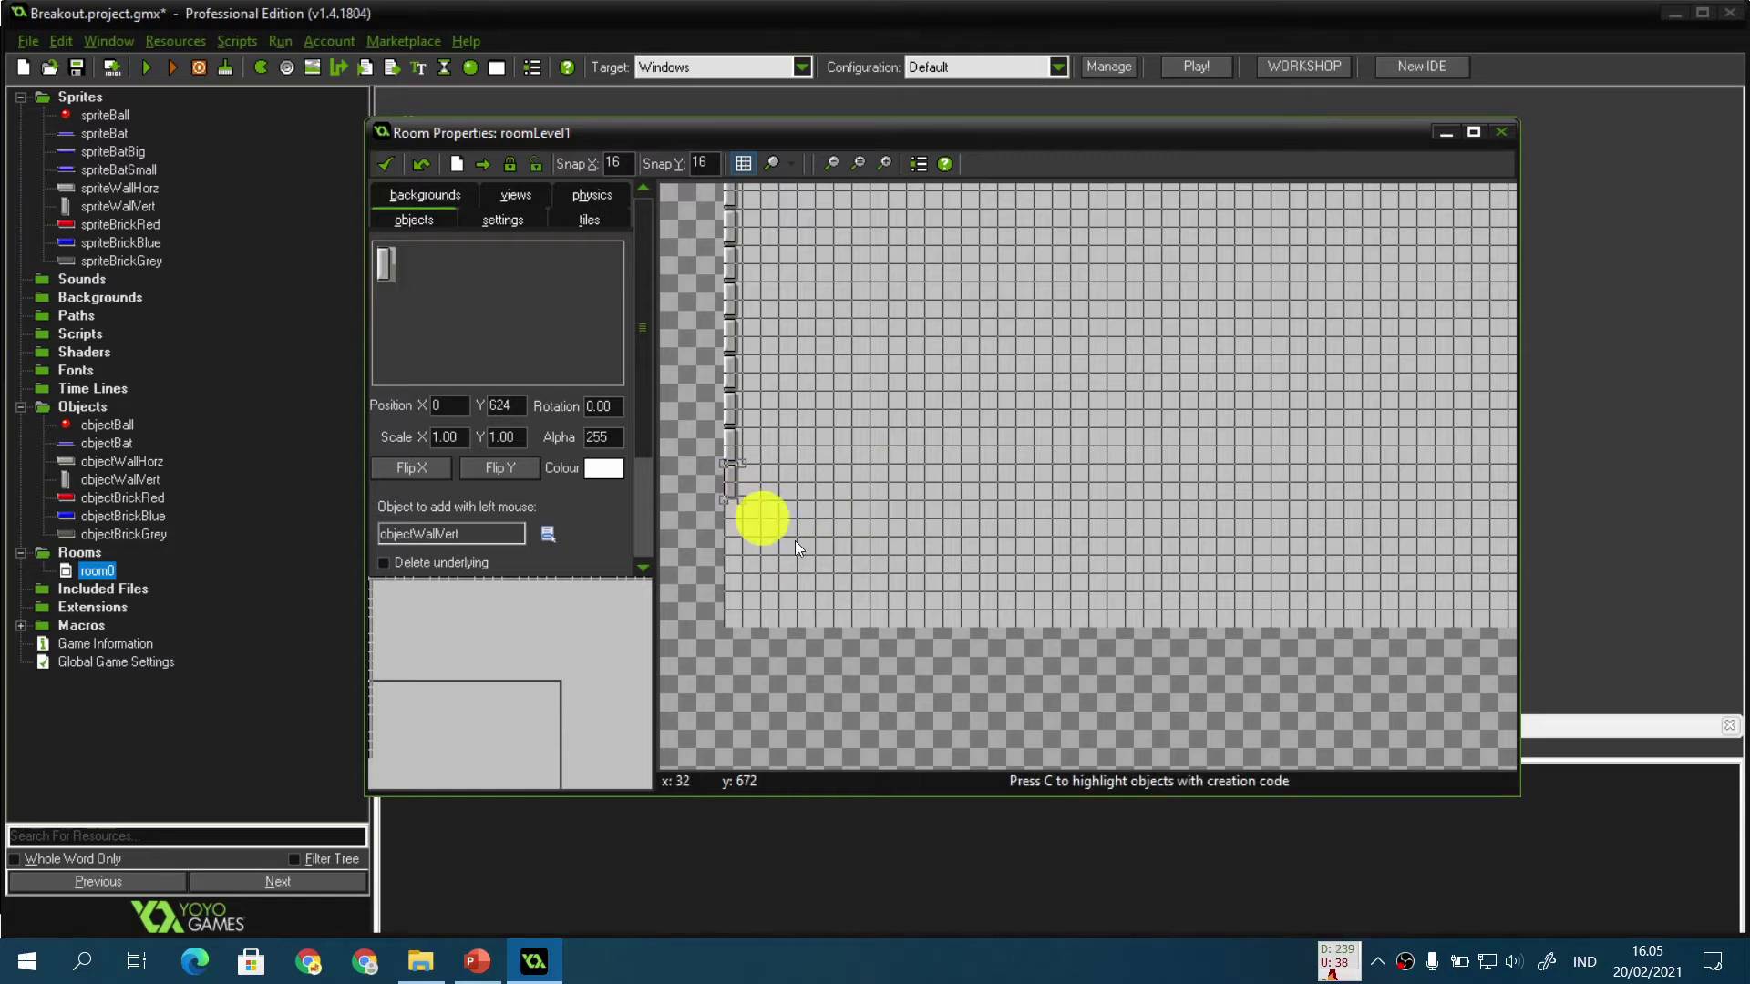
{"action": "left_click", "coordinate": [734, 523]}
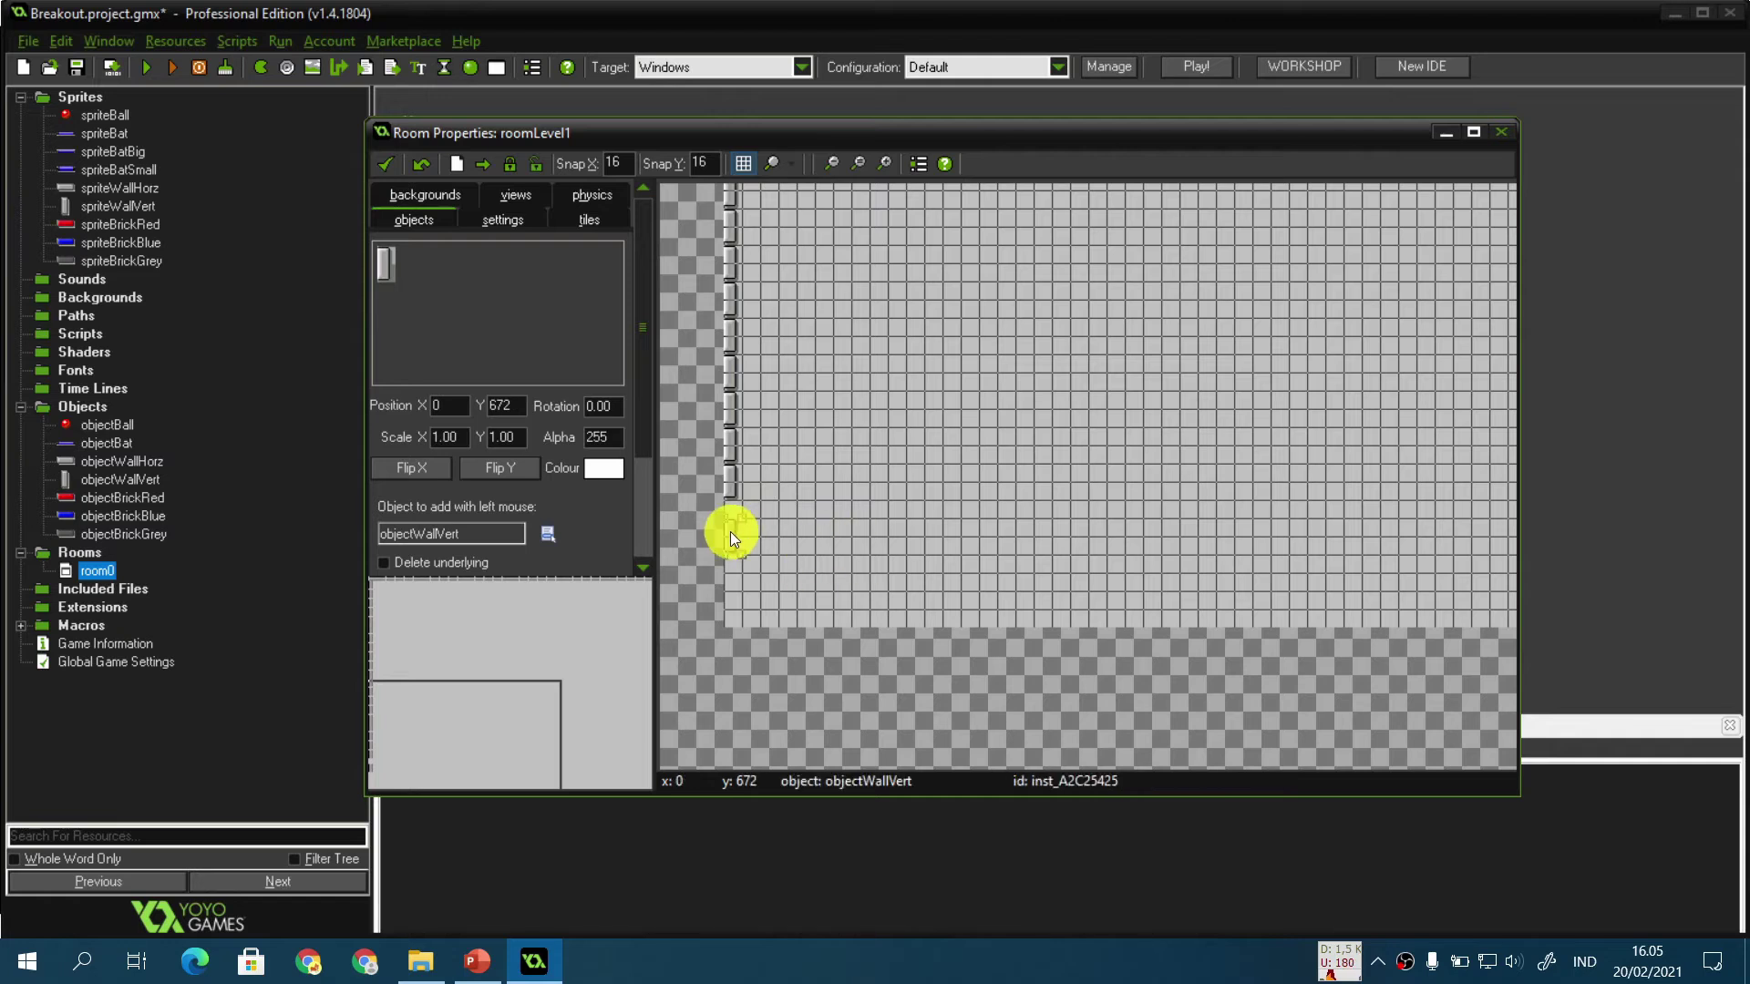
{"action": "left_click_drag", "start_coordinate": [730, 519], "coordinate": [730, 505]}
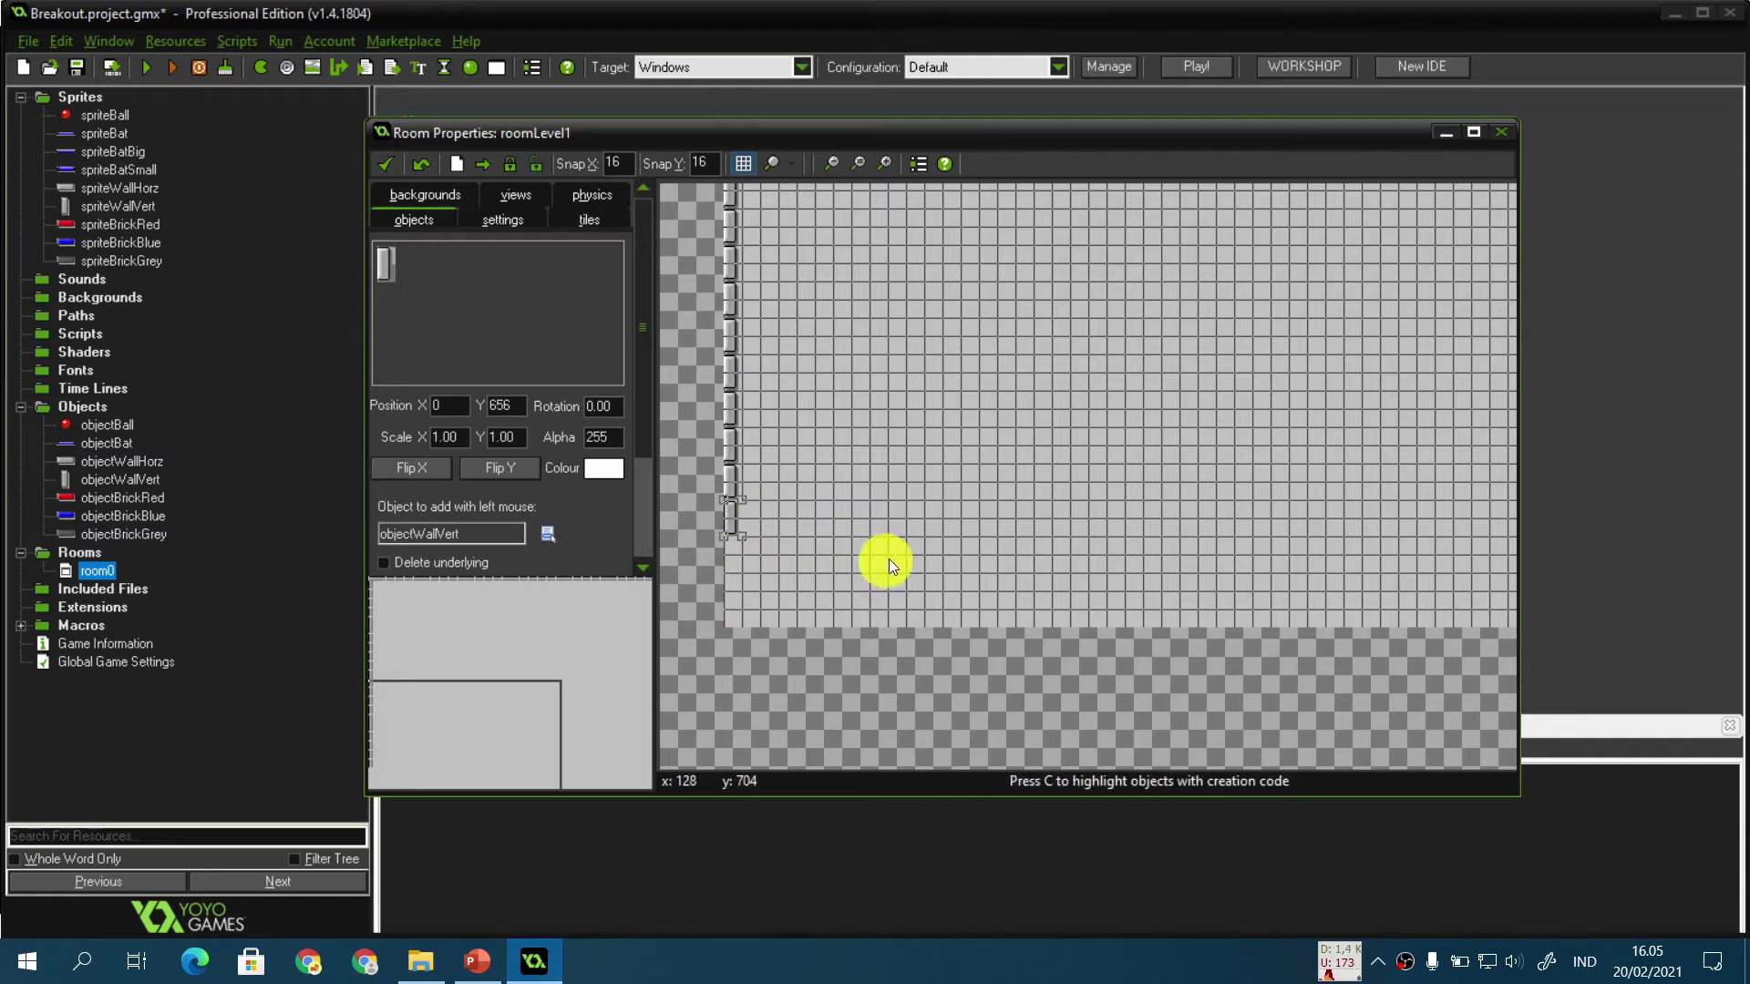
Step: Place a column of objectWallVert instances down the room's right edge at X 1008, starting at Y 16
{"action": "middle_click_drag", "start_coordinate": [1236, 490], "coordinate": [1001, 616]}
{"action": "middle_click_drag", "start_coordinate": [1226, 415], "coordinate": [945, 579]}
{"action": "middle_click_drag", "start_coordinate": [1134, 454], "coordinate": [1036, 522]}
{"action": "middle_click_drag", "start_coordinate": [1140, 445], "coordinate": [1037, 518]}
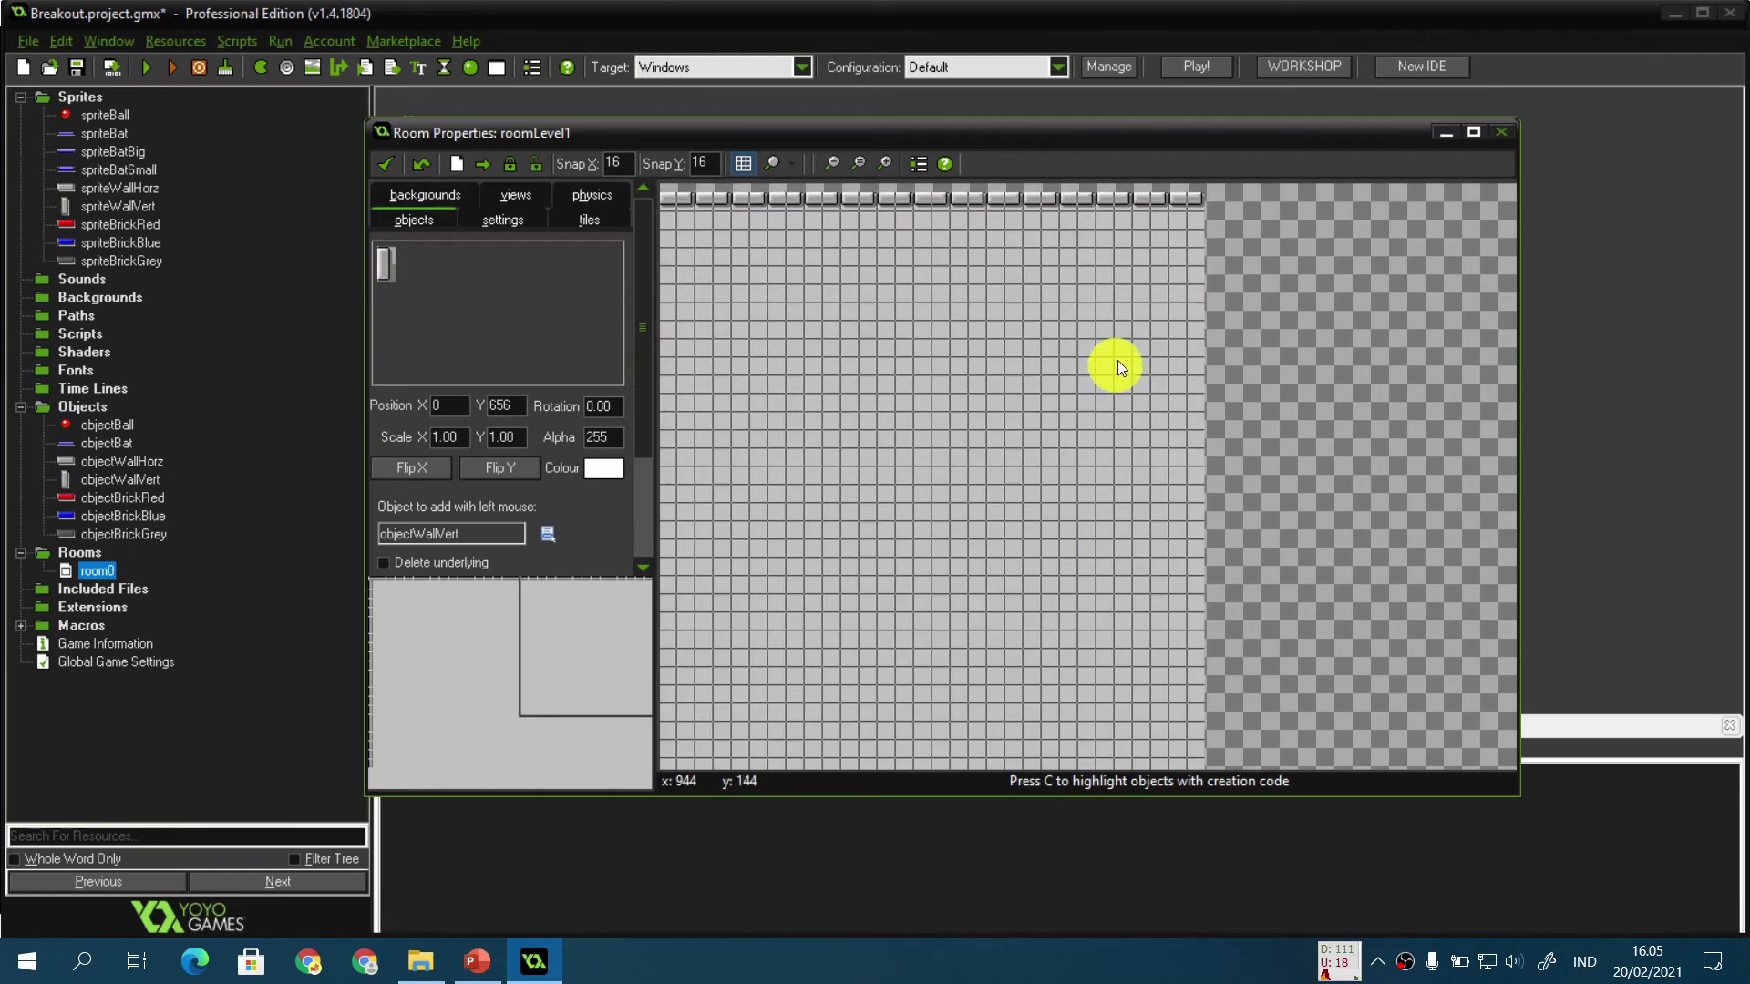
{"action": "left_click_drag", "start_coordinate": [1195, 224], "coordinate": [1196, 688], "text": "shift"}
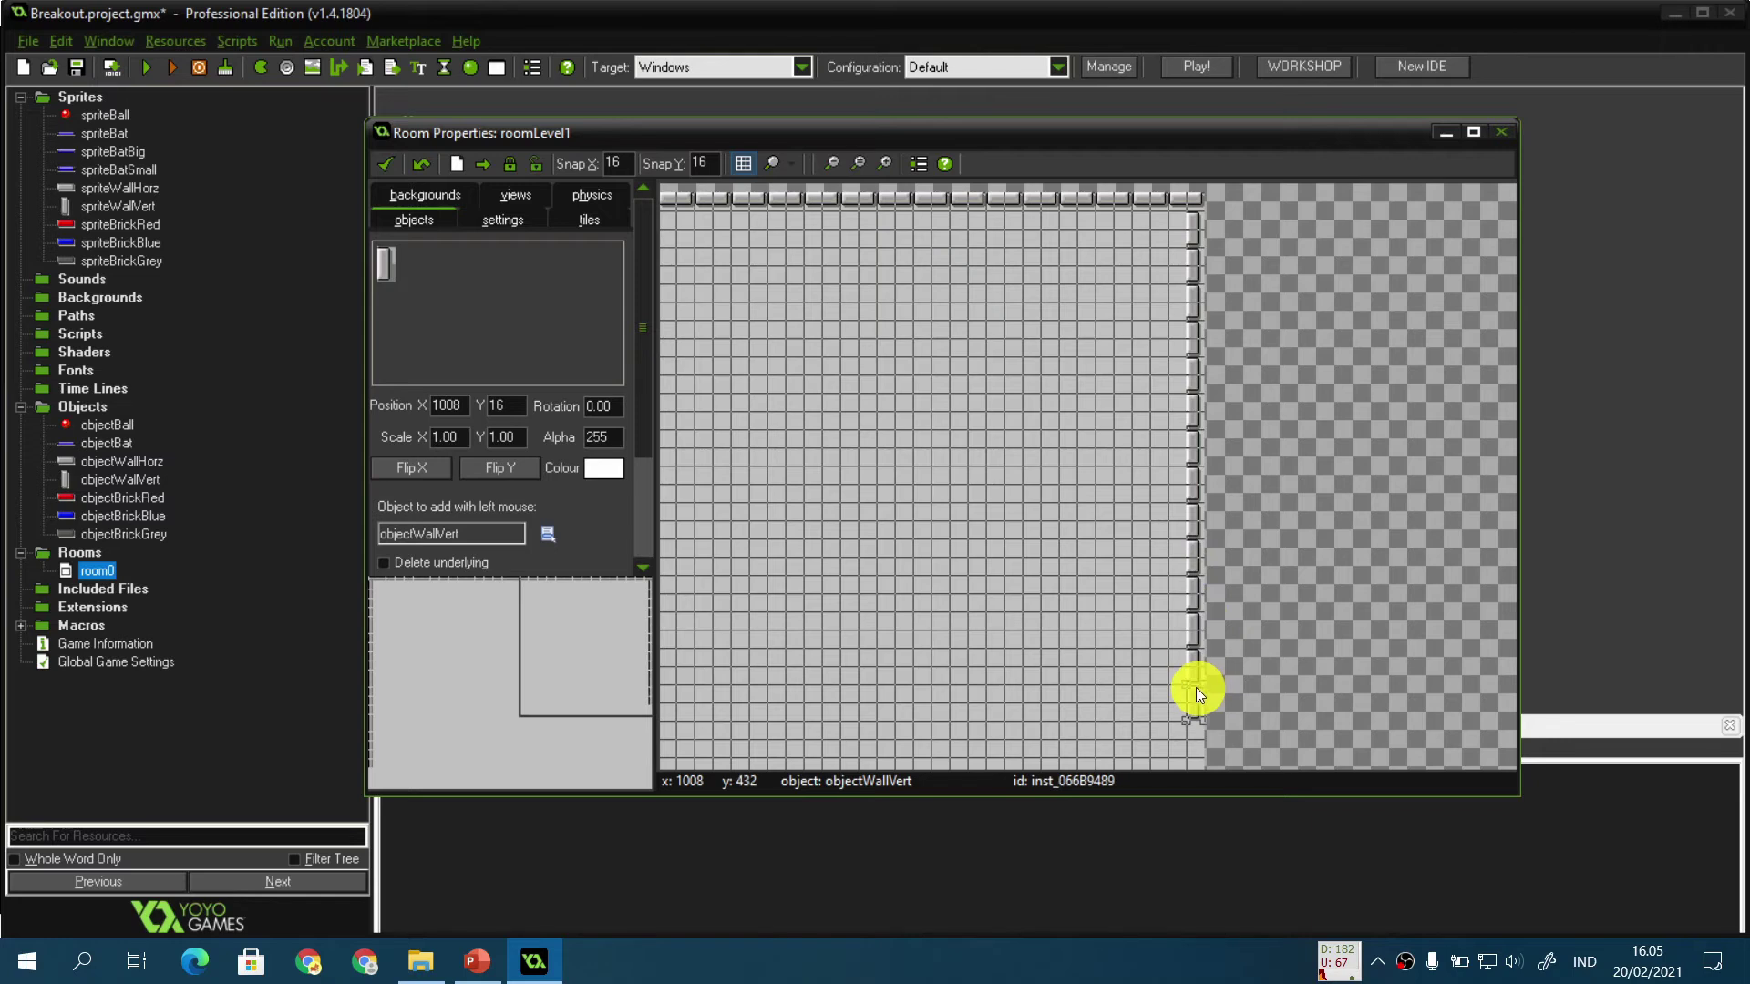
Step: Extend the right wall column further down, deleting the misplaced walls and refilling that stretch at X 1008
{"action": "middle_click_drag", "start_coordinate": [1039, 679], "coordinate": [1023, 437]}
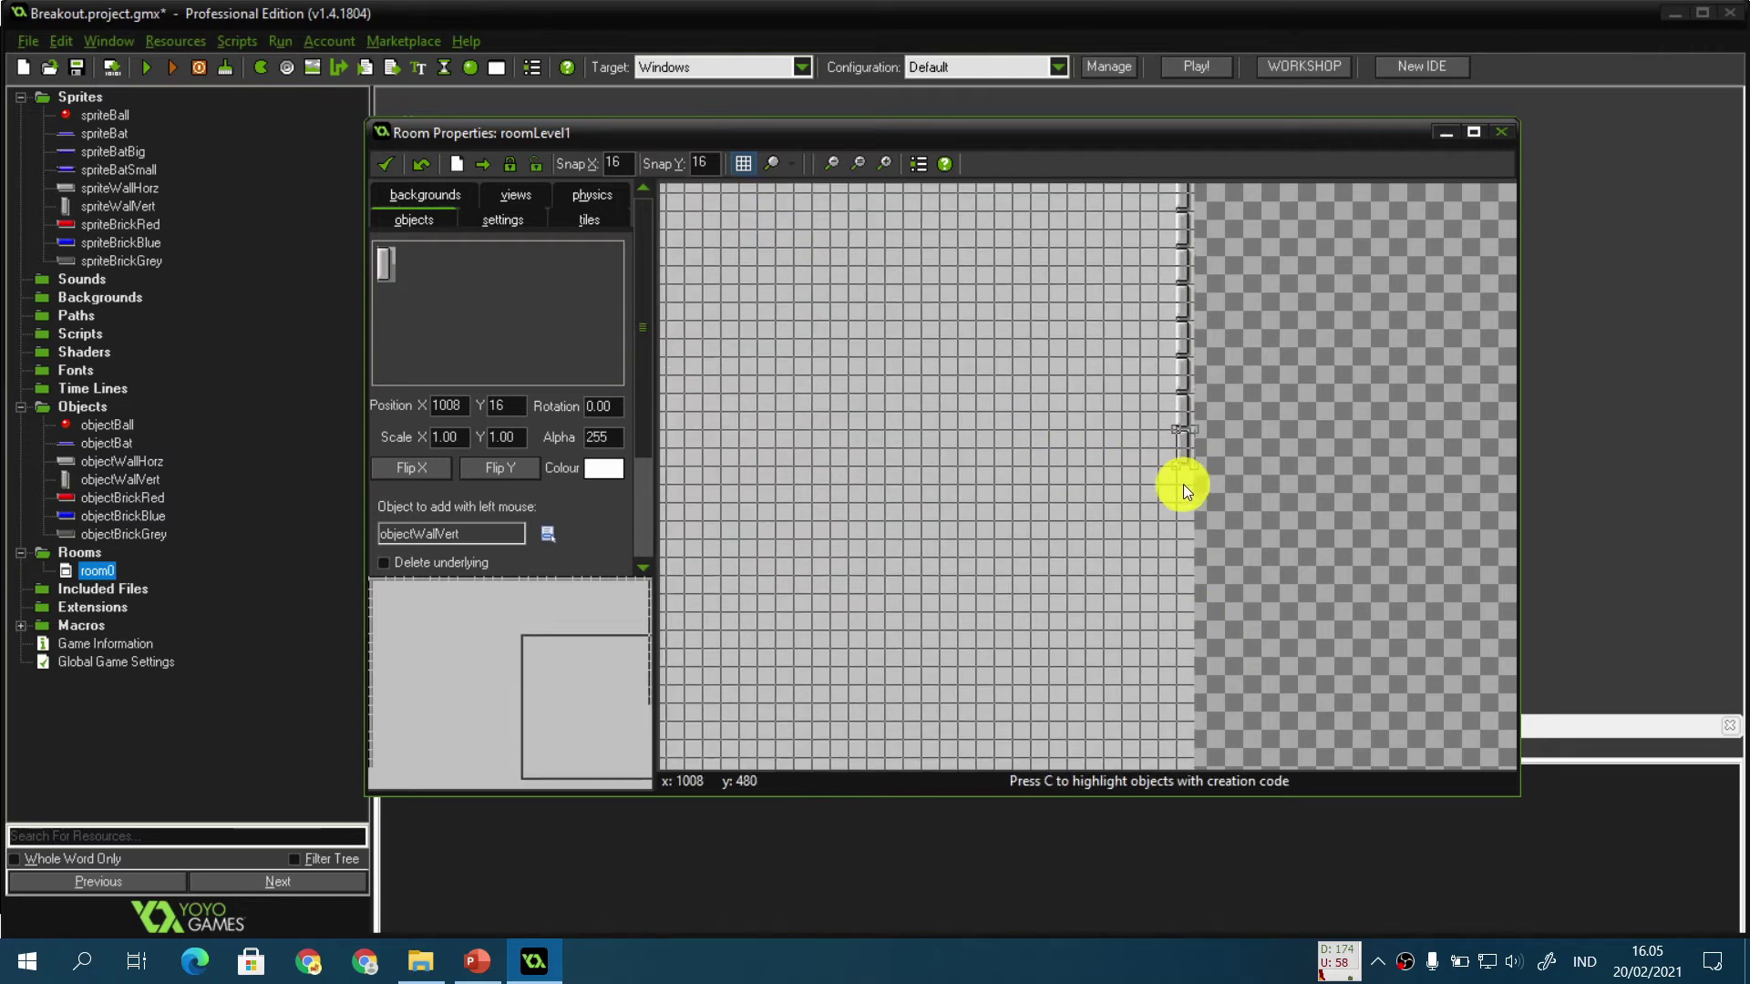
{"action": "mouse_move", "coordinate": [1185, 483]}
{"action": "left_mouse_down", "text": "shift"}
{"action": "mouse_move", "coordinate": [1192, 671]}
{"action": "mouse_move", "coordinate": [1213, 556]}
{"action": "left_mouse_up", "text": "shift"}
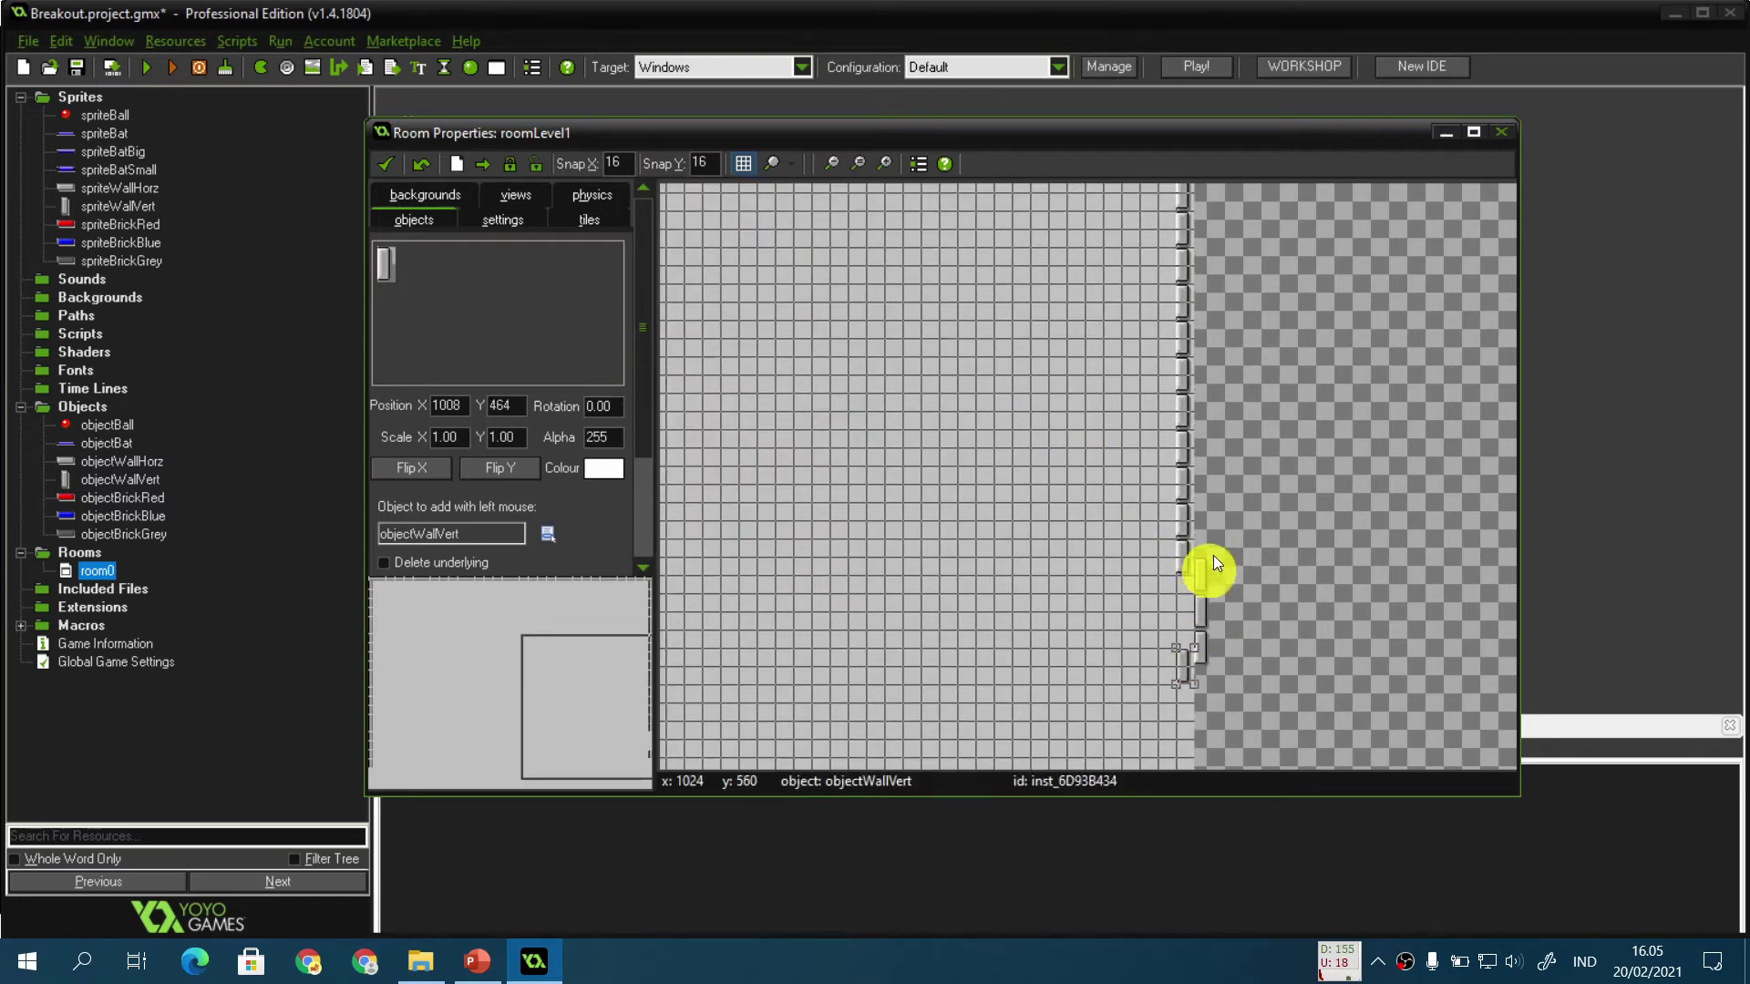
{"action": "right_click_drag", "start_coordinate": [1206, 575], "coordinate": [1183, 678], "text": "shift"}
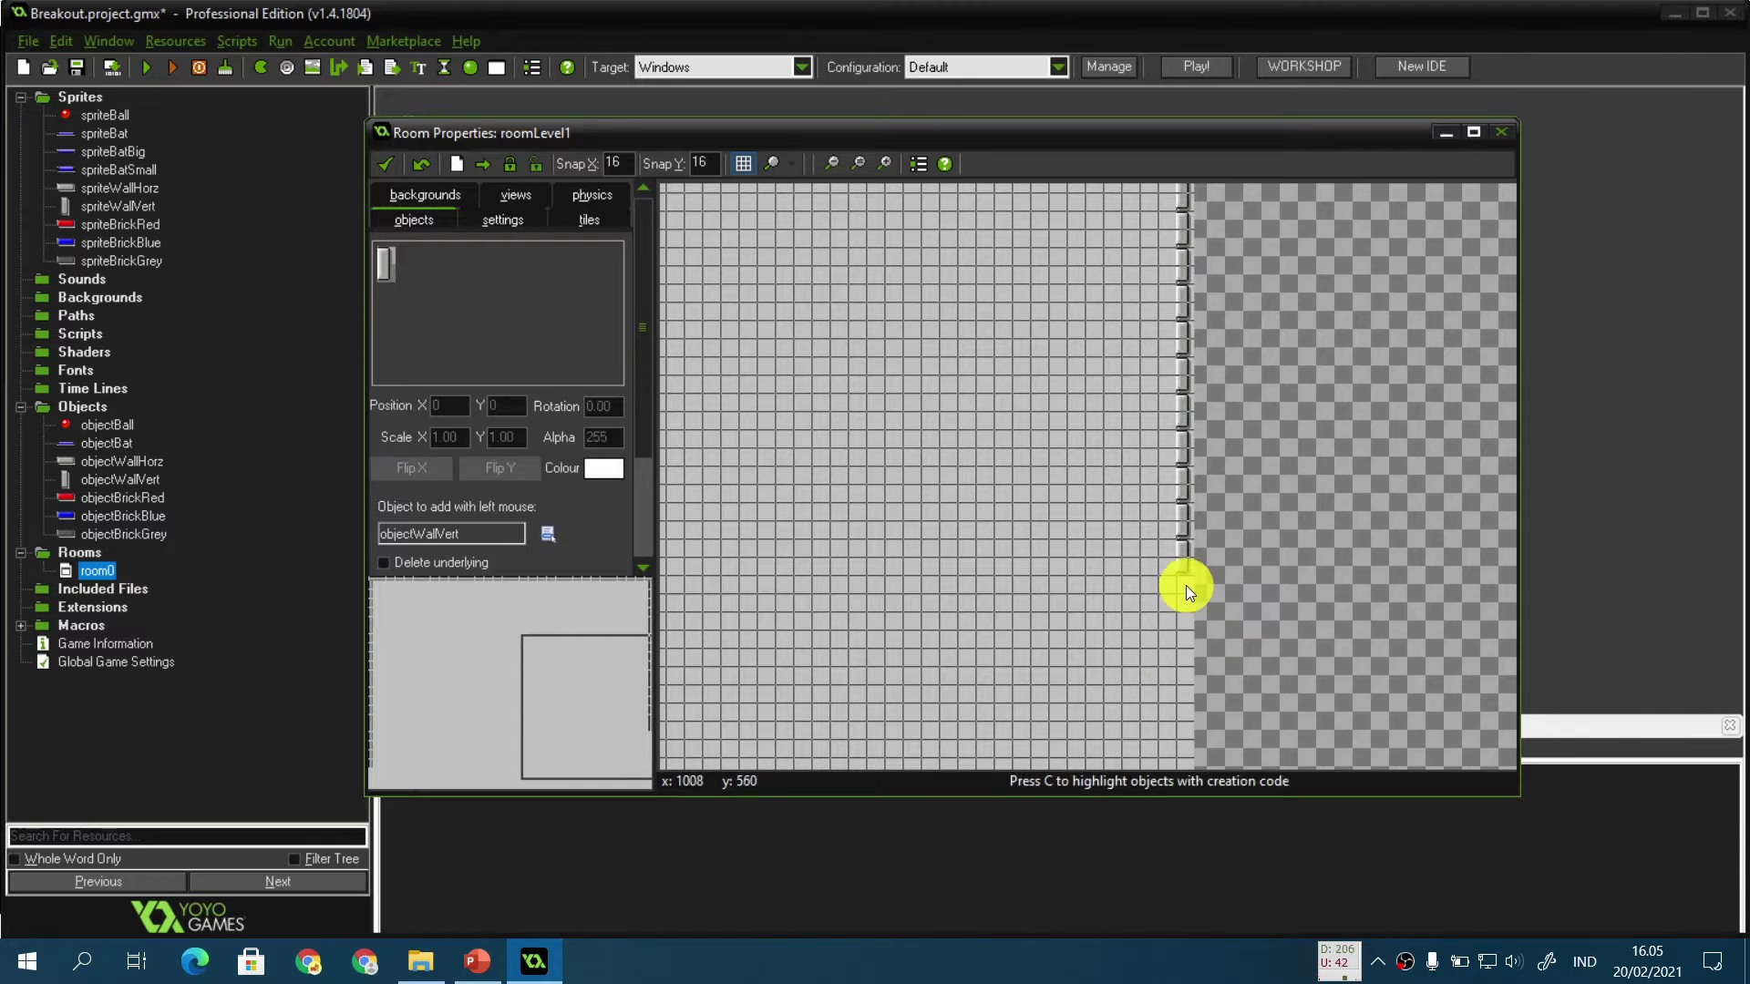
{"action": "left_click_drag", "start_coordinate": [1184, 586], "coordinate": [1186, 670], "text": "shift"}
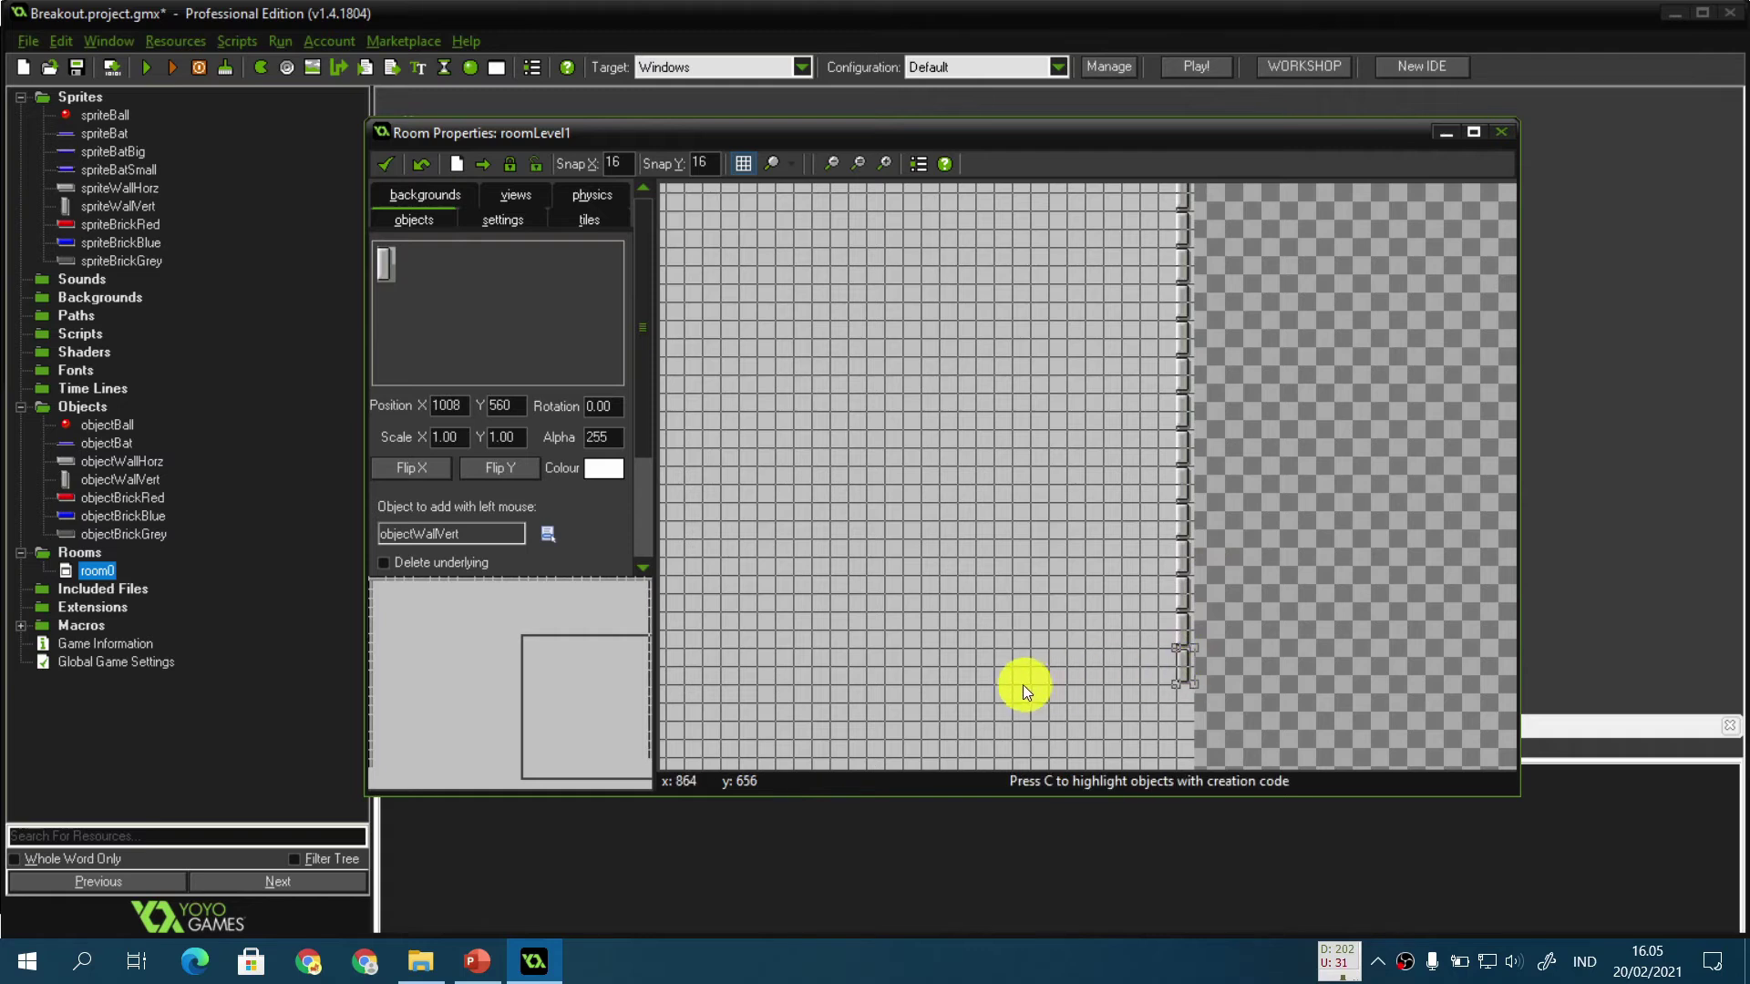
Step: Add the last vertical wall of the right column at X 1008, Y 656
{"action": "scroll", "coordinate": [1023, 685], "scroll_direction": "down", "scroll_amount": 5}
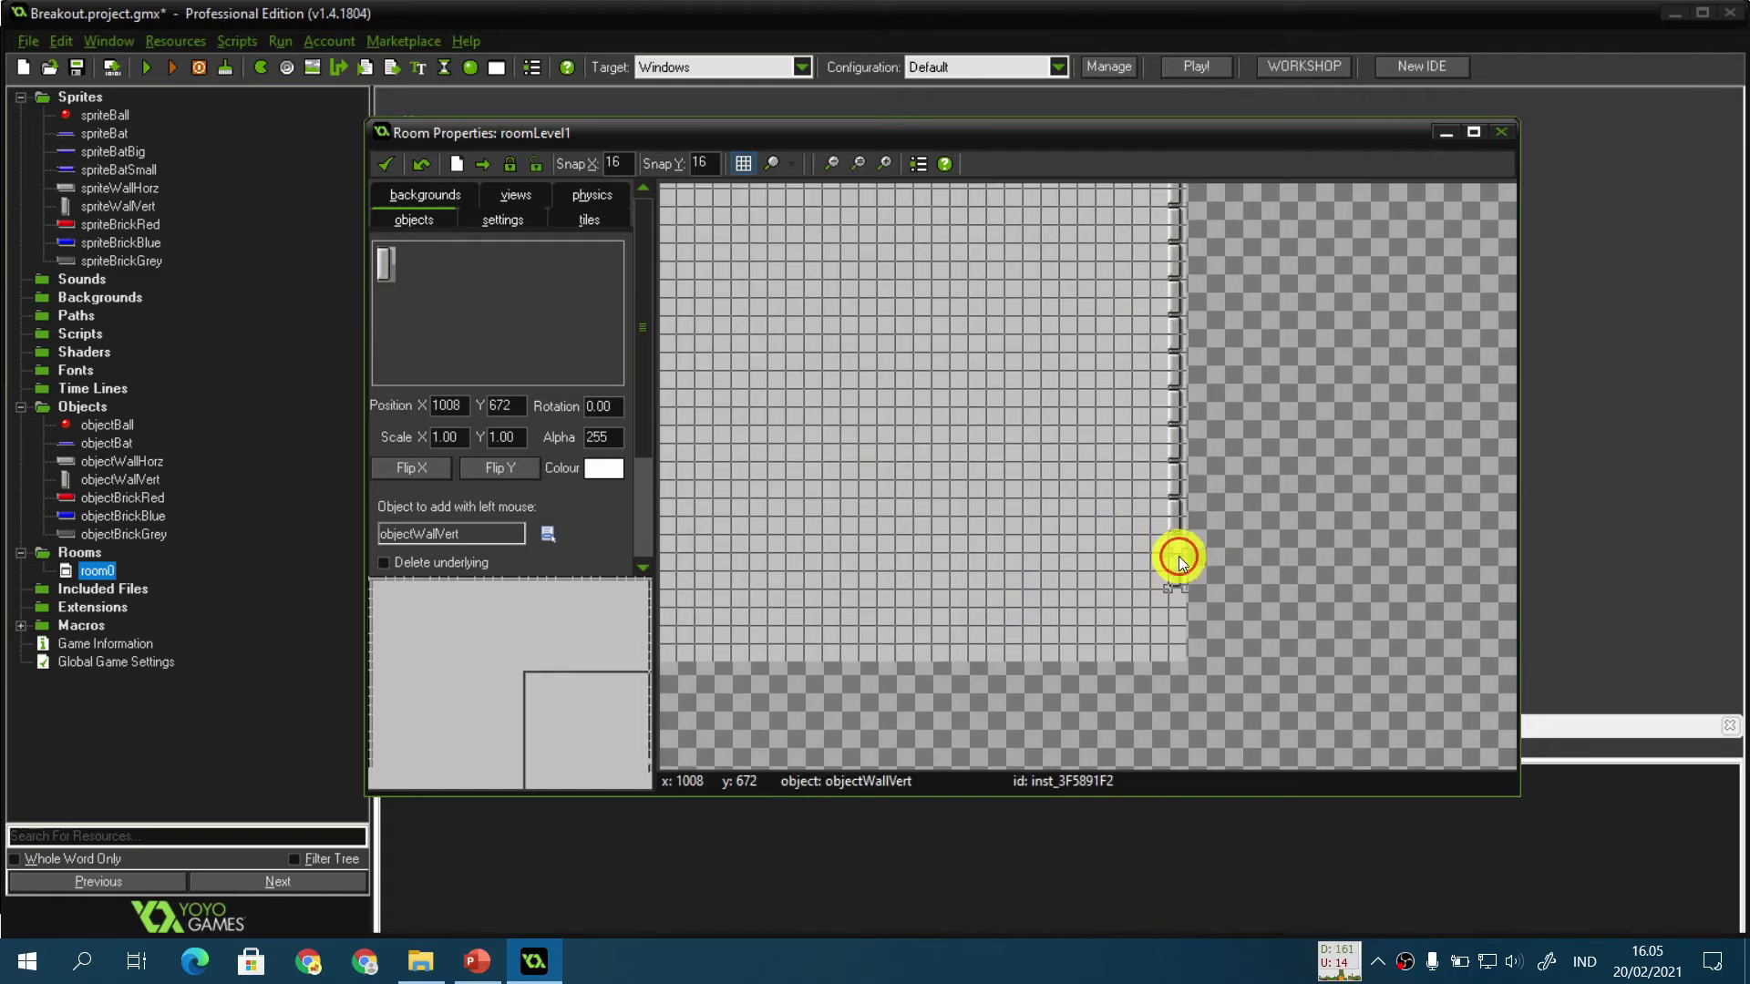
{"action": "left_click", "coordinate": [1177, 569]}
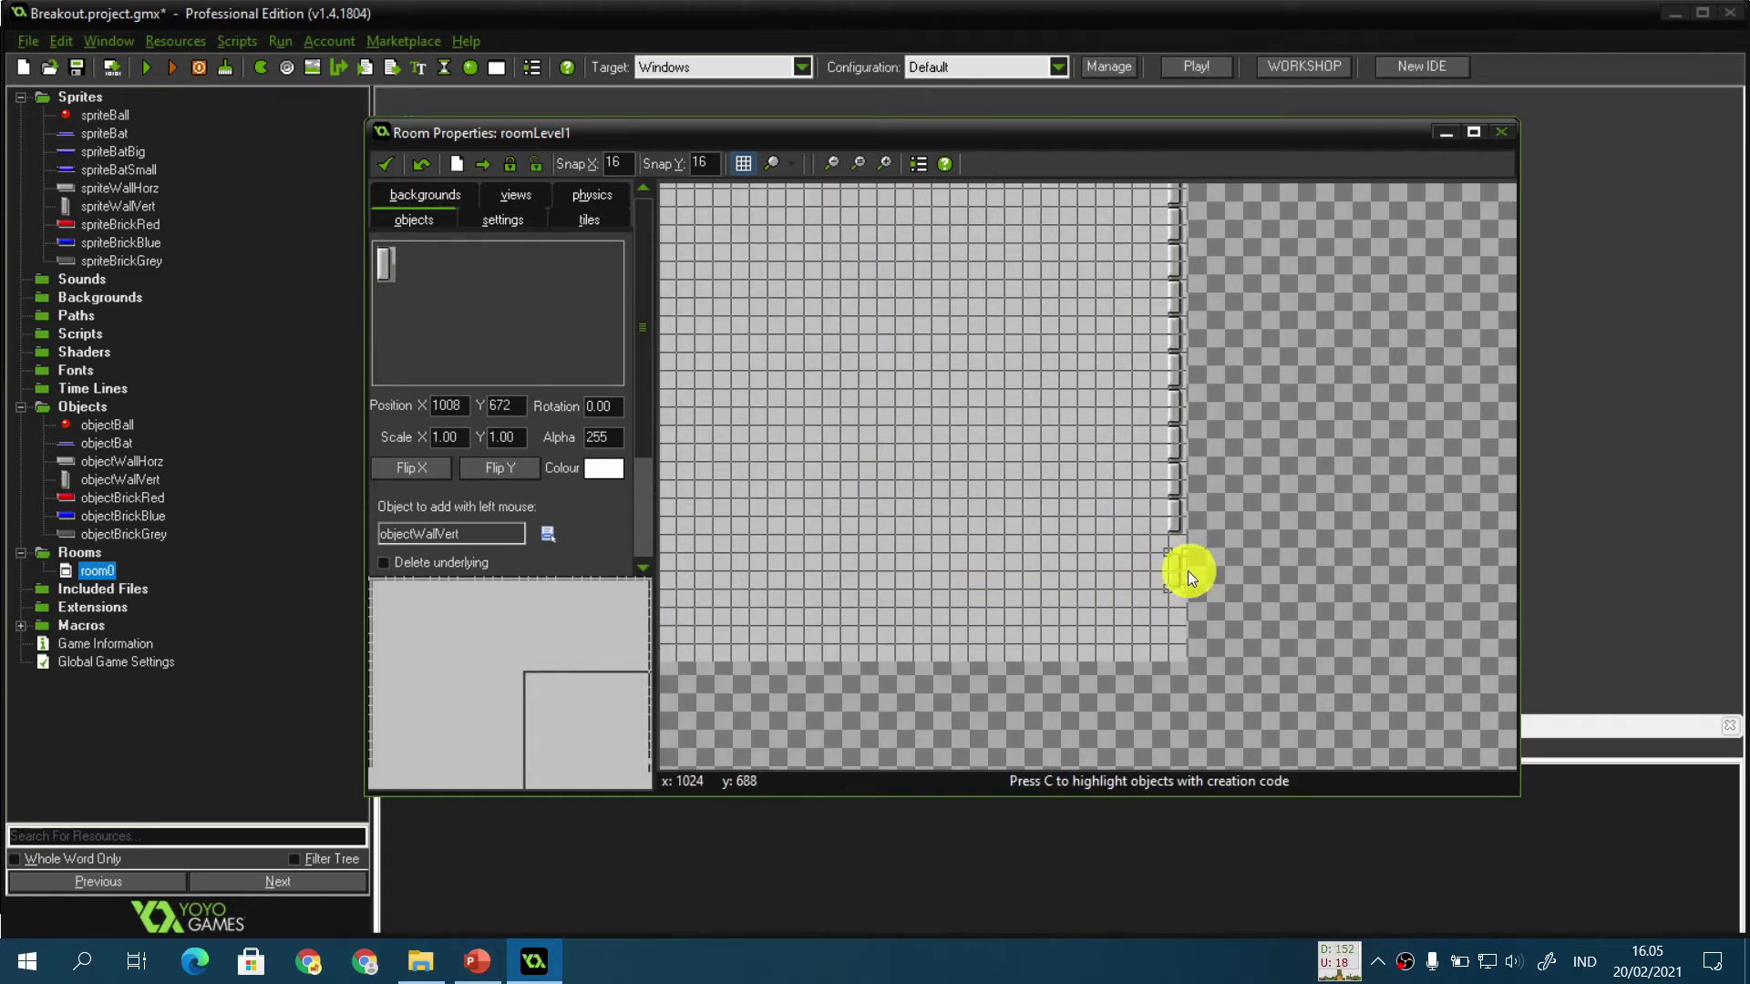
{"action": "left_click_drag", "start_coordinate": [1177, 566], "coordinate": [1178, 550]}
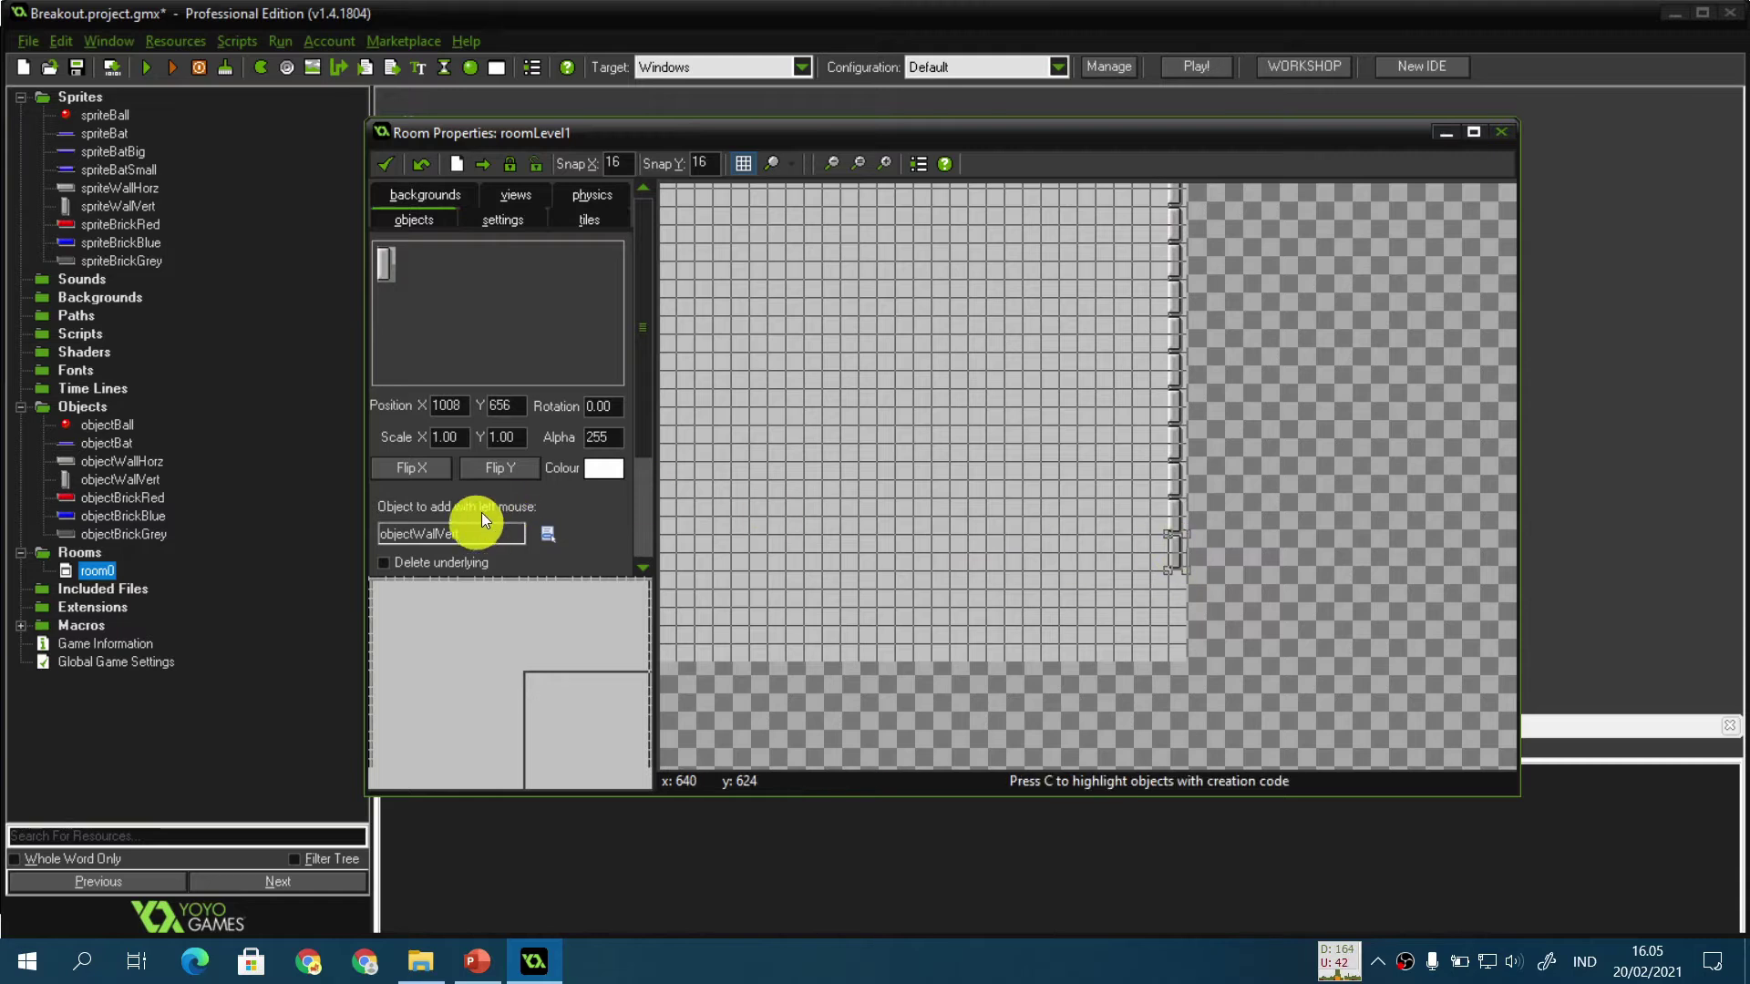
Step: Maximise the Room Properties window and bring both side walls into view
{"action": "scroll", "coordinate": [510, 485], "scroll_direction": "down", "scroll_amount": 3}
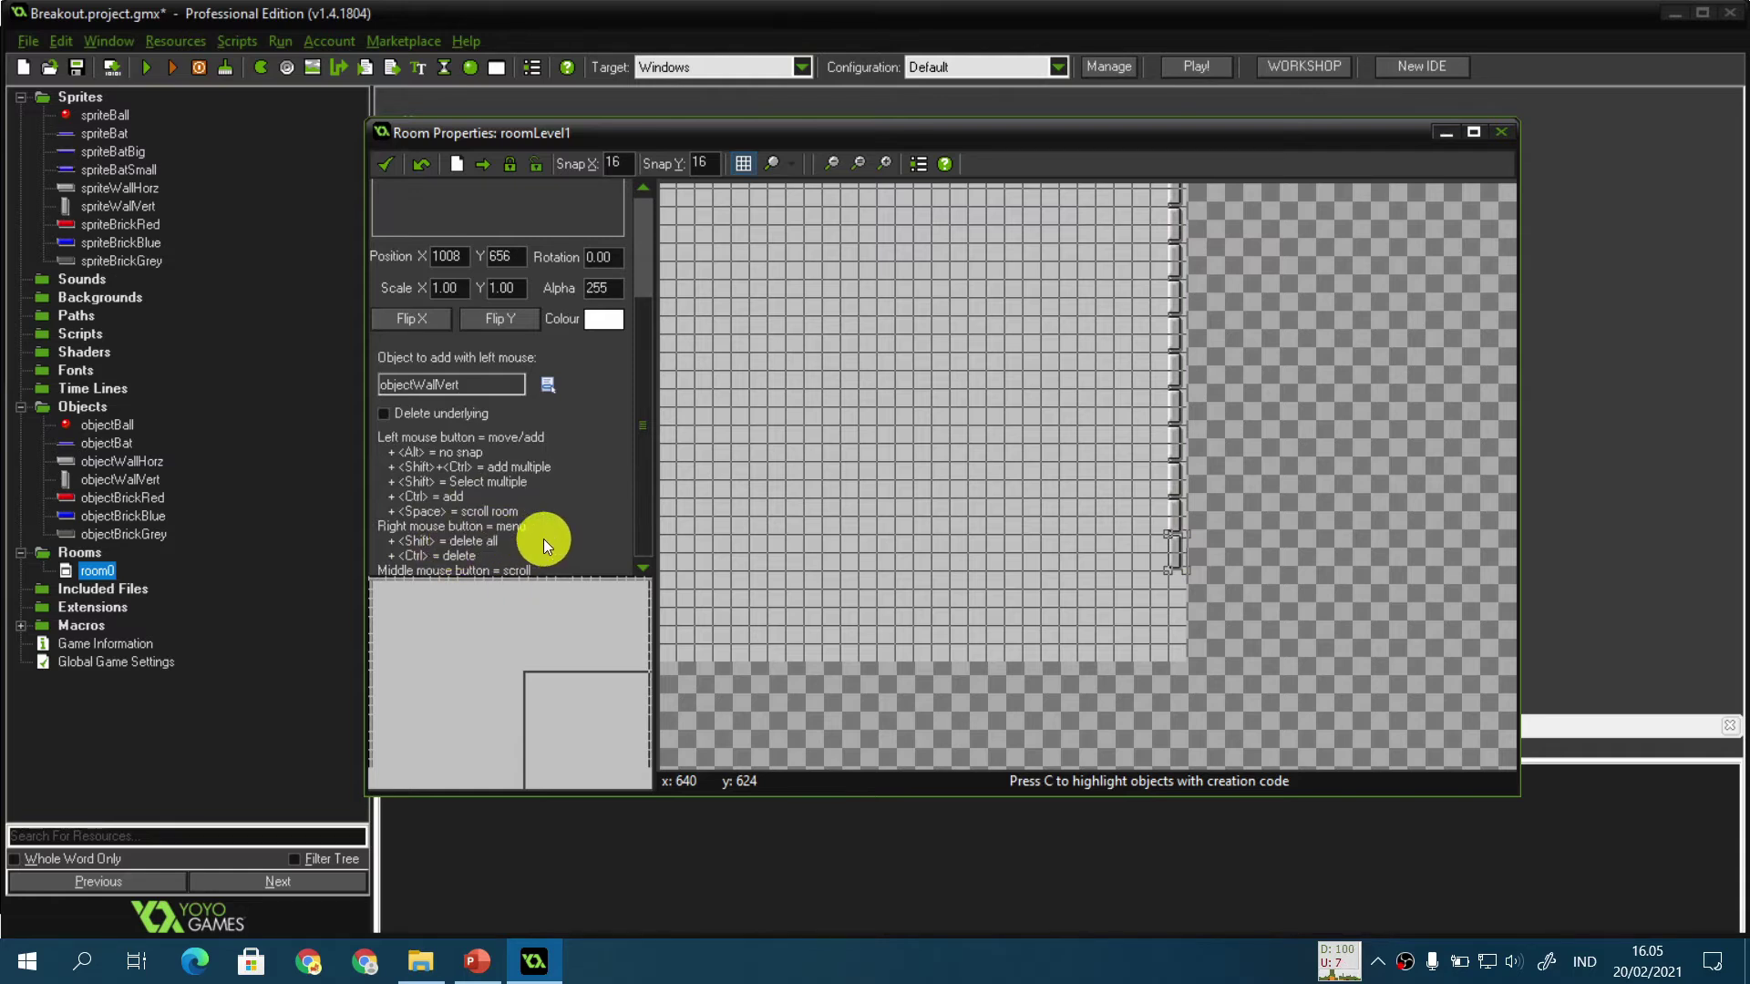
{"action": "middle_click_drag", "start_coordinate": [805, 516], "coordinate": [866, 518]}
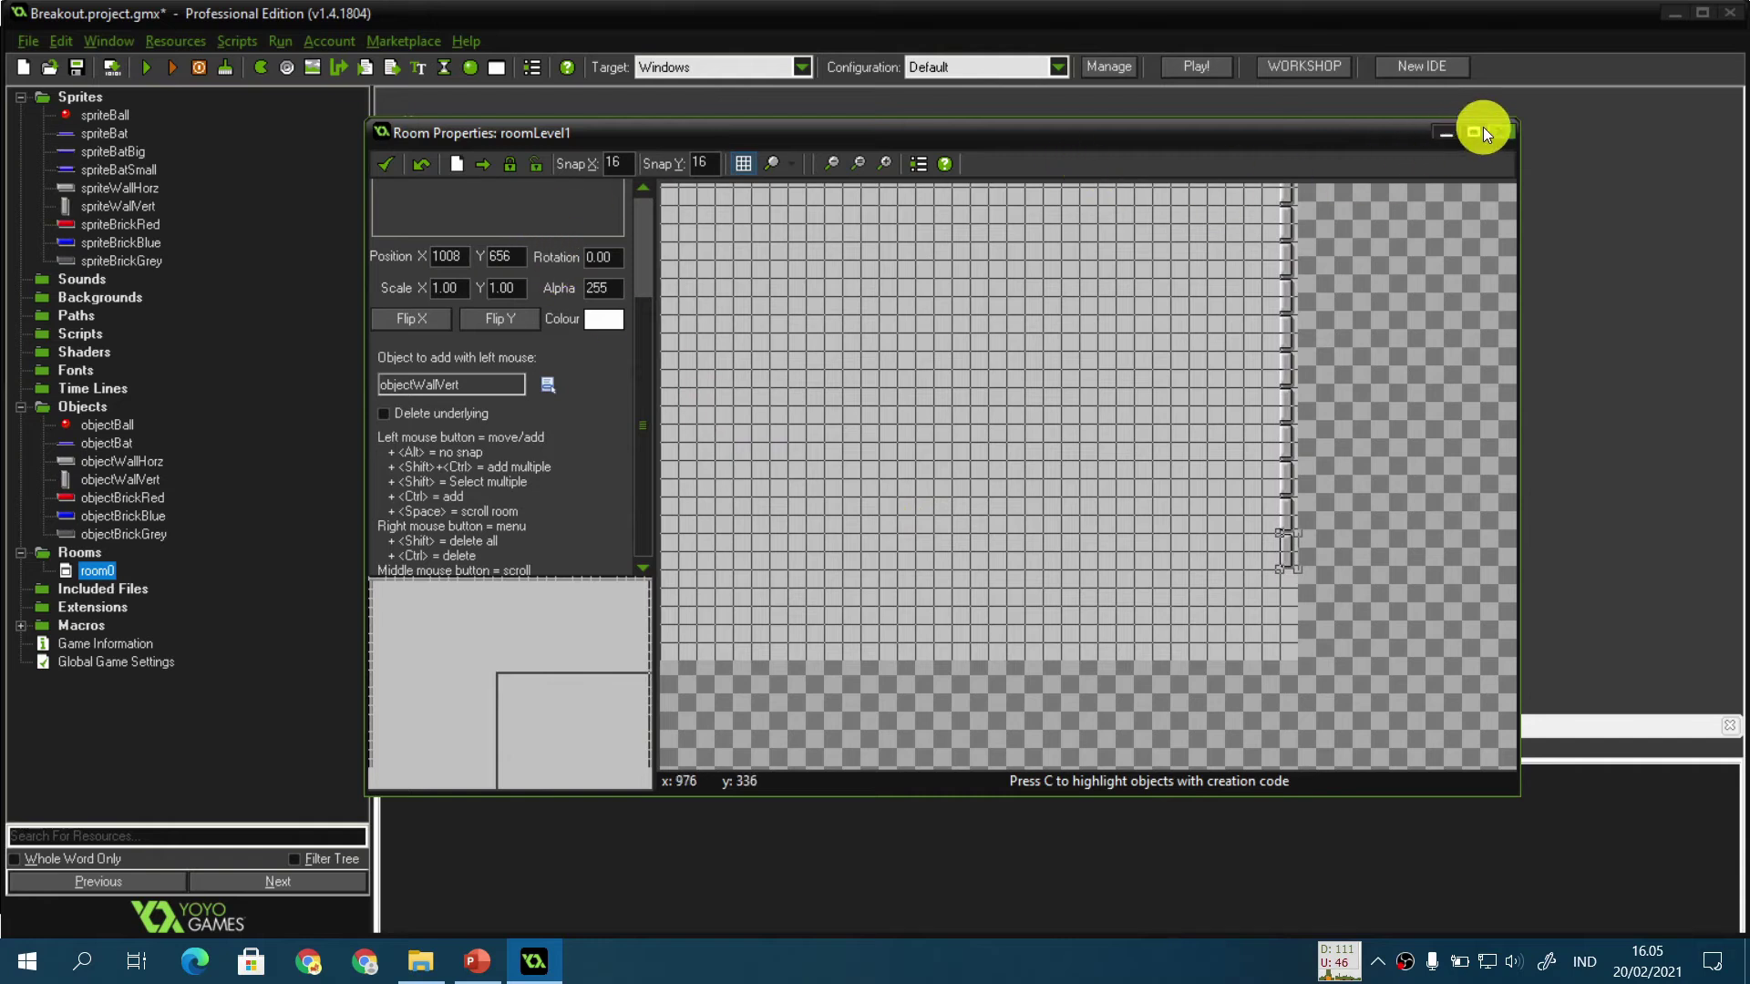
{"action": "left_click", "coordinate": [1477, 129]}
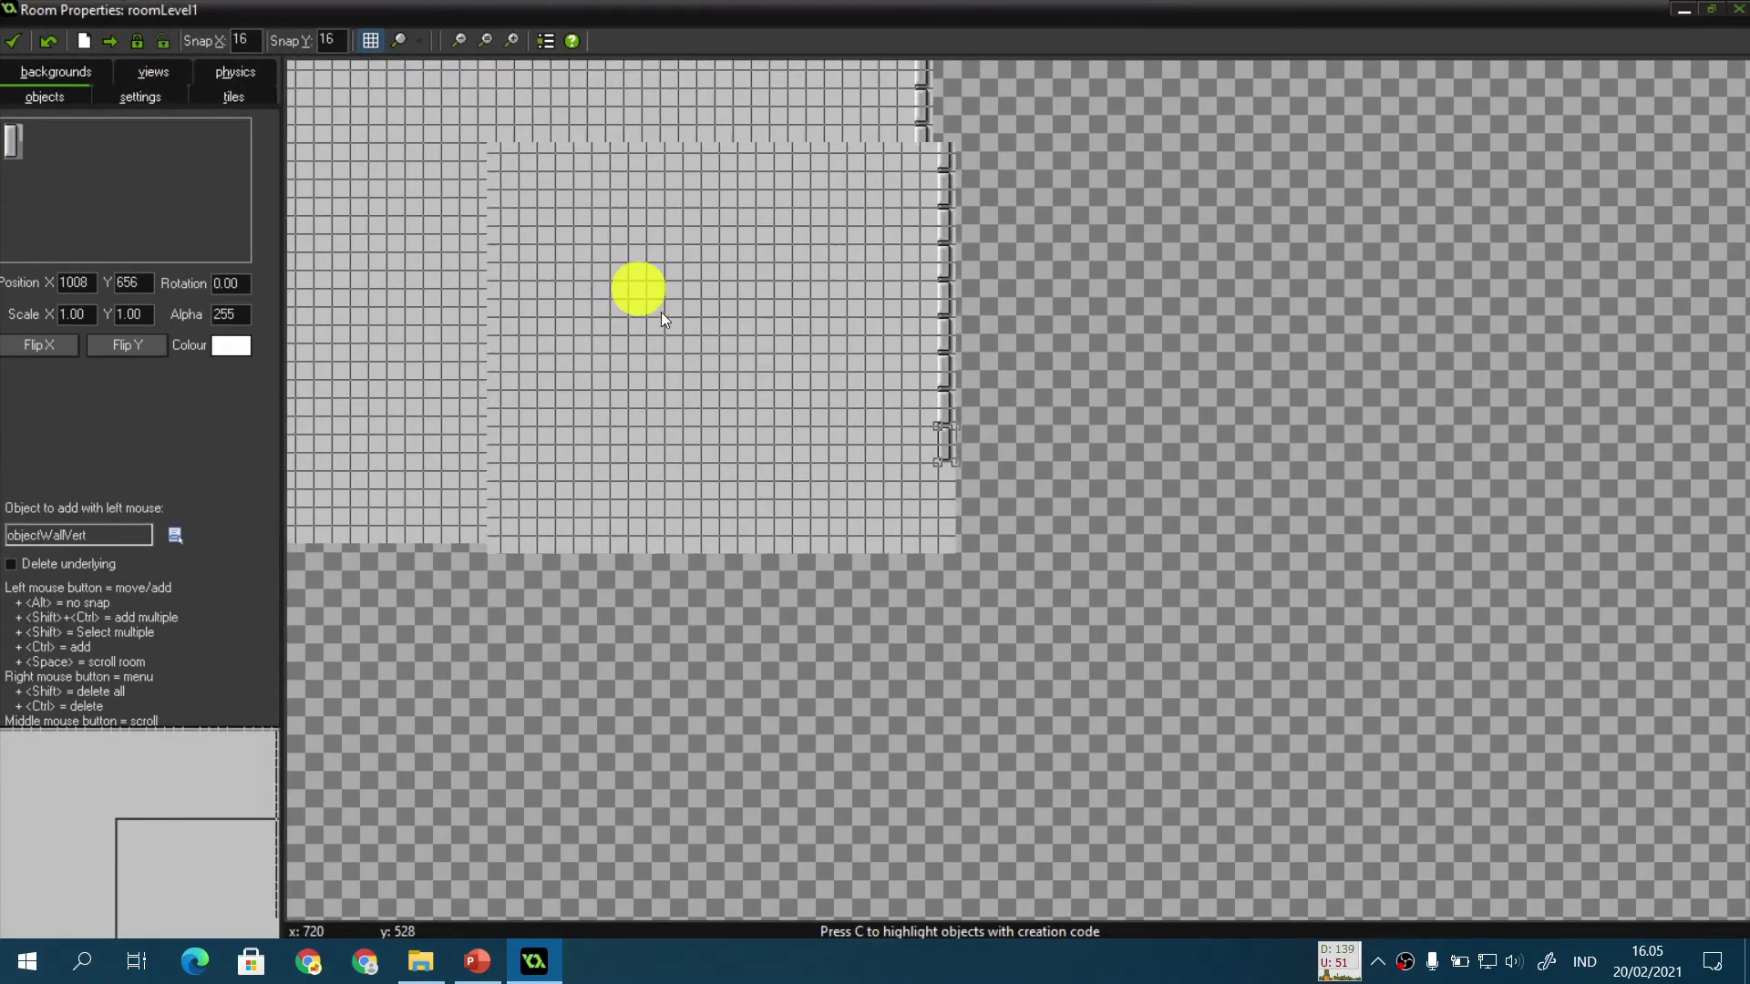
{"action": "middle_click_drag", "start_coordinate": [659, 312], "coordinate": [1228, 638]}
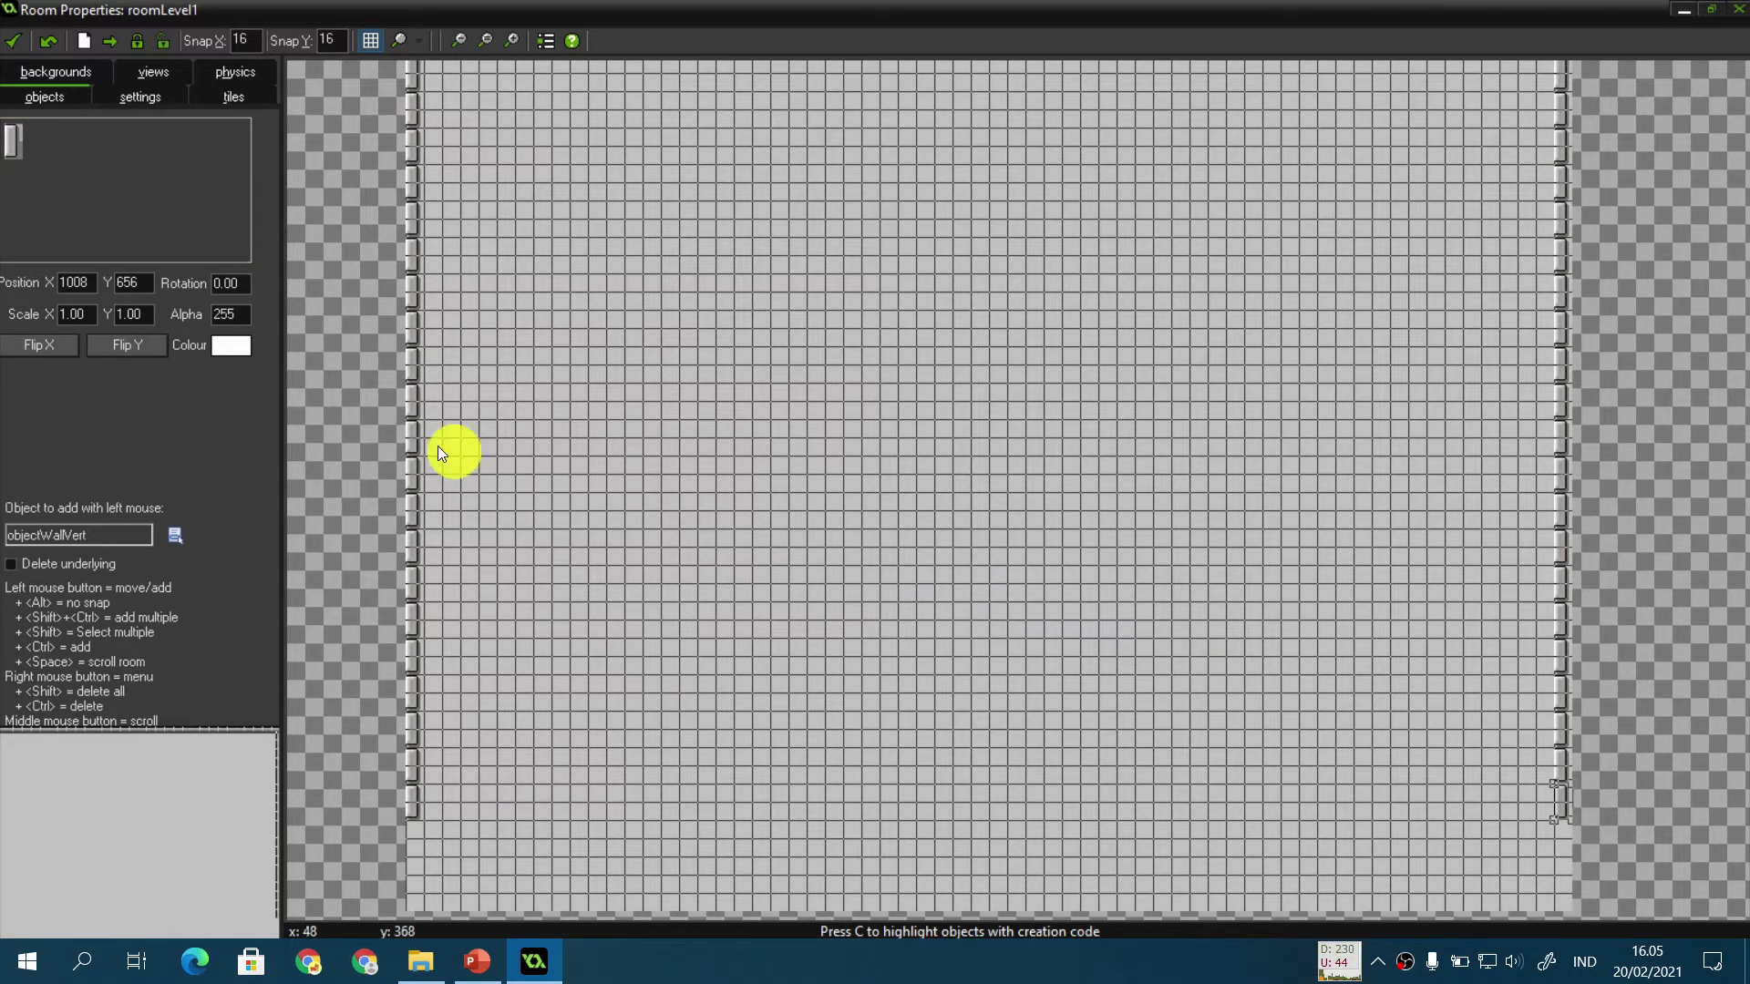
Step: Place an objectBat near the middle of the room's lower area, at X 496, Y 688
{"action": "left_click", "coordinate": [89, 187]}
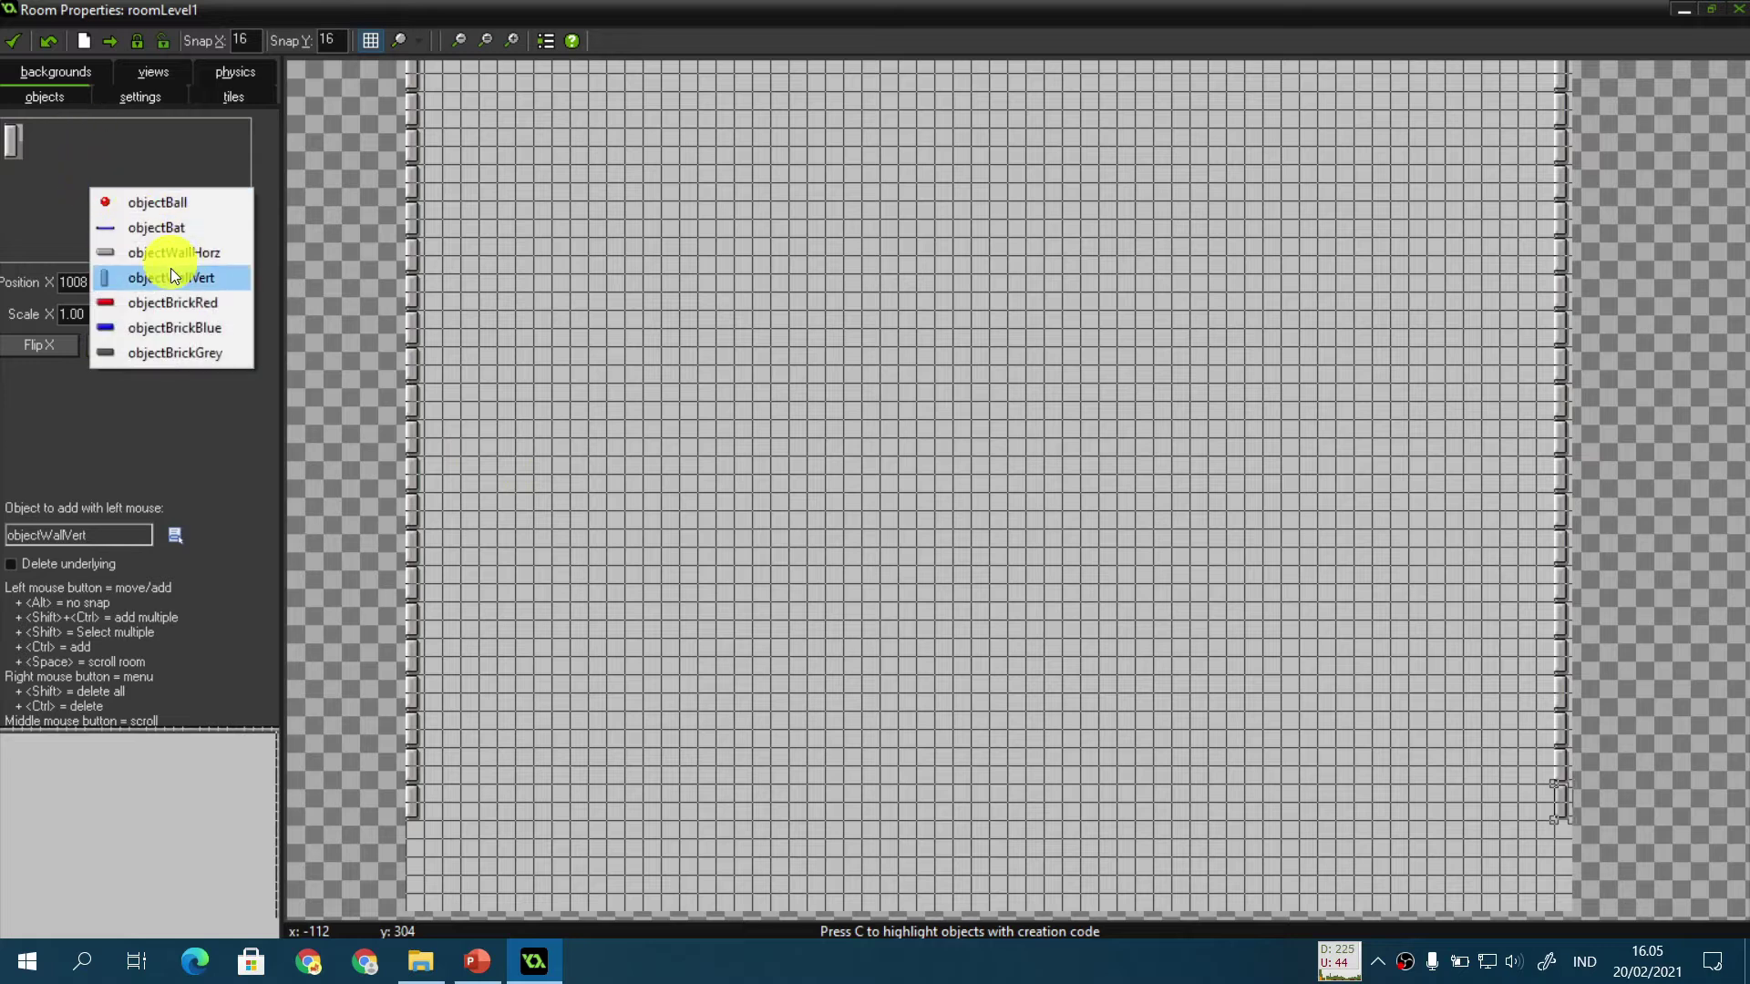
{"action": "left_click", "coordinate": [186, 228]}
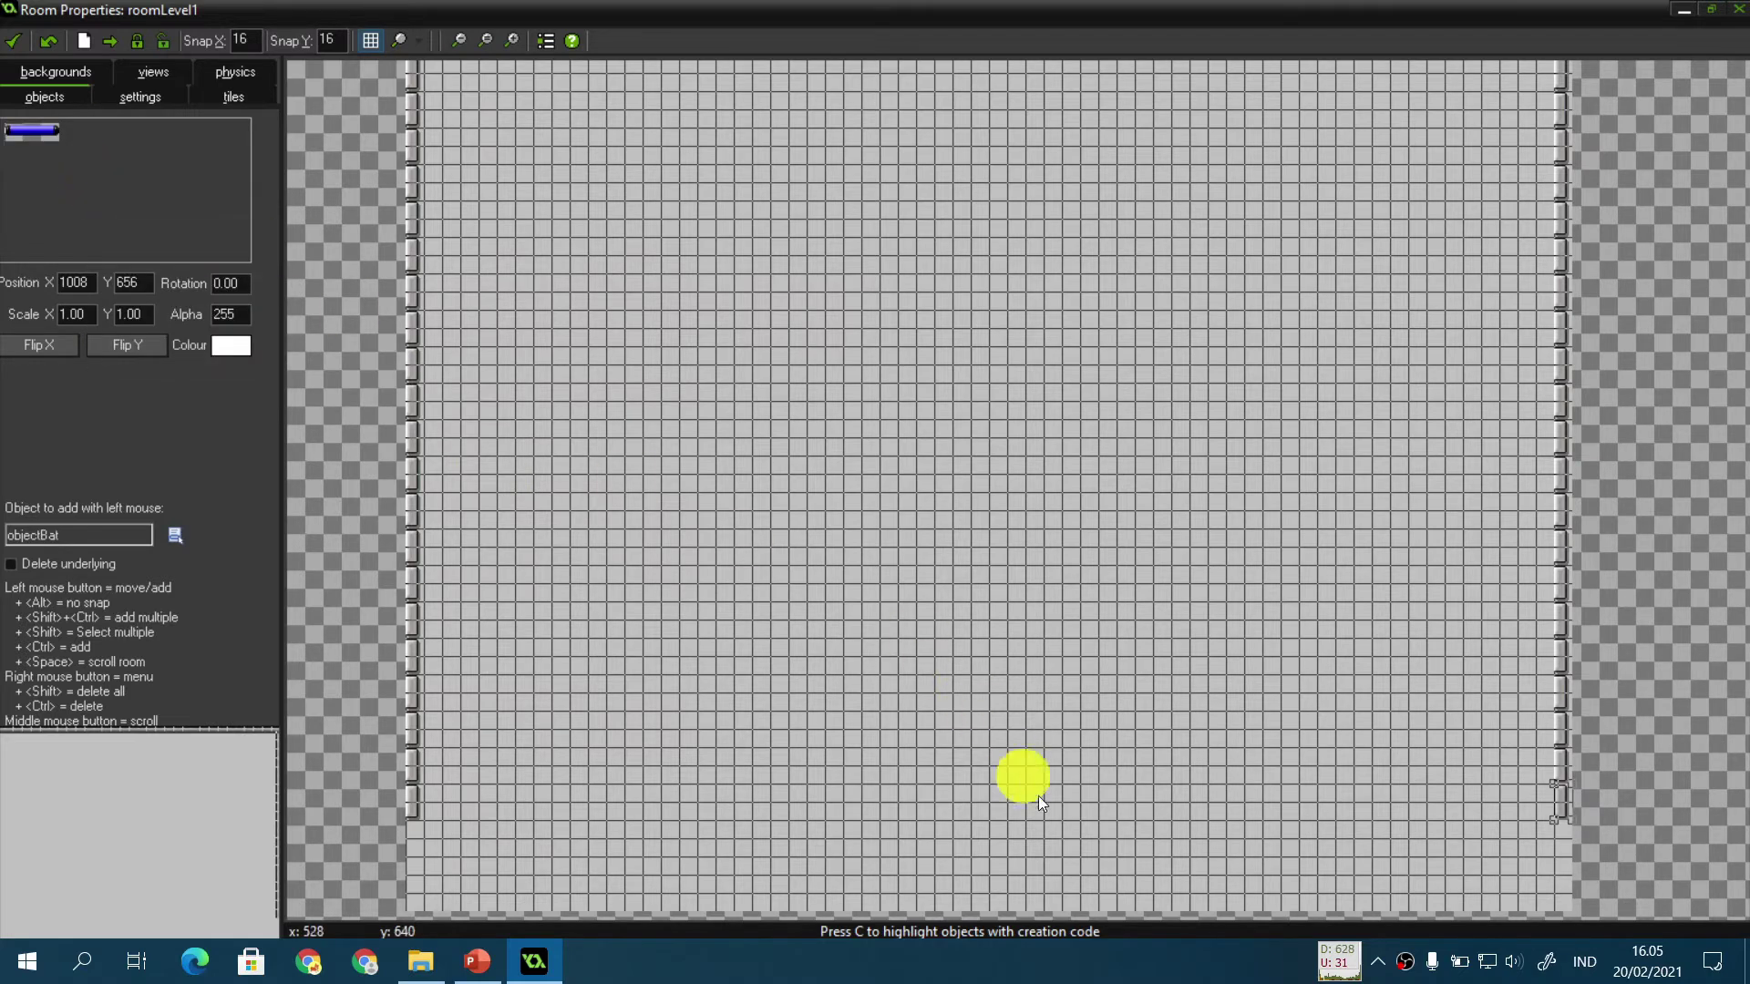
{"action": "mouse_move", "coordinate": [1004, 824]}
{"action": "left_mouse_down"}
{"action": "mouse_move", "coordinate": [423, 833]}
{"action": "mouse_move", "coordinate": [798, 818]}
{"action": "mouse_move", "coordinate": [1084, 840]}
{"action": "mouse_move", "coordinate": [986, 828]}
{"action": "left_mouse_up"}
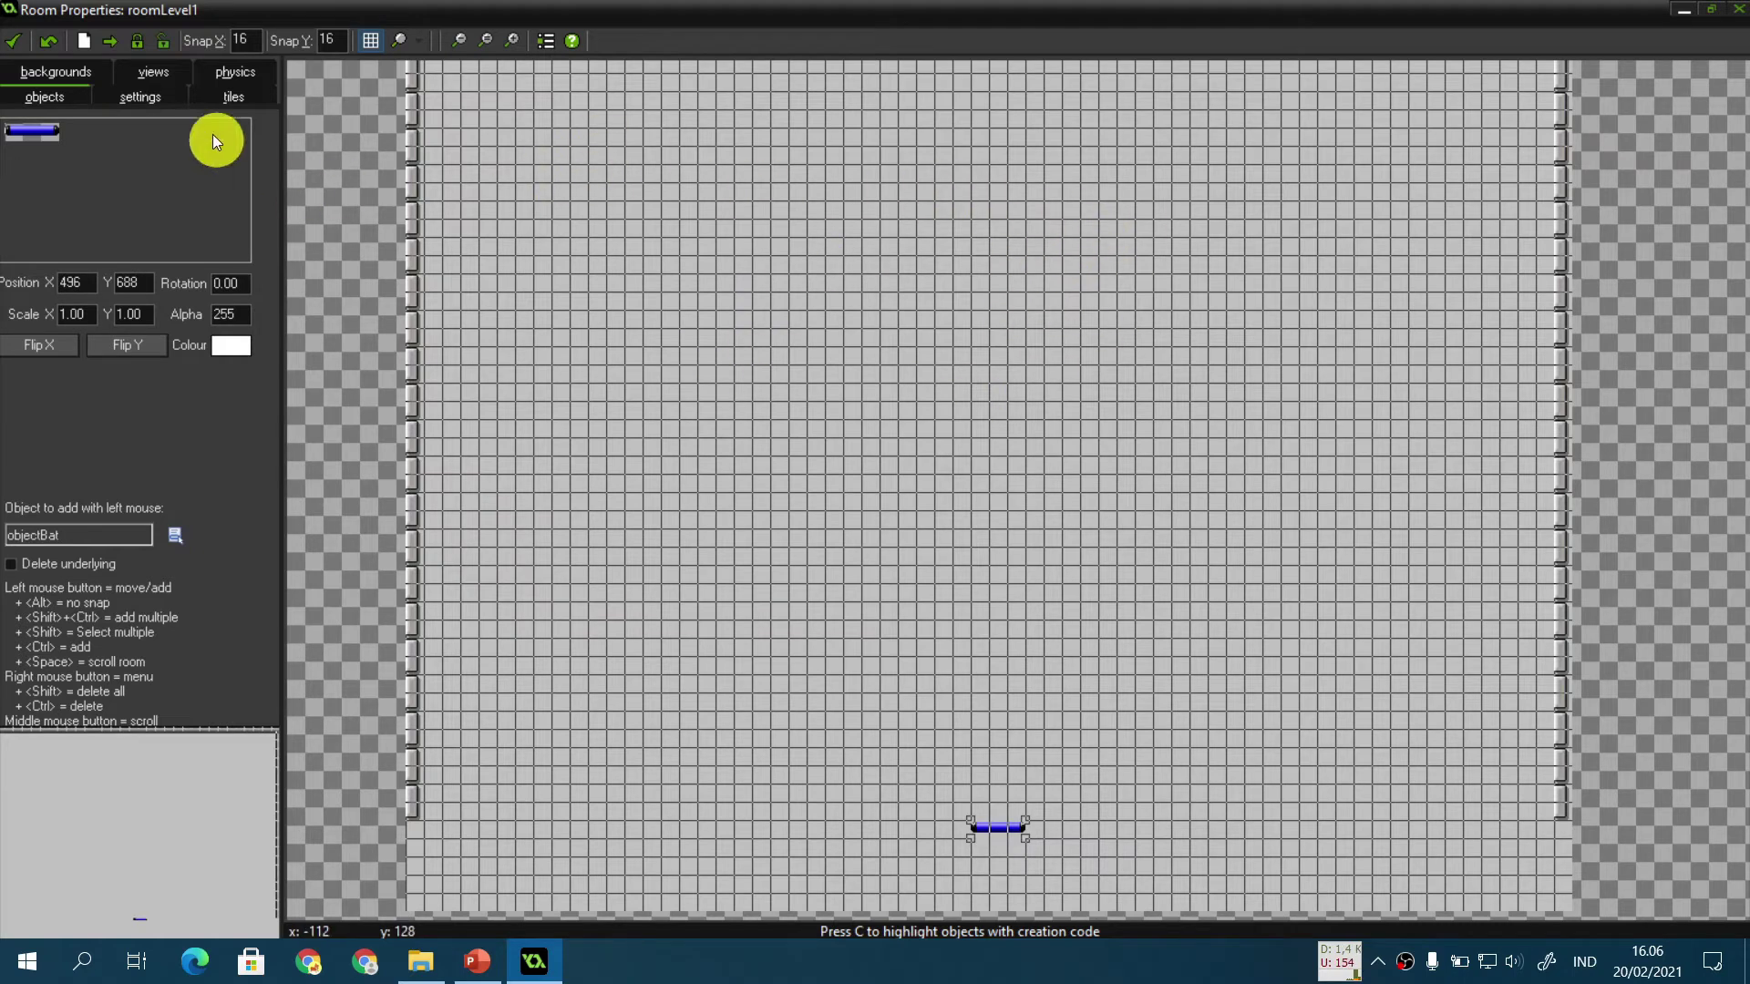
Step: Set the width of roomLevel1 to 640 in the room settings
{"action": "left_click", "coordinate": [144, 96]}
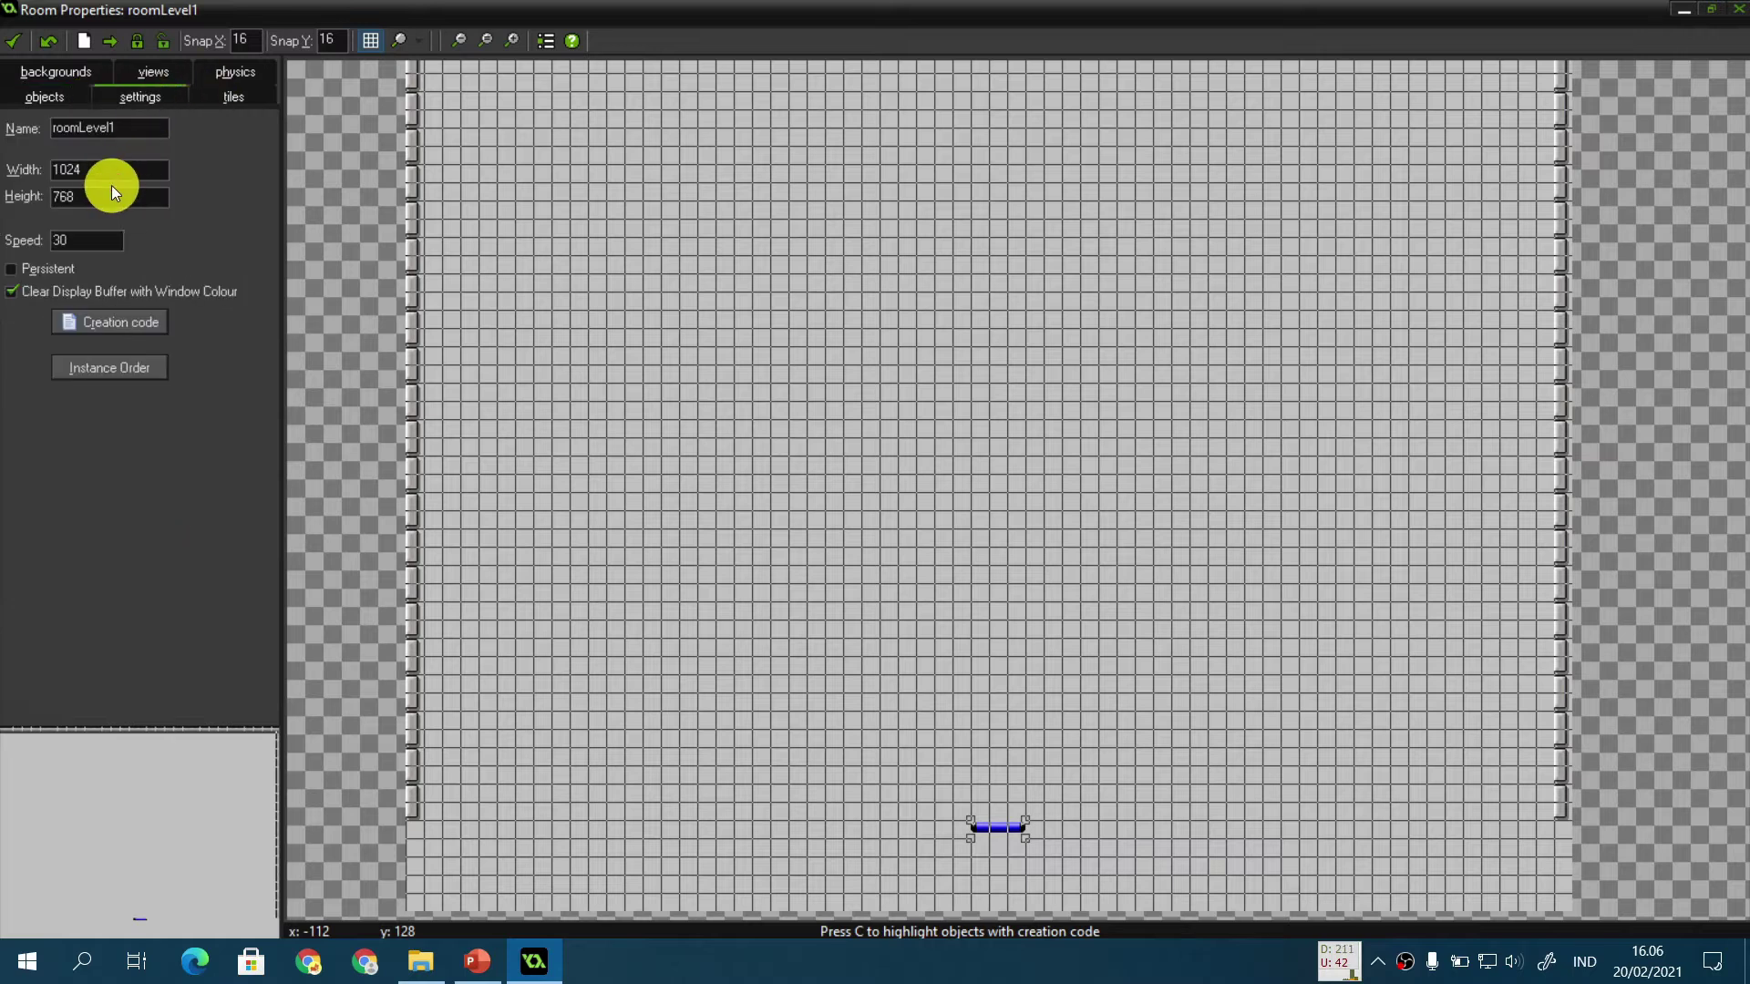
{"action": "left_click_drag", "start_coordinate": [112, 175], "coordinate": [20, 177]}
{"action": "type", "text": "640"}
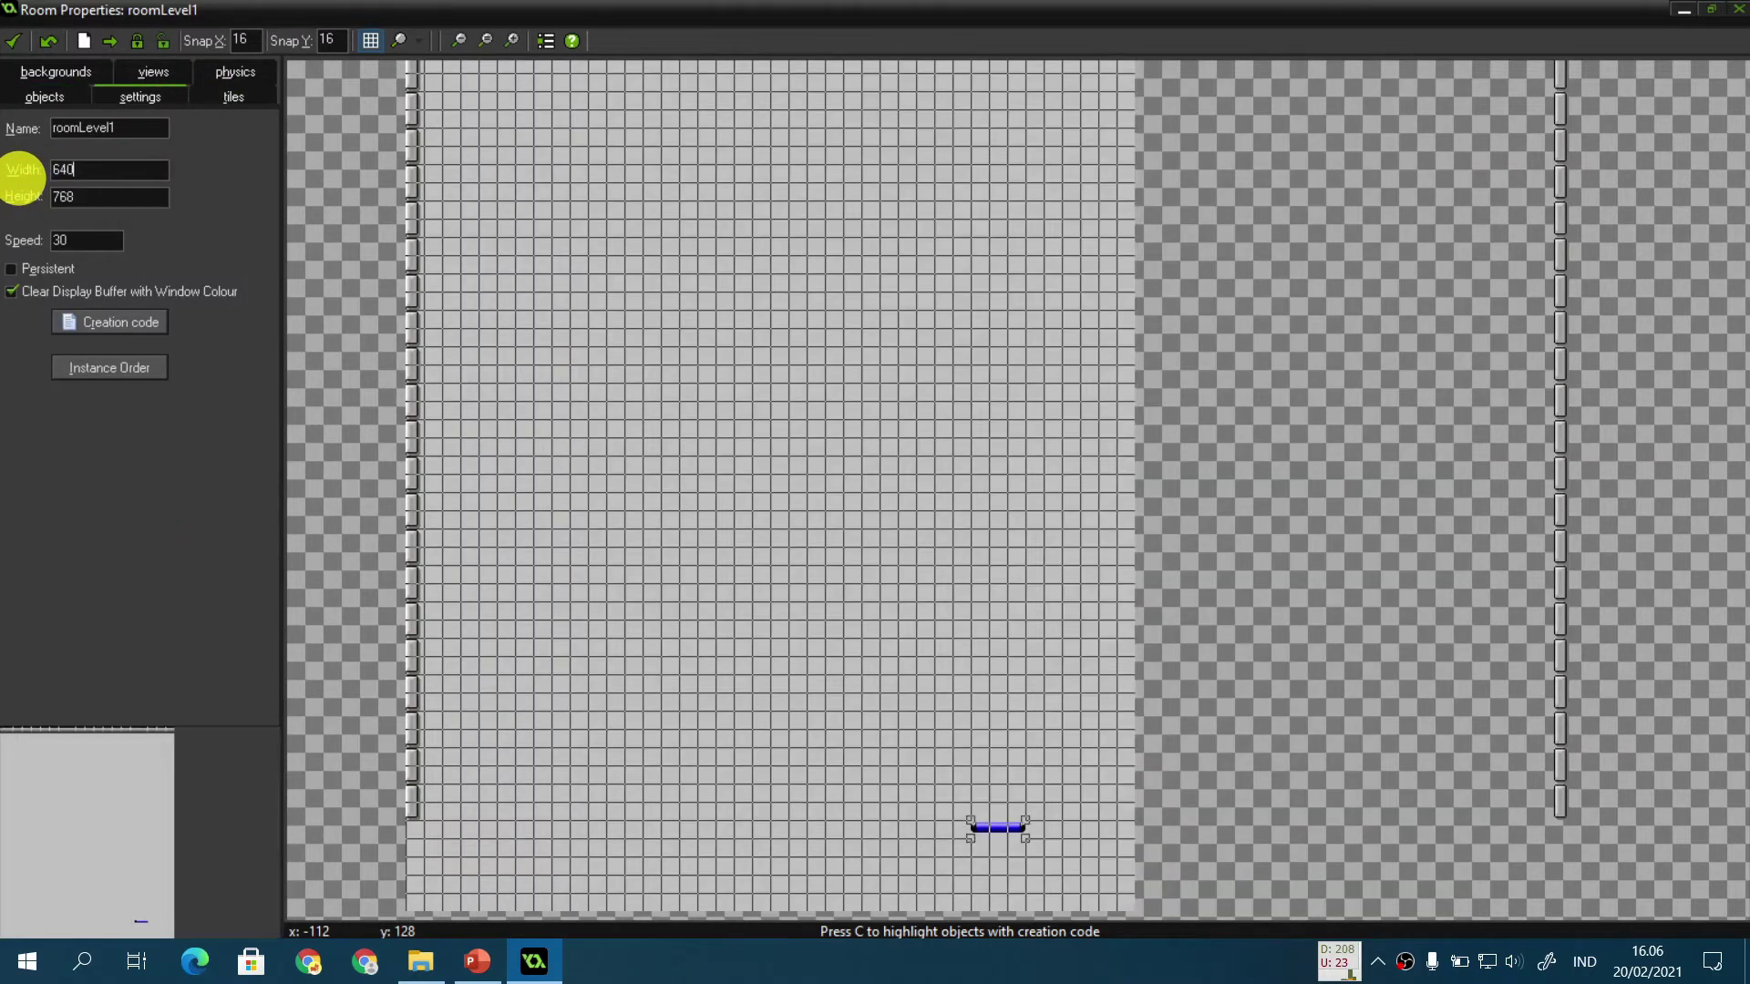
Step: Set the room height to 480 and delete the left wall pieces near and below the new lower edge
{"action": "key", "text": "Tab"}
{"action": "type", "text": "480"}
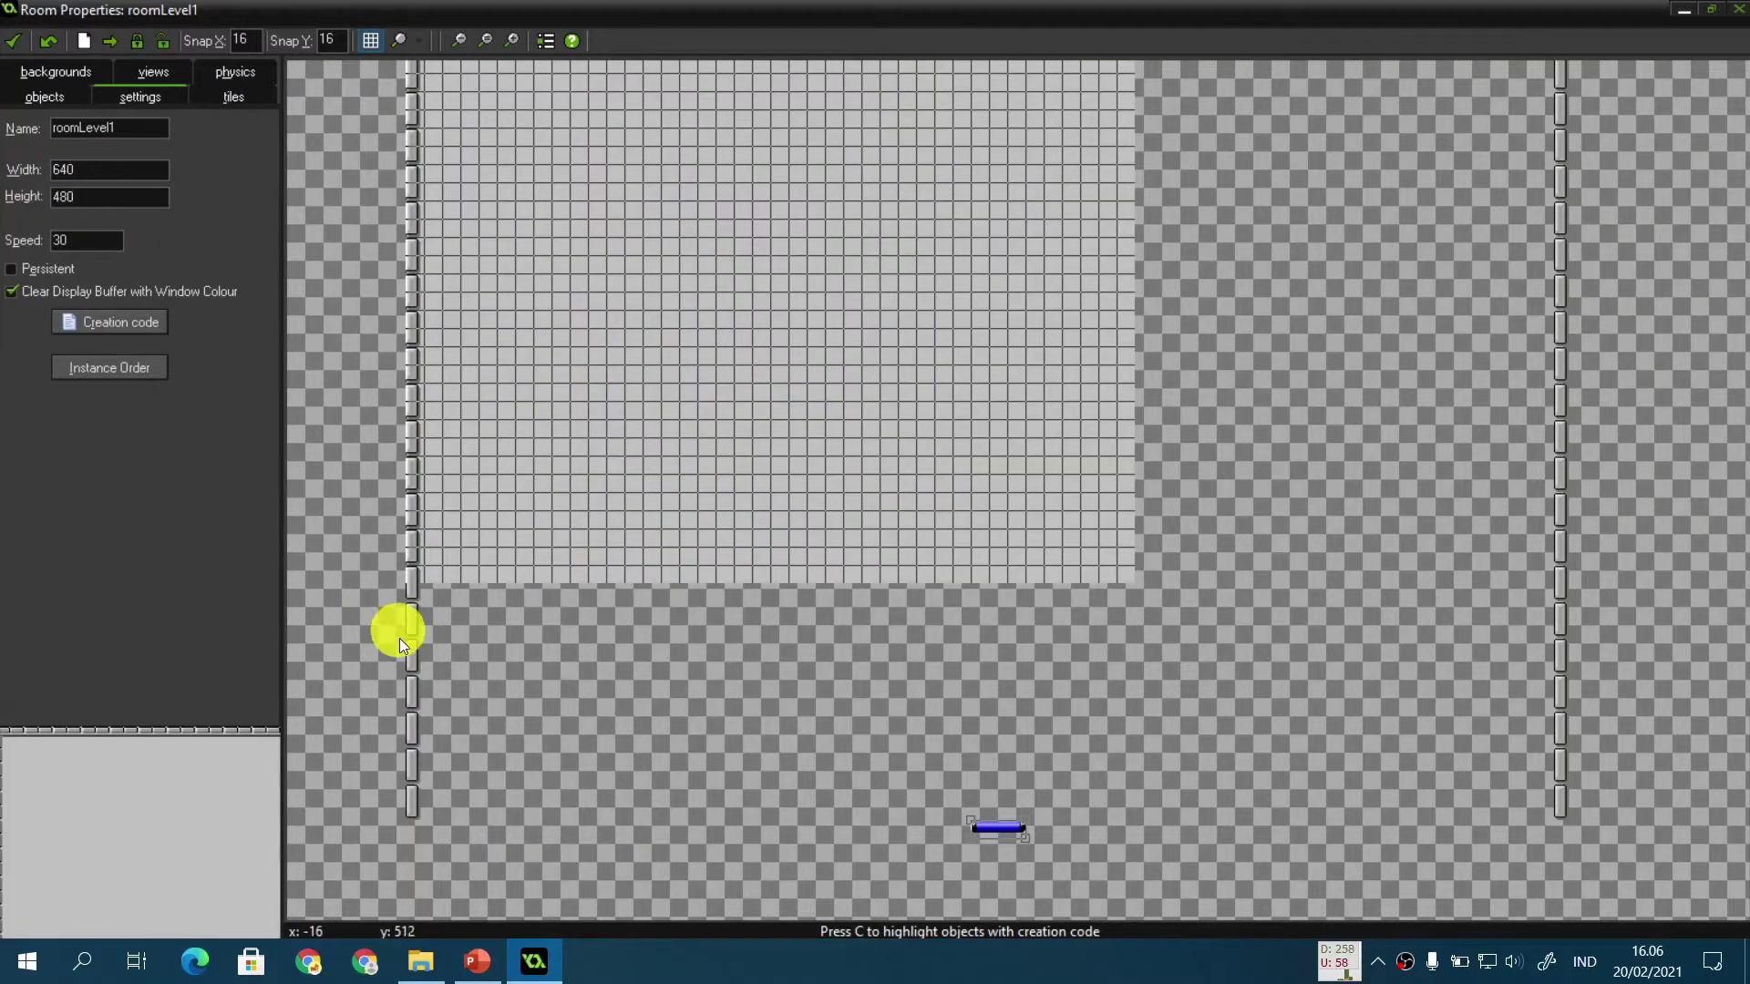
{"action": "mouse_move", "coordinate": [412, 616]}
{"action": "right_mouse_down"}
{"action": "mouse_move", "coordinate": [423, 823]}
{"action": "mouse_move", "coordinate": [399, 637]}
{"action": "mouse_move", "coordinate": [407, 575]}
{"action": "mouse_move", "coordinate": [426, 566]}
{"action": "right_mouse_up"}
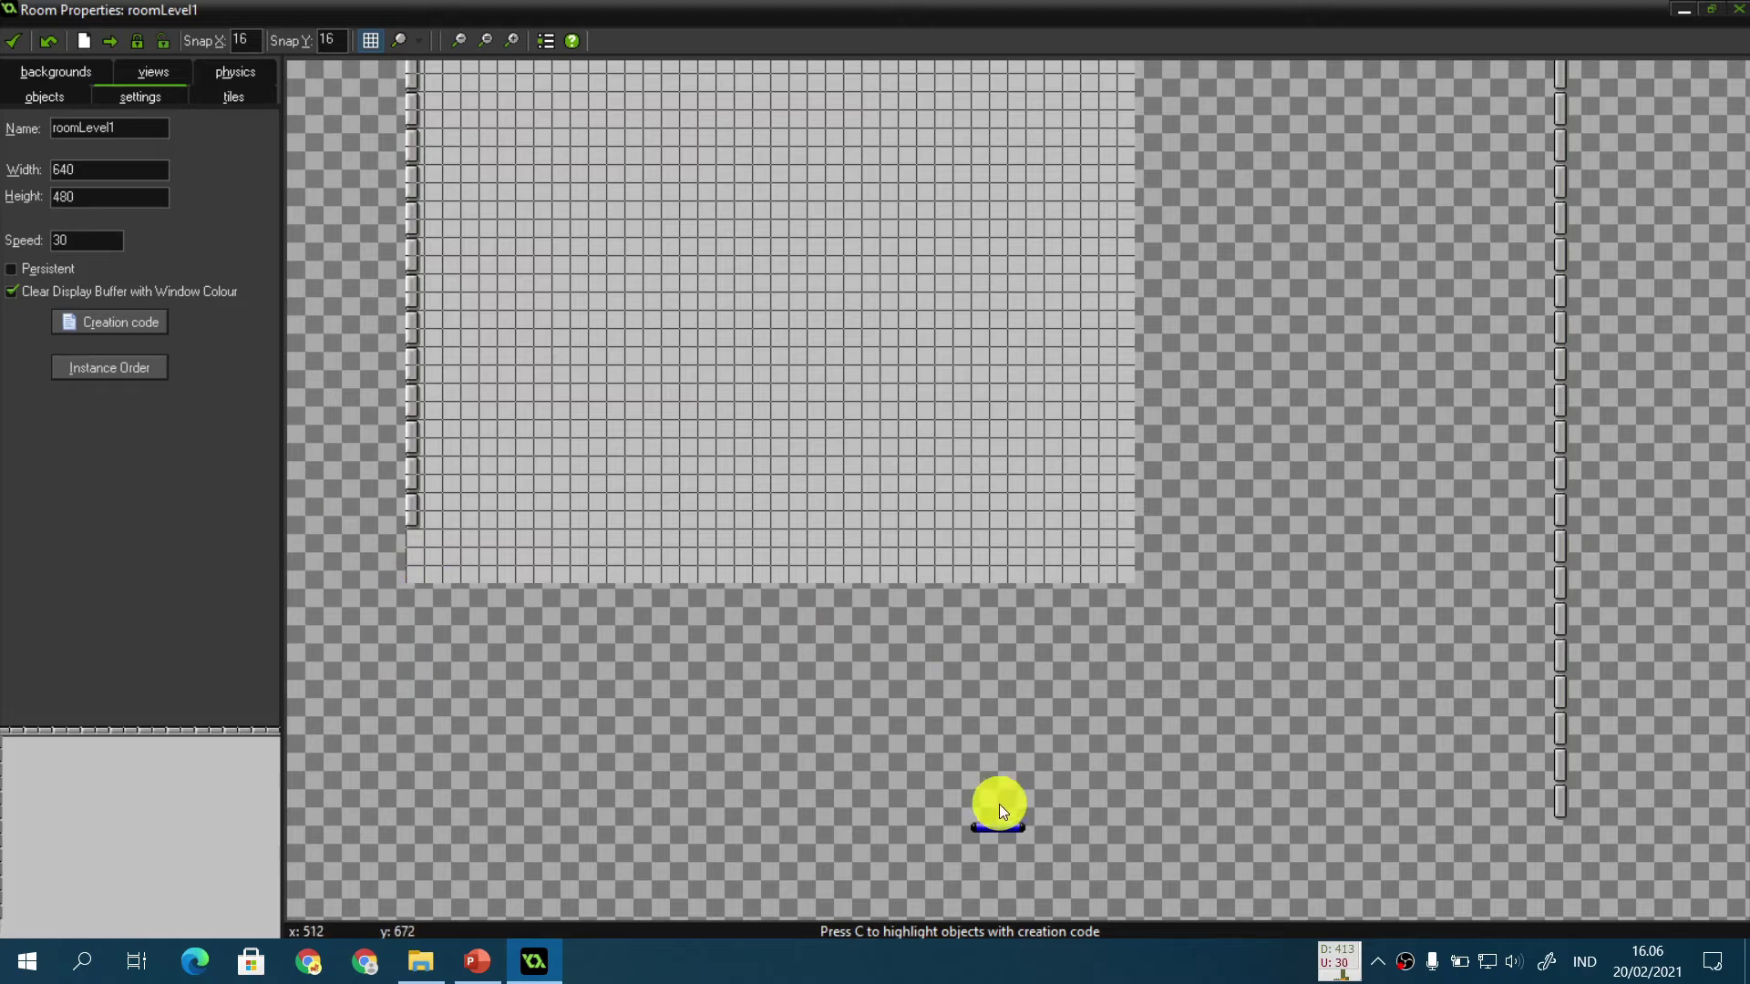
Step: Move the bat into the lower middle of the resized room and delete the old walls beyond its right edge
{"action": "left_click_drag", "start_coordinate": [1009, 827], "coordinate": [758, 533]}
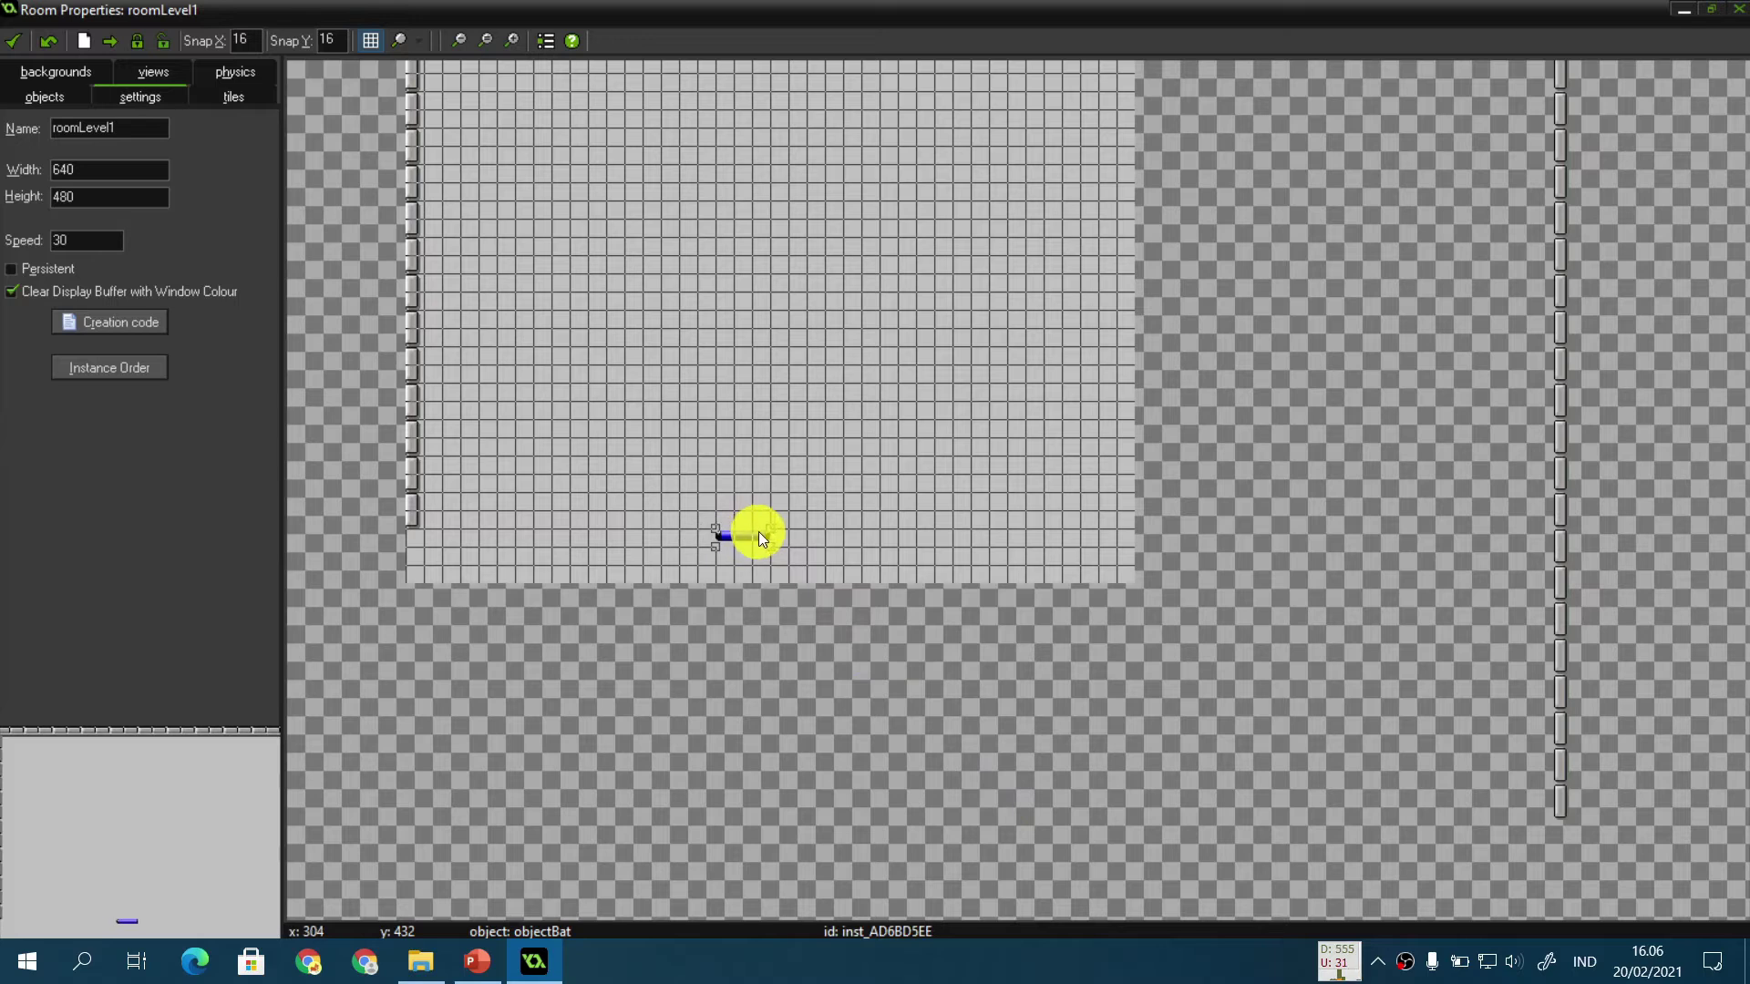
{"action": "right_click", "coordinate": [1561, 807]}
{"action": "mouse_move", "coordinate": [1533, 686]}
{"action": "right_mouse_down"}
{"action": "mouse_move", "coordinate": [1563, 740]}
{"action": "mouse_move", "coordinate": [1560, 86]}
{"action": "right_mouse_up"}
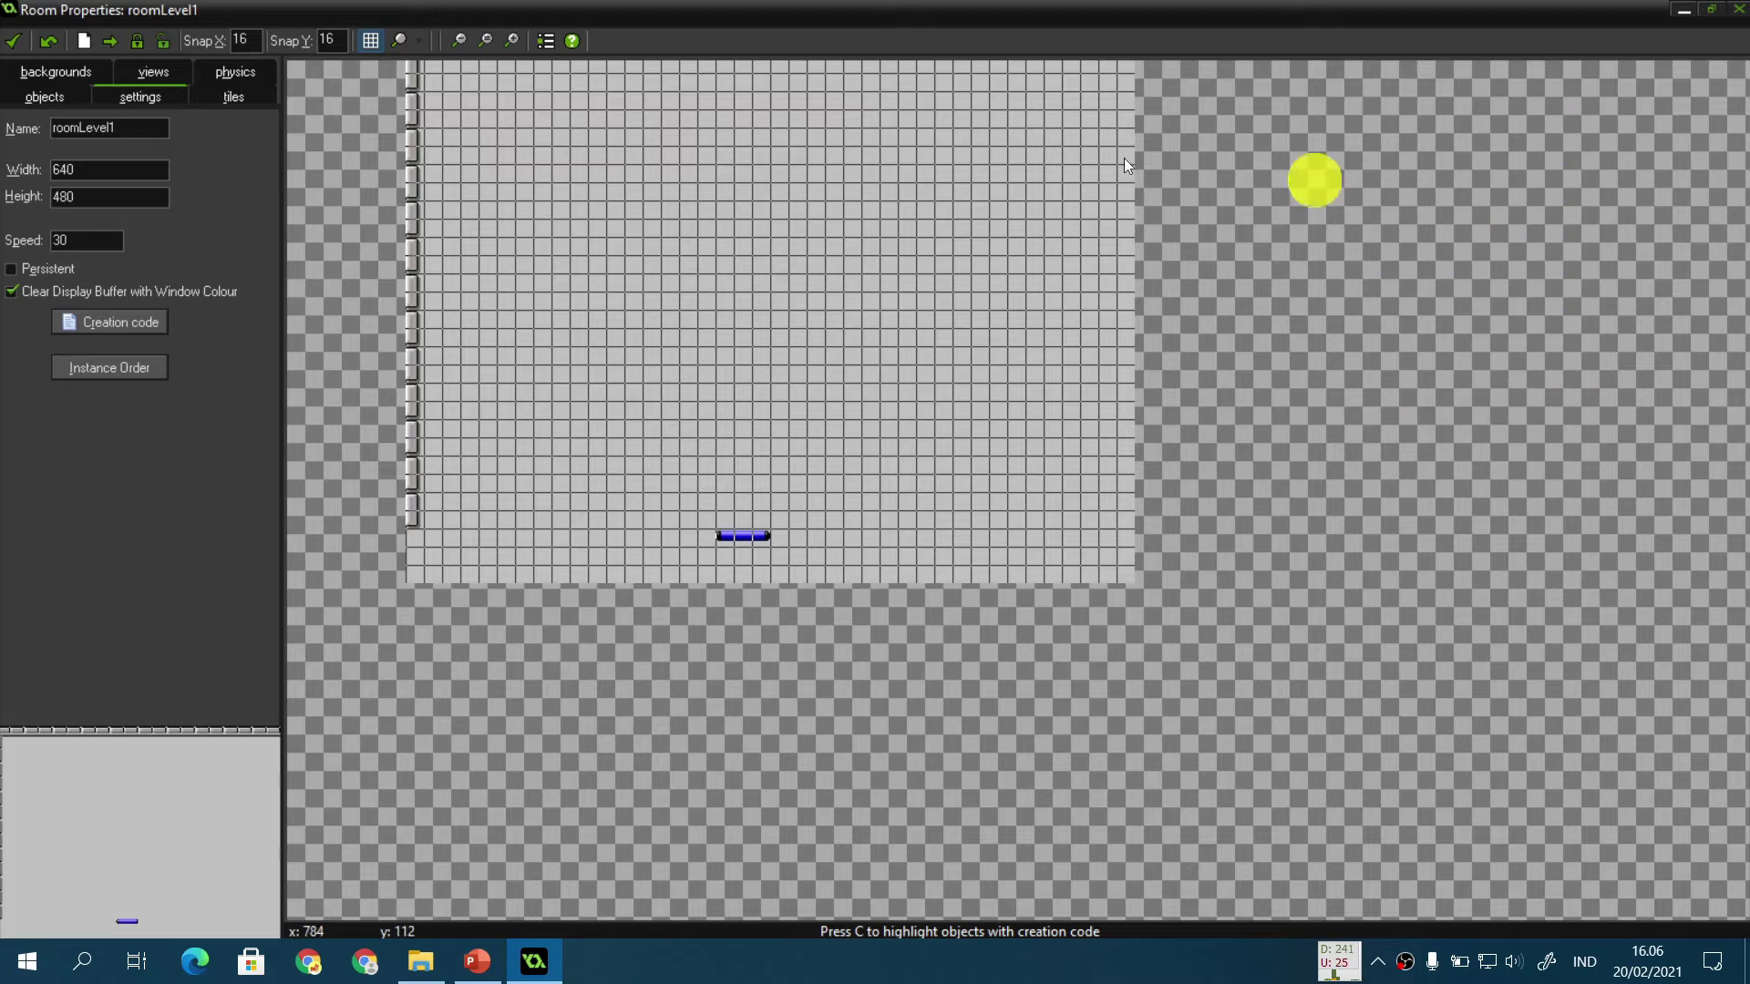
{"action": "scroll", "coordinate": [1289, 344], "scroll_direction": "up", "scroll_amount": 5}
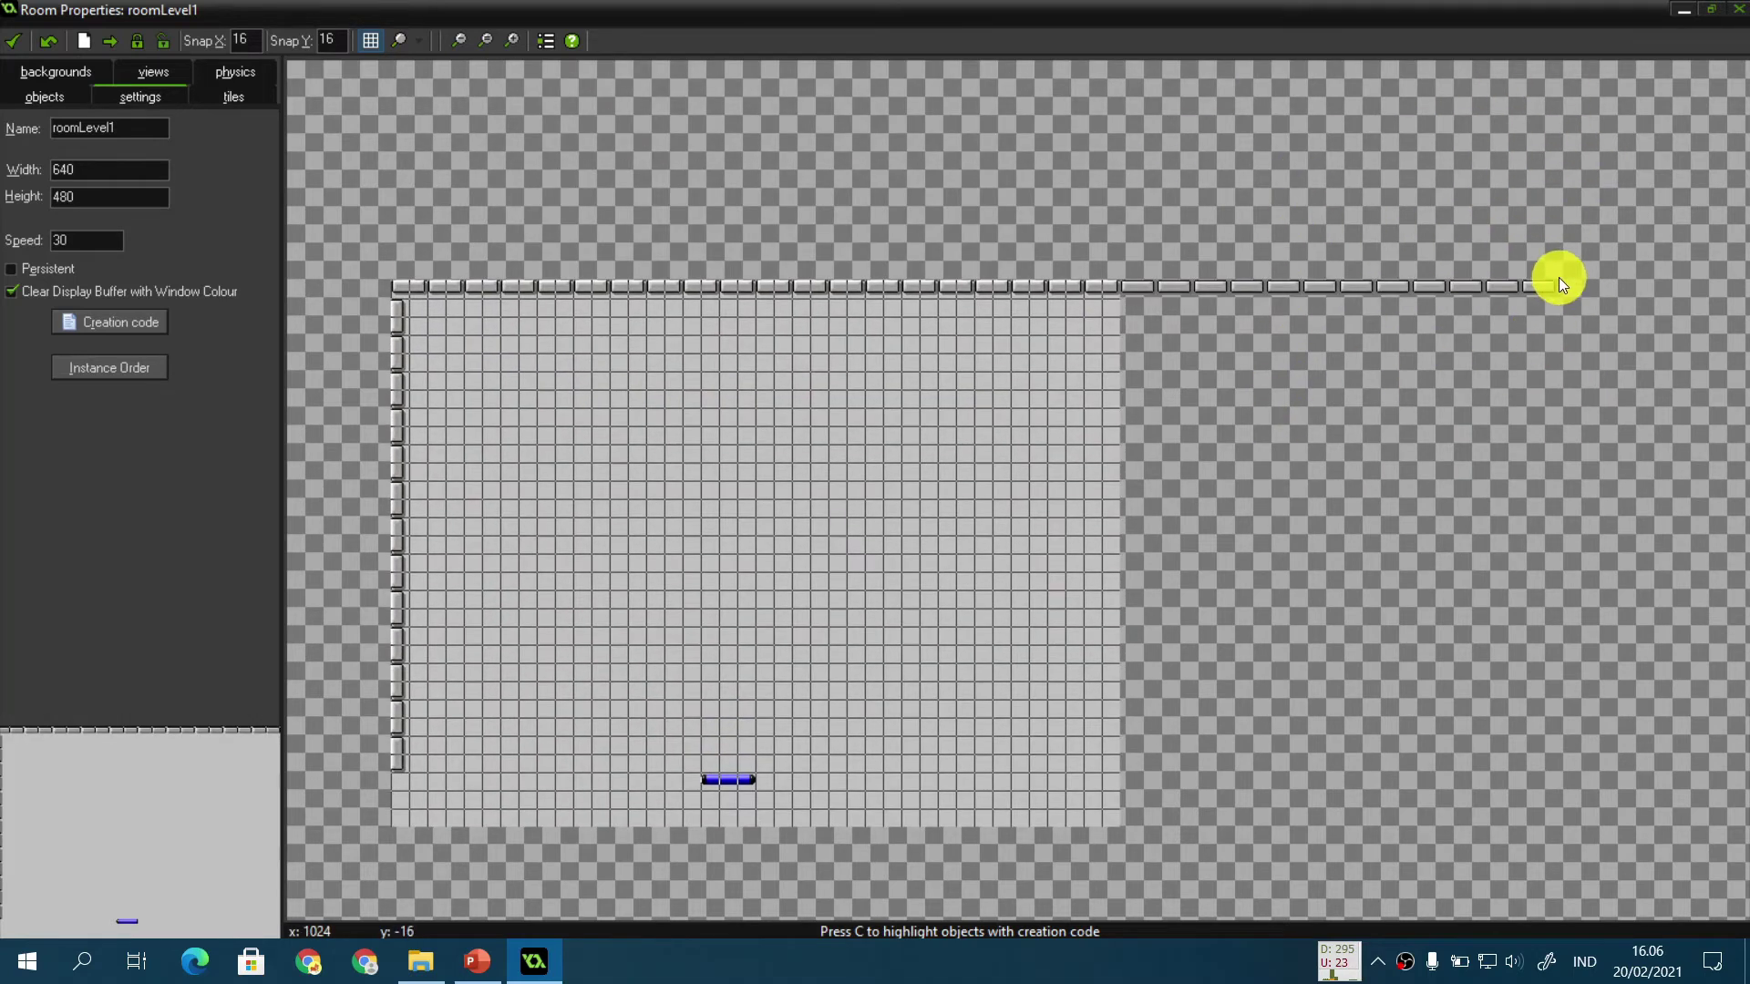
{"action": "right_click_drag", "start_coordinate": [1555, 277], "coordinate": [1143, 288]}
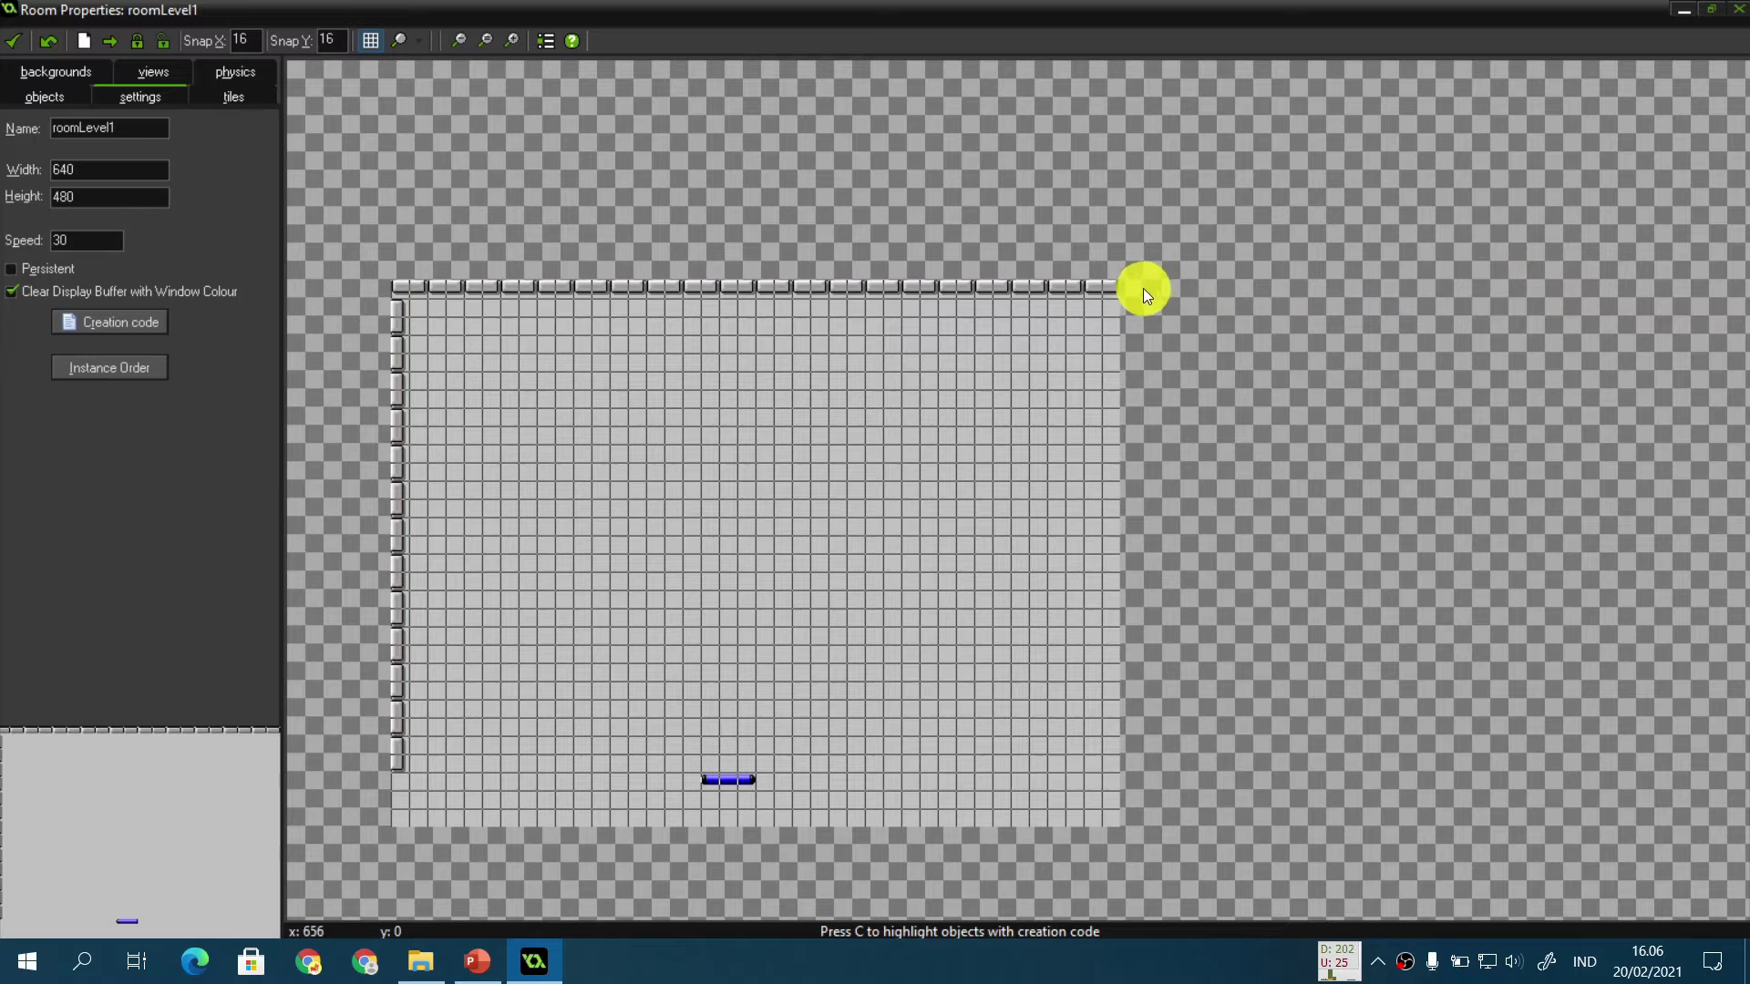
Step: Place a column of objectWallVert pieces along the room's right edge at X 624, starting at Y 16 and matching the left wall
{"action": "left_click", "coordinate": [58, 84]}
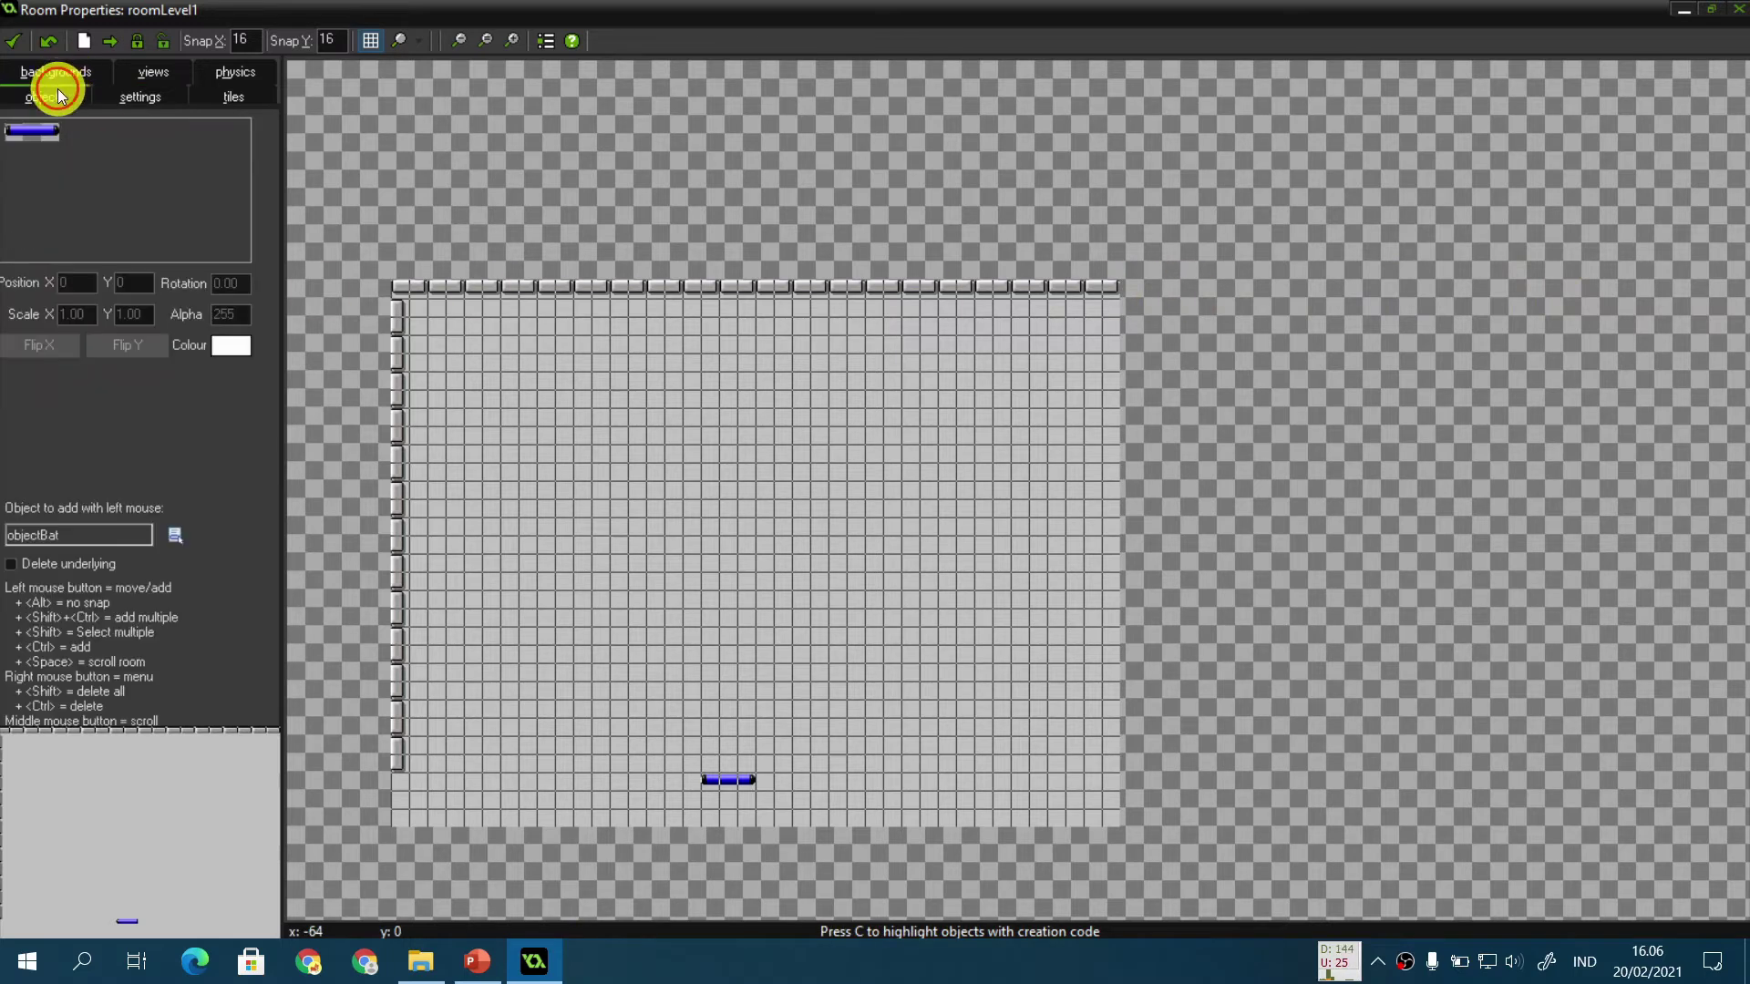
{"action": "left_click", "coordinate": [73, 173]}
{"action": "left_click", "coordinate": [162, 265]}
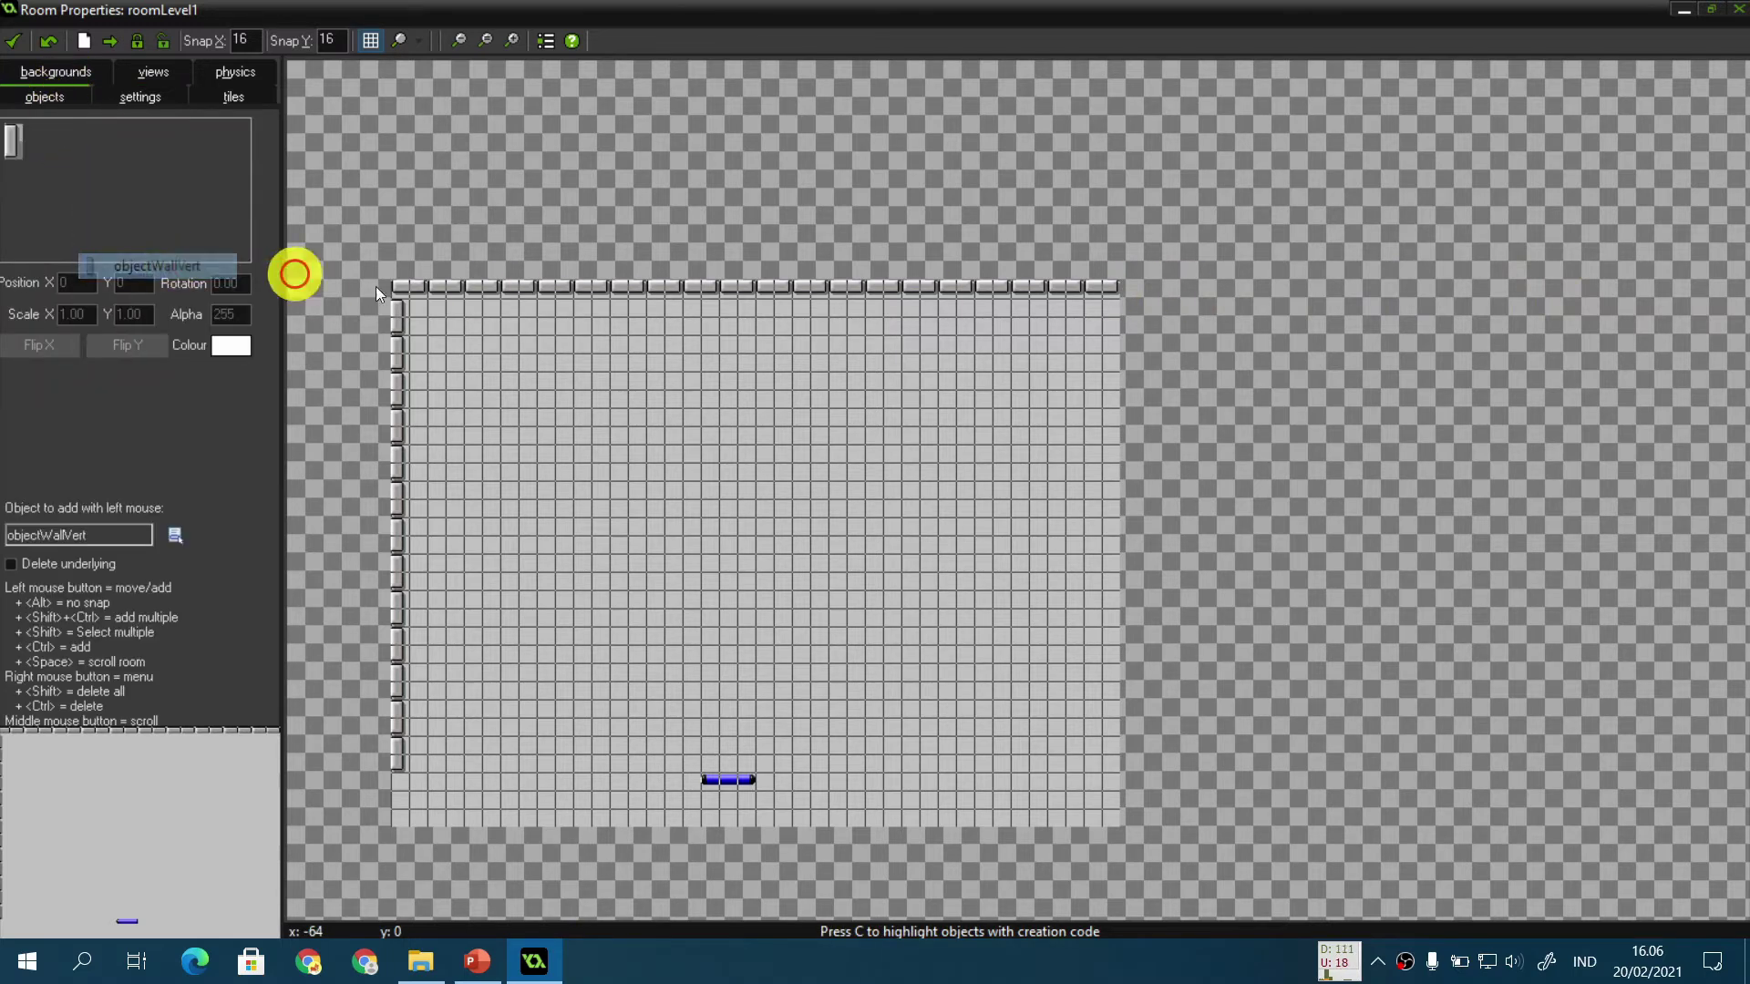
{"action": "left_click_drag", "start_coordinate": [1117, 309], "coordinate": [1108, 743], "text": "ctrl+shift"}
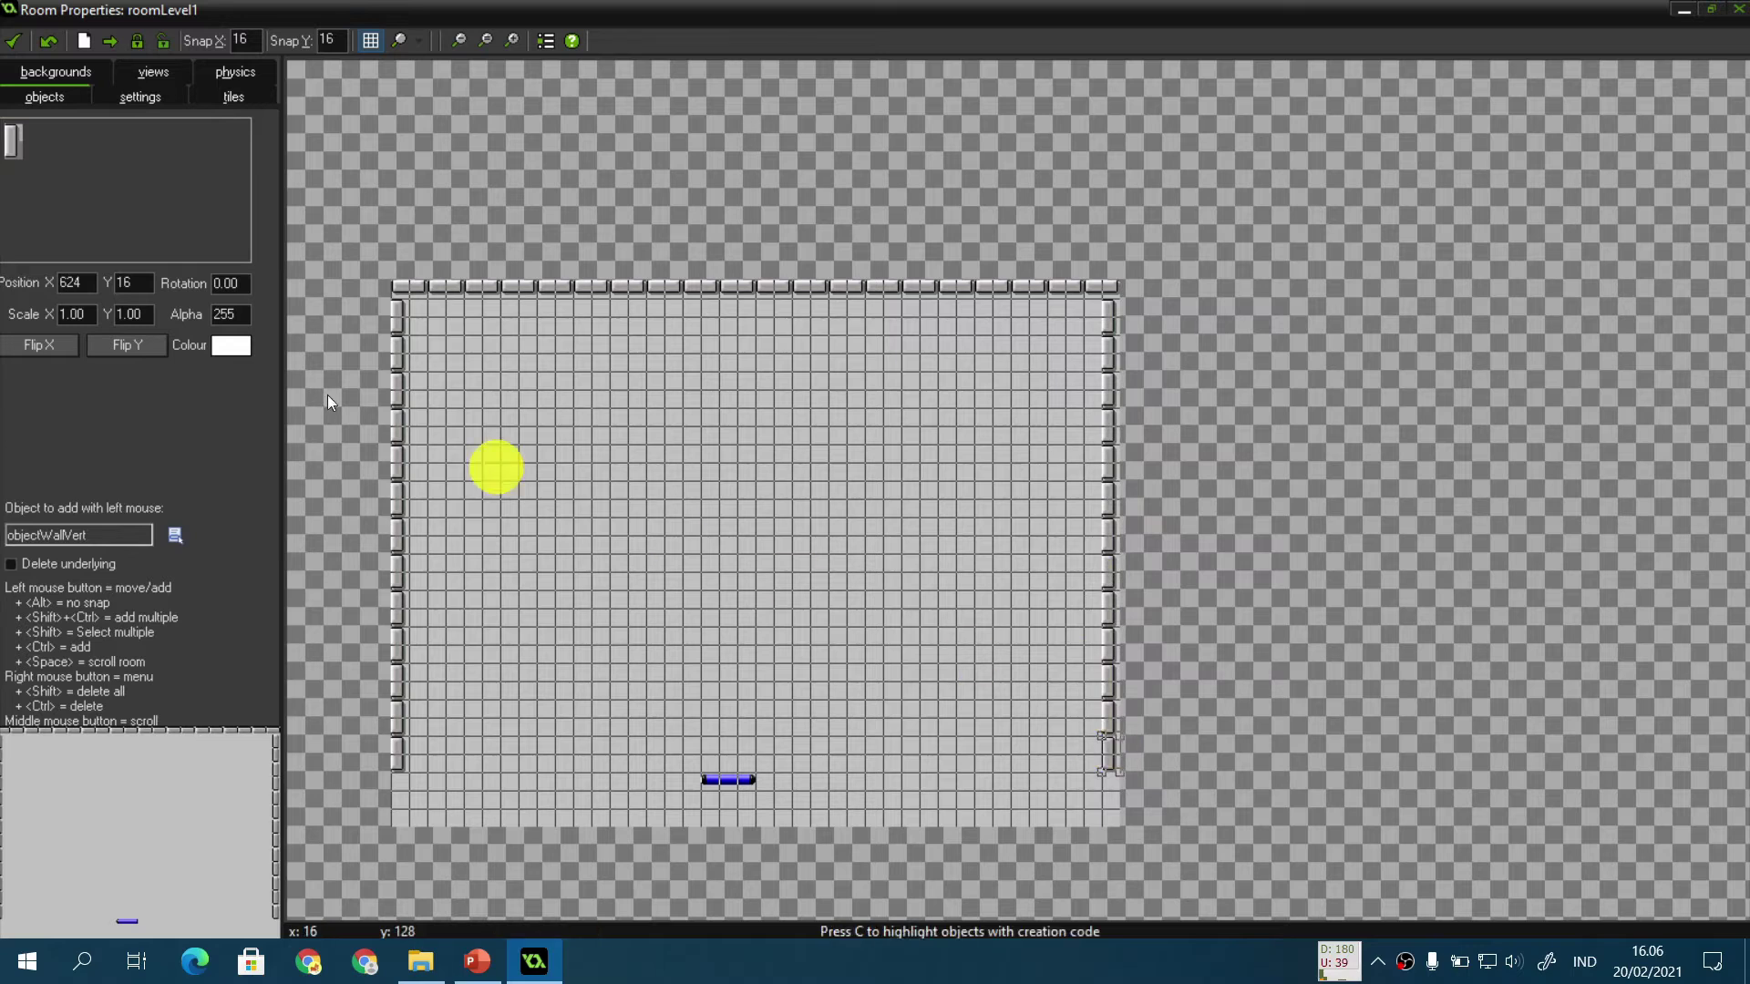
Step: Place six objectBrickGrey instances in two rows at Y 176 and Y 256, with columns at X 160, 272 and 384
{"action": "left_click", "coordinate": [90, 189]}
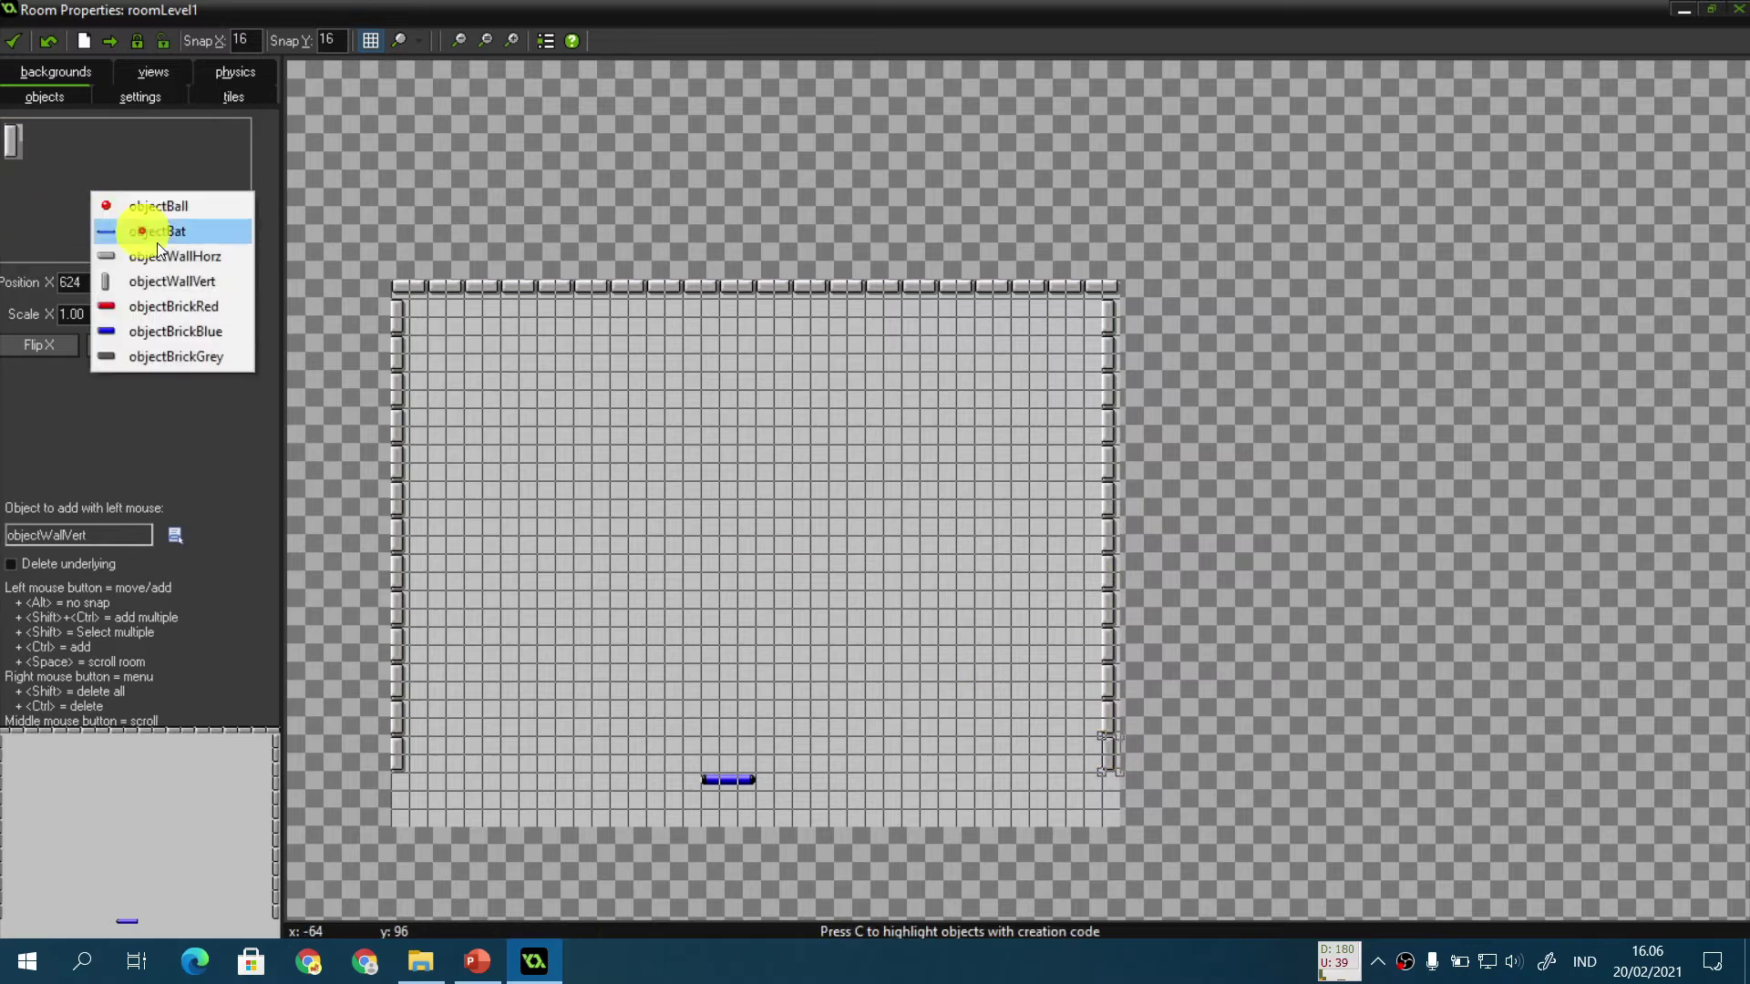
{"action": "left_click", "coordinate": [188, 355]}
{"action": "left_click", "coordinate": [726, 487]}
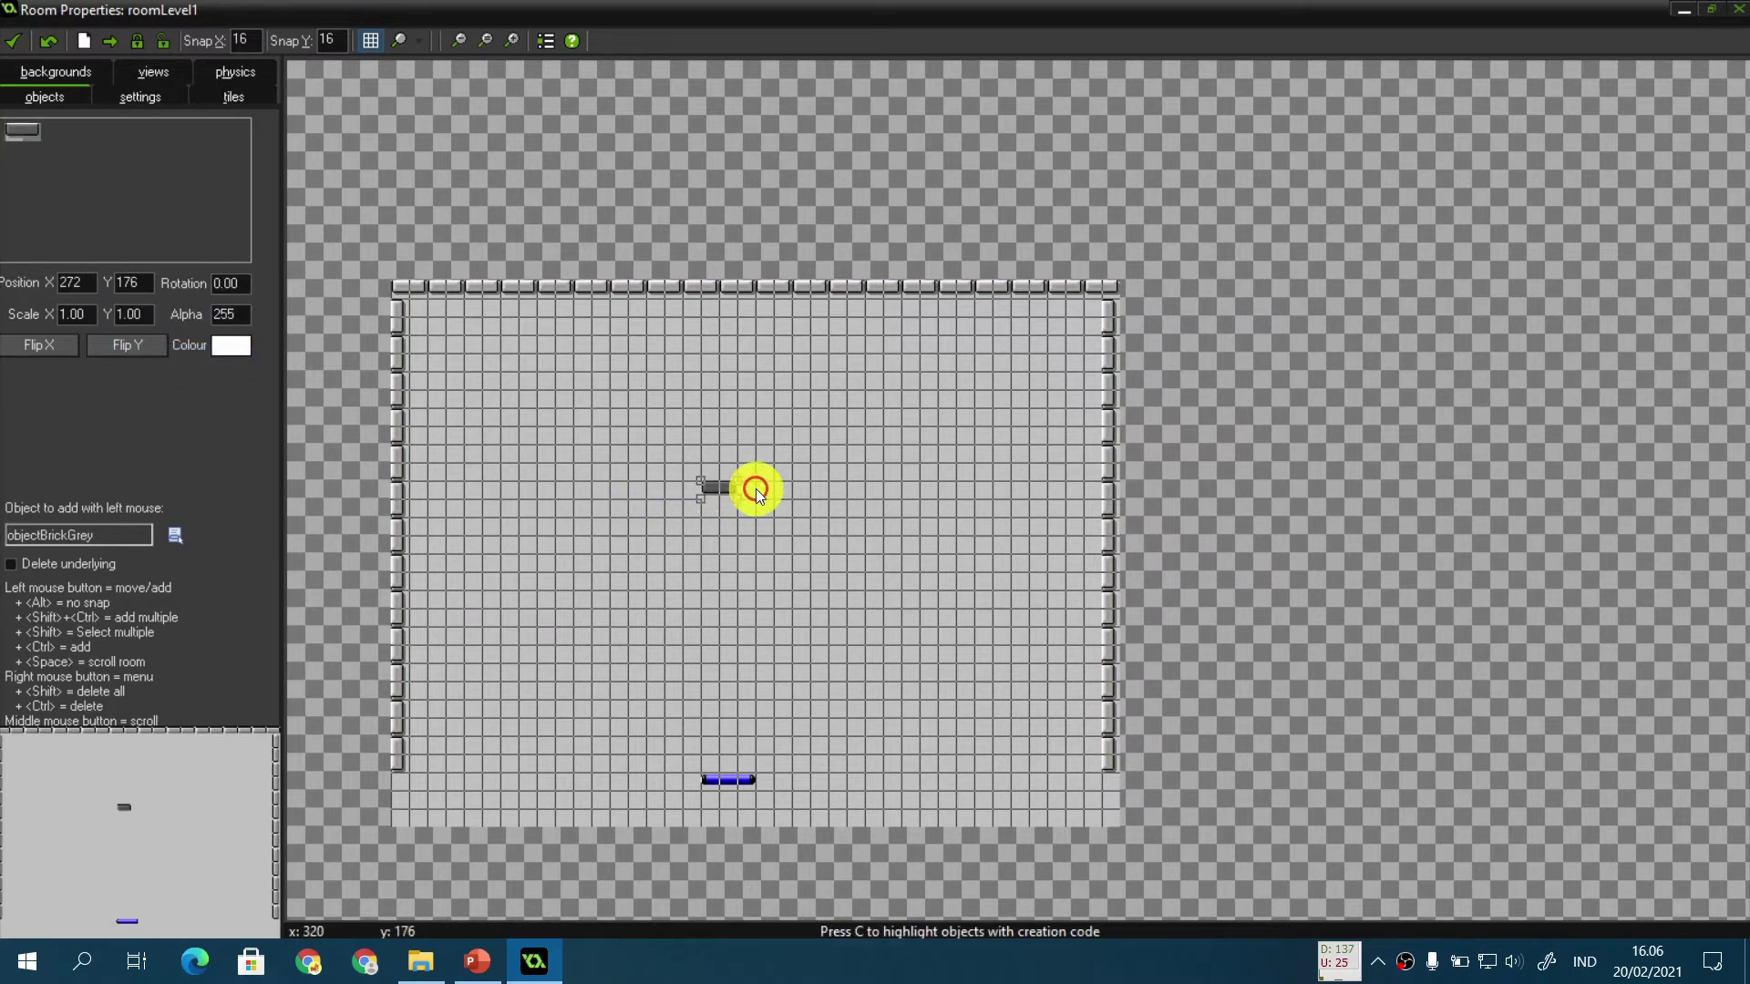
{"action": "left_click", "coordinate": [834, 489]}
{"action": "left_click", "coordinate": [576, 489]}
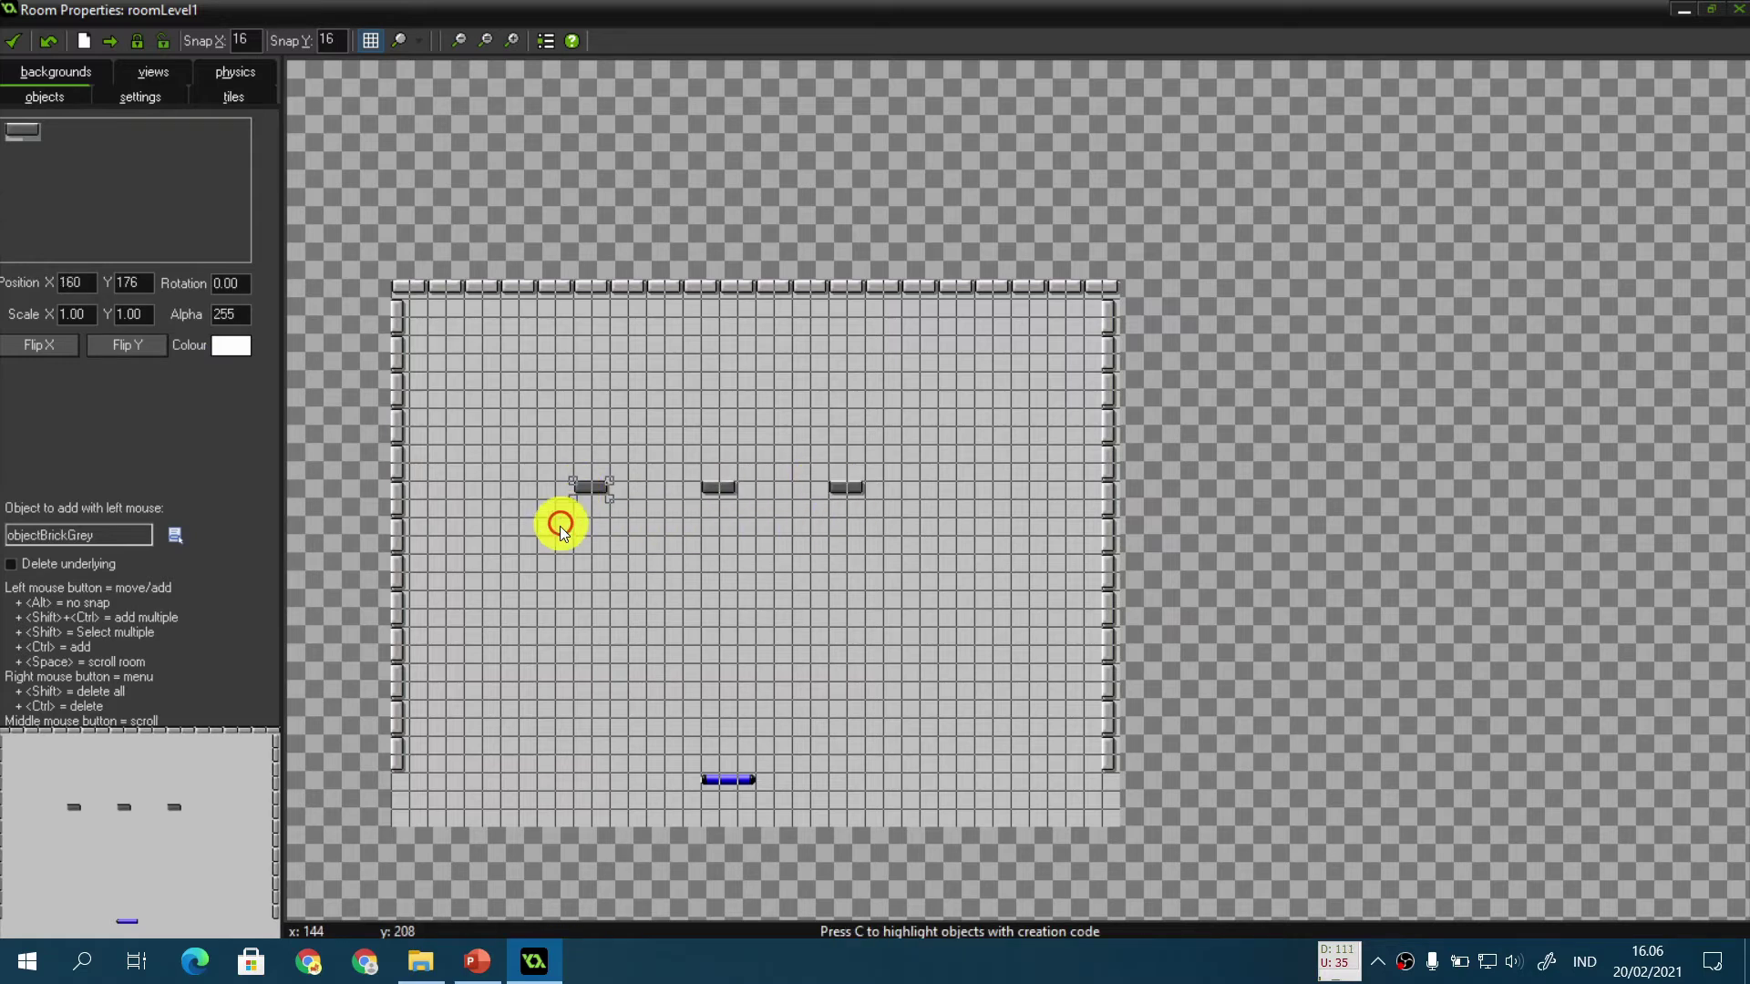
{"action": "left_click", "coordinate": [592, 576]}
{"action": "left_click_drag", "start_coordinate": [613, 577], "coordinate": [599, 578]}
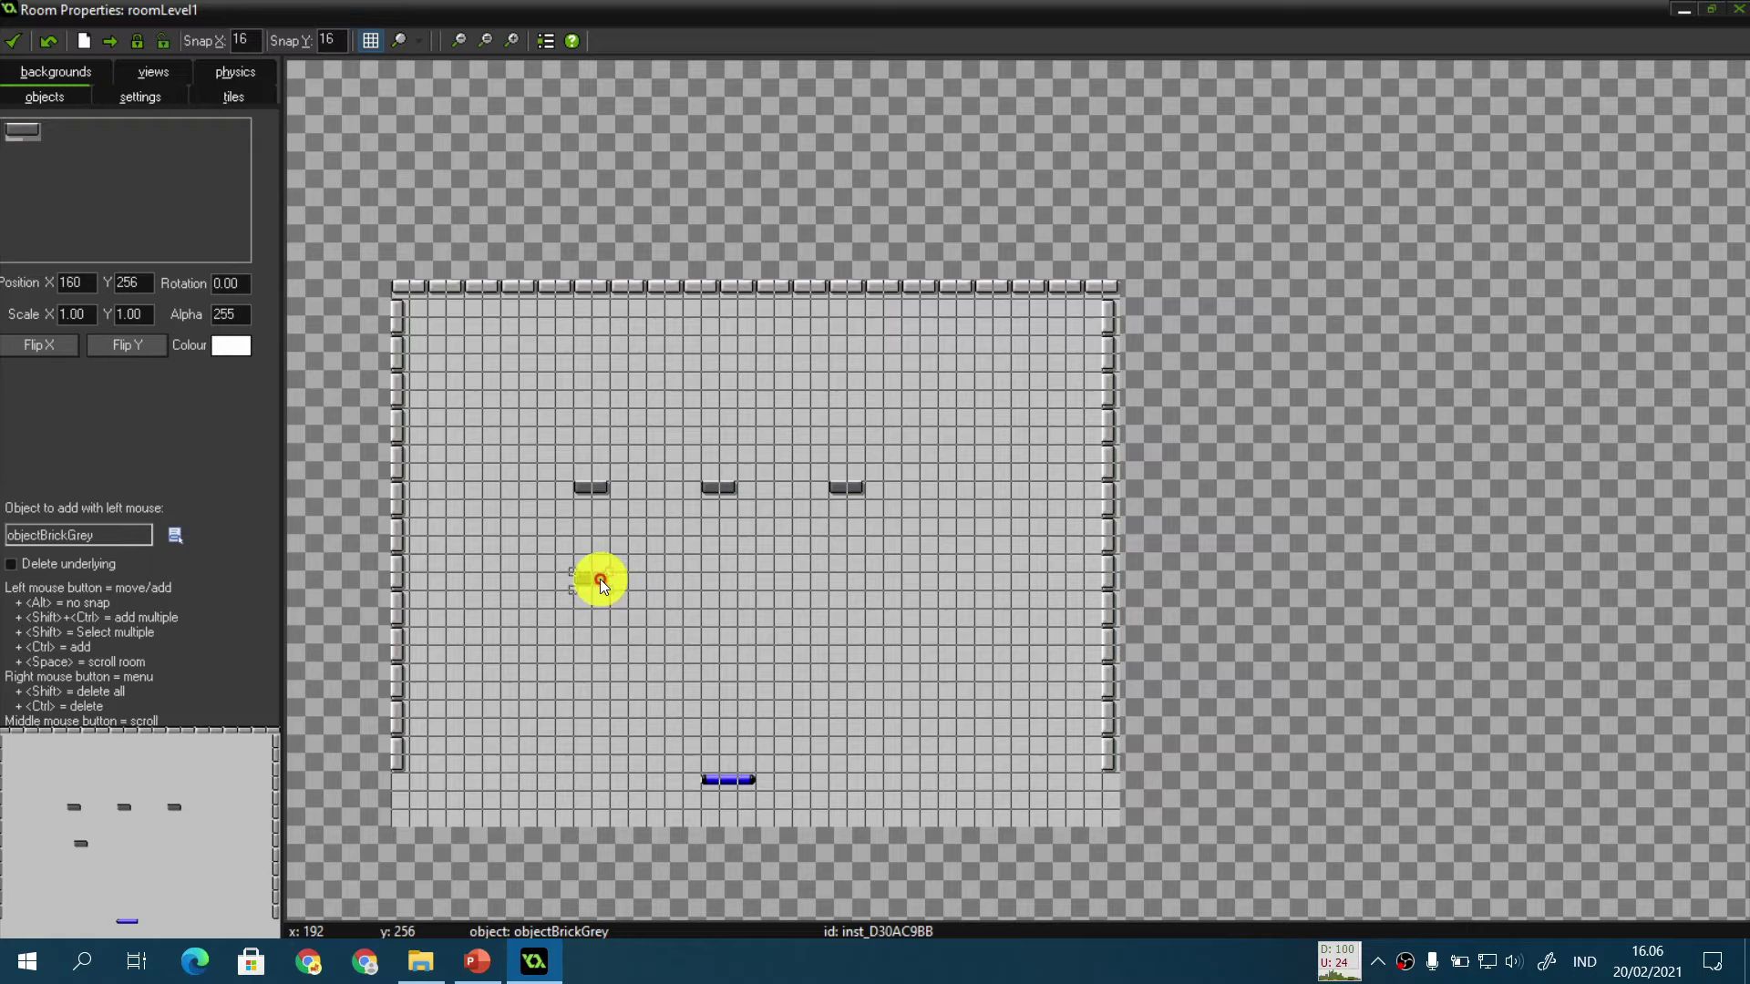
{"action": "left_click", "coordinate": [734, 578]}
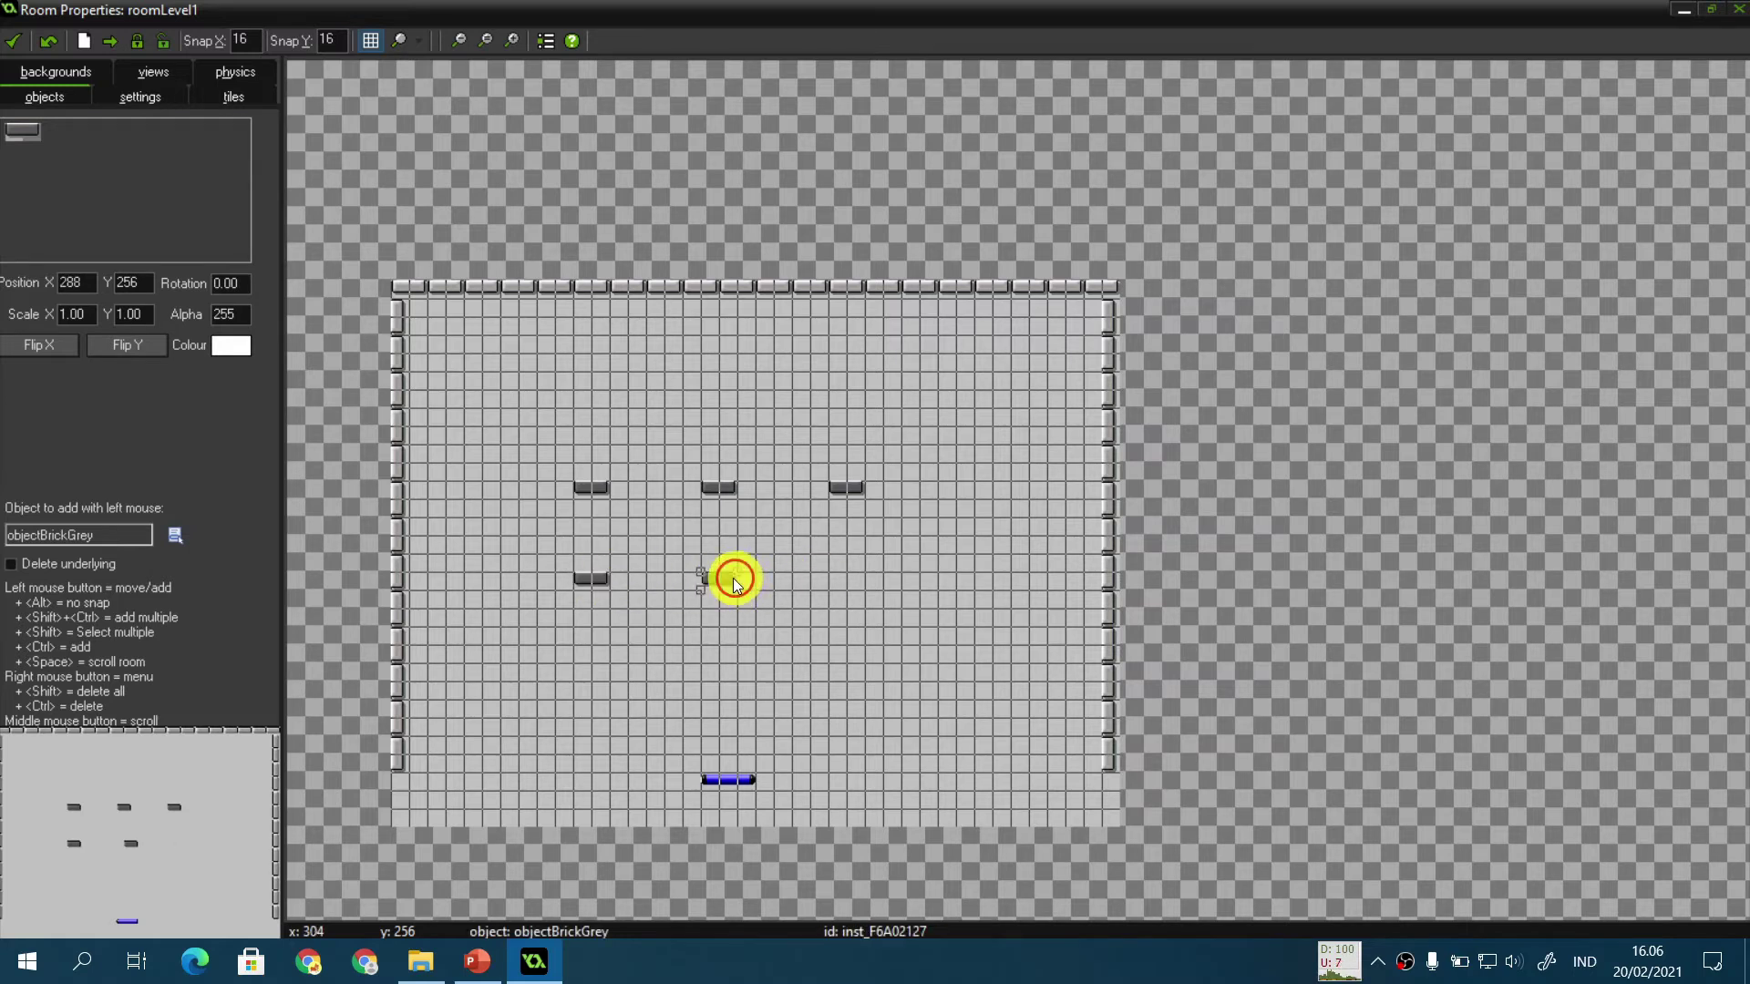
{"action": "left_click", "coordinate": [860, 580]}
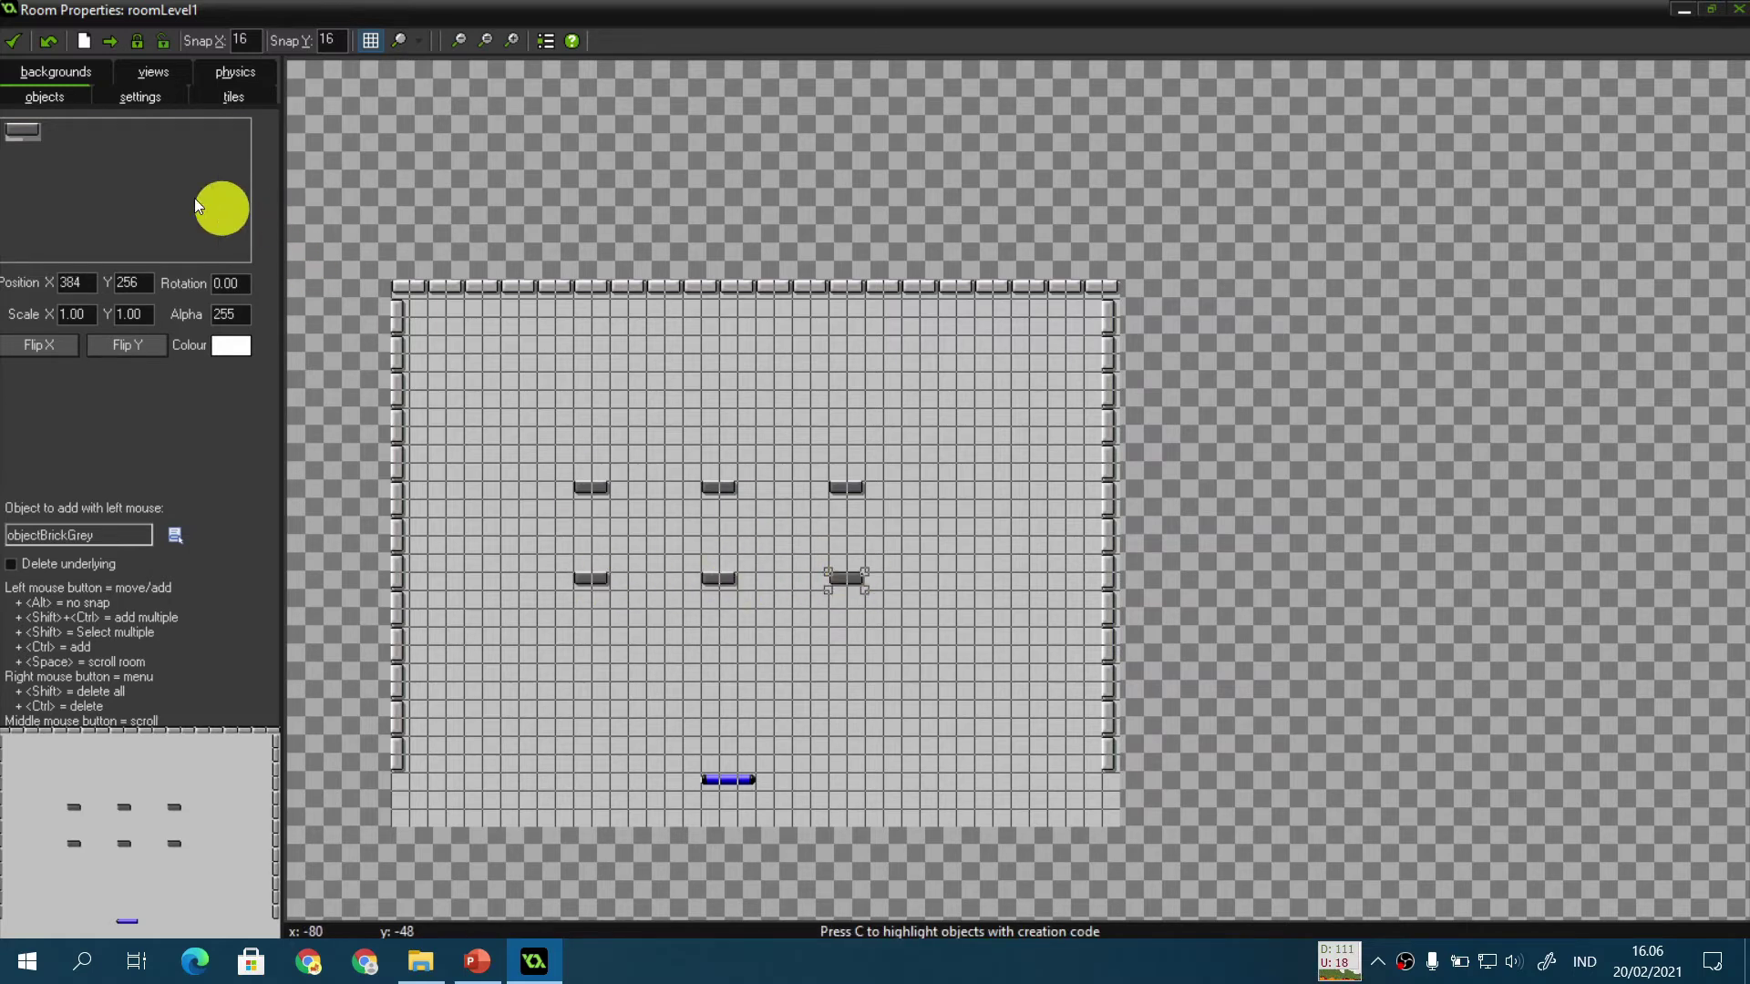
Step: Place objectBrickRed instances at (160, 160), (192, 160) and (192, 176) around the upper-left grey brick
{"action": "left_click", "coordinate": [148, 182]}
{"action": "left_click", "coordinate": [230, 297]}
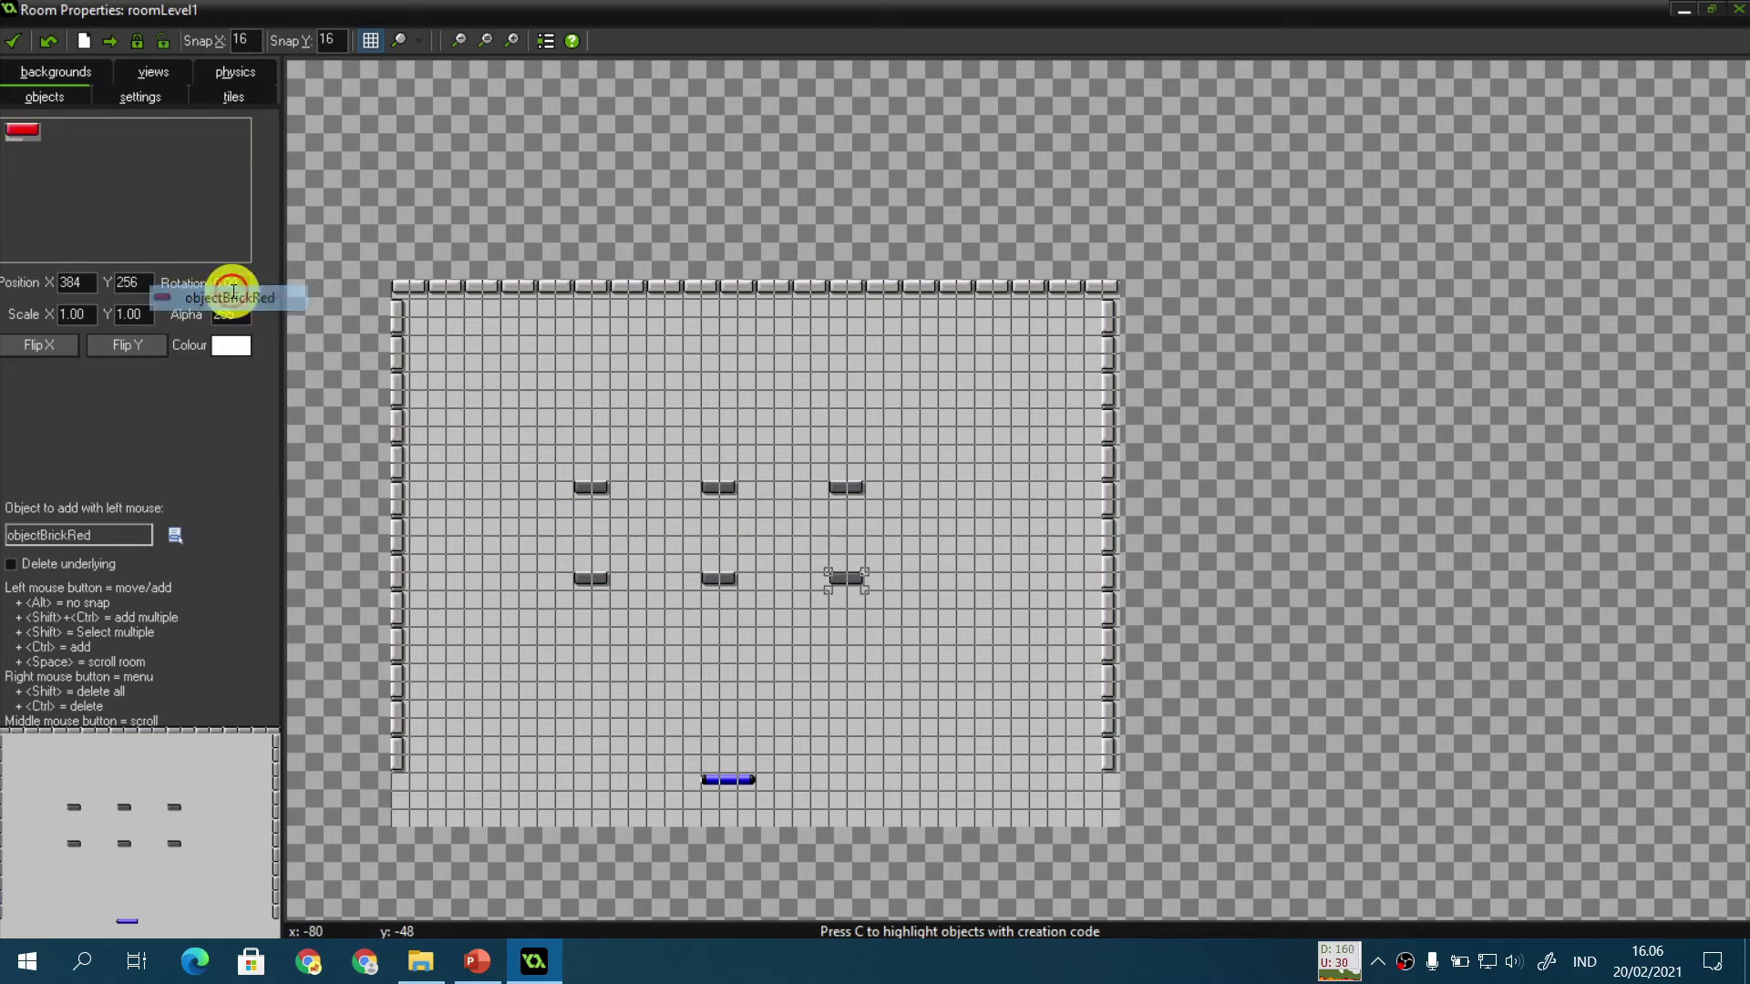
{"action": "left_click", "coordinate": [594, 472]}
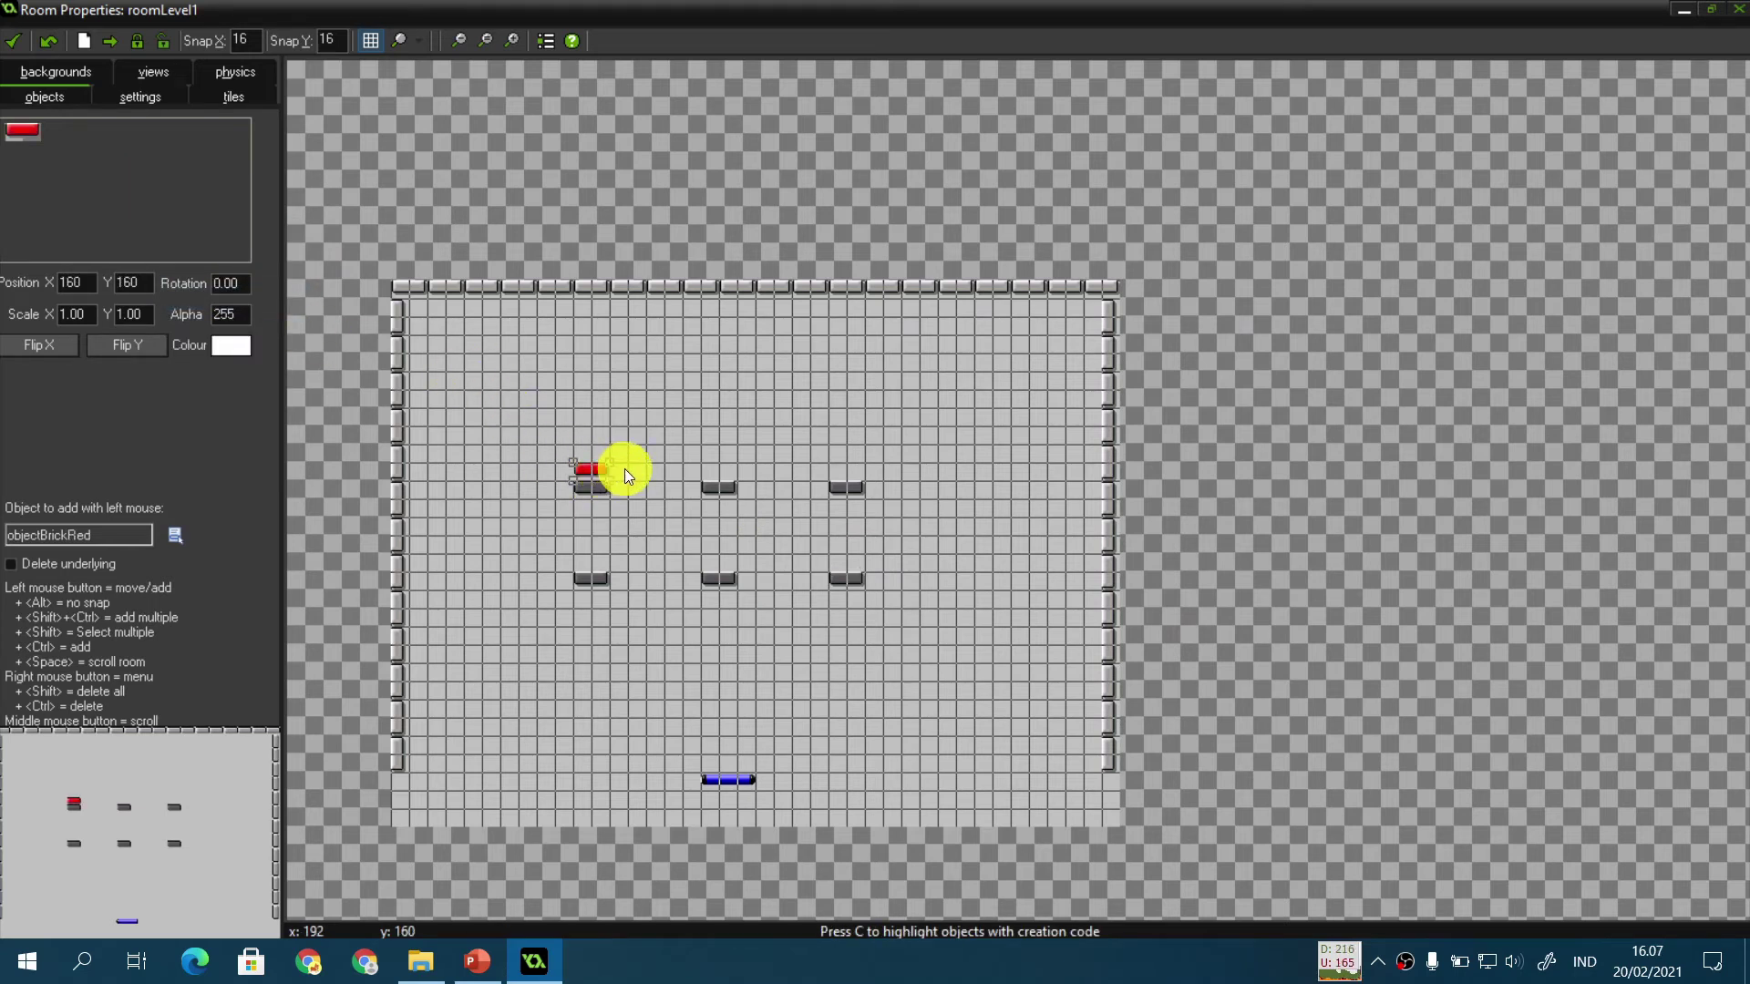
{"action": "left_click", "coordinate": [625, 468]}
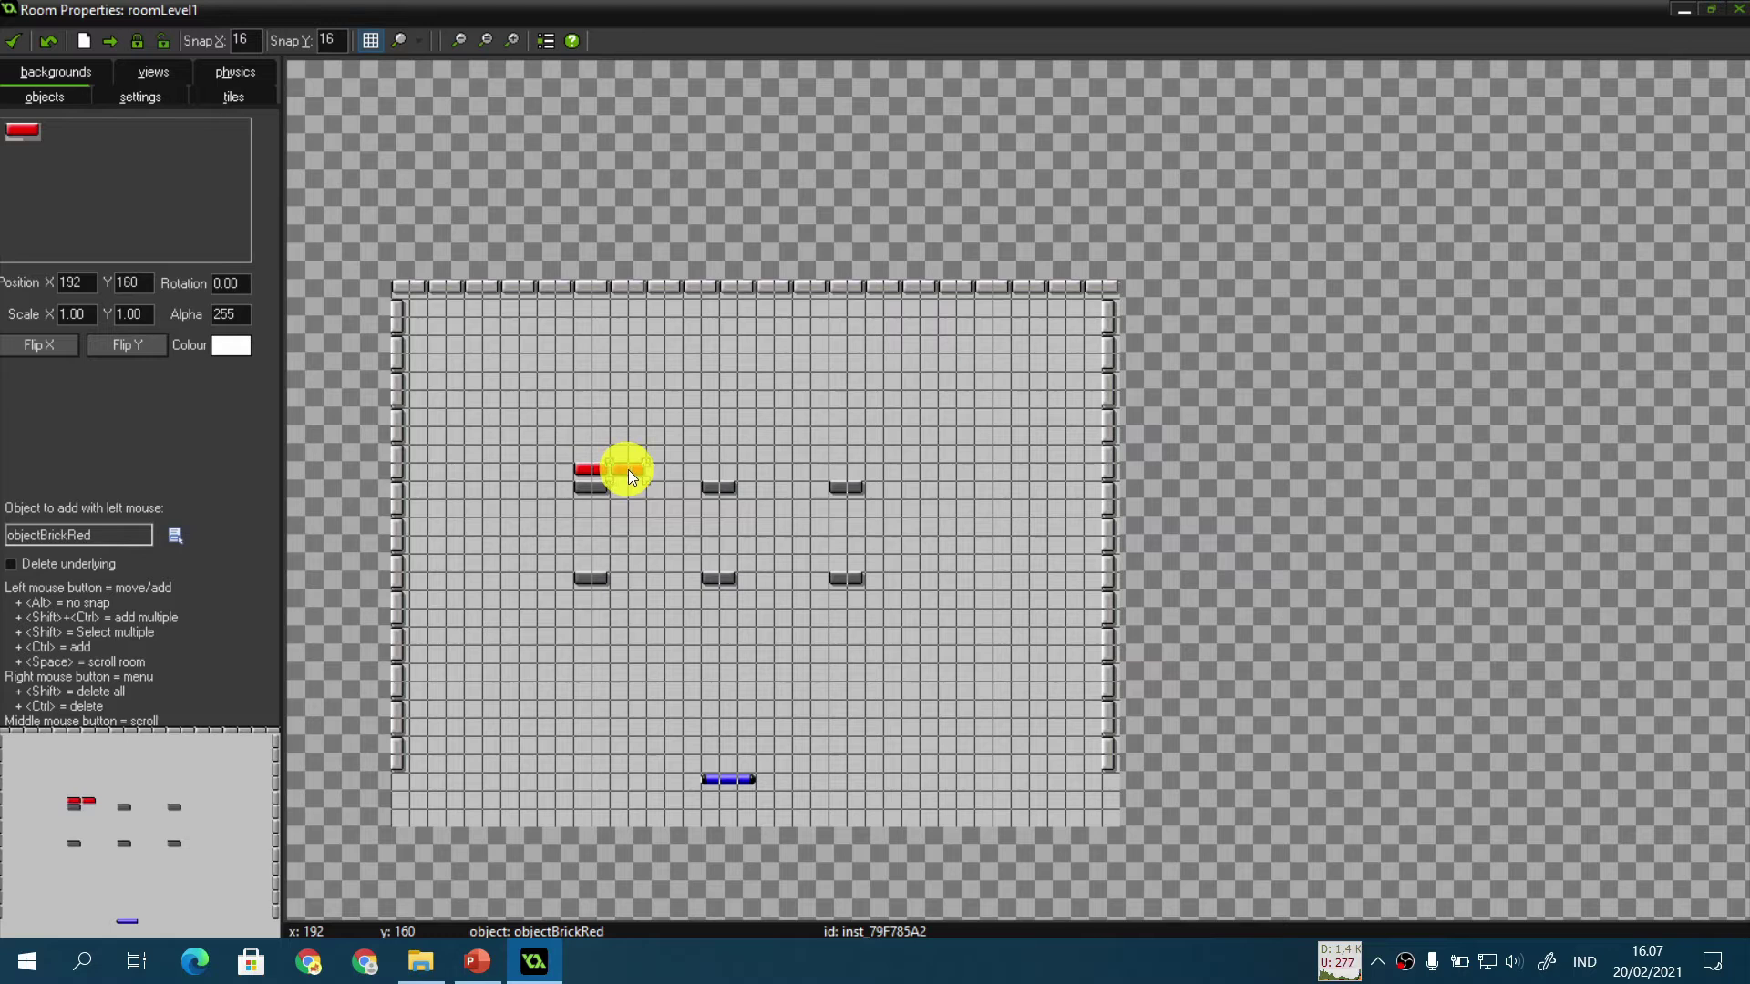
{"action": "left_click", "coordinate": [633, 499]}
{"action": "left_click_drag", "start_coordinate": [628, 493], "coordinate": [622, 489]}
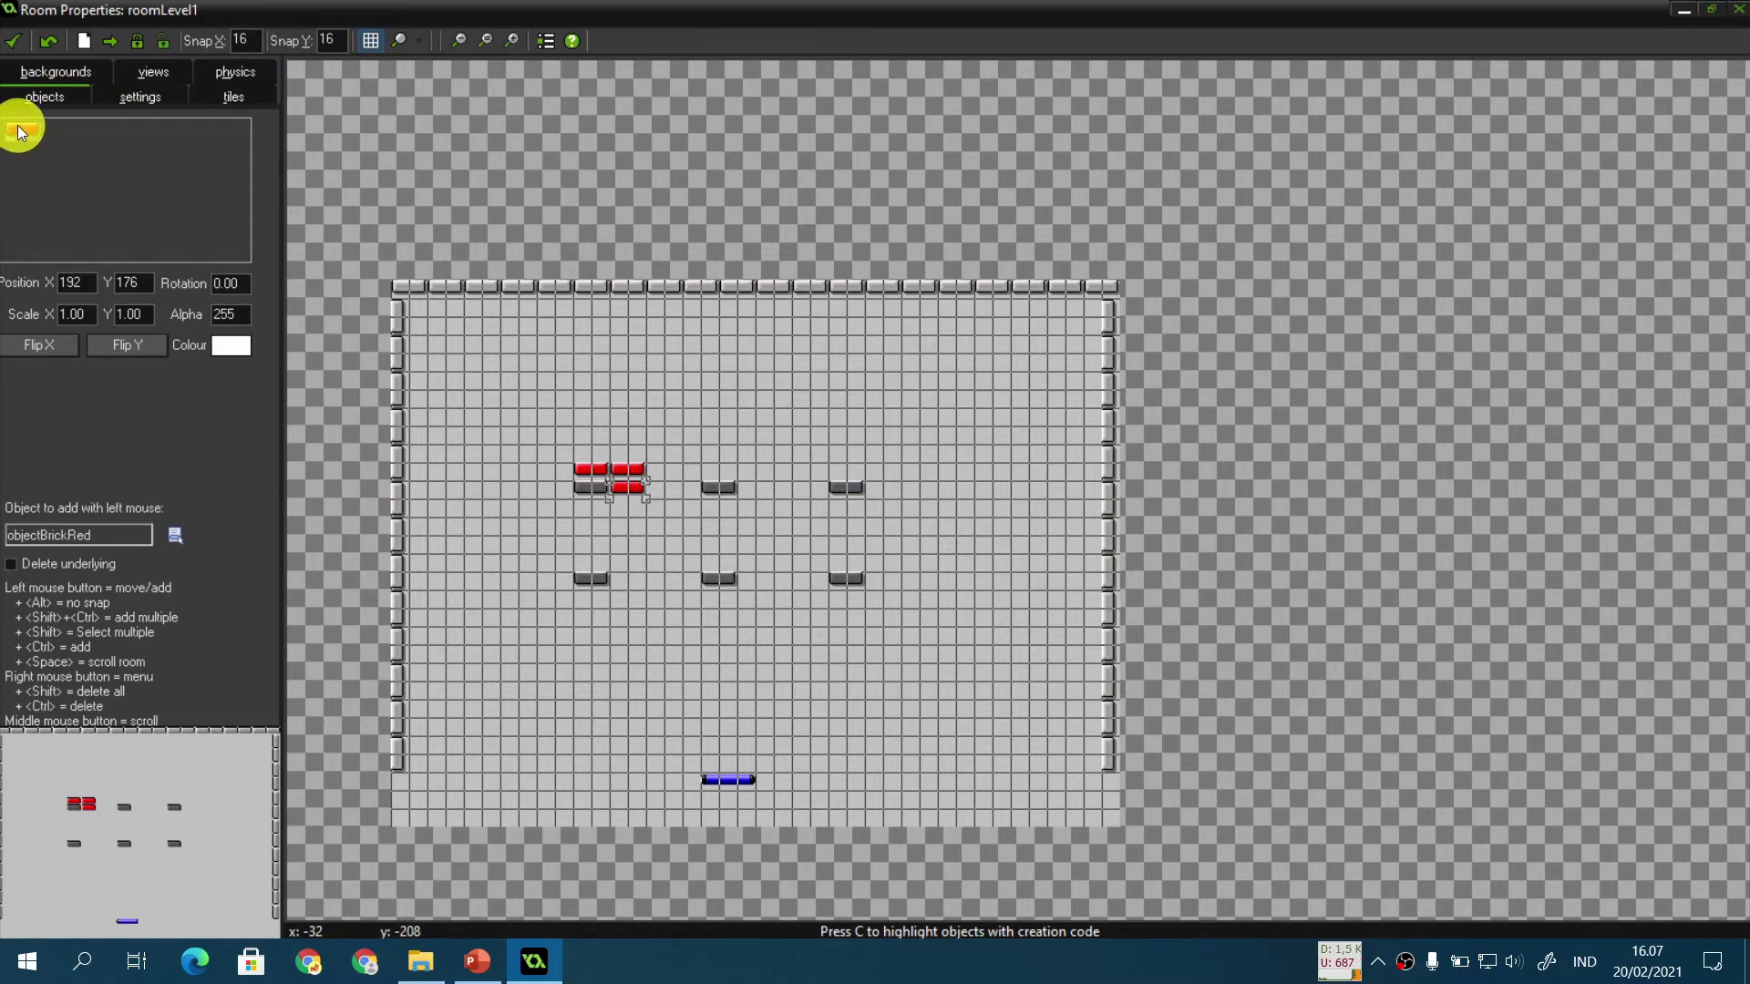
Step: Set the room grid snap to X 32 and Y 16, and add a red brick at X 192, Y 192
{"action": "type", "text": "32"}
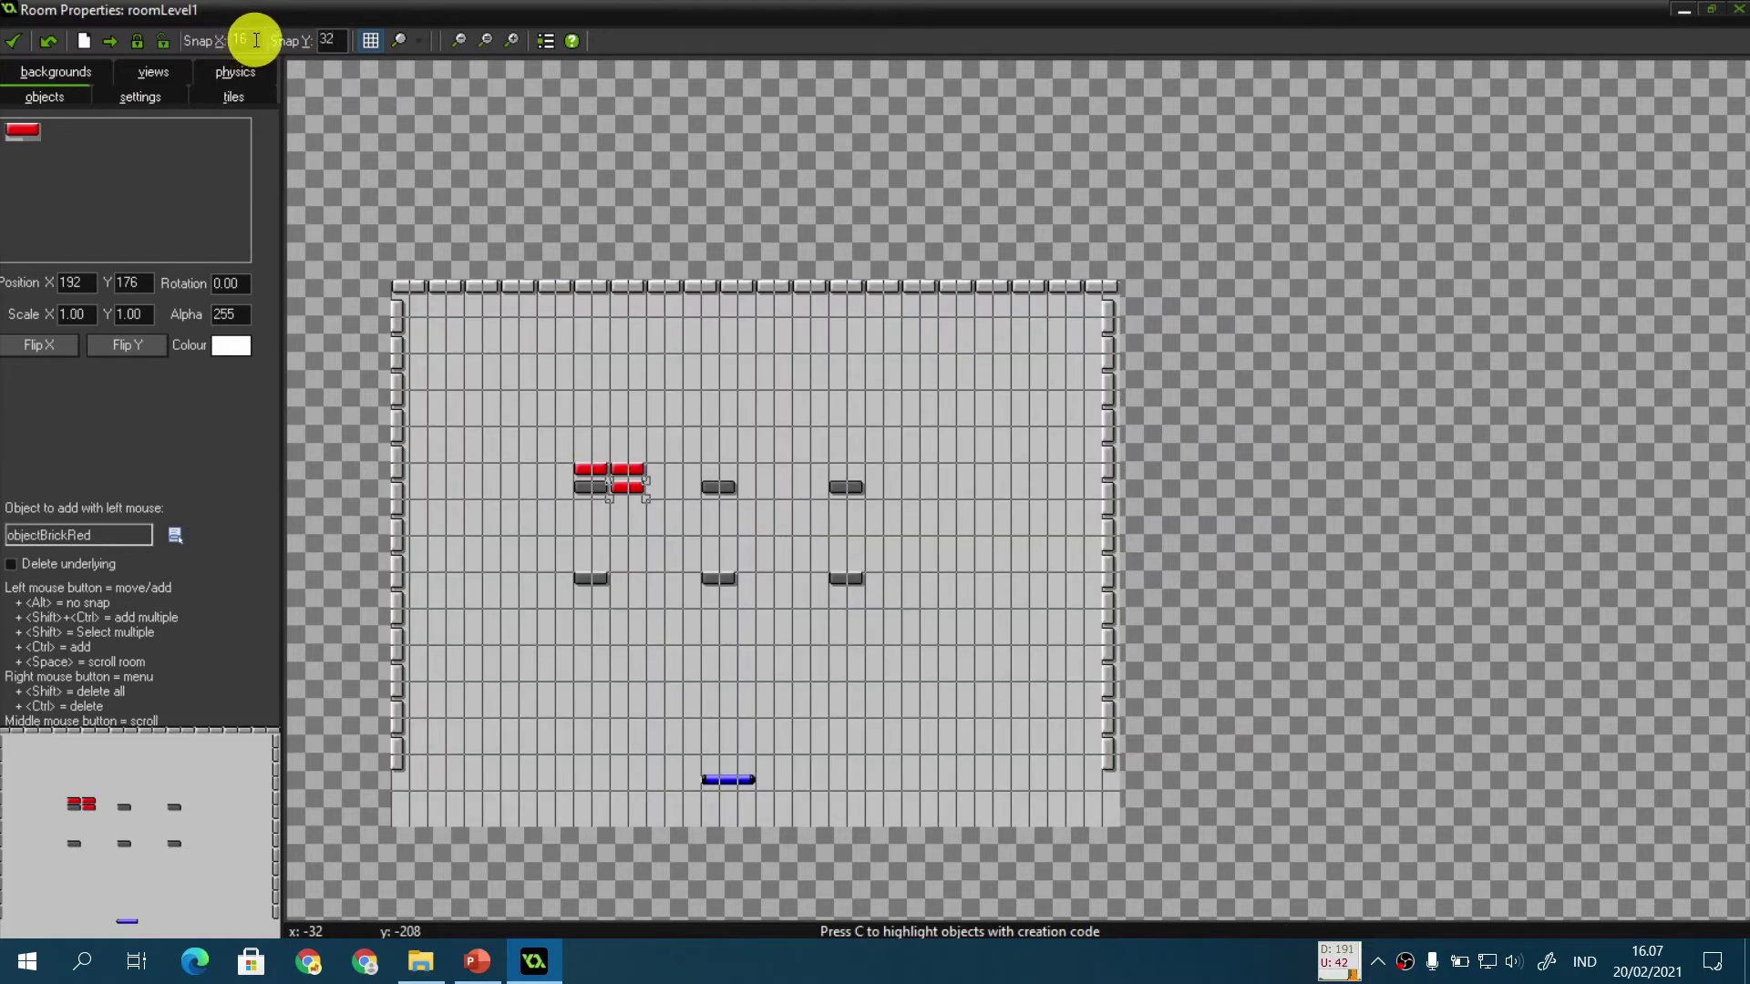
{"action": "left_click_drag", "start_coordinate": [256, 40], "coordinate": [194, 45]}
{"action": "type", "text": "32"}
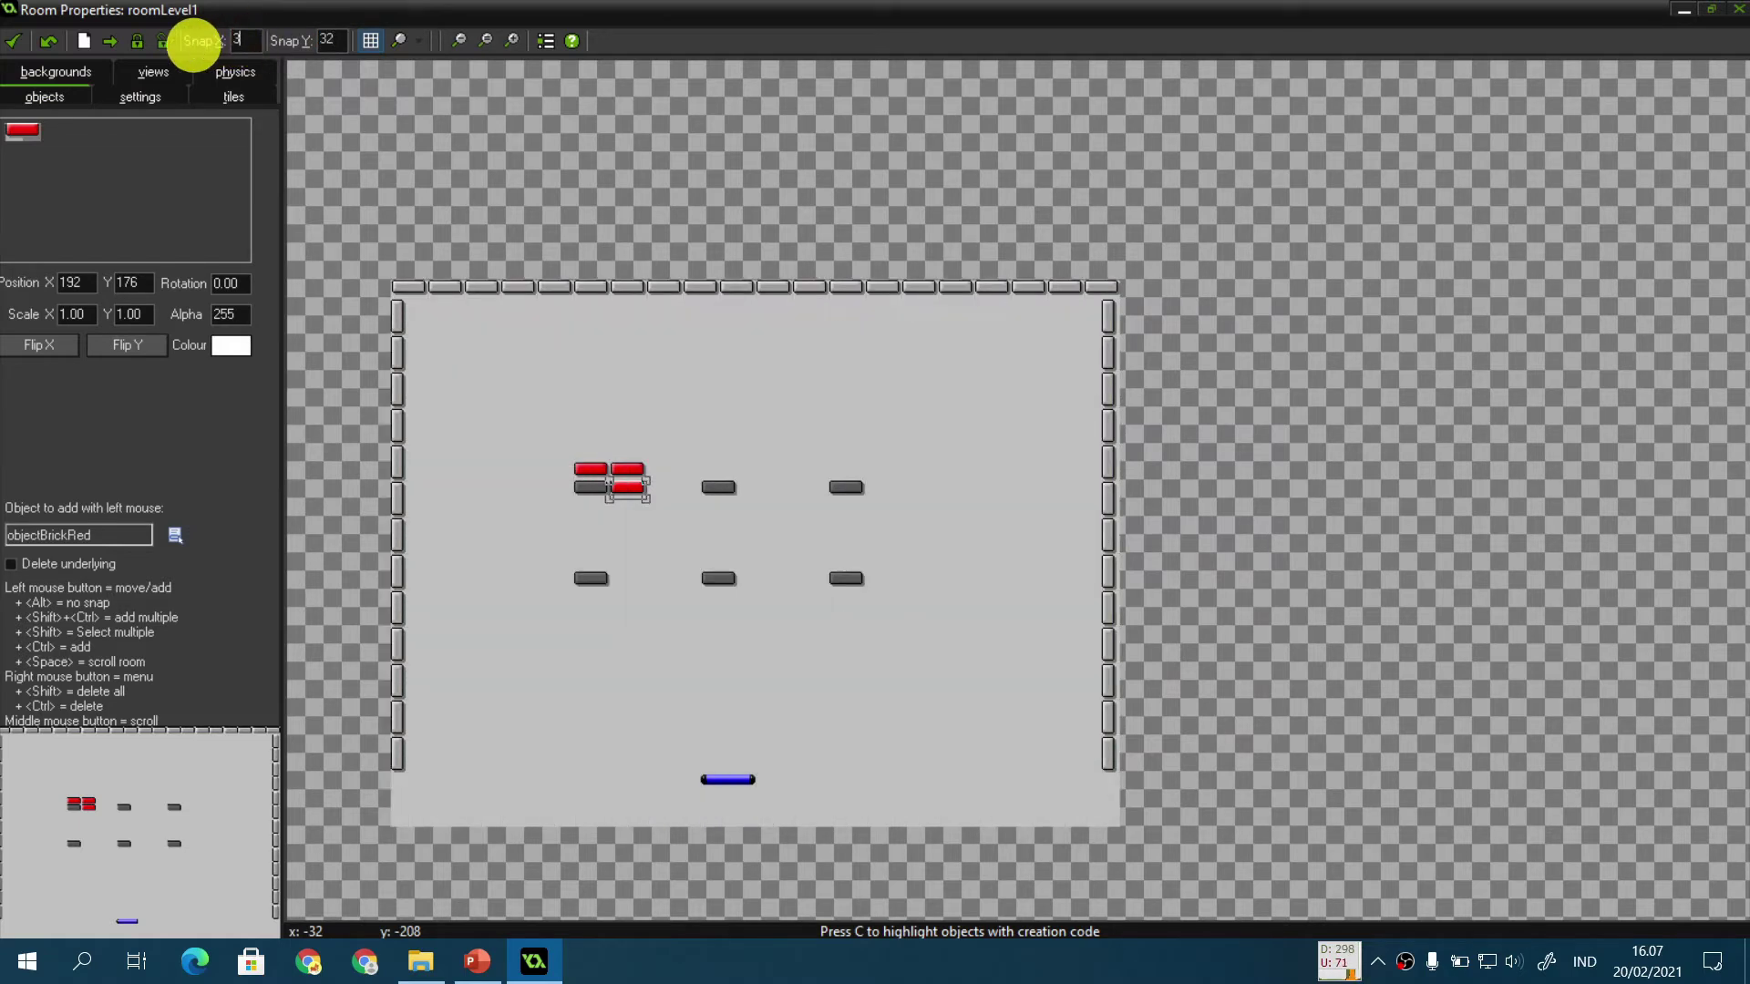
{"action": "key", "text": "Tab"}
{"action": "type", "text": "16"}
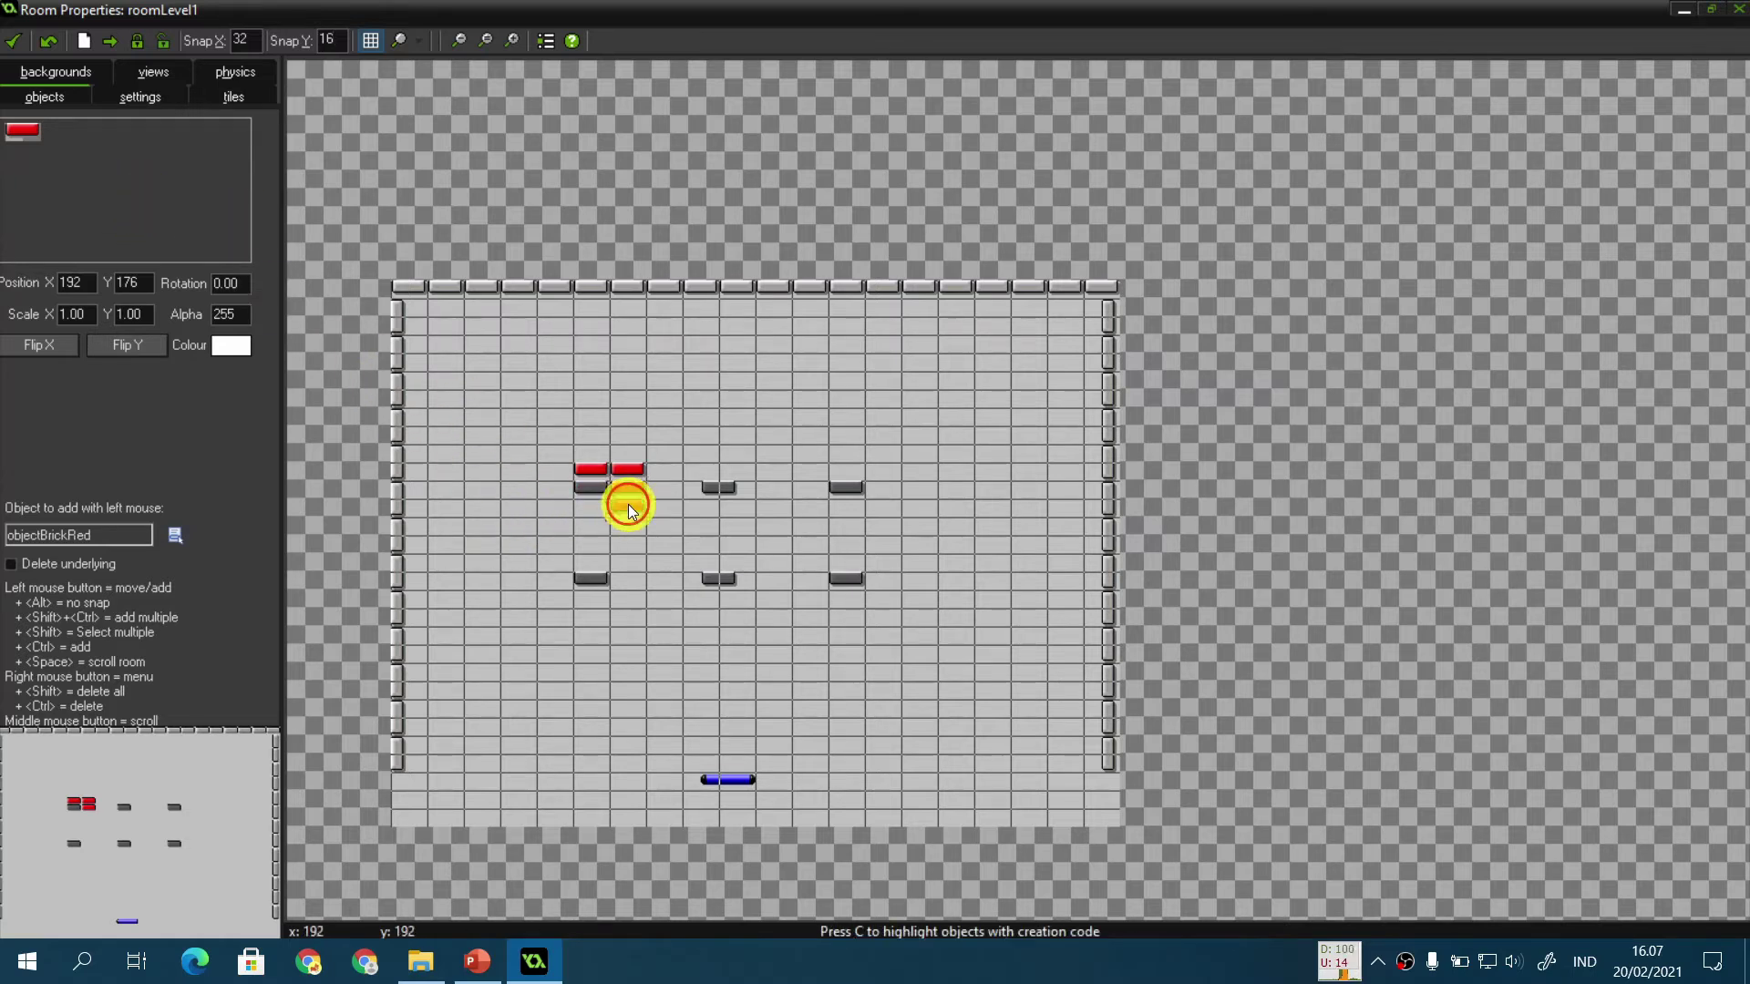
Step: Place objectBrickBlue instances at (128, 160), (128, 176), (128, 192) and (160, 192) to complete the upper-left brick block
{"action": "left_click", "coordinate": [148, 198]}
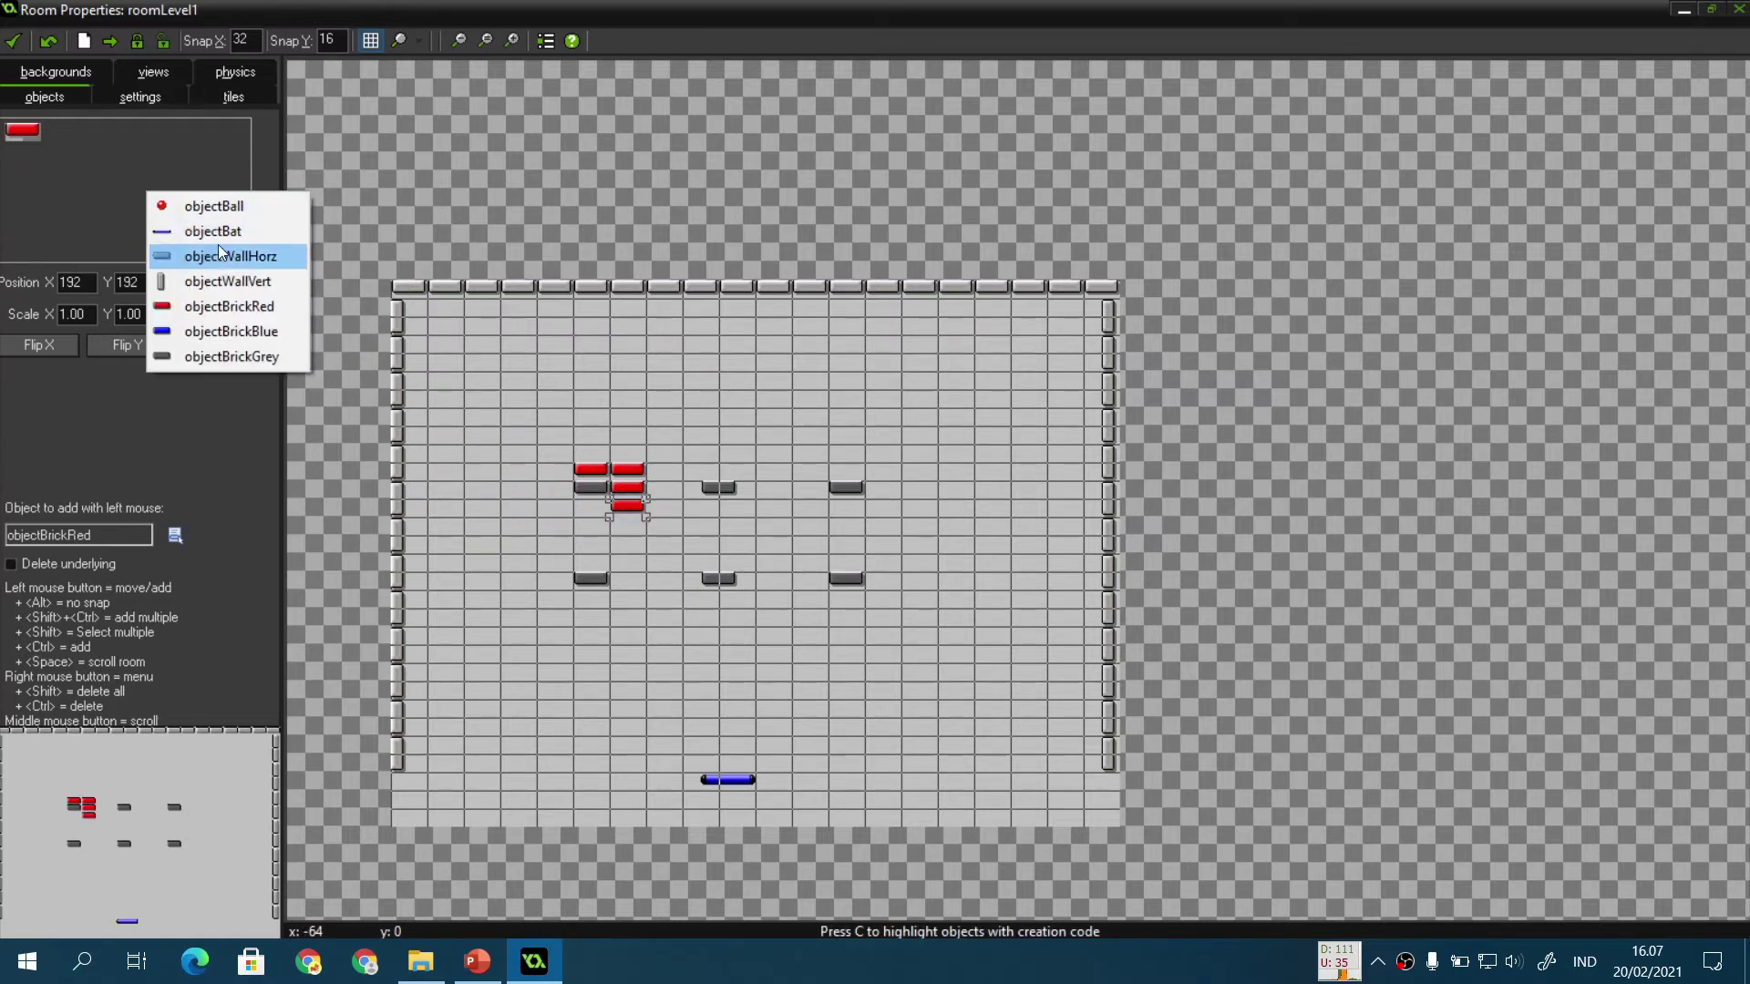
{"action": "left_click", "coordinate": [235, 330]}
{"action": "left_click", "coordinate": [551, 470]}
{"action": "left_click", "coordinate": [552, 488]}
{"action": "left_click", "coordinate": [554, 506]}
{"action": "left_click", "coordinate": [591, 506]}
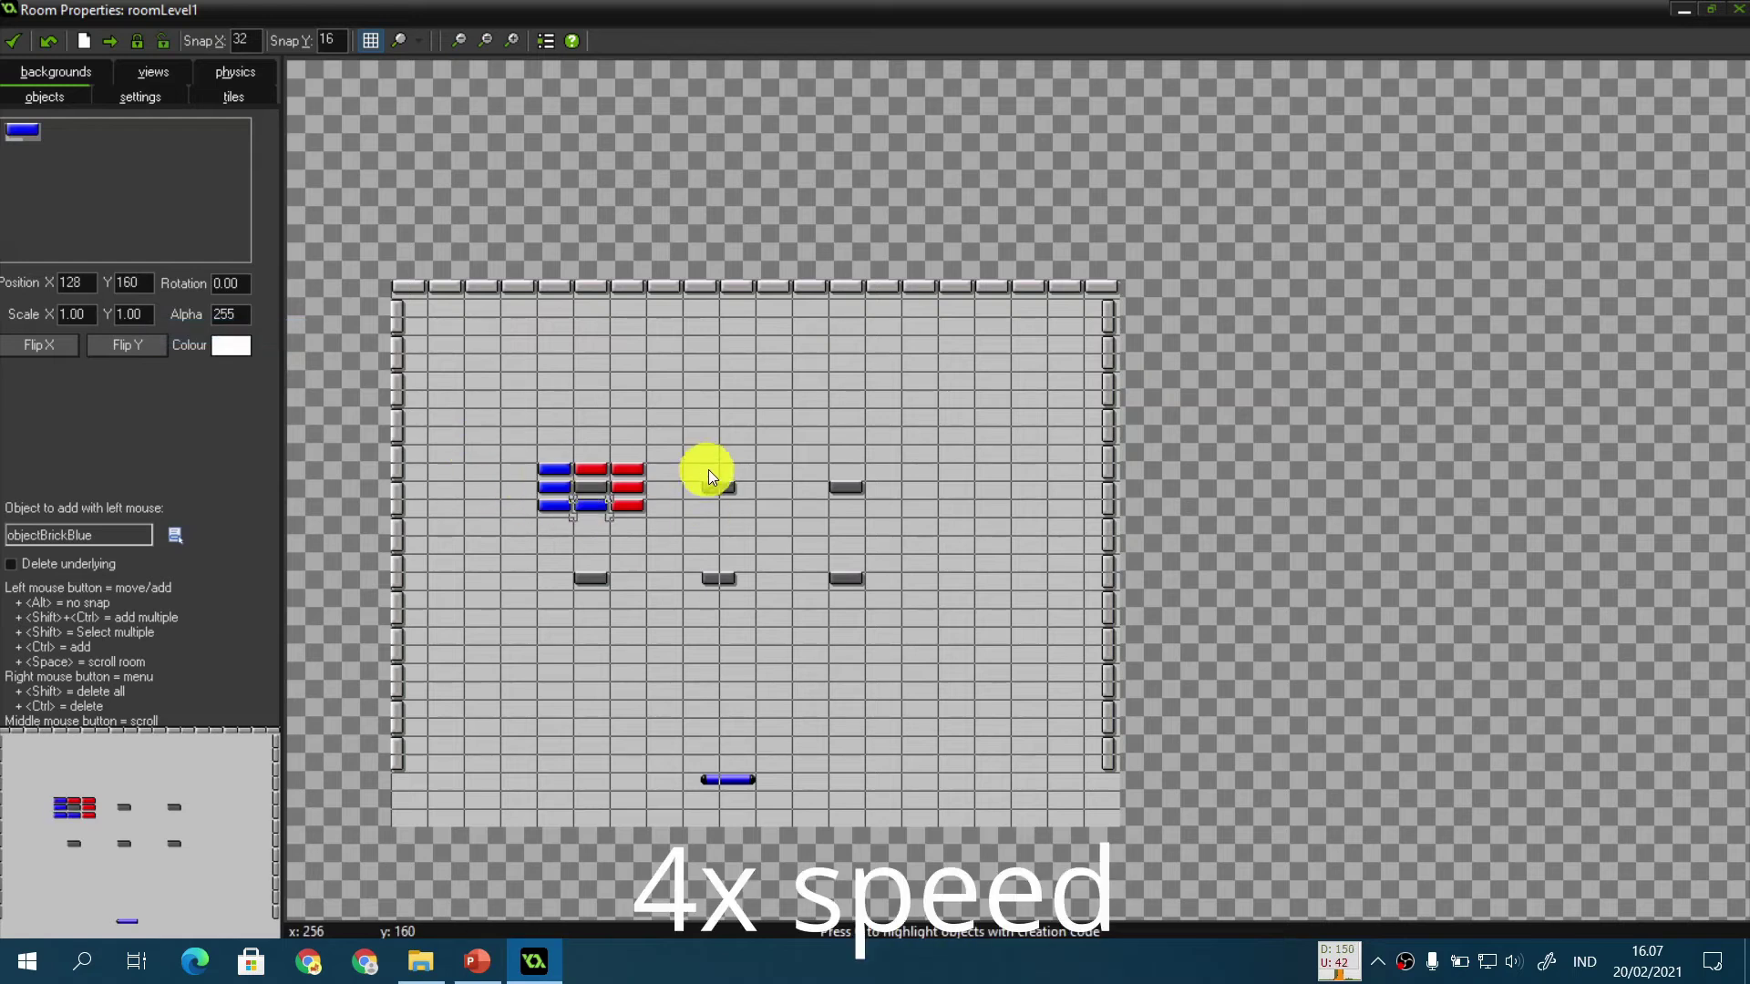
Step: Shift the upper-middle and upper-right grey bricks onto the grid at X 288 and X 416, and add blue bricks partly around them
{"action": "left_click", "coordinate": [740, 468]}
{"action": "right_click", "coordinate": [741, 465]}
{"action": "left_click", "coordinate": [784, 476]}
{"action": "mouse_move", "coordinate": [725, 487]}
{"action": "left_mouse_down"}
{"action": "mouse_move", "coordinate": [877, 488]}
{"action": "mouse_move", "coordinate": [773, 507]}
{"action": "mouse_move", "coordinate": [849, 467]}
{"action": "mouse_move", "coordinate": [850, 506]}
{"action": "left_mouse_up"}
{"action": "left_click", "coordinate": [872, 477]}
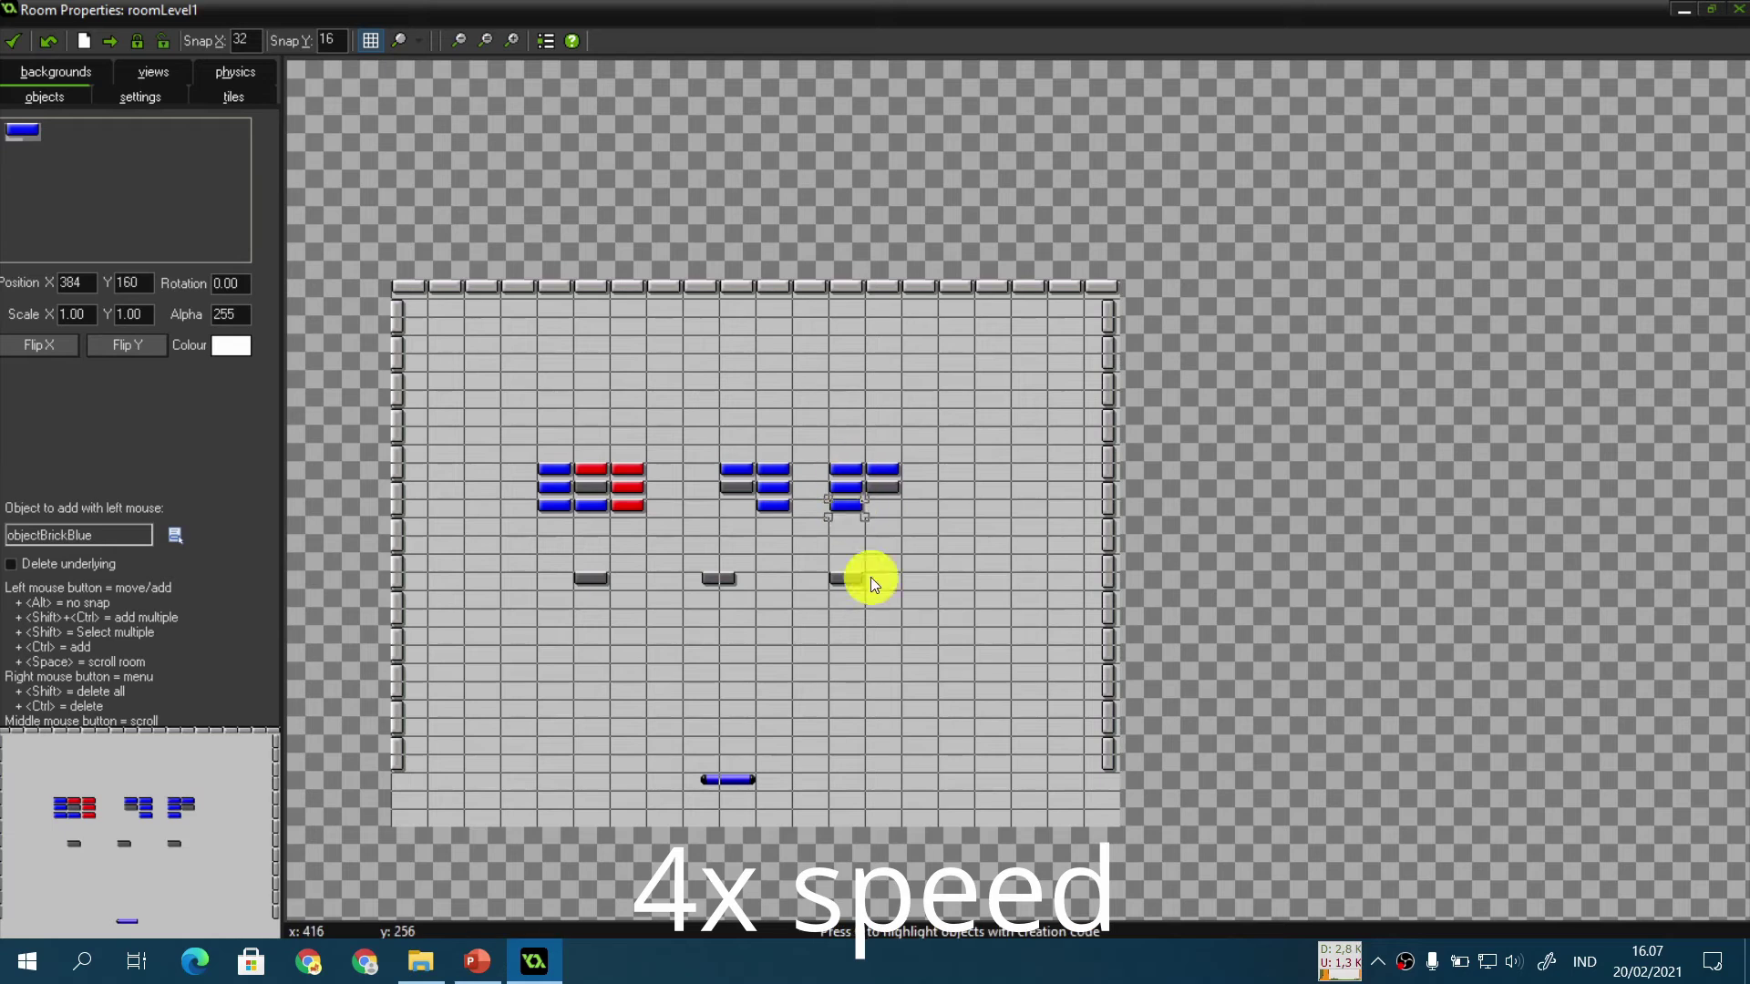
Step: Align the lower-middle and lower-right grey bricks to X 288 and X 416, and add blue bricks partly around the three lower grey bricks
{"action": "left_click_drag", "start_coordinate": [856, 578], "coordinate": [886, 578]}
{"action": "left_click_drag", "start_coordinate": [726, 579], "coordinate": [749, 580]}
{"action": "left_click", "coordinate": [627, 564]}
{"action": "mouse_move", "coordinate": [597, 560]}
{"action": "left_mouse_down", "text": "ctrl+shift"}
{"action": "mouse_move", "coordinate": [629, 598]}
{"action": "mouse_move", "coordinate": [739, 597]}
{"action": "left_mouse_up", "text": "ctrl+shift"}
{"action": "left_click_drag", "start_coordinate": [915, 558], "coordinate": [884, 597], "text": "ctrl+shift"}
Step: Fill the remaining gaps around the five incomplete grey brick blocks with objectBrickRed instances
{"action": "left_click", "coordinate": [133, 179]}
{"action": "left_click", "coordinate": [186, 268]}
{"action": "left_click", "coordinate": [188, 197]}
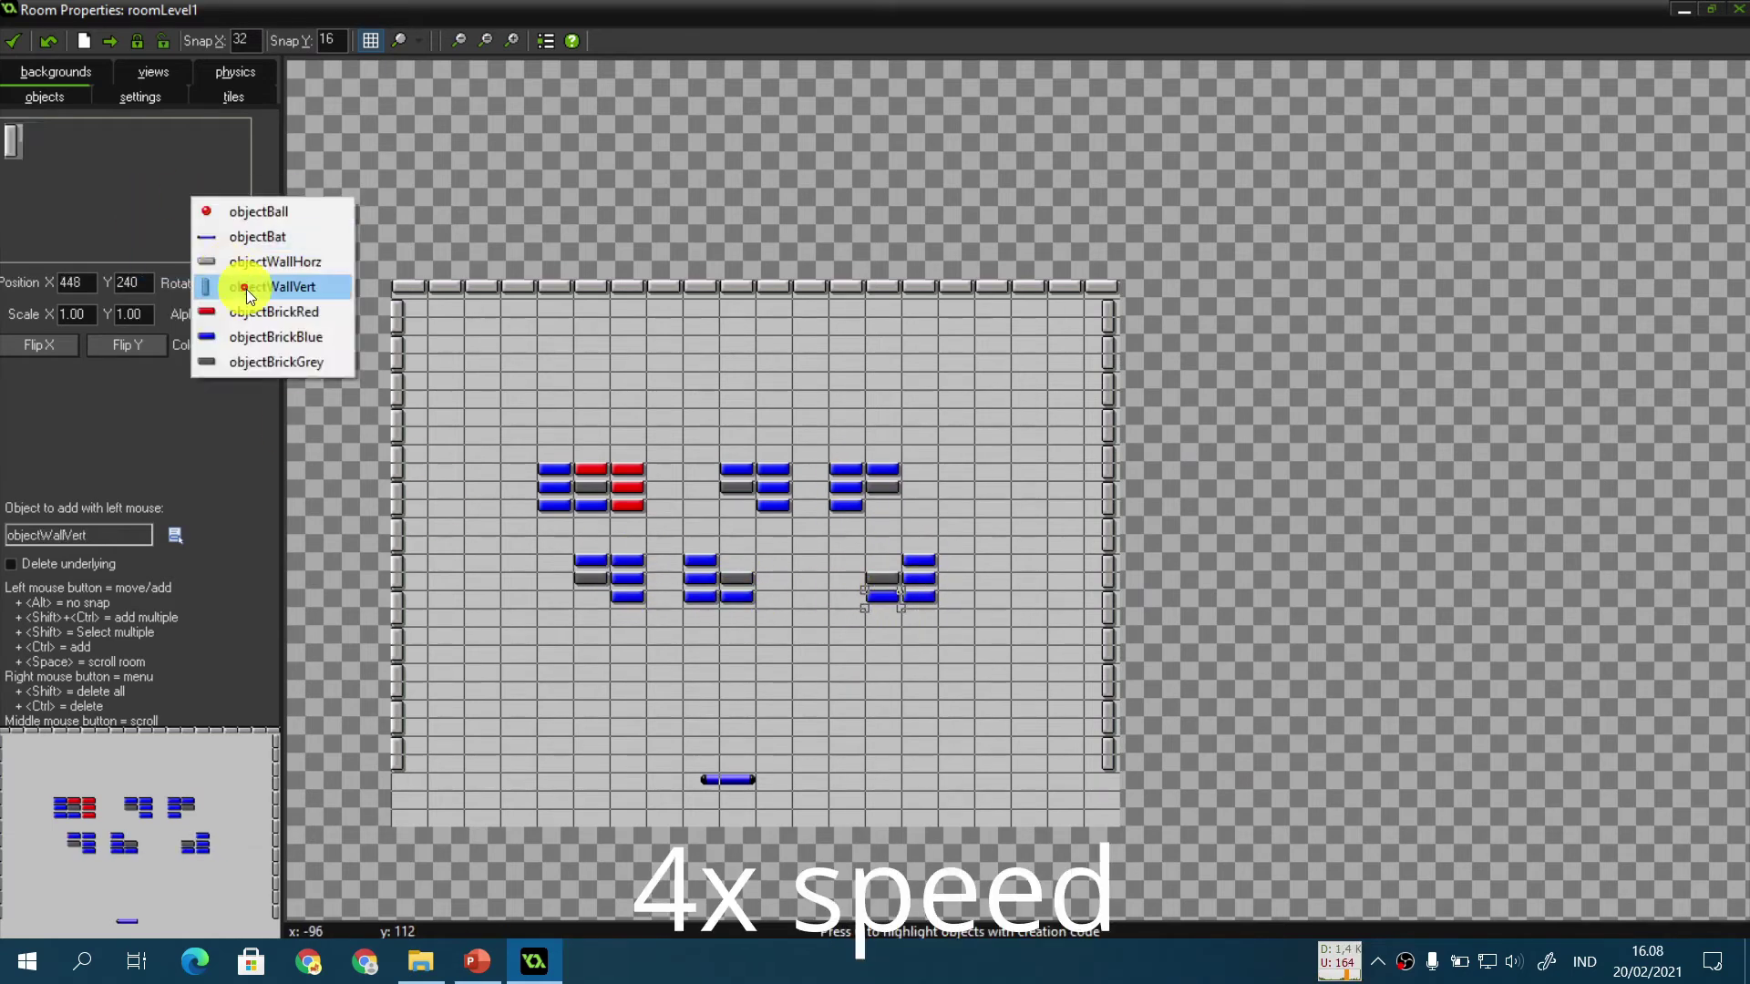
{"action": "left_click", "coordinate": [258, 311]}
{"action": "mouse_move", "coordinate": [704, 470]}
{"action": "left_mouse_down", "text": "ctrl+shift"}
{"action": "mouse_move", "coordinate": [704, 496]}
{"action": "mouse_move", "coordinate": [737, 506]}
{"action": "left_mouse_up", "text": "ctrl+shift"}
{"action": "key", "text": "ctrl+z"}
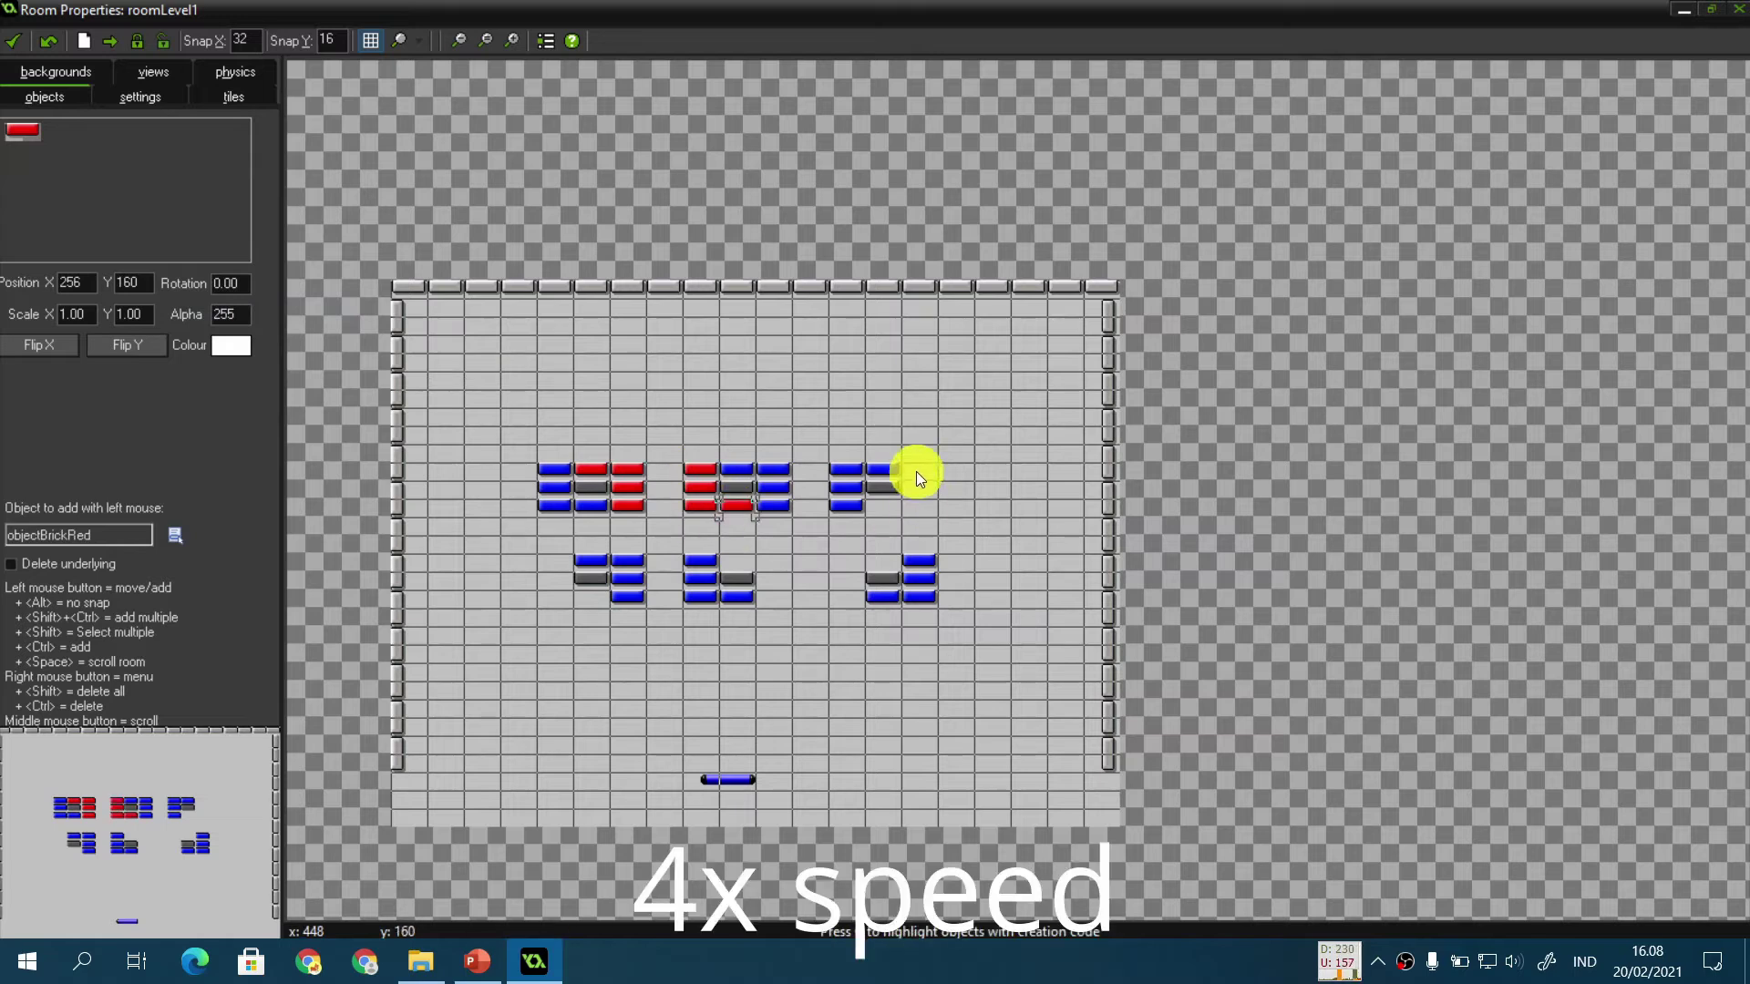
{"action": "mouse_move", "coordinate": [917, 473]}
{"action": "left_mouse_down", "text": "ctrl+shift"}
{"action": "mouse_move", "coordinate": [847, 598]}
{"action": "mouse_move", "coordinate": [737, 560]}
{"action": "left_mouse_up", "text": "ctrl+shift"}
{"action": "left_click_drag", "start_coordinate": [589, 600], "coordinate": [554, 561], "text": "ctrl+shift"}
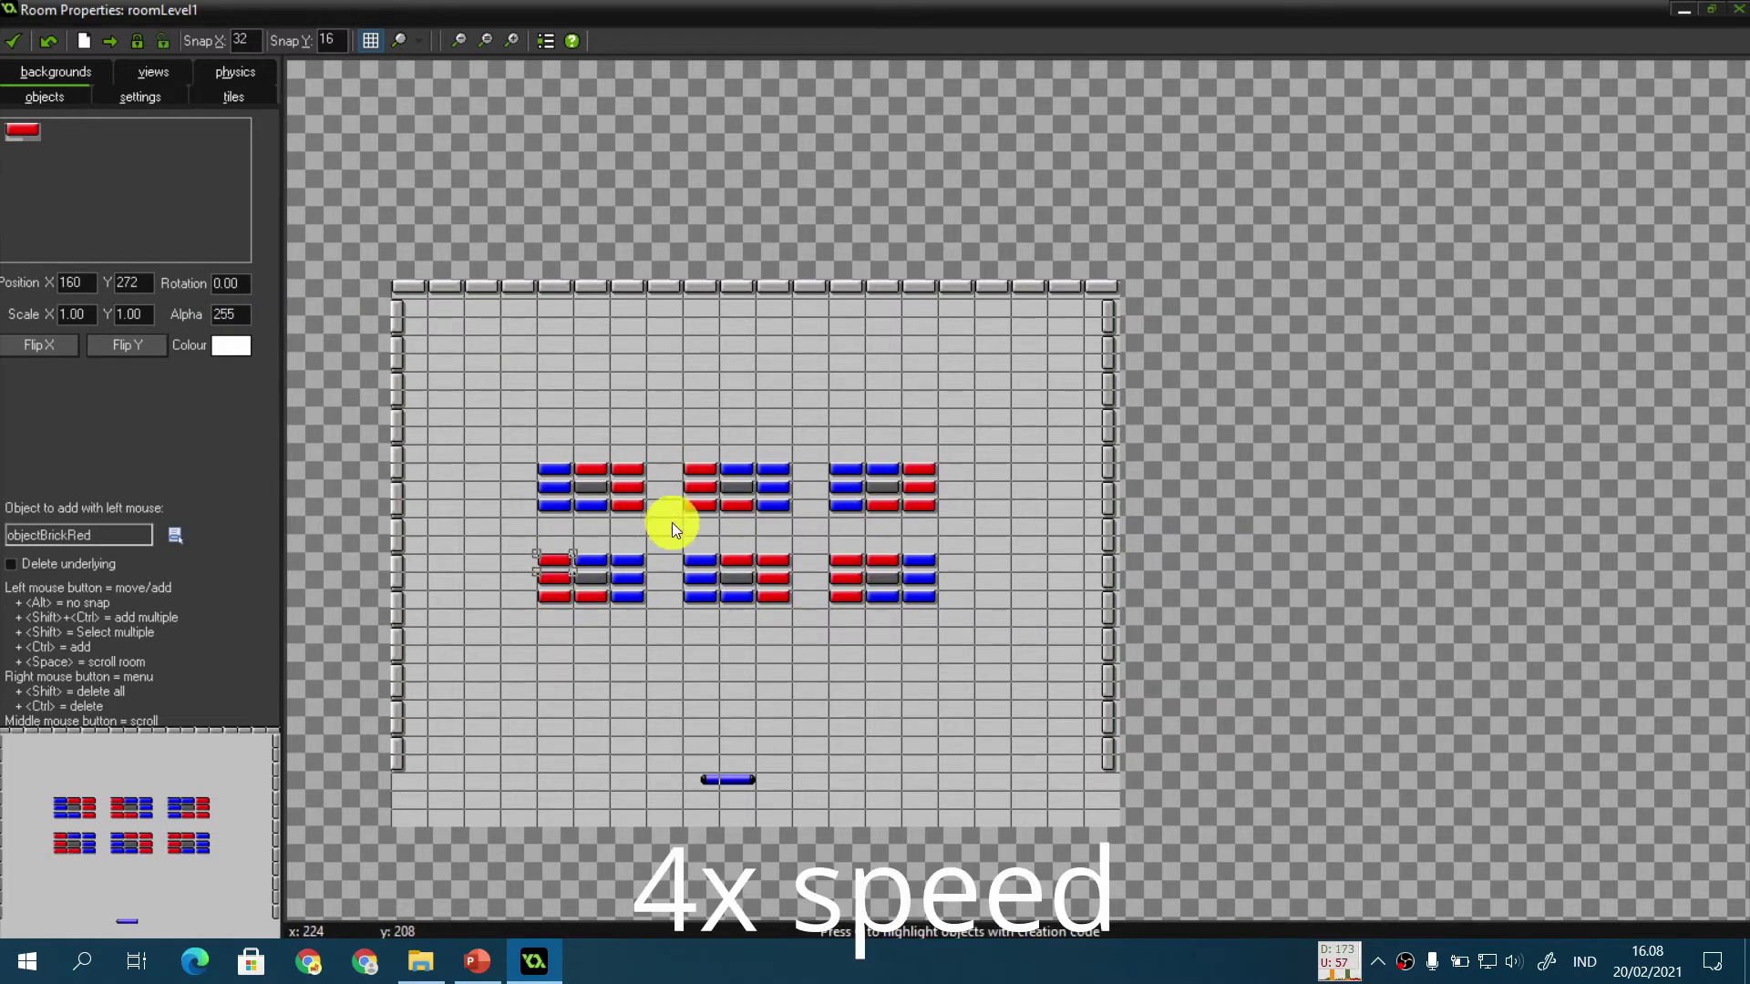
Step: Add red bricks at (224, 208) and (352, 224), and blue bricks at (224, 224), (352, 208), (224, 144) and (352, 288)
{"action": "left_click", "coordinate": [669, 523]}
{"action": "left_click", "coordinate": [806, 540]}
{"action": "left_click", "coordinate": [185, 213]}
{"action": "left_click", "coordinate": [335, 358]}
{"action": "left_click", "coordinate": [663, 542]}
{"action": "left_click", "coordinate": [666, 452]}
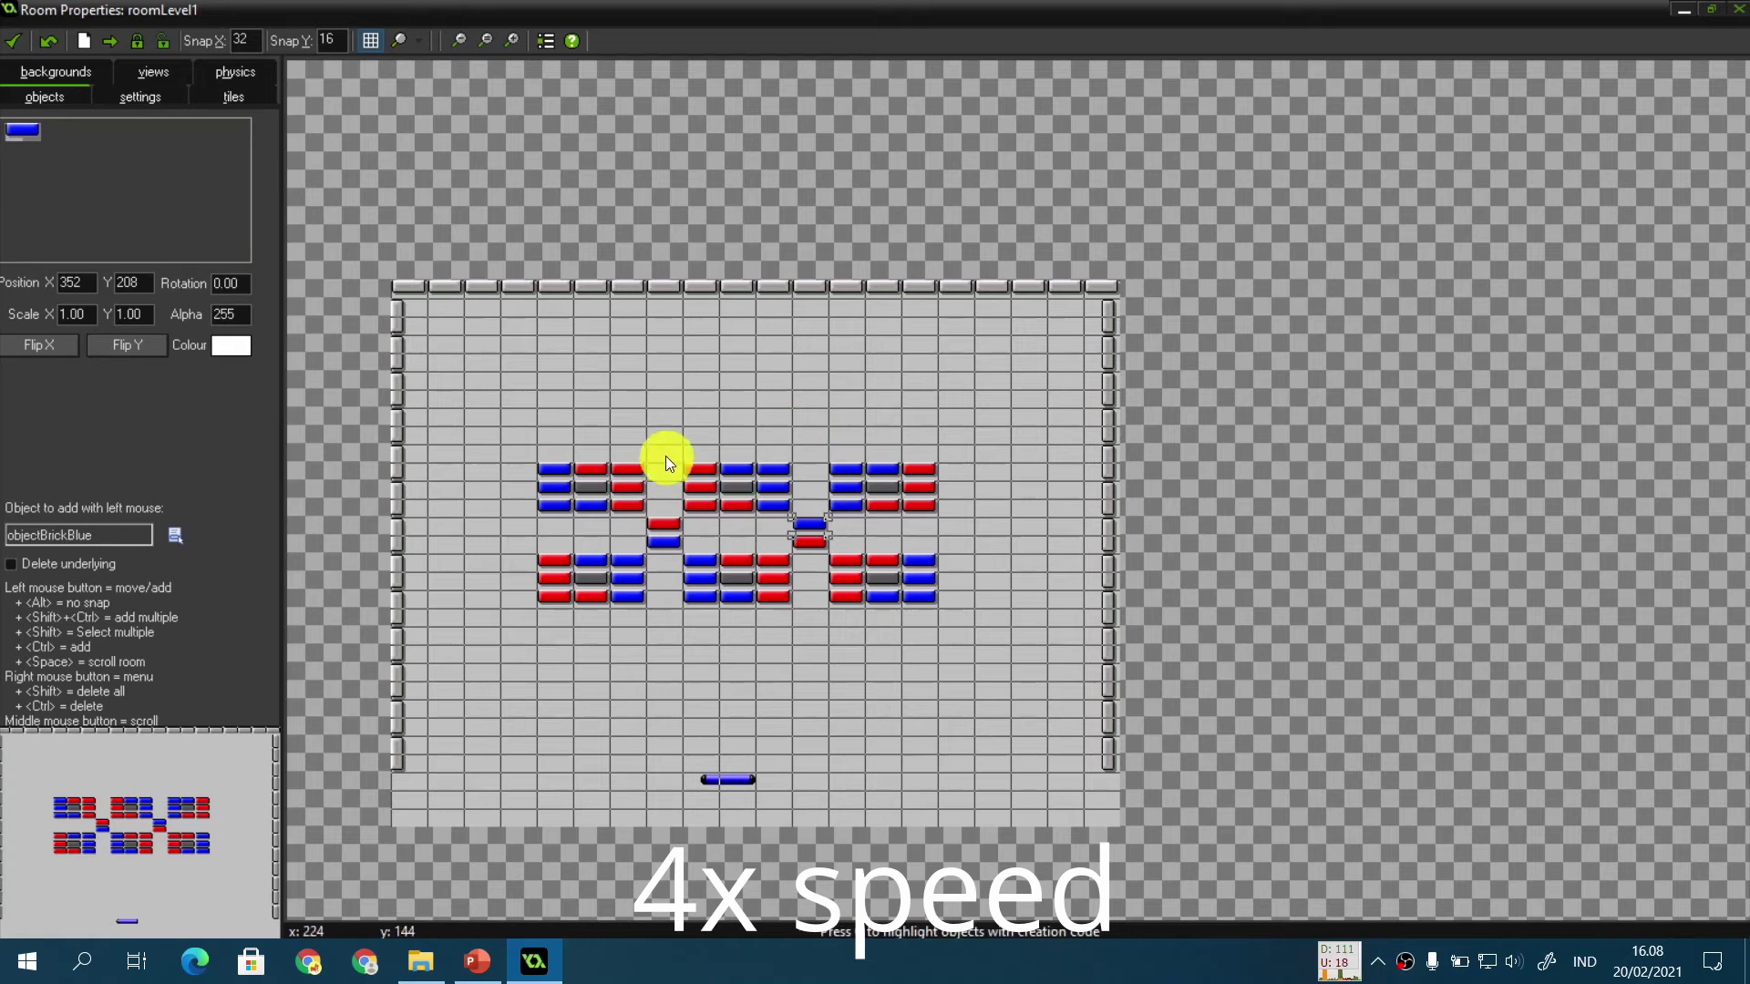
{"action": "left_click", "coordinate": [810, 523]}
{"action": "left_click", "coordinate": [810, 615]}
Step: Place objectBrickRed instances at X 352, Y 144 and X 224, Y 288
{"action": "left_click", "coordinate": [146, 183]}
{"action": "left_click", "coordinate": [215, 215]}
{"action": "left_click", "coordinate": [810, 450]}
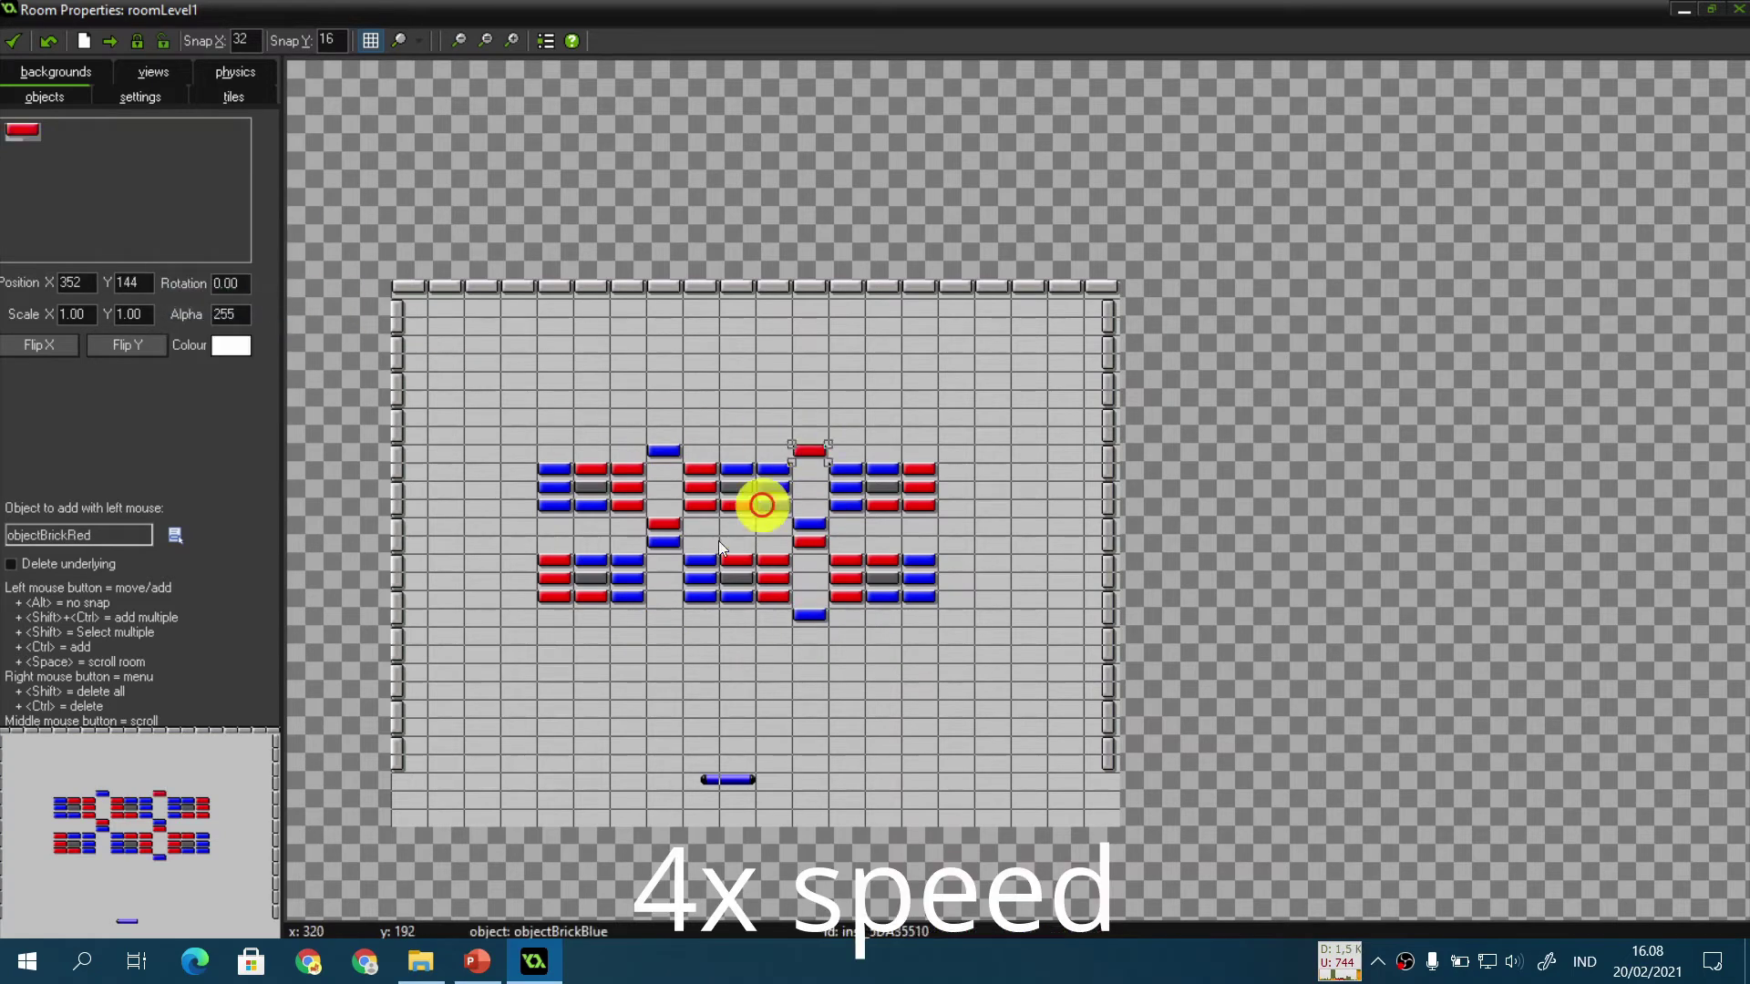
{"action": "left_click", "coordinate": [664, 615]}
Step: Add a blue brick at Y 208 above a red brick at Y 224 on both outer sides, positioned at X 96 and X 480
{"action": "left_click", "coordinate": [554, 525]}
{"action": "left_click", "coordinate": [926, 542]}
{"action": "left_click", "coordinate": [93, 202]}
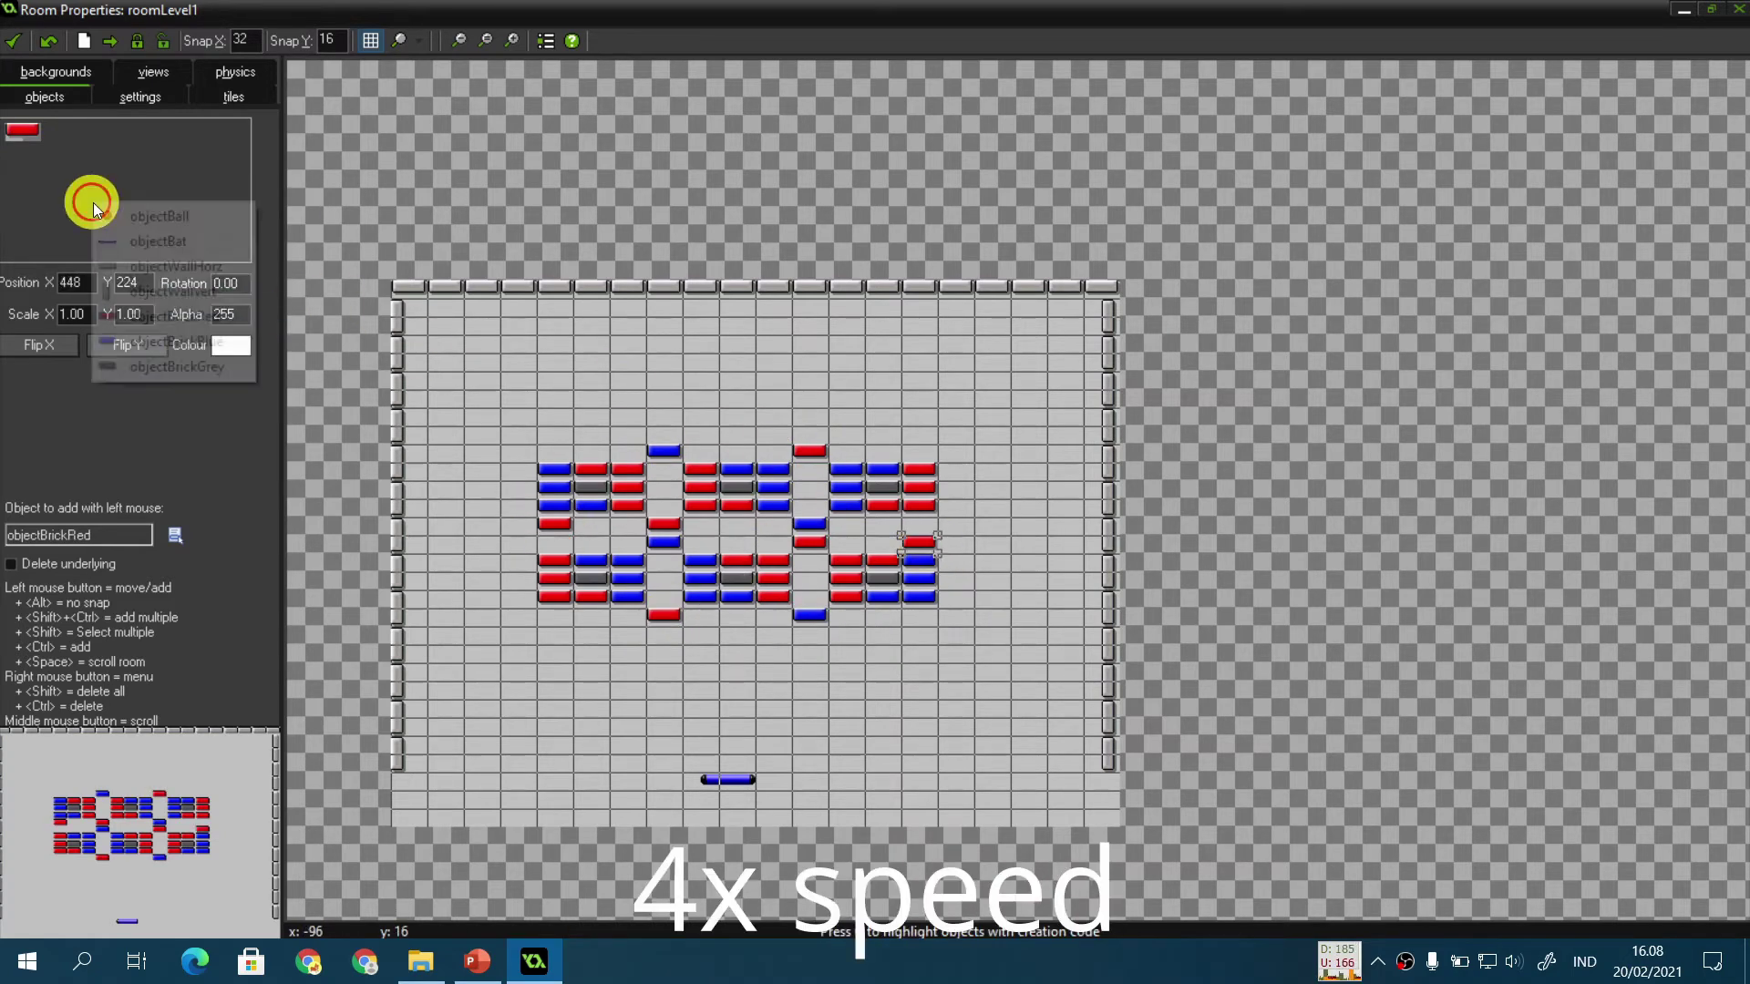
{"action": "left_click", "coordinate": [155, 342]}
{"action": "left_click", "coordinate": [554, 541]}
{"action": "left_click", "coordinate": [919, 524]}
{"action": "left_click_drag", "start_coordinate": [547, 540], "coordinate": [520, 523]}
{"action": "left_click_drag", "start_coordinate": [553, 523], "coordinate": [520, 541]}
{"action": "left_click_drag", "start_coordinate": [919, 523], "coordinate": [951, 522]}
{"action": "left_click_drag", "start_coordinate": [920, 541], "coordinate": [954, 542]}
Step: Place objectBrickBlue instances at X 352, Y 128 and X 224, Y 304
{"action": "left_click", "coordinate": [808, 434]}
{"action": "left_click", "coordinate": [670, 638]}
{"action": "left_click", "coordinate": [156, 194]}
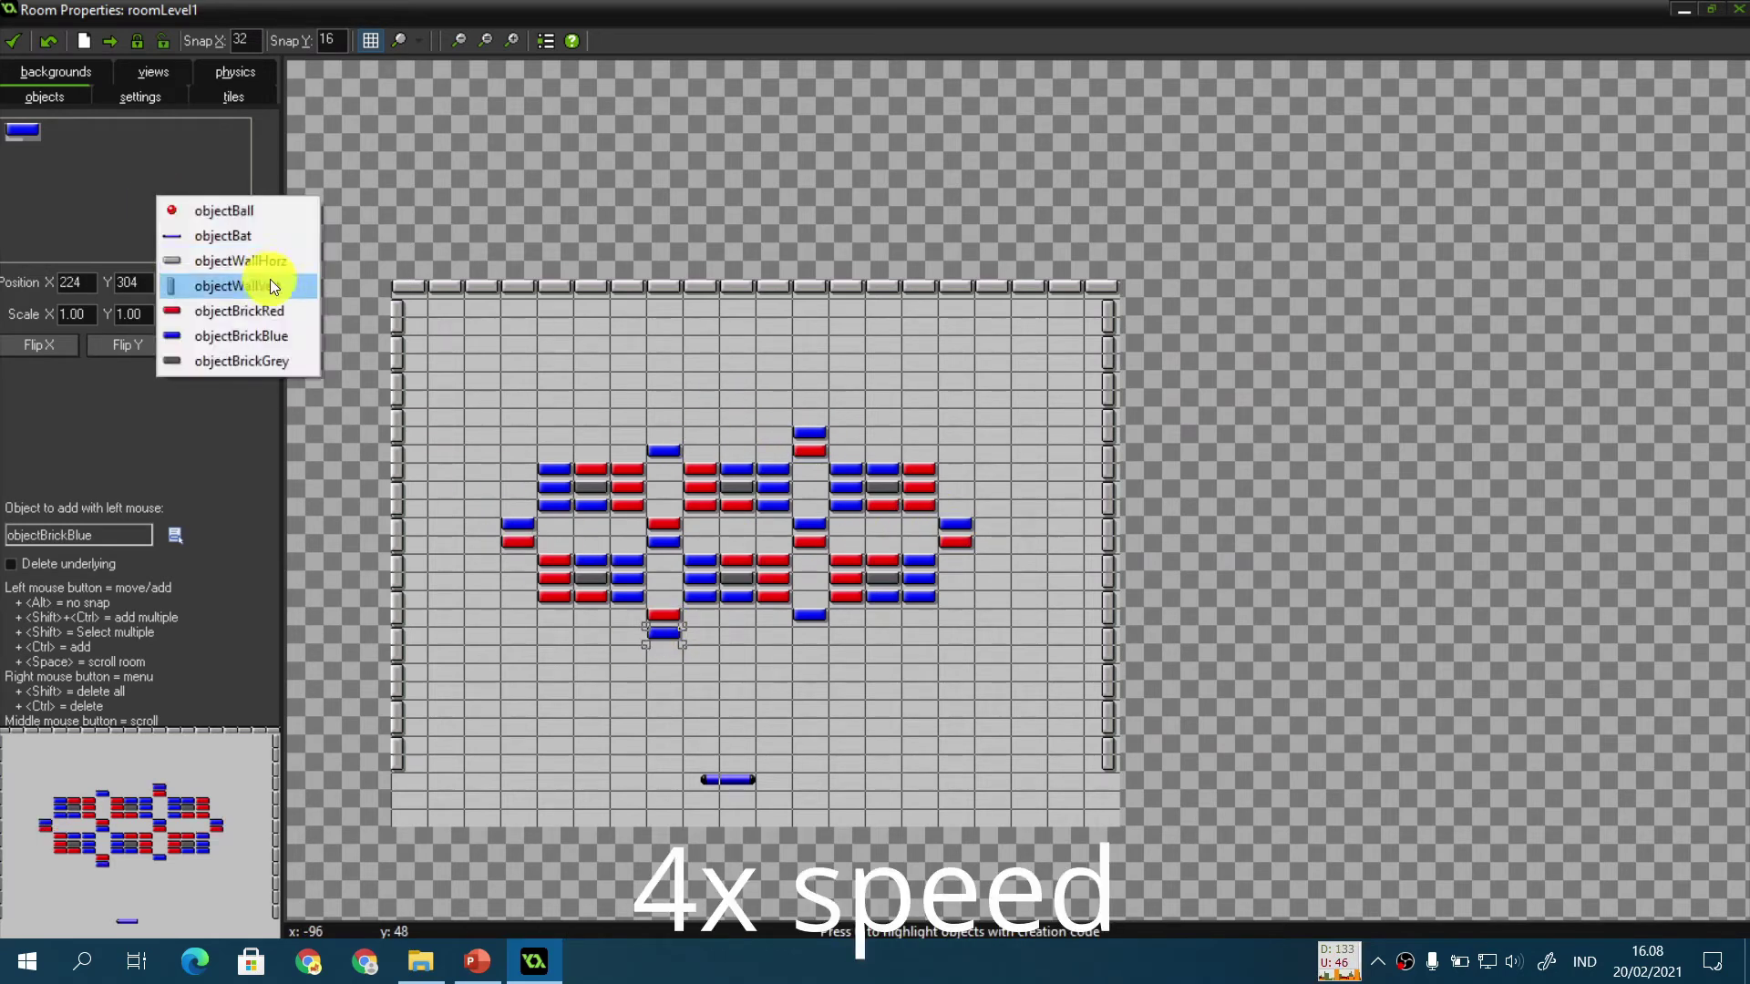
{"action": "left_click", "coordinate": [273, 333]}
{"action": "left_click", "coordinate": [665, 434]}
{"action": "key", "text": "ctrl+z"}
Step: Place objectBrickRed instances at X 224, Y 128 and X 352, Y 304 to complete the symmetrical brick pattern
{"action": "left_click", "coordinate": [155, 187]}
{"action": "left_click", "coordinate": [237, 302]}
{"action": "left_click", "coordinate": [664, 434]}
{"action": "left_click", "coordinate": [810, 632]}
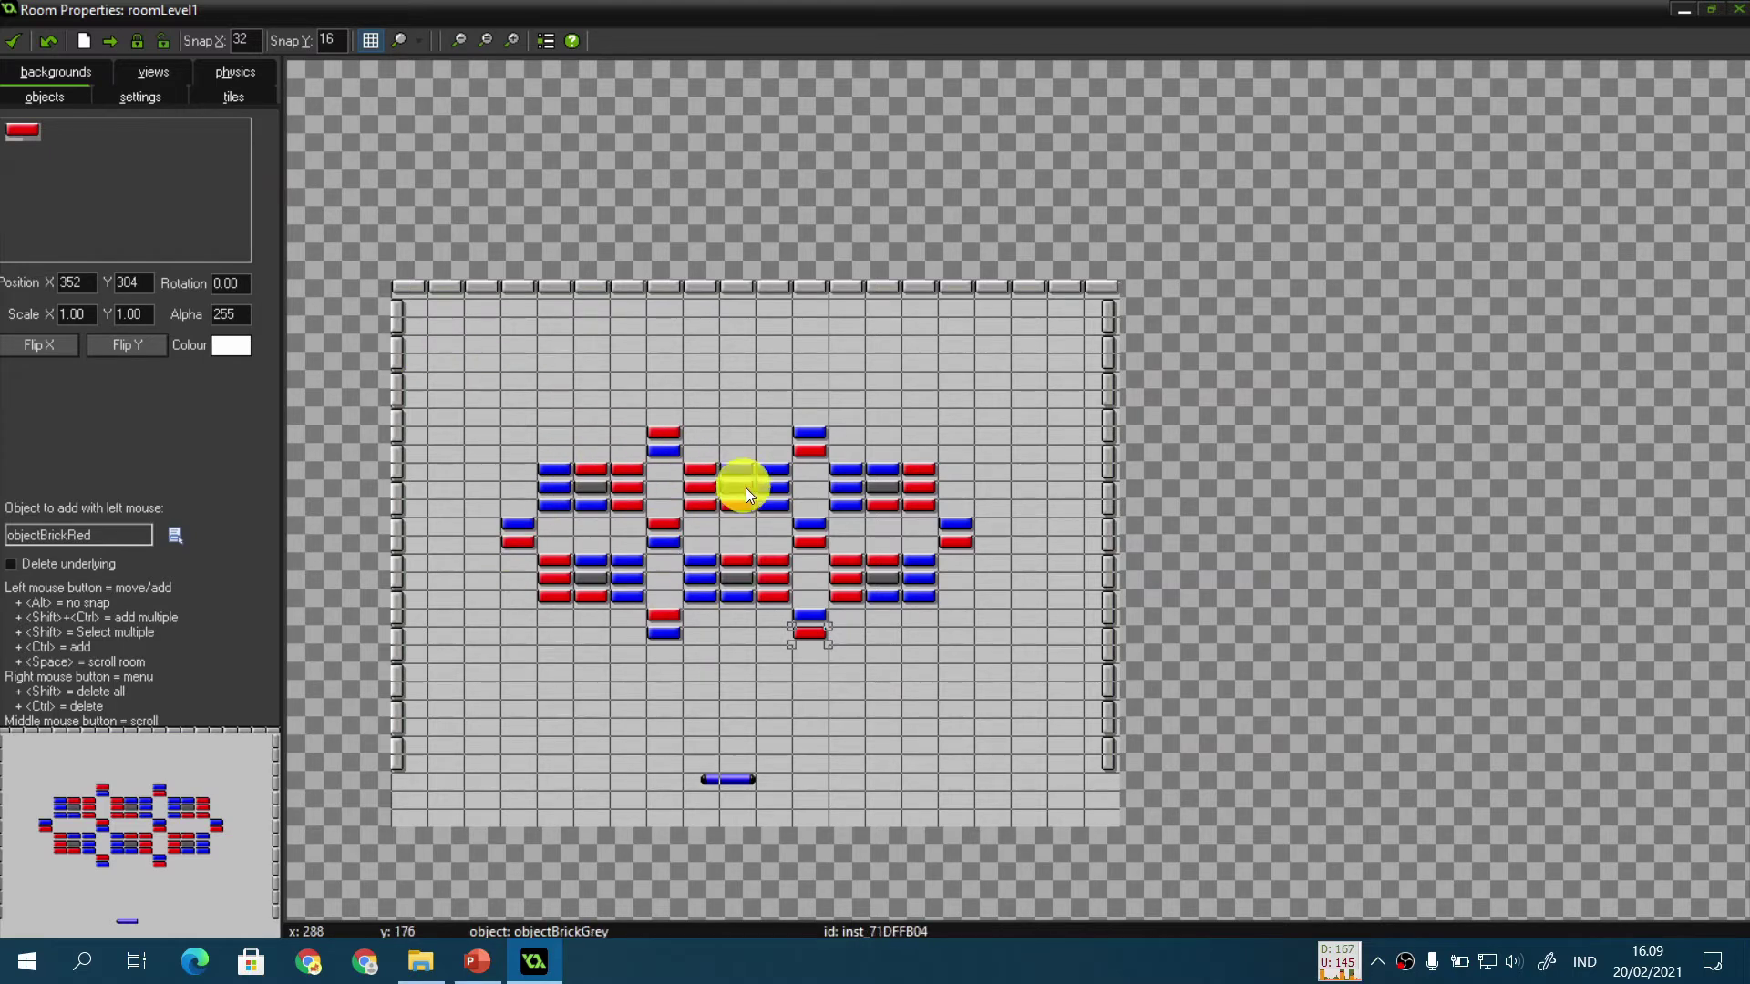
Step: Choose objectBall as the object to add and move the bat to X 288, Y 432
{"action": "left_click", "coordinate": [106, 166]}
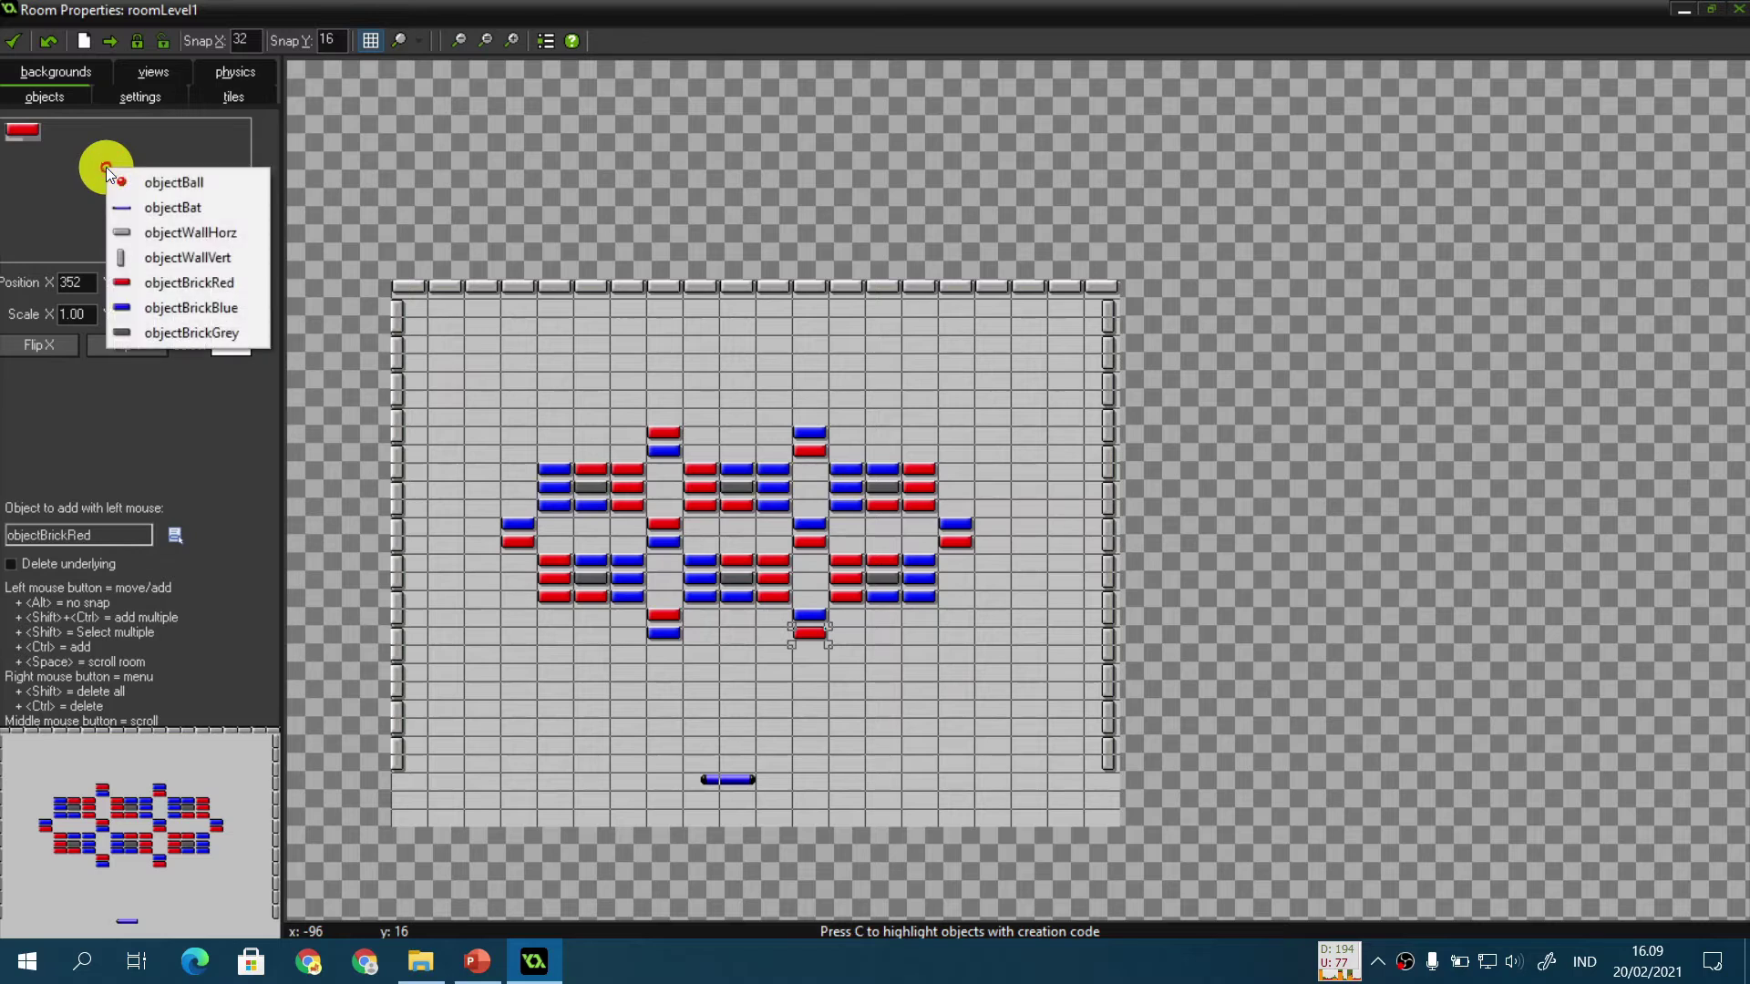
{"action": "left_click", "coordinate": [131, 183]}
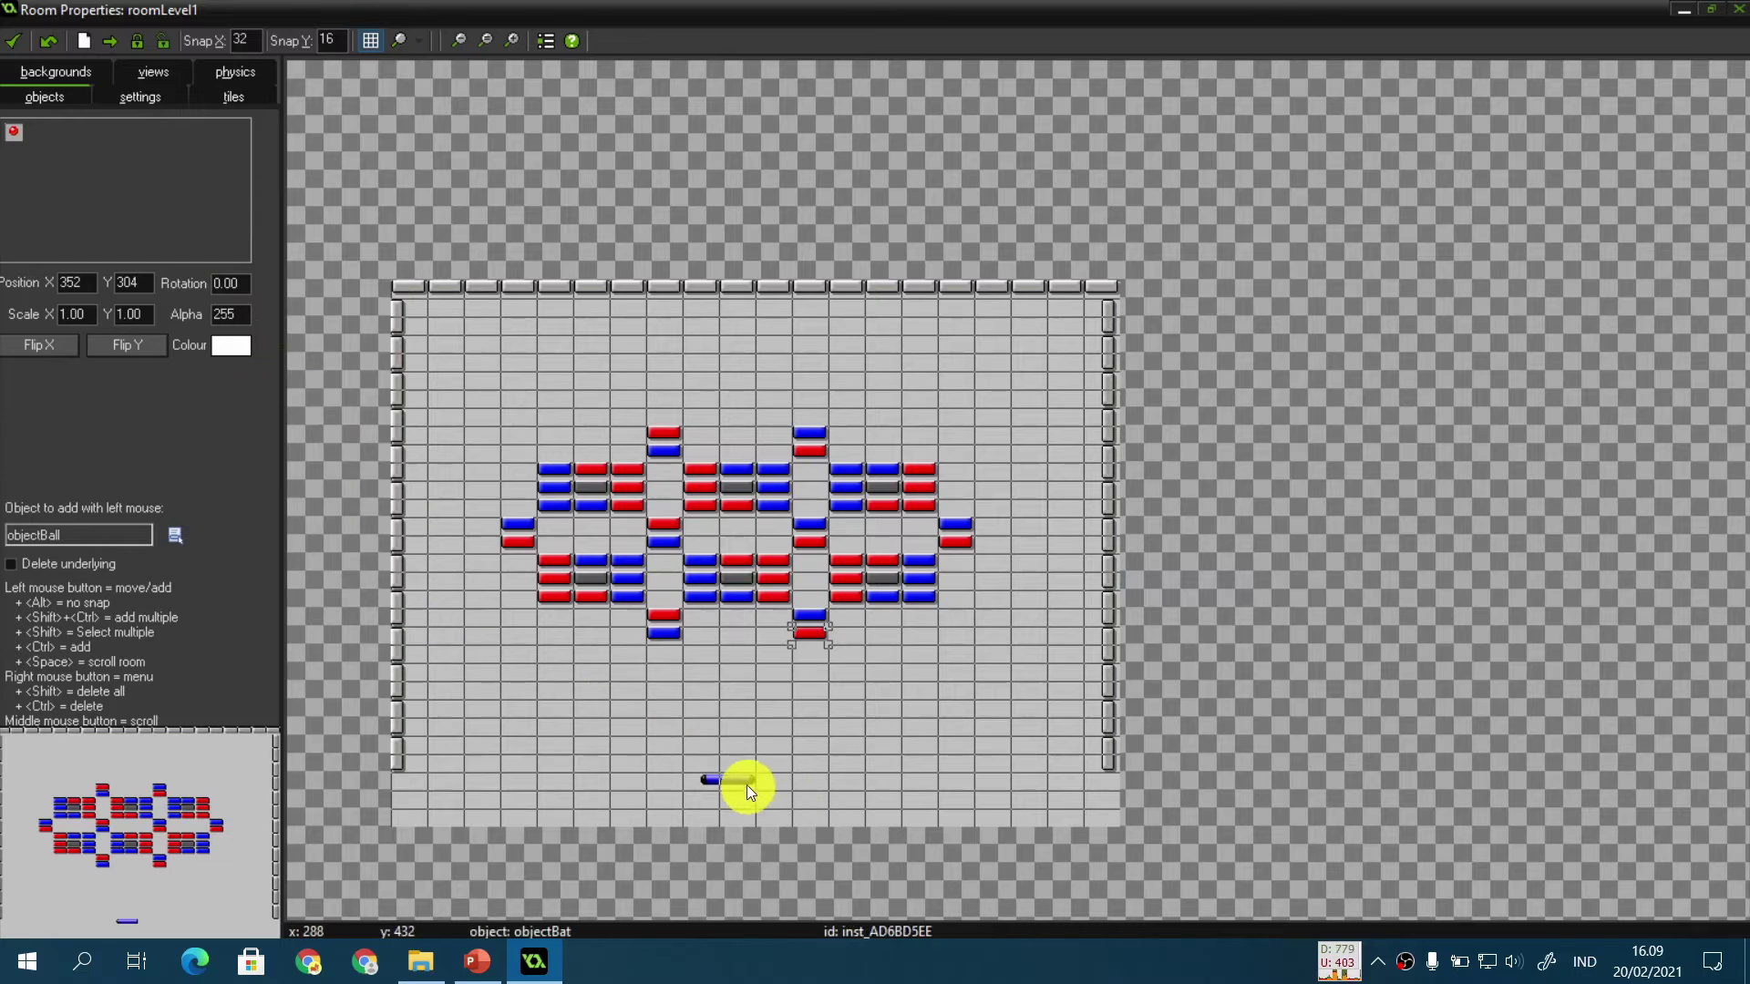
{"action": "left_click_drag", "start_coordinate": [747, 785], "coordinate": [774, 777]}
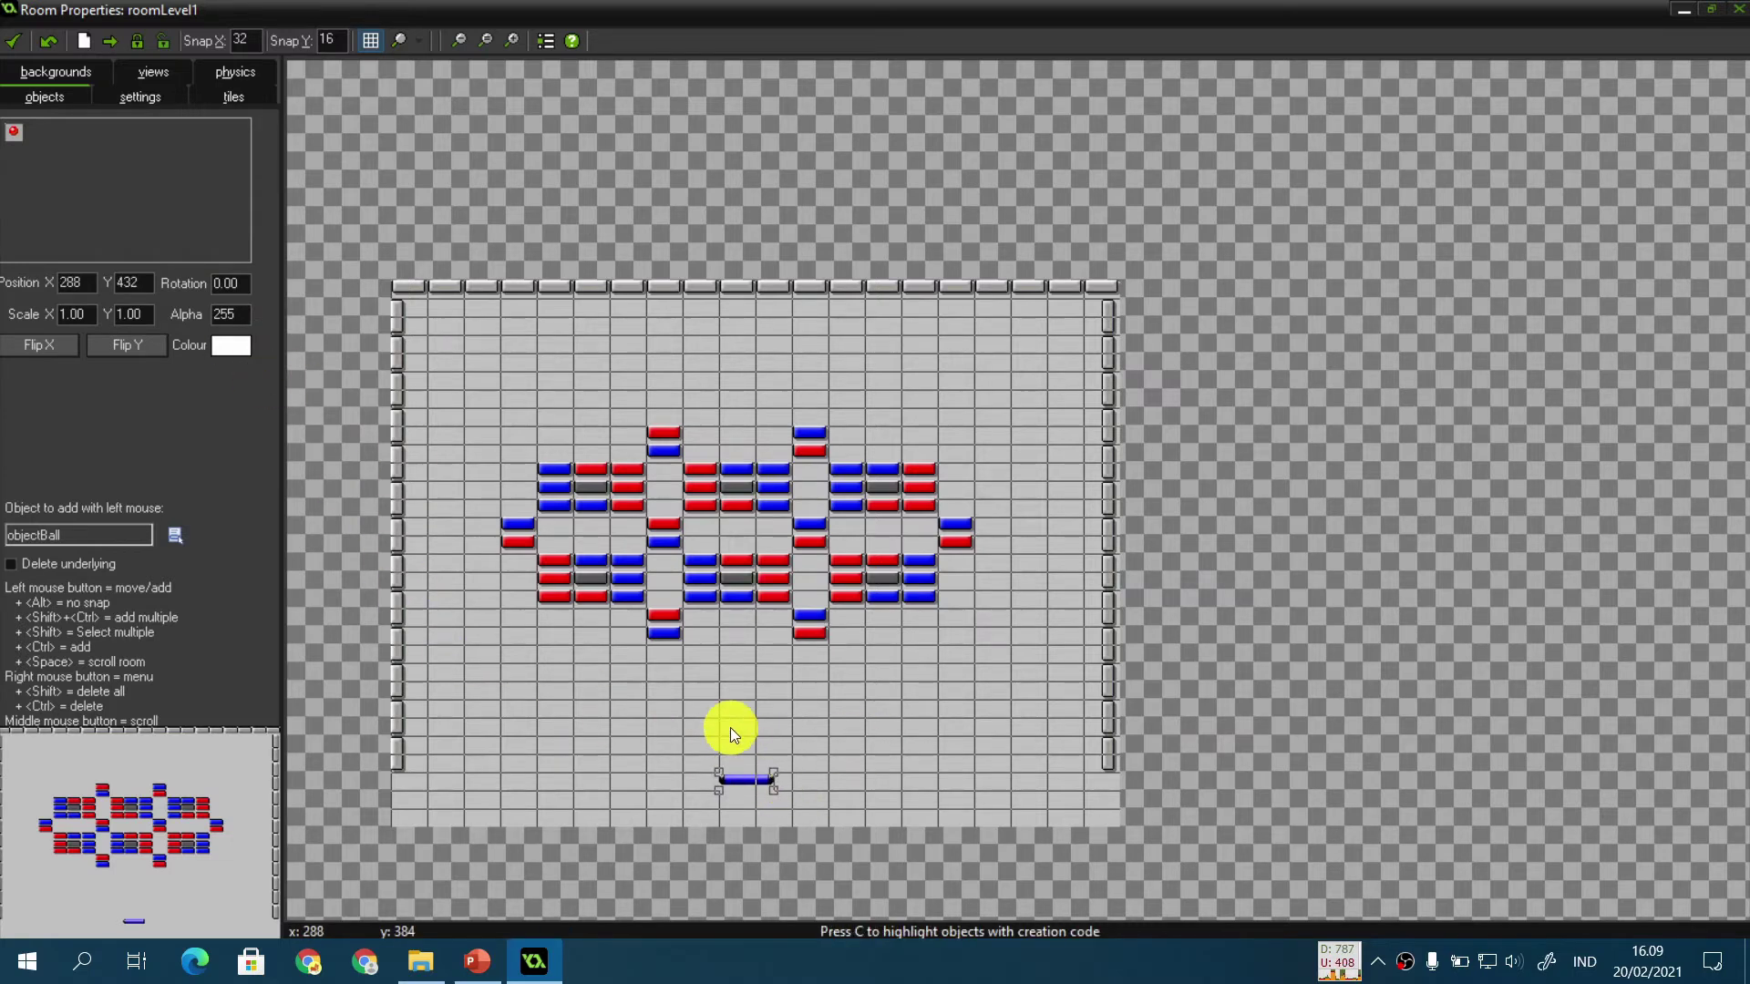
Step: Place a ball just above the middle of the bat at X 305, Y 421, and accept the room changes
{"action": "scroll", "coordinate": [730, 727], "scroll_direction": "up", "scroll_amount": 2}
{"action": "scroll", "coordinate": [730, 727], "scroll_direction": "down", "scroll_amount": 2}
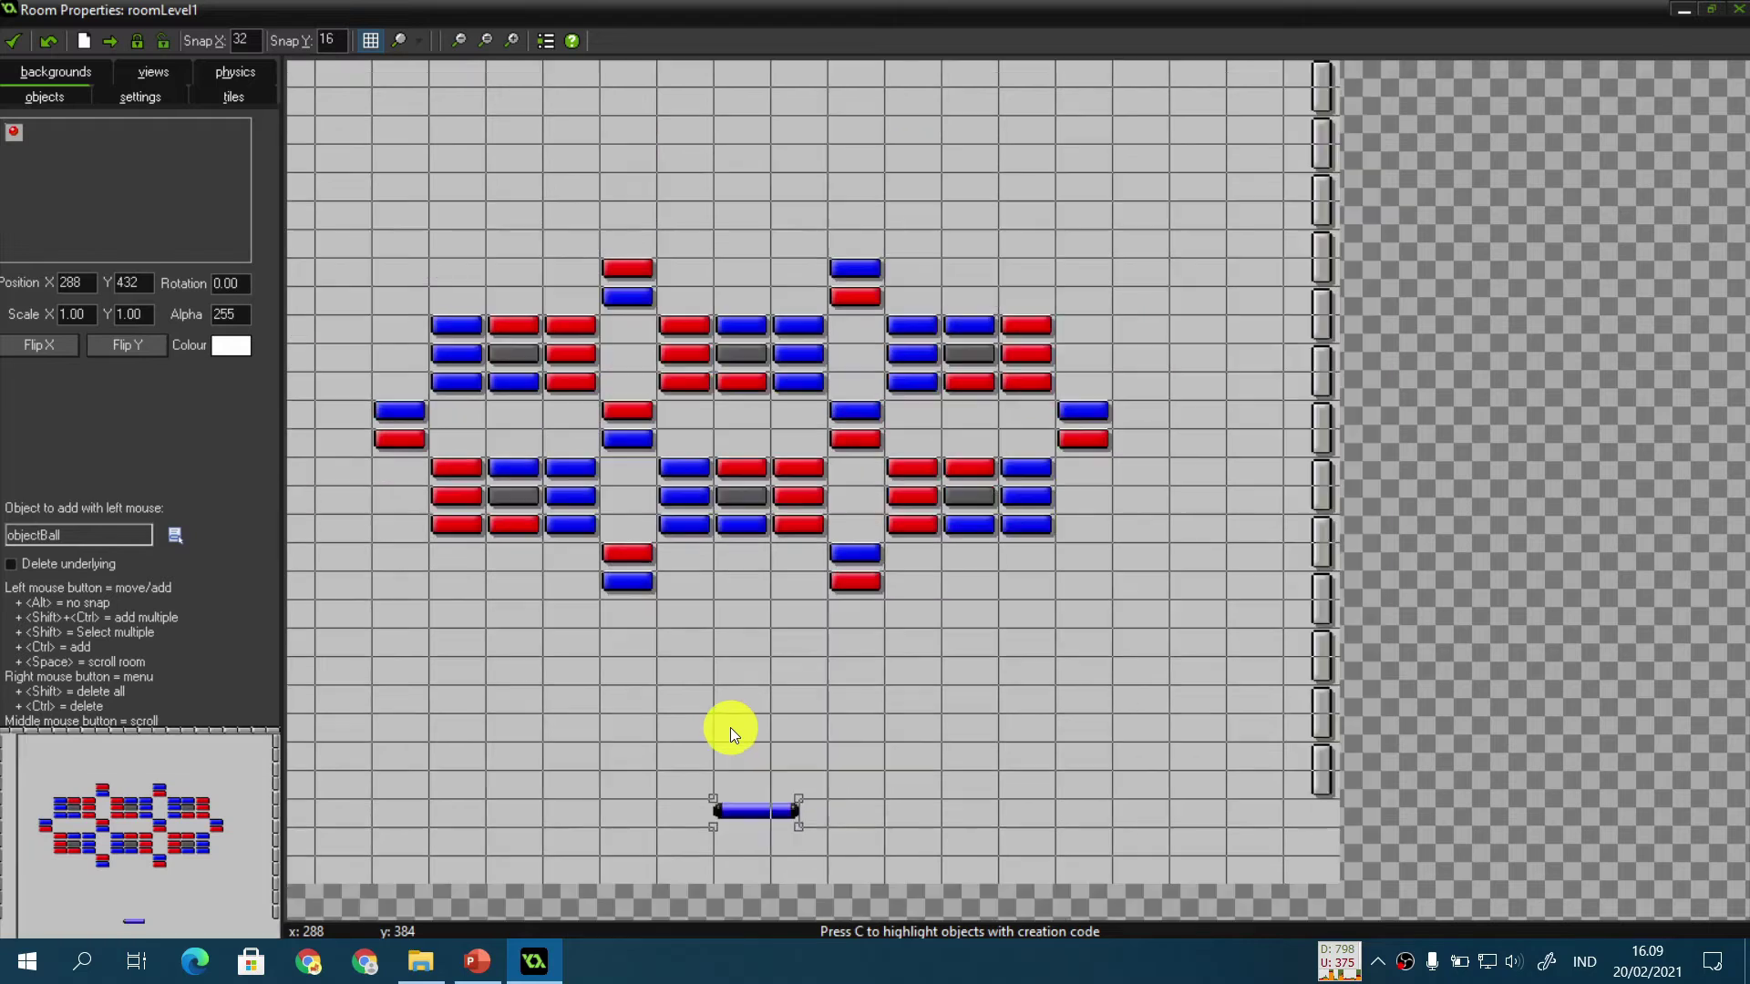
{"action": "scroll", "coordinate": [746, 735], "scroll_direction": "up", "scroll_amount": 2}
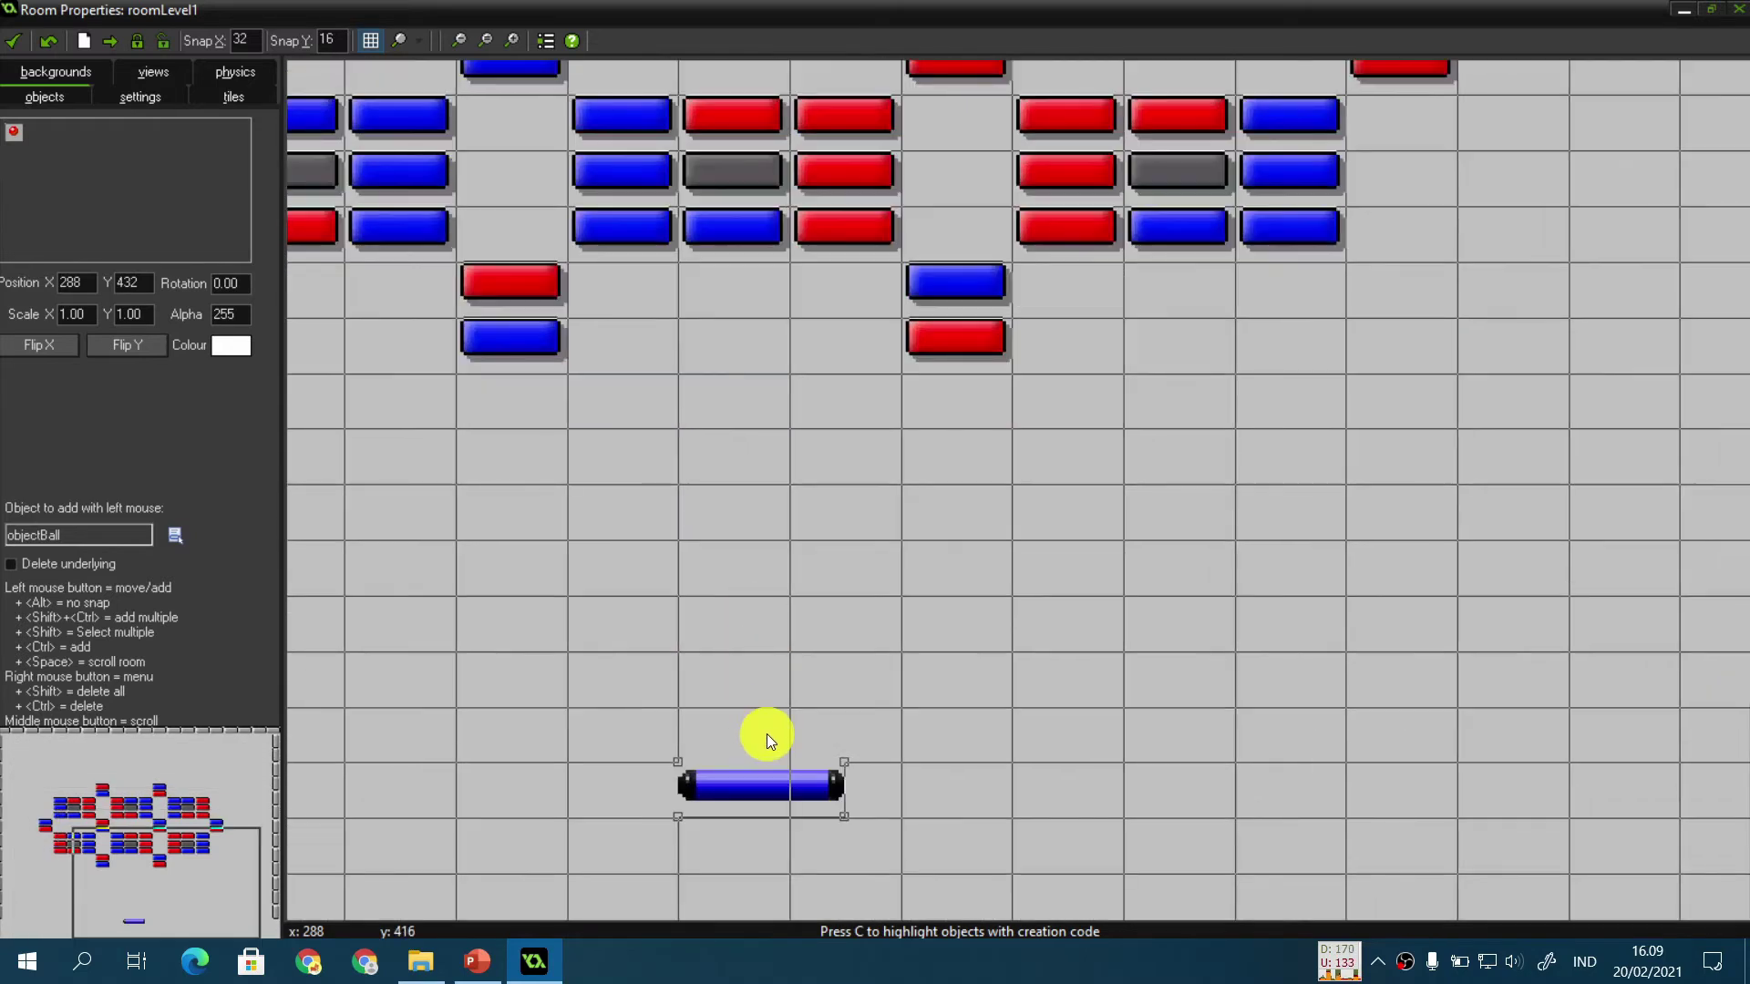
{"action": "middle_click_drag", "start_coordinate": [767, 735], "coordinate": [746, 581]}
{"action": "left_click_drag", "start_coordinate": [743, 551], "coordinate": [728, 600]}
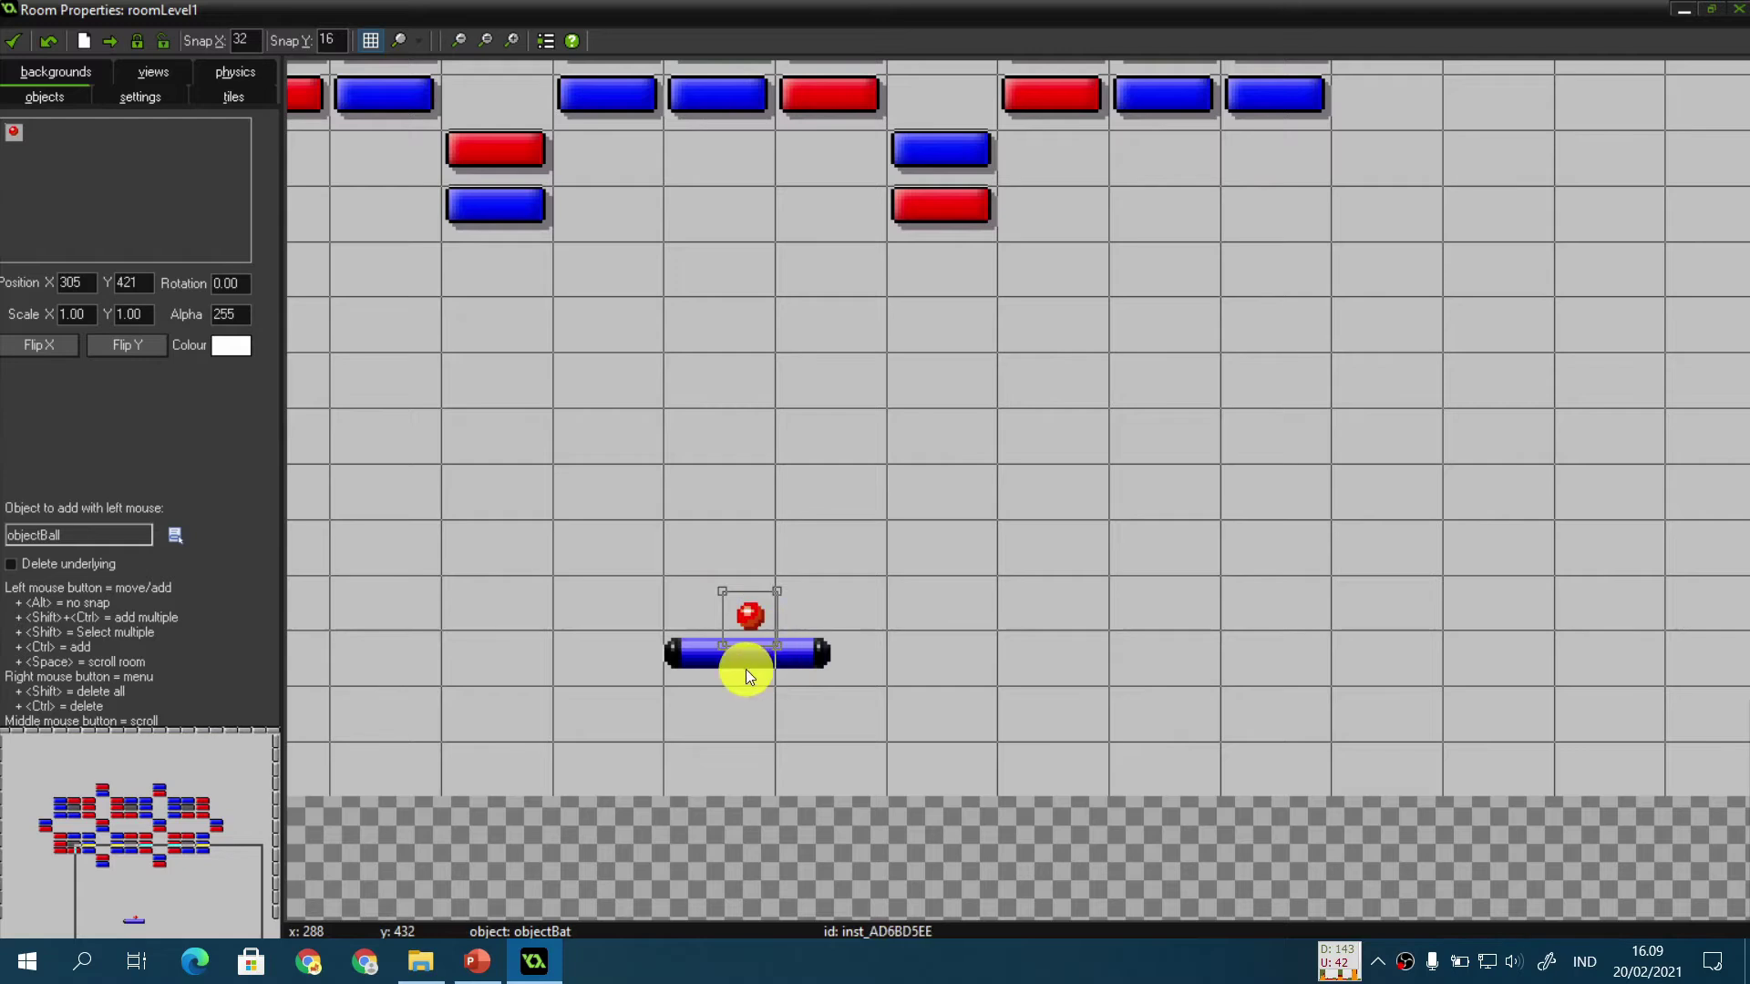
{"action": "scroll", "coordinate": [840, 586], "scroll_direction": "down", "scroll_amount": 3}
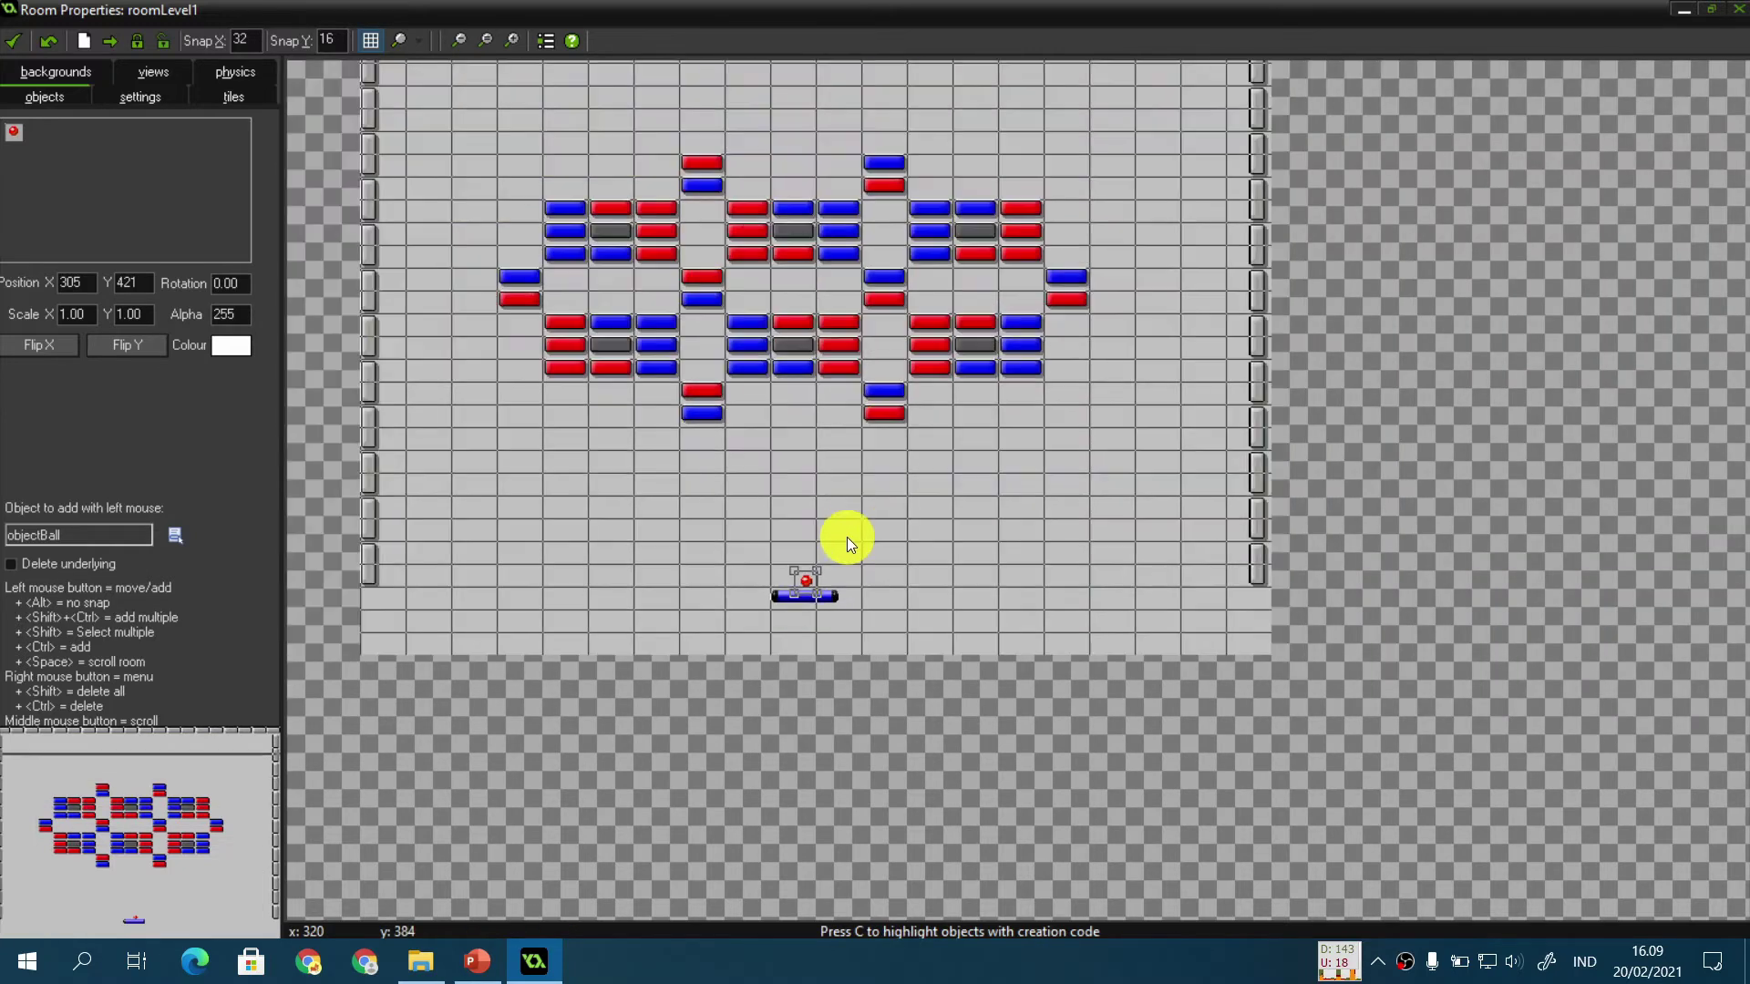
{"action": "middle_click_drag", "start_coordinate": [1009, 253], "coordinate": [1054, 407]}
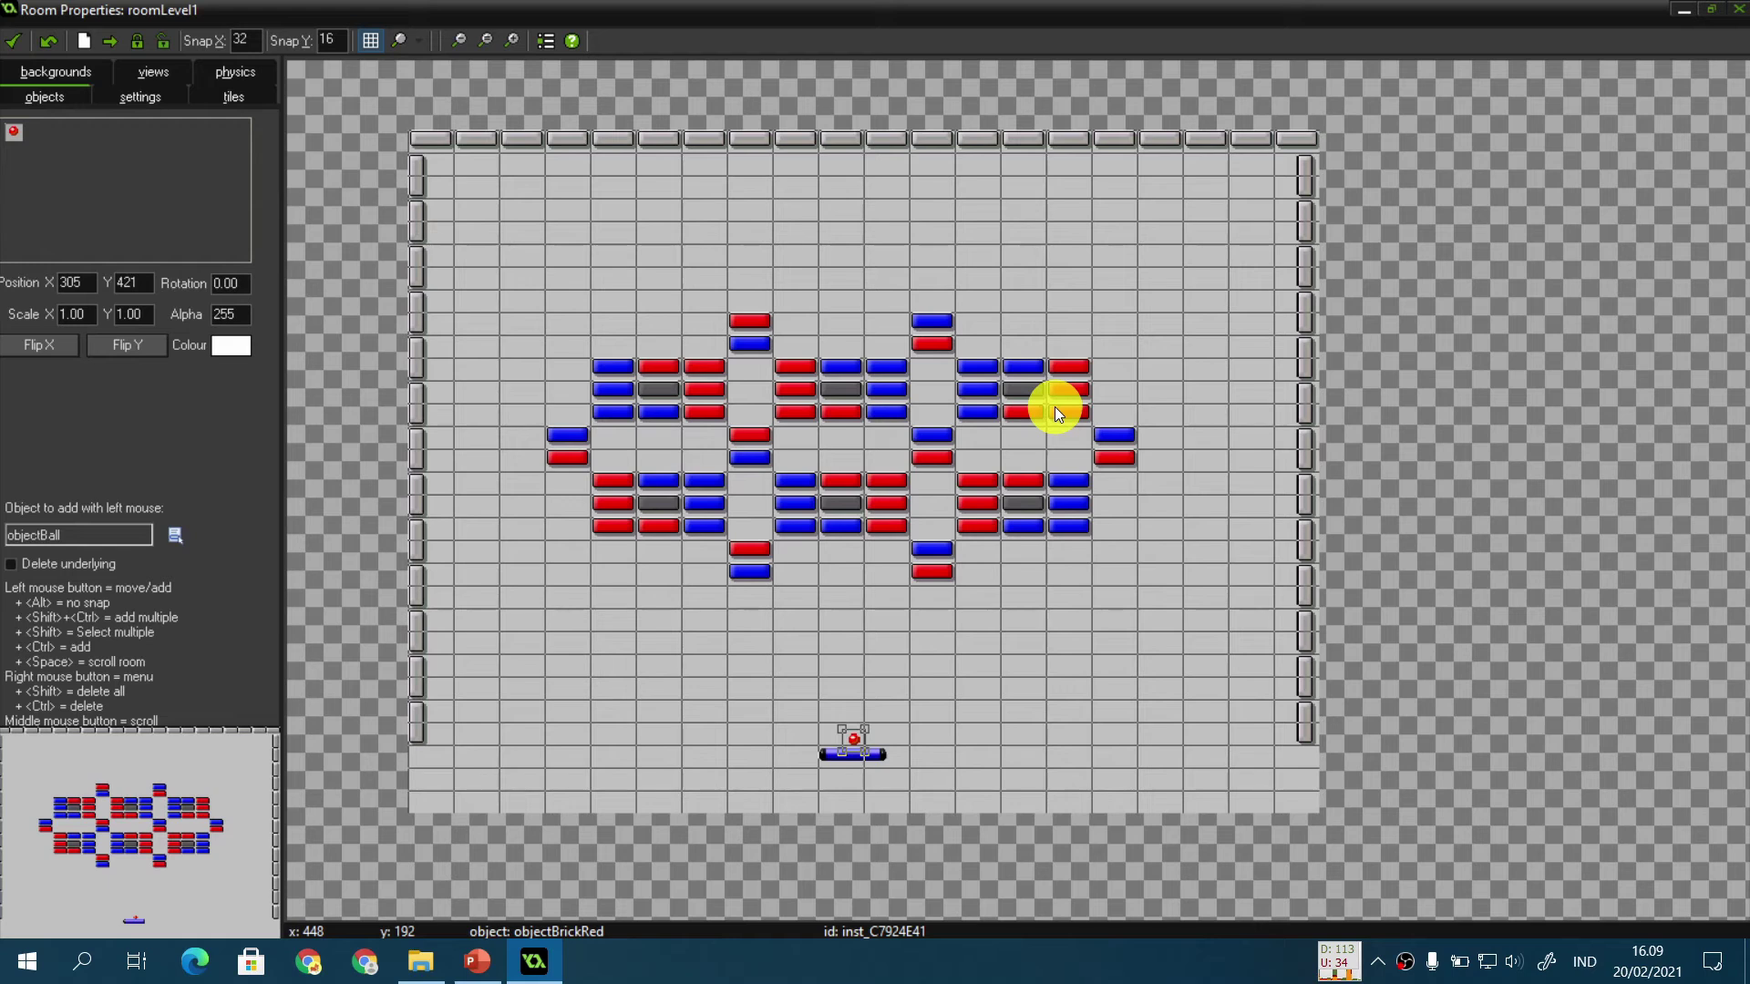
{"action": "left_click", "coordinate": [13, 42]}
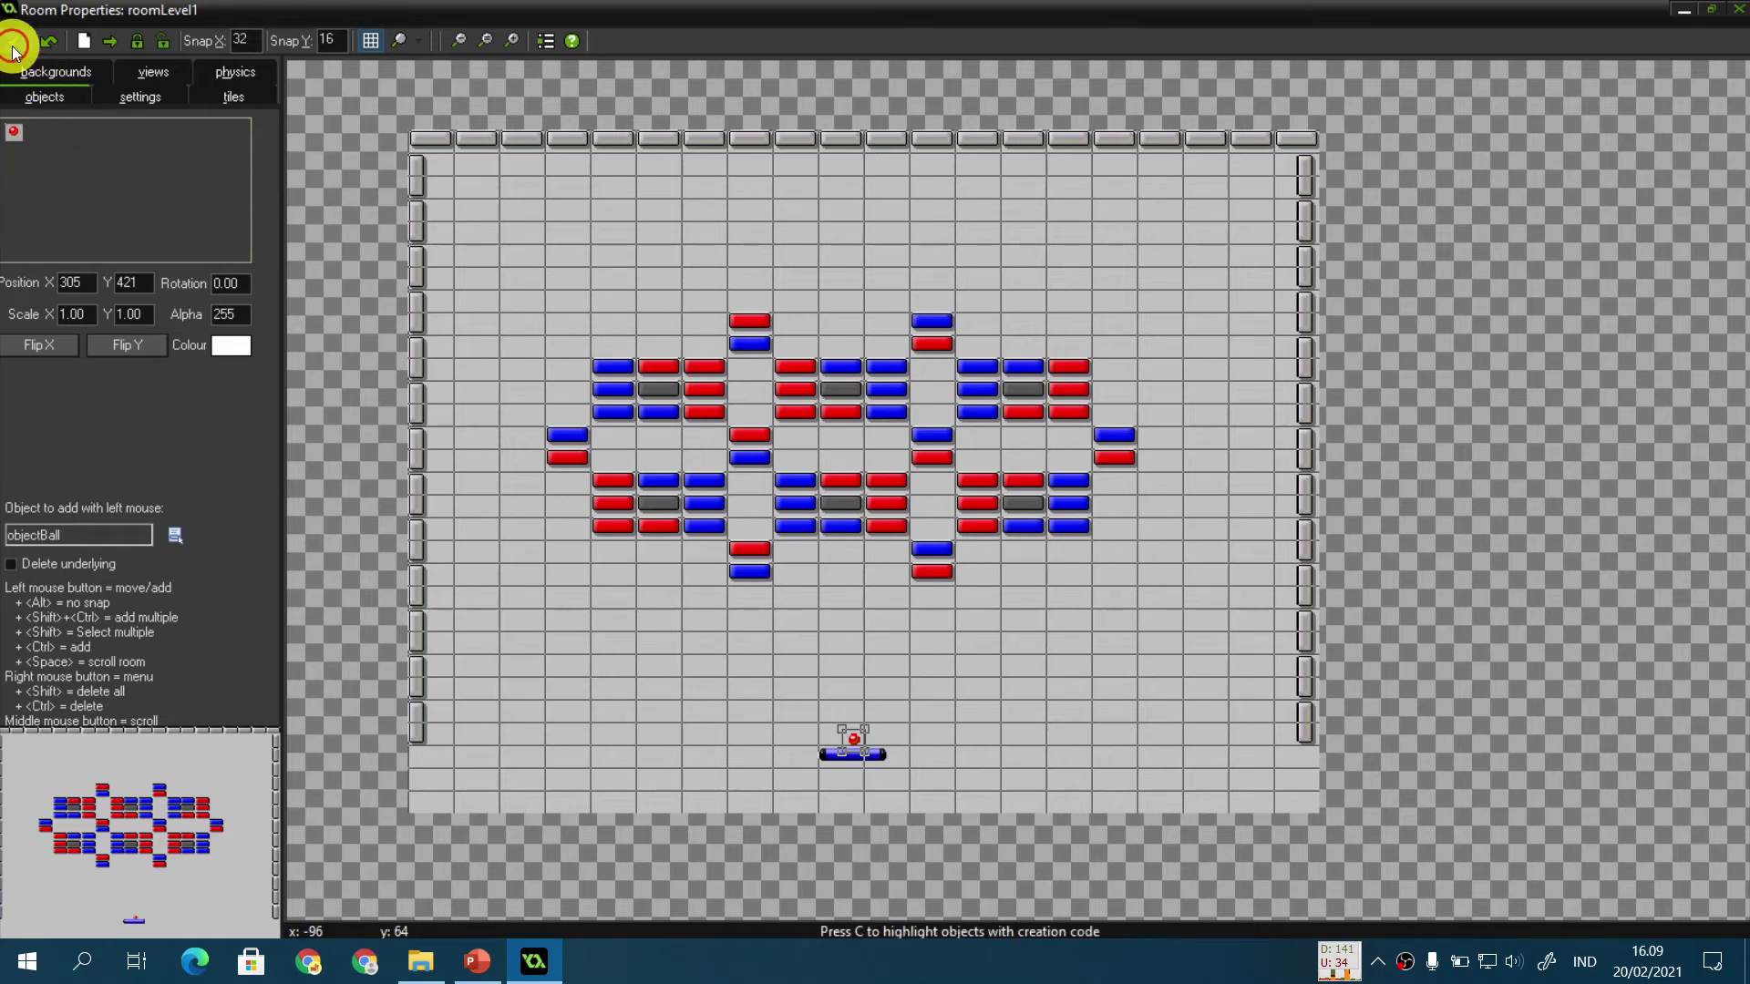
Step: Switch to the PowerPoint slideshow and advance to the Events & Actions slide
{"action": "left_click", "coordinate": [469, 957]}
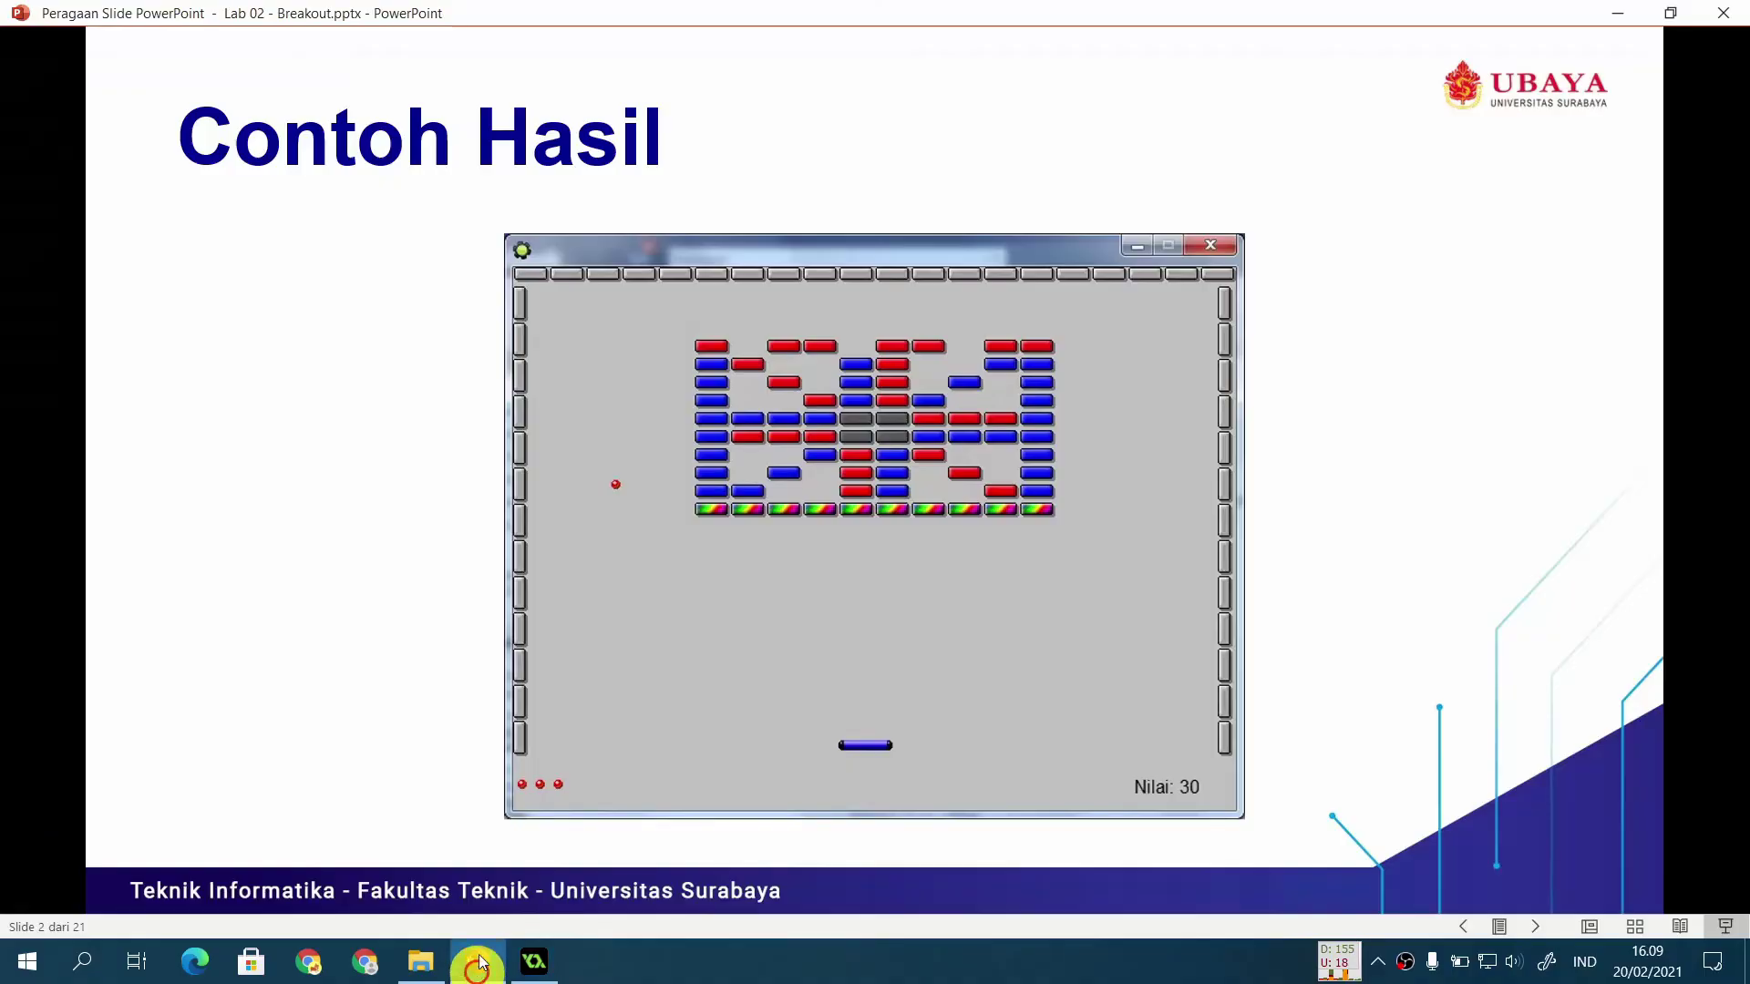
{"action": "left_click", "coordinate": [521, 662]}
{"action": "left_click", "coordinate": [522, 662]}
{"action": "left_click", "coordinate": [522, 662]}
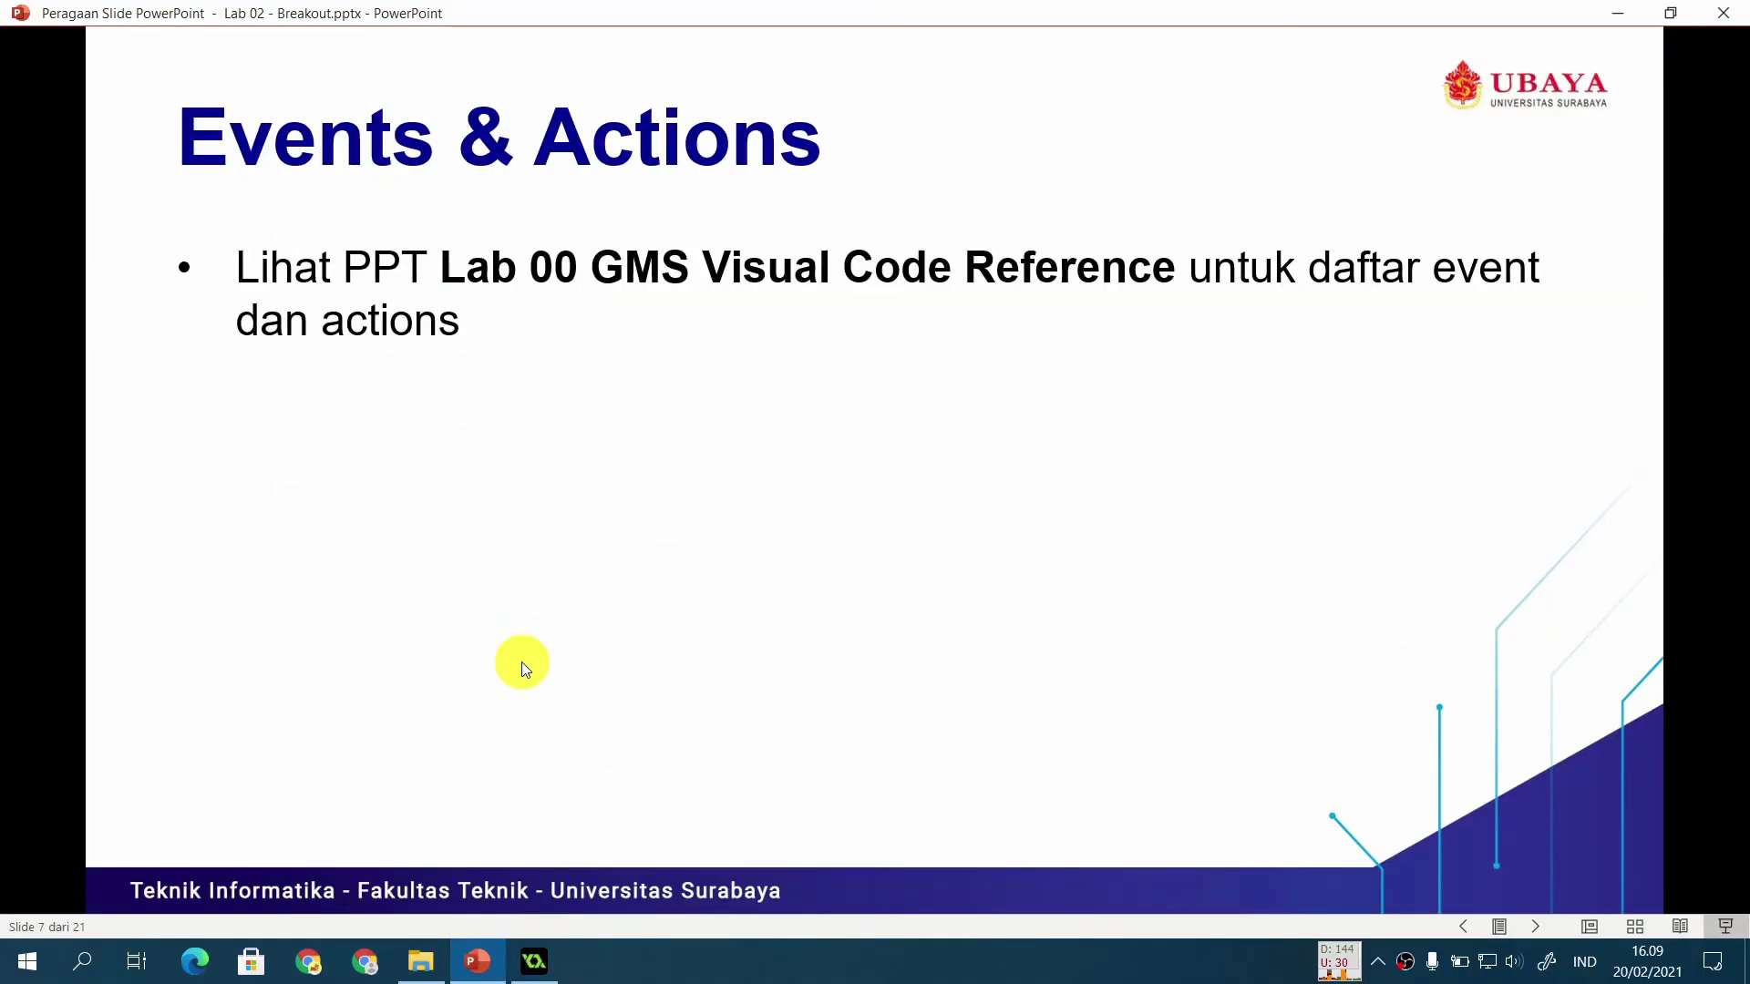
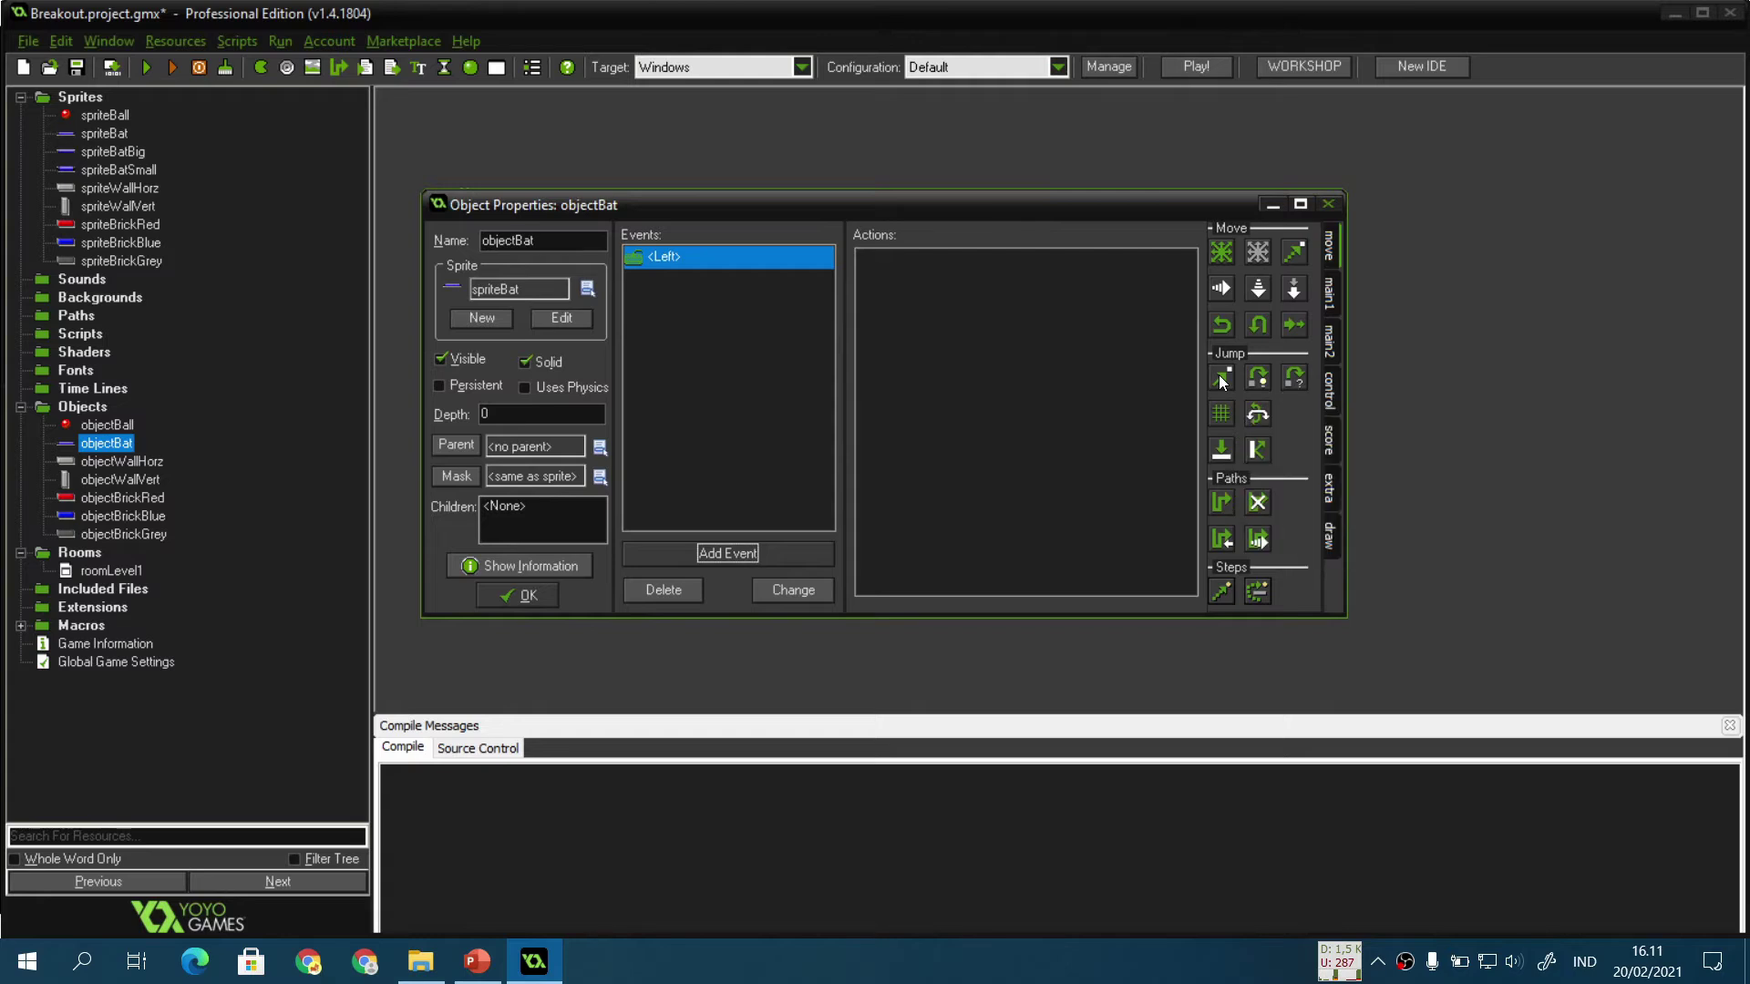
Step: Add a relative Jump to Position action with x -8 and y 0 to objectBat's Left event
{"action": "left_click", "coordinate": [1221, 379]}
{"action": "left_click_drag", "start_coordinate": [1217, 374], "coordinate": [988, 358]}
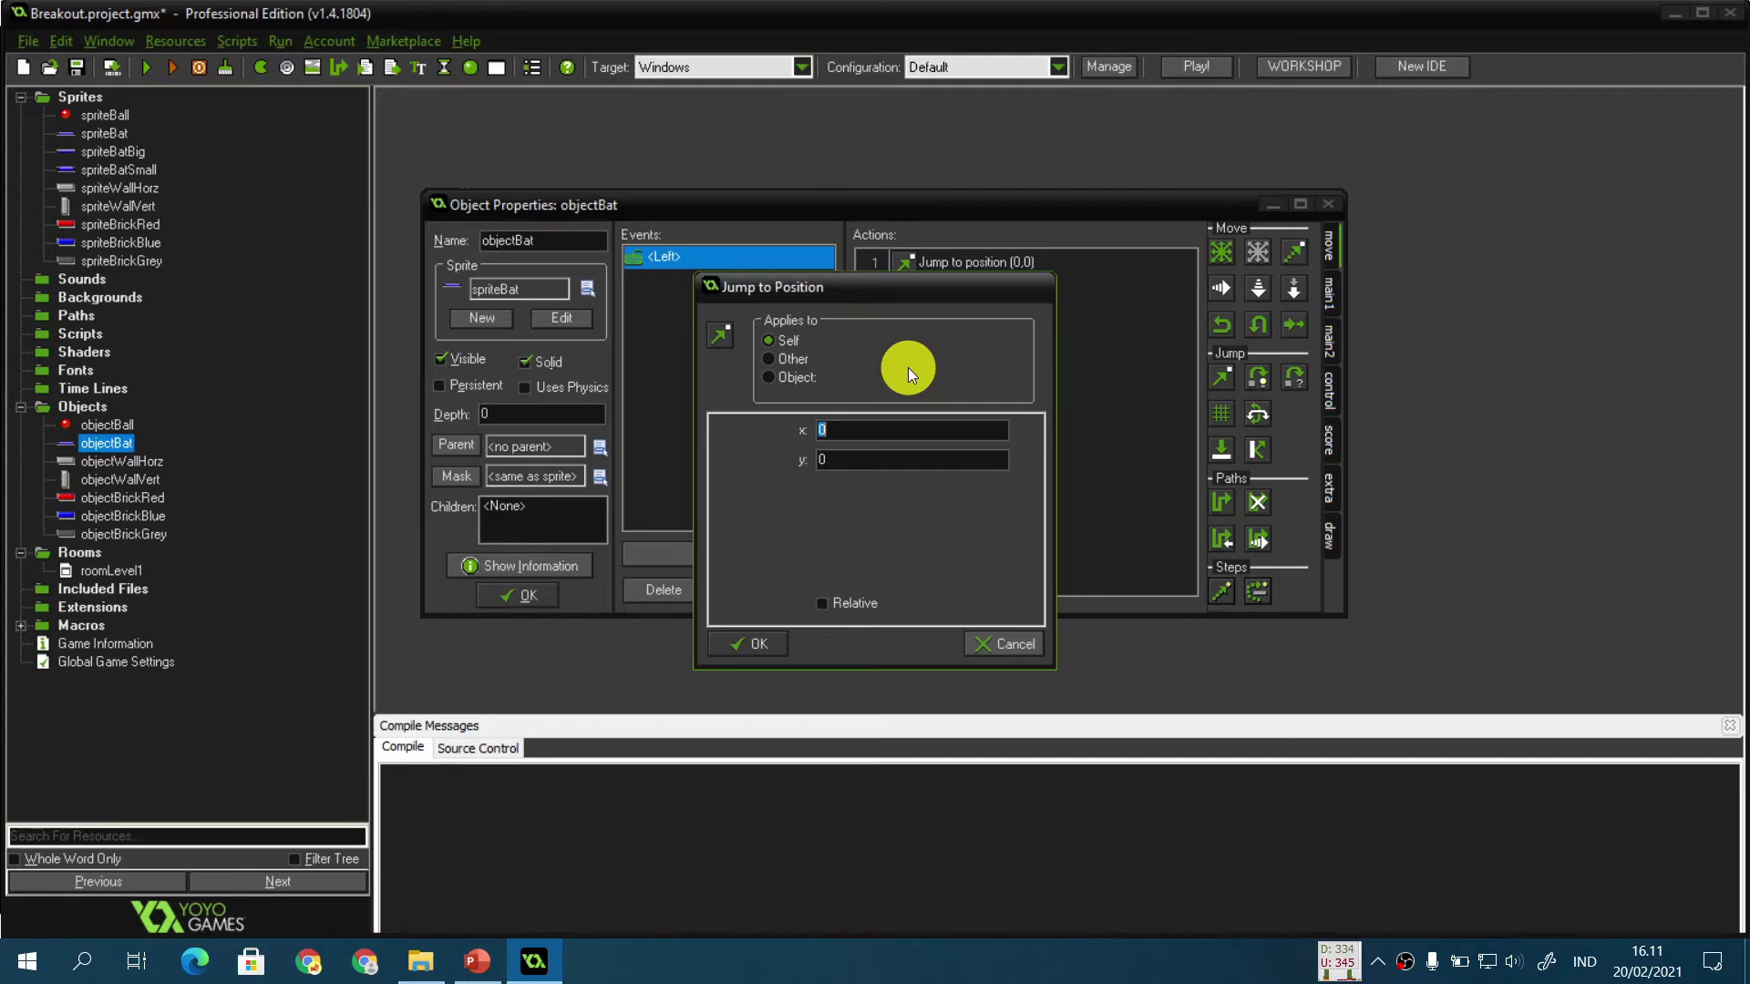
{"action": "type", "text": "-8"}
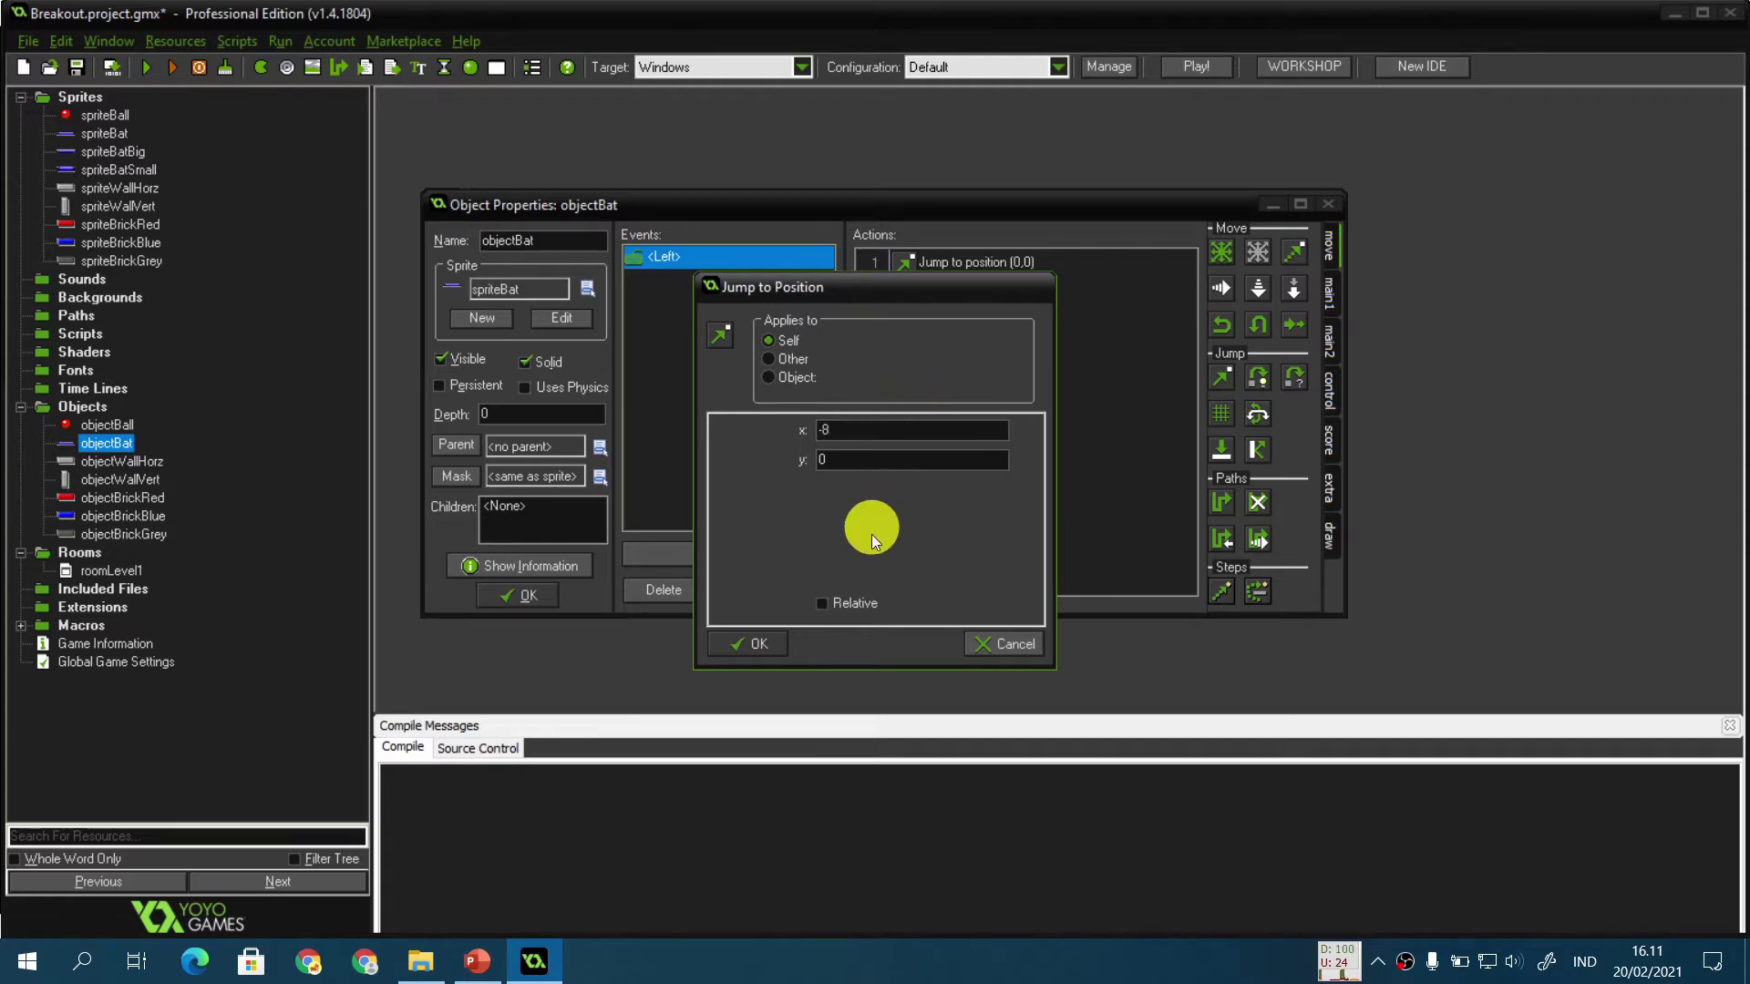
{"action": "left_click", "coordinate": [855, 603]}
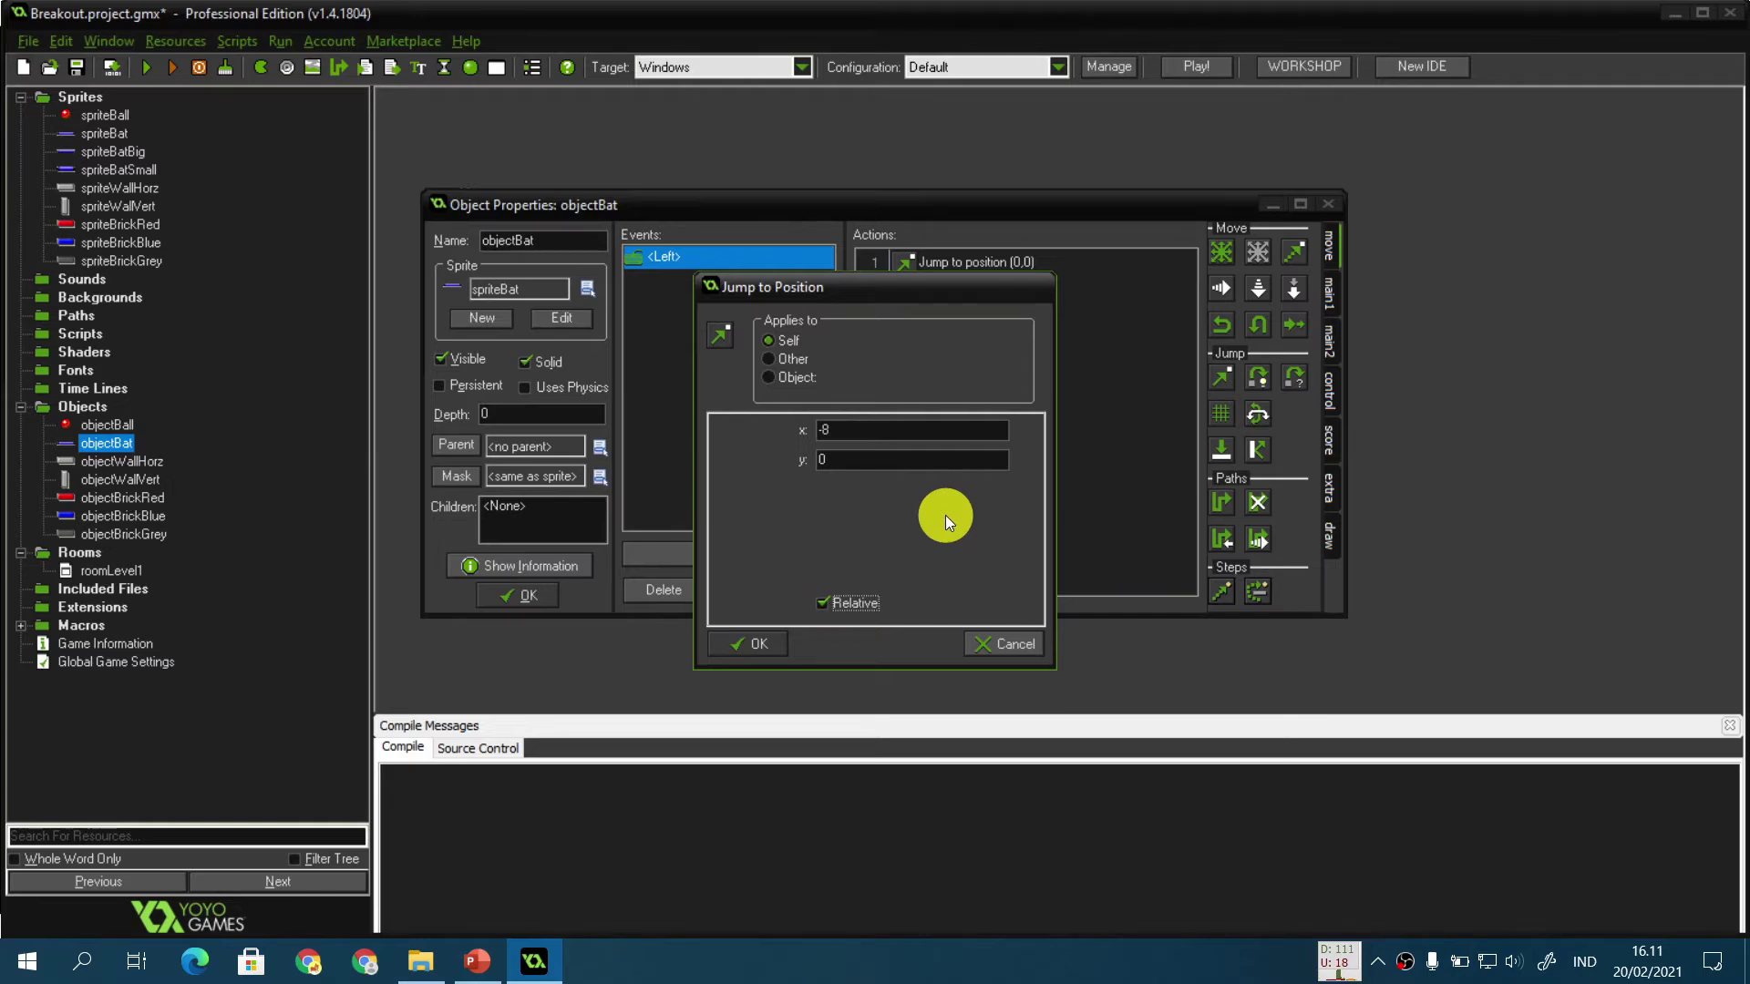
{"action": "left_click", "coordinate": [756, 644]}
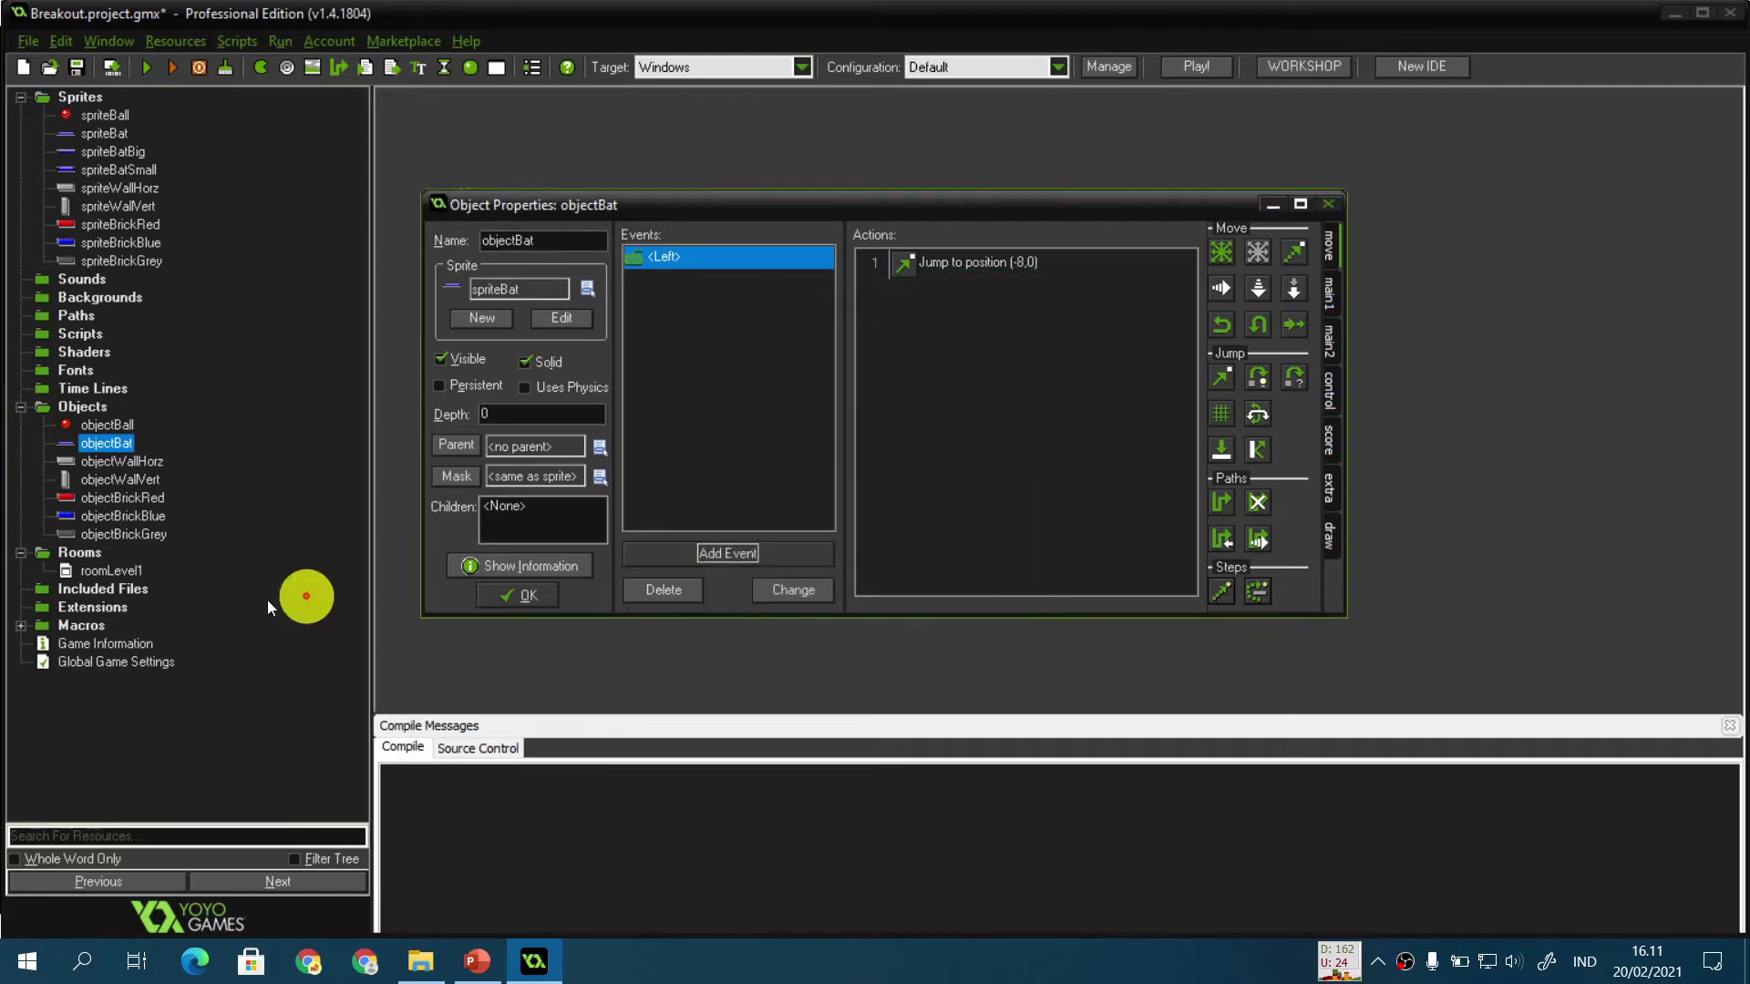
Step: Open roomLevel1, select the bat instance and display its position properties
{"action": "double_click", "coordinate": [111, 571]}
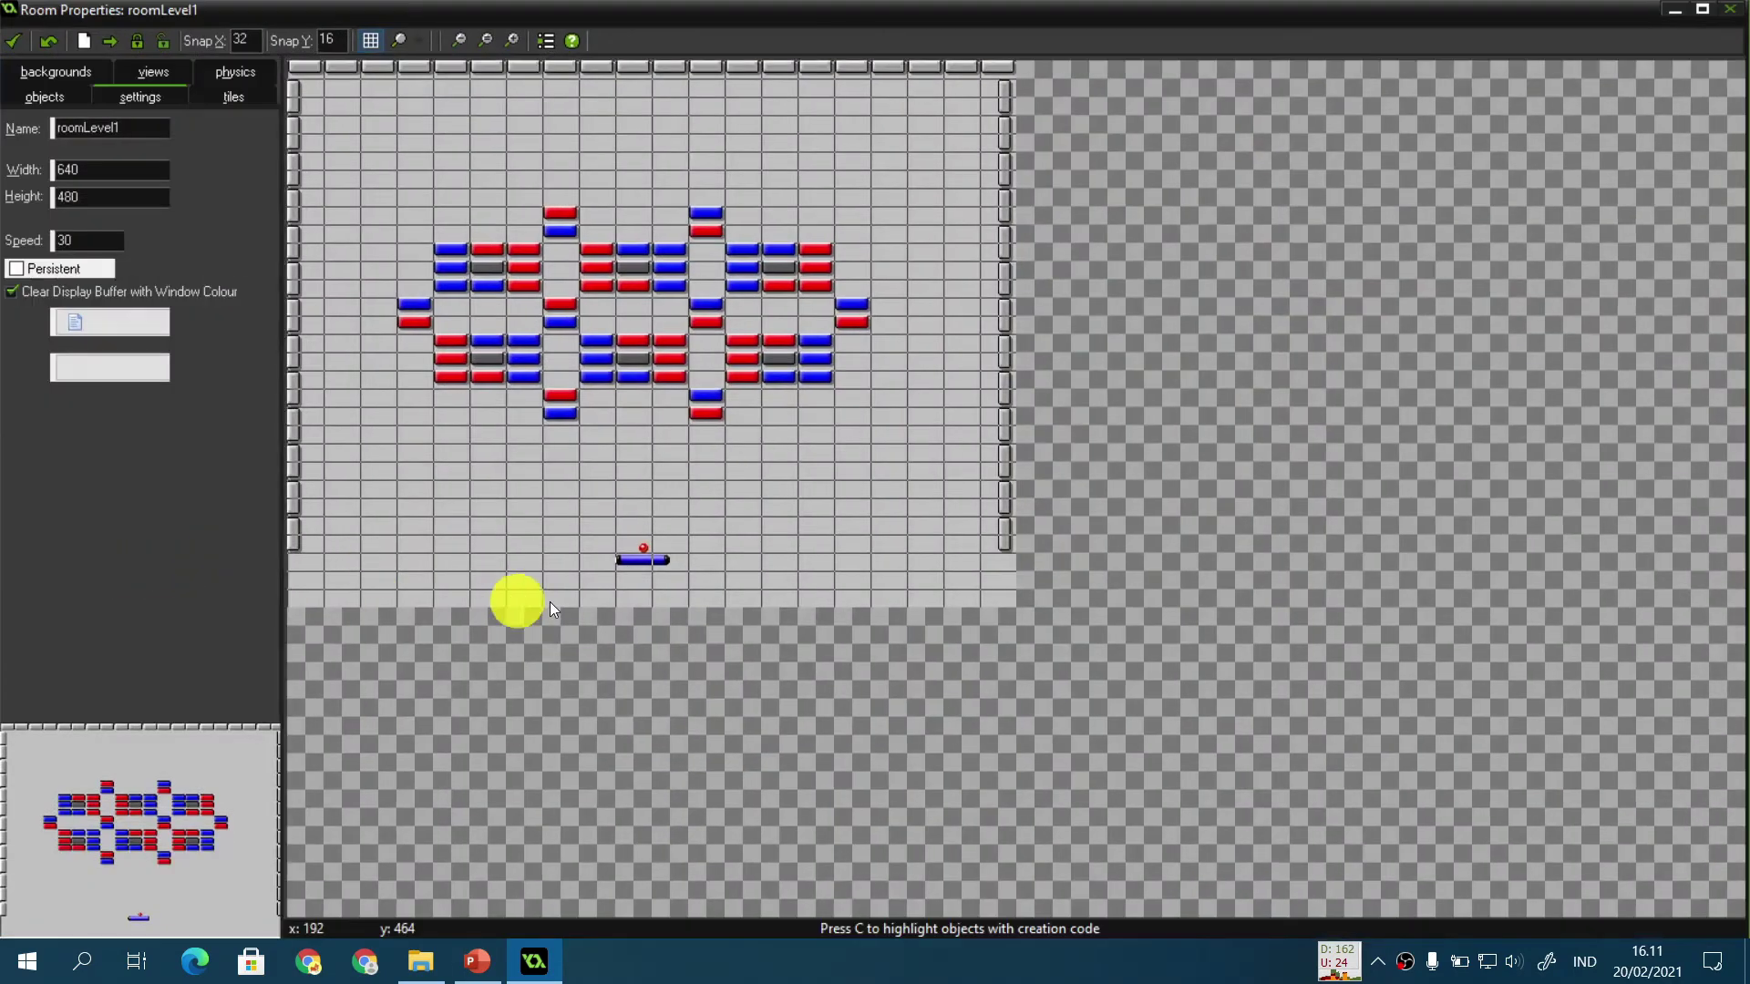
{"action": "scroll", "coordinate": [651, 589], "scroll_direction": "up", "scroll_amount": 4}
{"action": "middle_click_drag", "start_coordinate": [550, 547], "coordinate": [994, 636]}
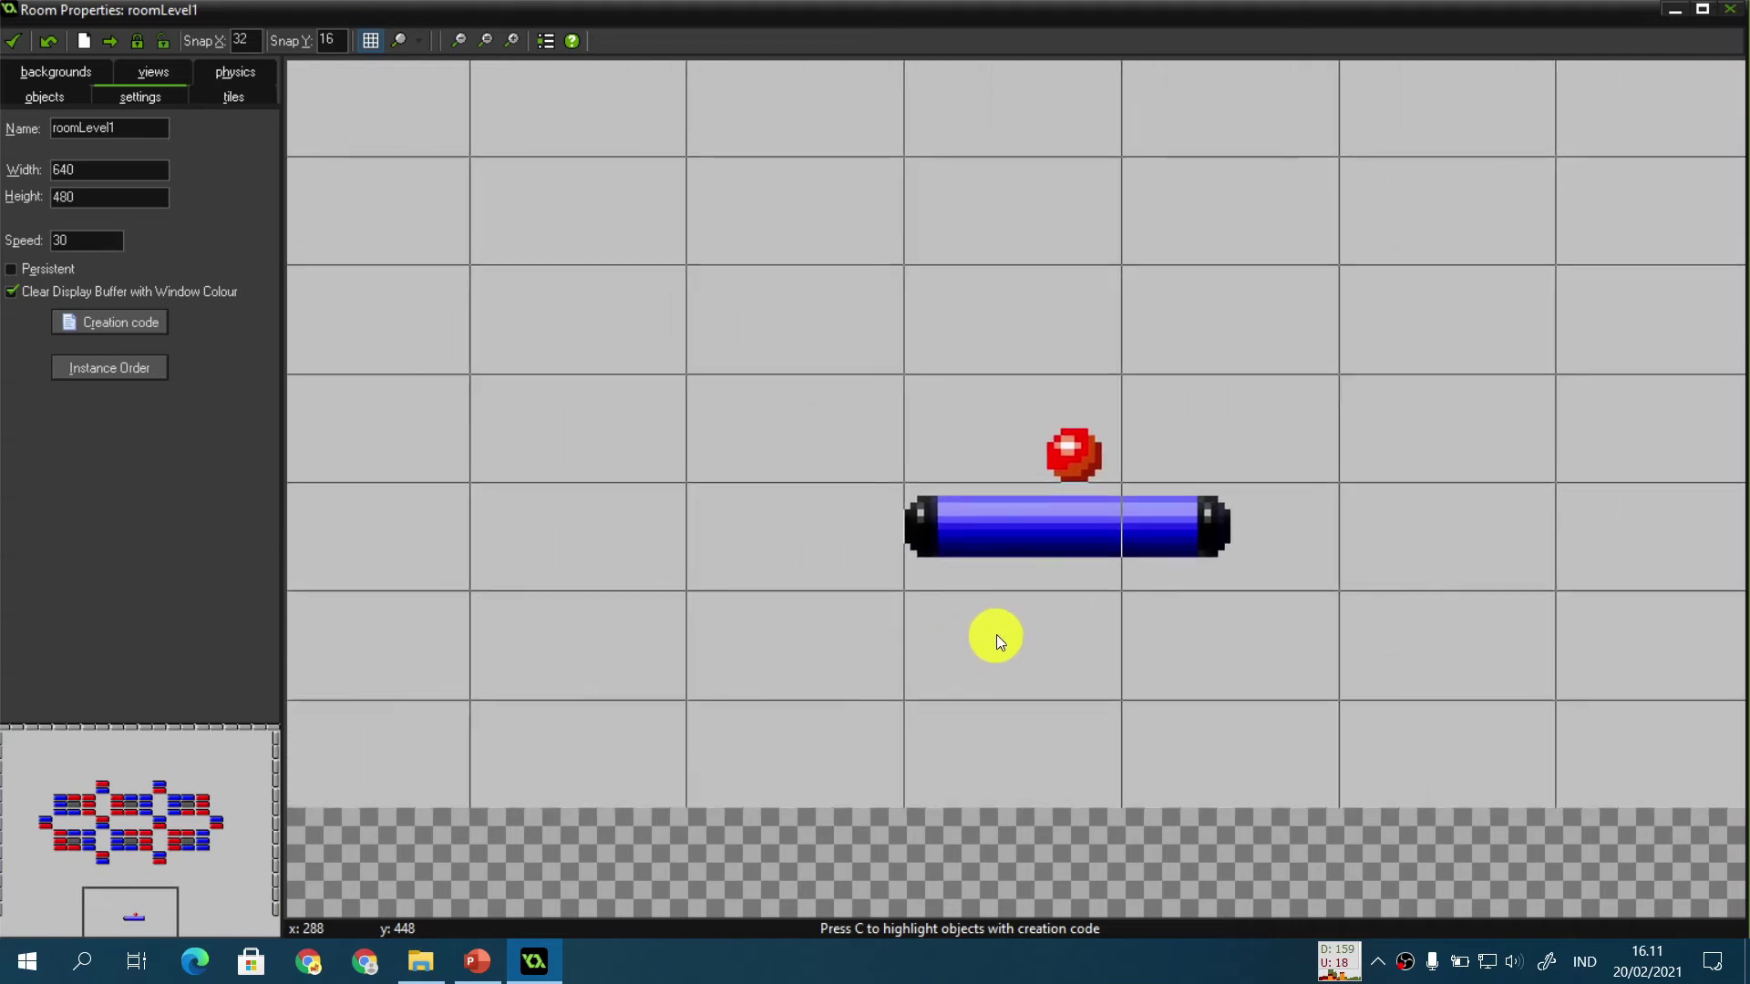
{"action": "left_click", "coordinate": [1005, 533]}
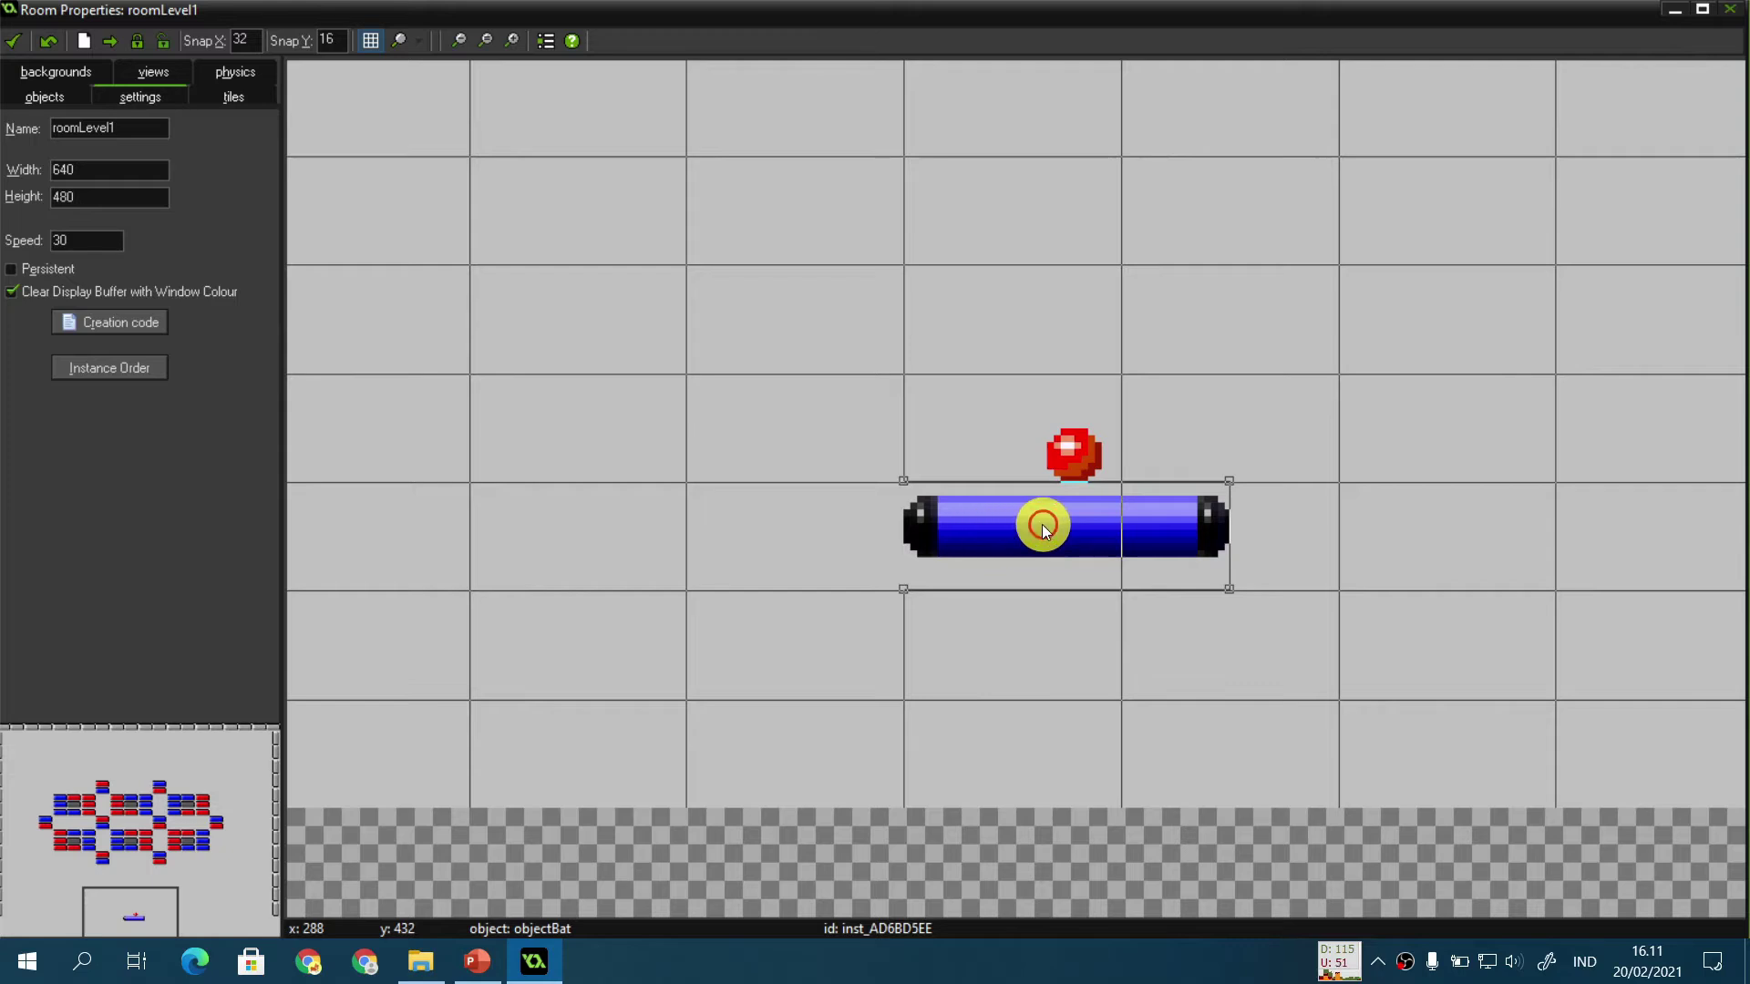
{"action": "left_click_drag", "start_coordinate": [928, 536], "coordinate": [972, 518]}
{"action": "left_click", "coordinate": [62, 75]}
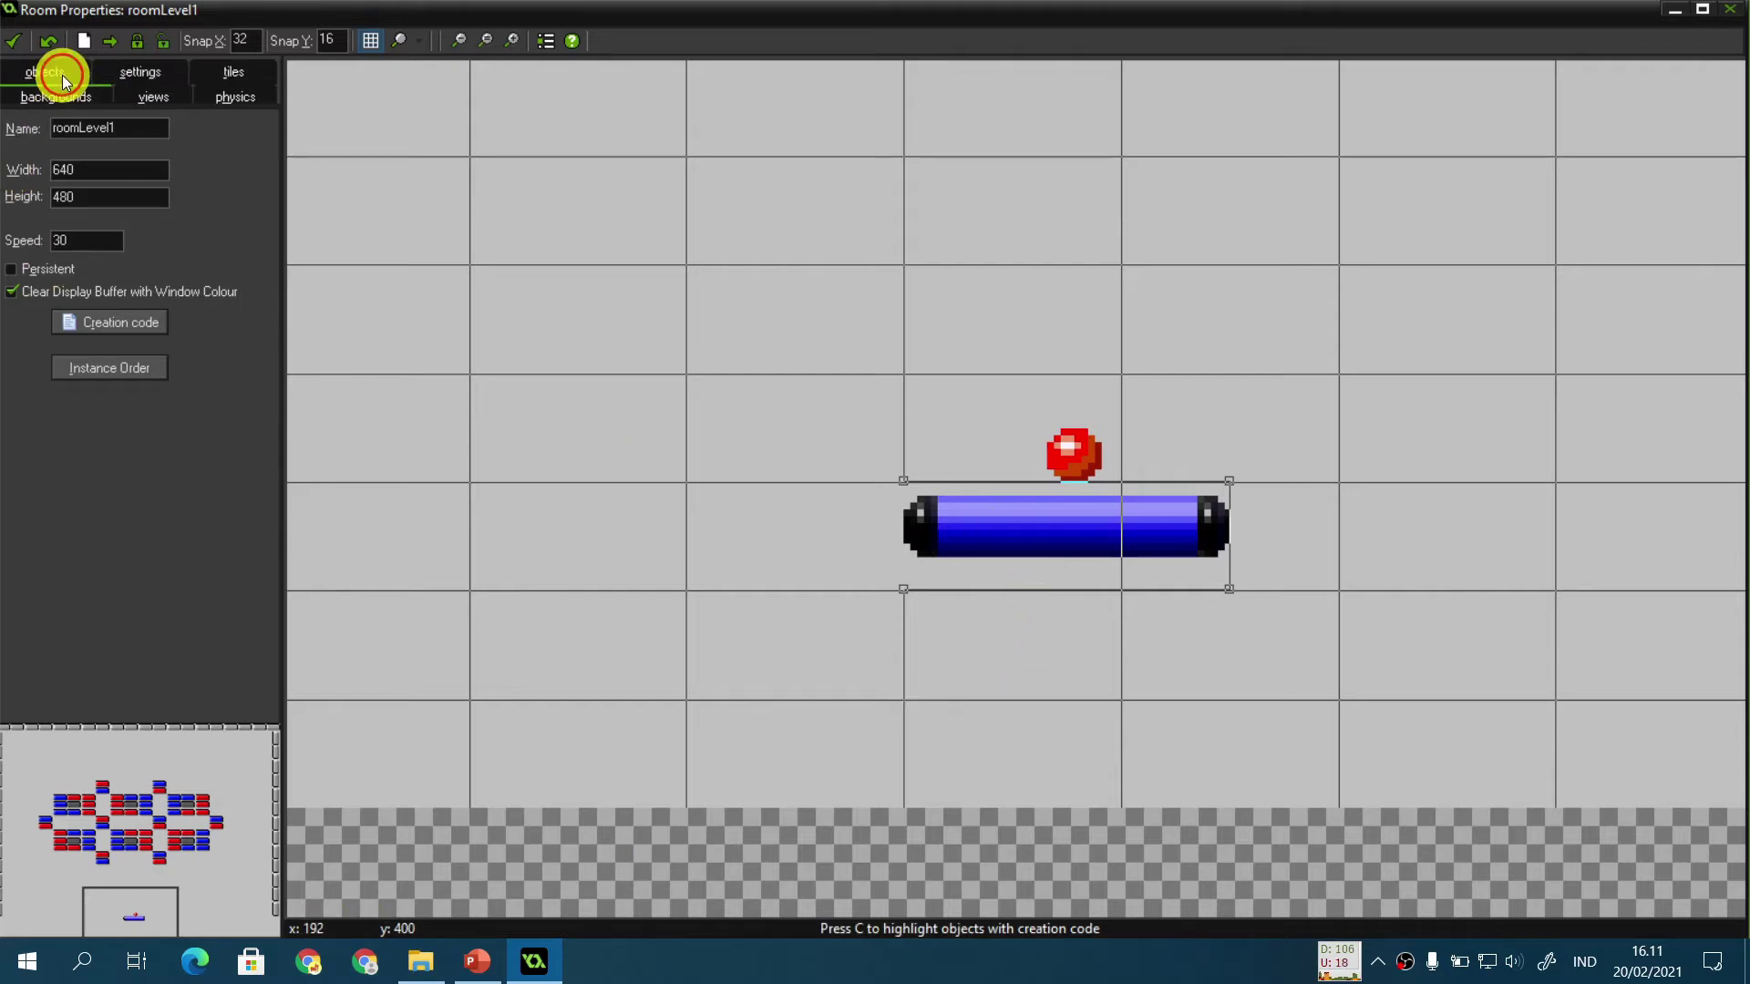
{"action": "left_click", "coordinate": [57, 79]}
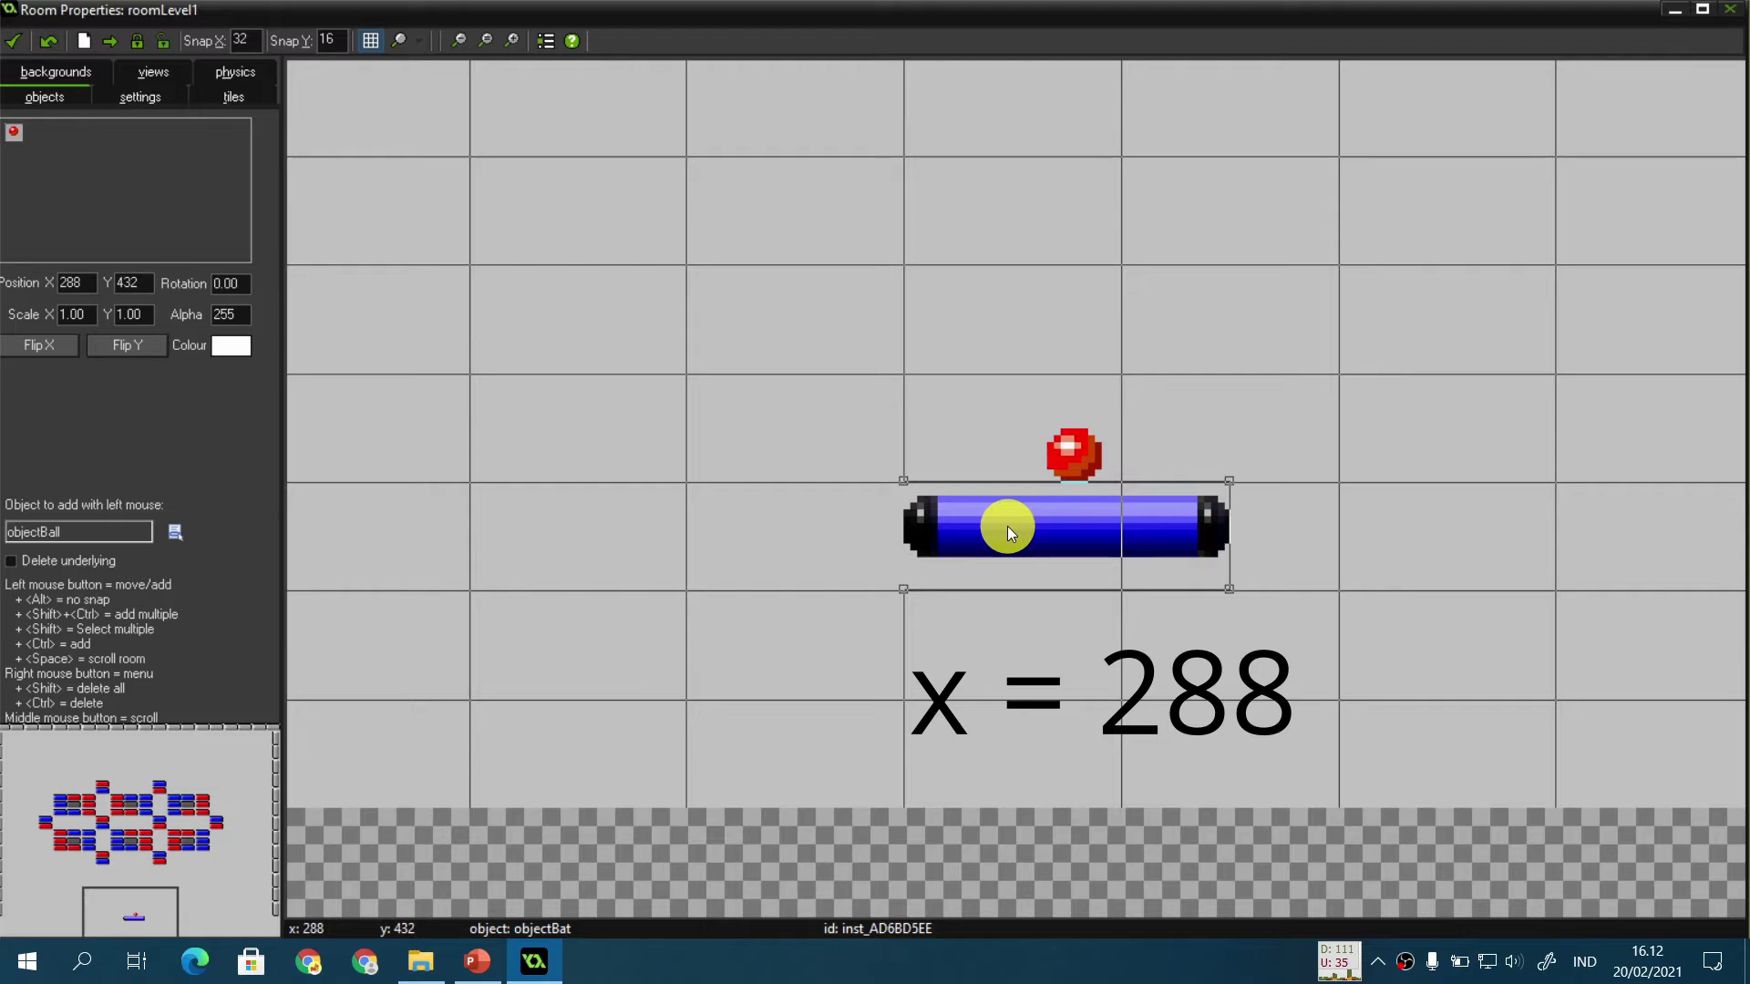
Step: Move the bat back and forth between X 256 and X 288 to compare its positions, ending at X 288, and close the room
{"action": "left_click_drag", "start_coordinate": [998, 527], "coordinate": [852, 514]}
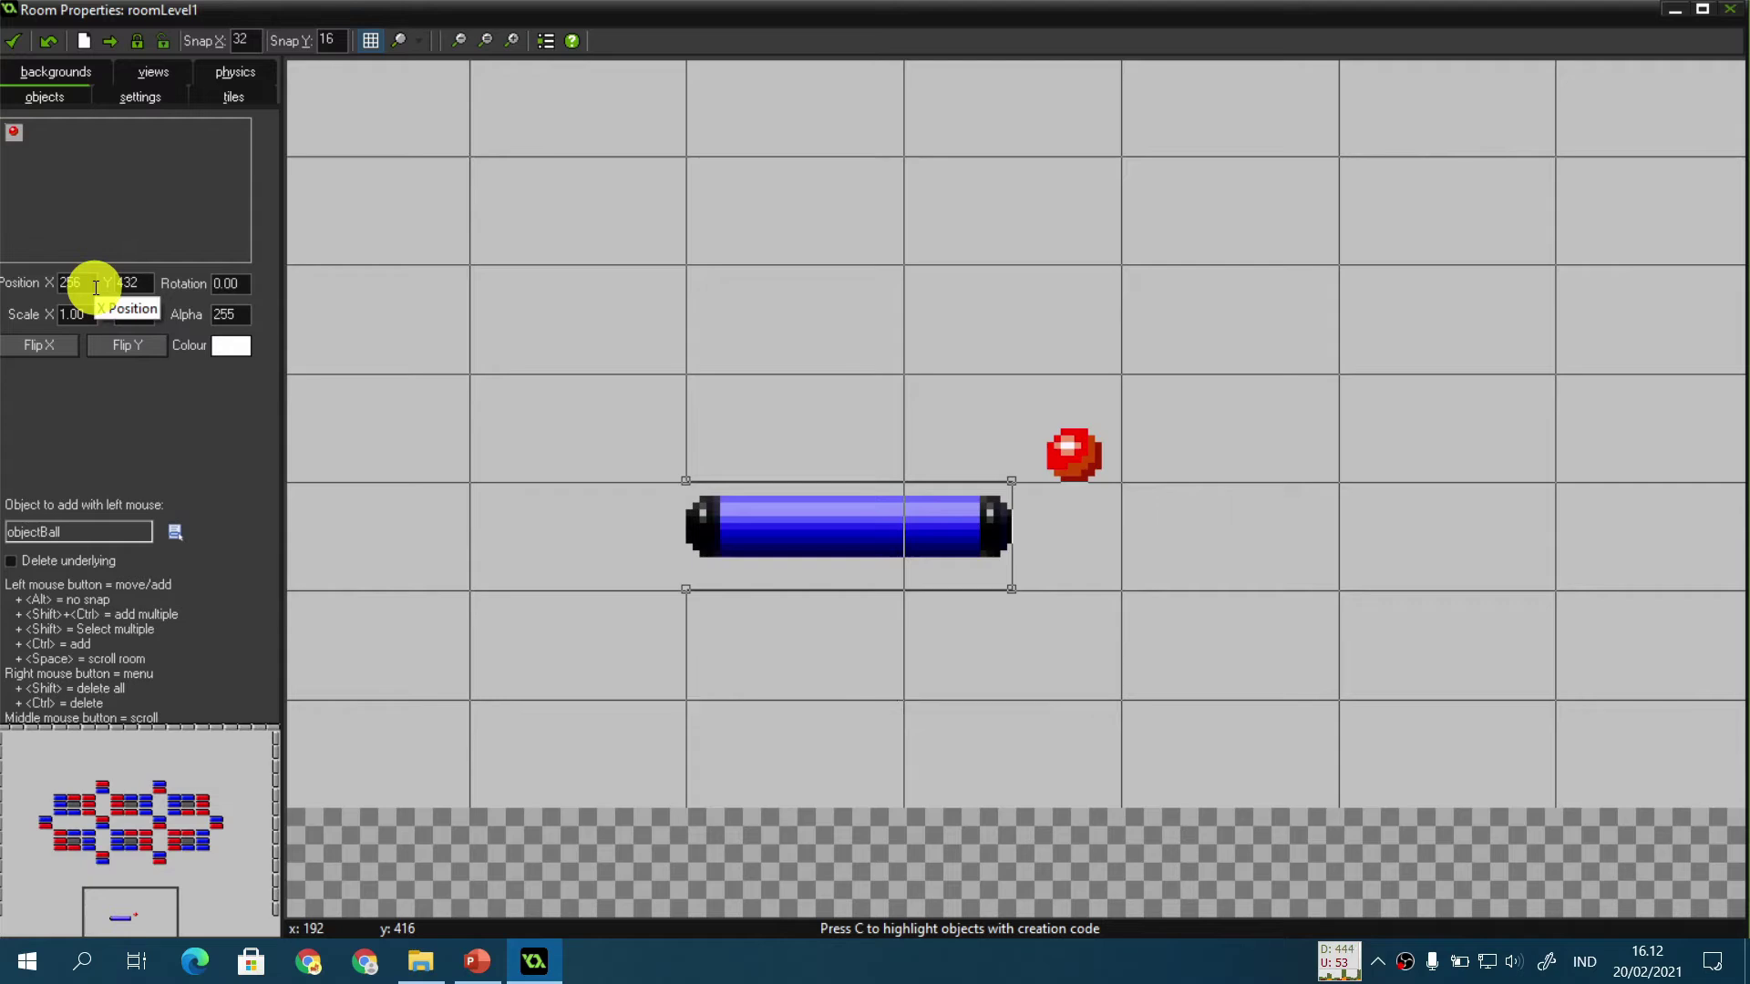
{"action": "left_click", "coordinate": [832, 521]}
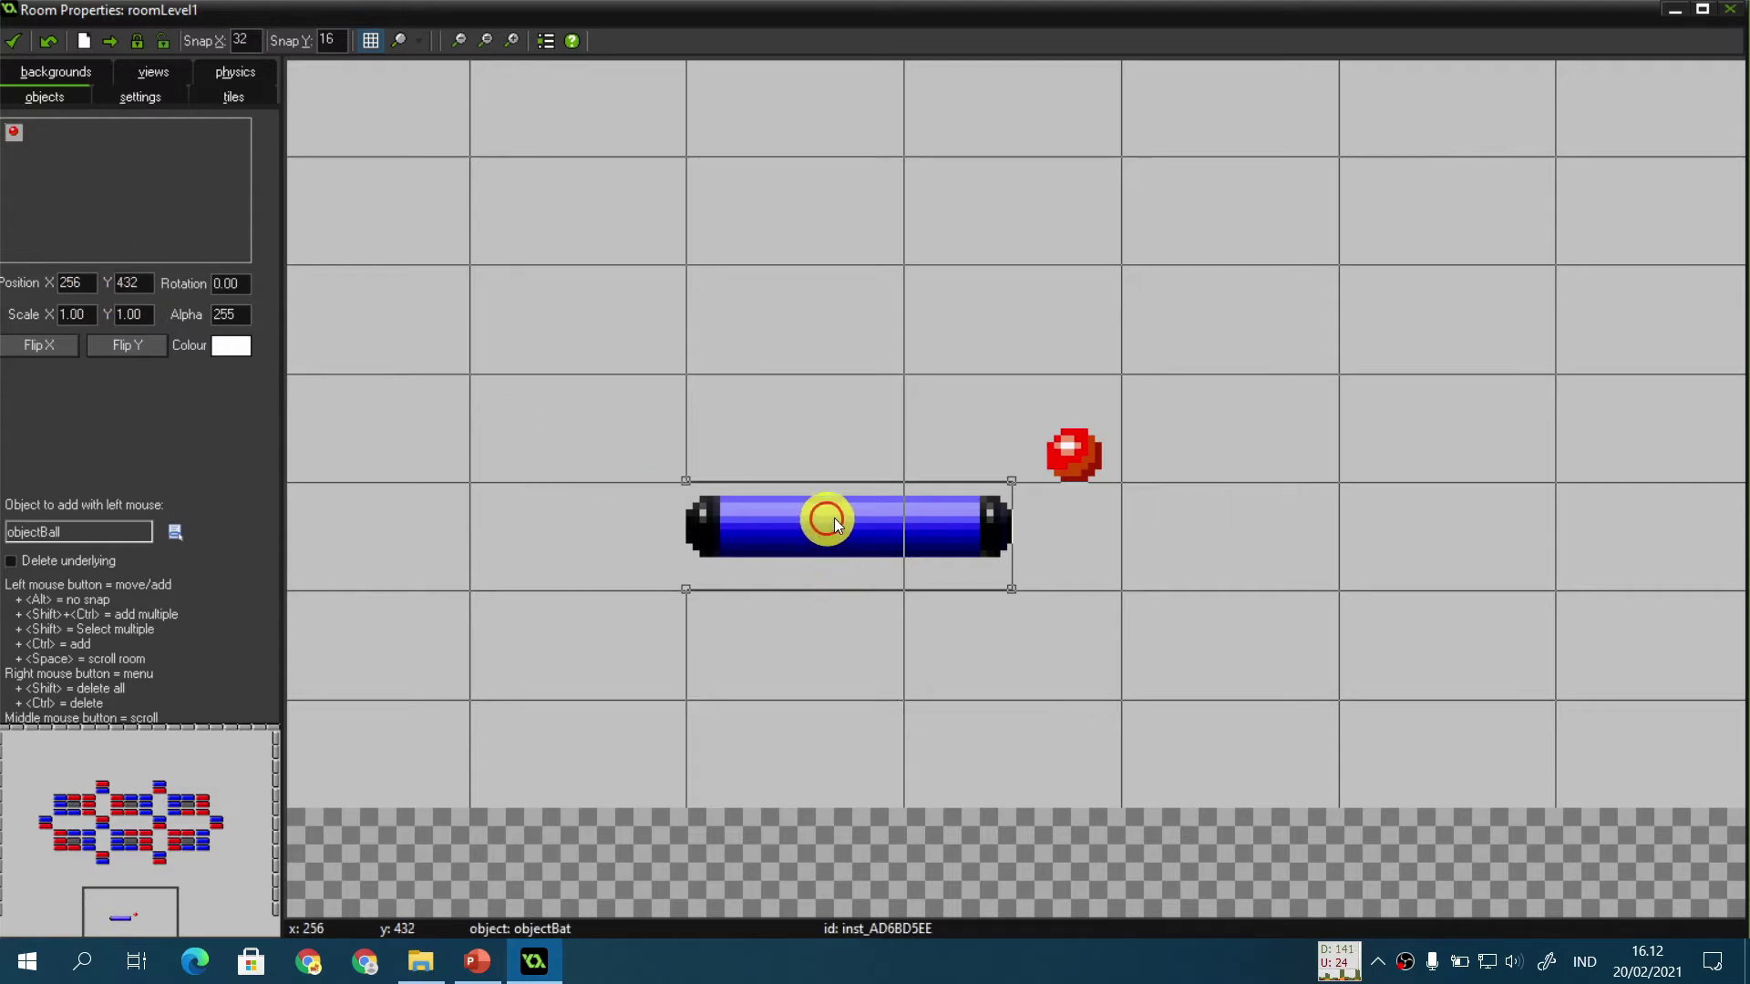
{"action": "left_click_drag", "start_coordinate": [835, 518], "coordinate": [936, 494]}
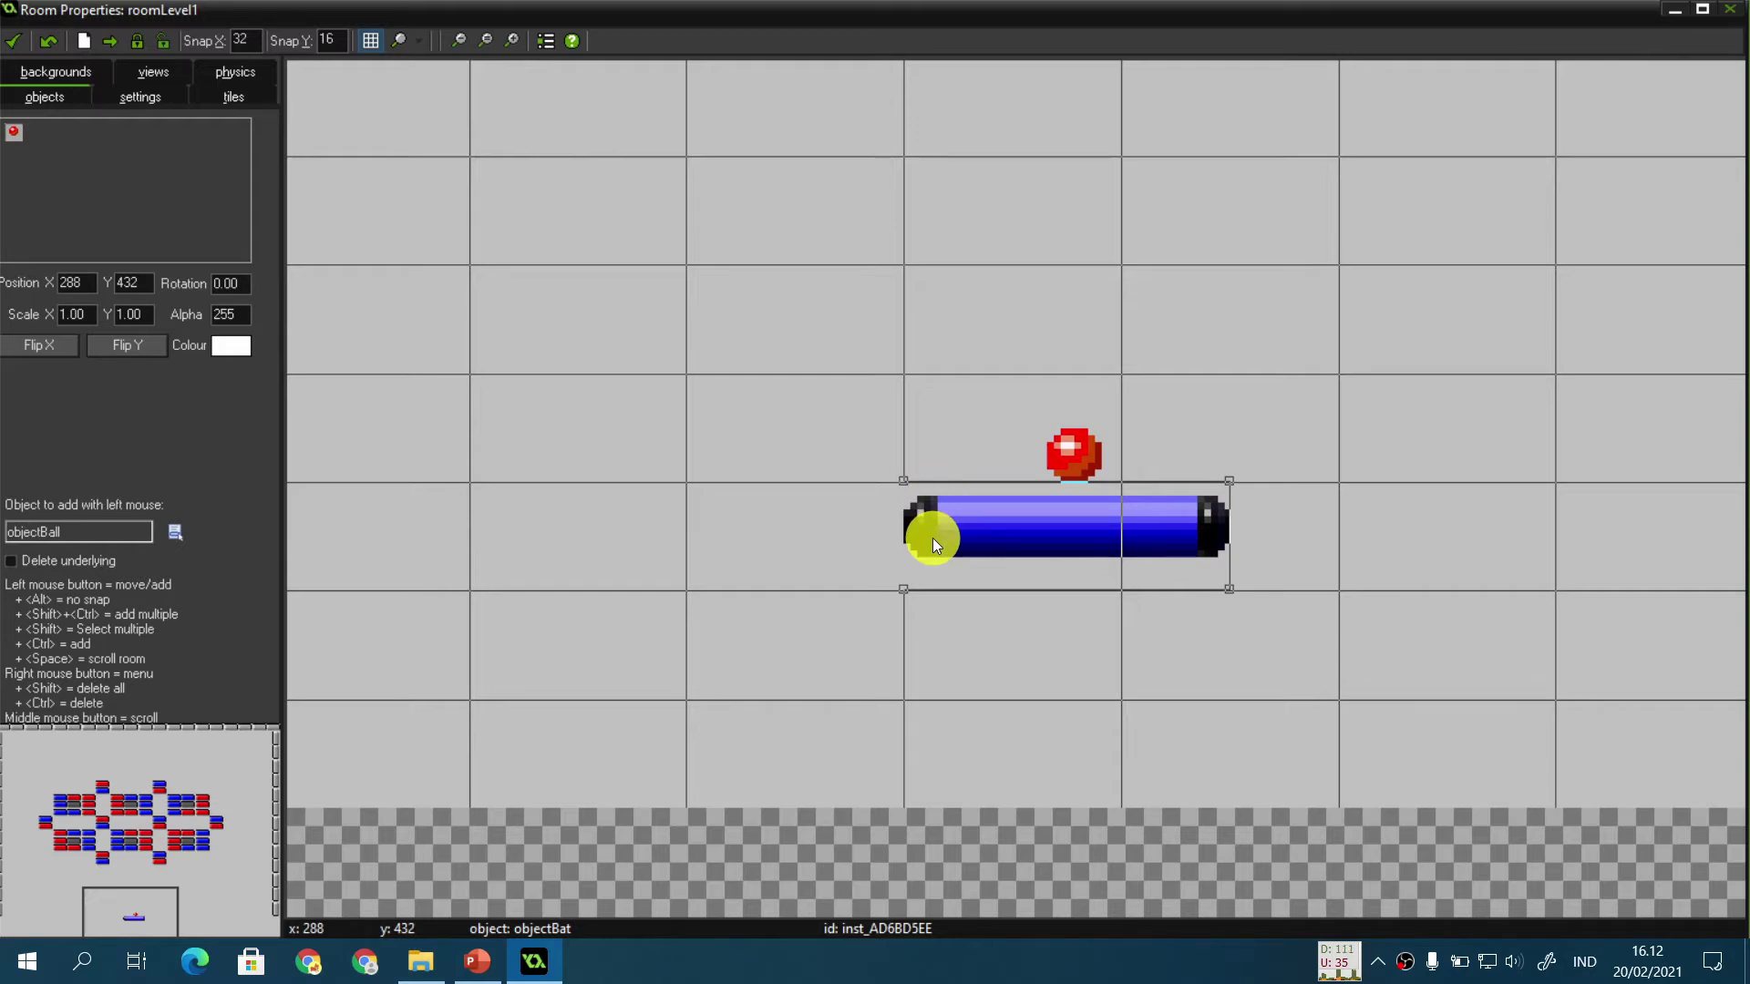
{"action": "left_click_drag", "start_coordinate": [948, 528], "coordinate": [849, 528]}
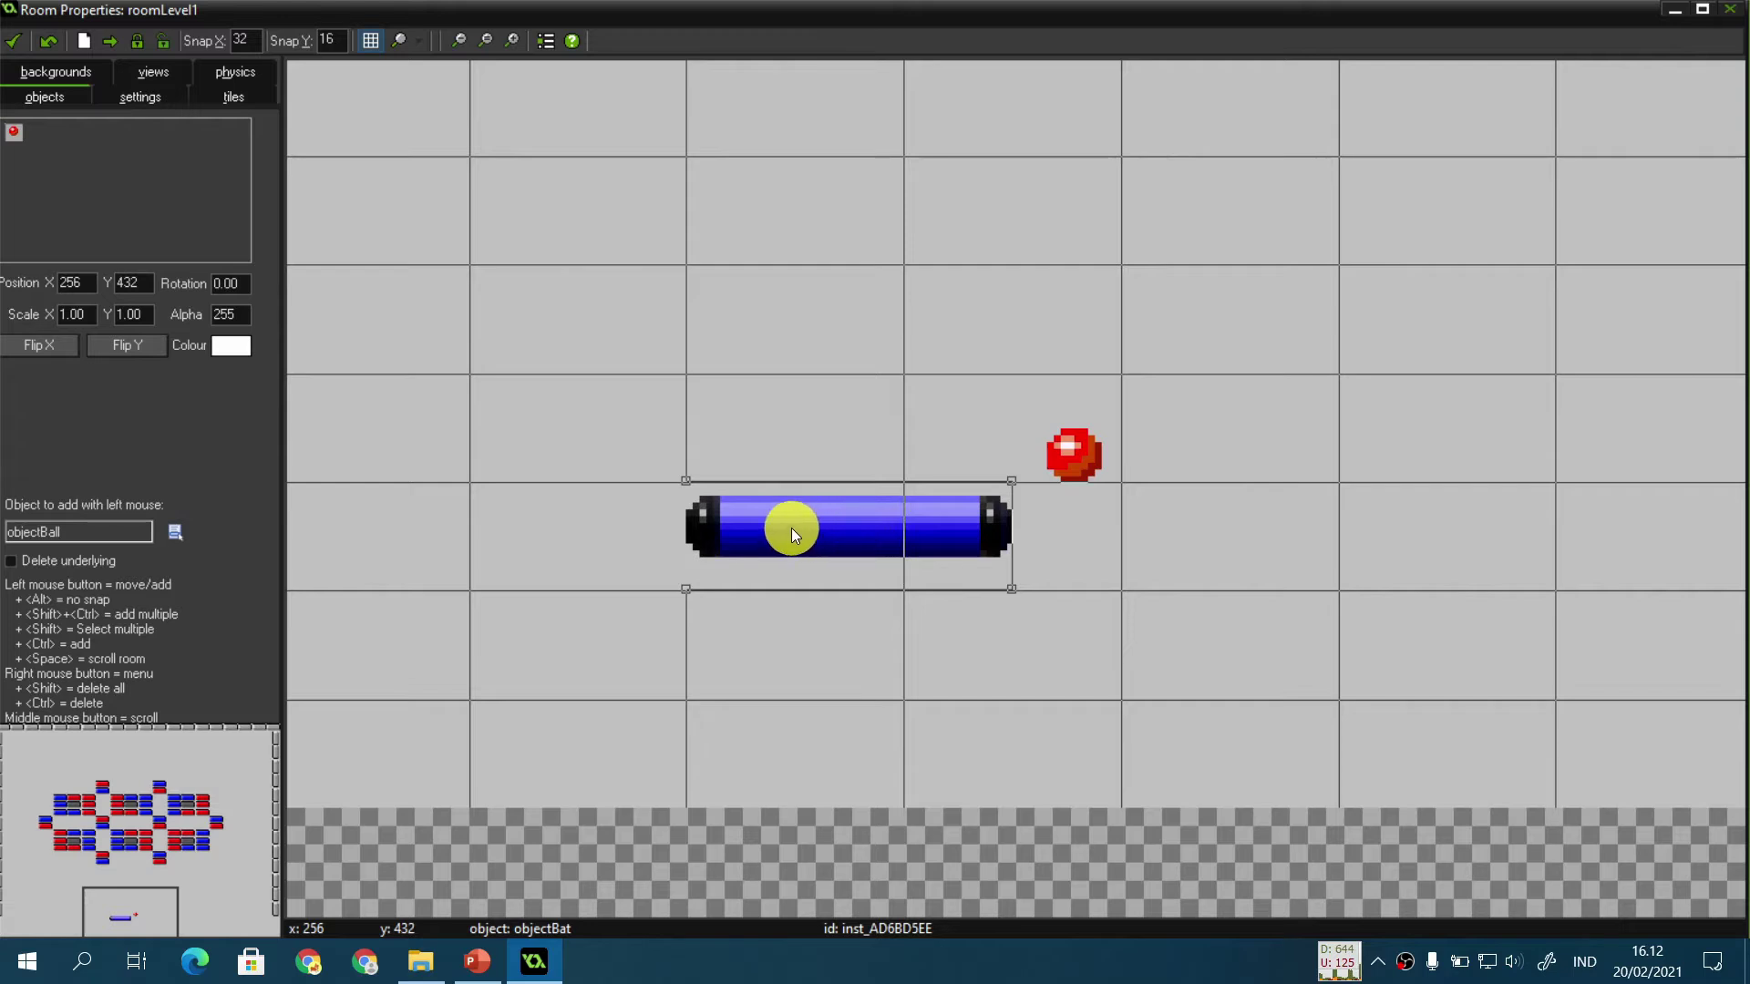
{"action": "left_click_drag", "start_coordinate": [791, 528], "coordinate": [908, 481]}
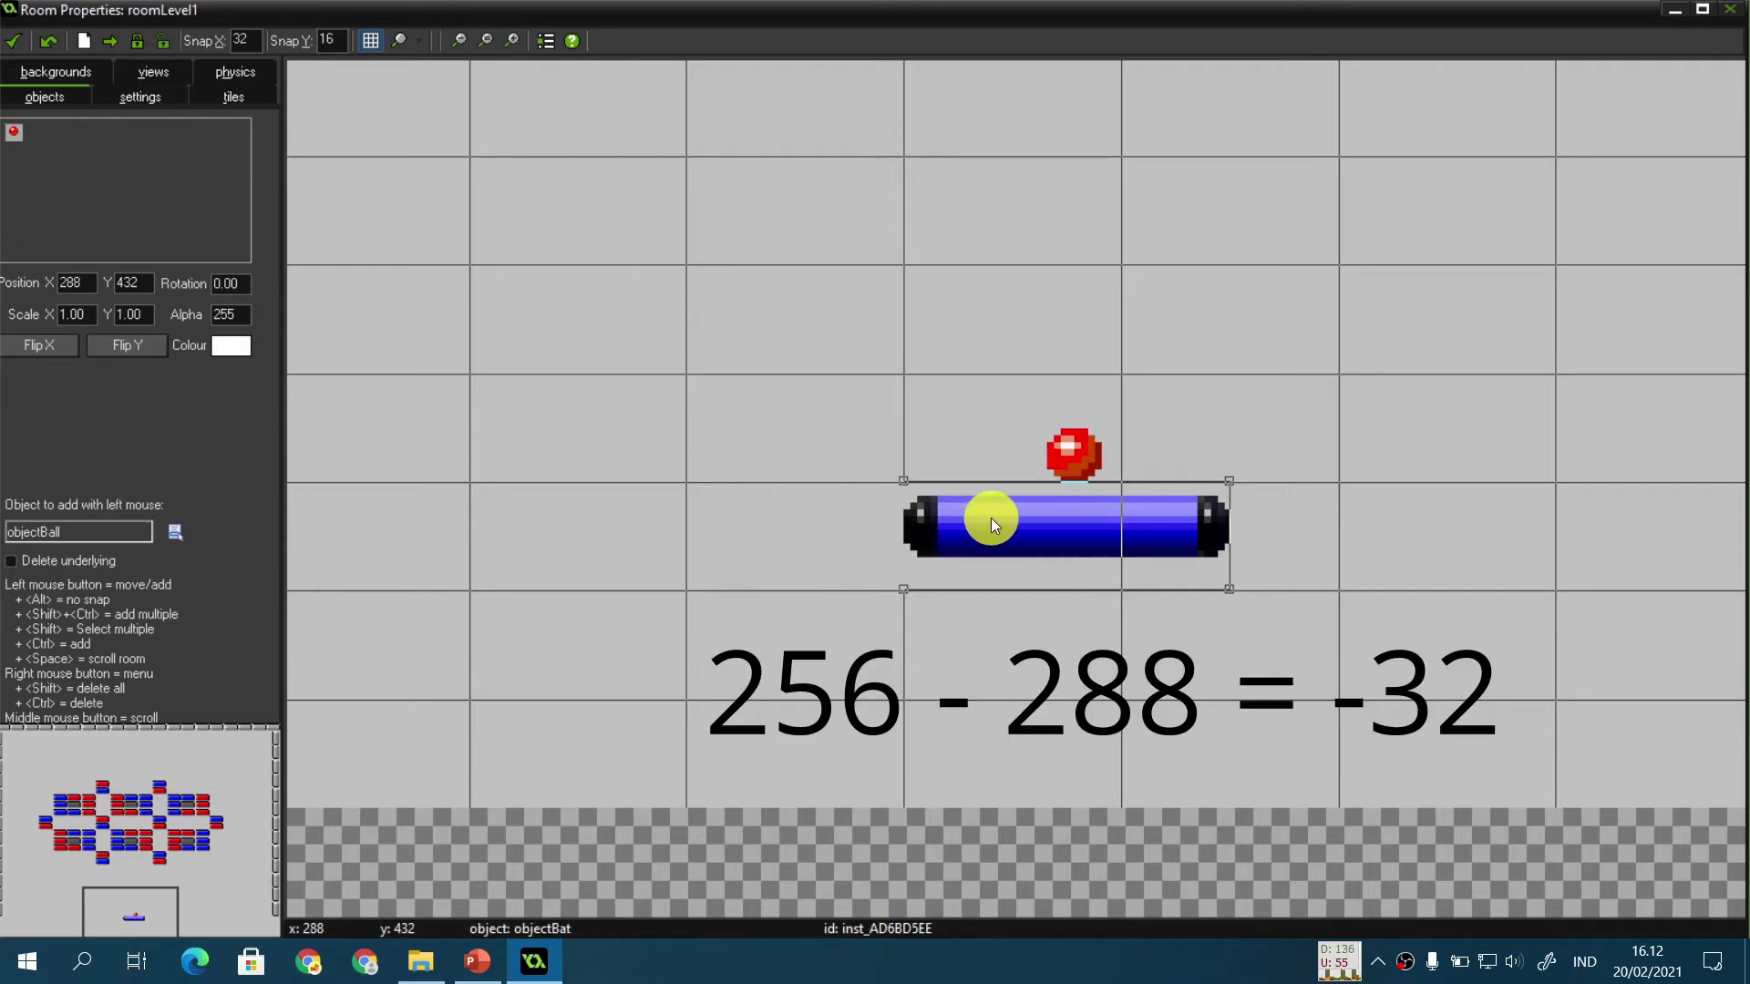
{"action": "left_click_drag", "start_coordinate": [993, 518], "coordinate": [722, 473]}
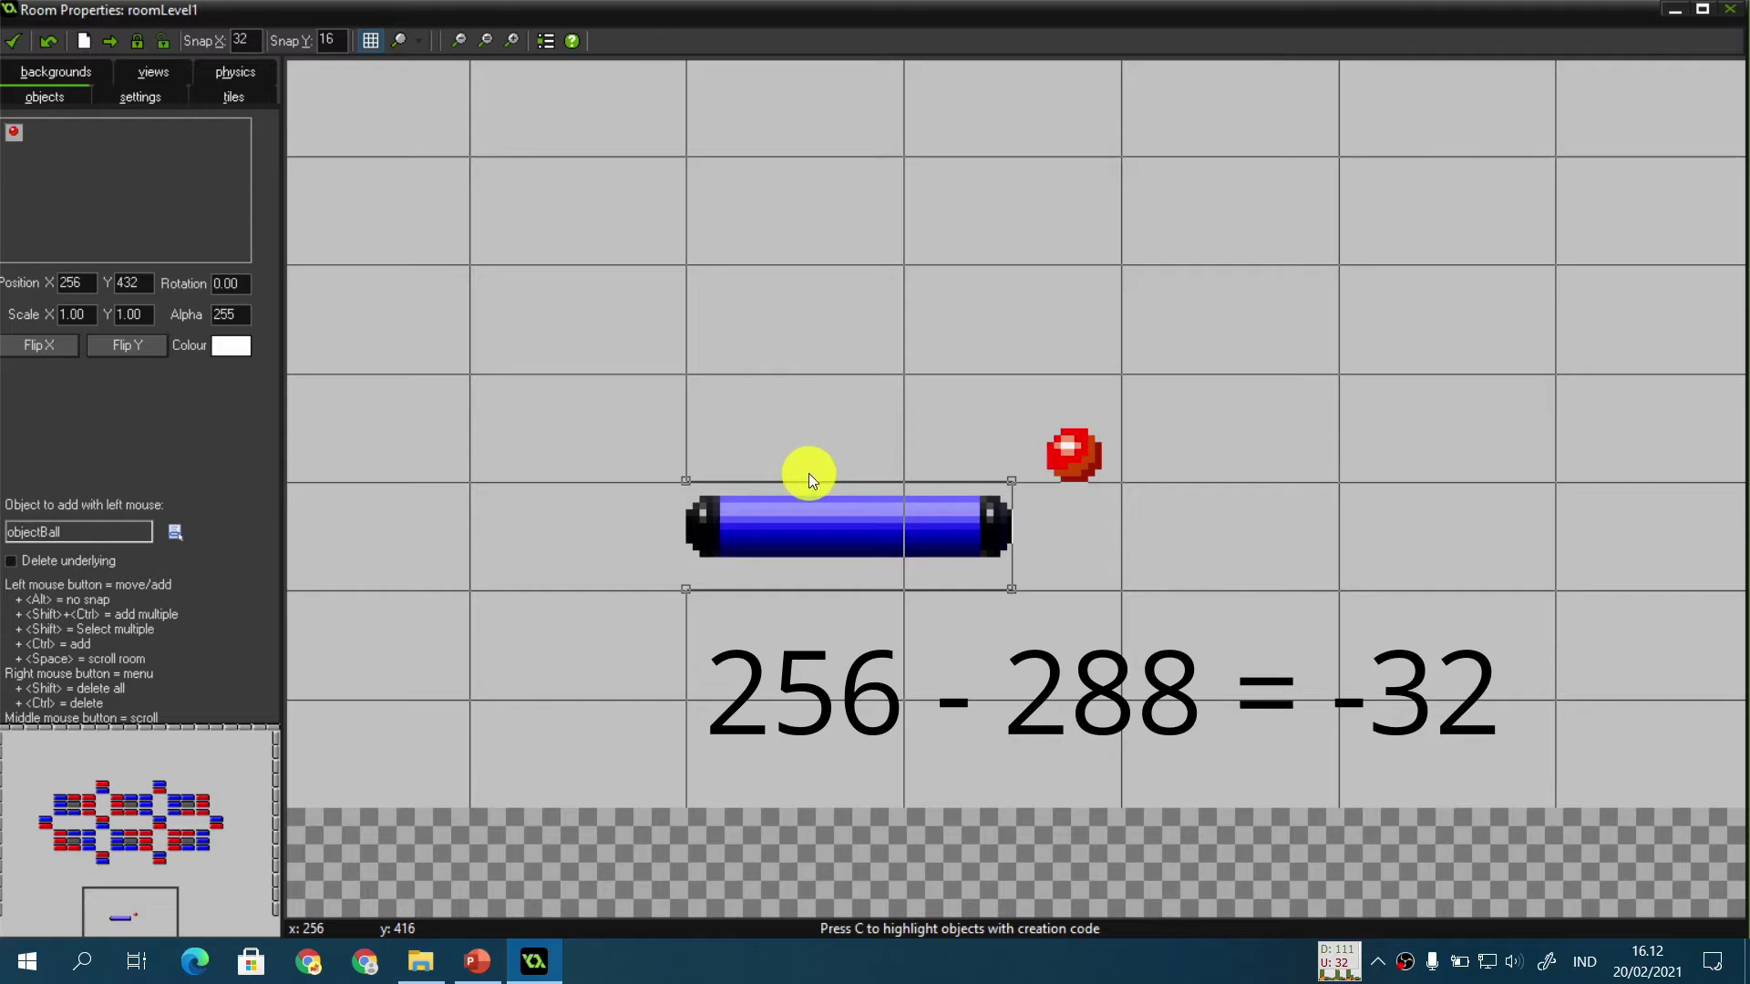
{"action": "left_click_drag", "start_coordinate": [781, 524], "coordinate": [933, 520]}
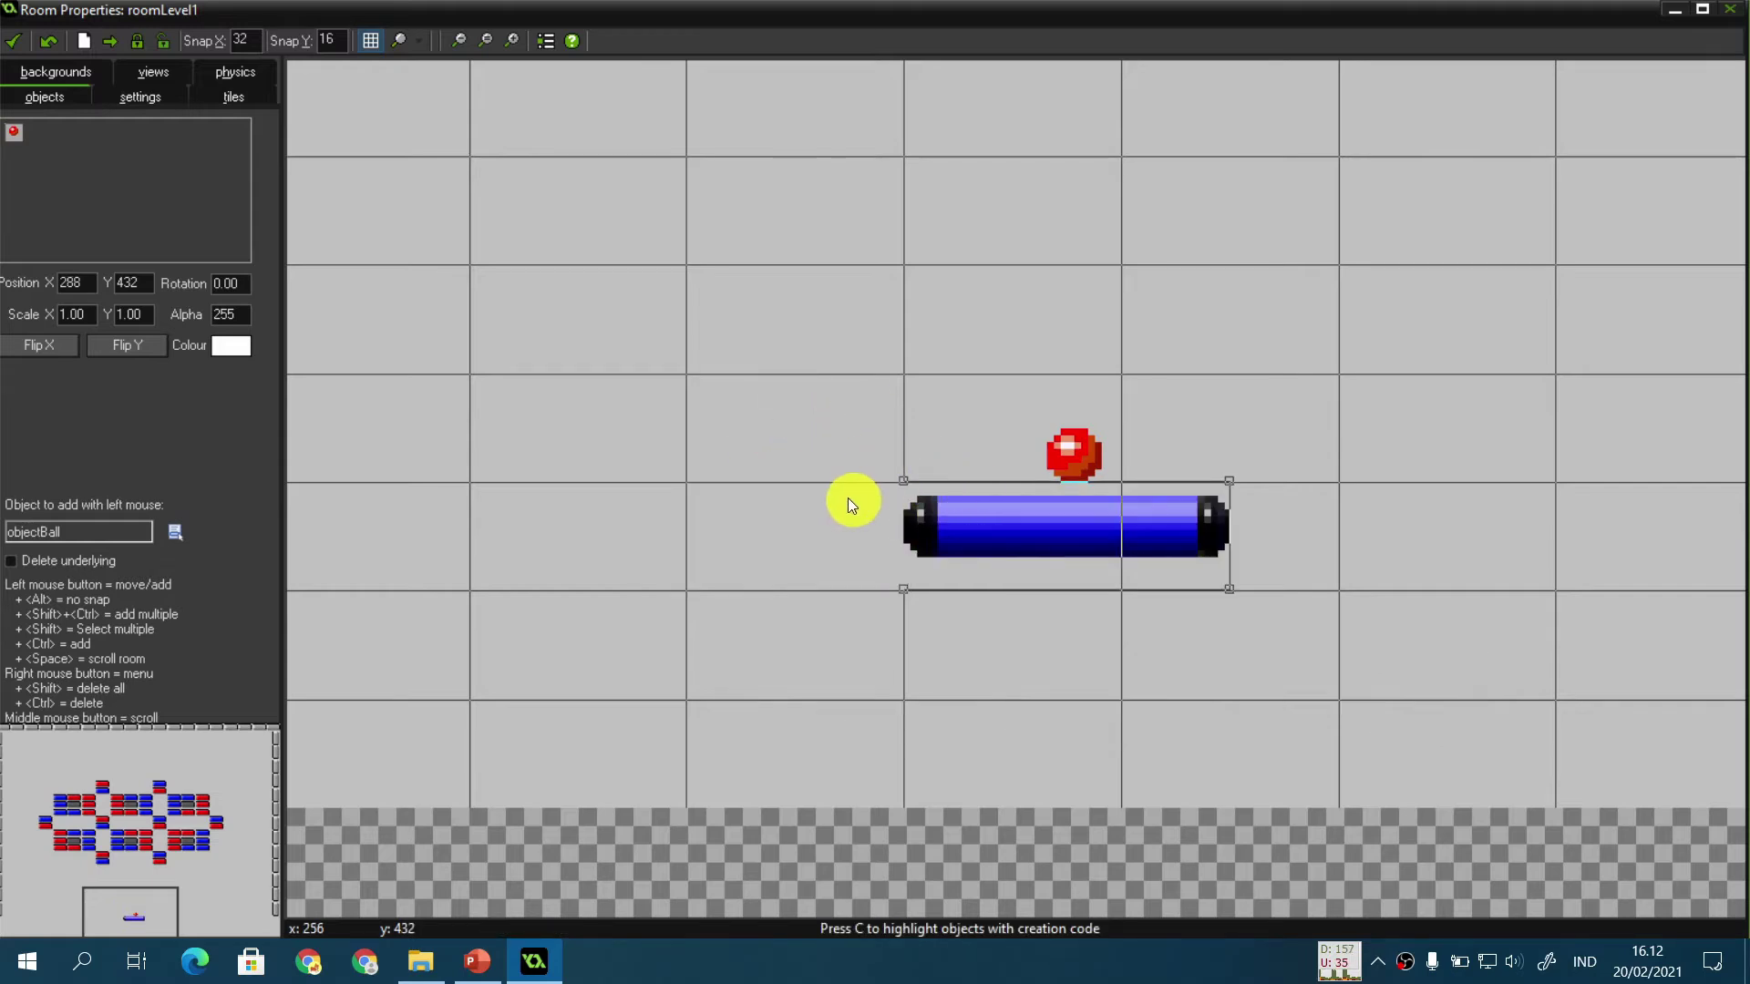
{"action": "left_click", "coordinate": [13, 40]}
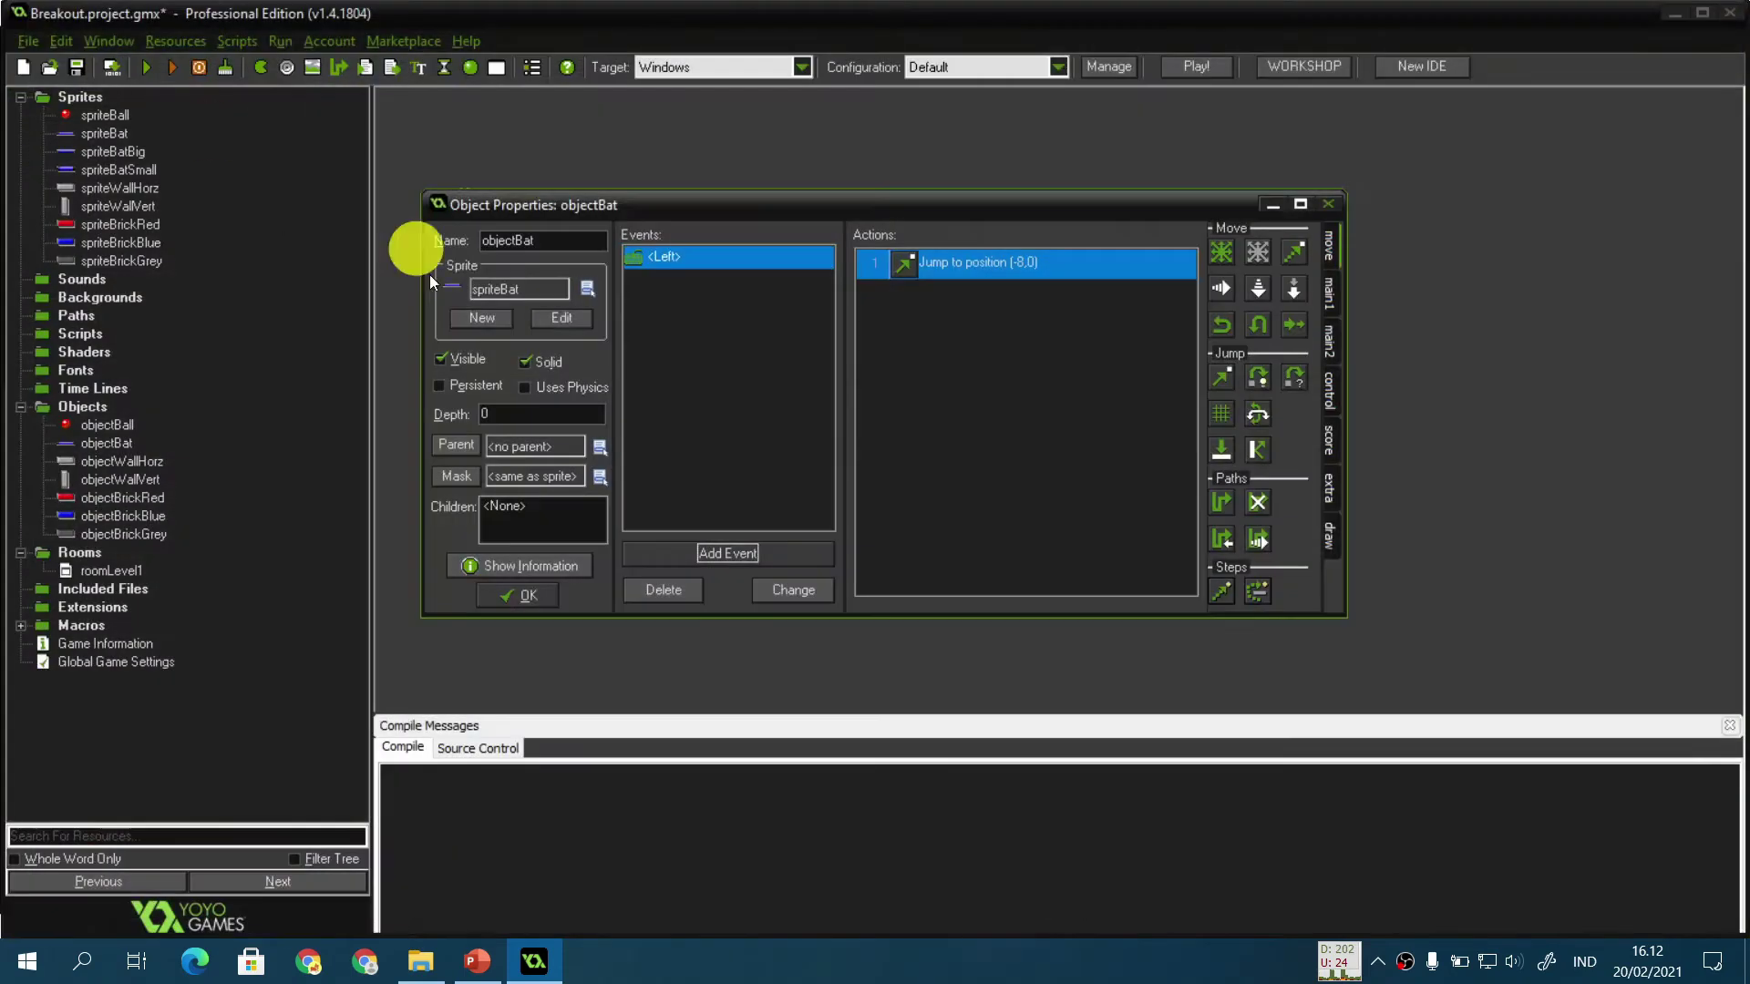
Step: Review the x, y and Relative settings of the Jump to Position action in objectBat's Left event
{"action": "double_click", "coordinate": [972, 262]}
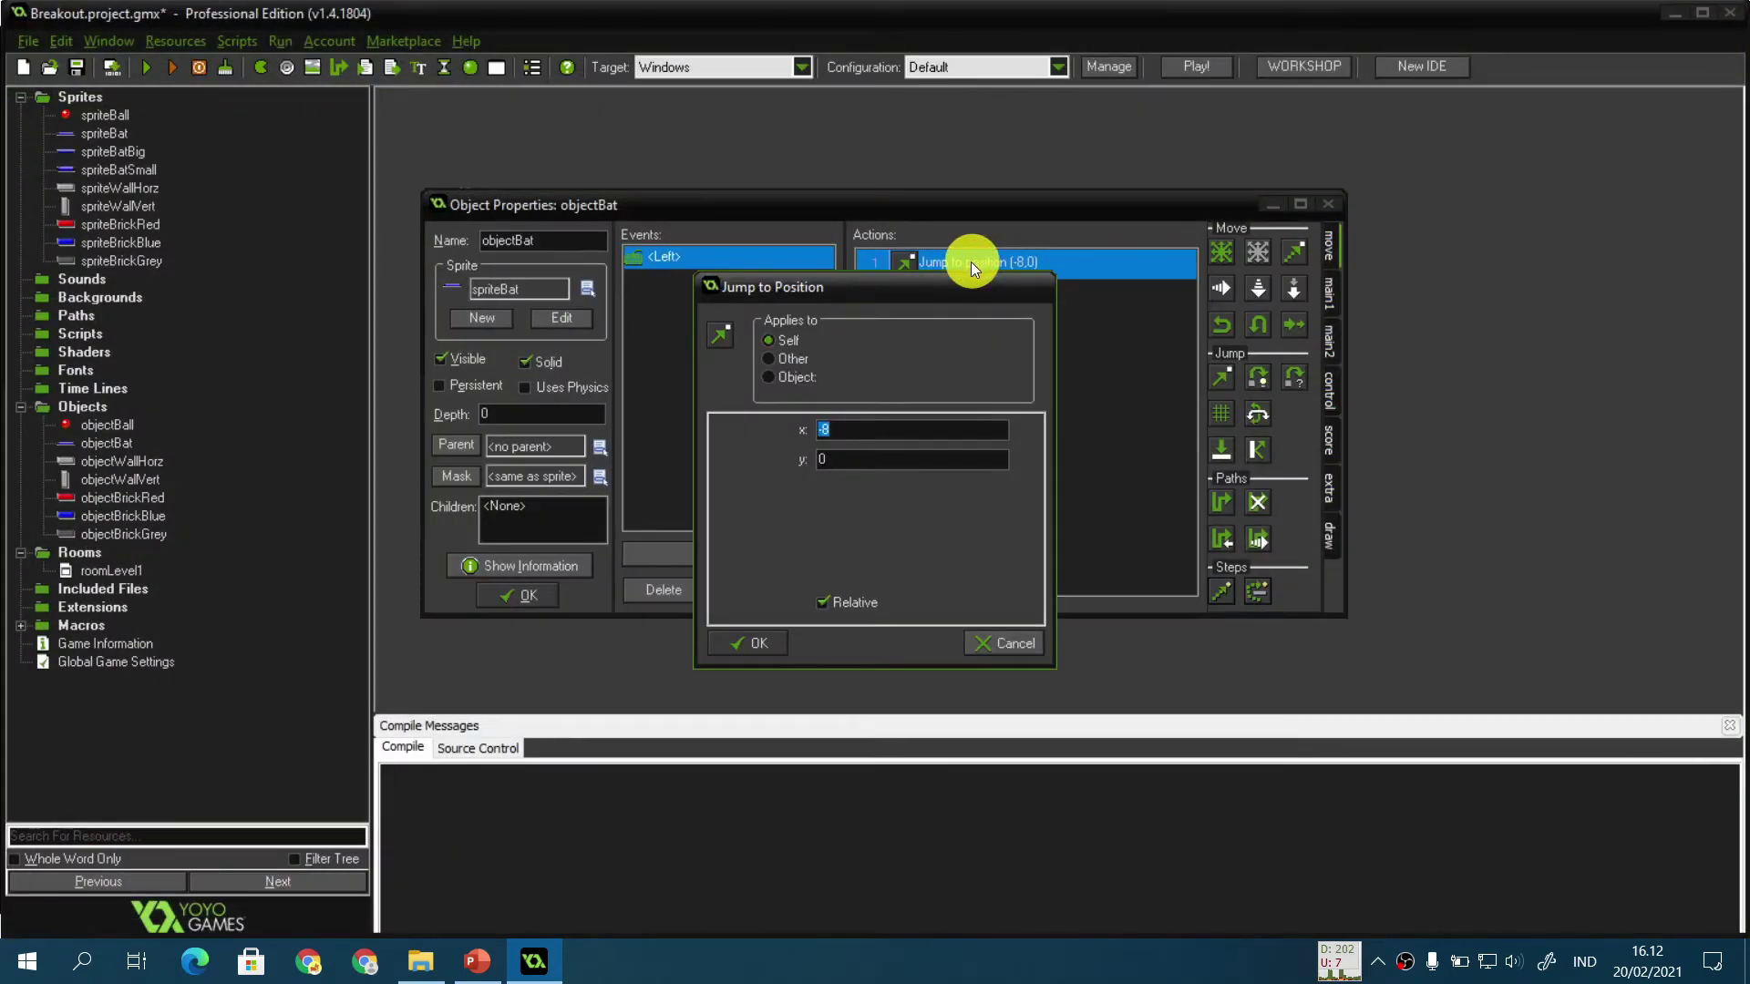
{"action": "left_click", "coordinate": [906, 428]}
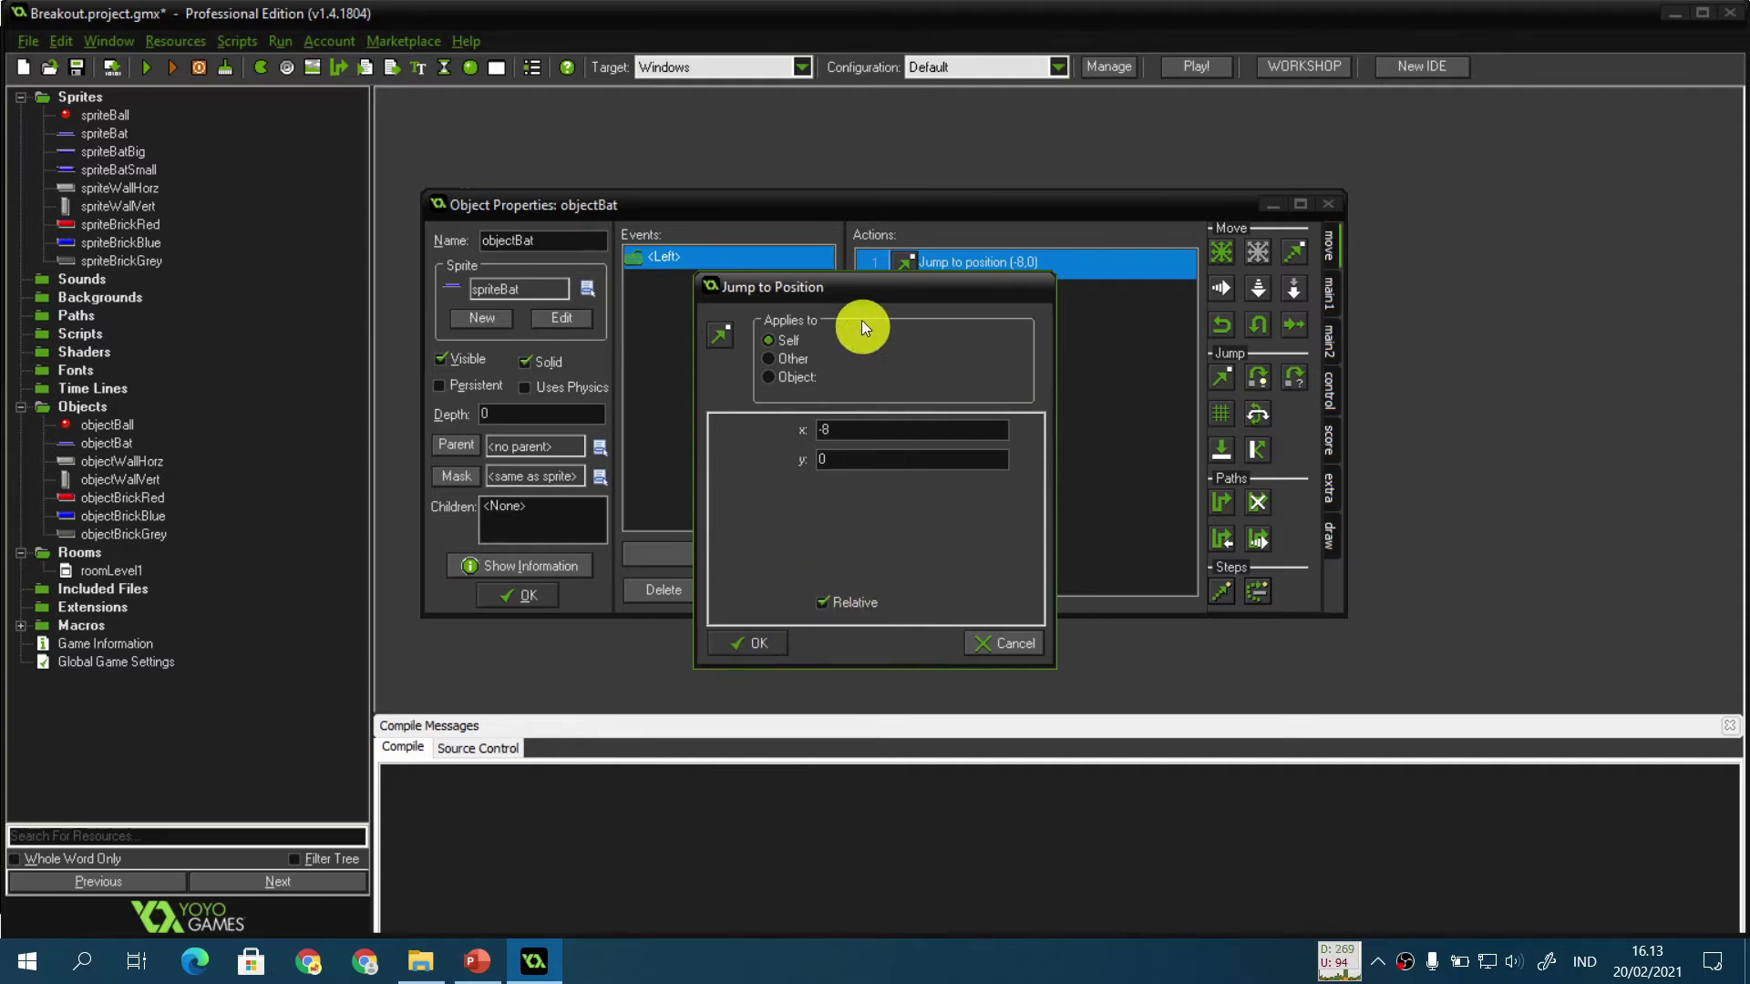
{"action": "left_click_drag", "start_coordinate": [848, 293], "coordinate": [846, 344]}
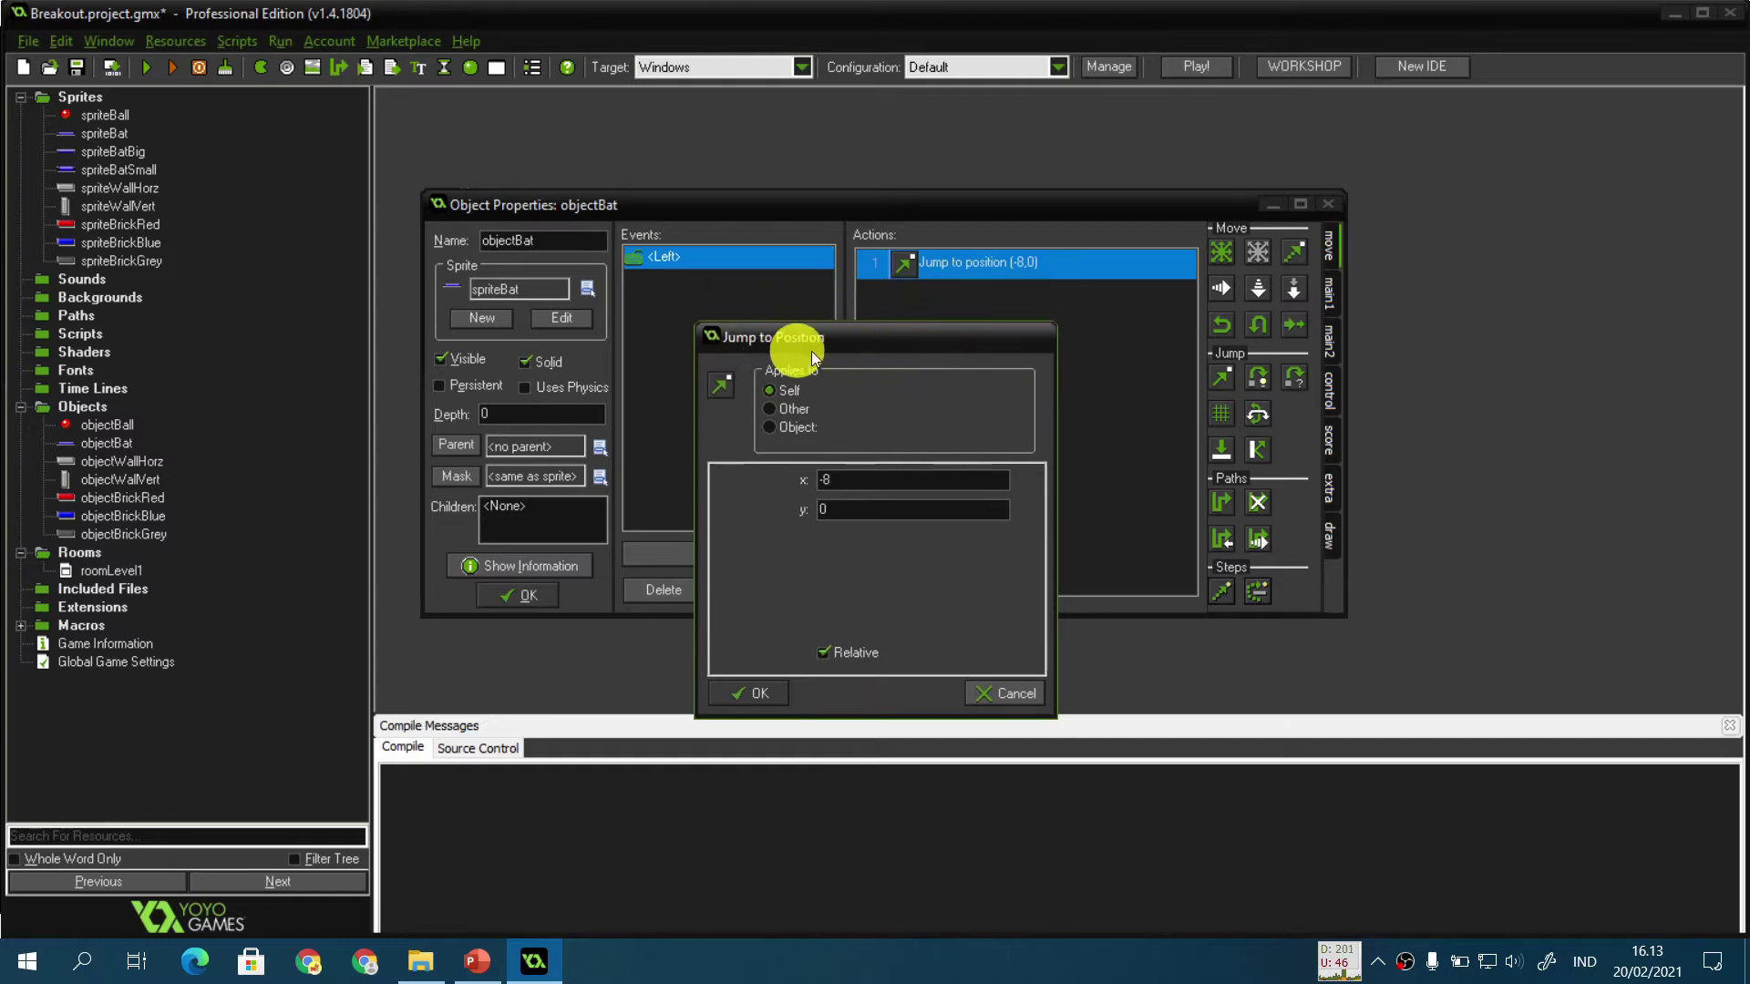
{"action": "left_click", "coordinate": [758, 695]}
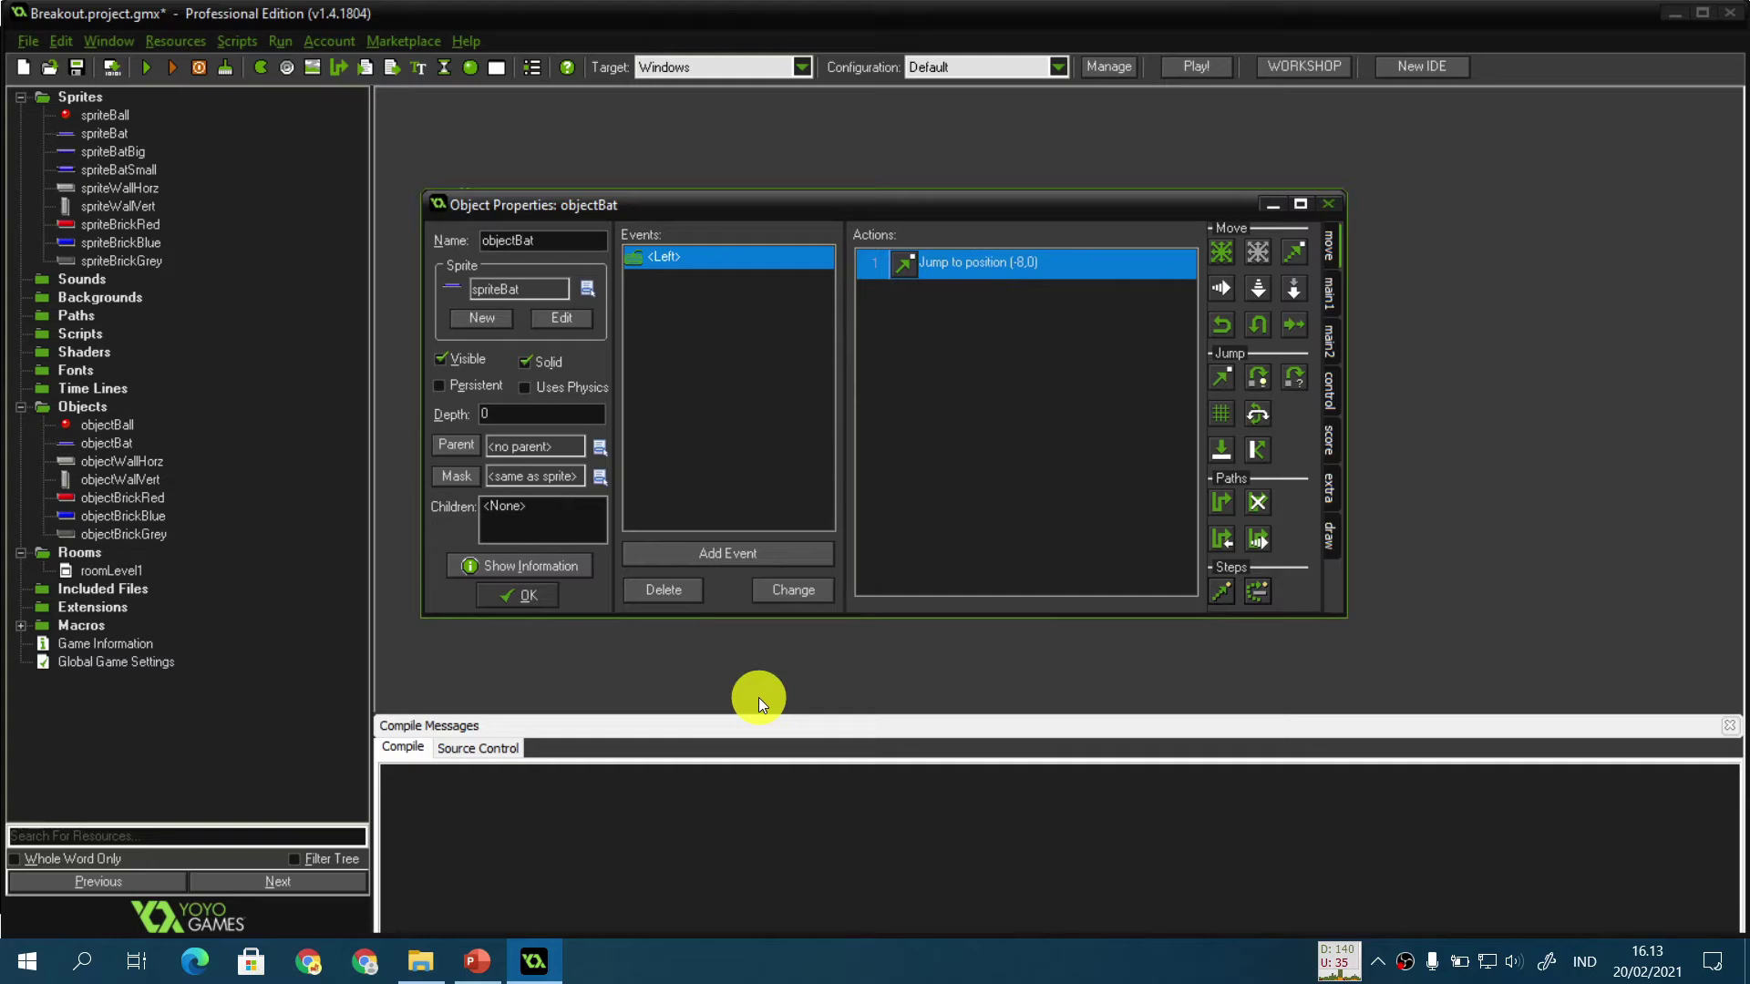
Step: Run the game and test moving the bat to the left
{"action": "key", "text": "F5"}
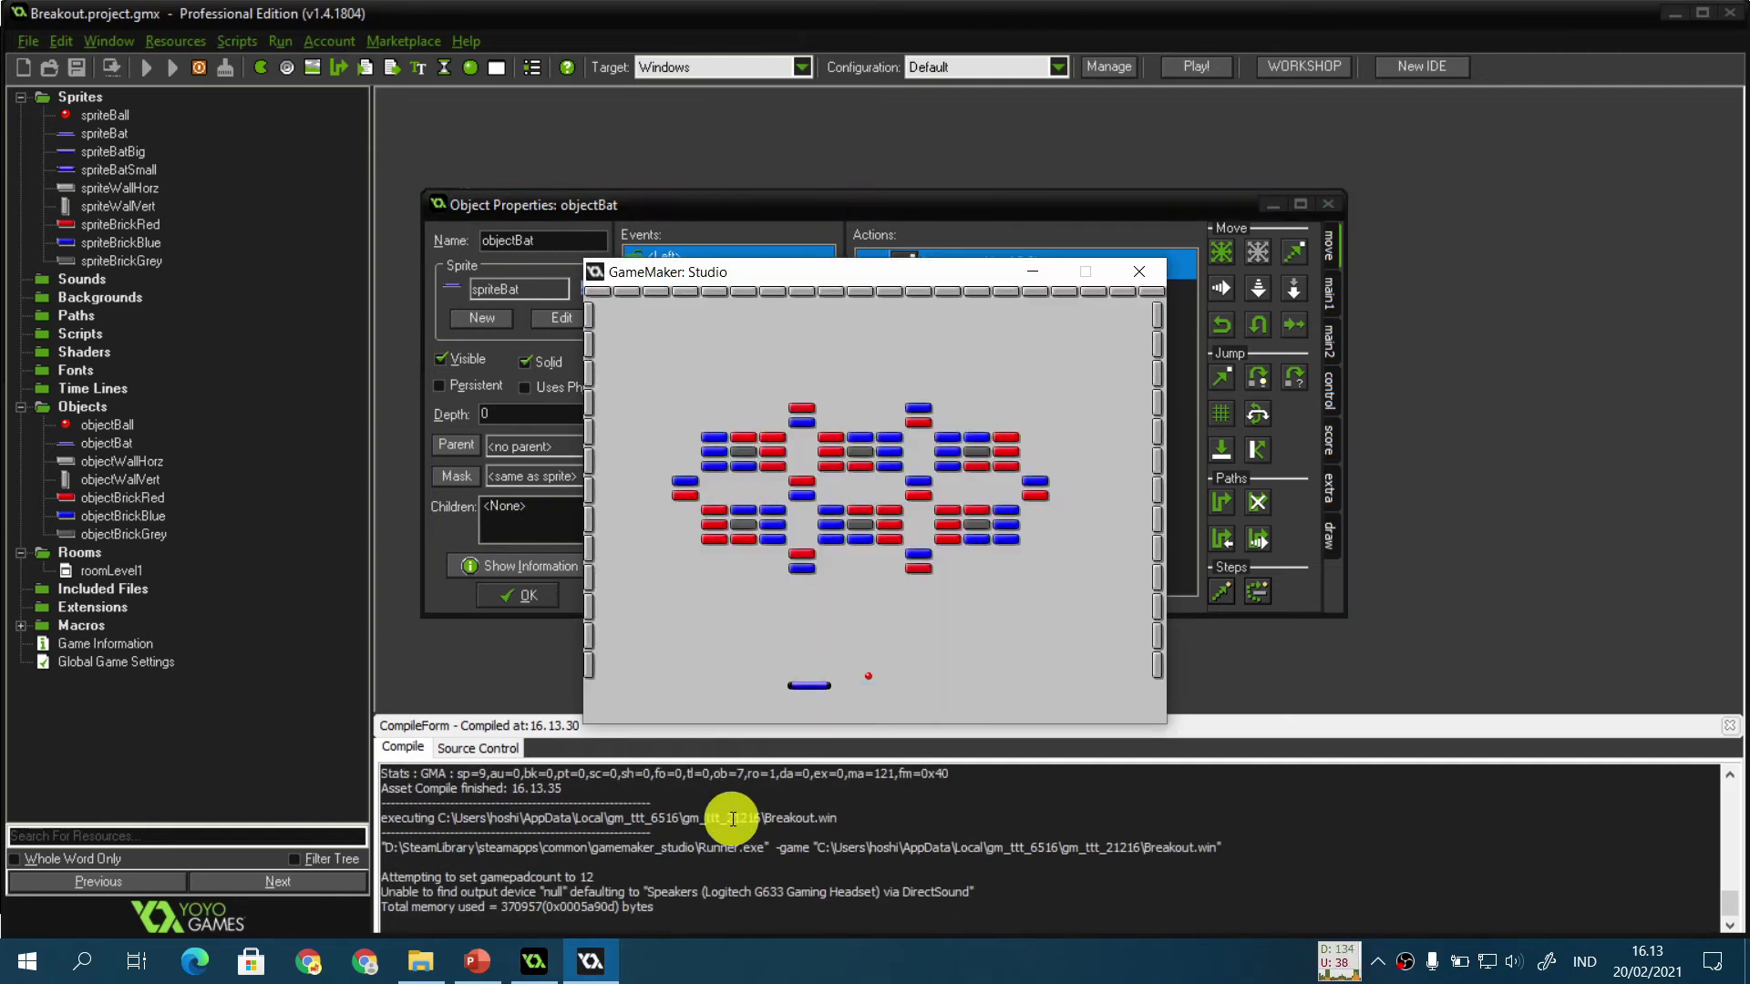
{"action": "key", "text": "Left"}
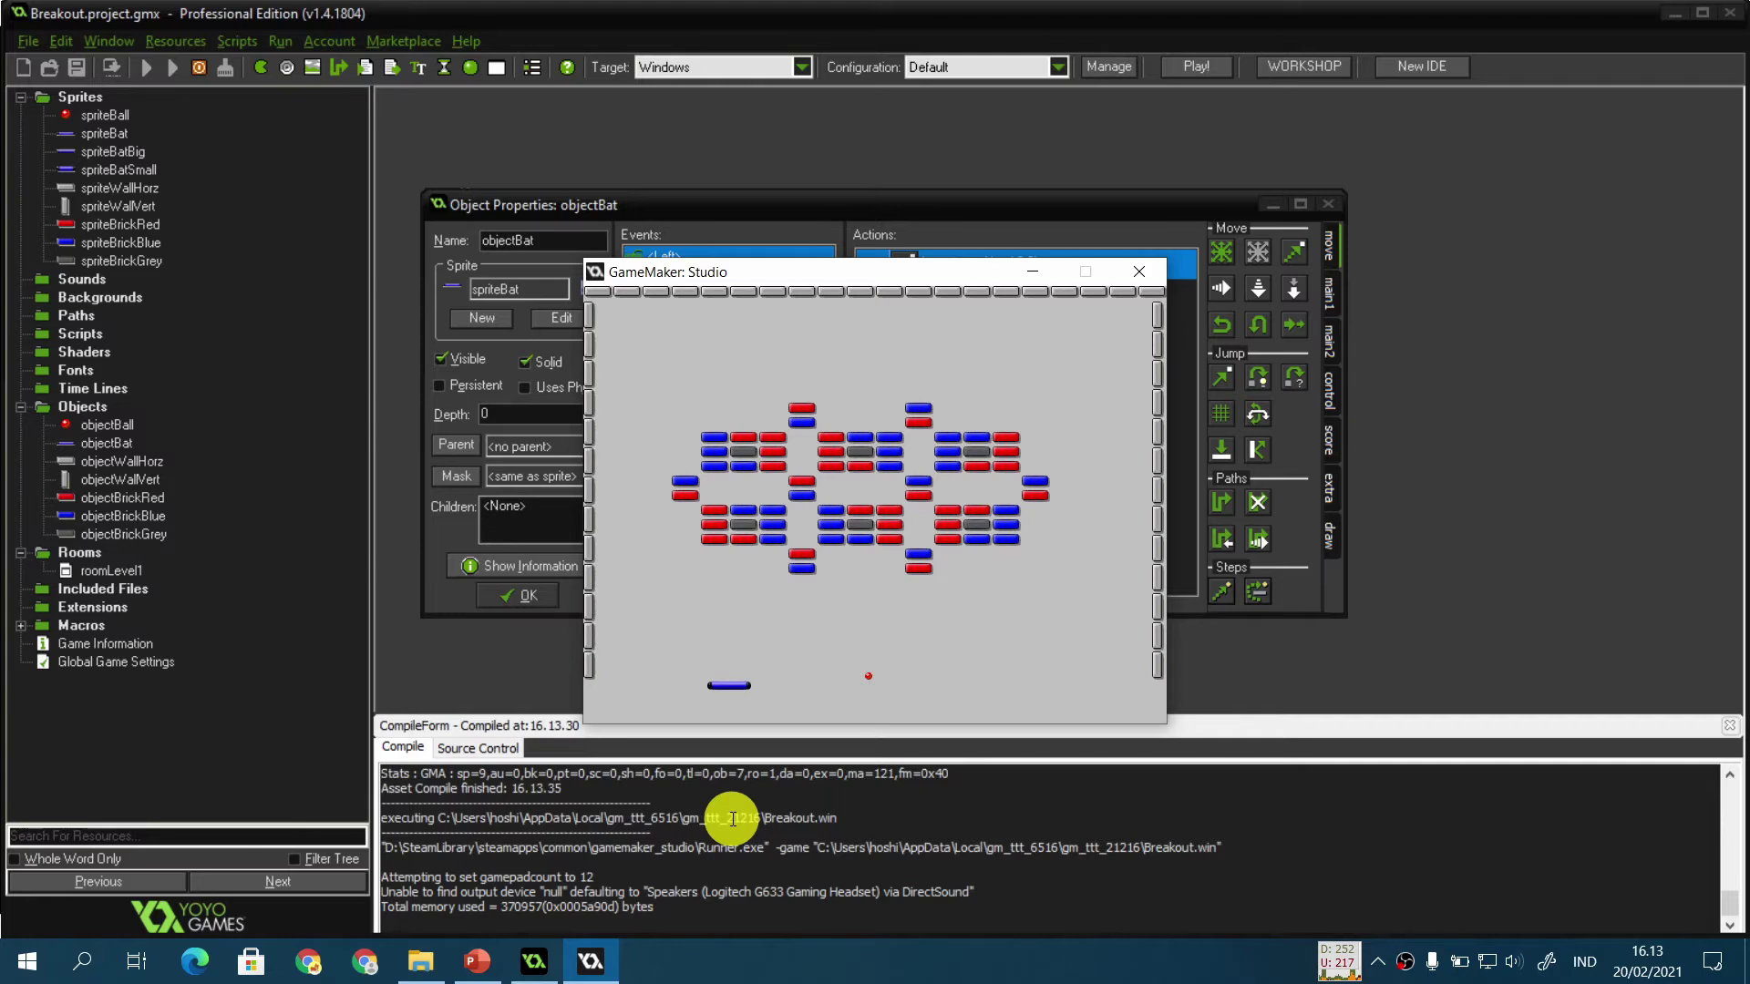
Step: Keep moving the bat left past the room's edge in the running game, then close the game
{"action": "key", "text": "Left"}
{"action": "key", "text": "Left"}
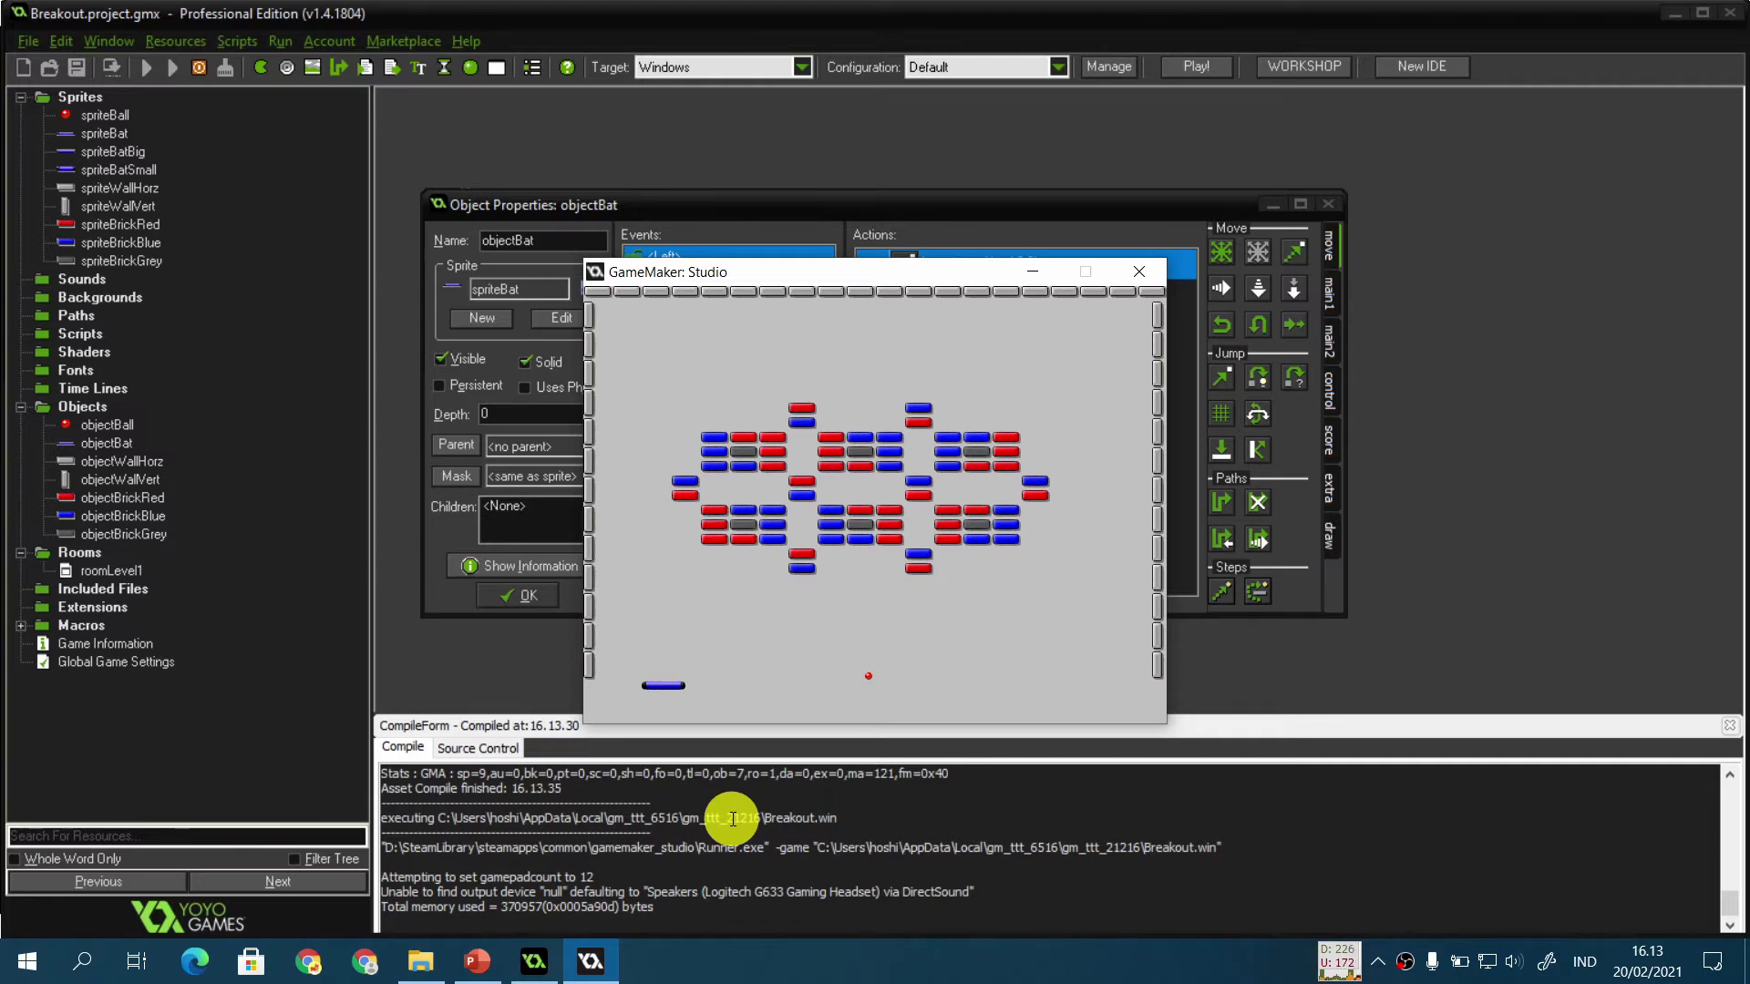
{"action": "key", "text": "Left"}
{"action": "left_click_drag", "start_coordinate": [742, 266], "coordinate": [749, 338]}
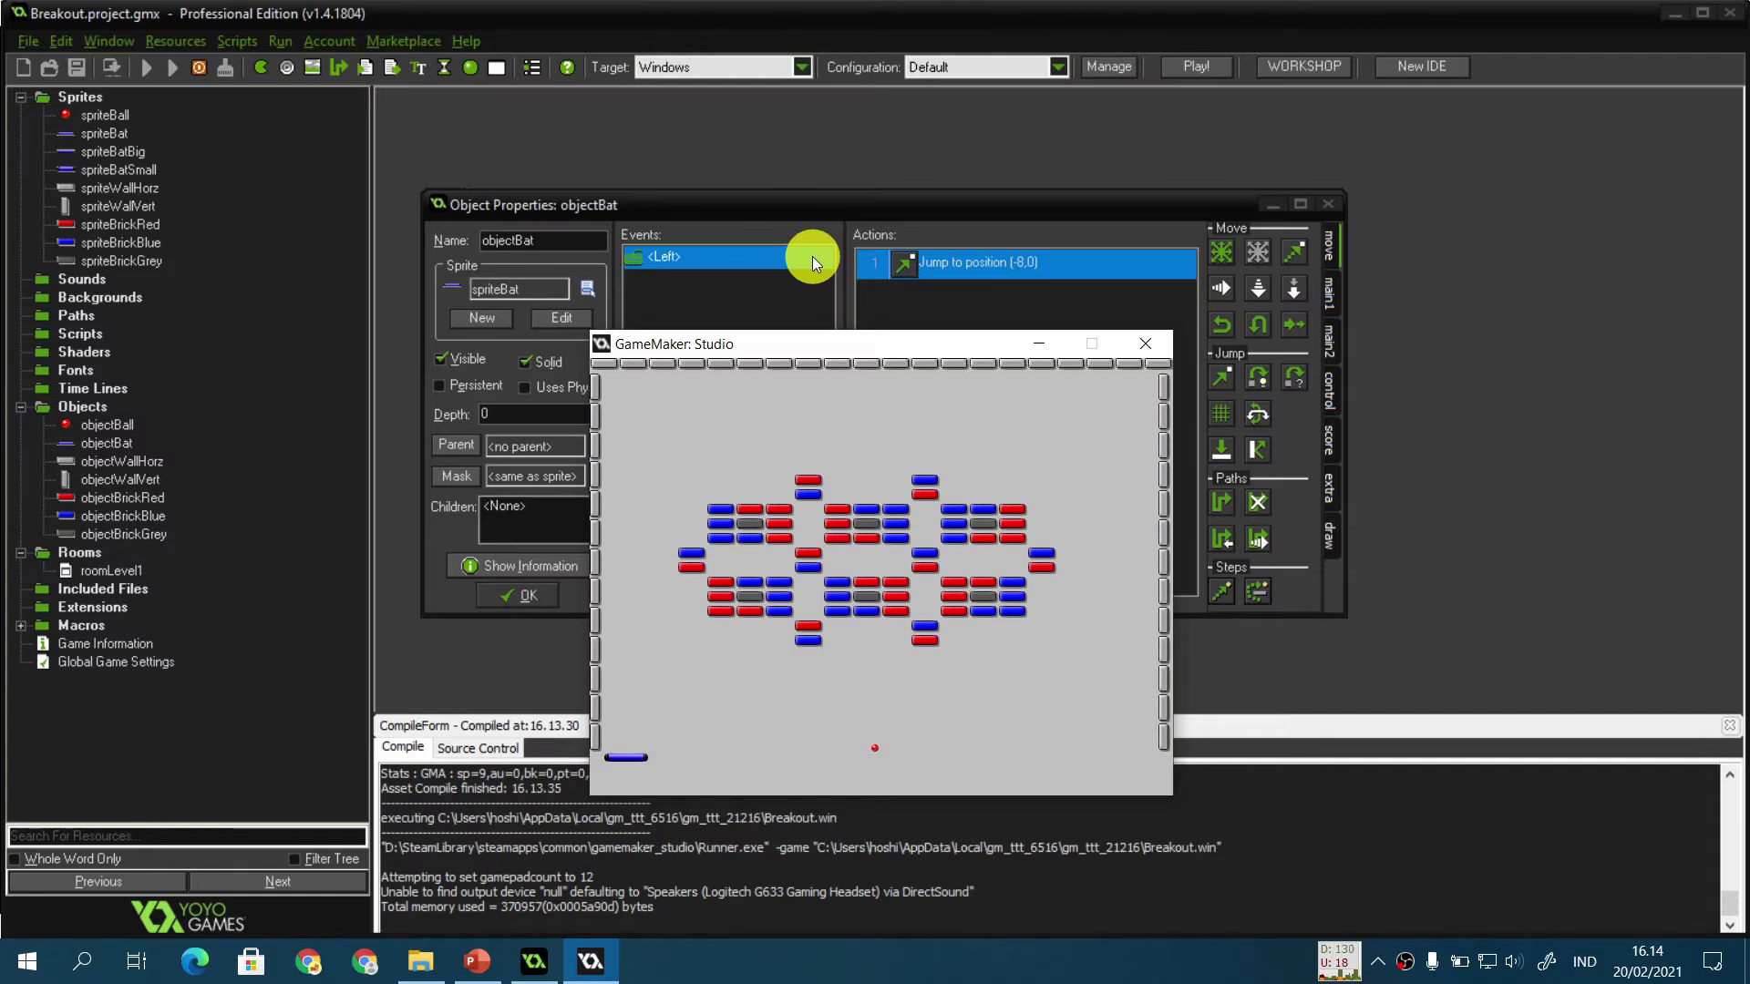
{"action": "key", "text": "Left"}
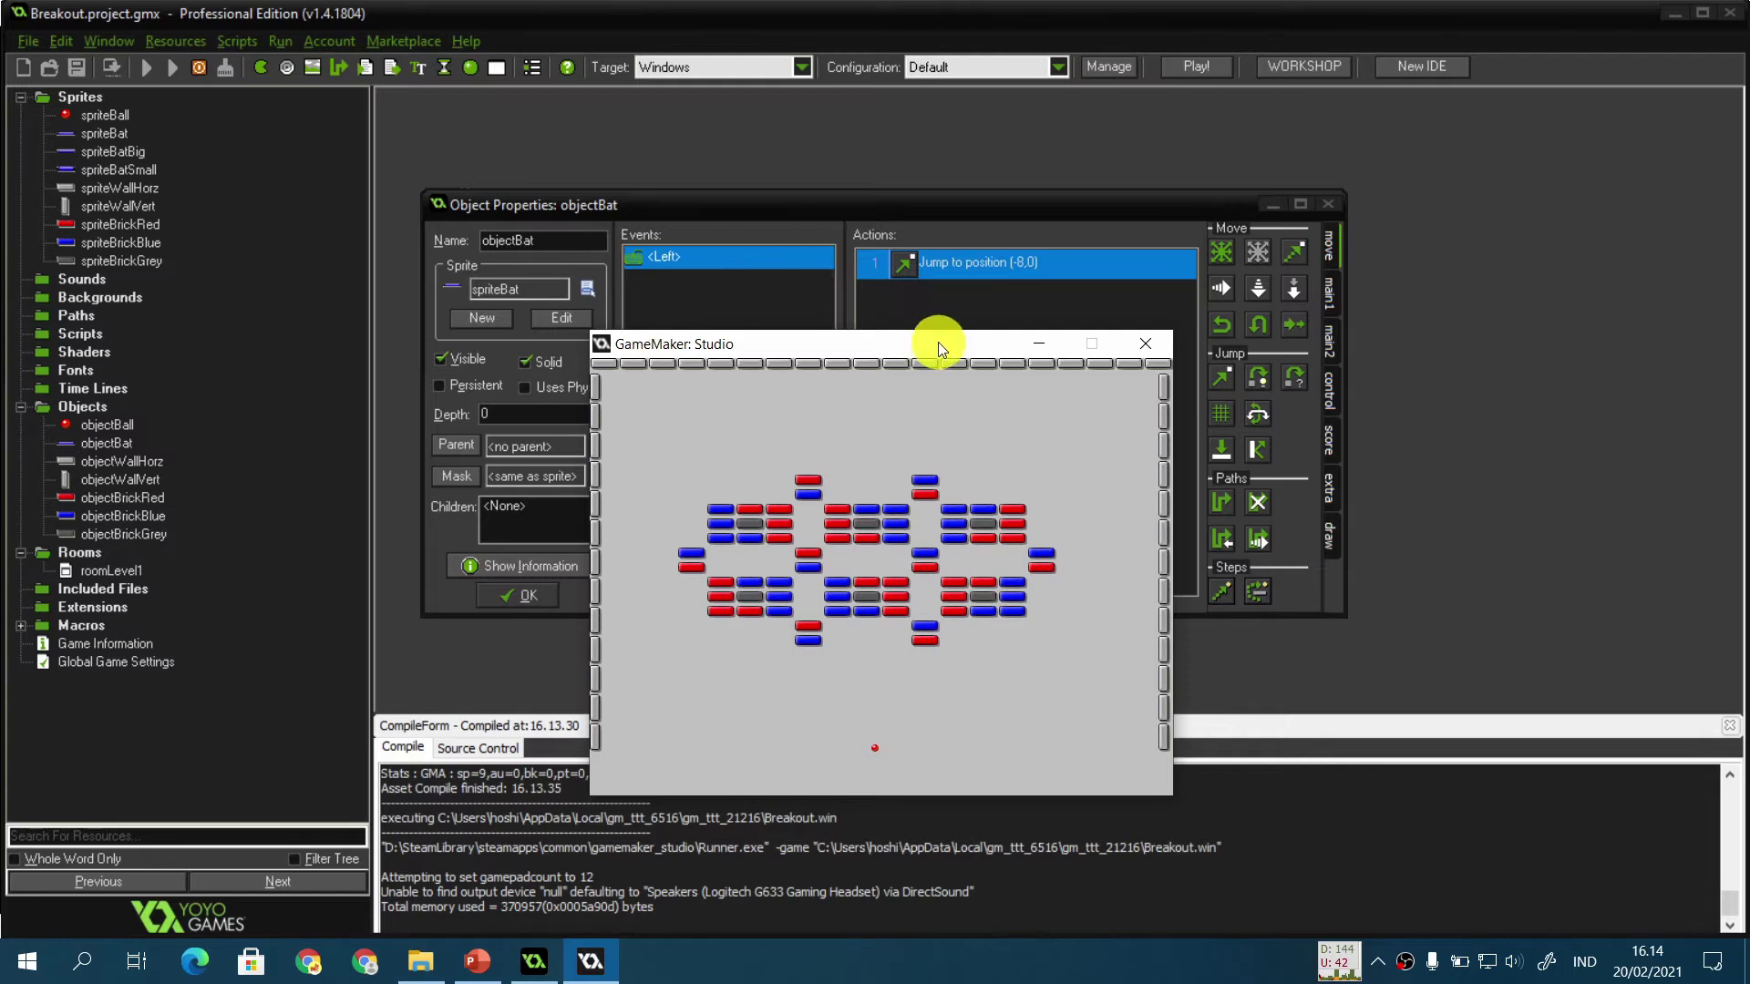
{"action": "left_click", "coordinate": [1145, 346]}
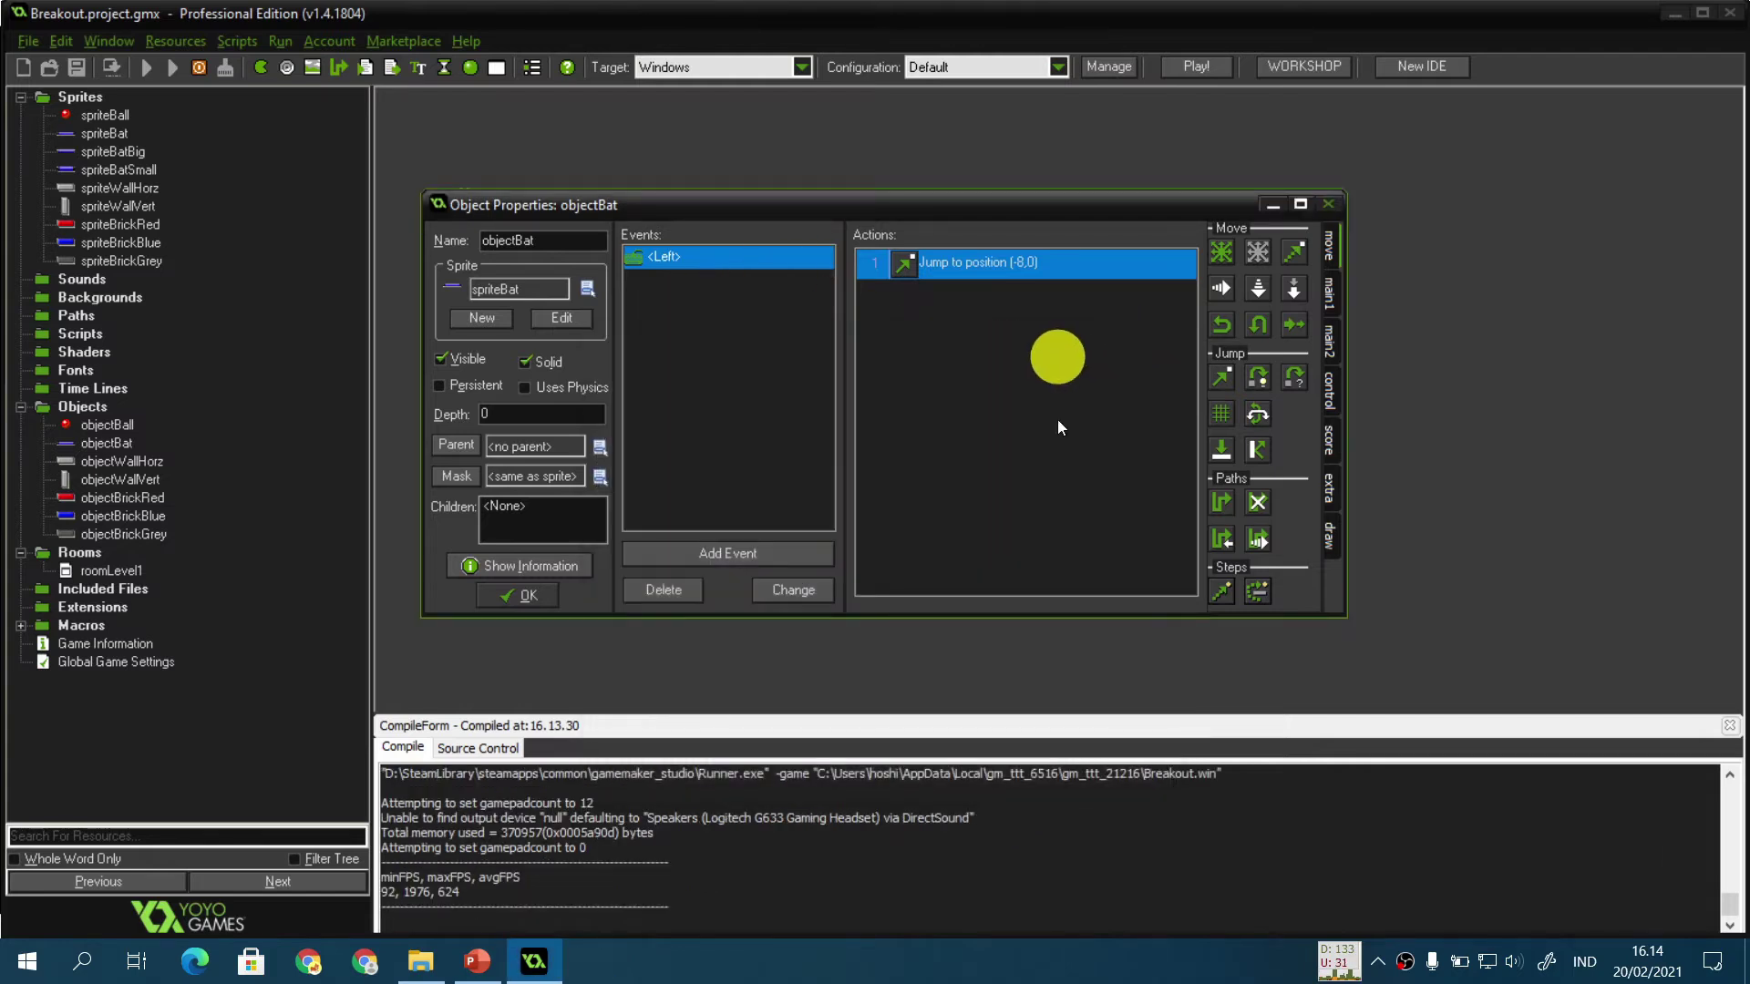
Step: Open roomLevel1 and add an objectWallVert instance at X 0, Y 432 to extend the left wall
{"action": "double_click", "coordinate": [136, 572]}
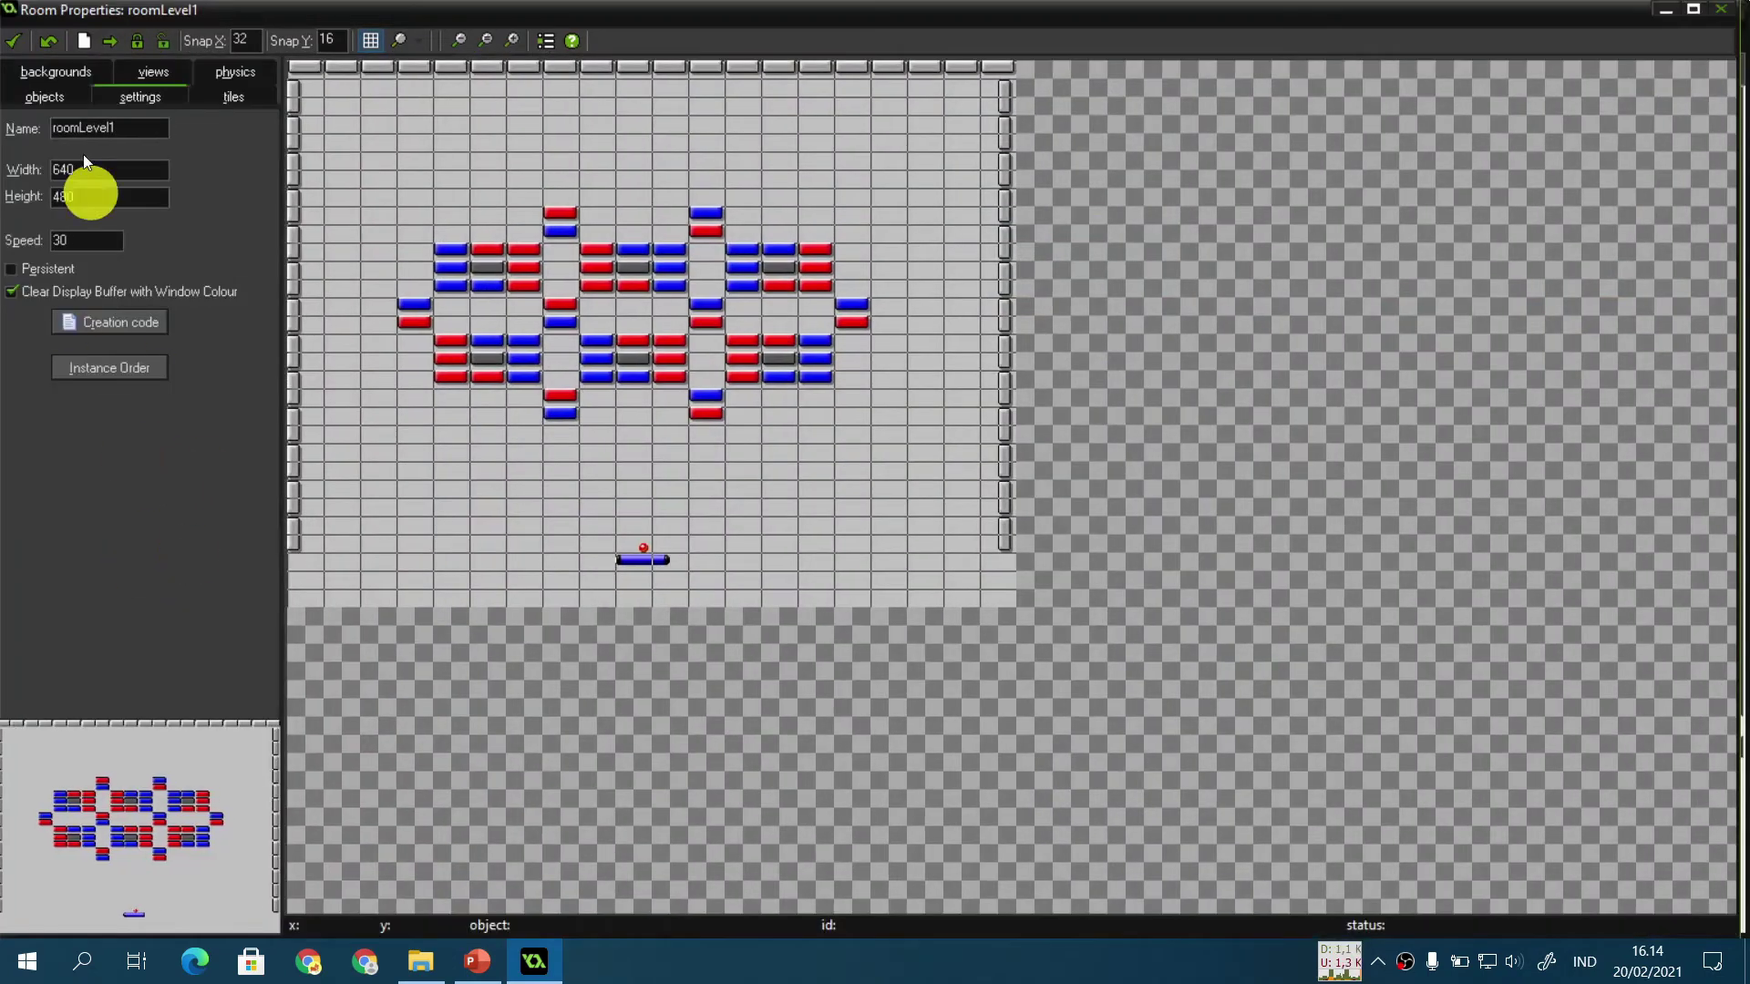
{"action": "left_click", "coordinate": [45, 94]}
{"action": "left_click", "coordinate": [55, 77]}
{"action": "left_click", "coordinate": [45, 96]}
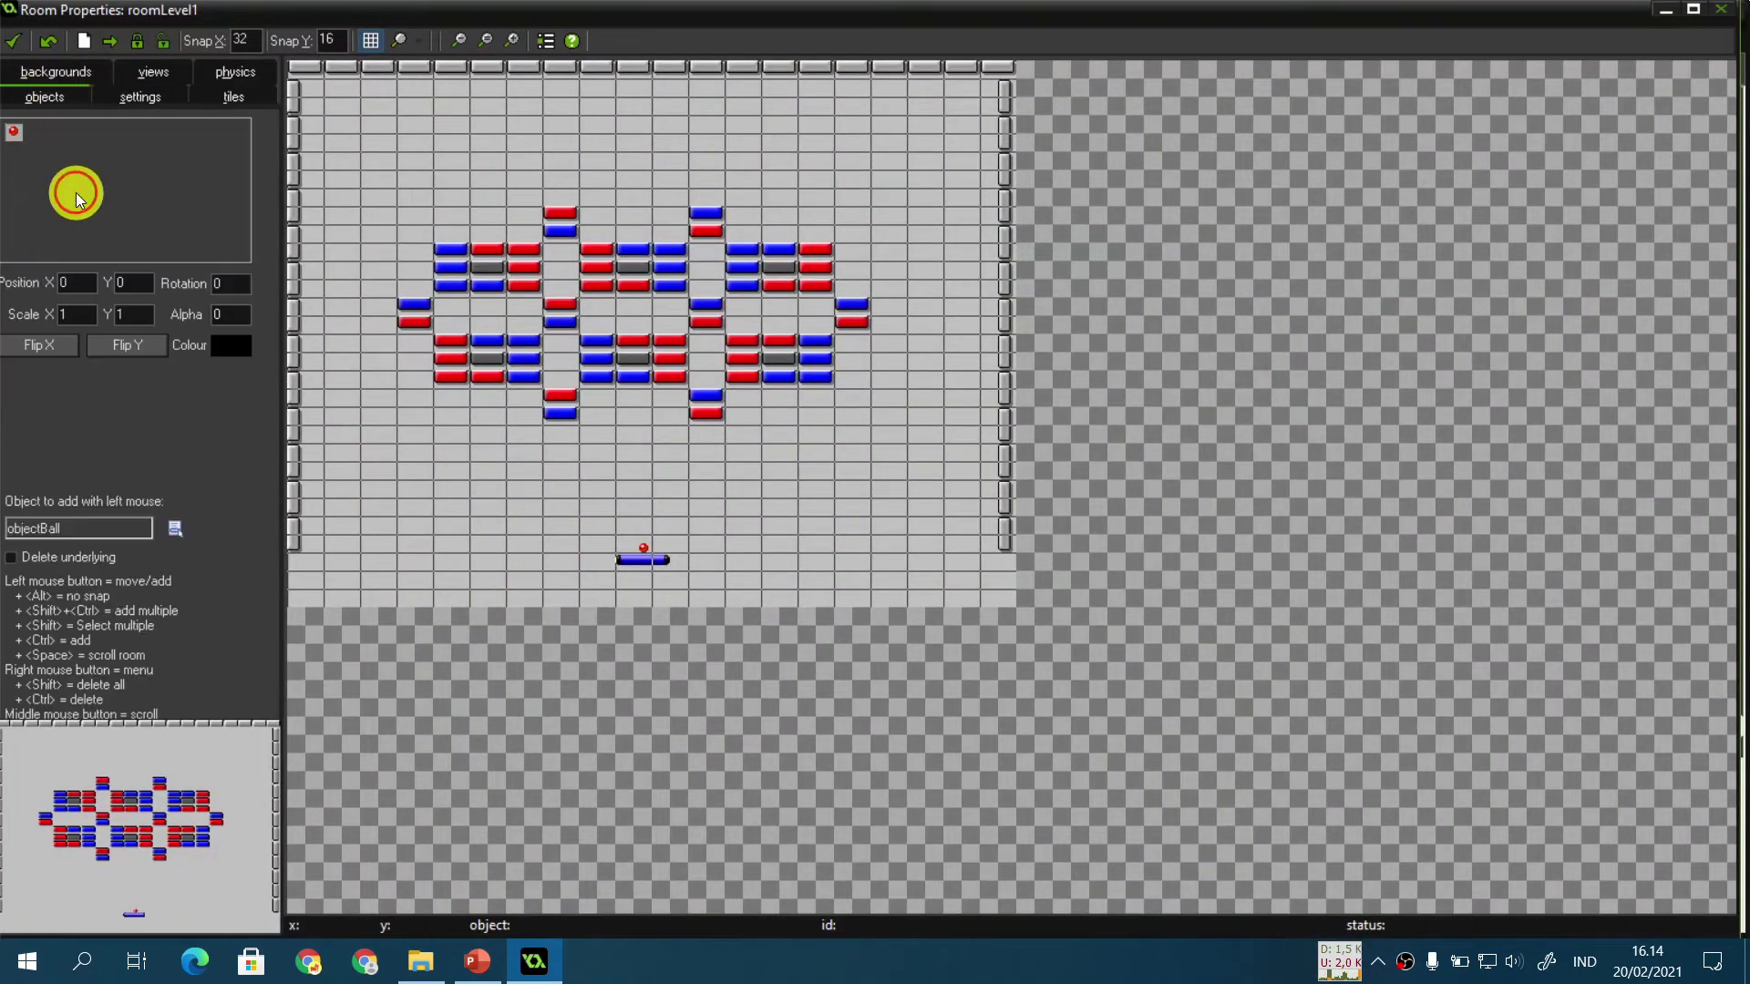
{"action": "left_click", "coordinate": [75, 193]}
{"action": "left_click", "coordinate": [186, 281]}
{"action": "left_click_drag", "start_coordinate": [304, 511], "coordinate": [301, 561]}
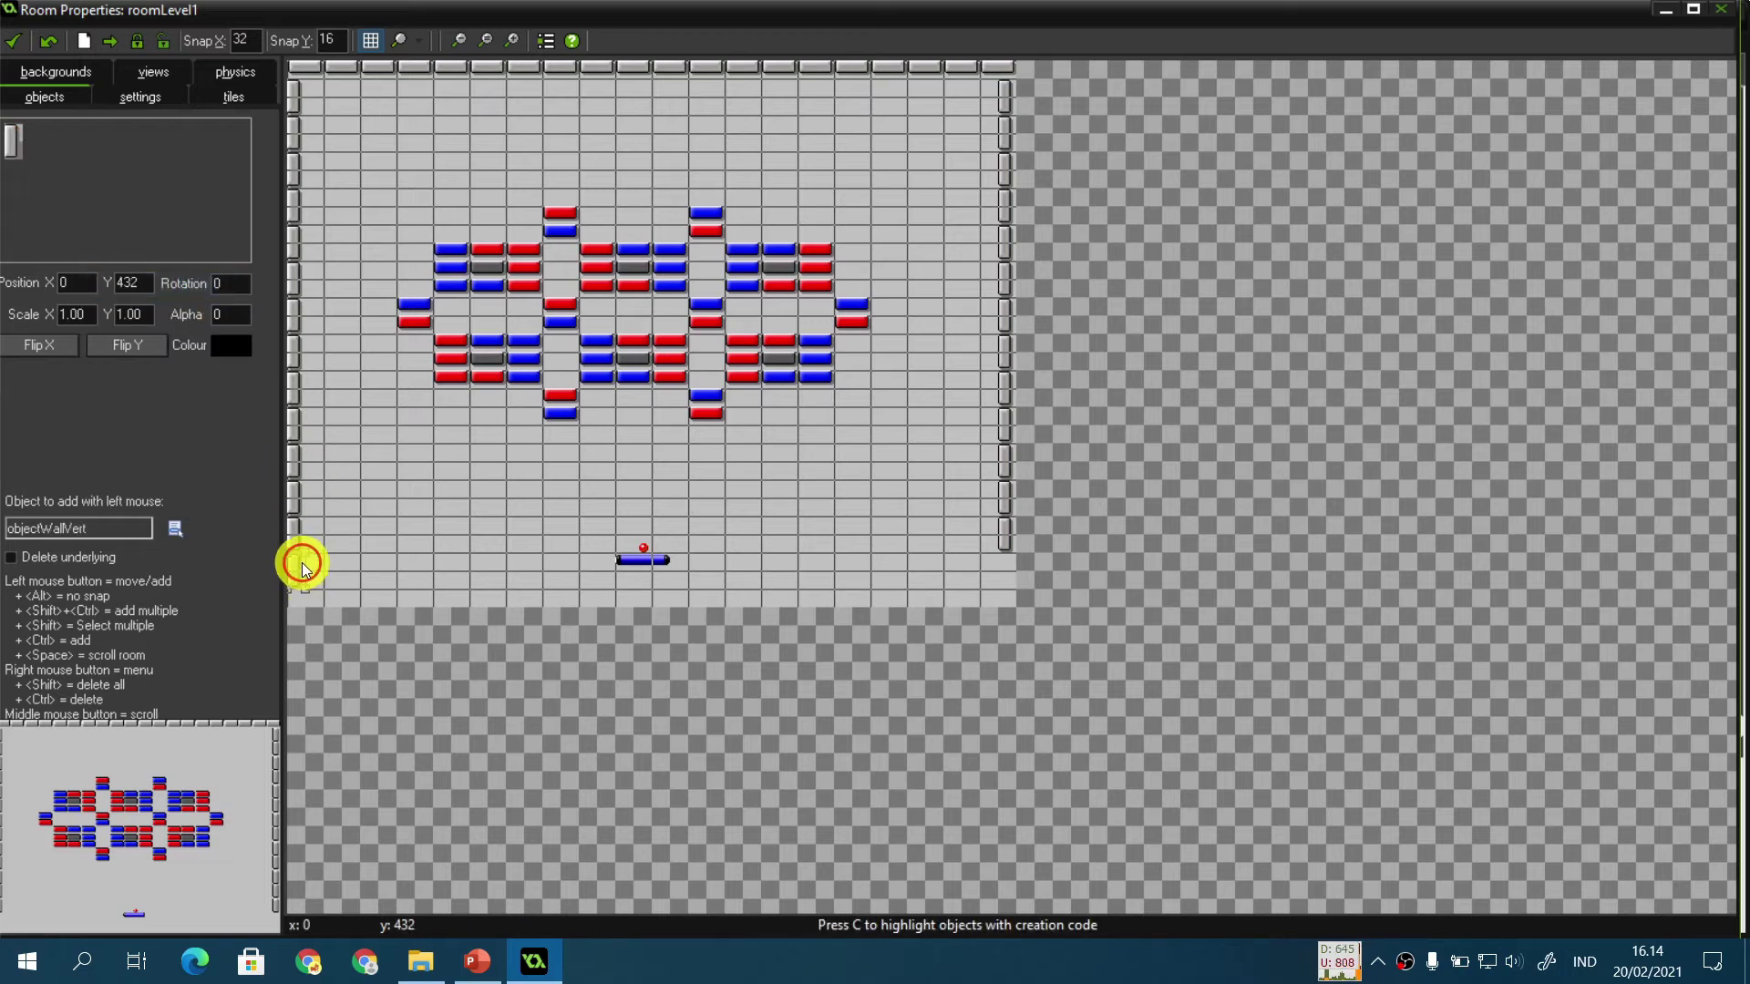
Step: Set the horizontal snap to 16, place an objectWallVert instance at X 624, Y 432 on the right wall, and save the room
{"action": "left_click", "coordinate": [1007, 572]}
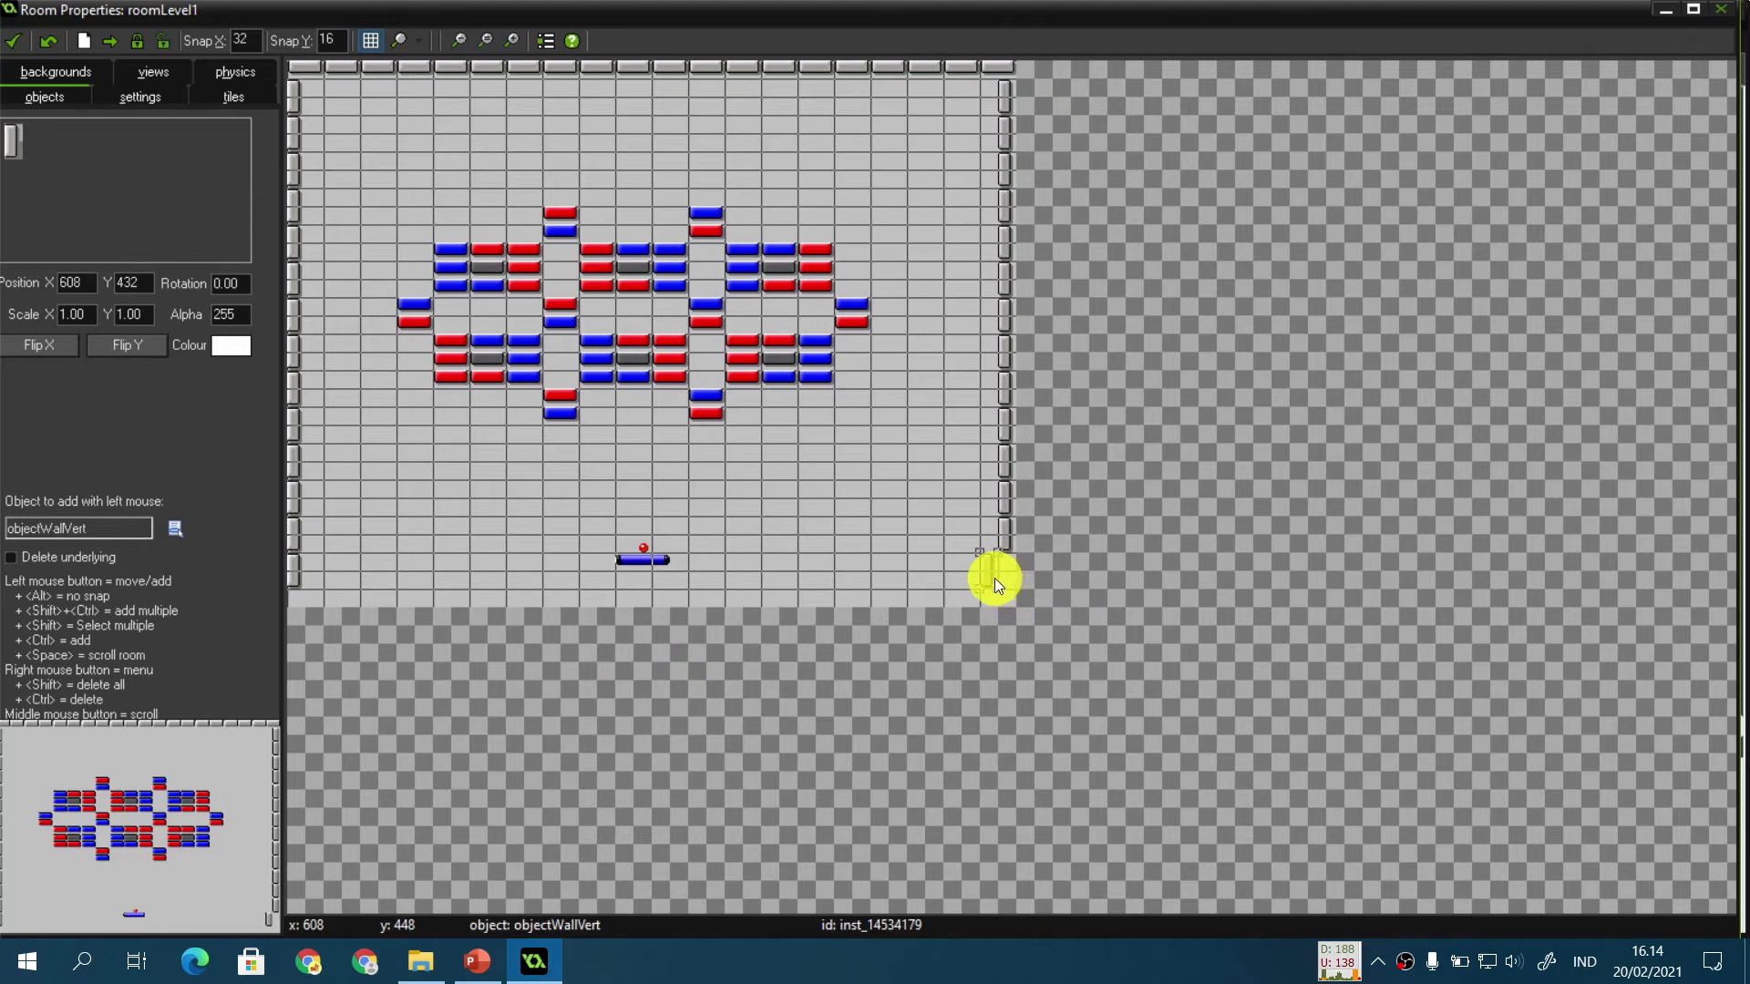
{"action": "left_click_drag", "start_coordinate": [1015, 570], "coordinate": [1014, 580]}
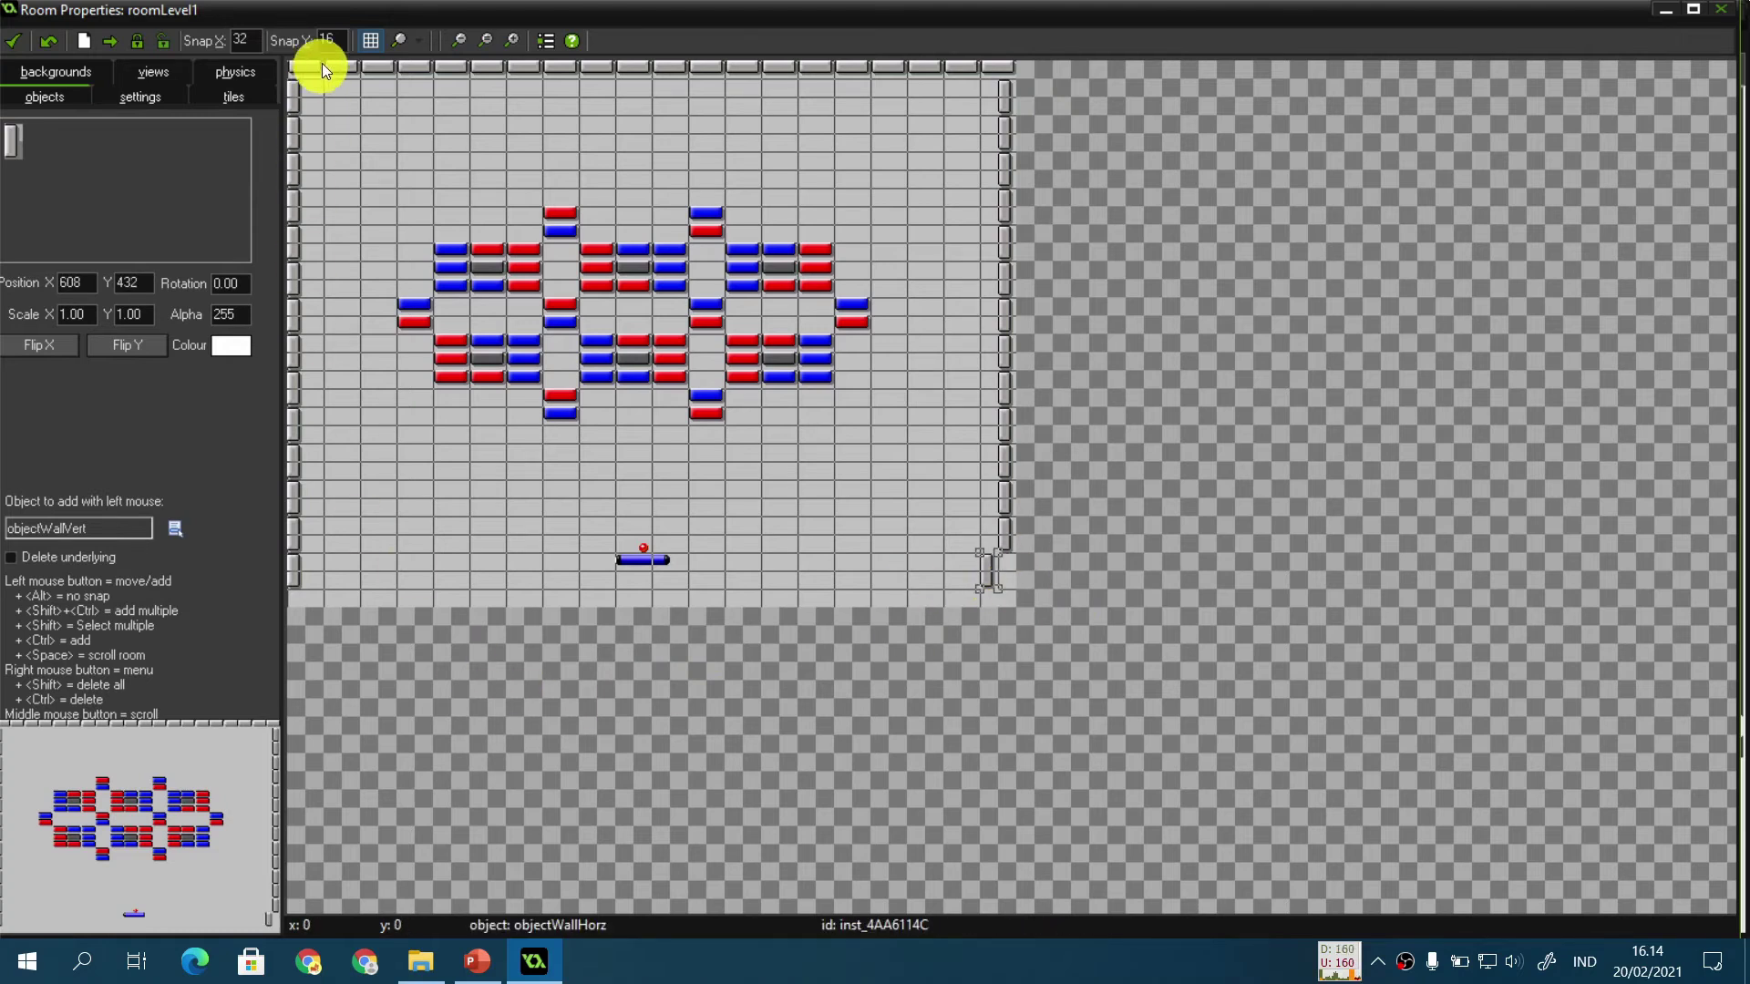
{"action": "type", "text": "16"}
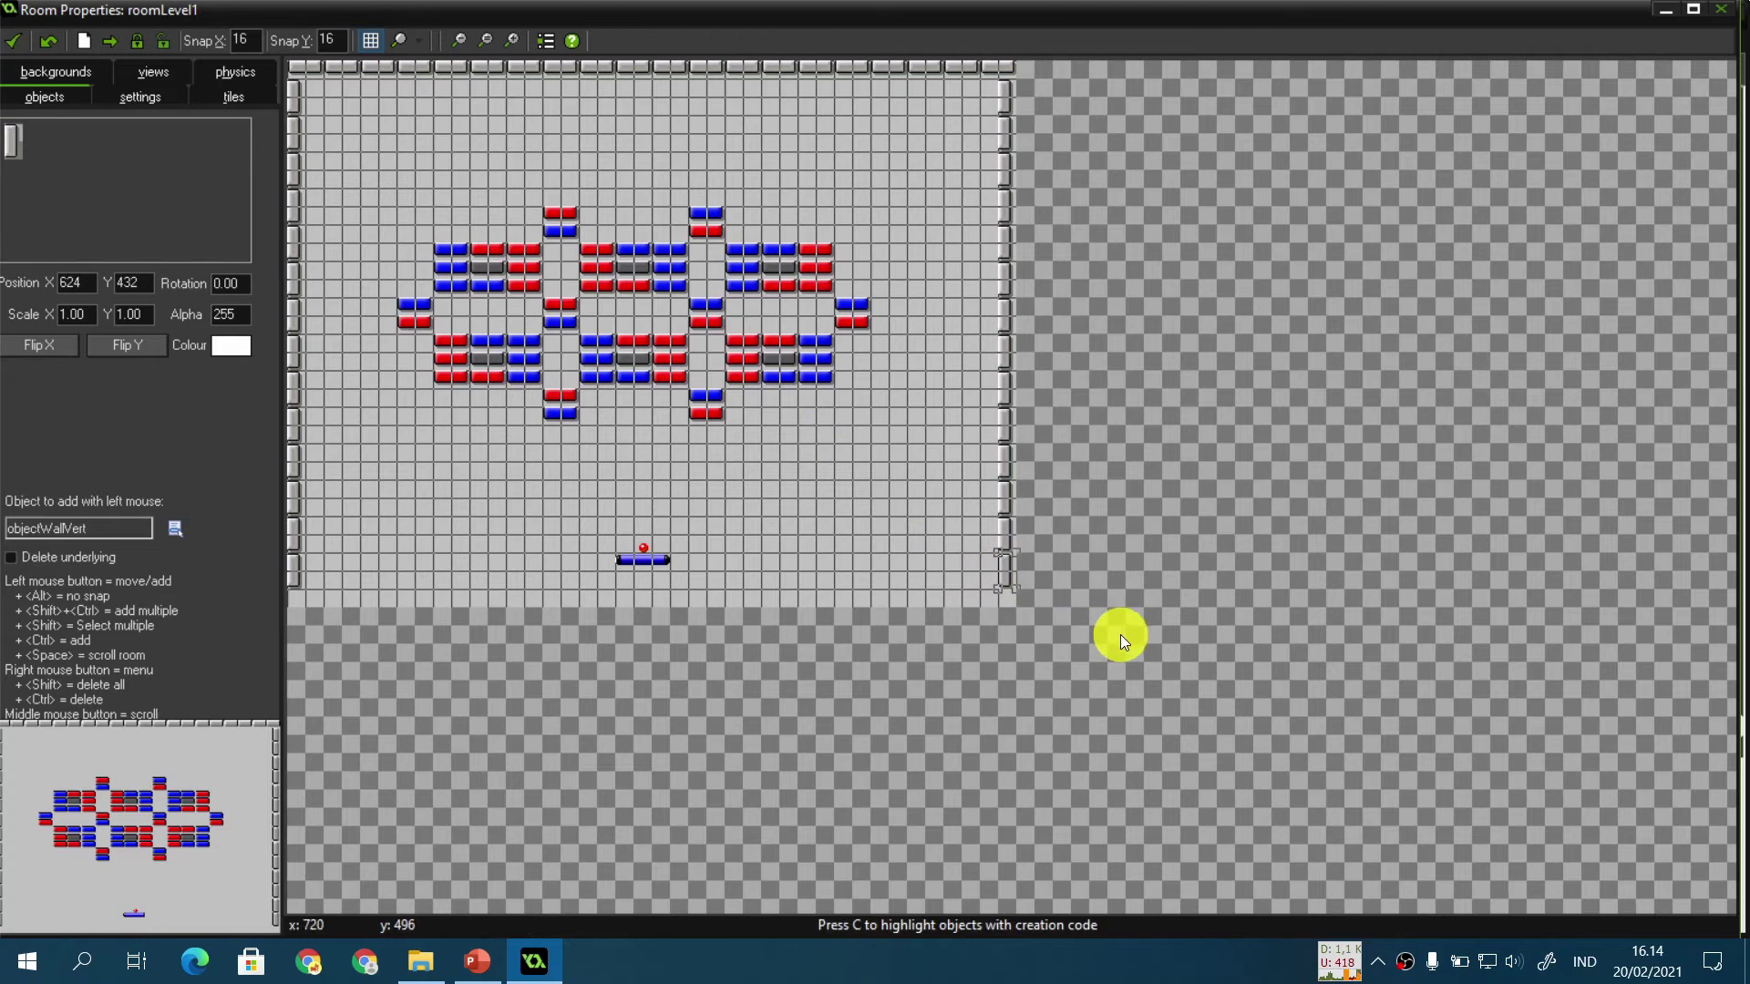
{"action": "scroll", "coordinate": [1119, 634], "scroll_direction": "up", "scroll_amount": 1, "text": "ctrl"}
{"action": "scroll", "coordinate": [1097, 616], "scroll_direction": "up", "scroll_amount": 1, "text": "ctrl"}
{"action": "scroll", "coordinate": [588, 505], "scroll_direction": "down", "scroll_amount": 3, "text": "ctrl"}
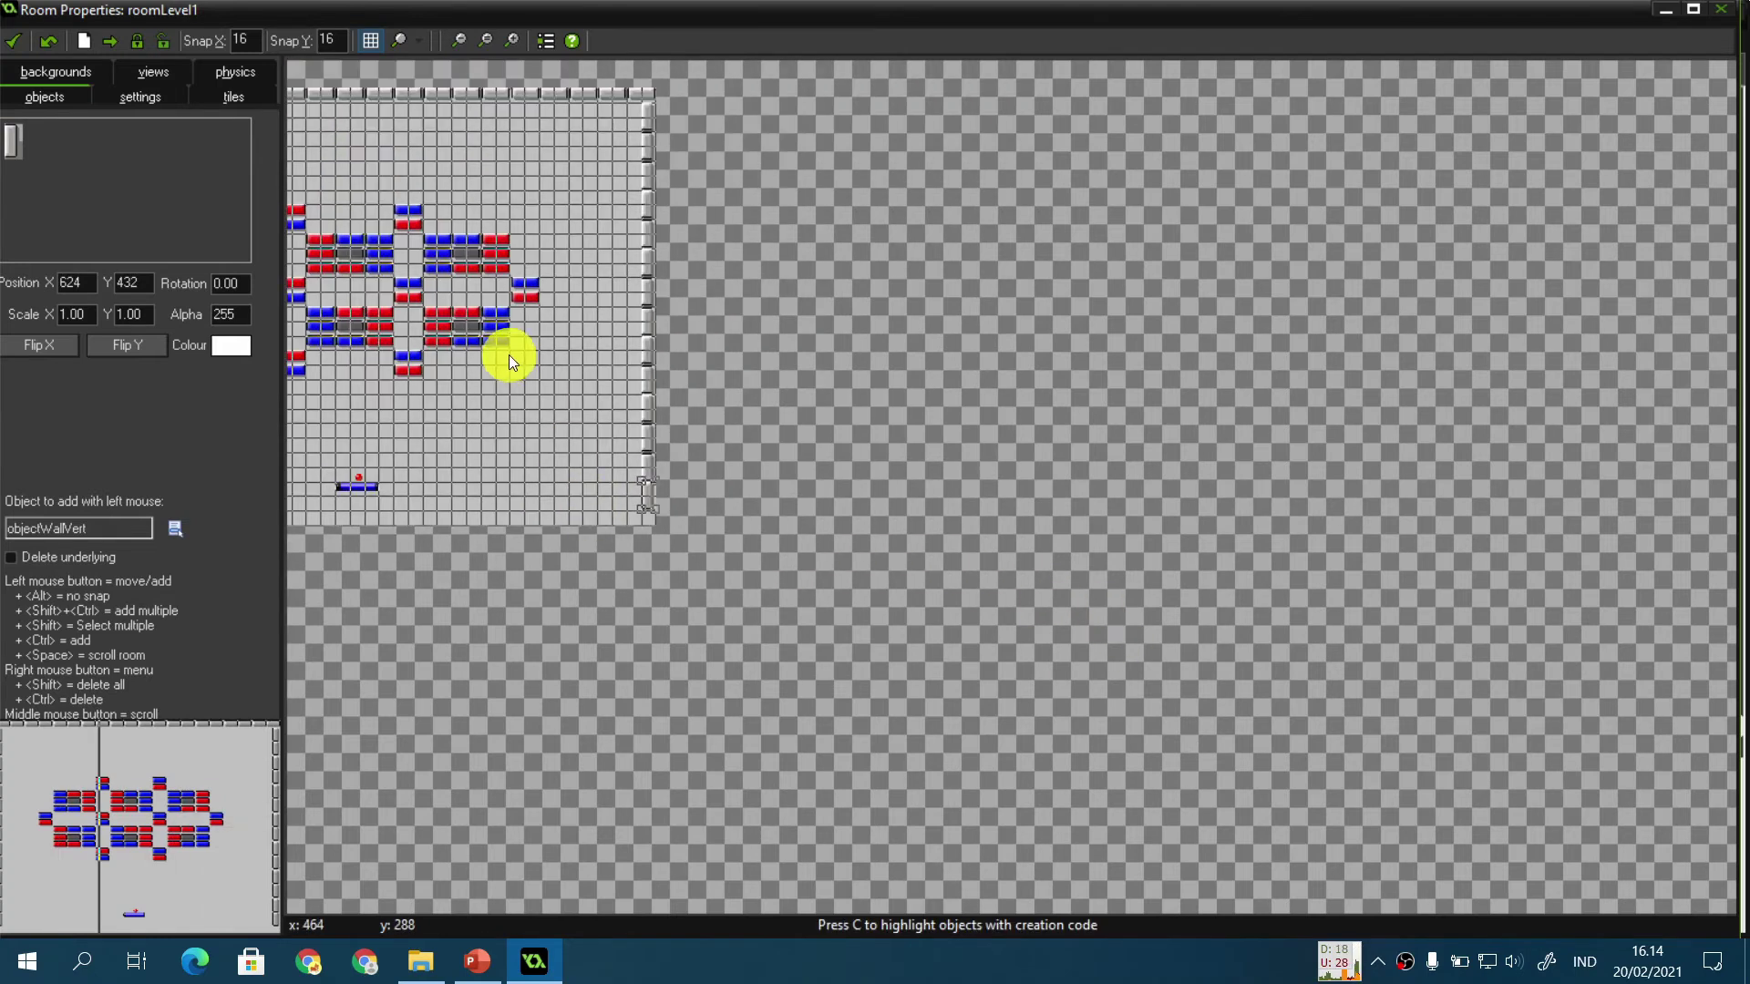
{"action": "scroll", "coordinate": [805, 505], "scroll_direction": "up", "scroll_amount": 2, "text": "ctrl"}
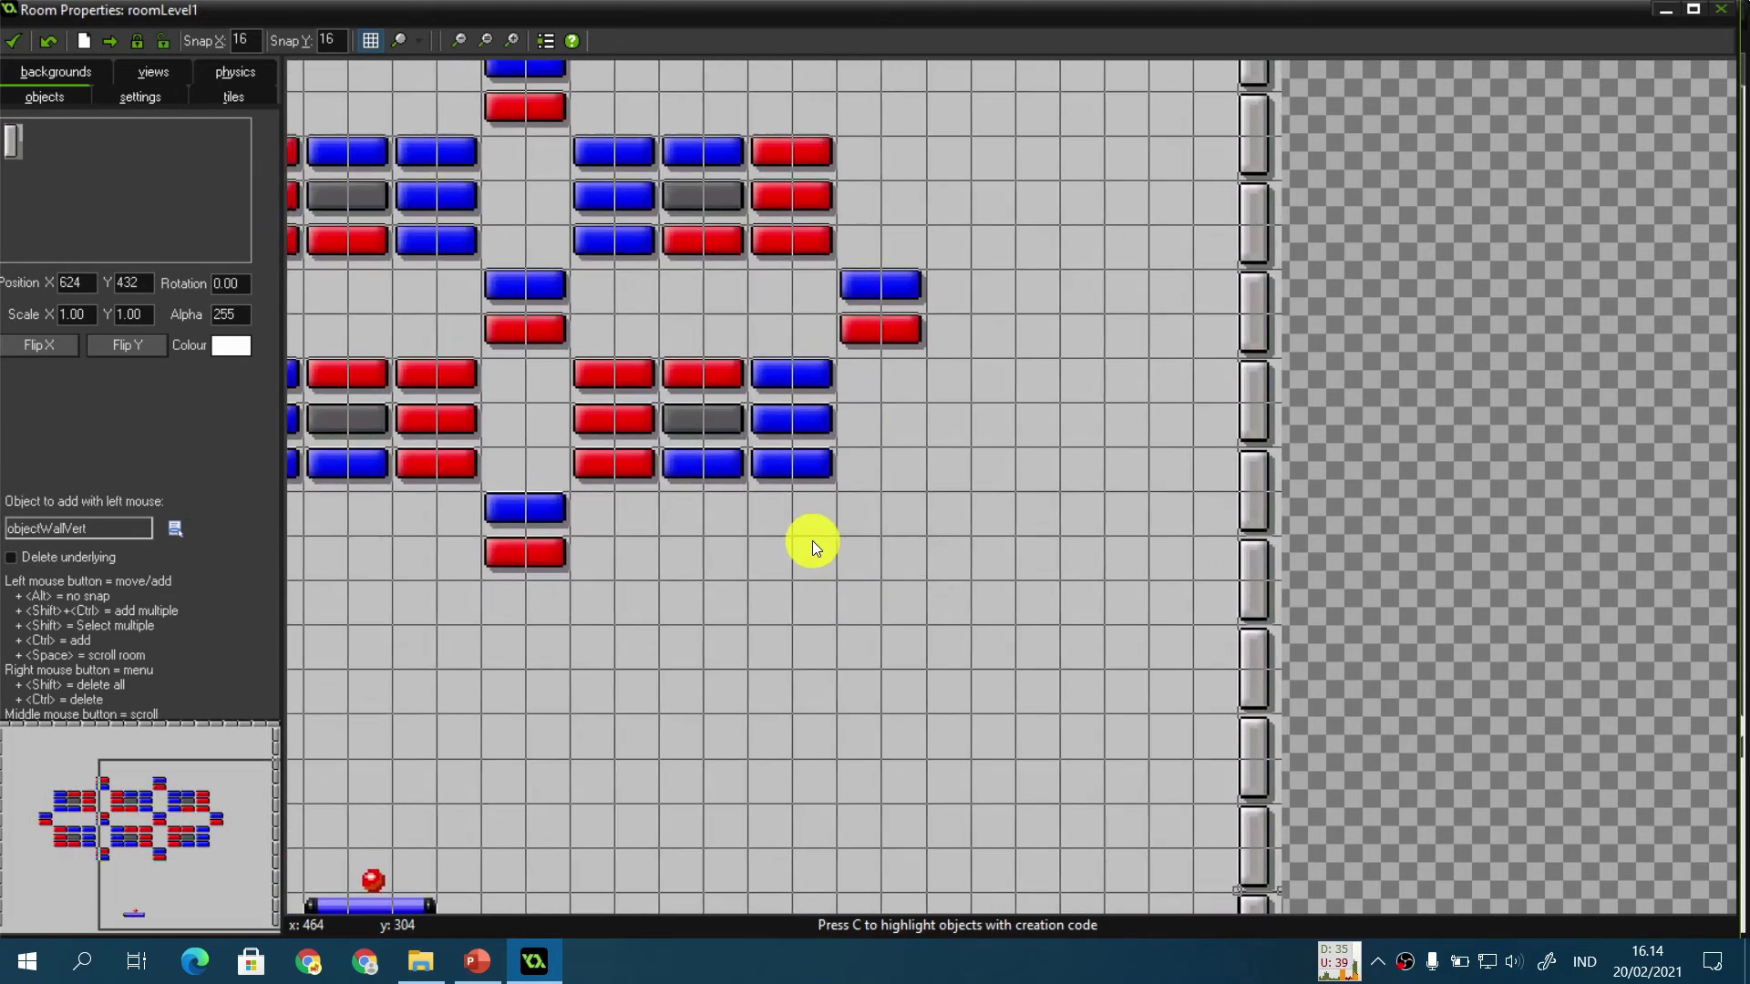
{"action": "scroll", "coordinate": [806, 540], "scroll_direction": "down", "scroll_amount": 1, "text": "ctrl"}
{"action": "scroll", "coordinate": [920, 550], "scroll_direction": "down", "scroll_amount": 2, "text": "ctrl"}
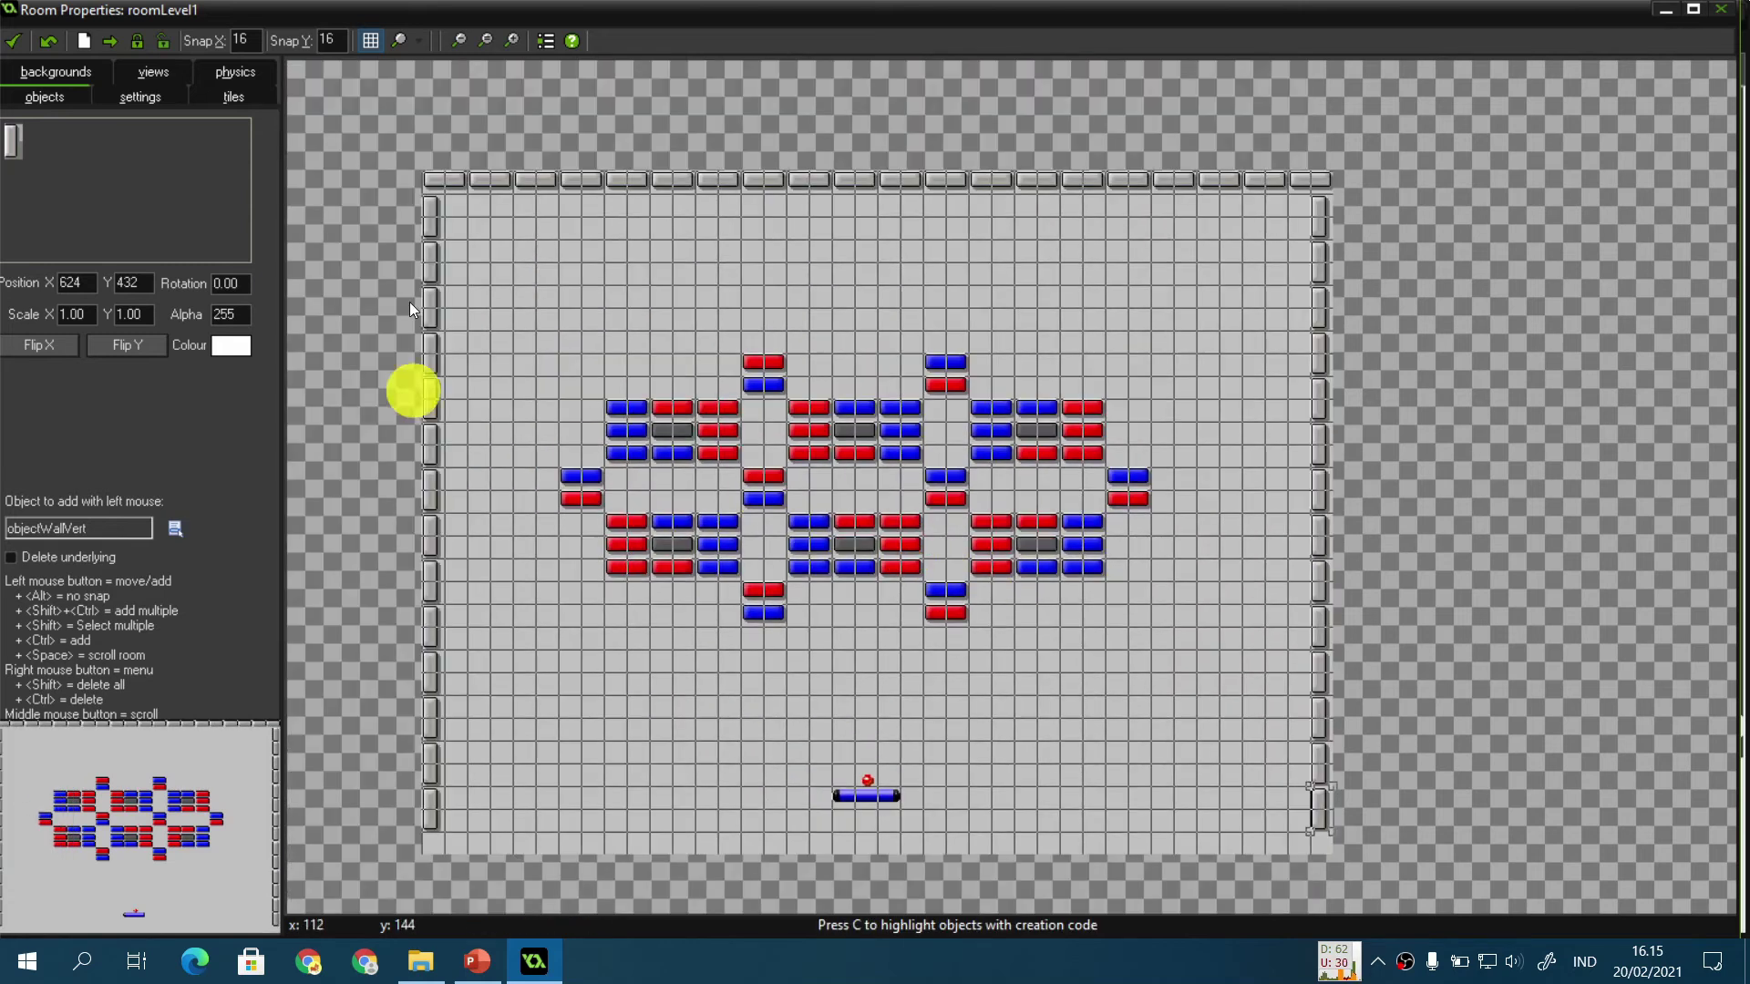
{"action": "left_click", "coordinate": [18, 44]}
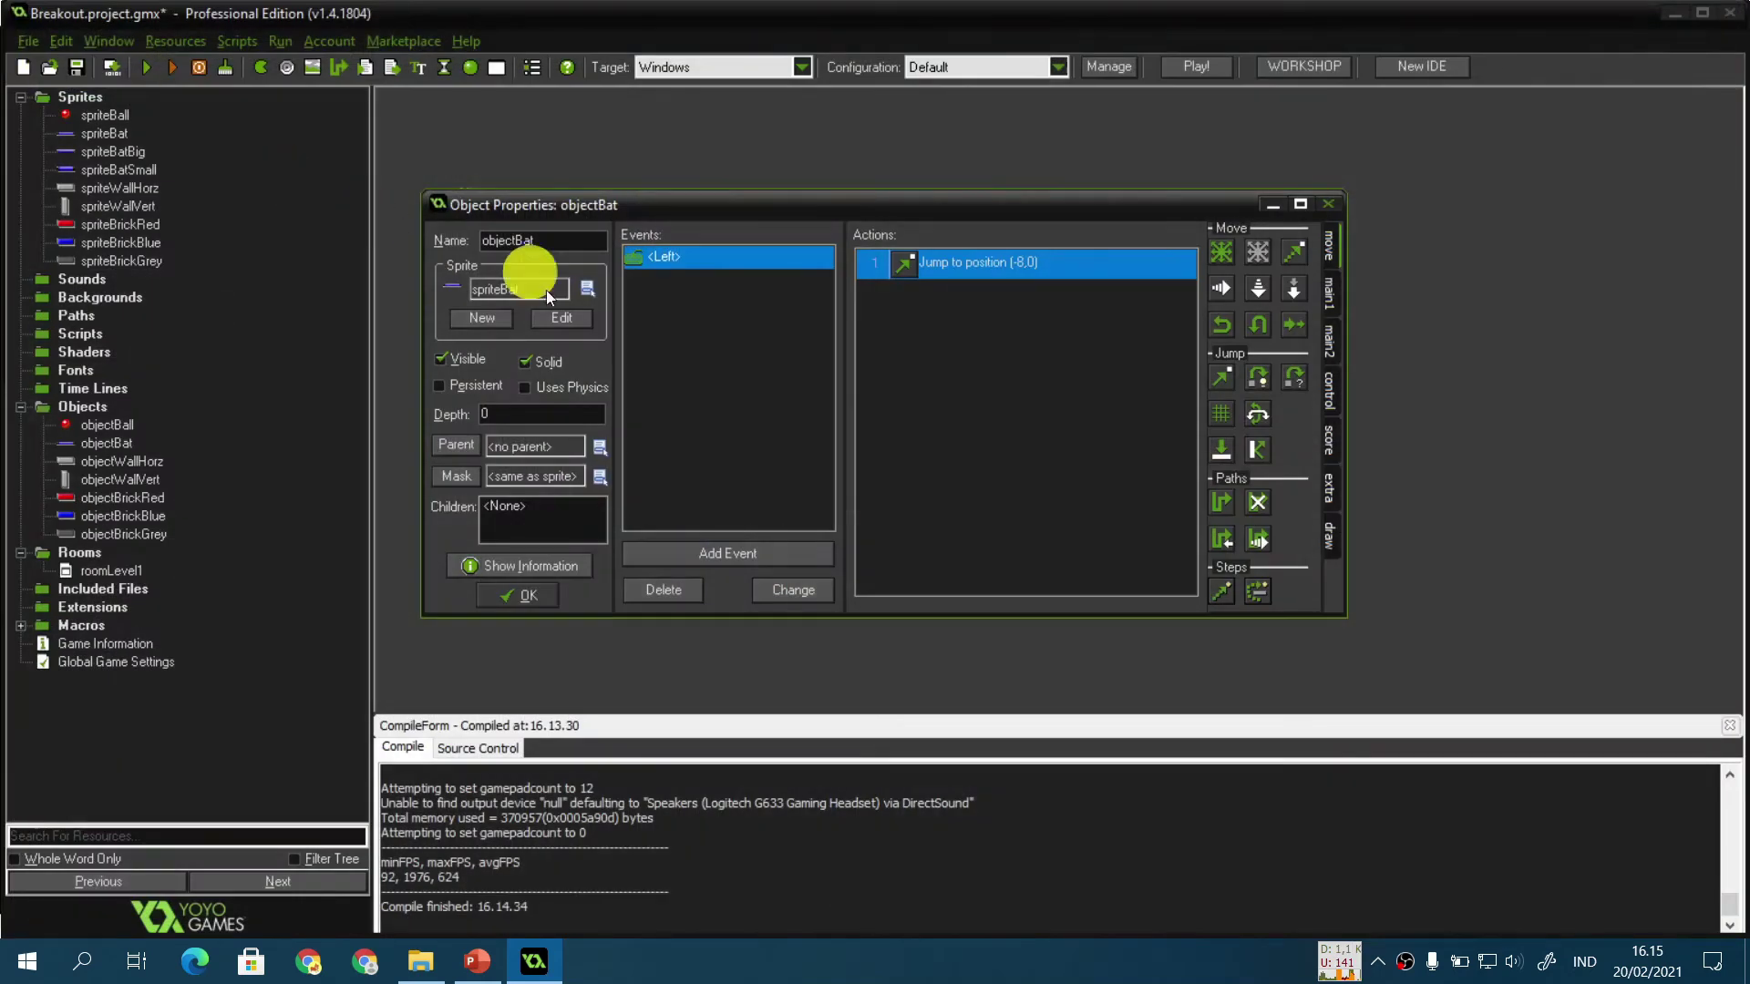
Step: Switch to the PowerPoint slides, review the Bat and Ball instructions, and return to GameMaker
{"action": "left_click", "coordinate": [471, 979]}
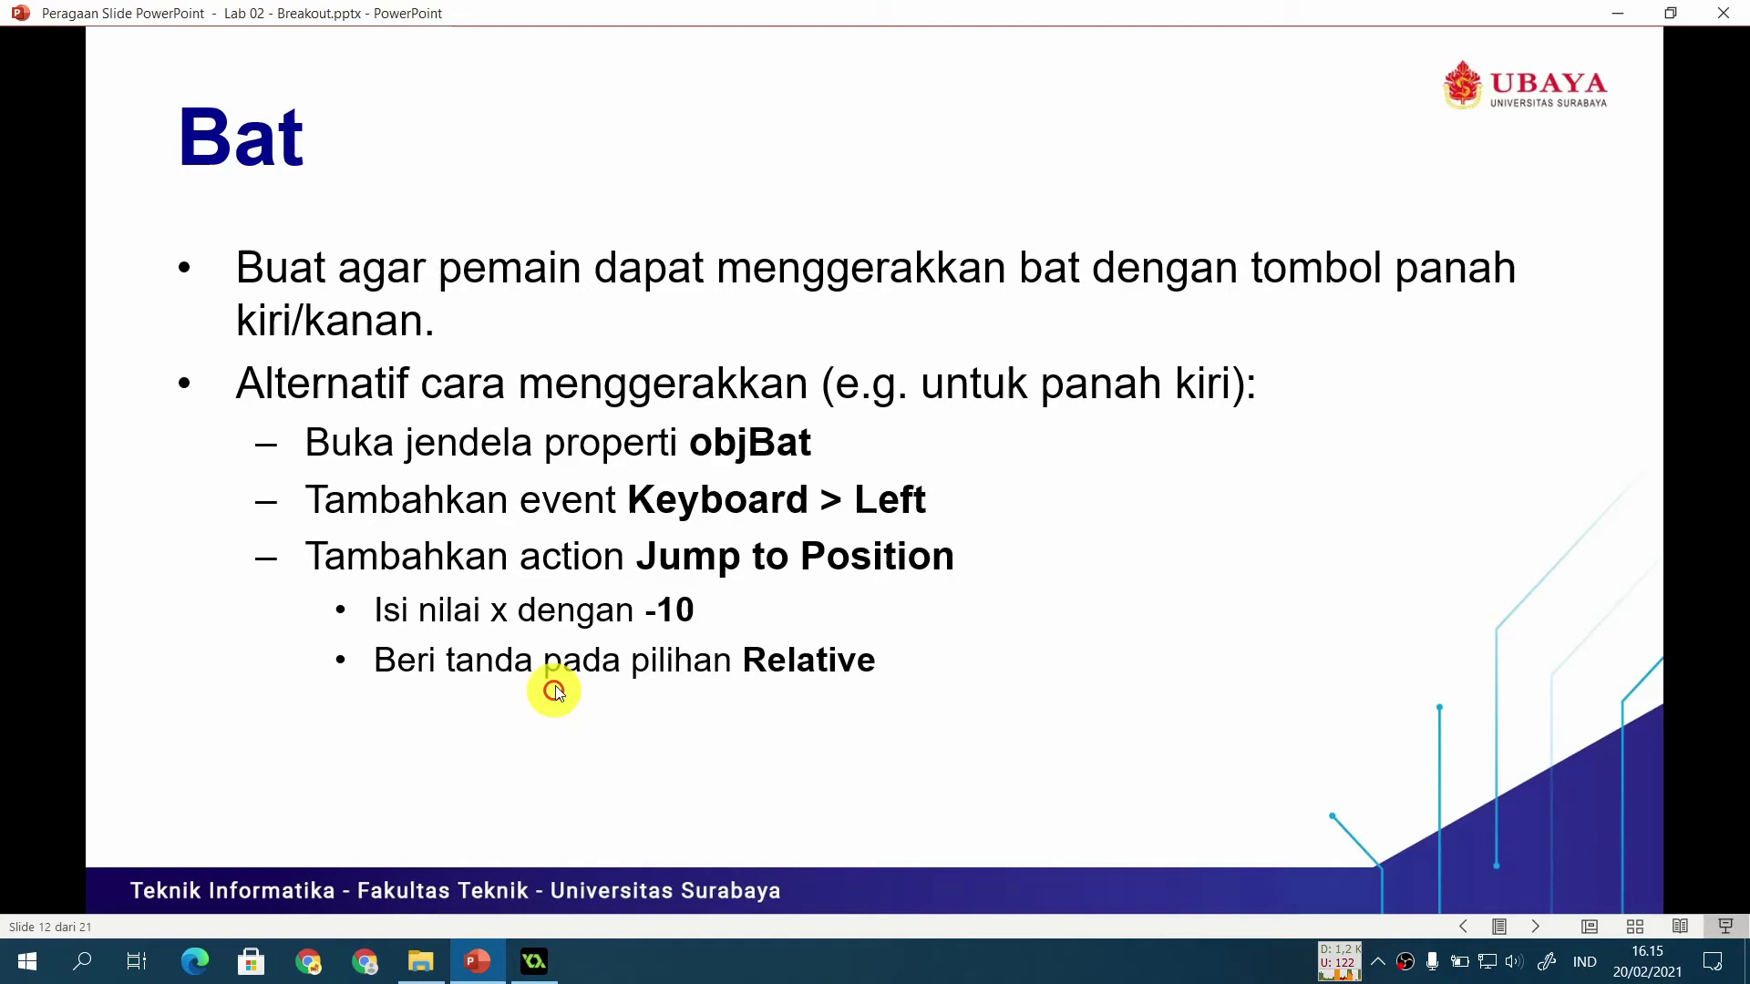
{"action": "left_click", "coordinate": [700, 720]}
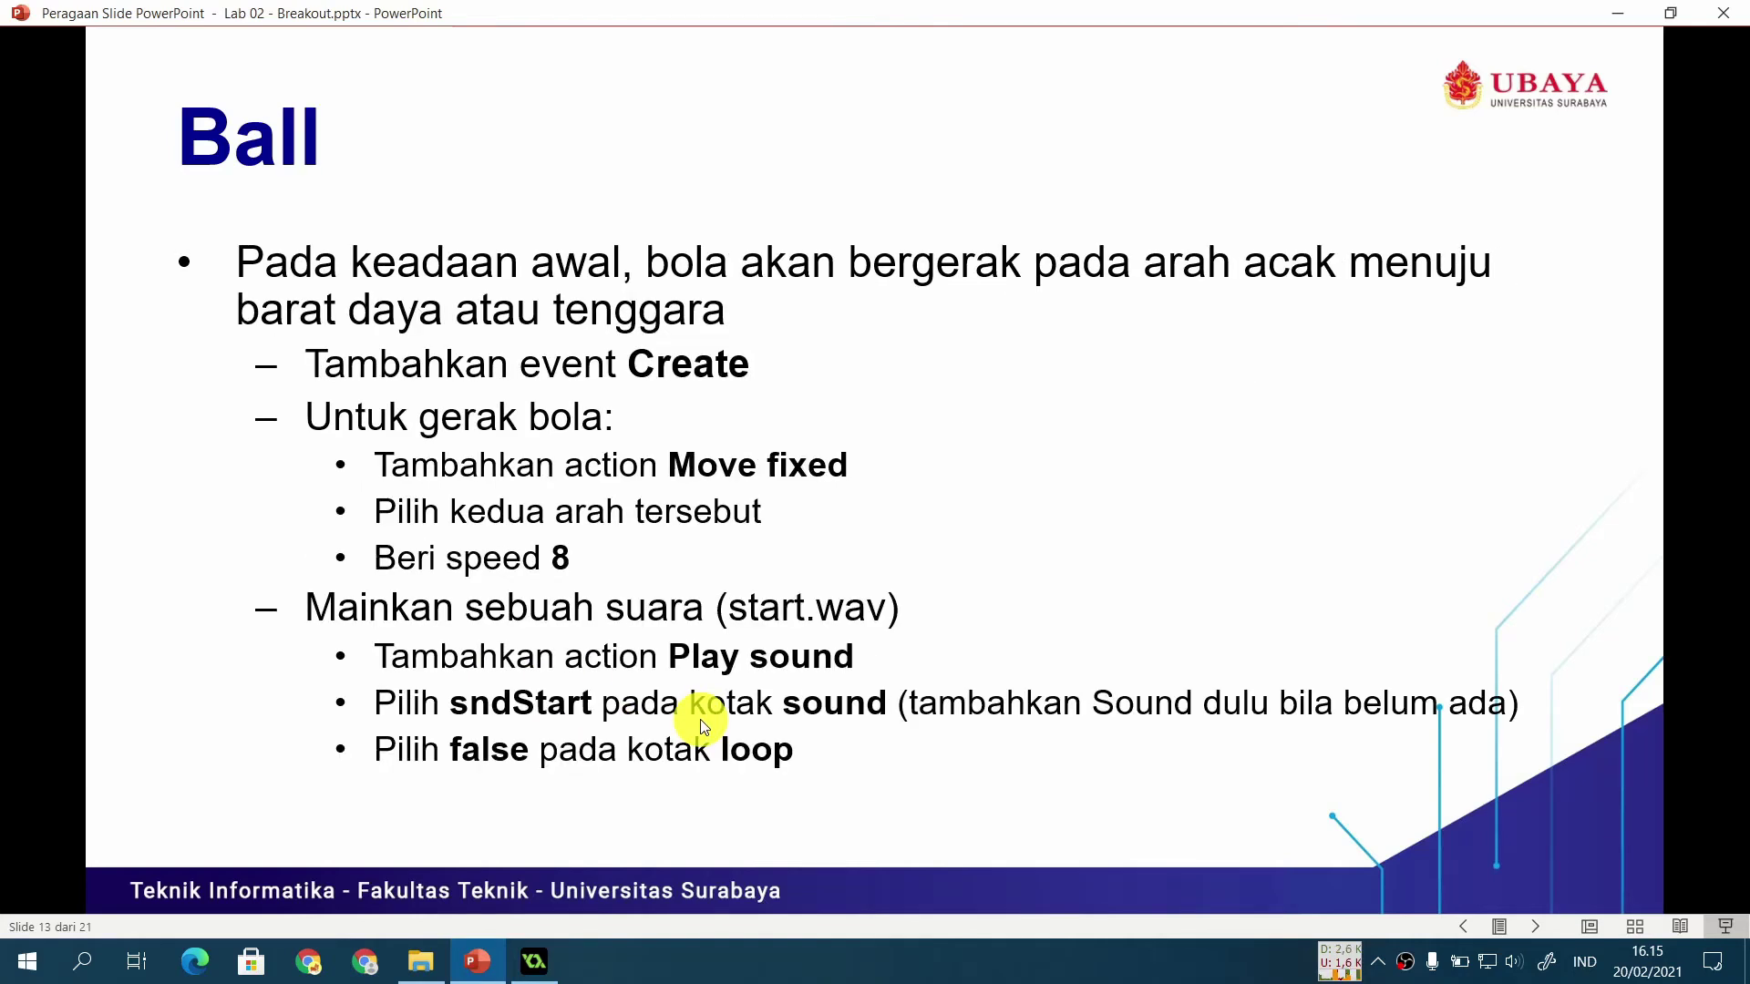
{"action": "key", "text": "Left"}
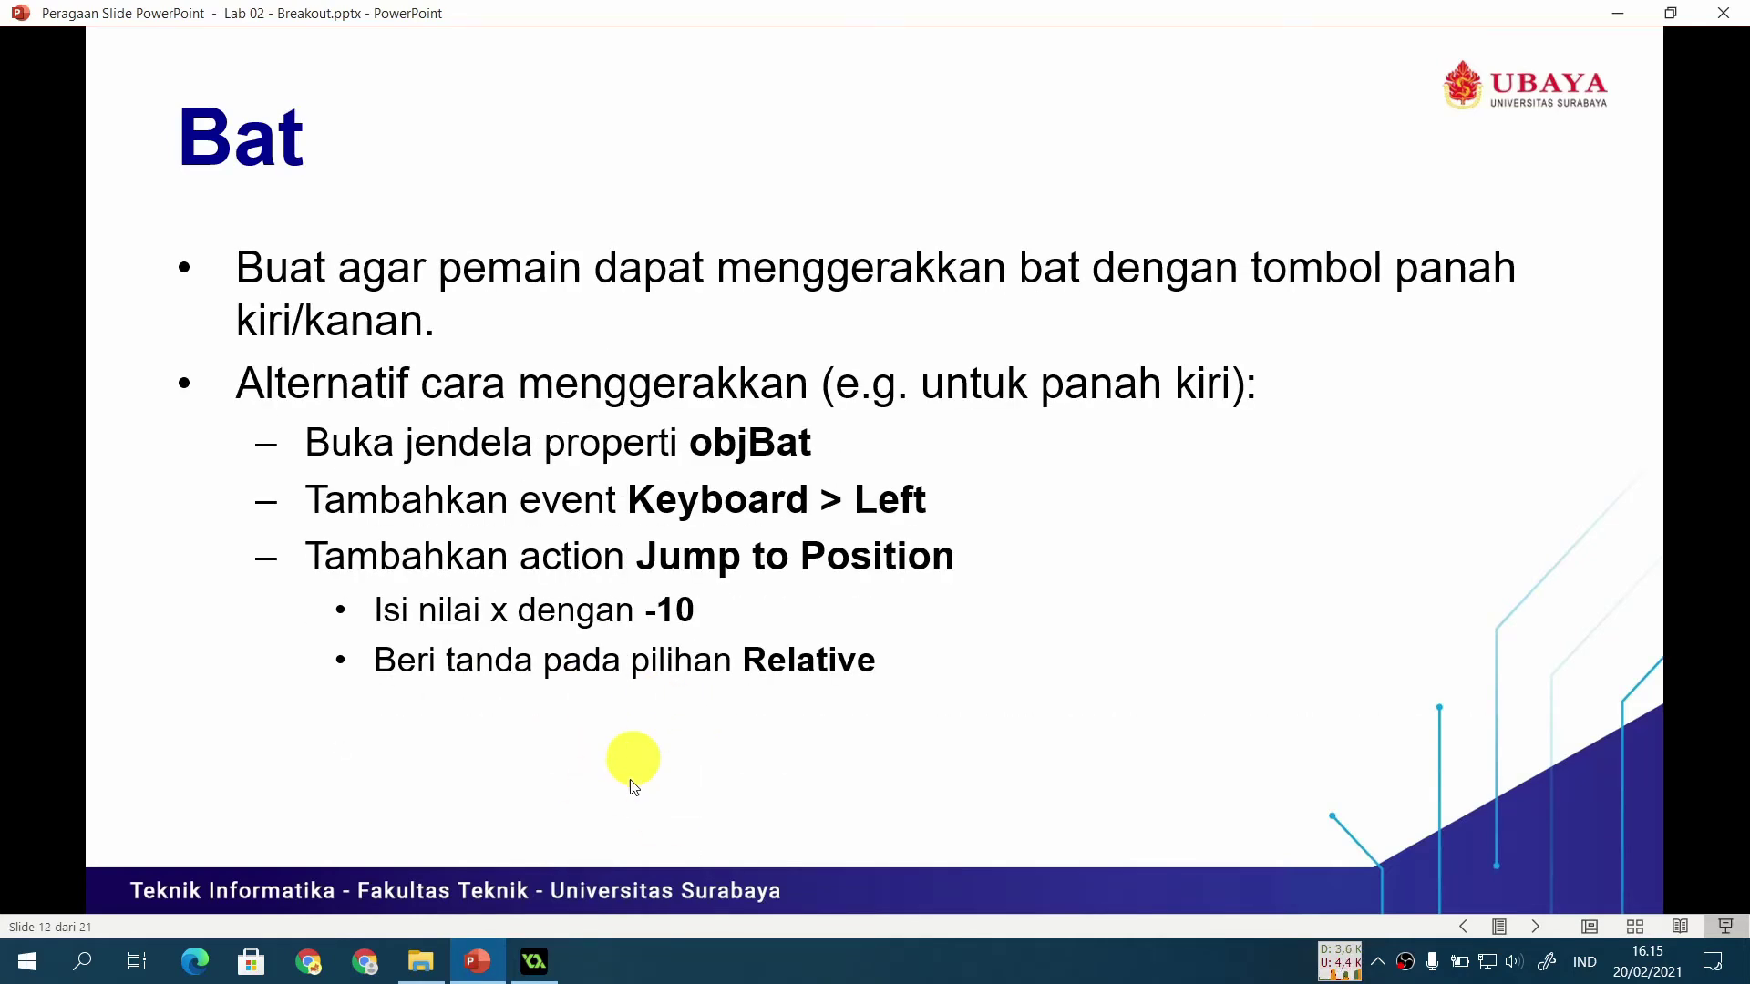
{"action": "left_click", "coordinate": [536, 966]}
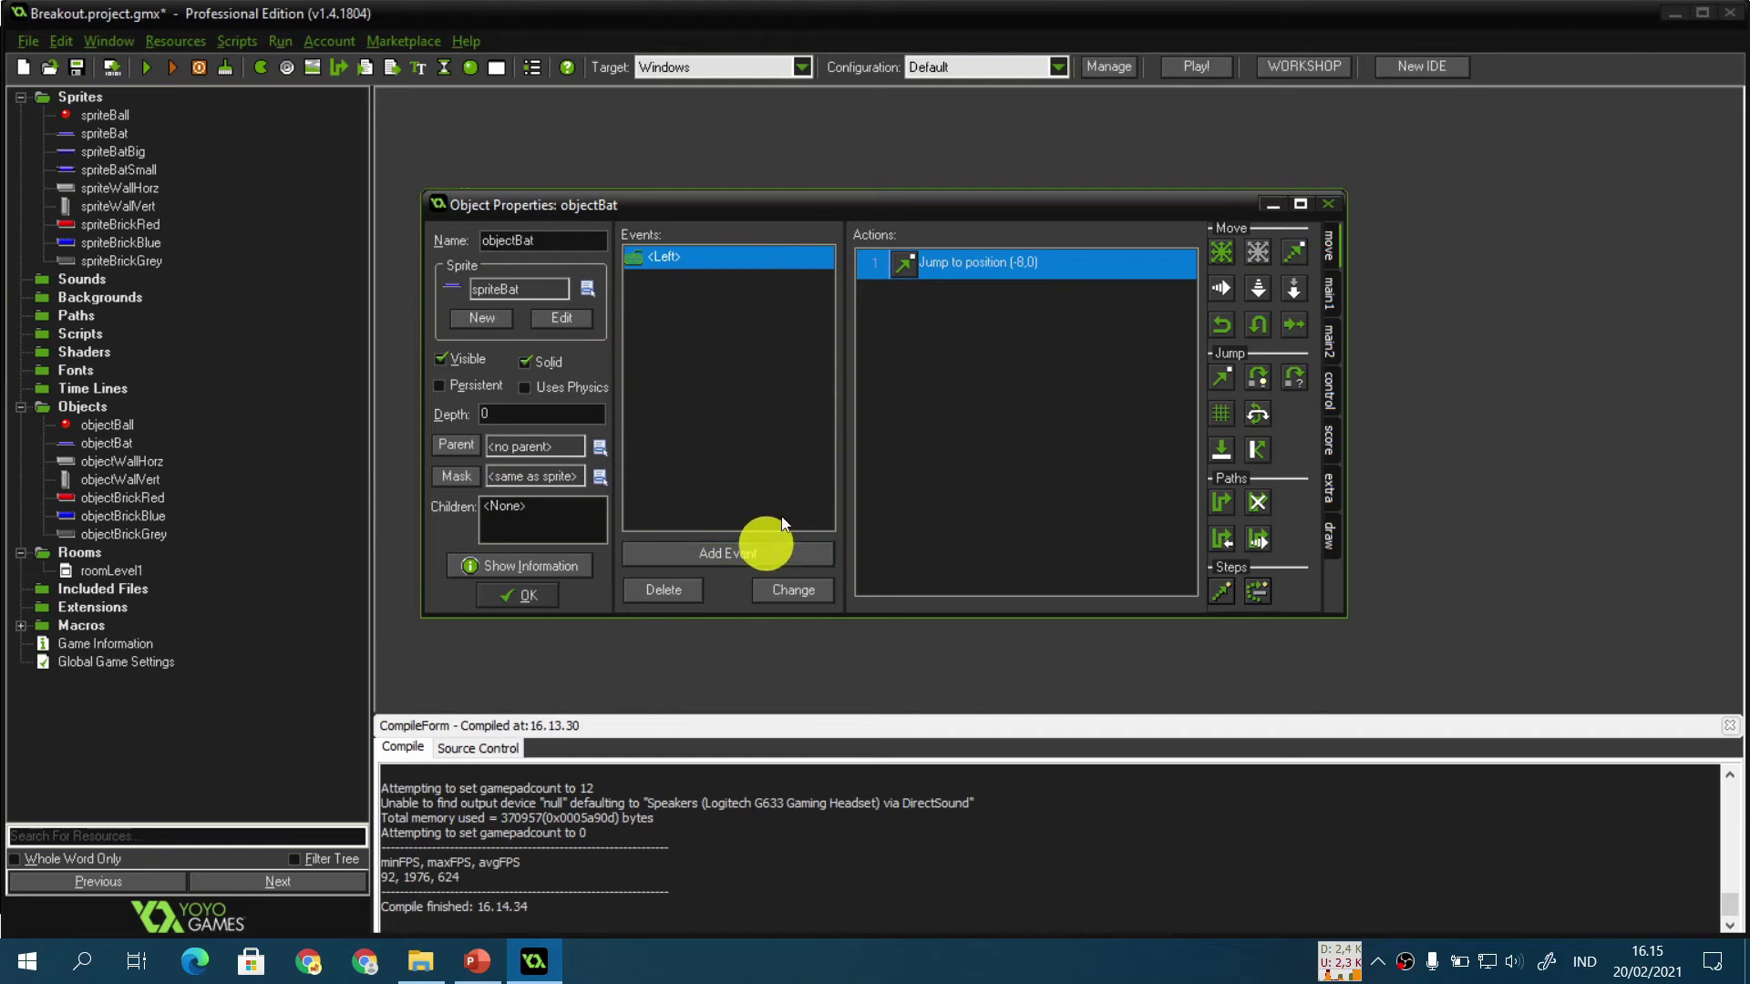
Step: Duplicate objectBat's keyboard Left event as a keyboard Right event
{"action": "right_click", "coordinate": [700, 258]}
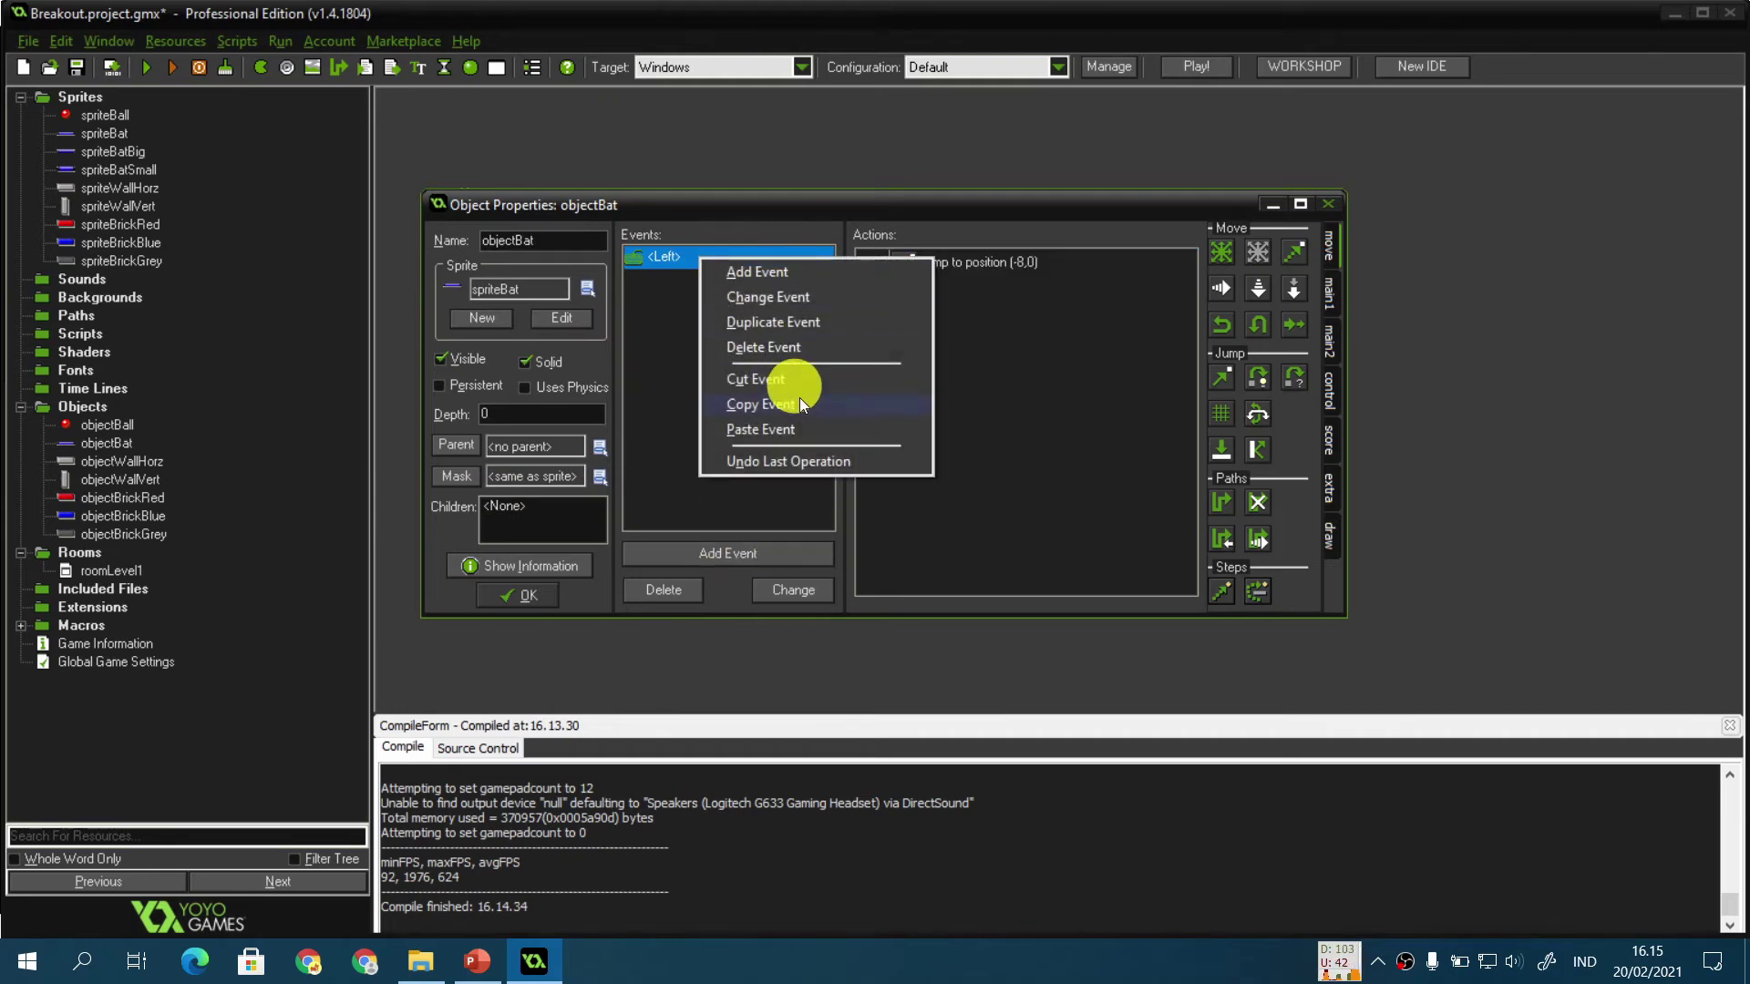
{"action": "left_click", "coordinate": [843, 324]}
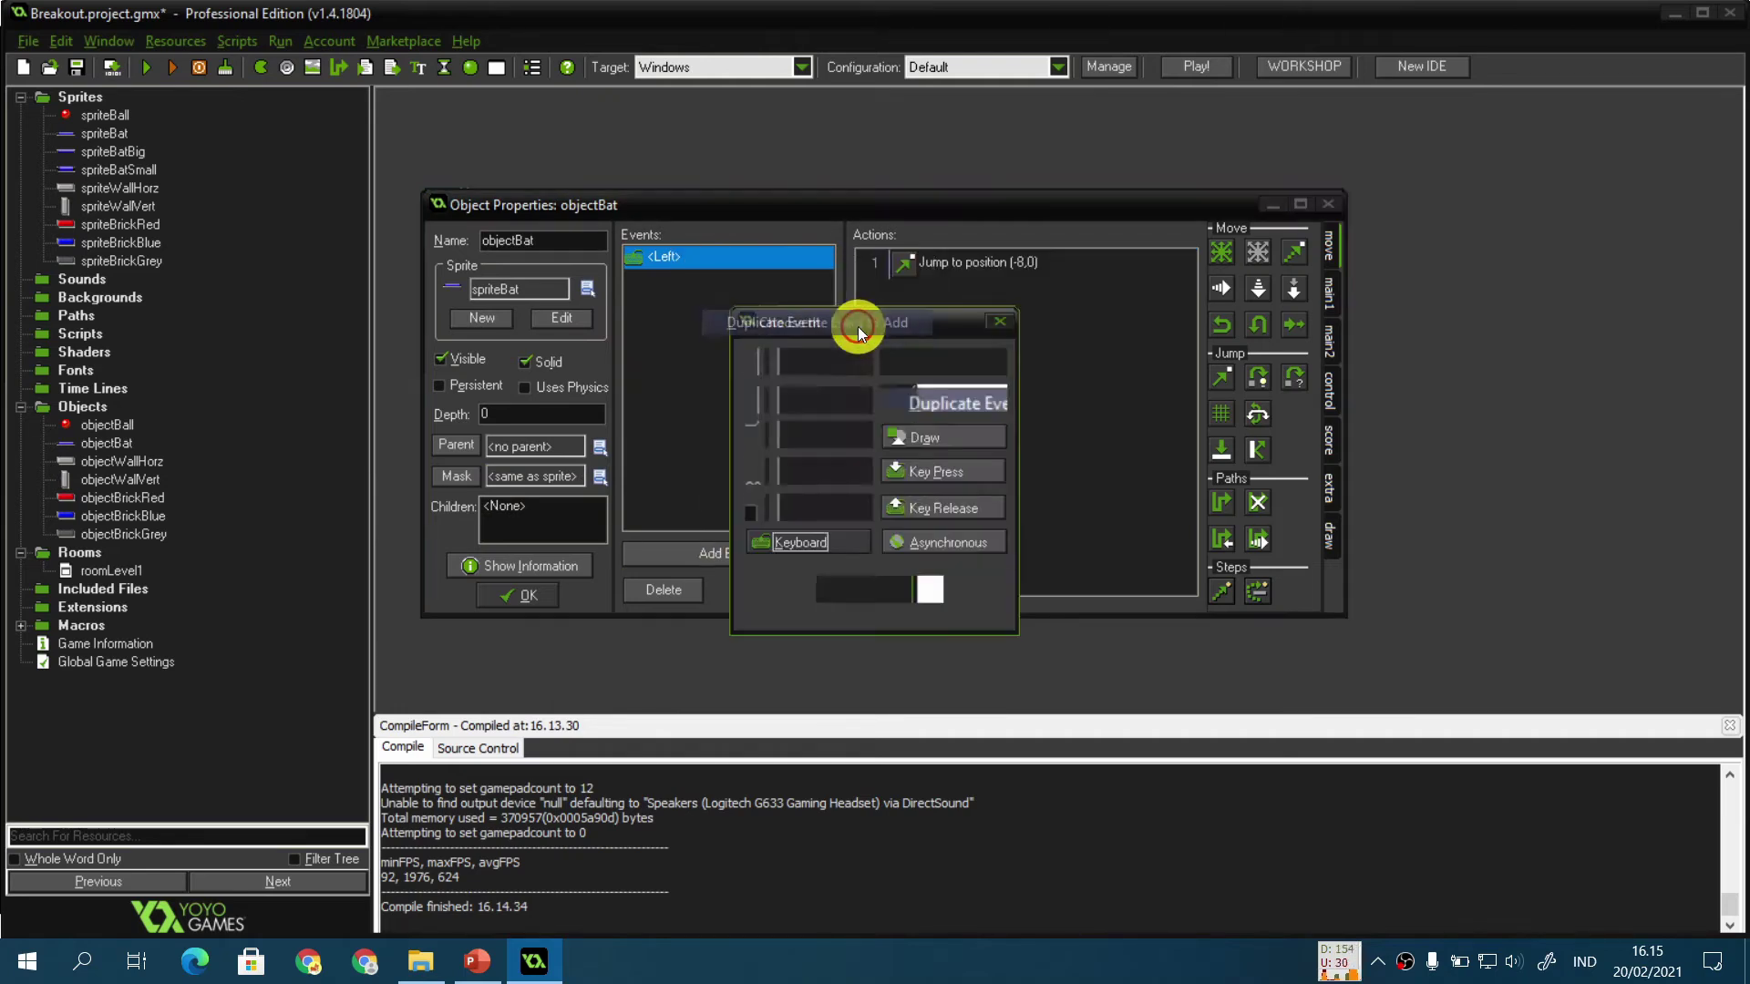
{"action": "left_click", "coordinate": [830, 539]}
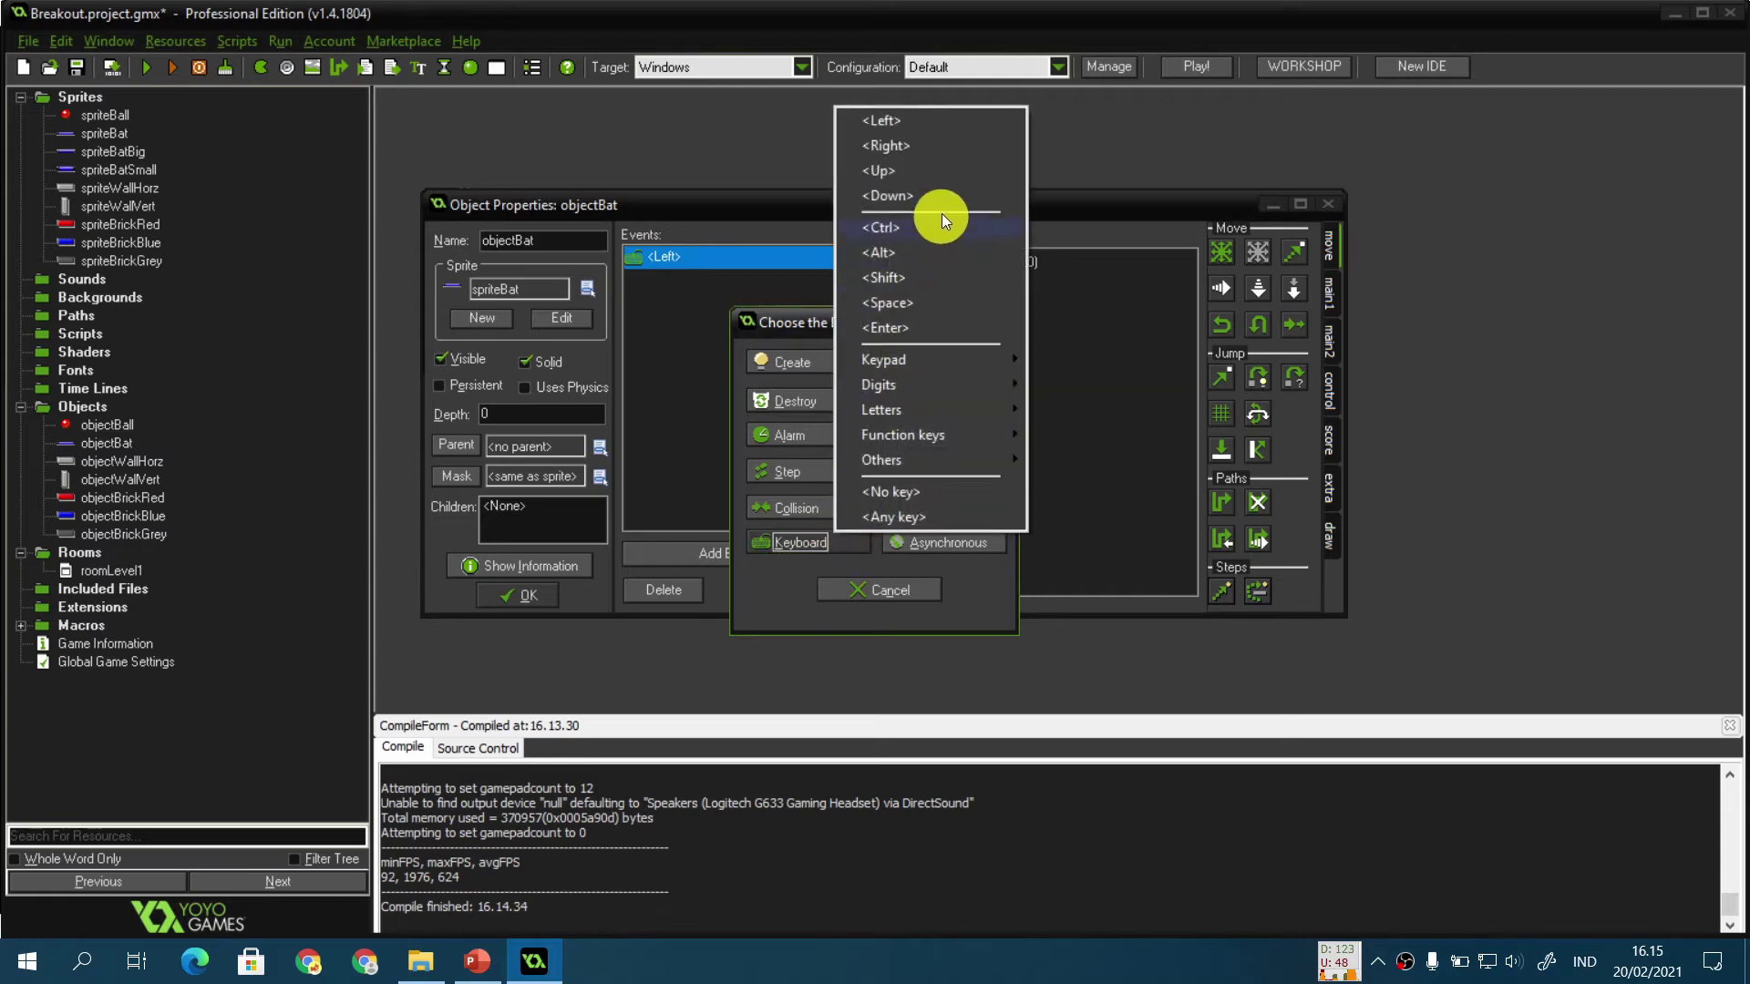
{"action": "left_click", "coordinate": [955, 146]}
Step: Set x to 8 in the Right event's Jump to Position action
{"action": "left_click", "coordinate": [994, 264]}
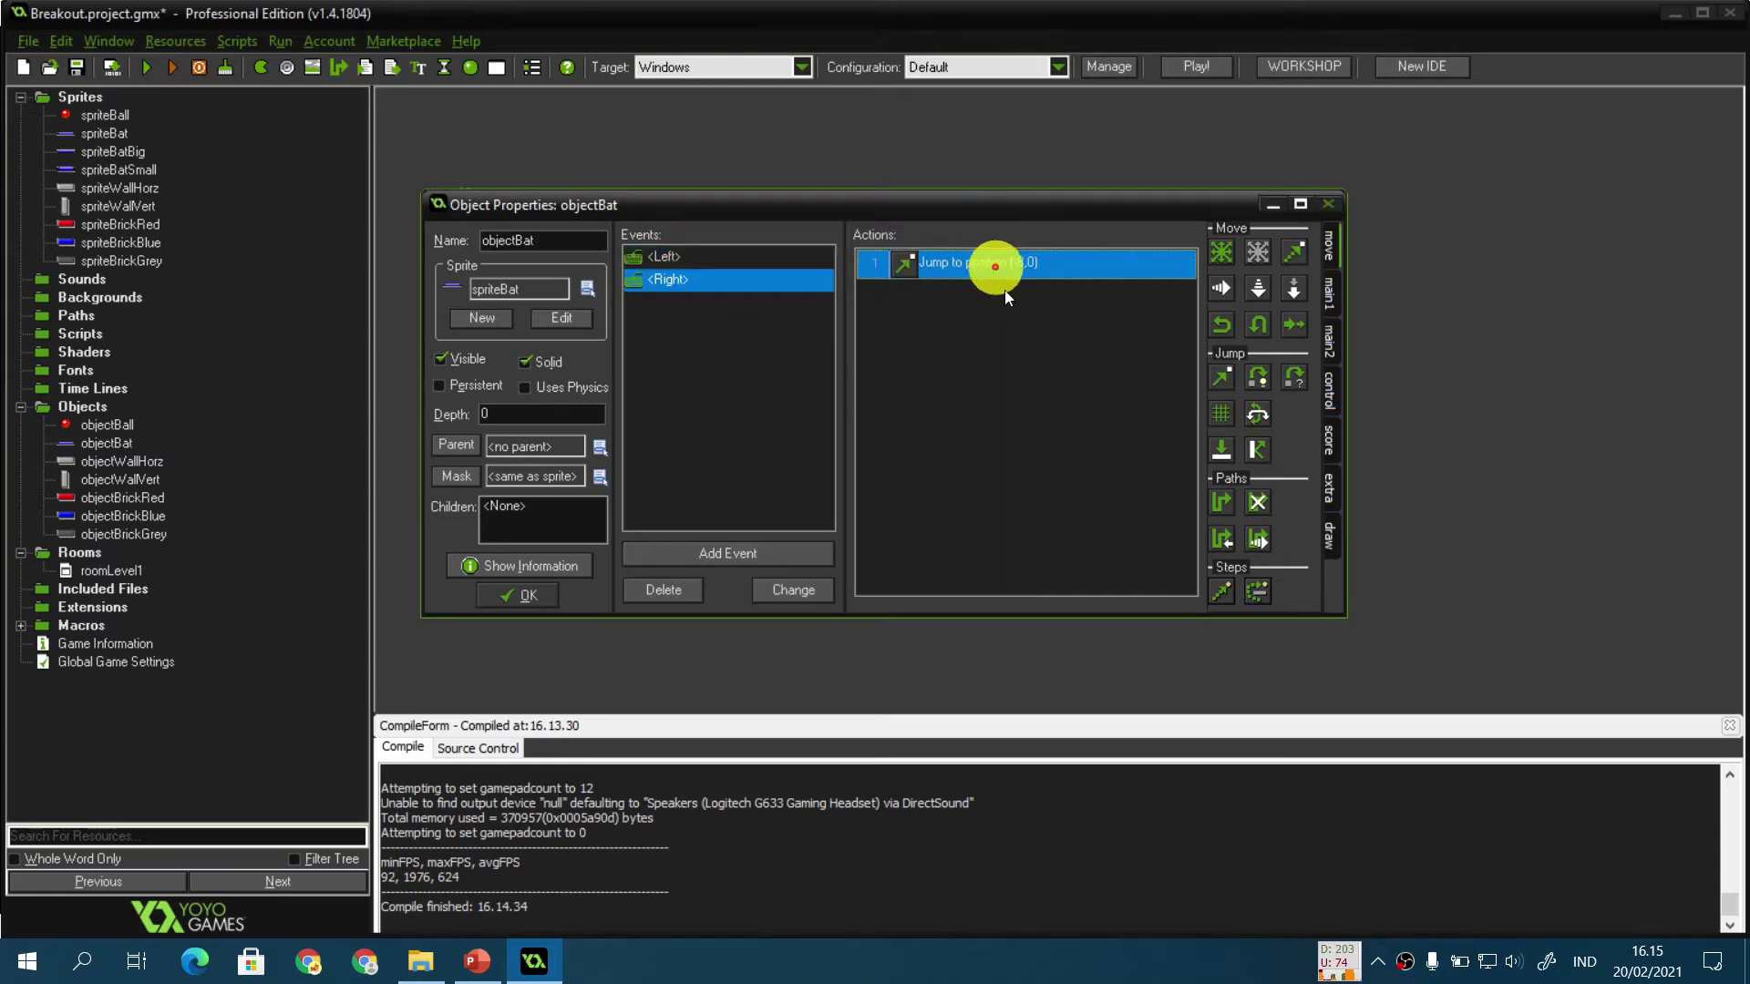
{"action": "double_click", "coordinate": [1028, 370]}
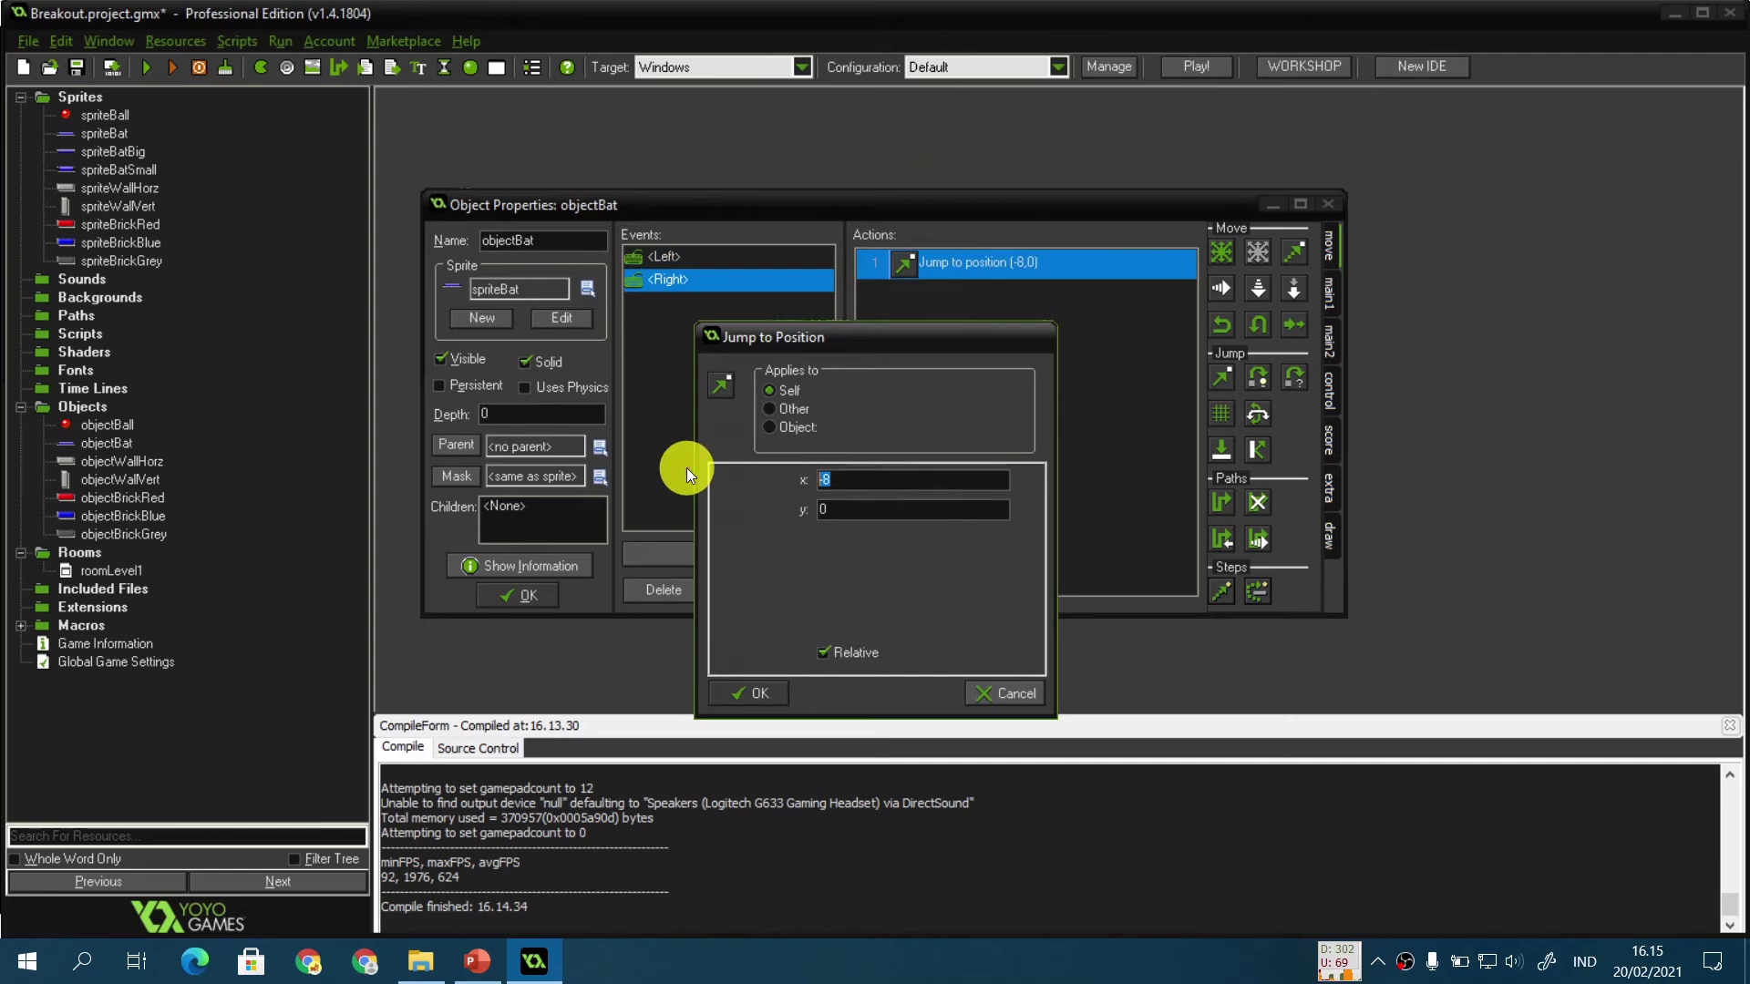
{"action": "type", "text": "8"}
{"action": "key", "text": "Return"}
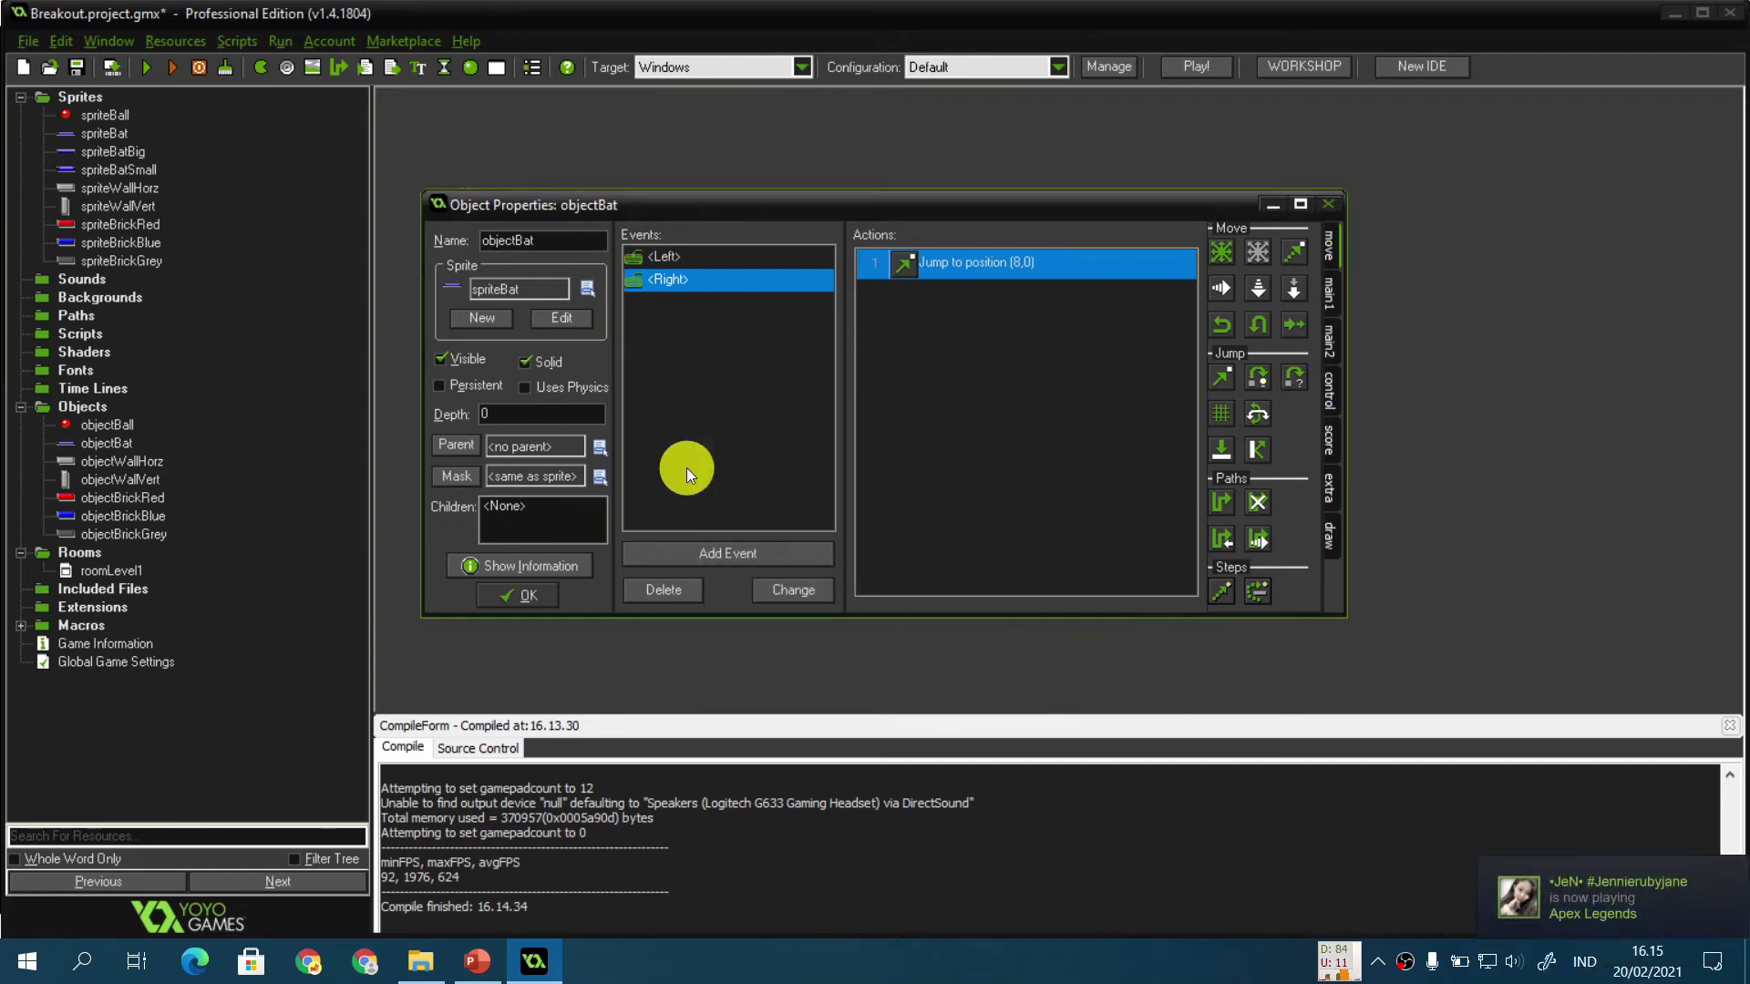
Step: Run the game, test moving the bat left and right, and close the game
{"action": "key", "text": "F5"}
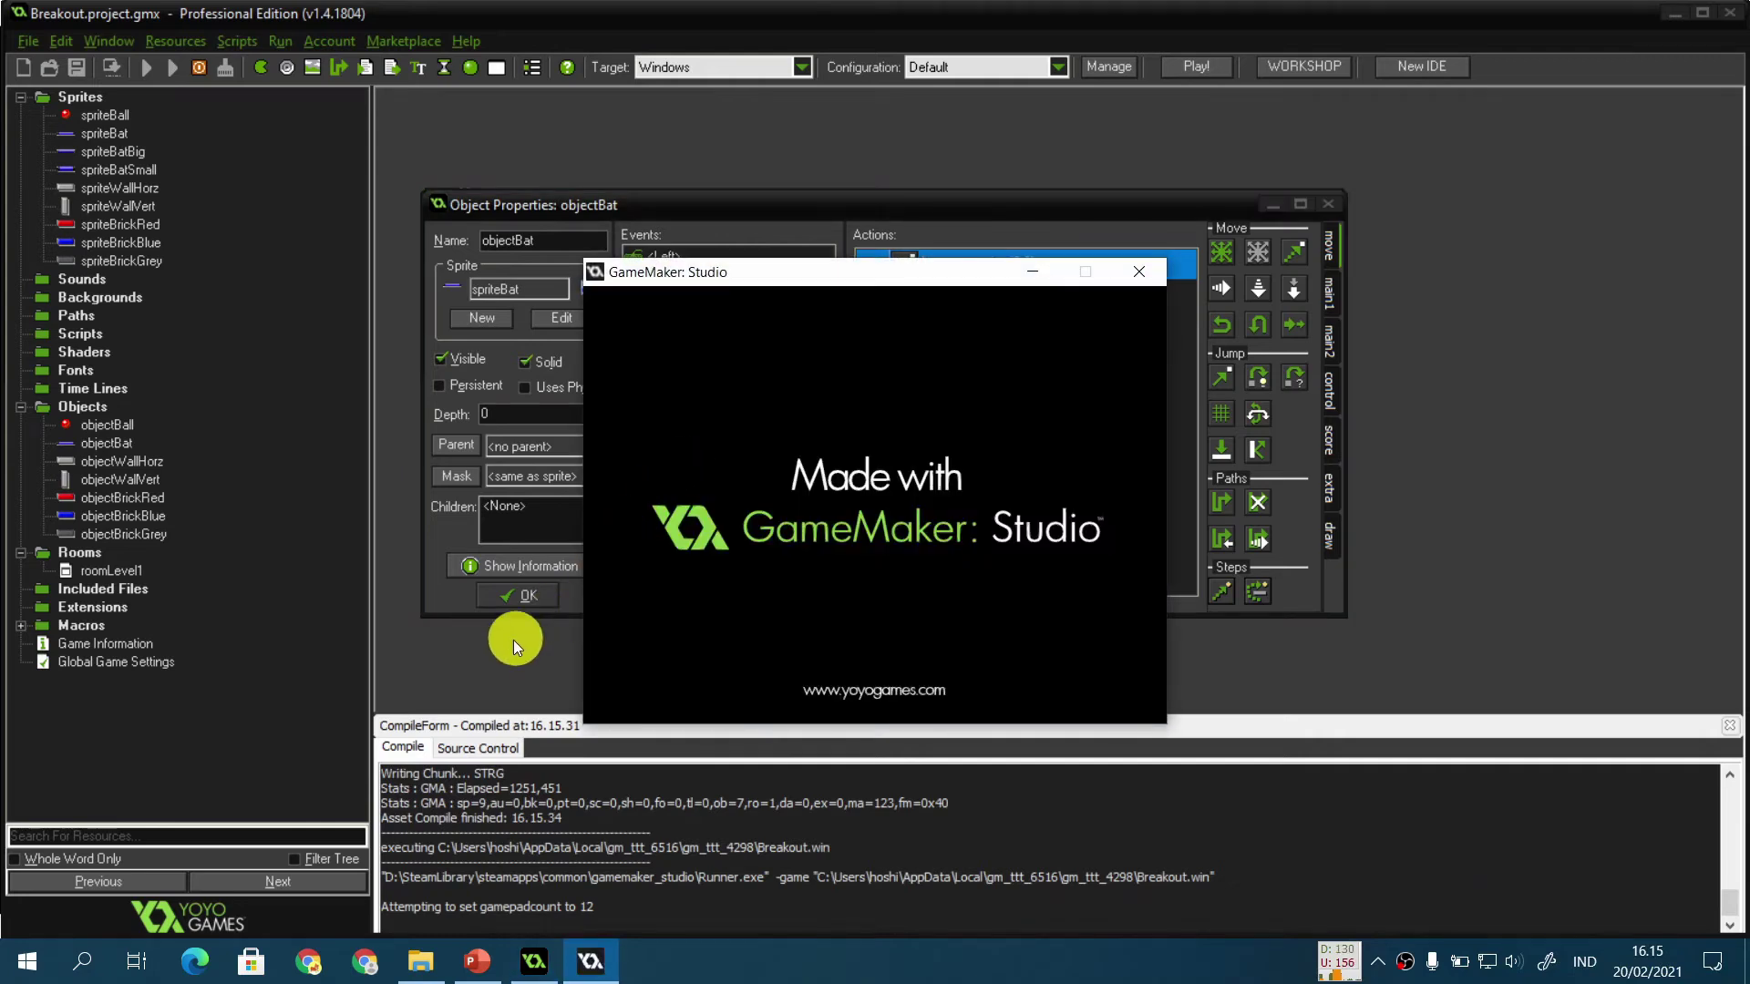
{"action": "key", "text": "Left"}
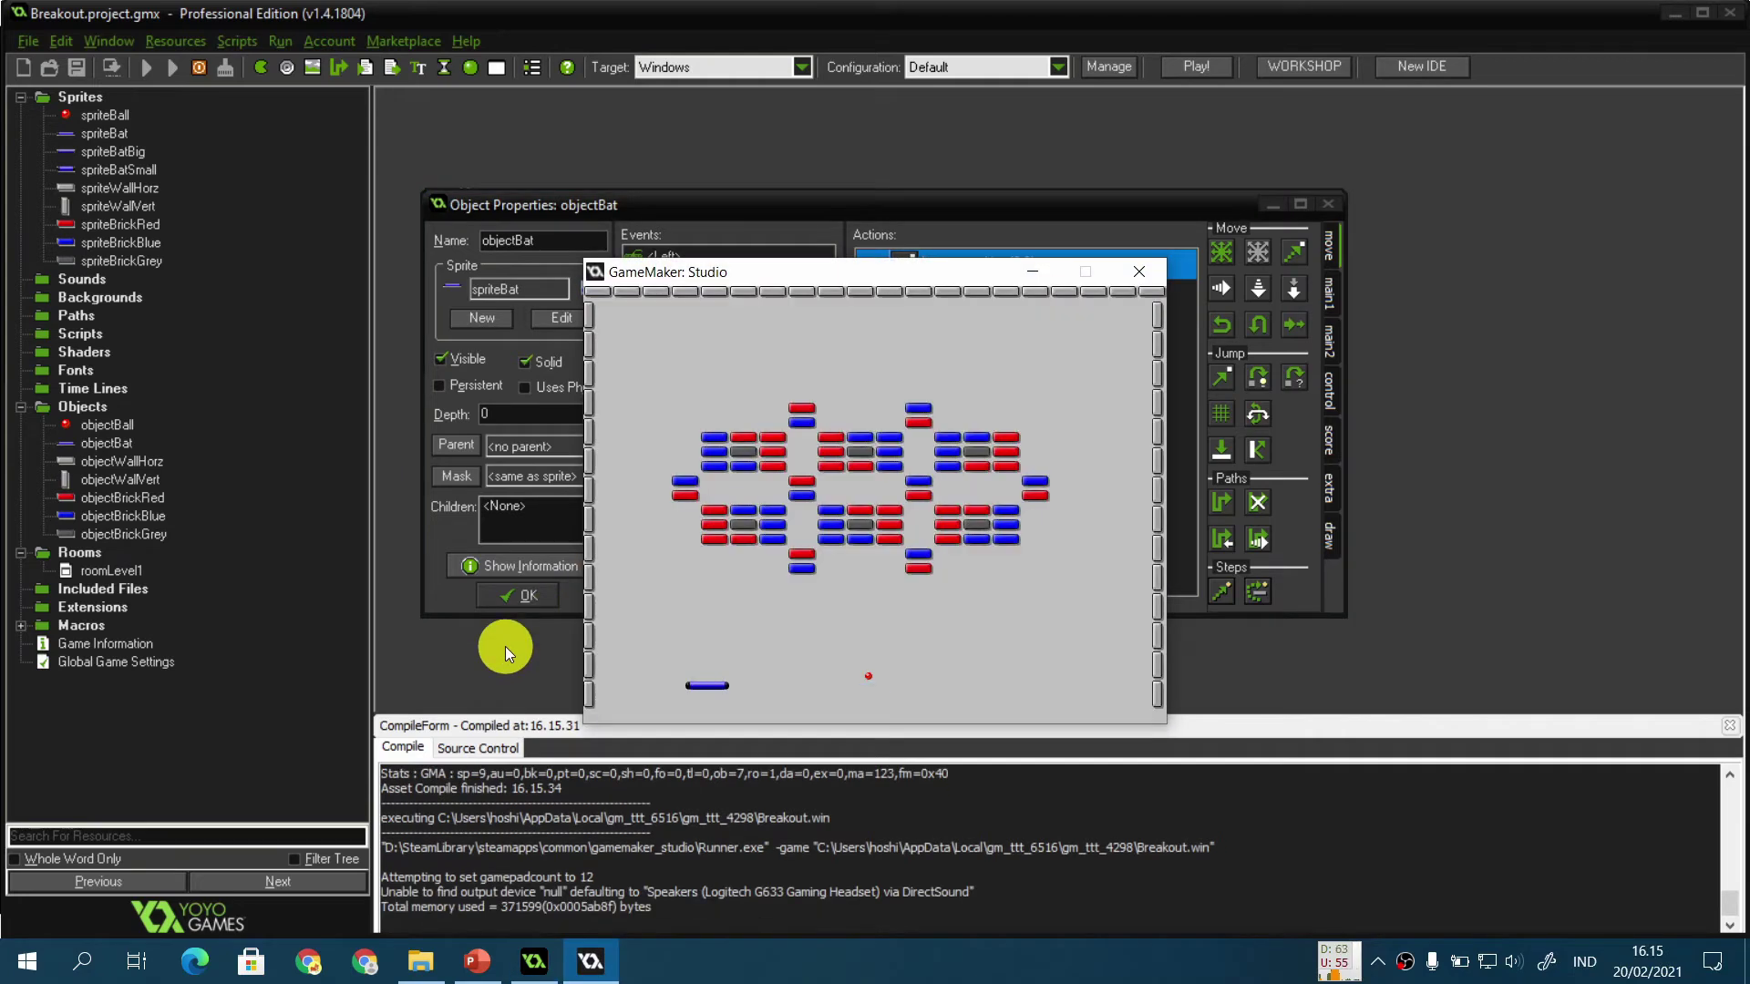
{"action": "key", "text": "Left"}
{"action": "key", "text": "Right"}
{"action": "key", "text": "Left"}
{"action": "key", "text": "Right"}
{"action": "key", "text": "Right"}
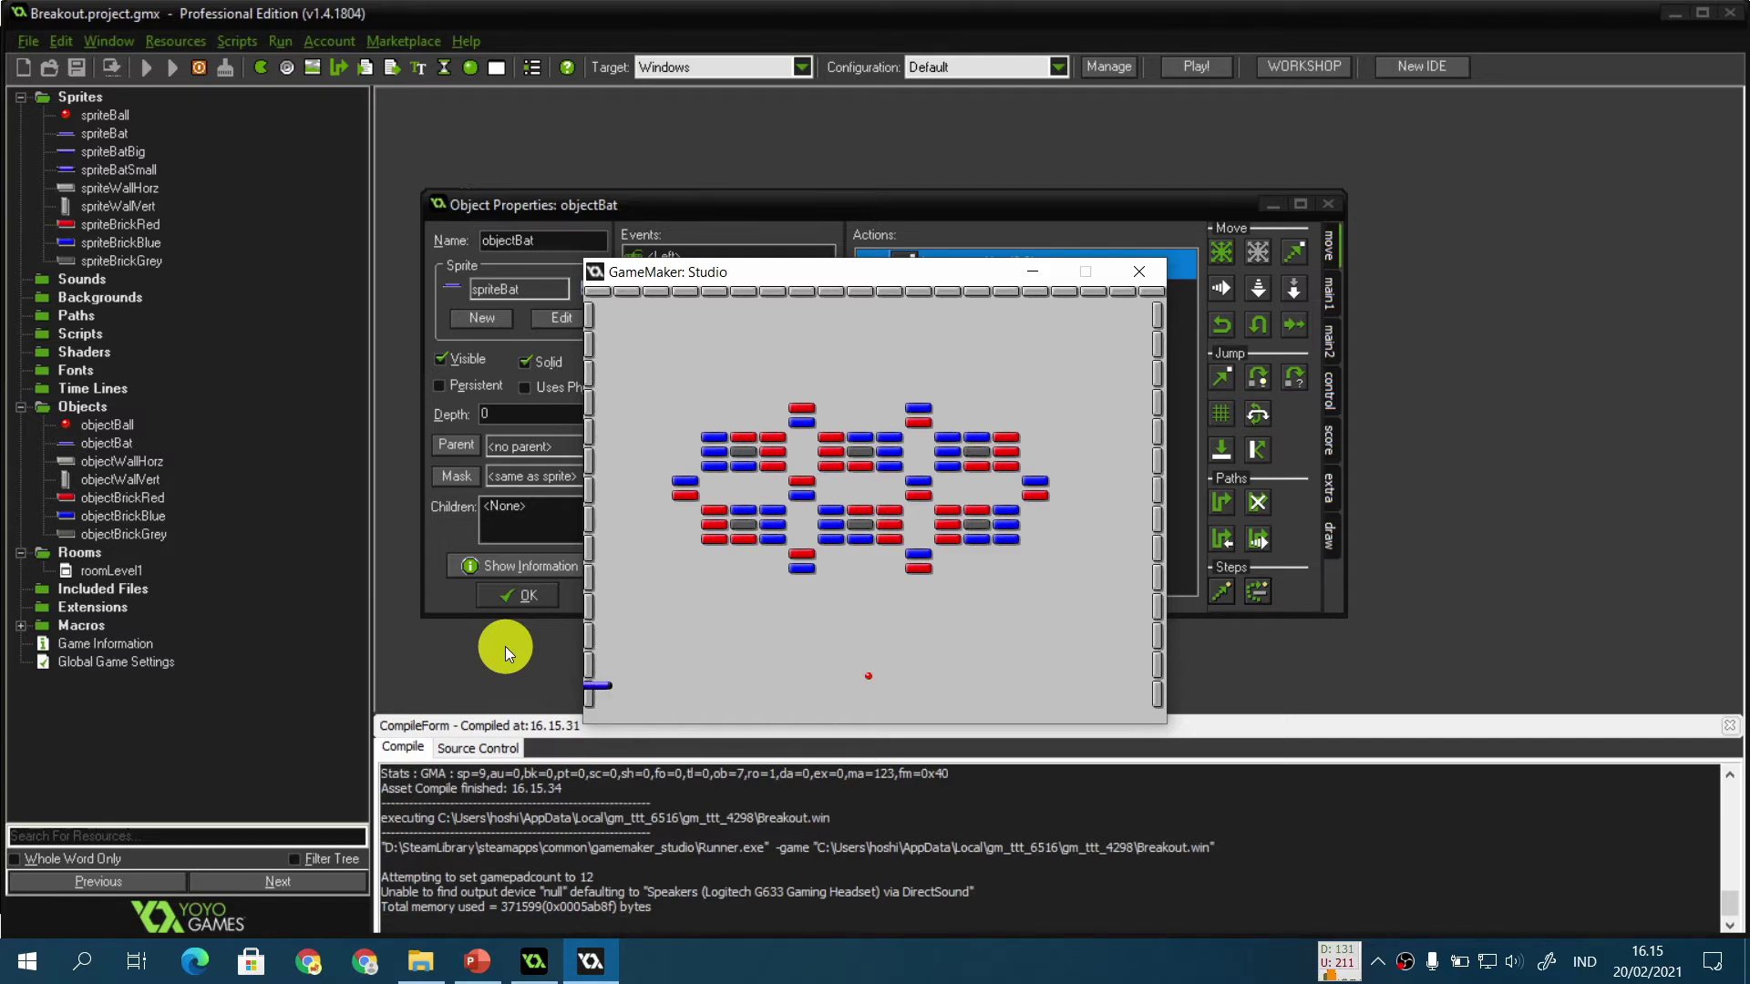
{"action": "key", "text": "Left"}
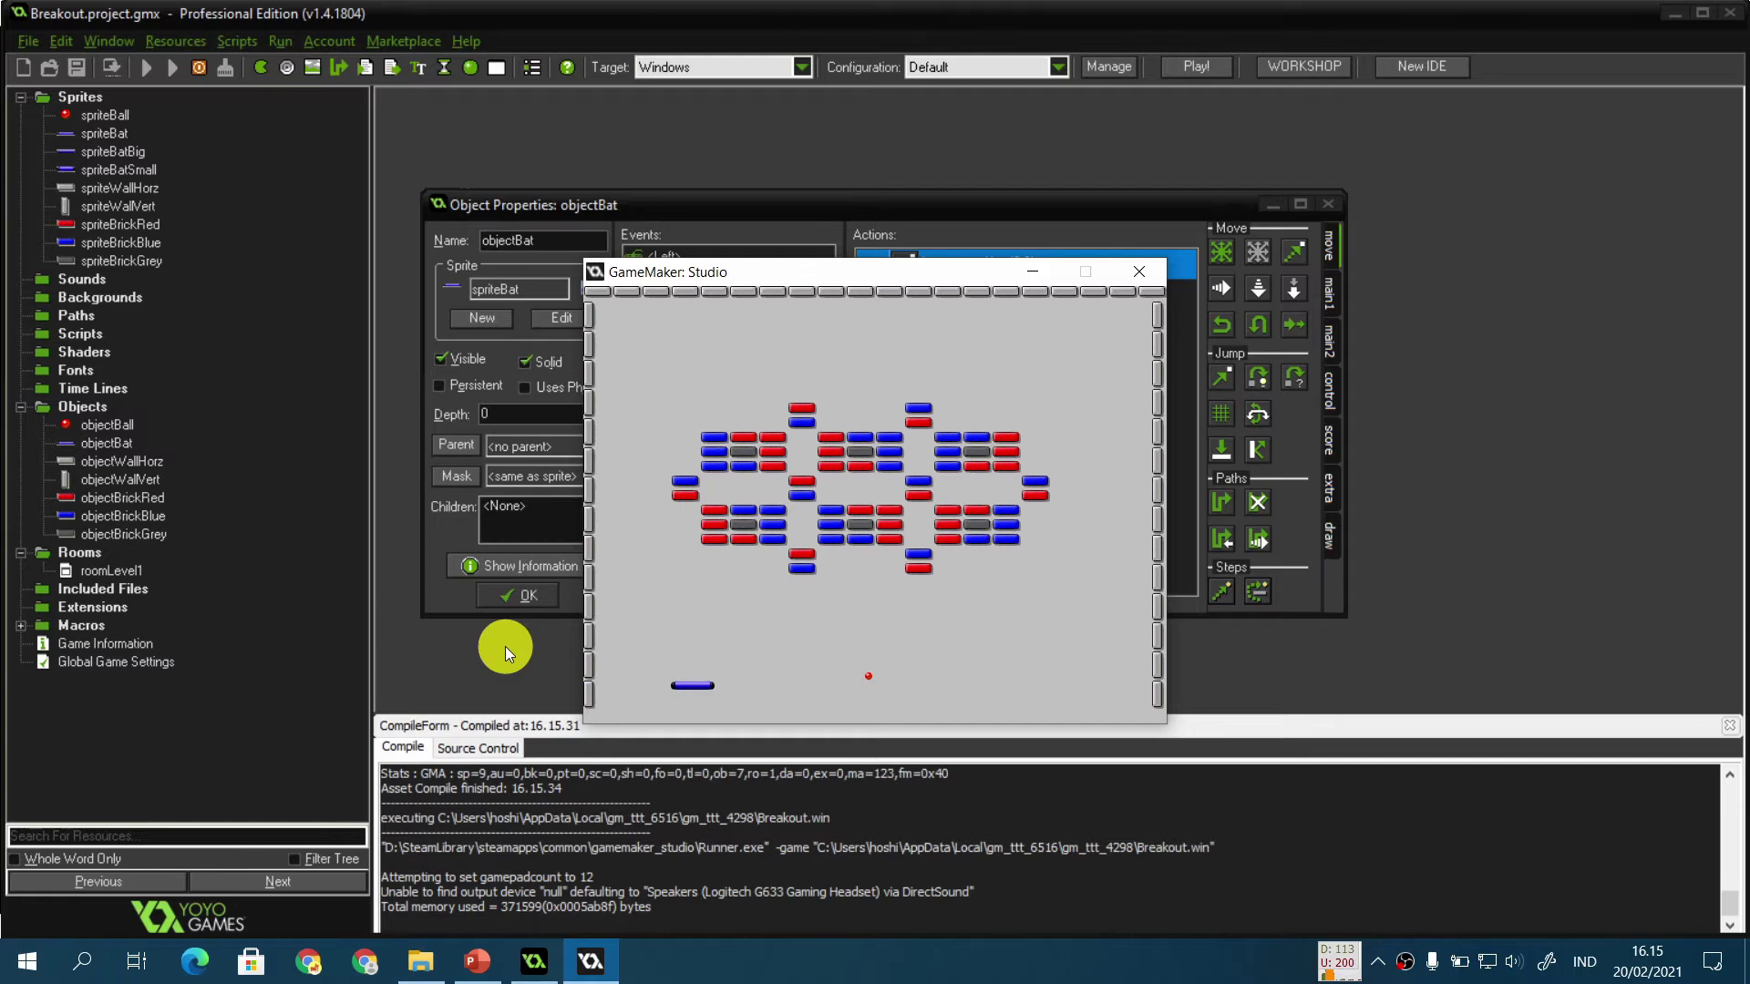
{"action": "key", "text": "Right"}
{"action": "key", "text": "Right"}
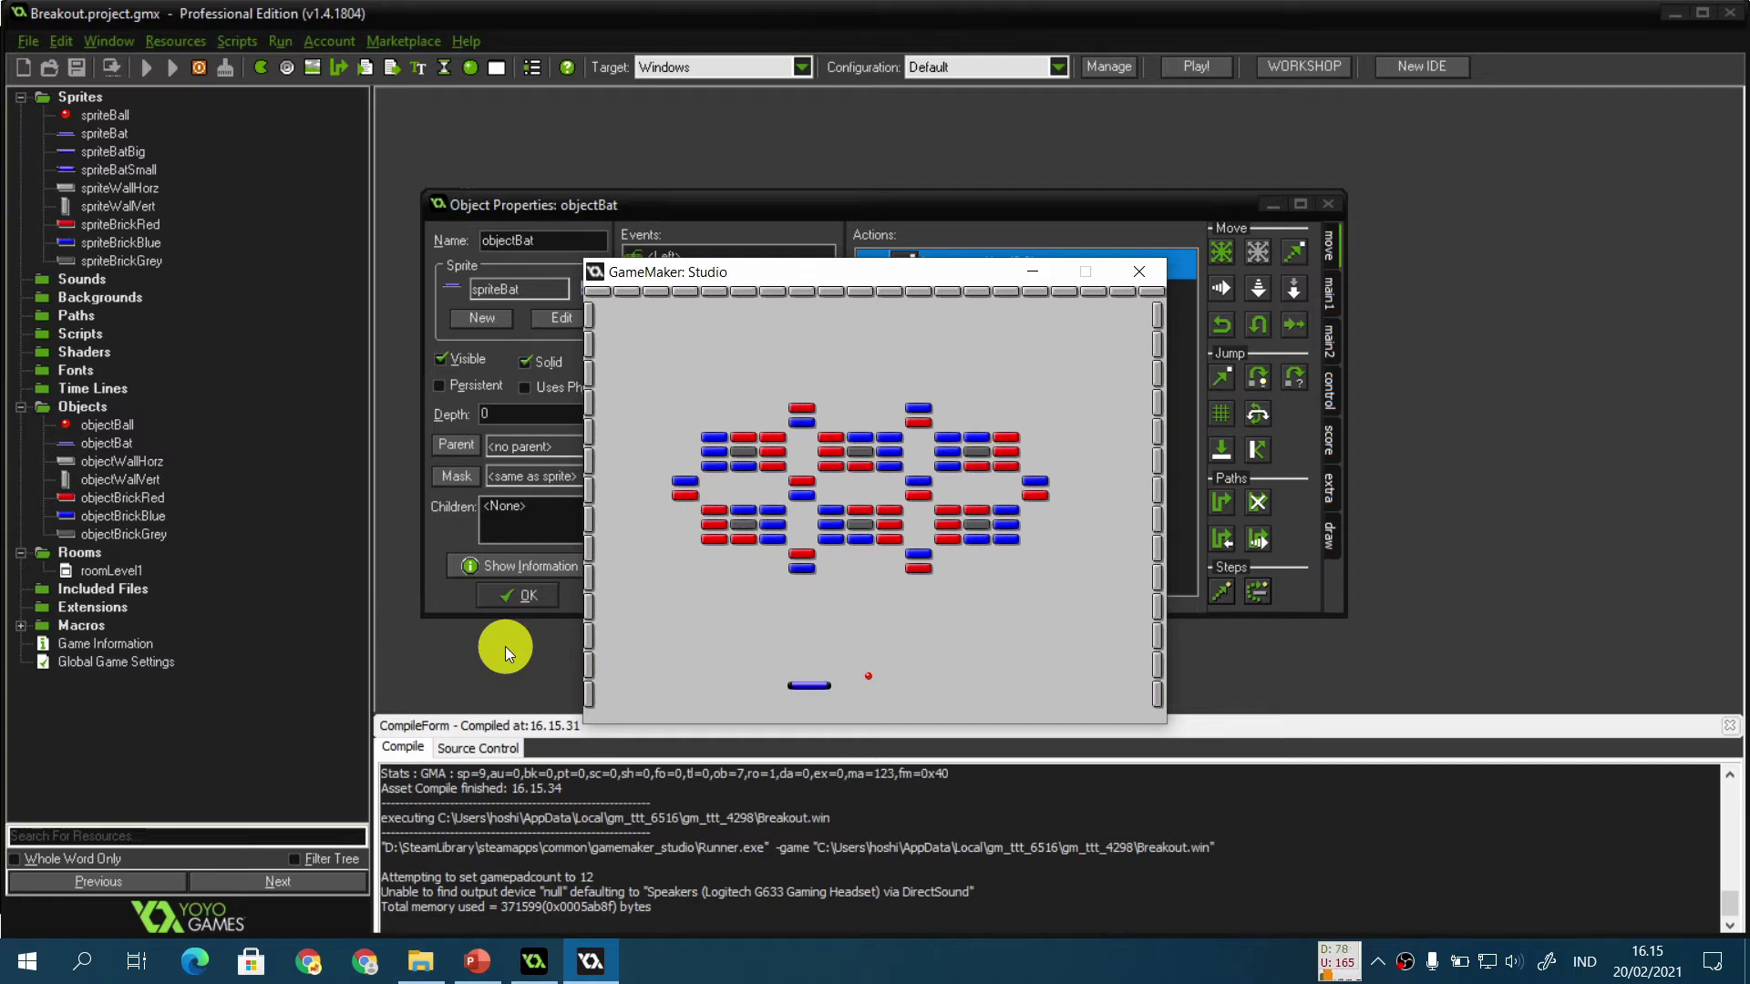
{"action": "key", "text": "Right"}
{"action": "key", "text": "Left"}
{"action": "key", "text": "Right"}
{"action": "key", "text": "Left"}
{"action": "key", "text": "Left"}
{"action": "key", "text": "Right"}
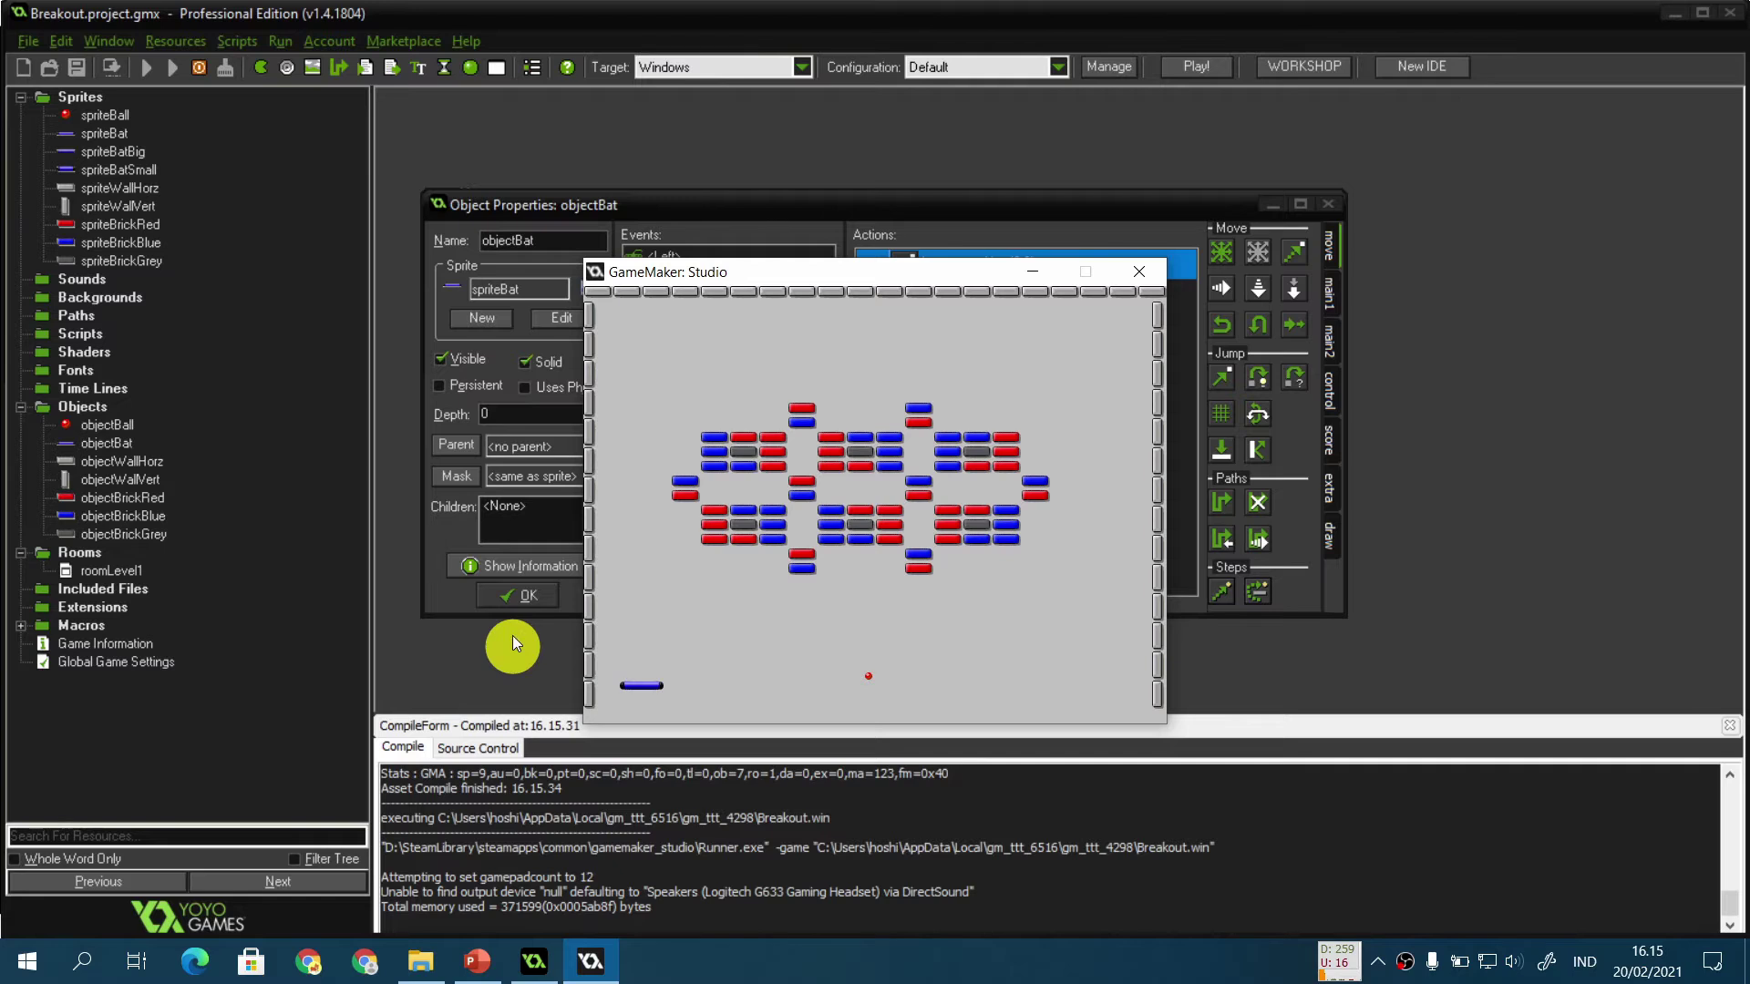
{"action": "left_click", "coordinate": [1134, 277]}
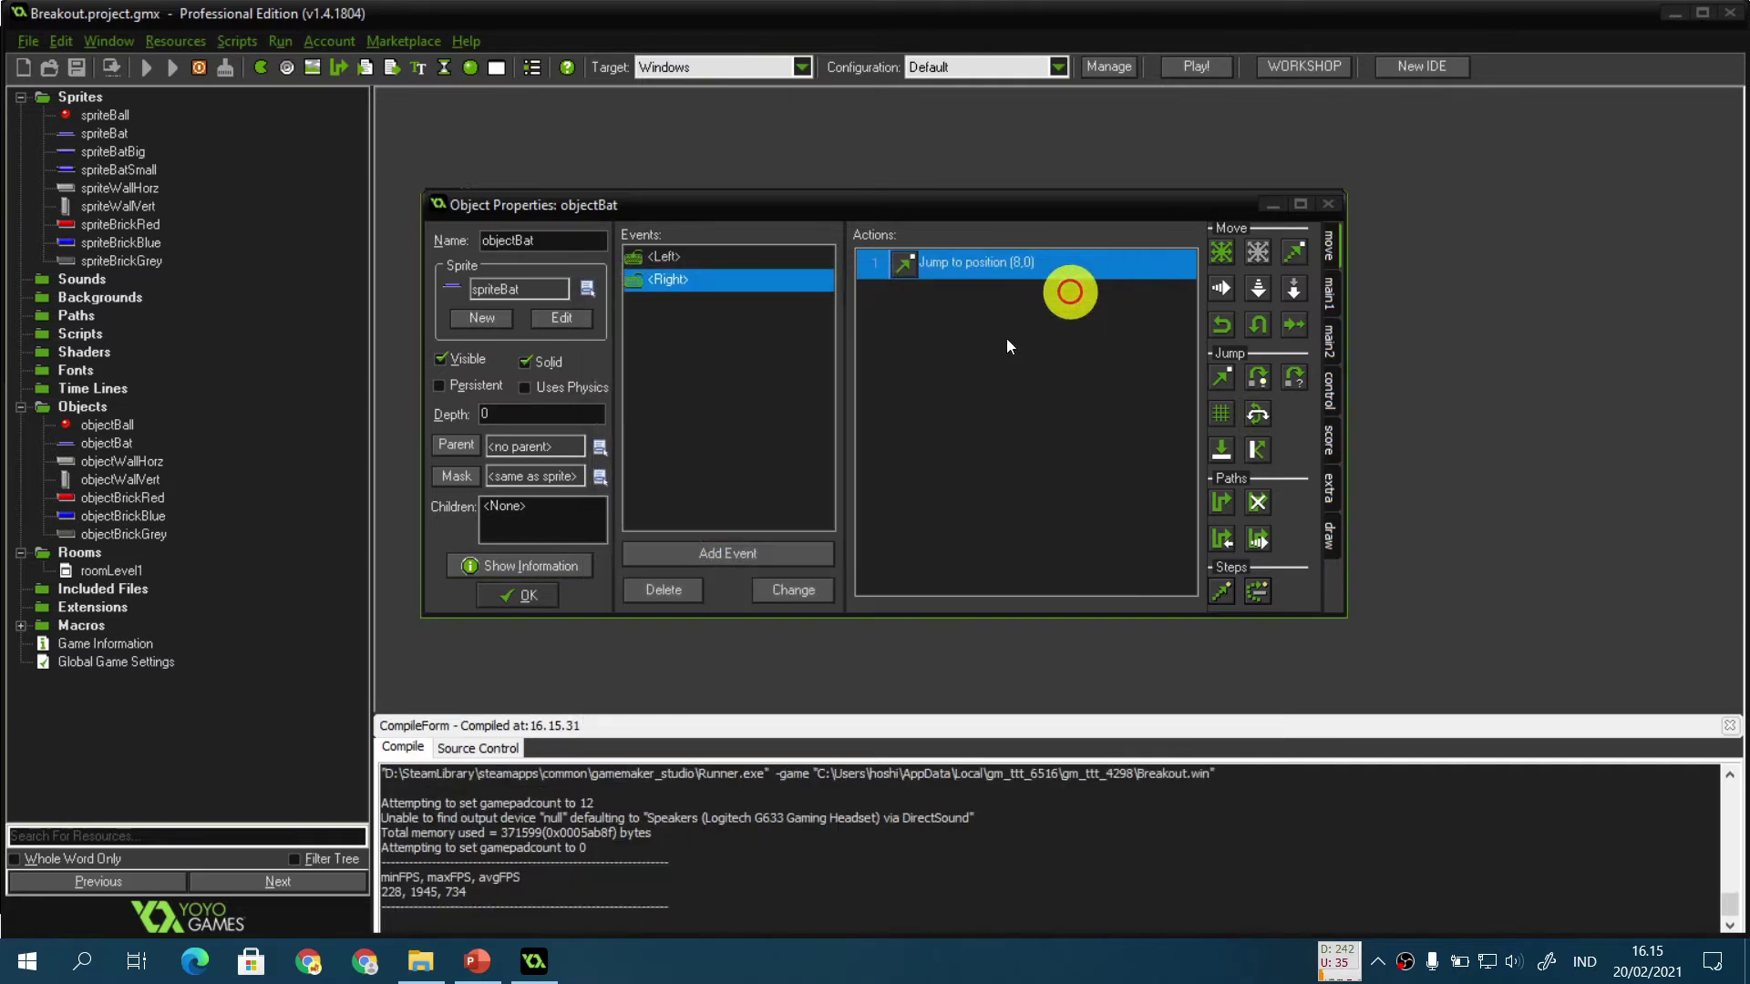
Step: Add a collision event with objectWallVert to objectBat, containing a relative Jump to Position action with x 0 and y 0
{"action": "left_click", "coordinate": [744, 554]}
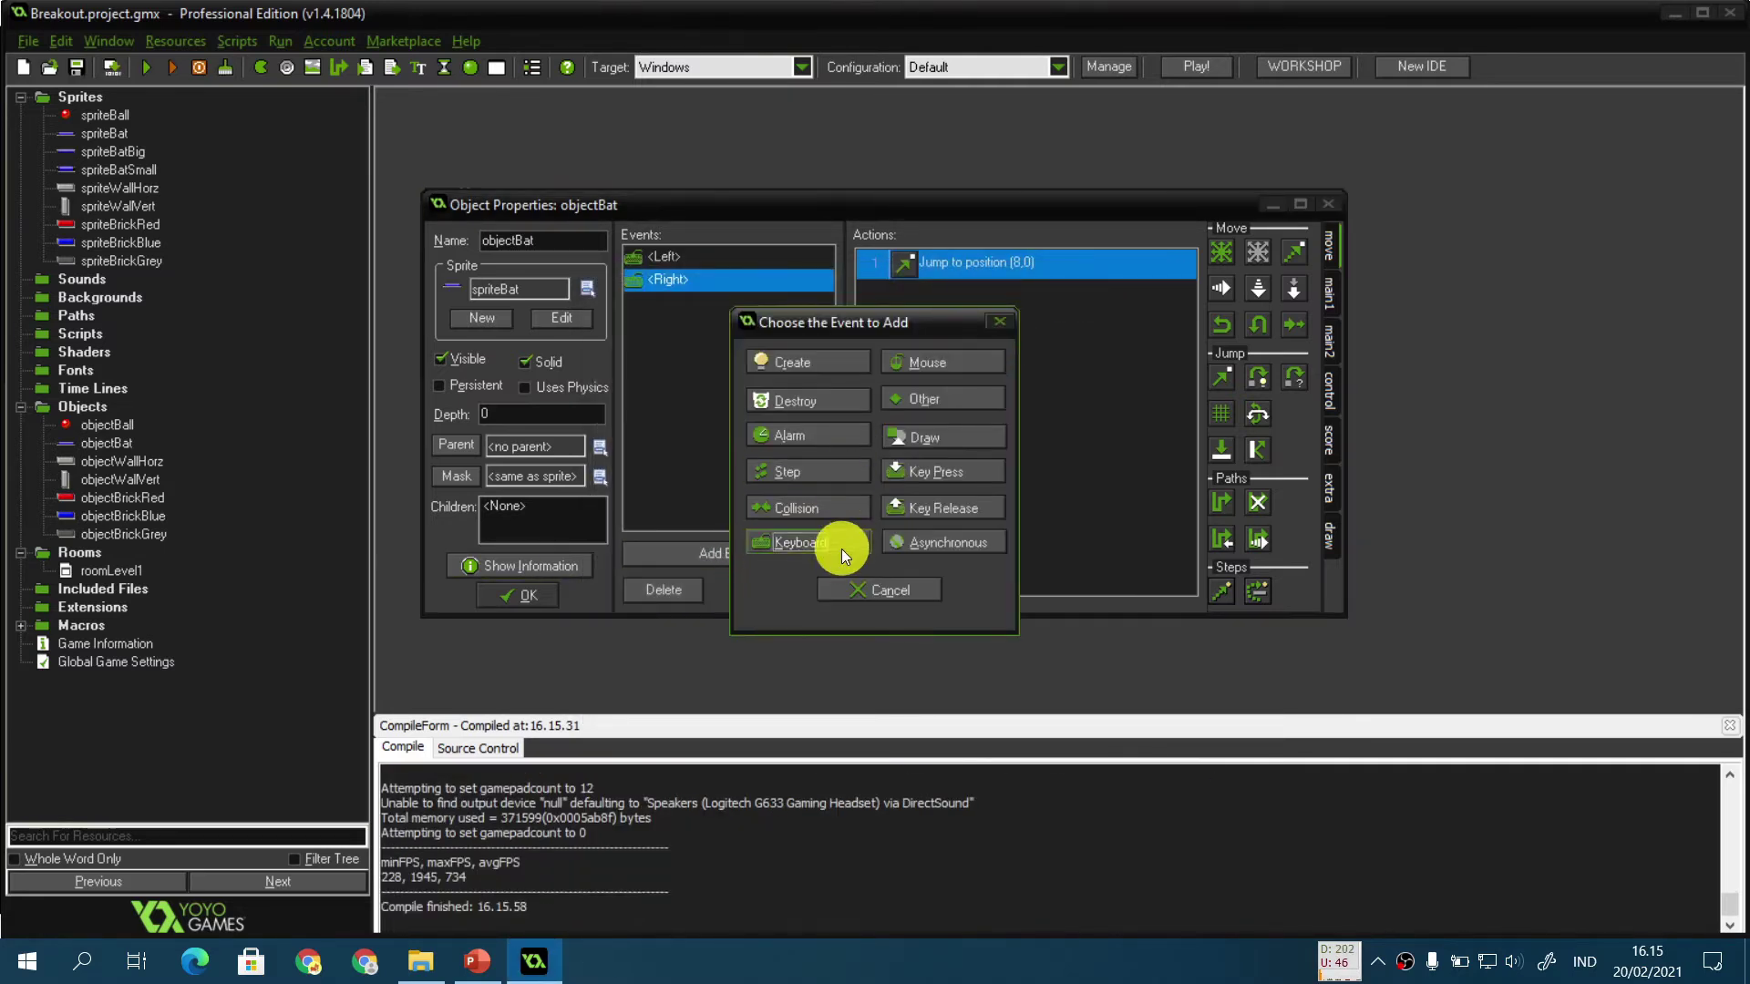
{"action": "left_click", "coordinate": [841, 516]}
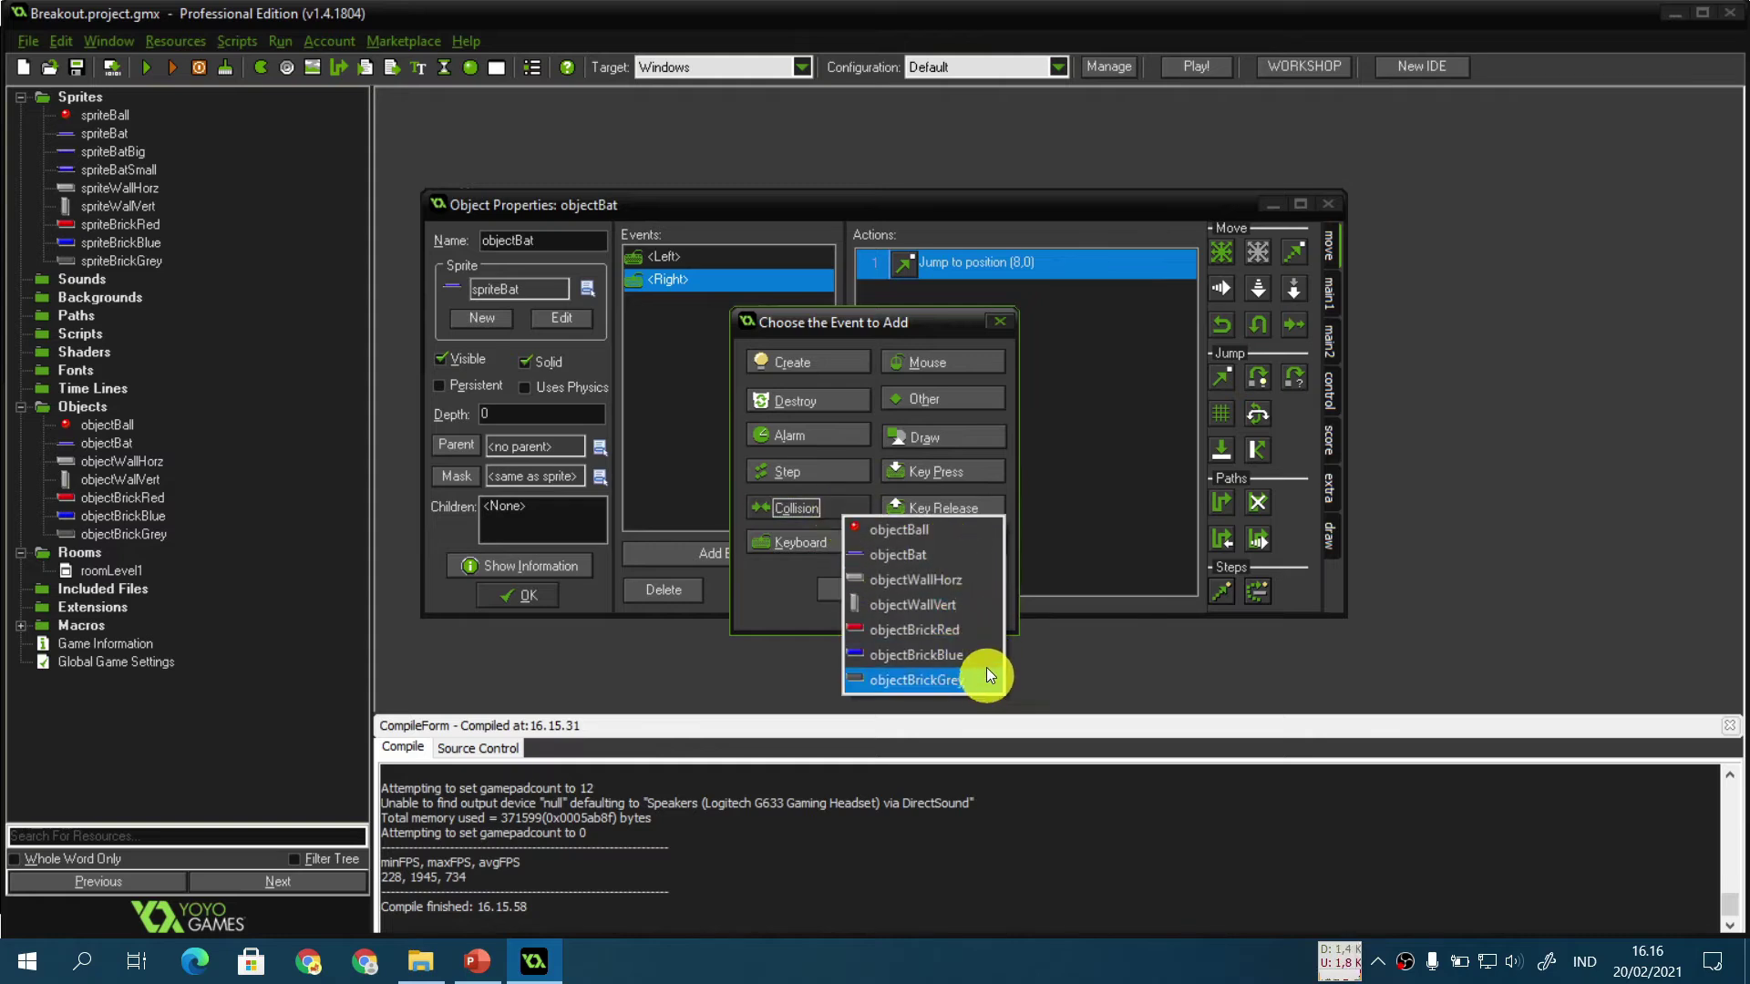
{"action": "left_click", "coordinate": [982, 605]}
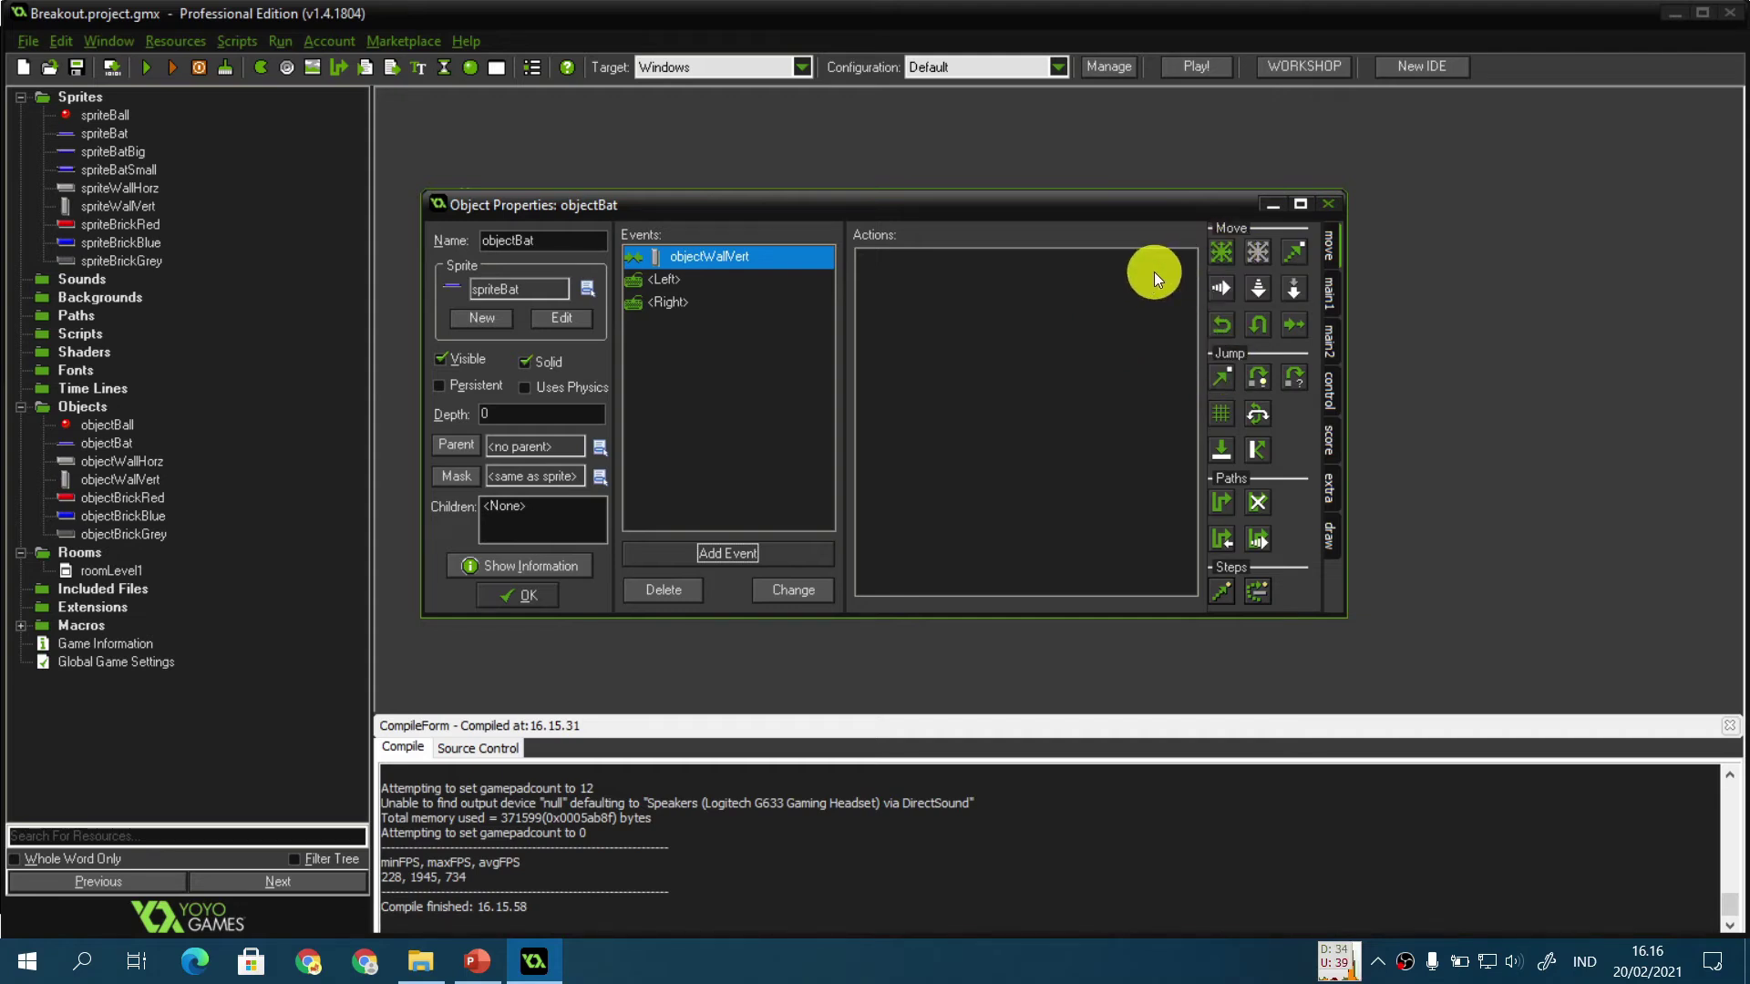
{"action": "left_click_drag", "start_coordinate": [1225, 370], "coordinate": [1048, 337]}
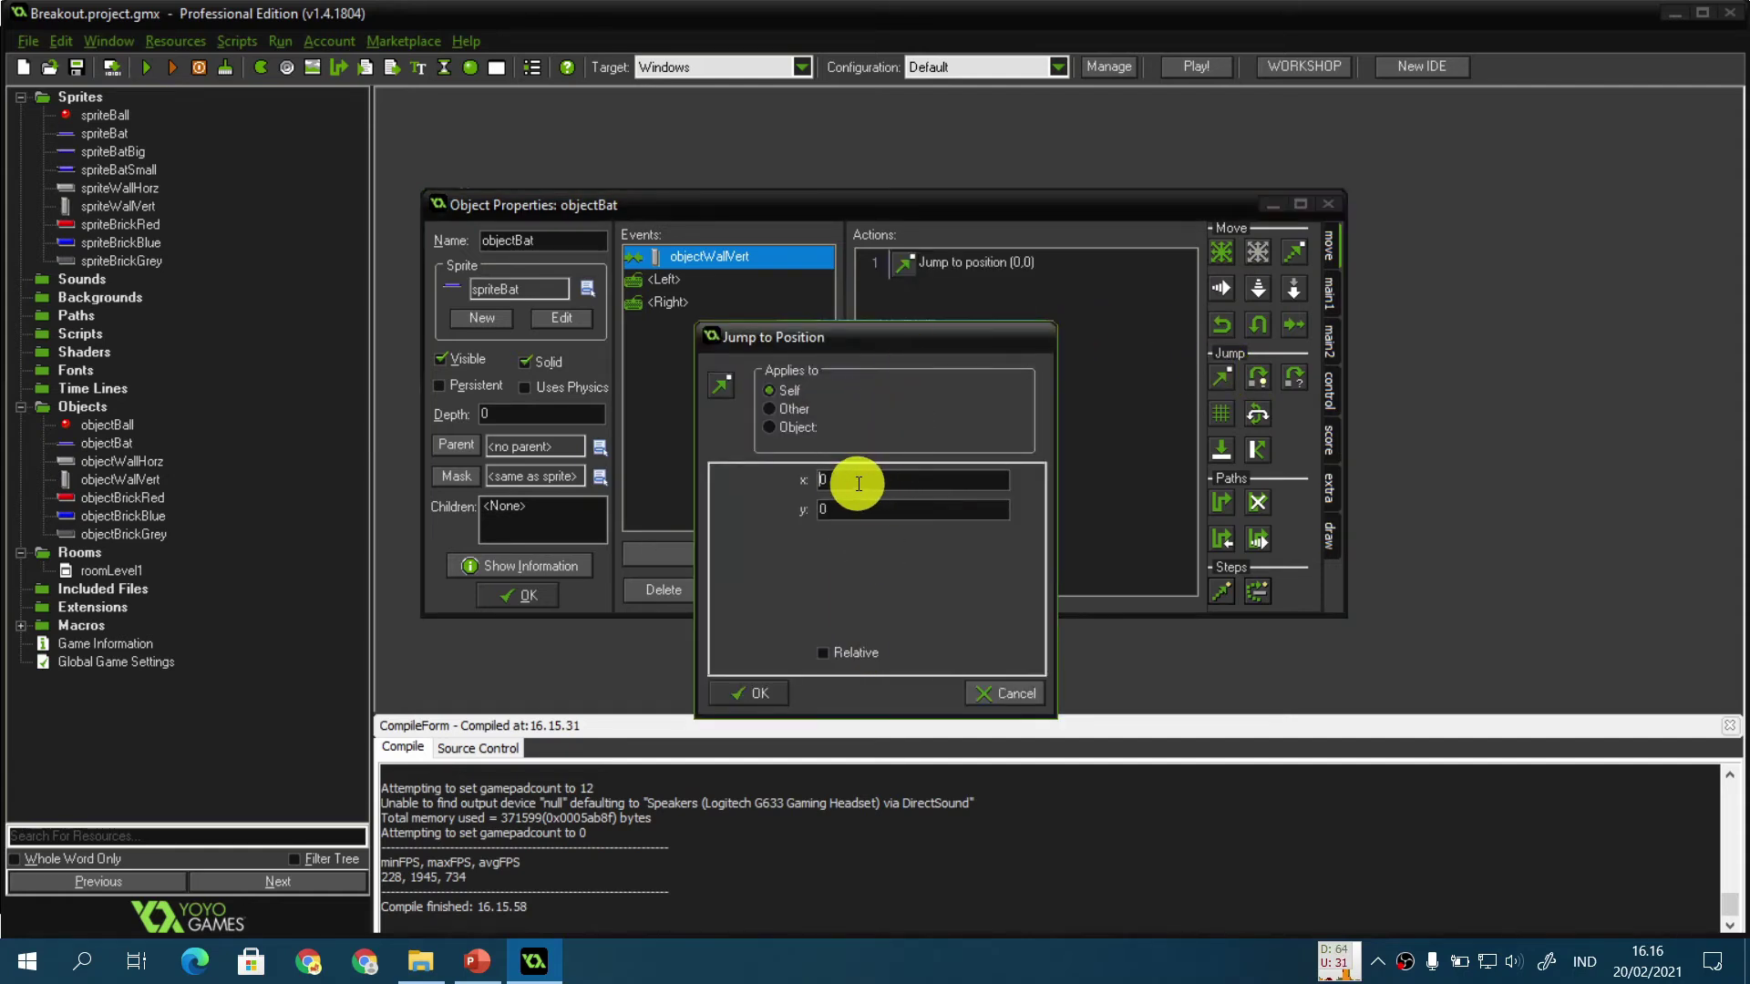
{"action": "left_click", "coordinate": [859, 654]}
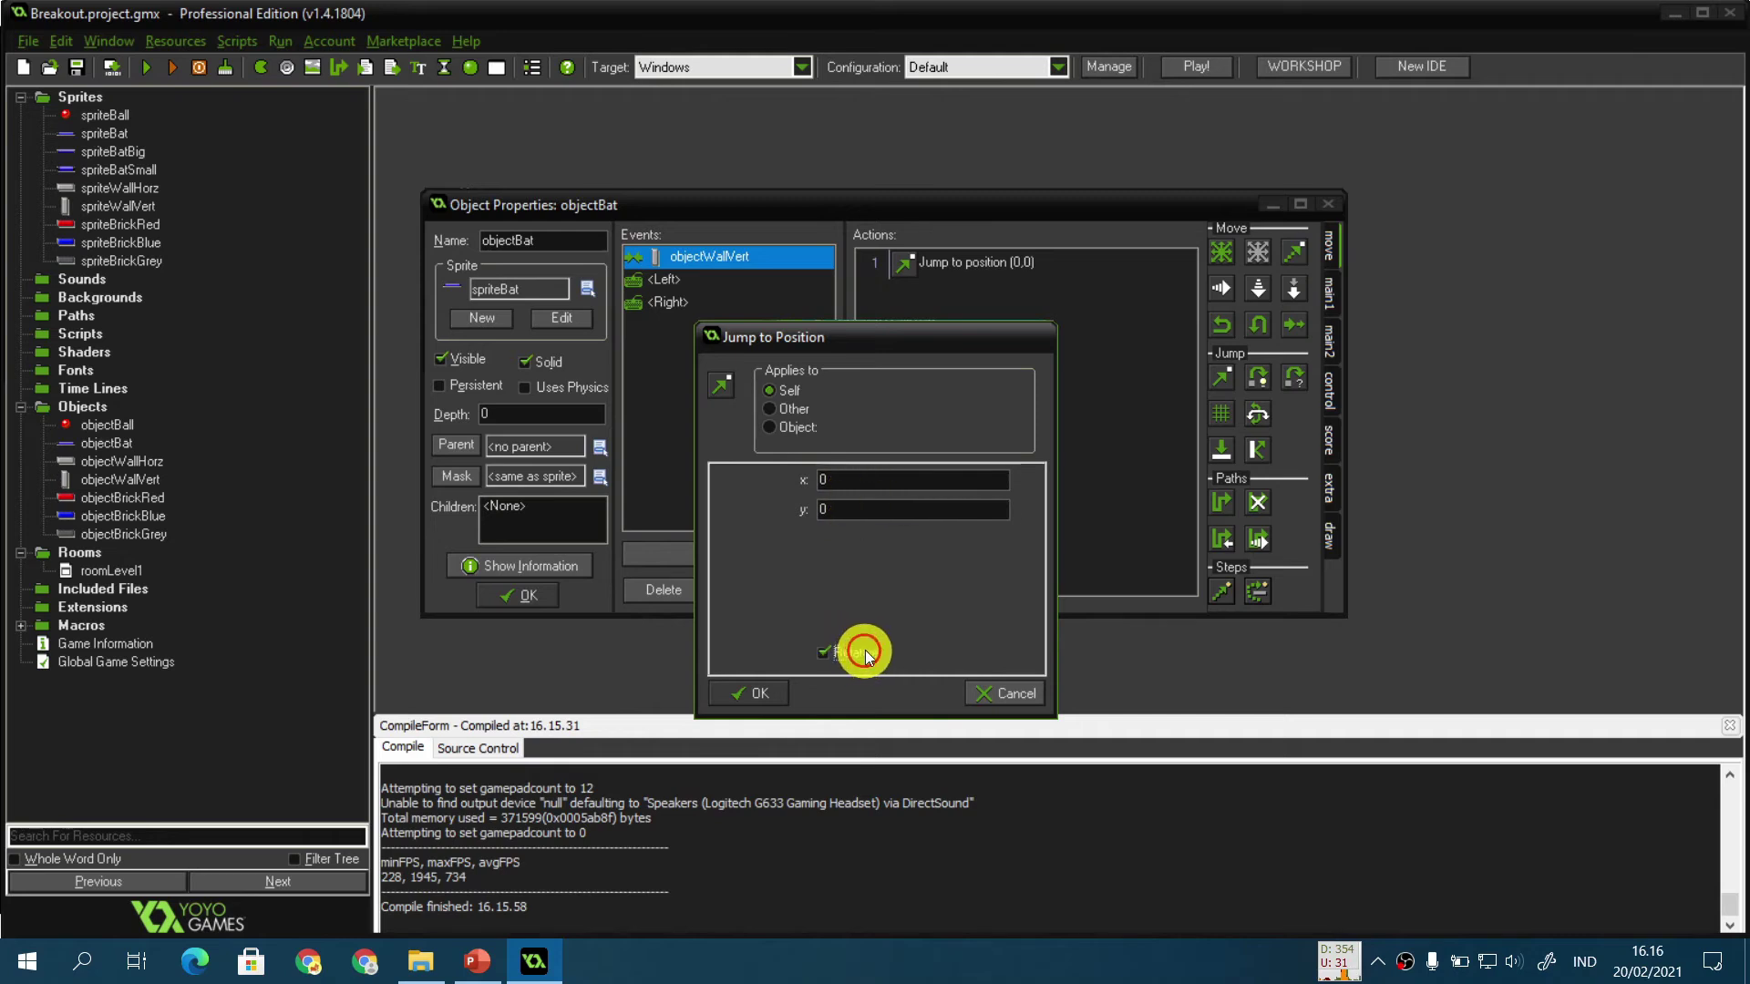
{"action": "left_click", "coordinate": [763, 692]}
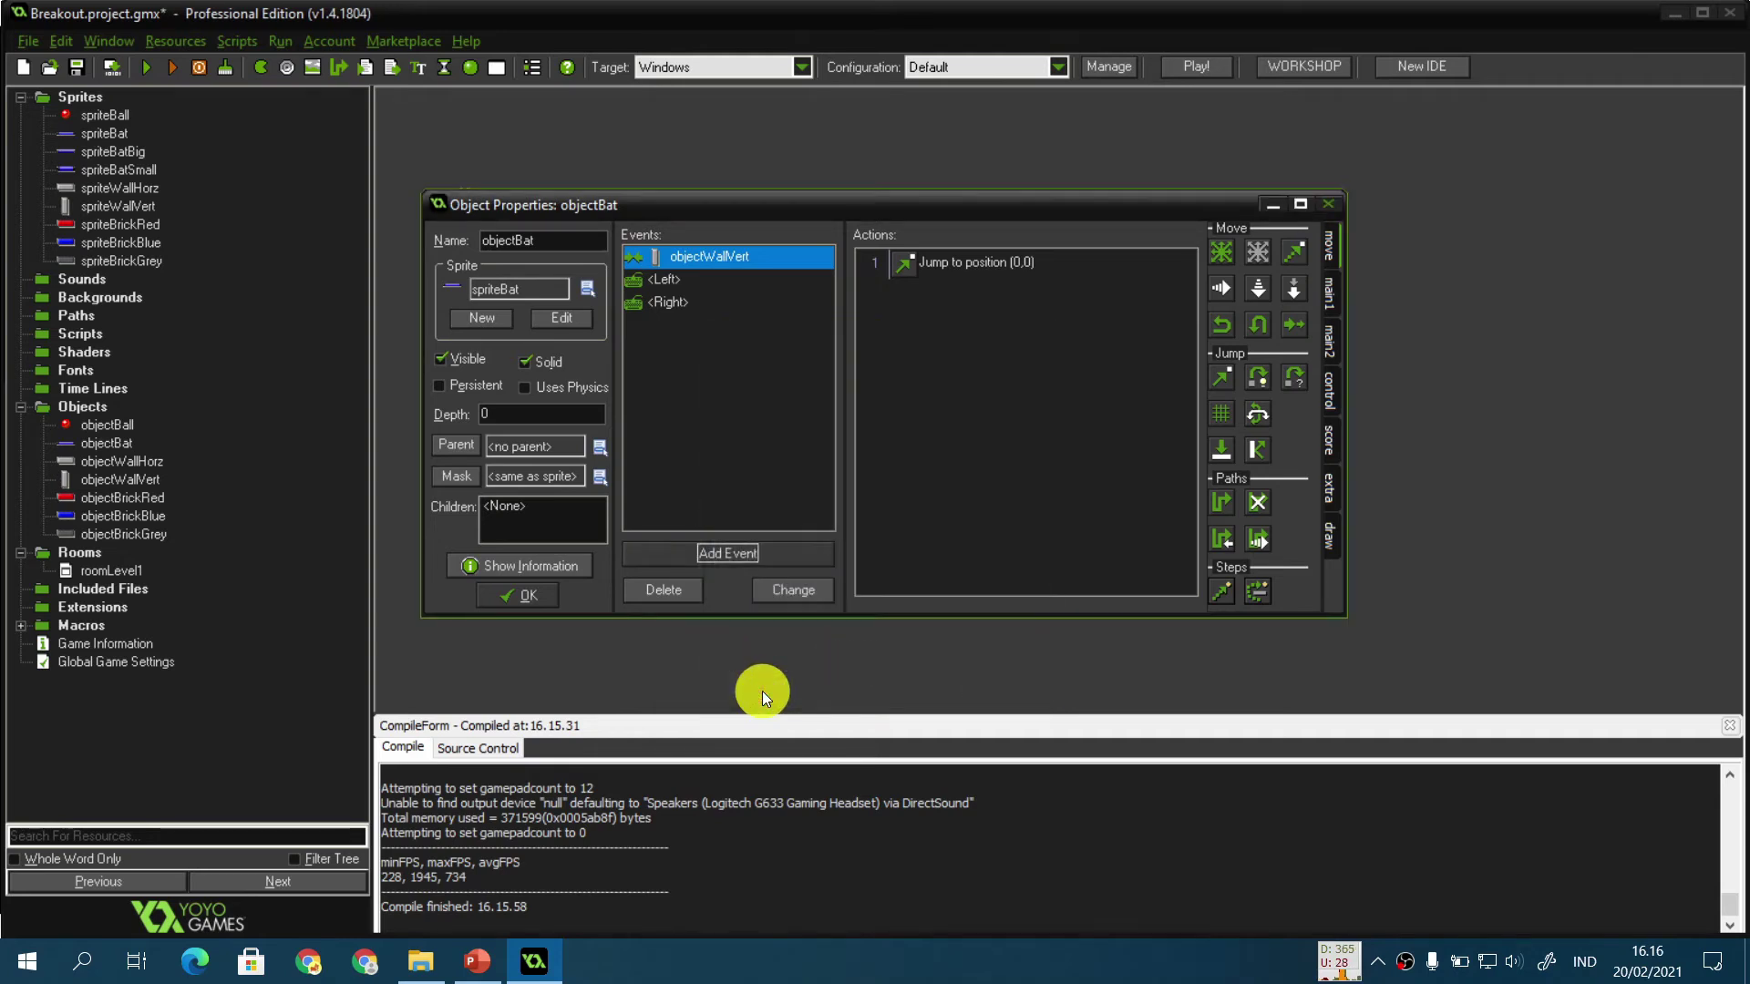
Step: Run the game, test moving the bat against both side walls, and close the game
{"action": "key", "text": "F5"}
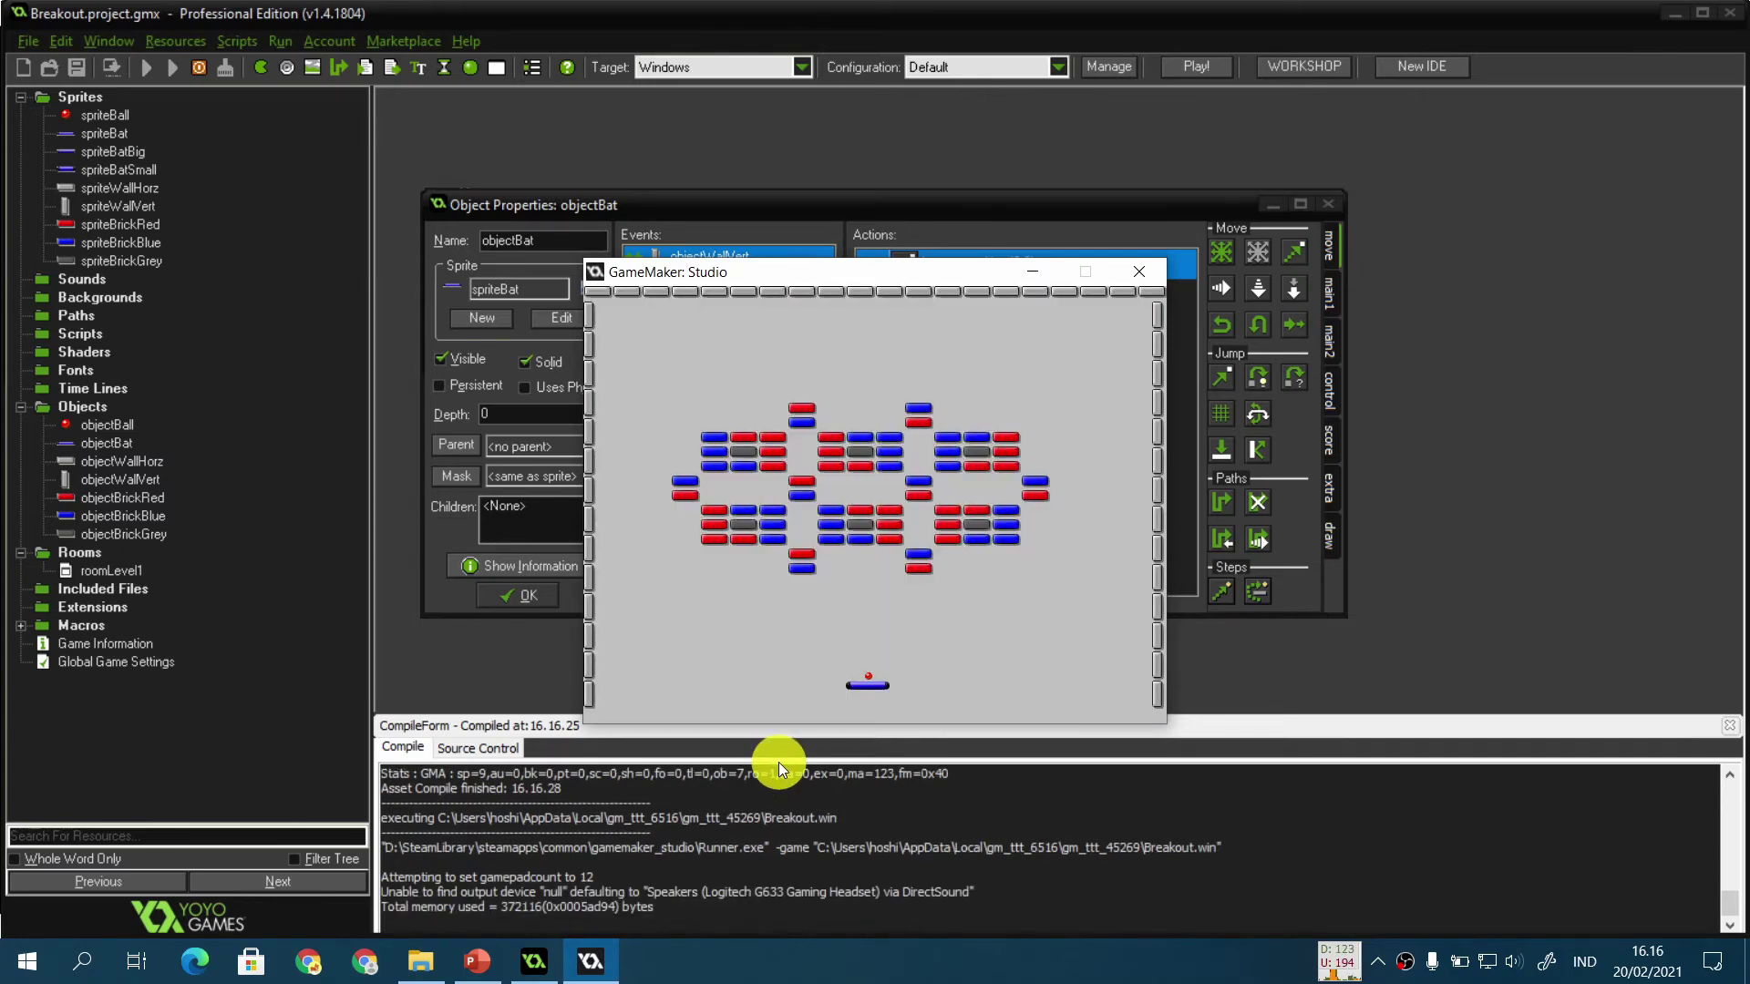
{"action": "key", "text": "Left"}
{"action": "key", "text": "Right"}
{"action": "key", "text": "Right"}
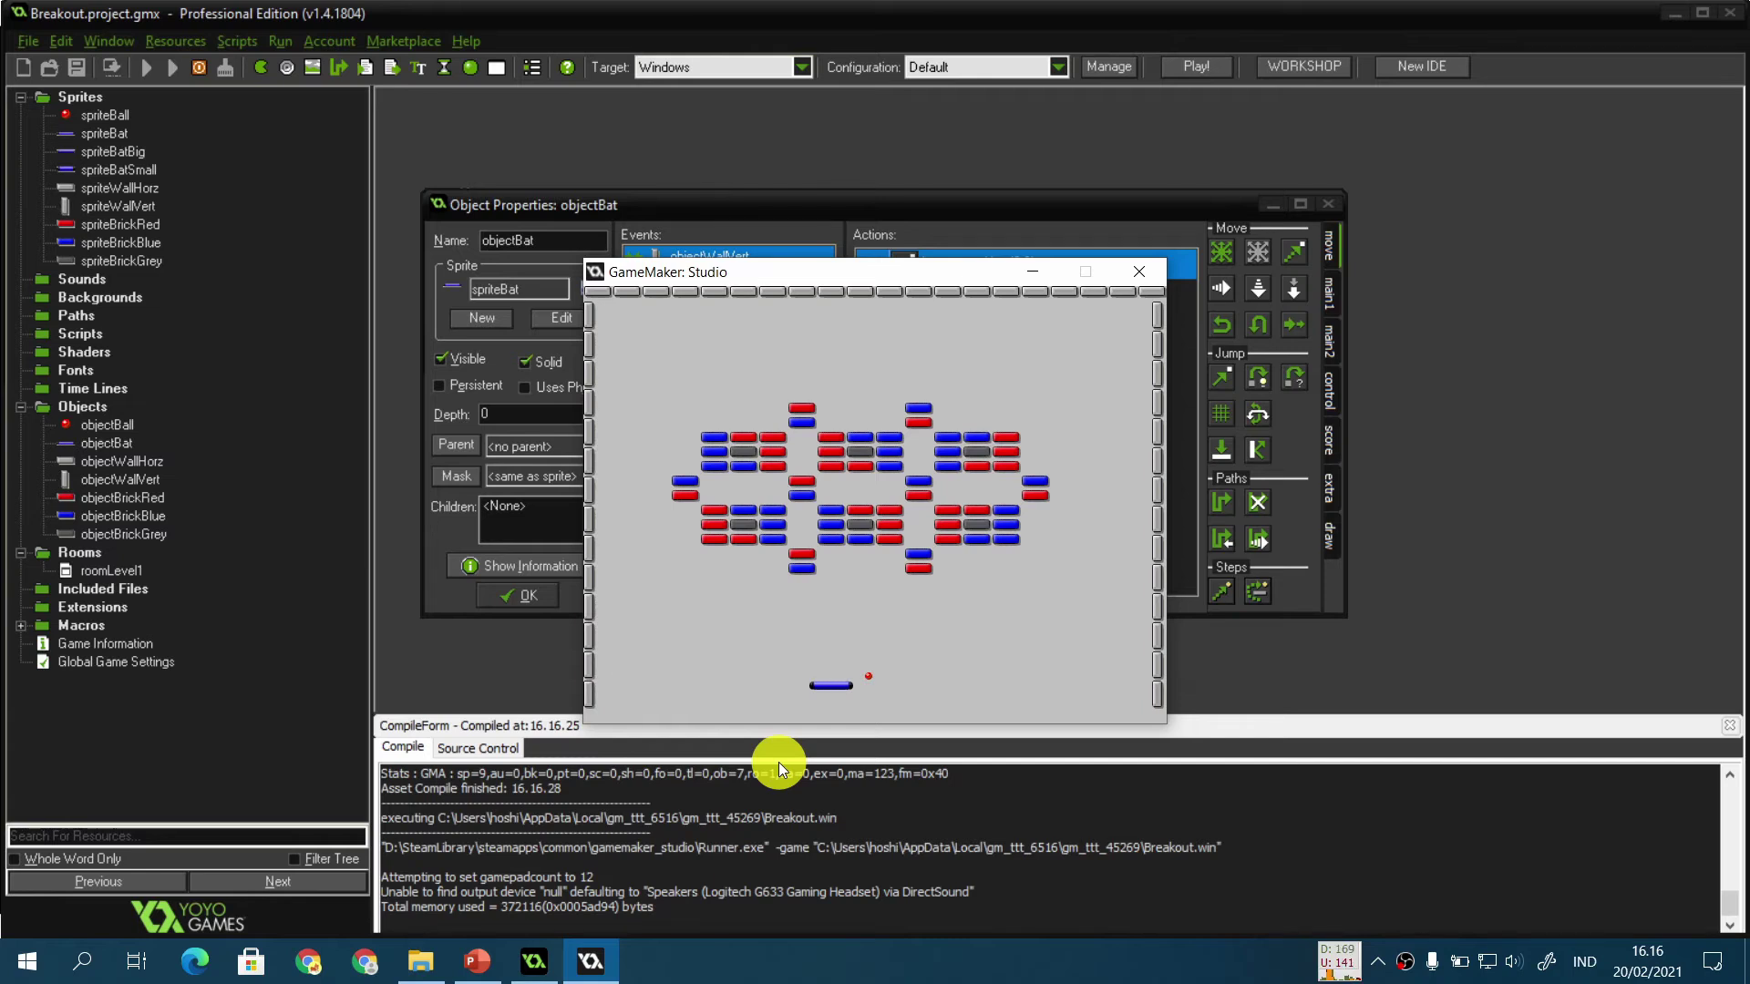
{"action": "key", "text": "Right"}
{"action": "key", "text": "Left"}
{"action": "key", "text": "Right"}
{"action": "key", "text": "Right"}
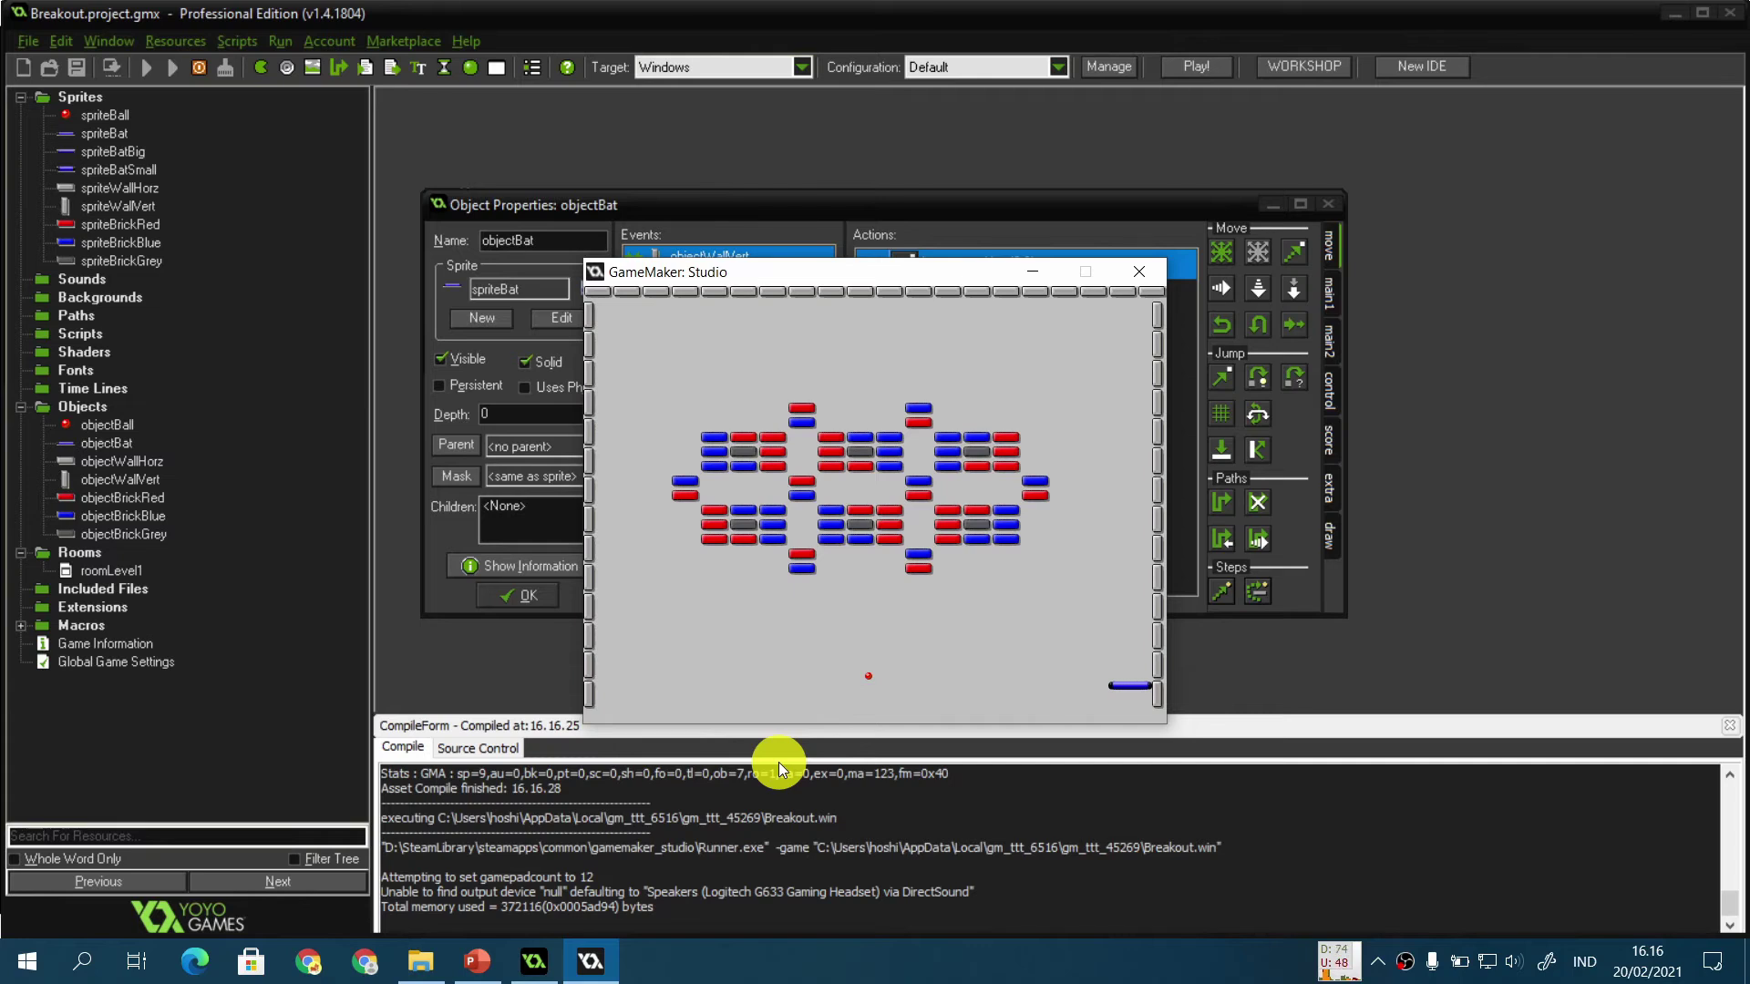
{"action": "key", "text": "Left"}
{"action": "key", "text": "Left"}
{"action": "key", "text": "Right"}
{"action": "key", "text": "Right"}
{"action": "left_click", "coordinate": [1134, 276]}
Step: Switch to the PowerPoint slides and advance from the Bat slide to the Ball instructions
{"action": "left_click", "coordinate": [477, 962]}
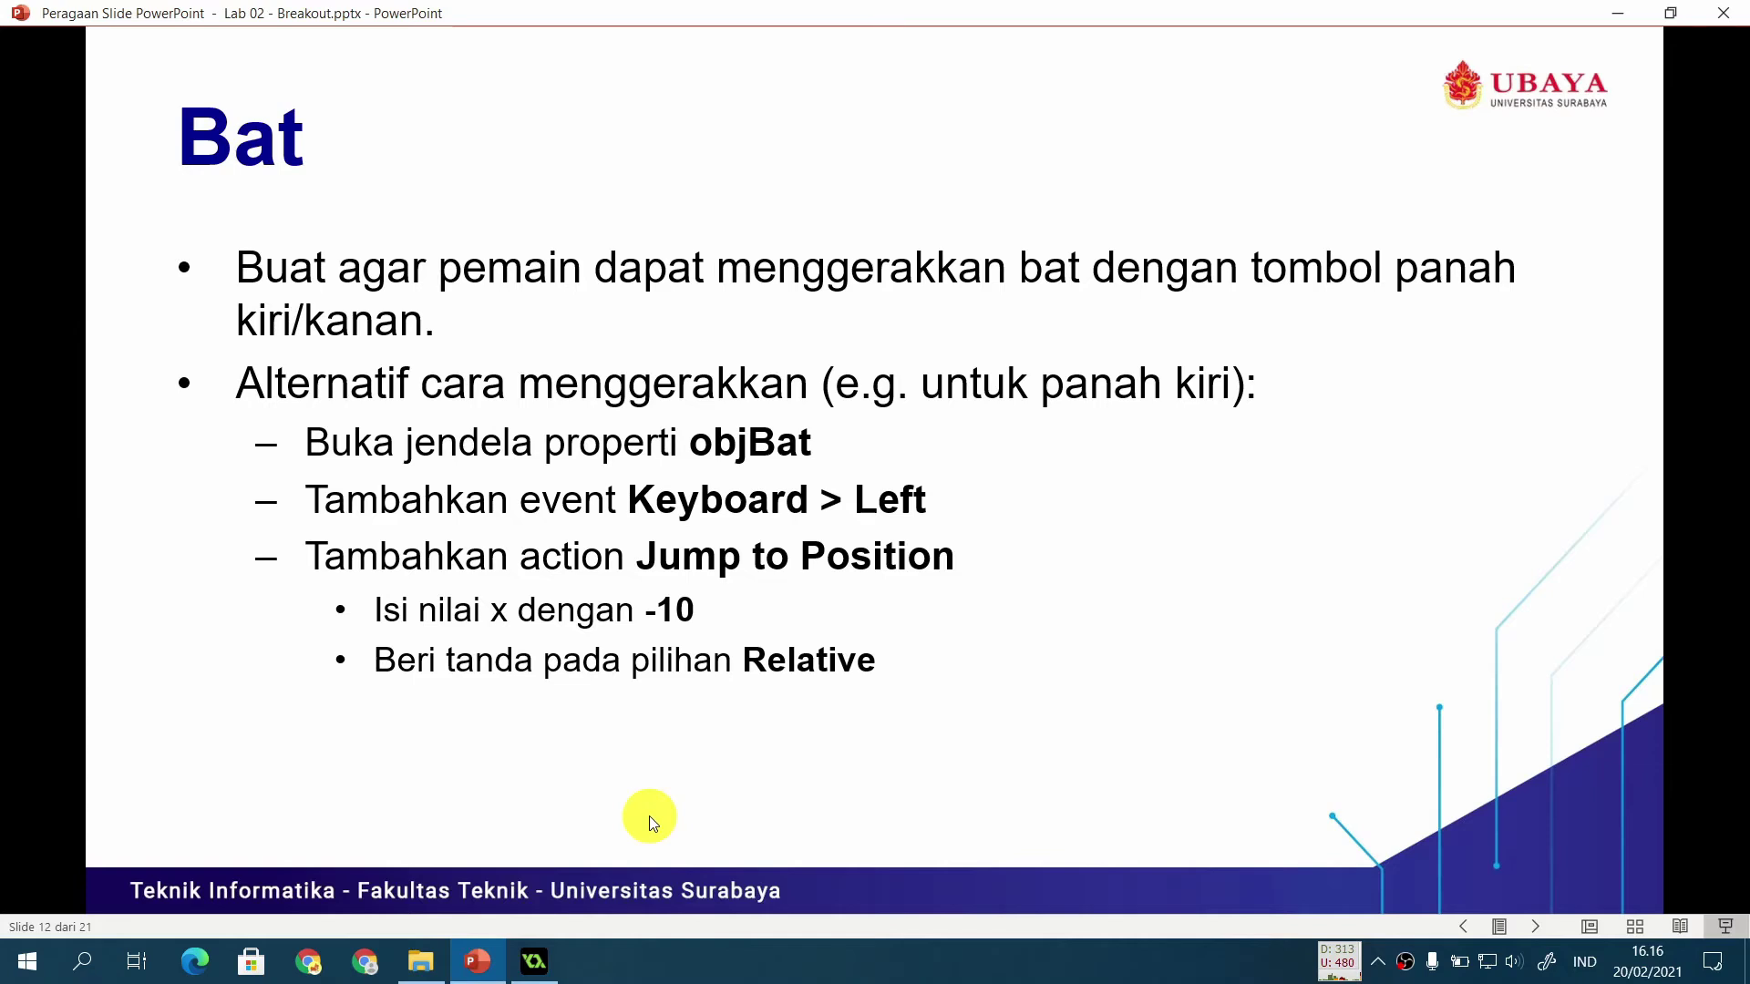
{"action": "key", "text": "Right"}
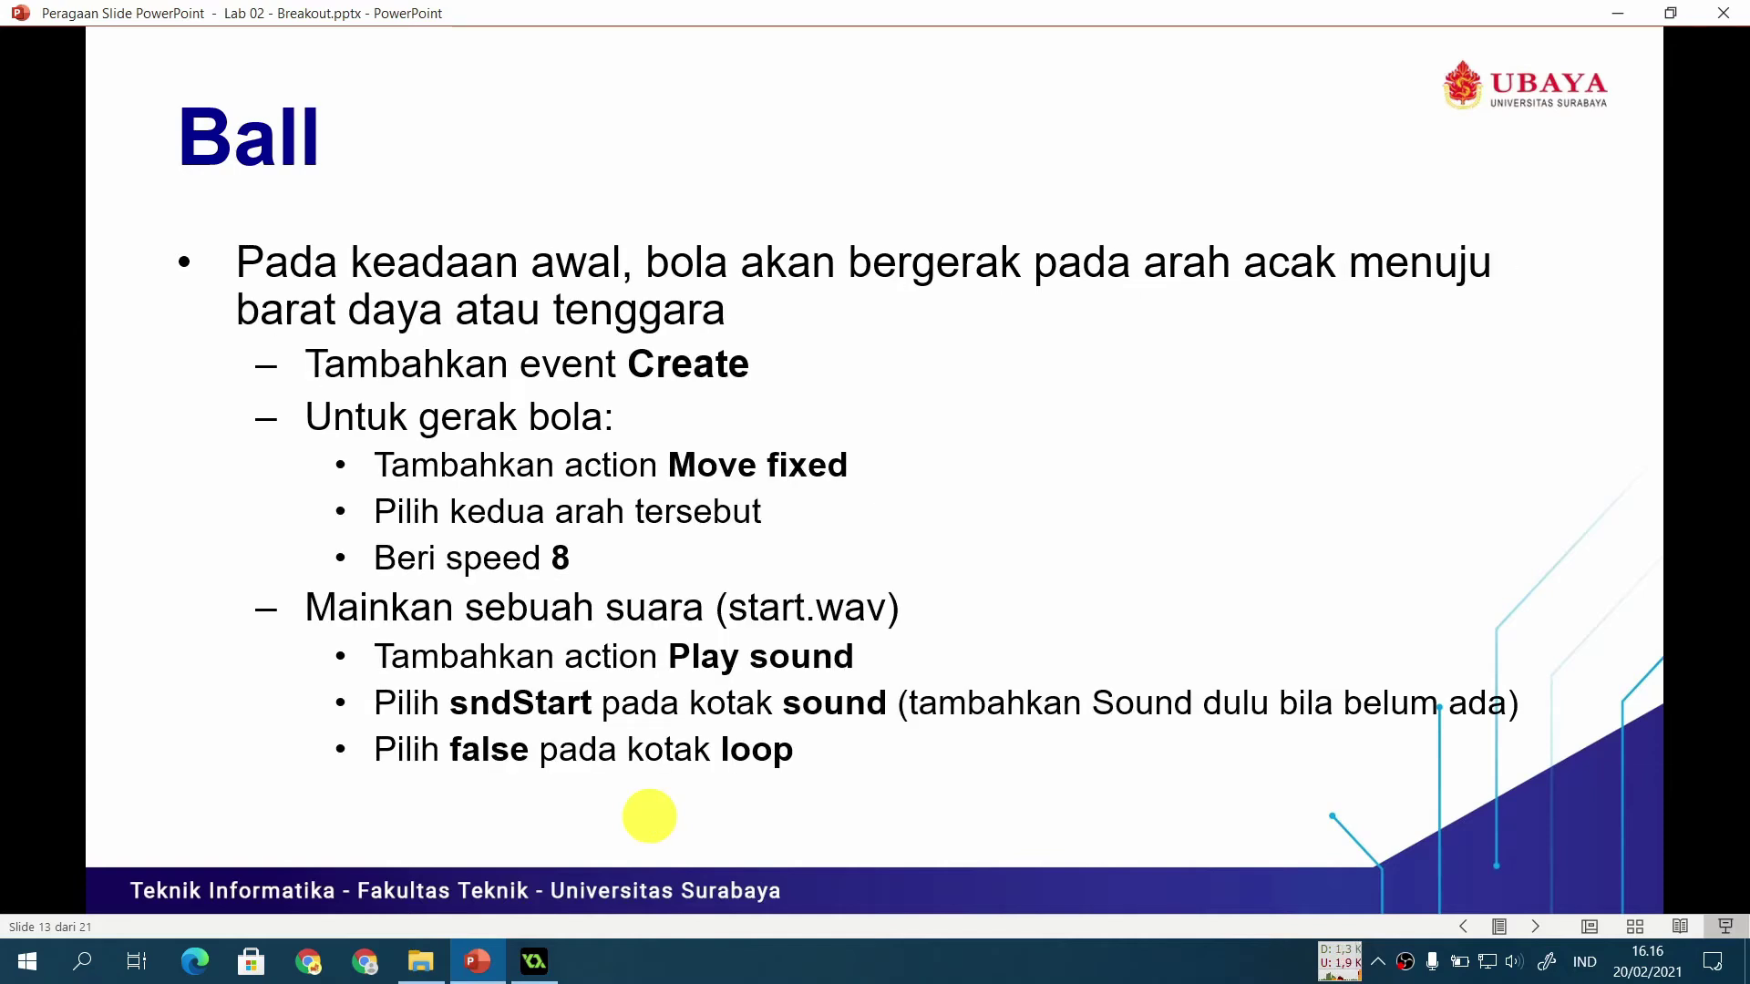
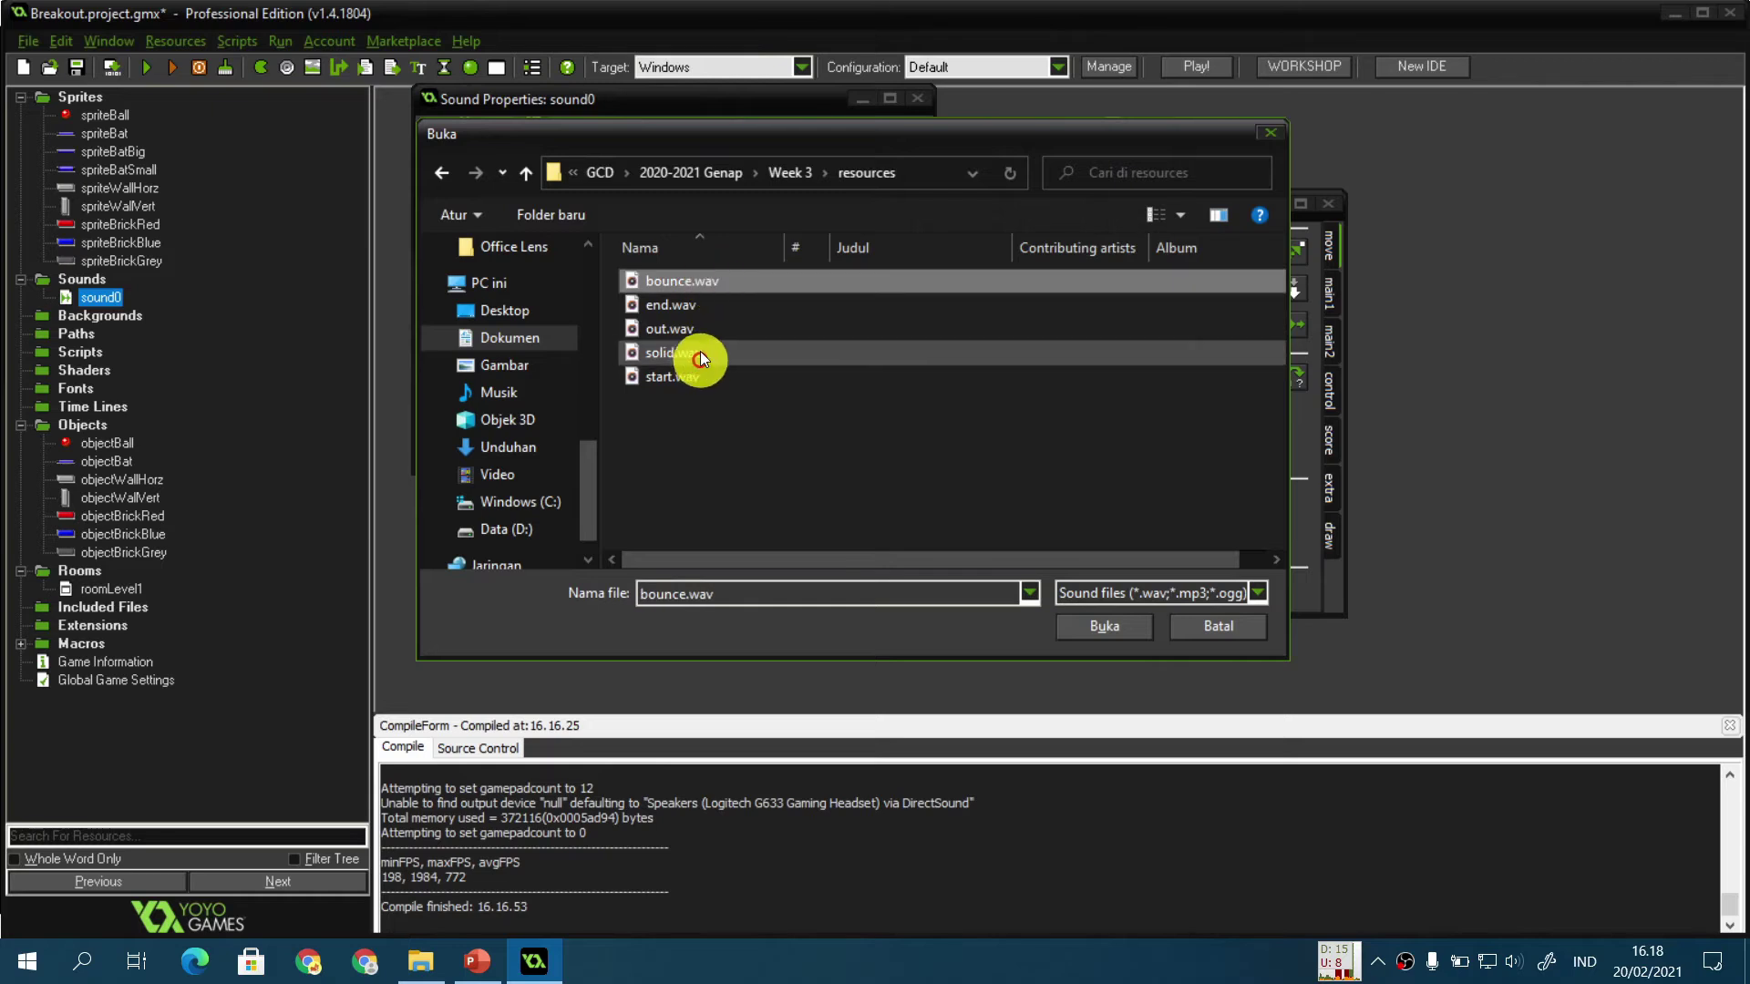
Step: Load bounce.wav into the new sound, name it soundBounce, and preview it
{"action": "left_click", "coordinate": [1108, 625]}
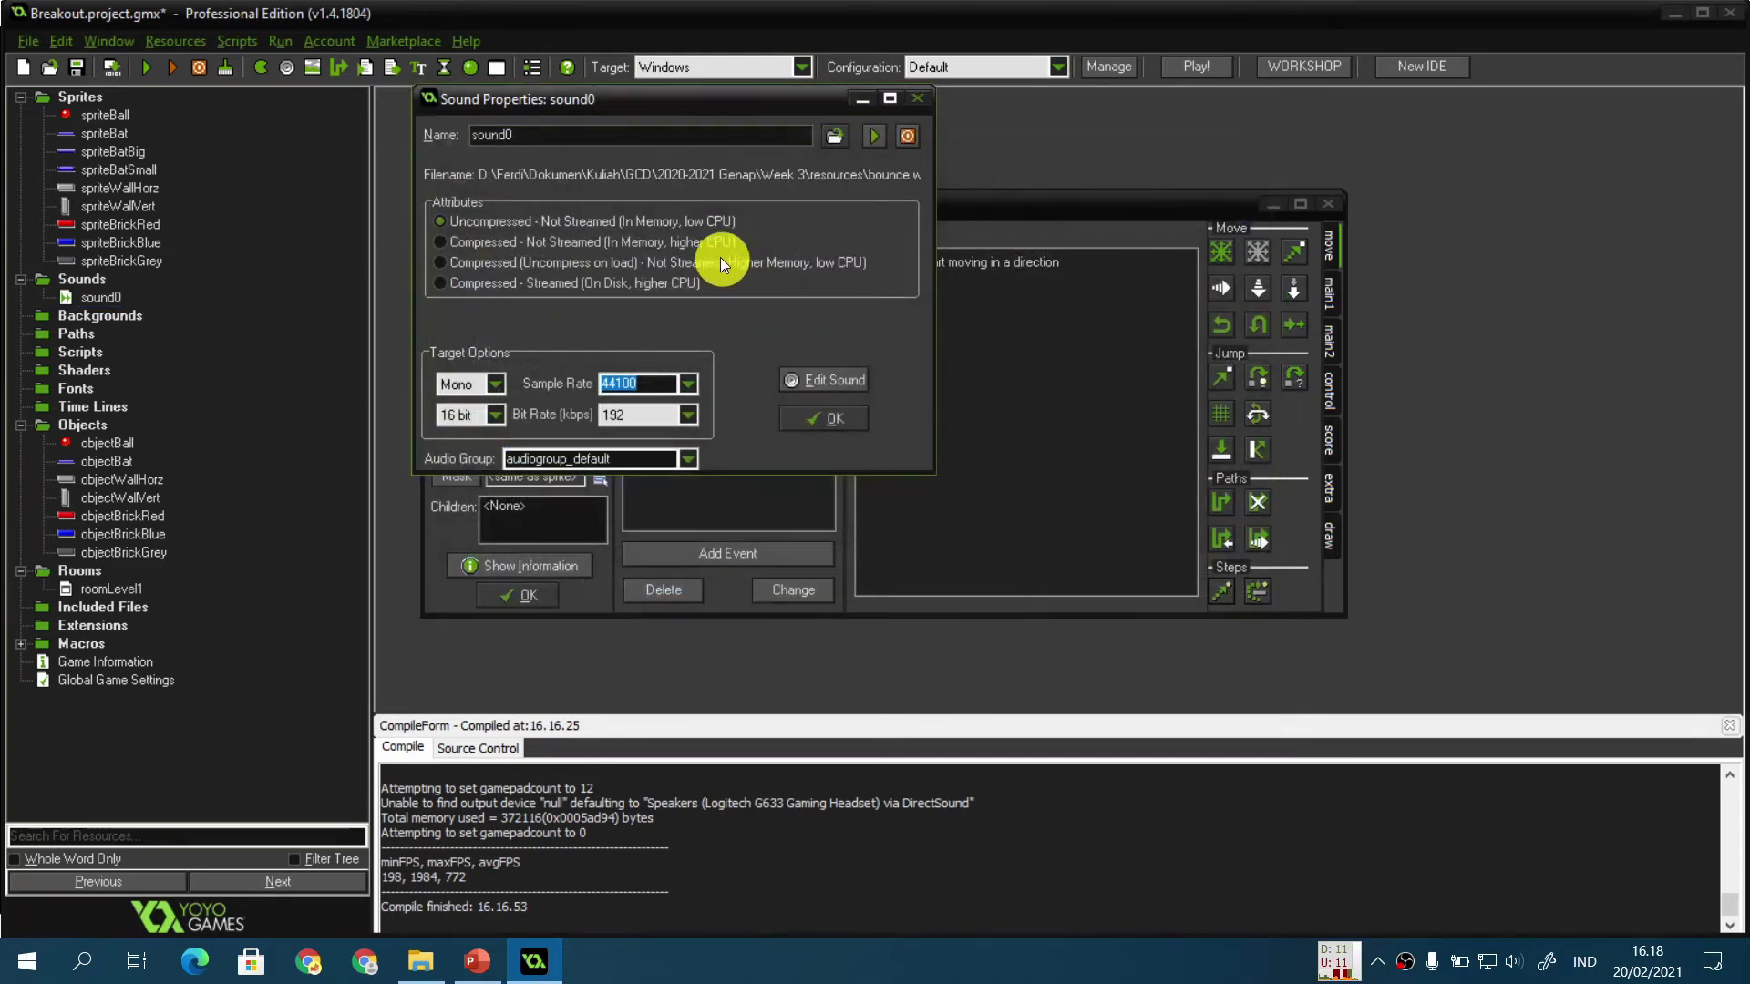
{"action": "left_click", "coordinate": [678, 133]}
{"action": "key", "text": "BackSpace"}
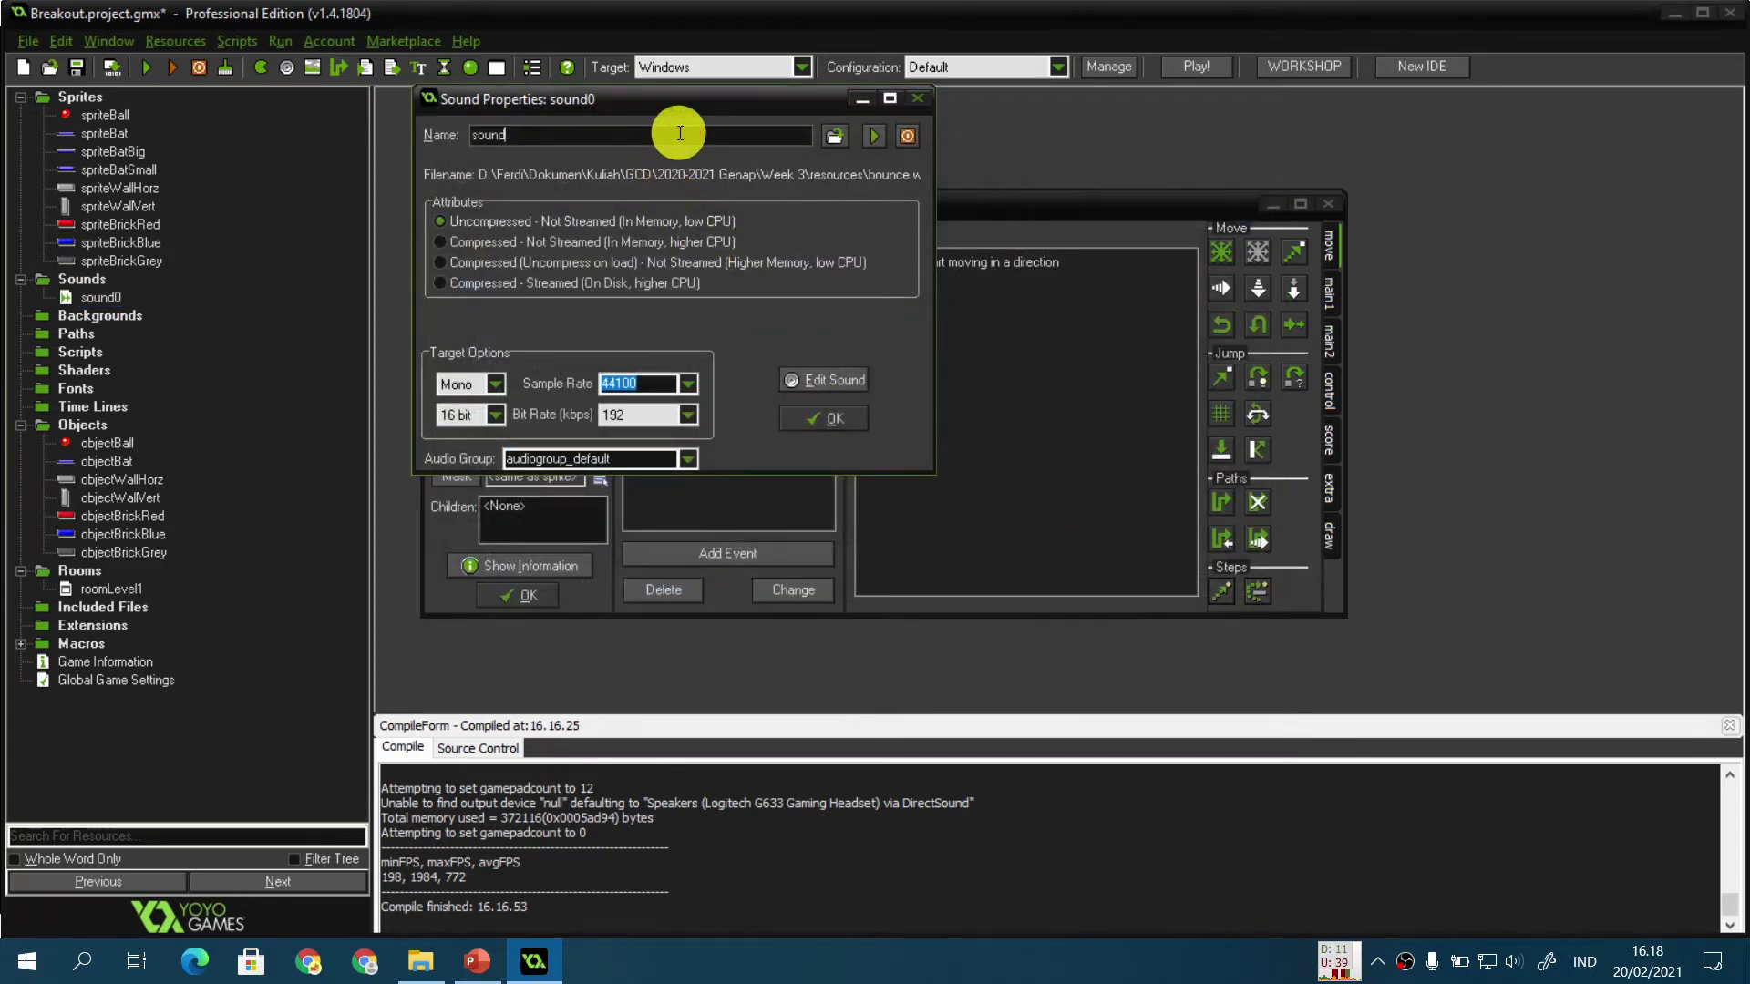
{"action": "type", "text": "Bounce"}
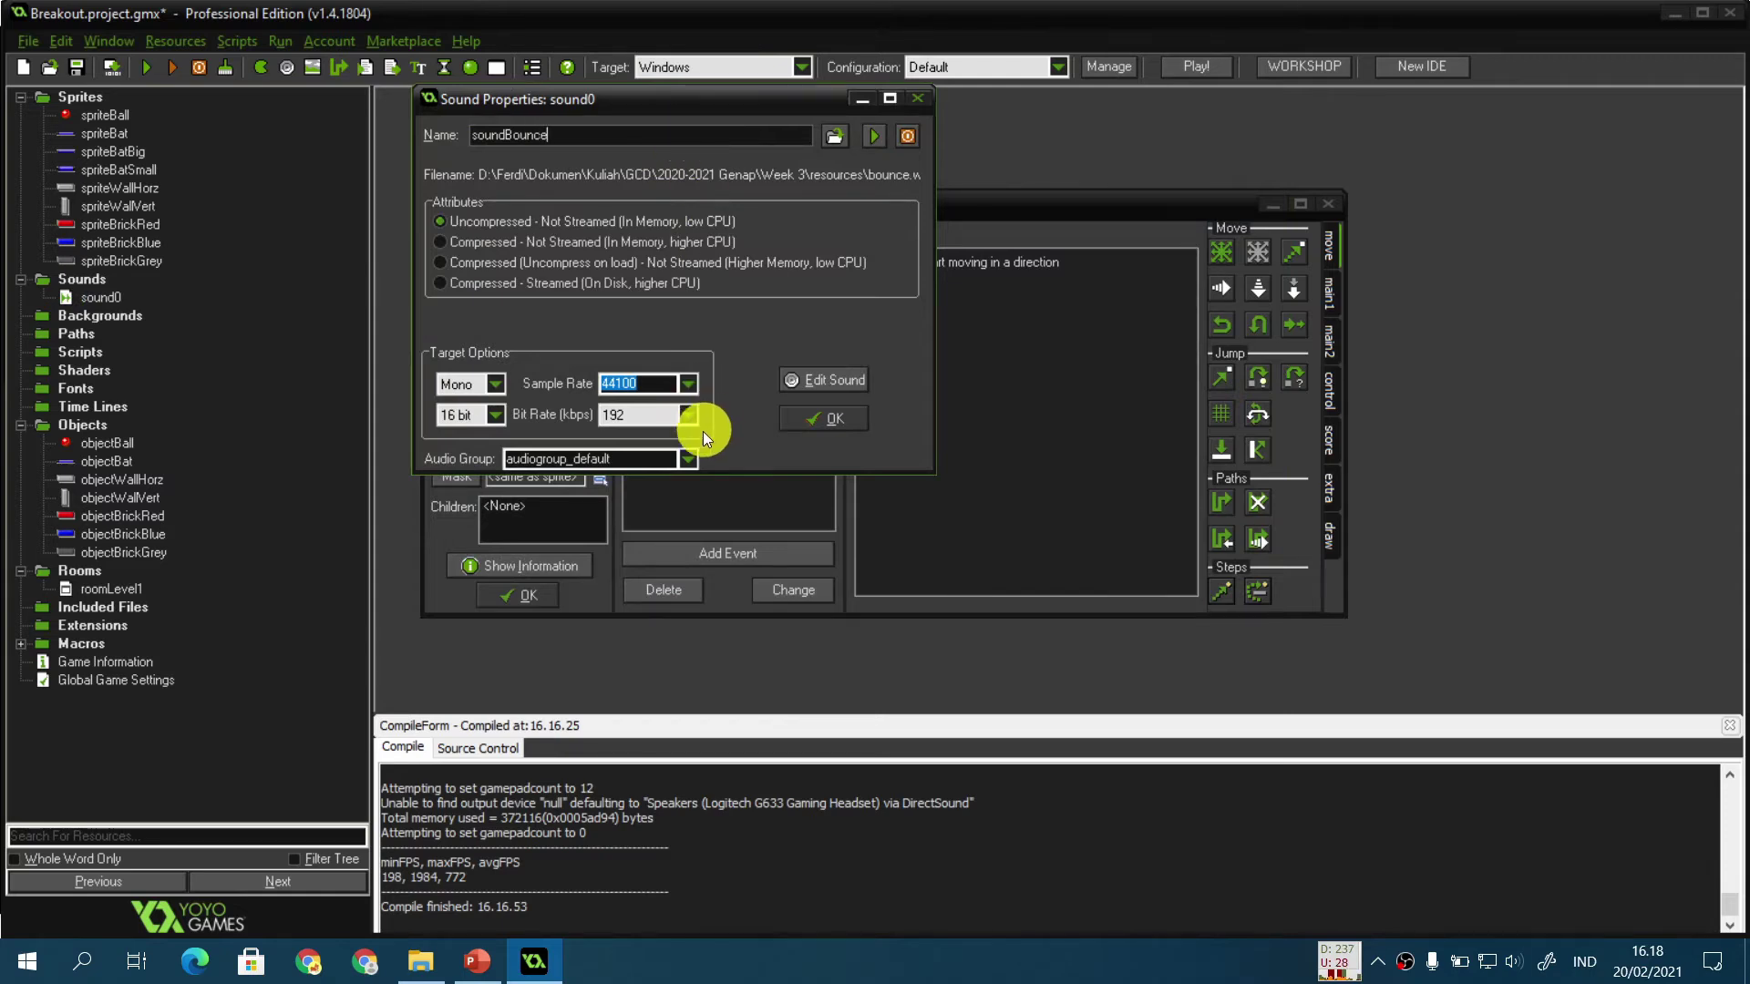
{"action": "left_click", "coordinate": [872, 135]}
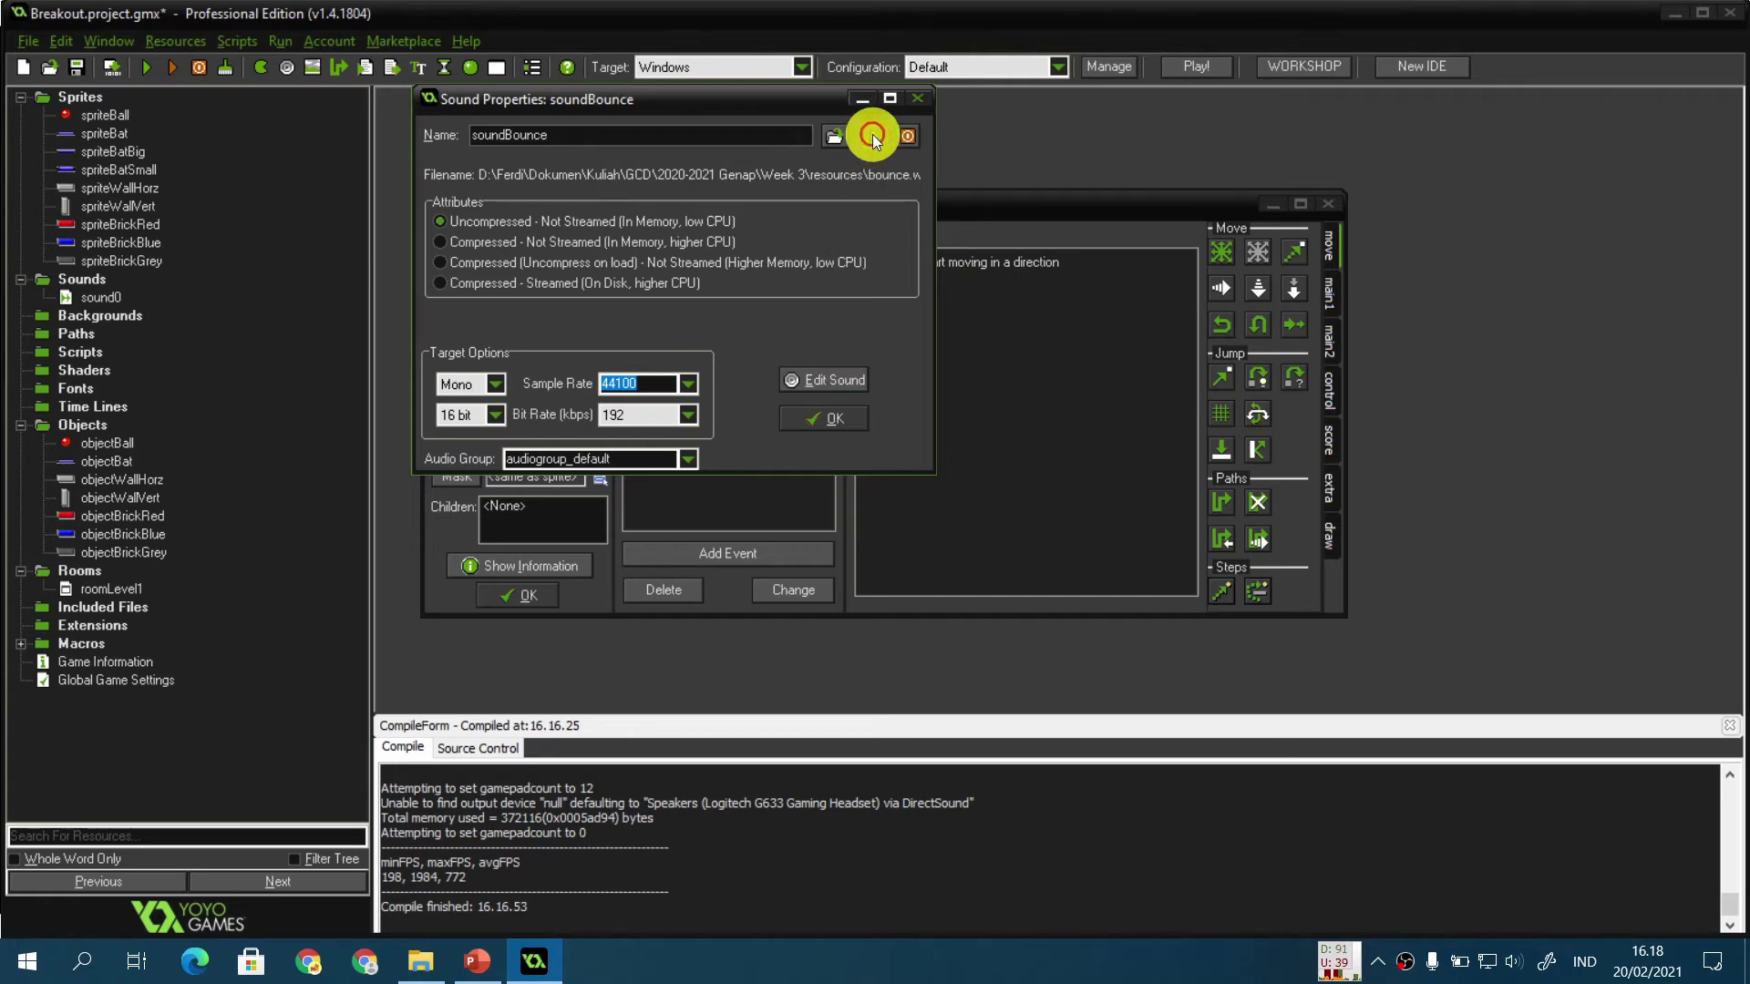
{"action": "left_click", "coordinate": [697, 467]}
{"action": "left_click", "coordinate": [692, 462]}
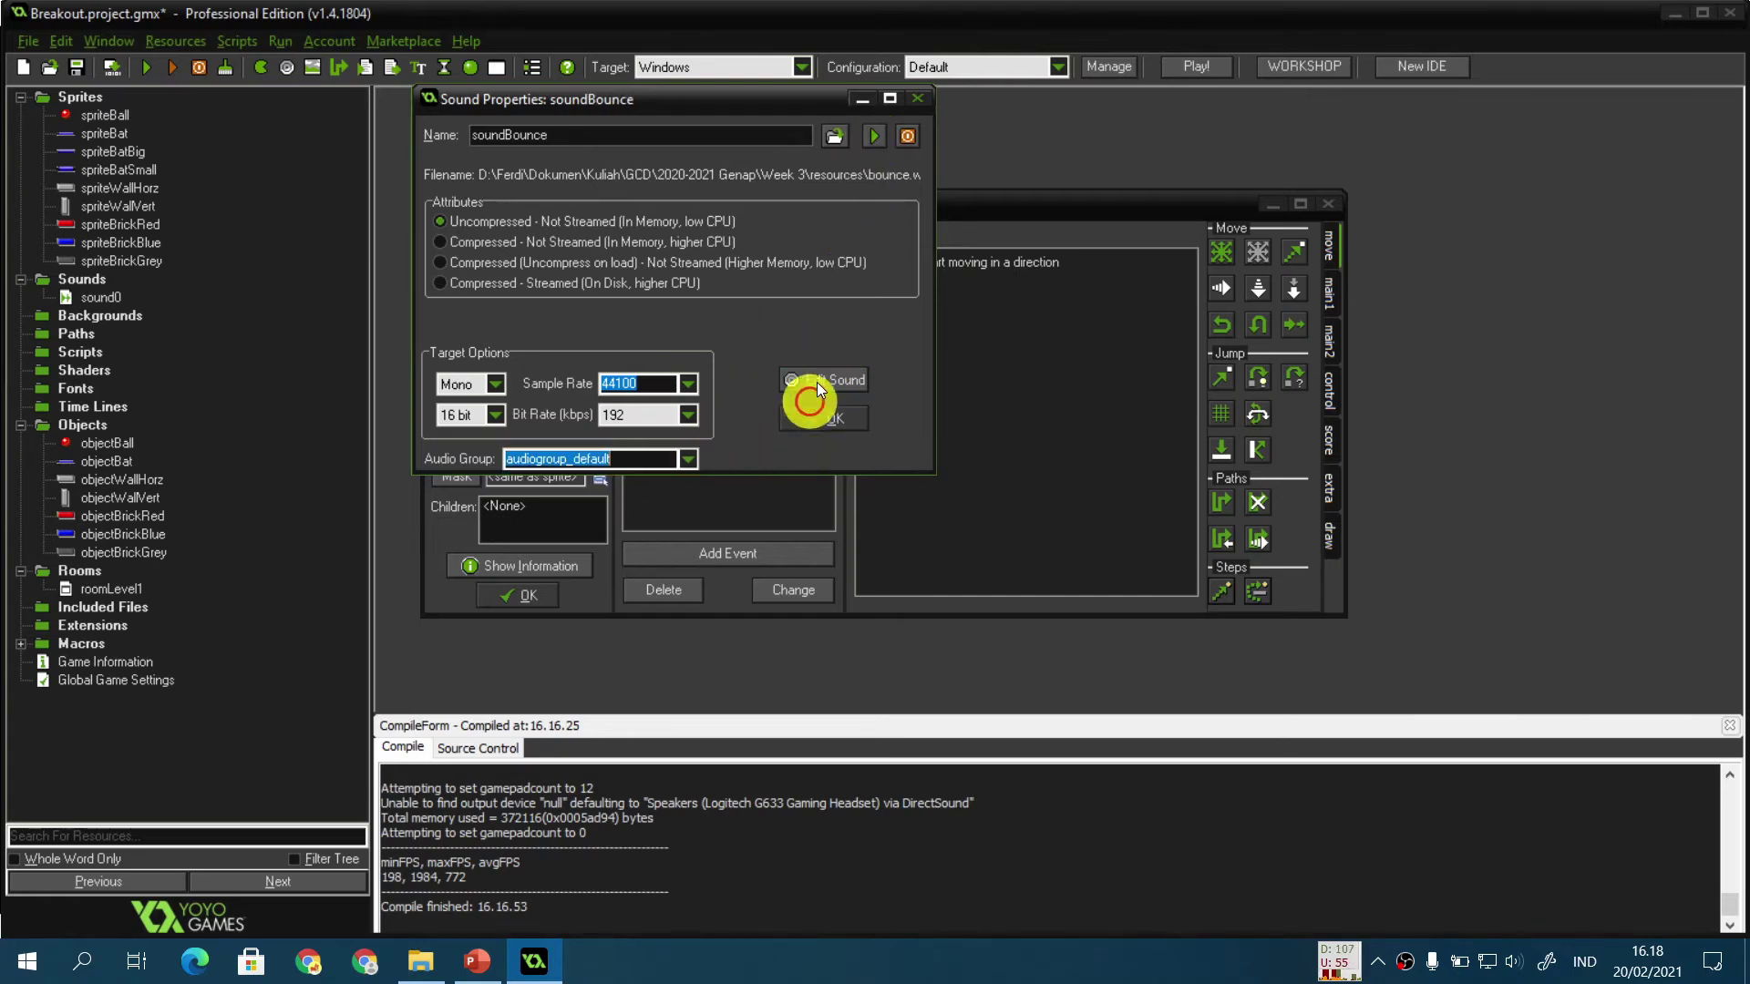
{"action": "left_click", "coordinate": [816, 381]}
{"action": "left_click", "coordinate": [1030, 522]}
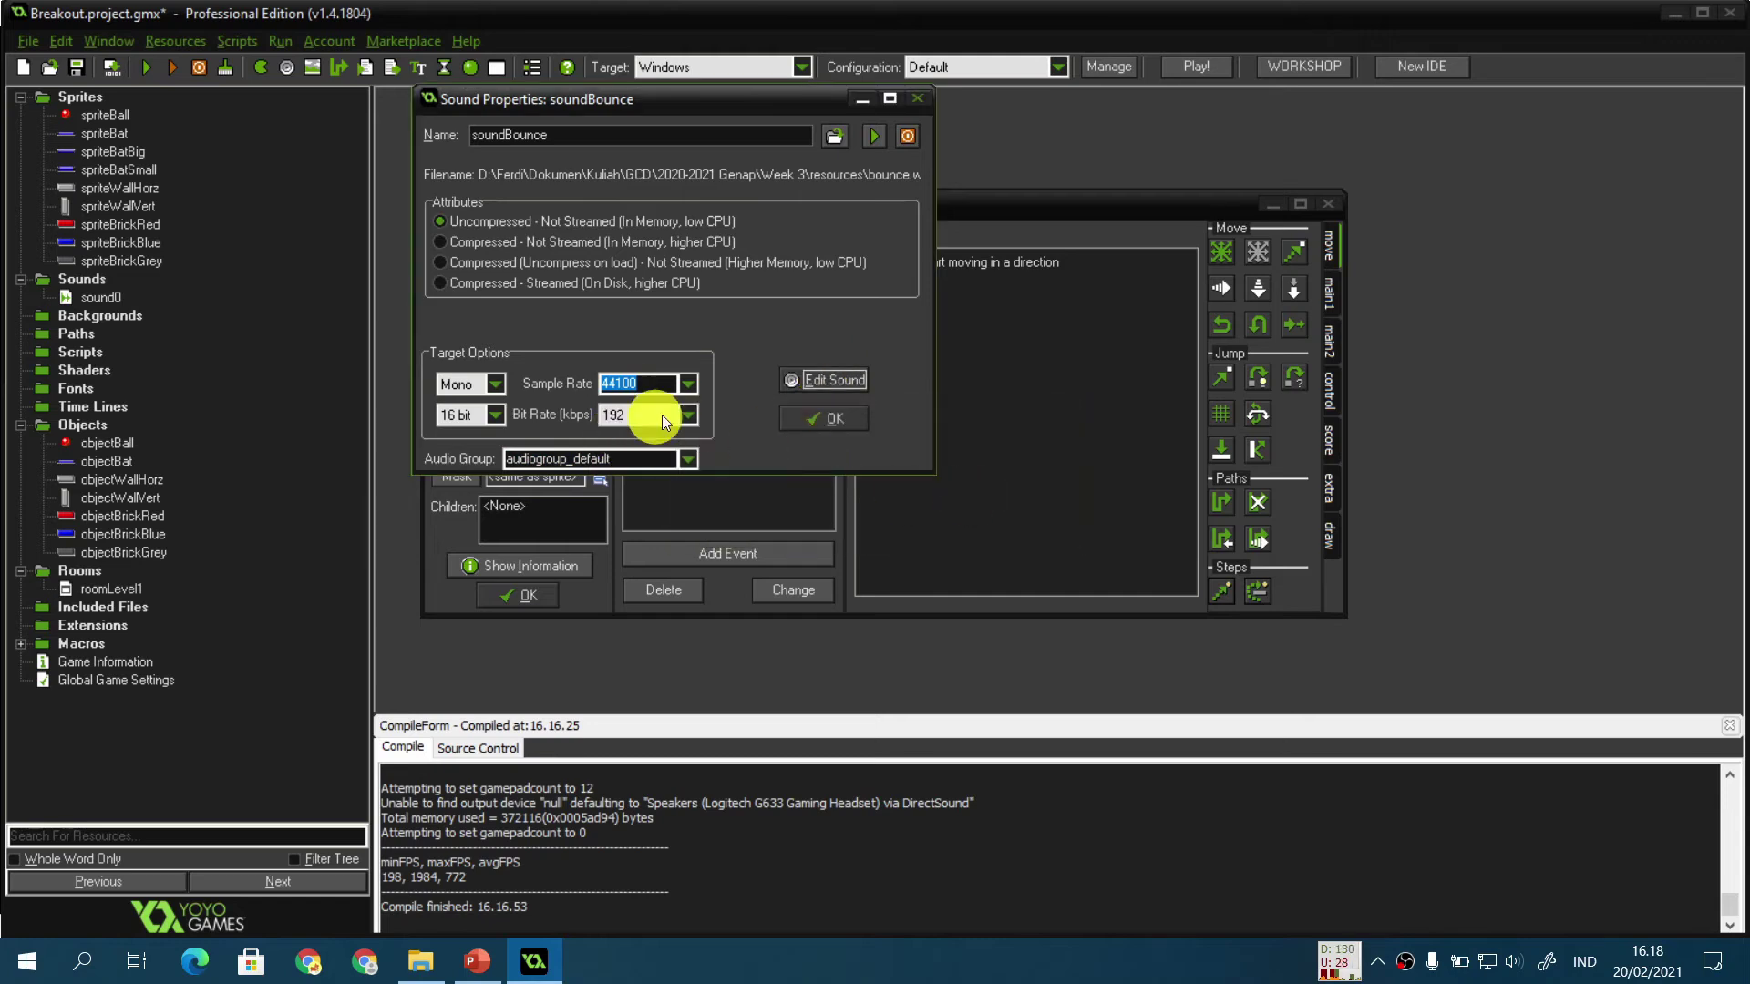
{"action": "left_click", "coordinate": [835, 424]}
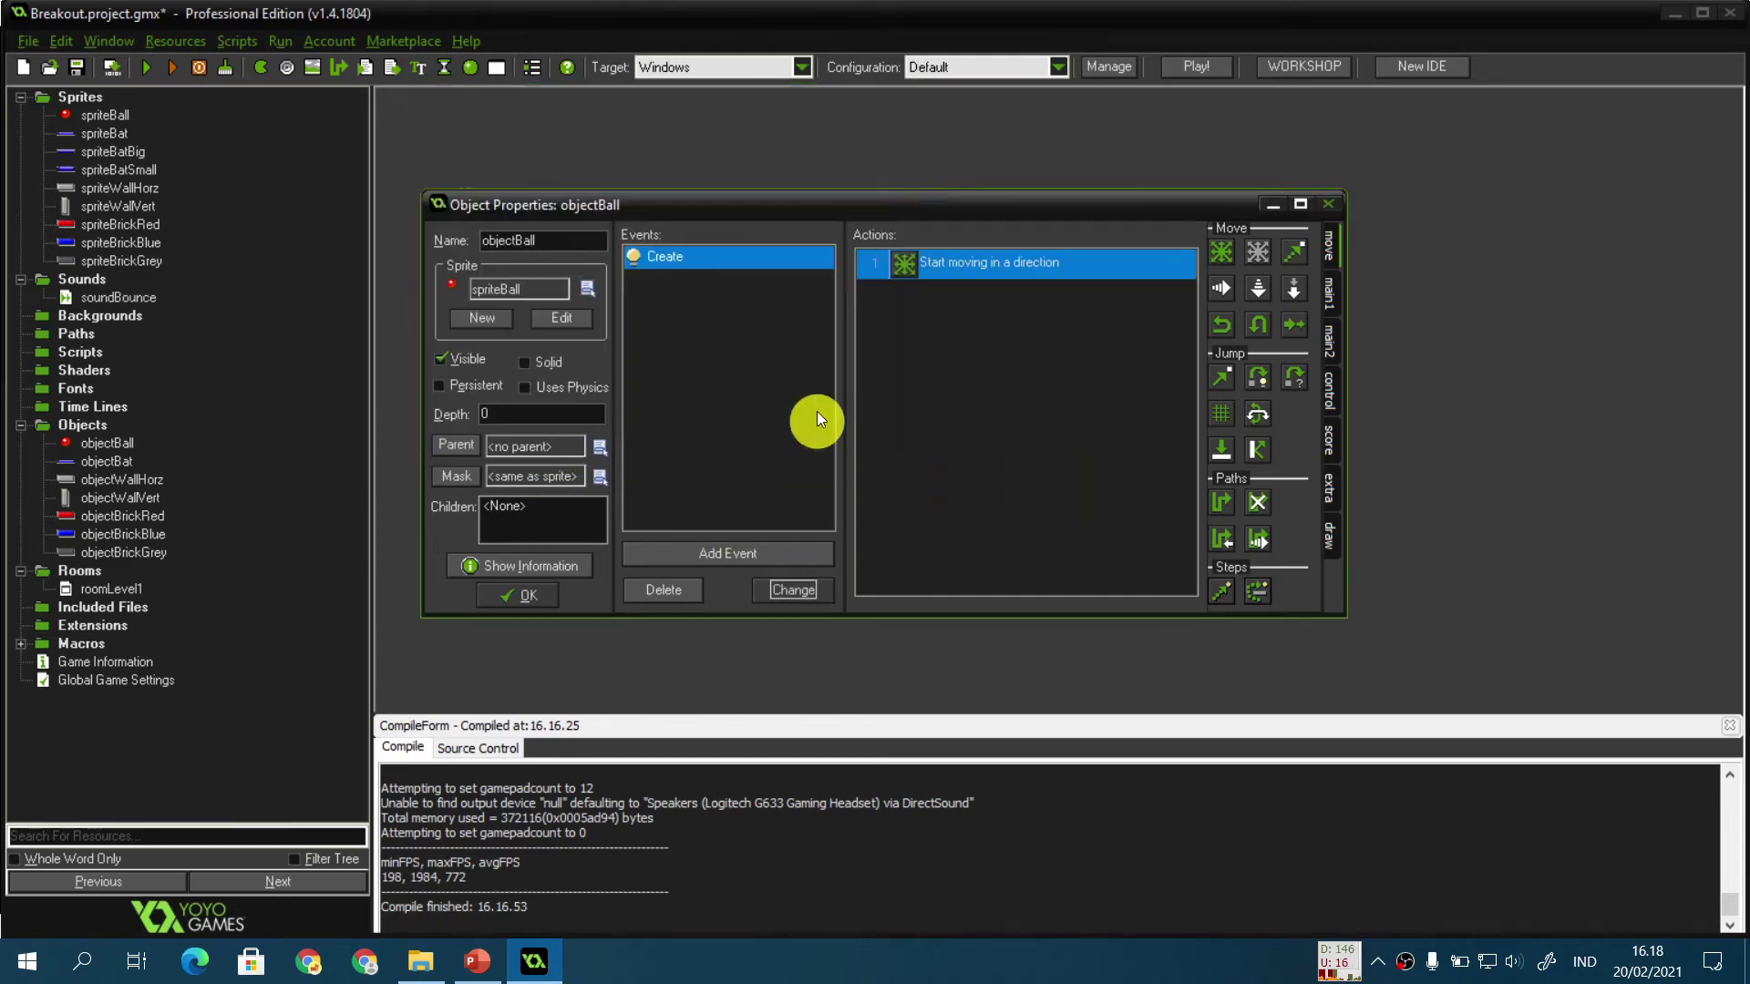
{"action": "left_click", "coordinate": [265, 64]}
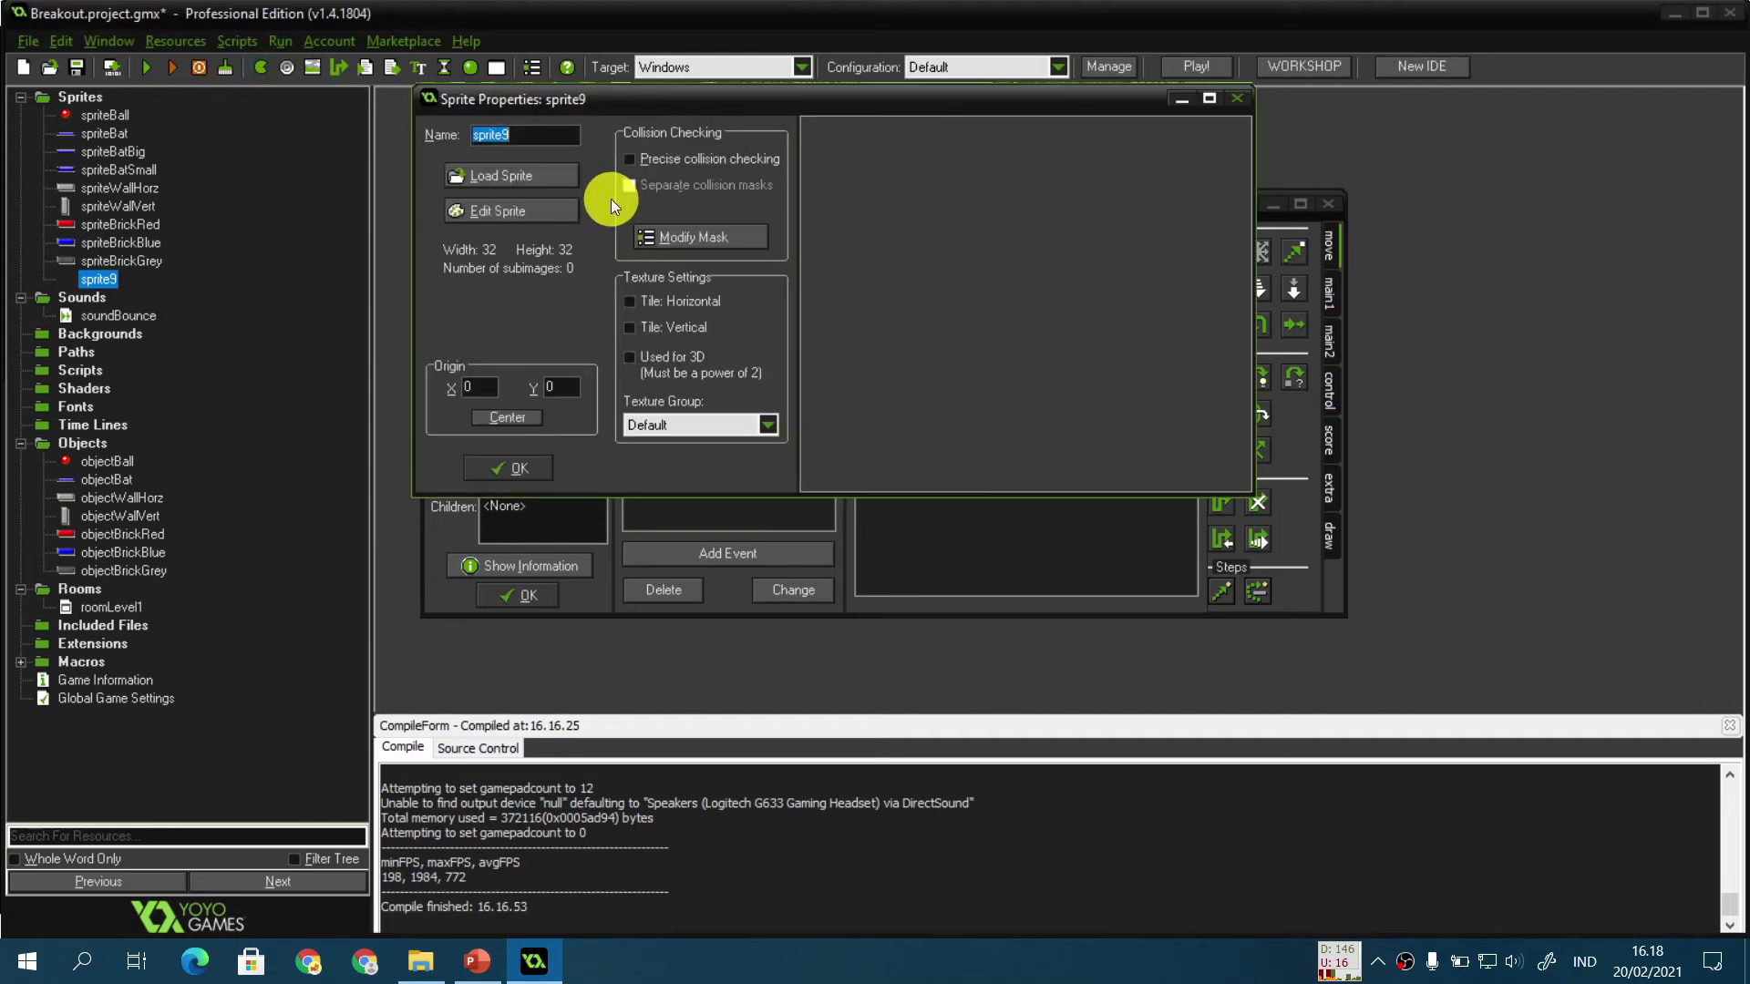
{"action": "left_click", "coordinate": [534, 452]}
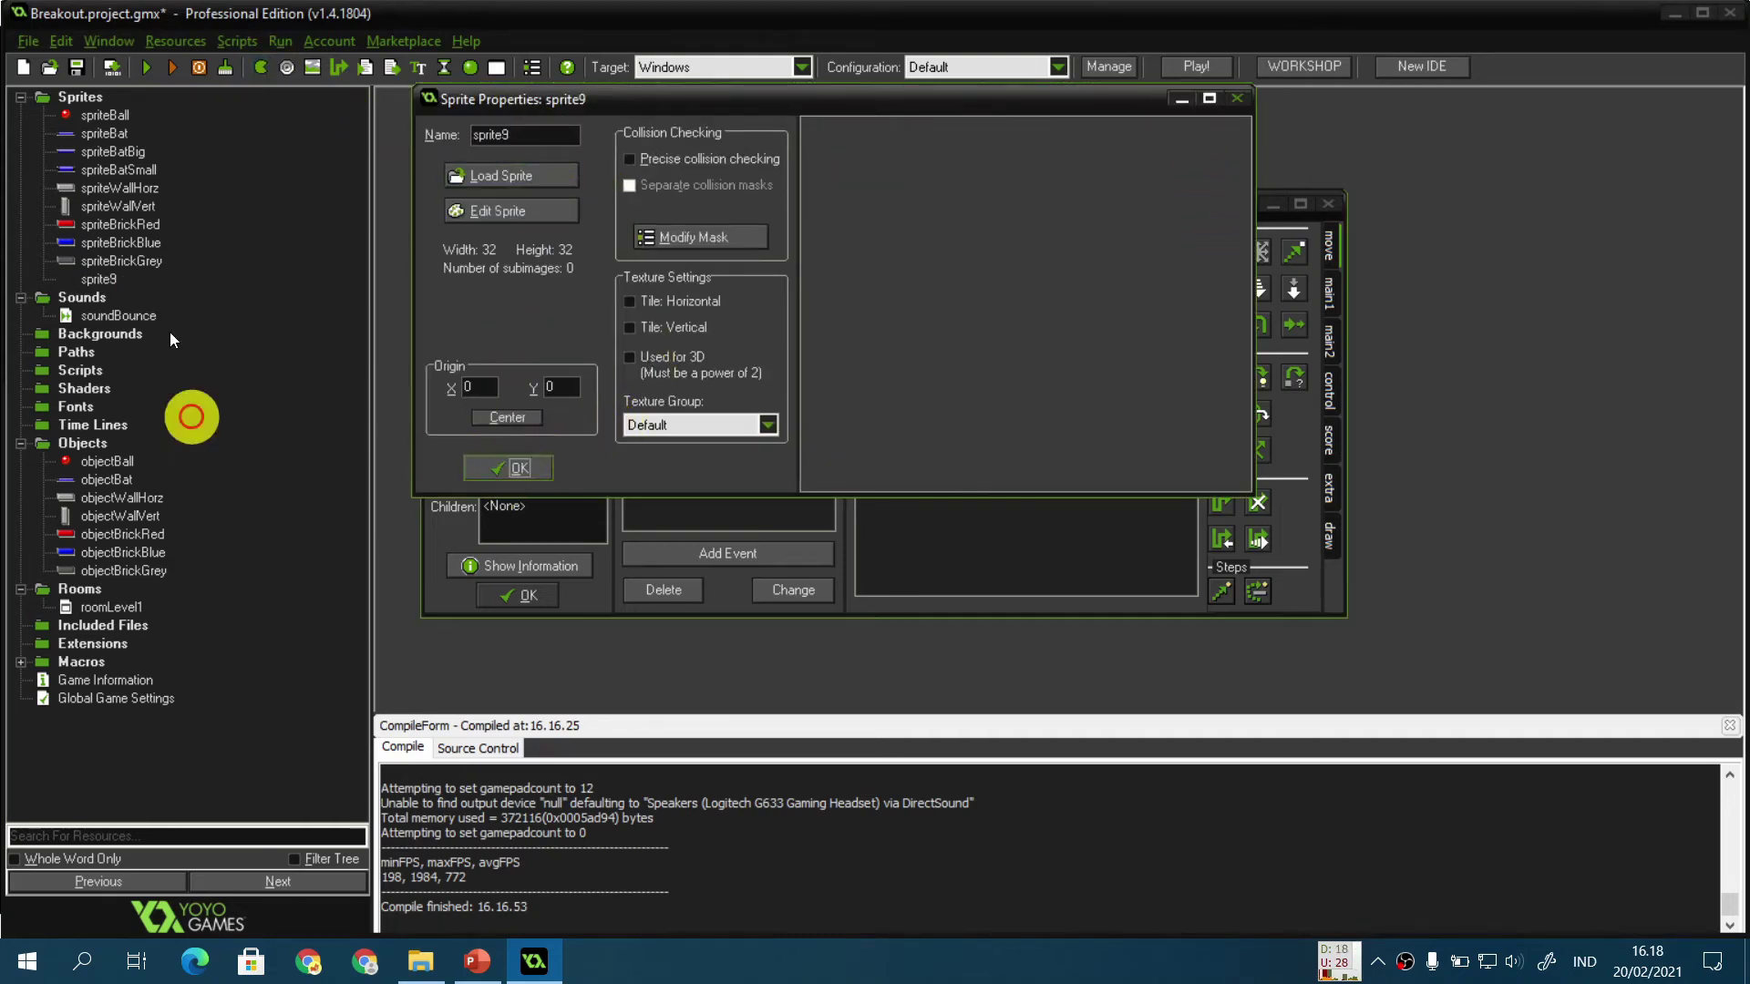
{"action": "right_click", "coordinate": [117, 276]}
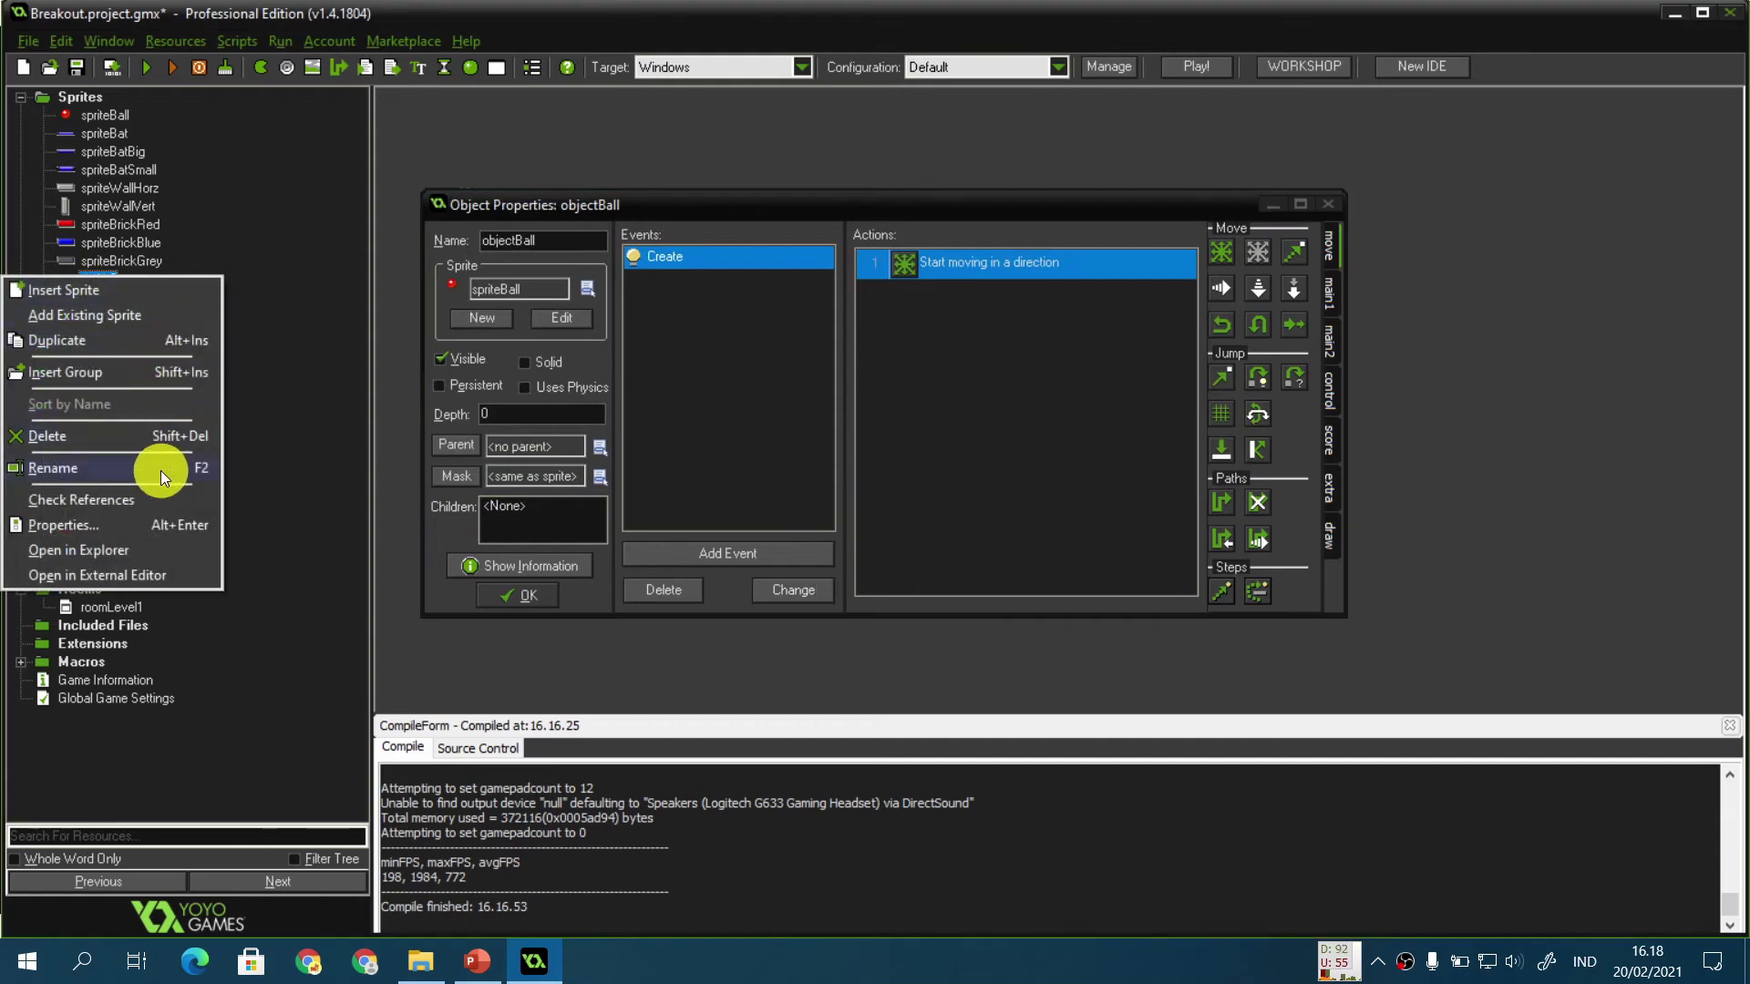
{"action": "left_click", "coordinate": [172, 437]}
{"action": "left_click", "coordinate": [968, 527]}
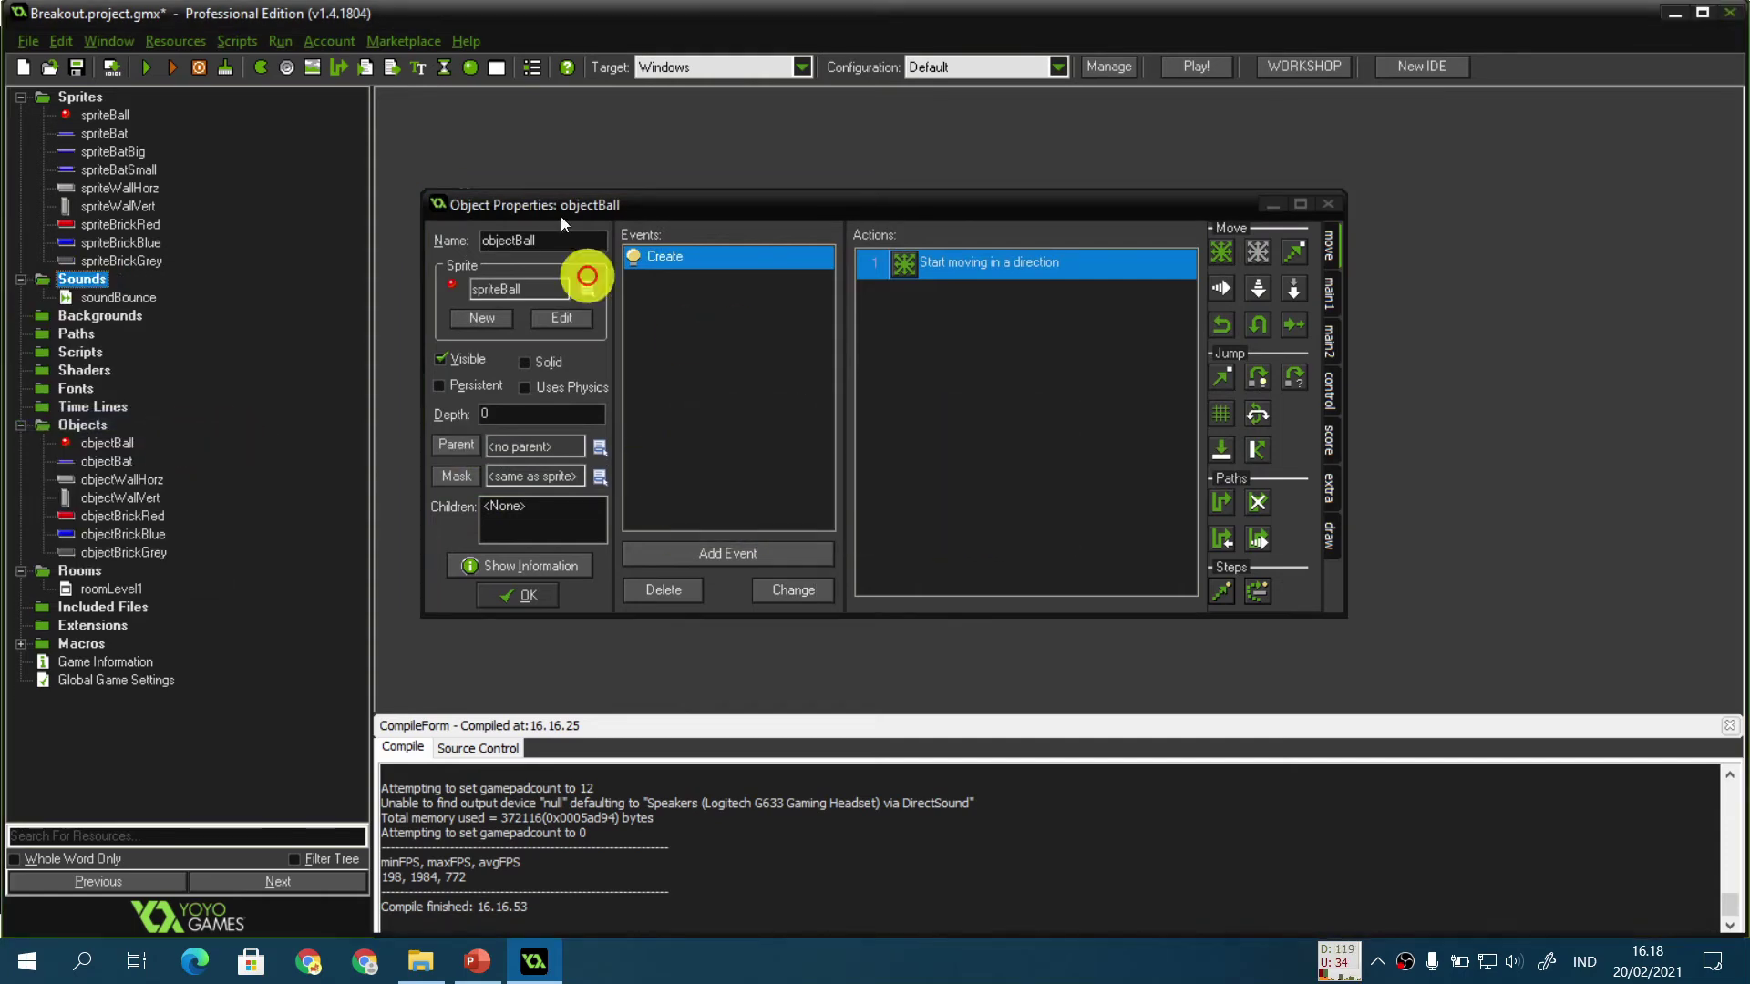
Step: Create a sound from end.wav, name it soundEnd, and preview it
{"action": "left_click", "coordinate": [286, 68]}
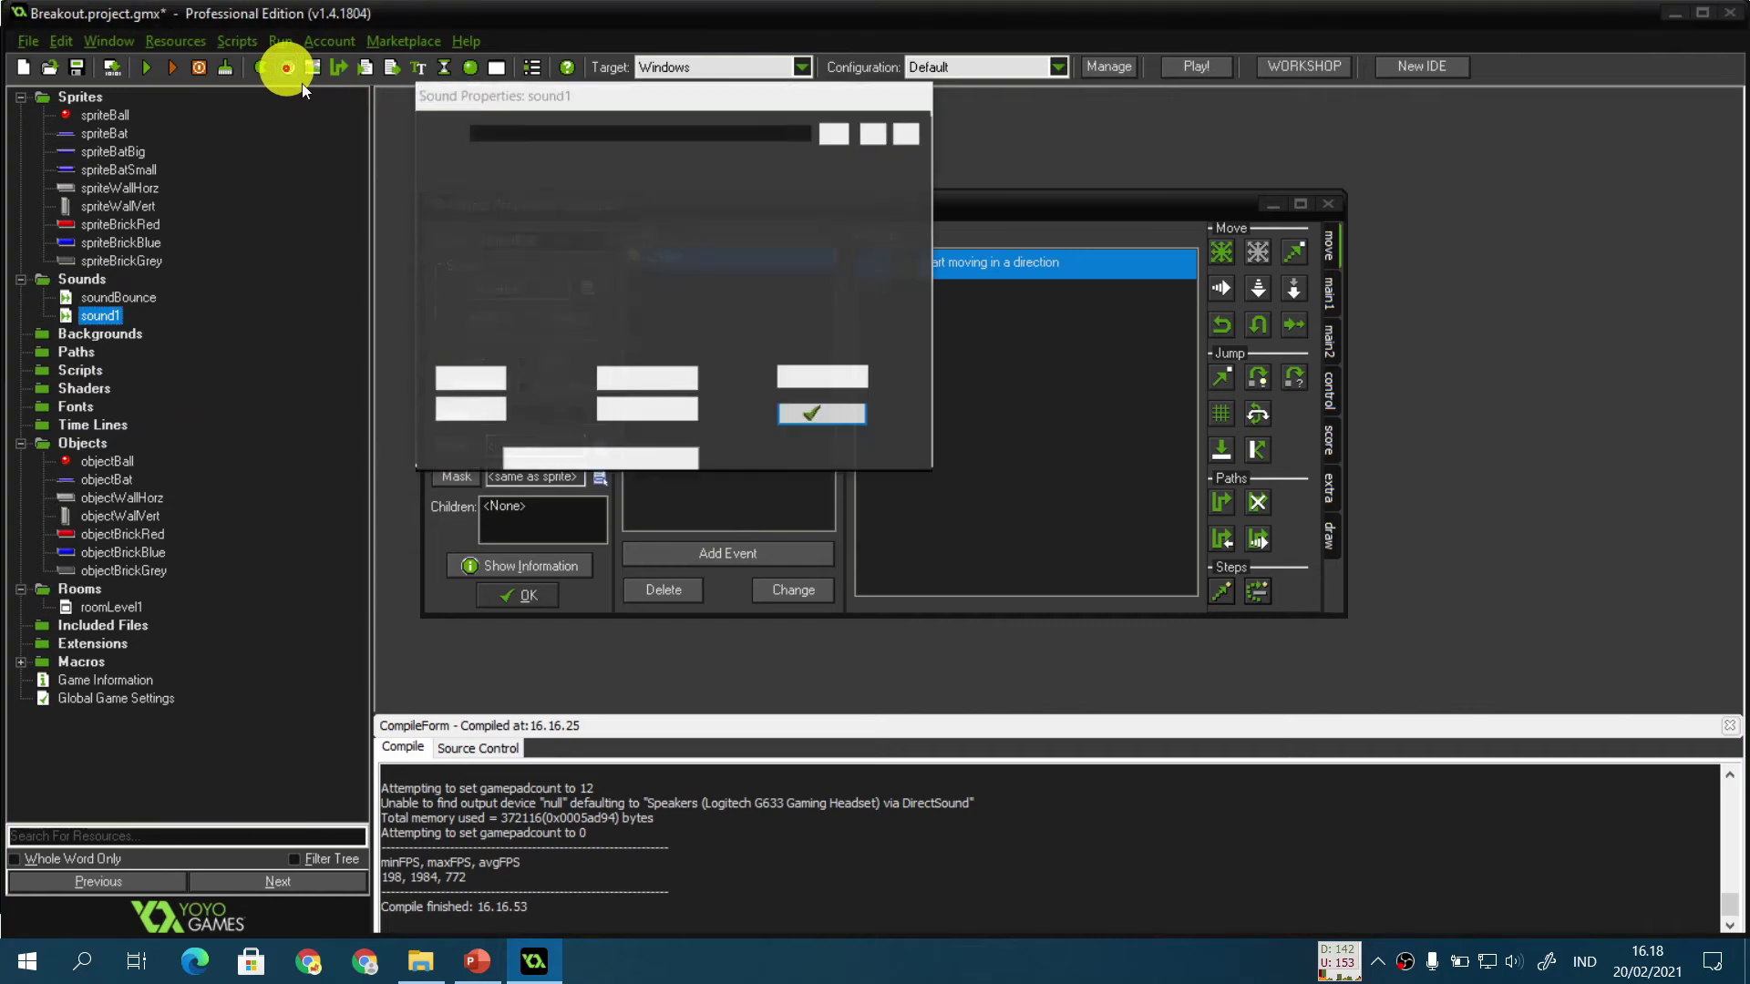
{"action": "left_click", "coordinate": [835, 136]}
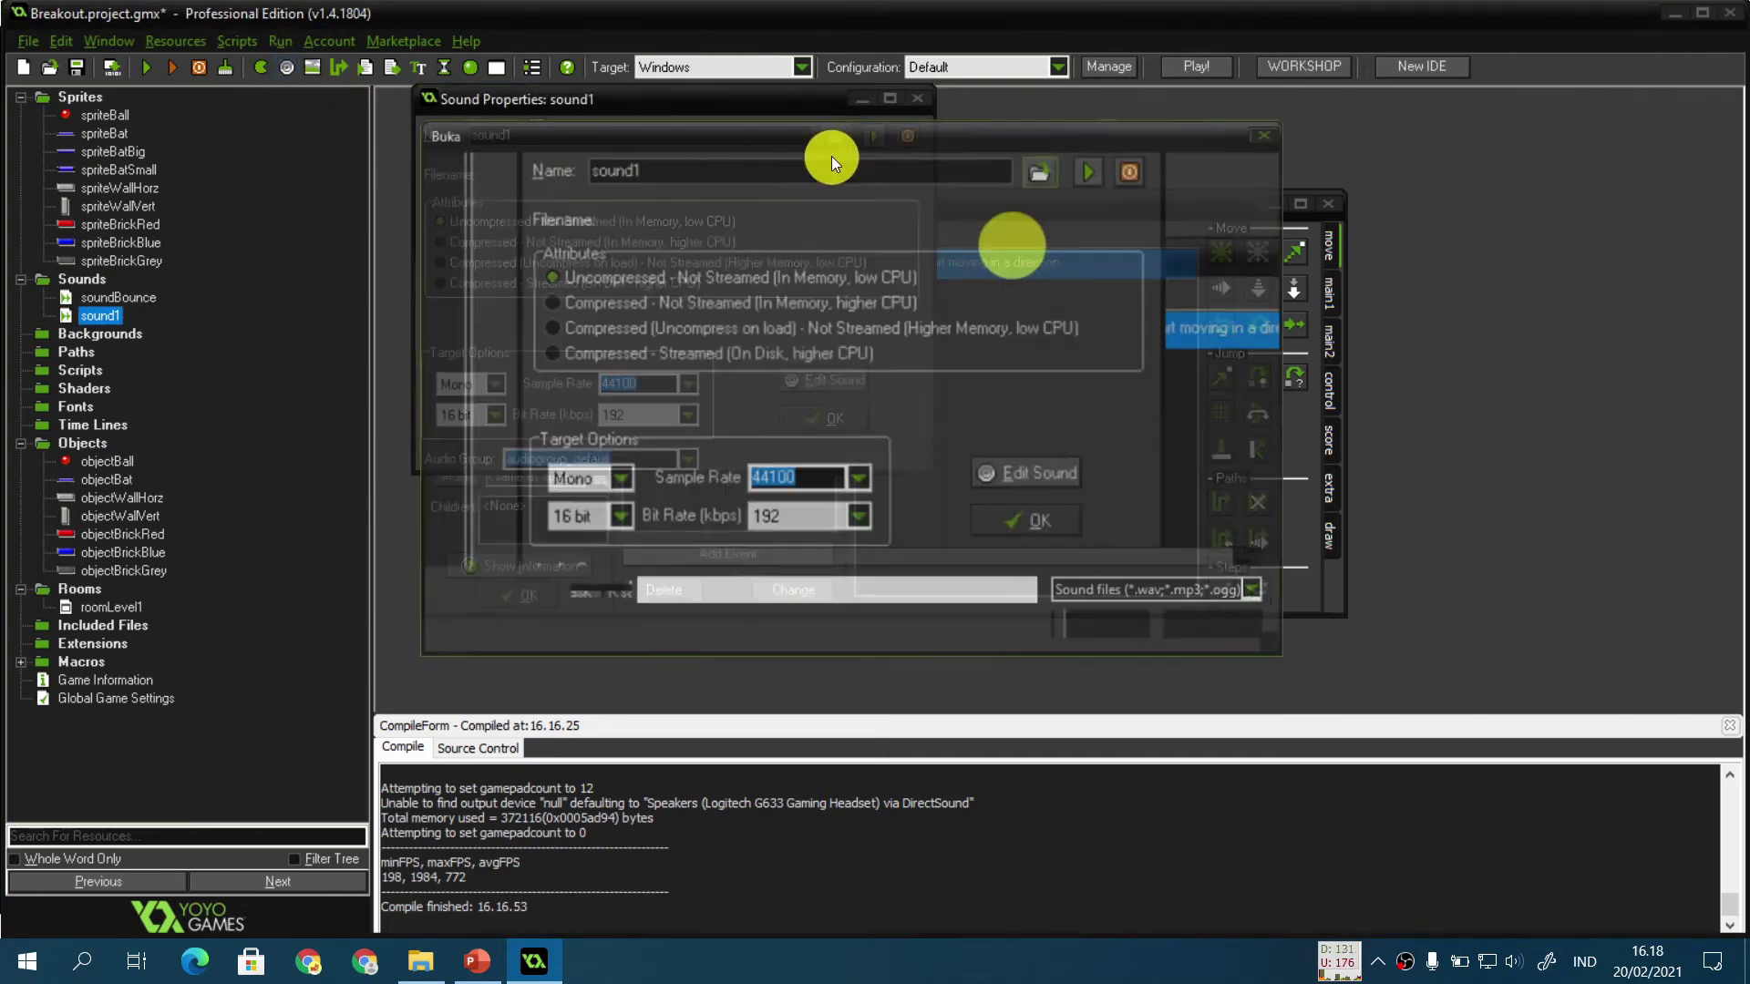
{"action": "double_click", "coordinate": [748, 309]}
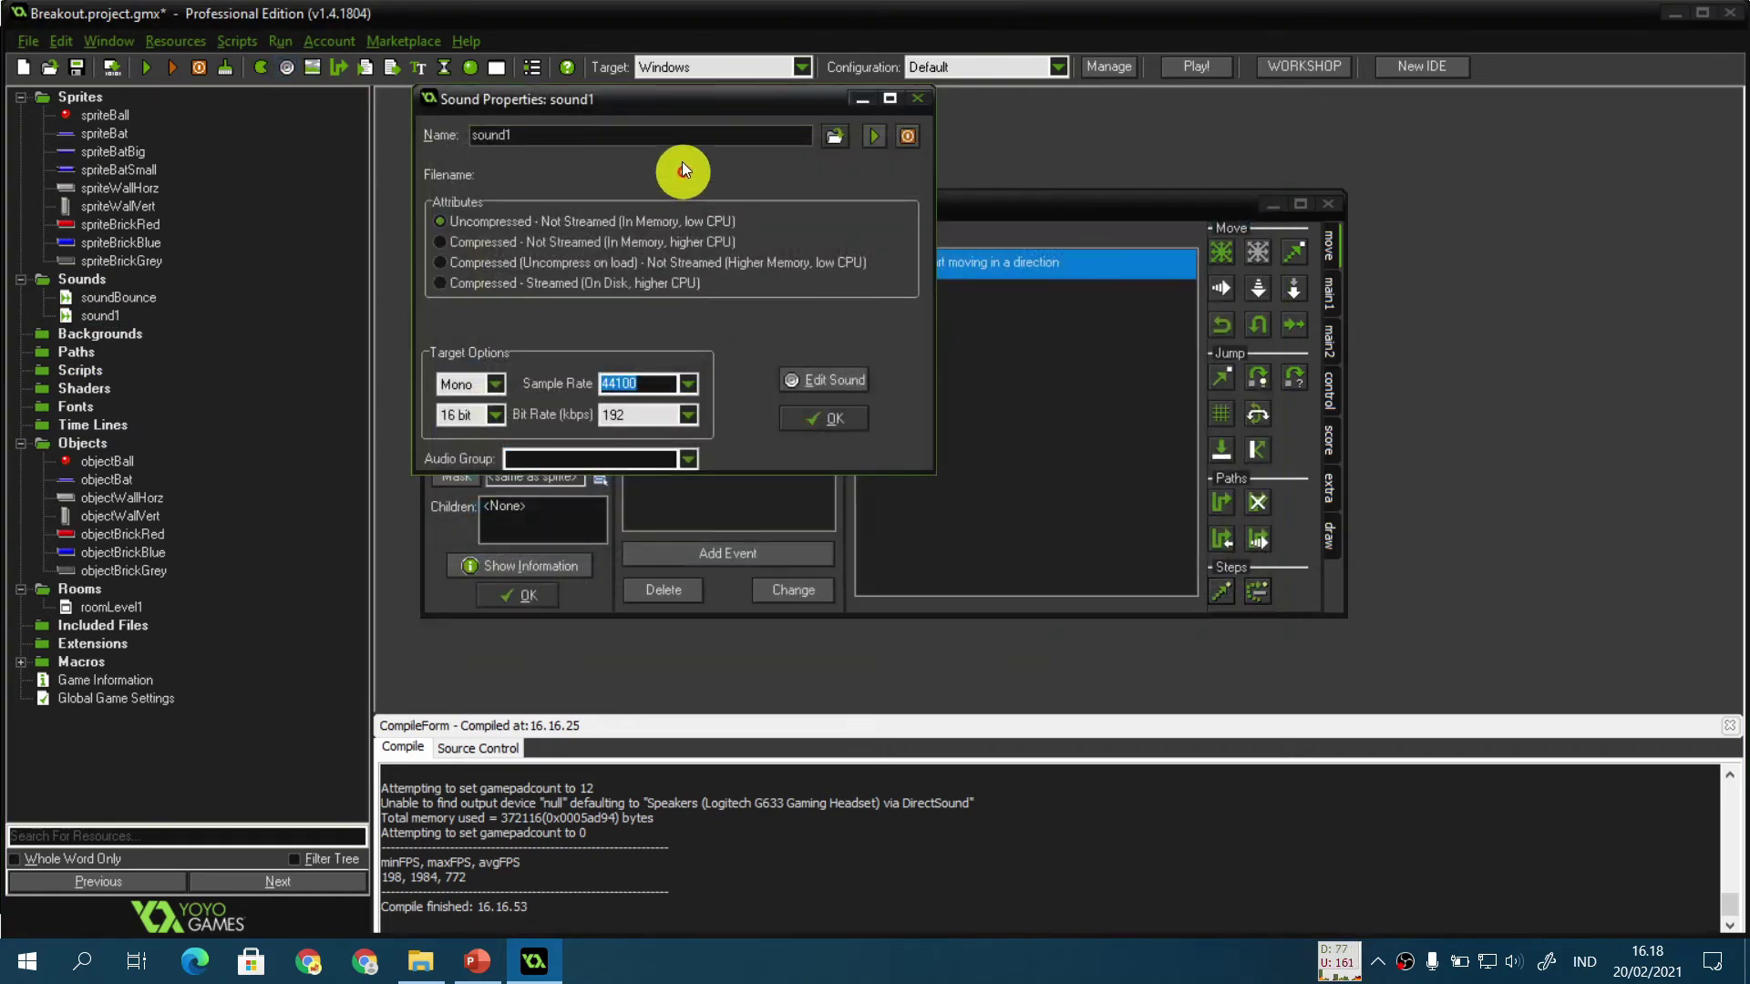
{"action": "left_click", "coordinate": [682, 137]}
{"action": "key", "text": "BackSpace"}
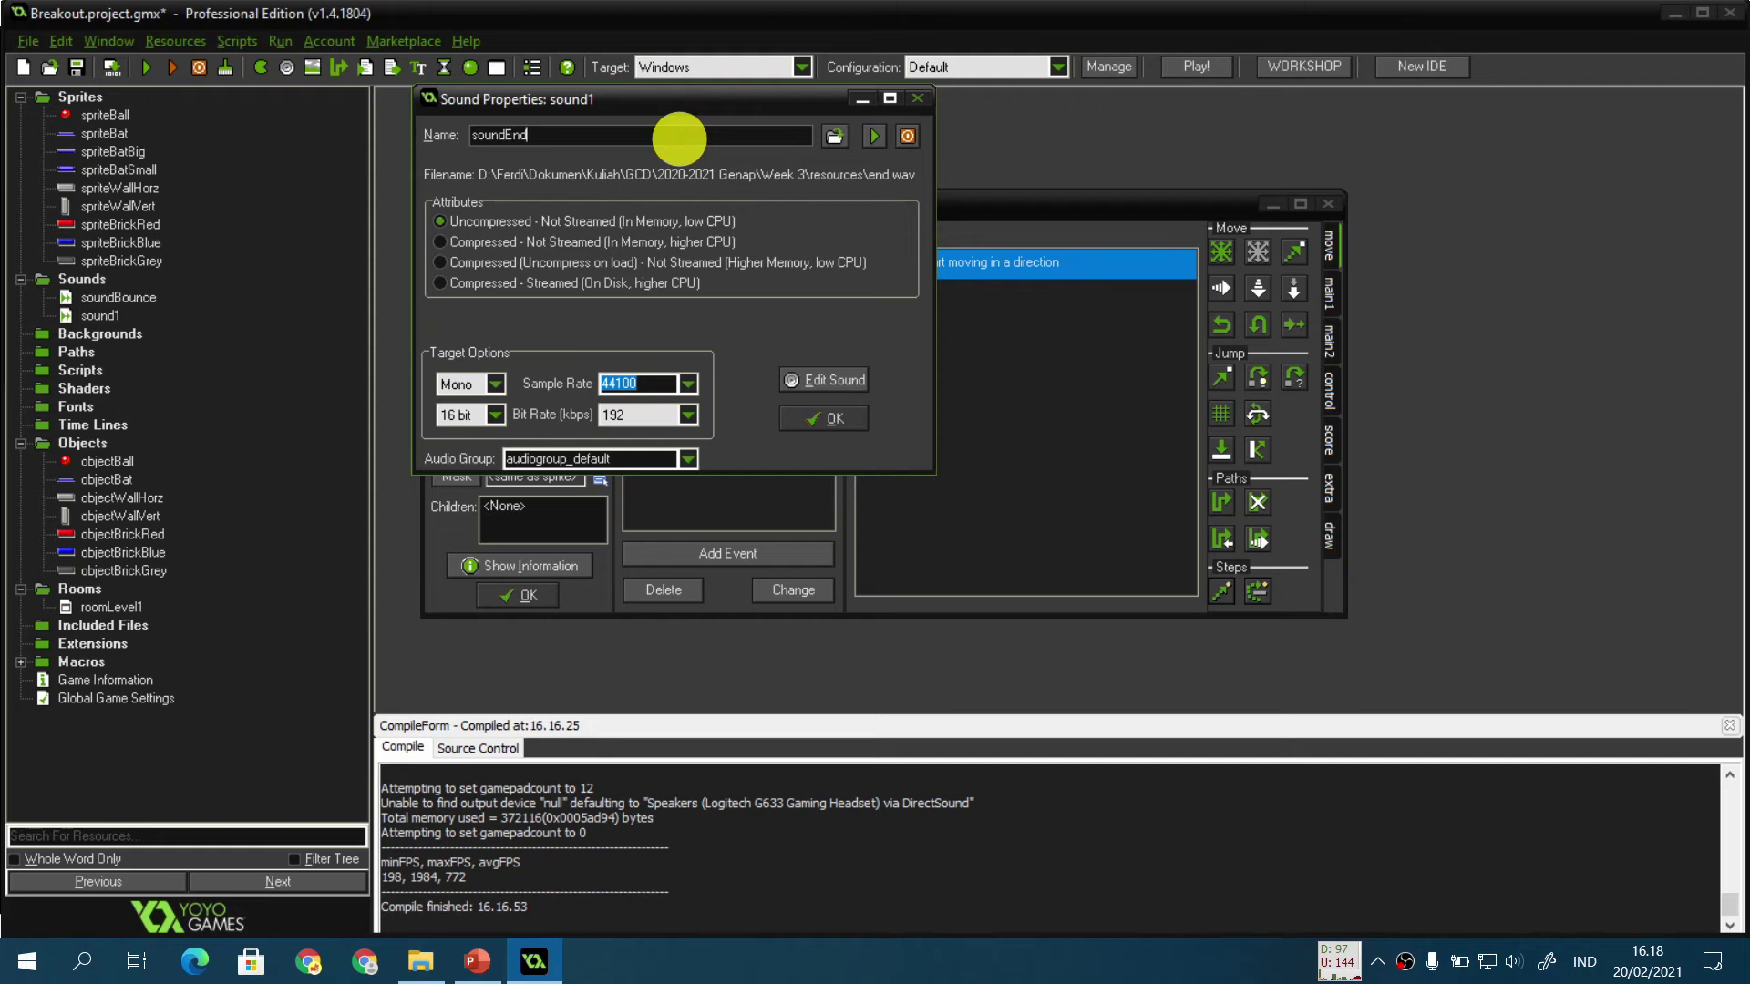
{"action": "left_click", "coordinate": [875, 136]}
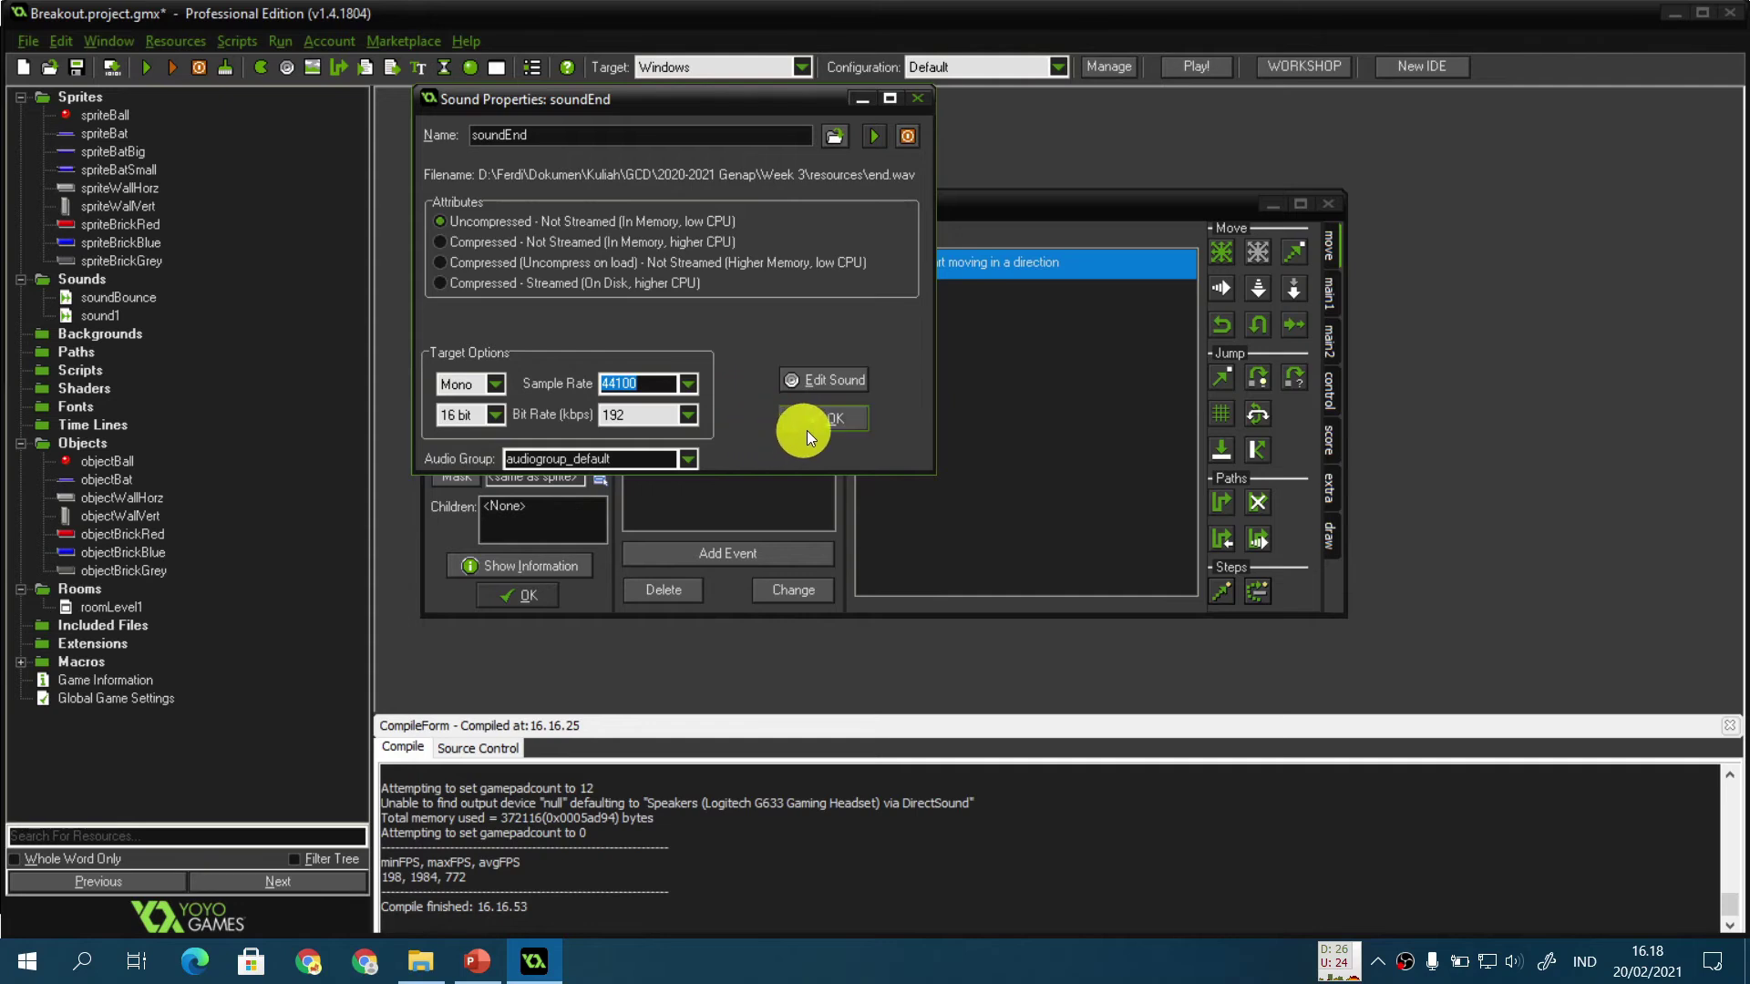
{"action": "left_click", "coordinate": [833, 414]}
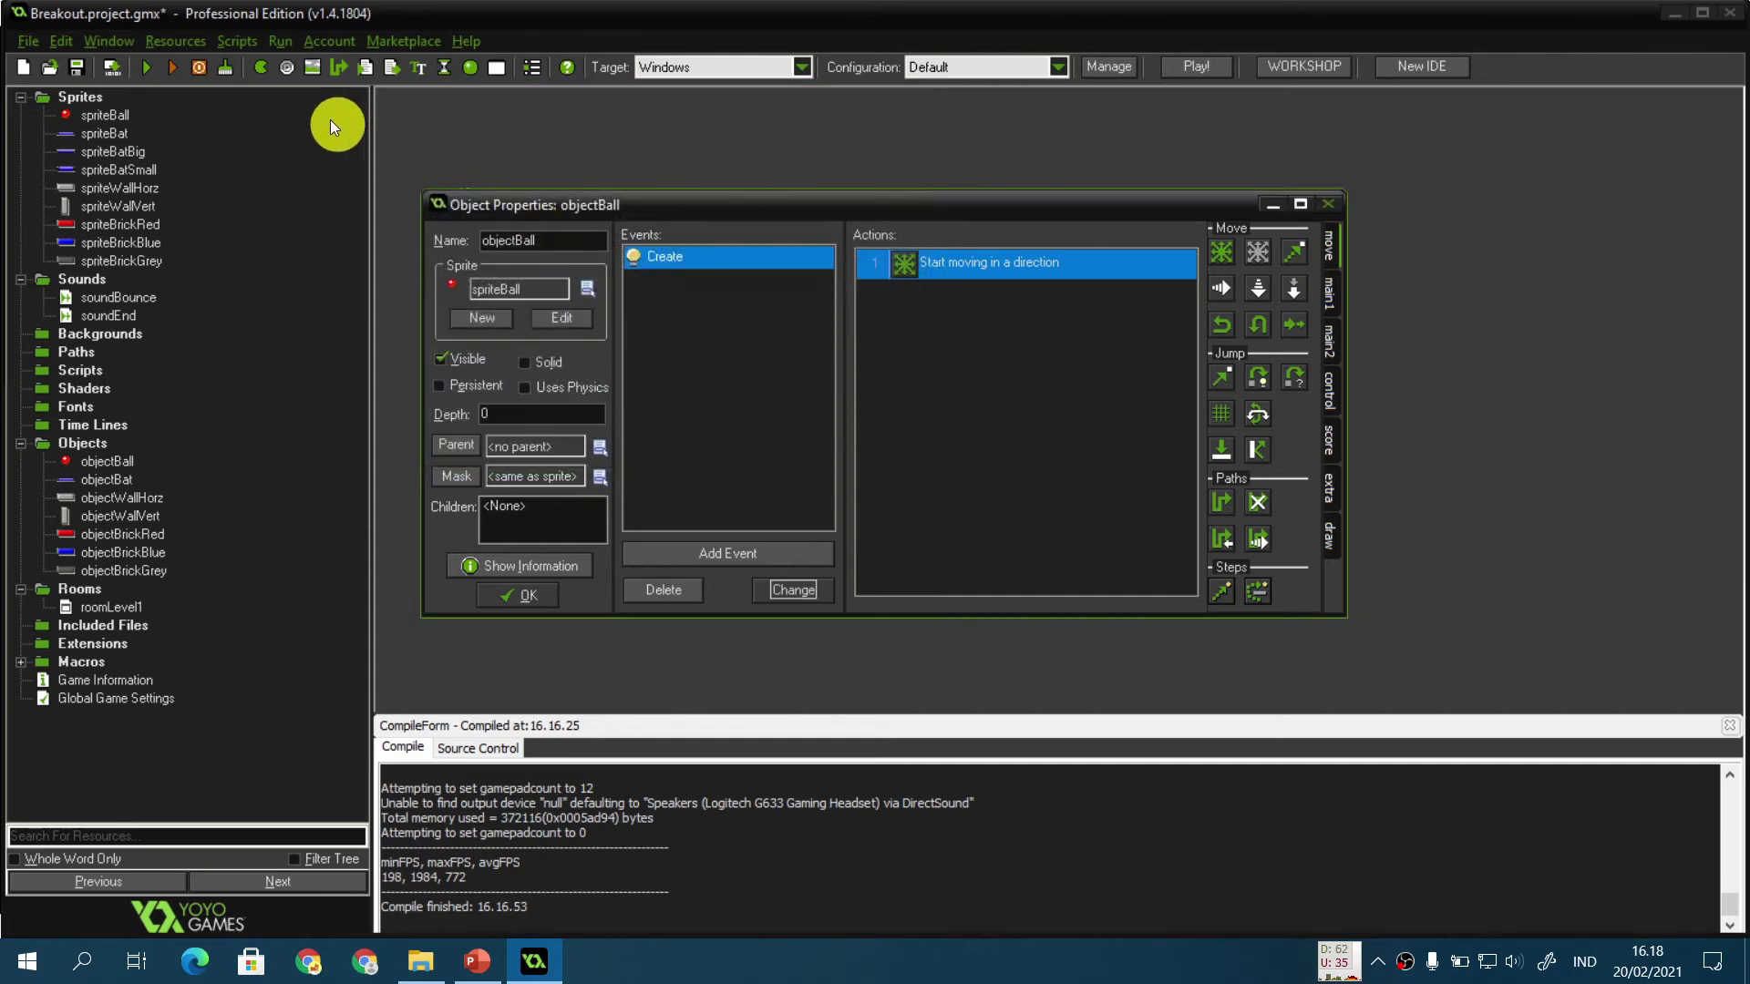
Step: Create a sound from out.wav and name it soundOut
{"action": "left_click", "coordinate": [286, 67]}
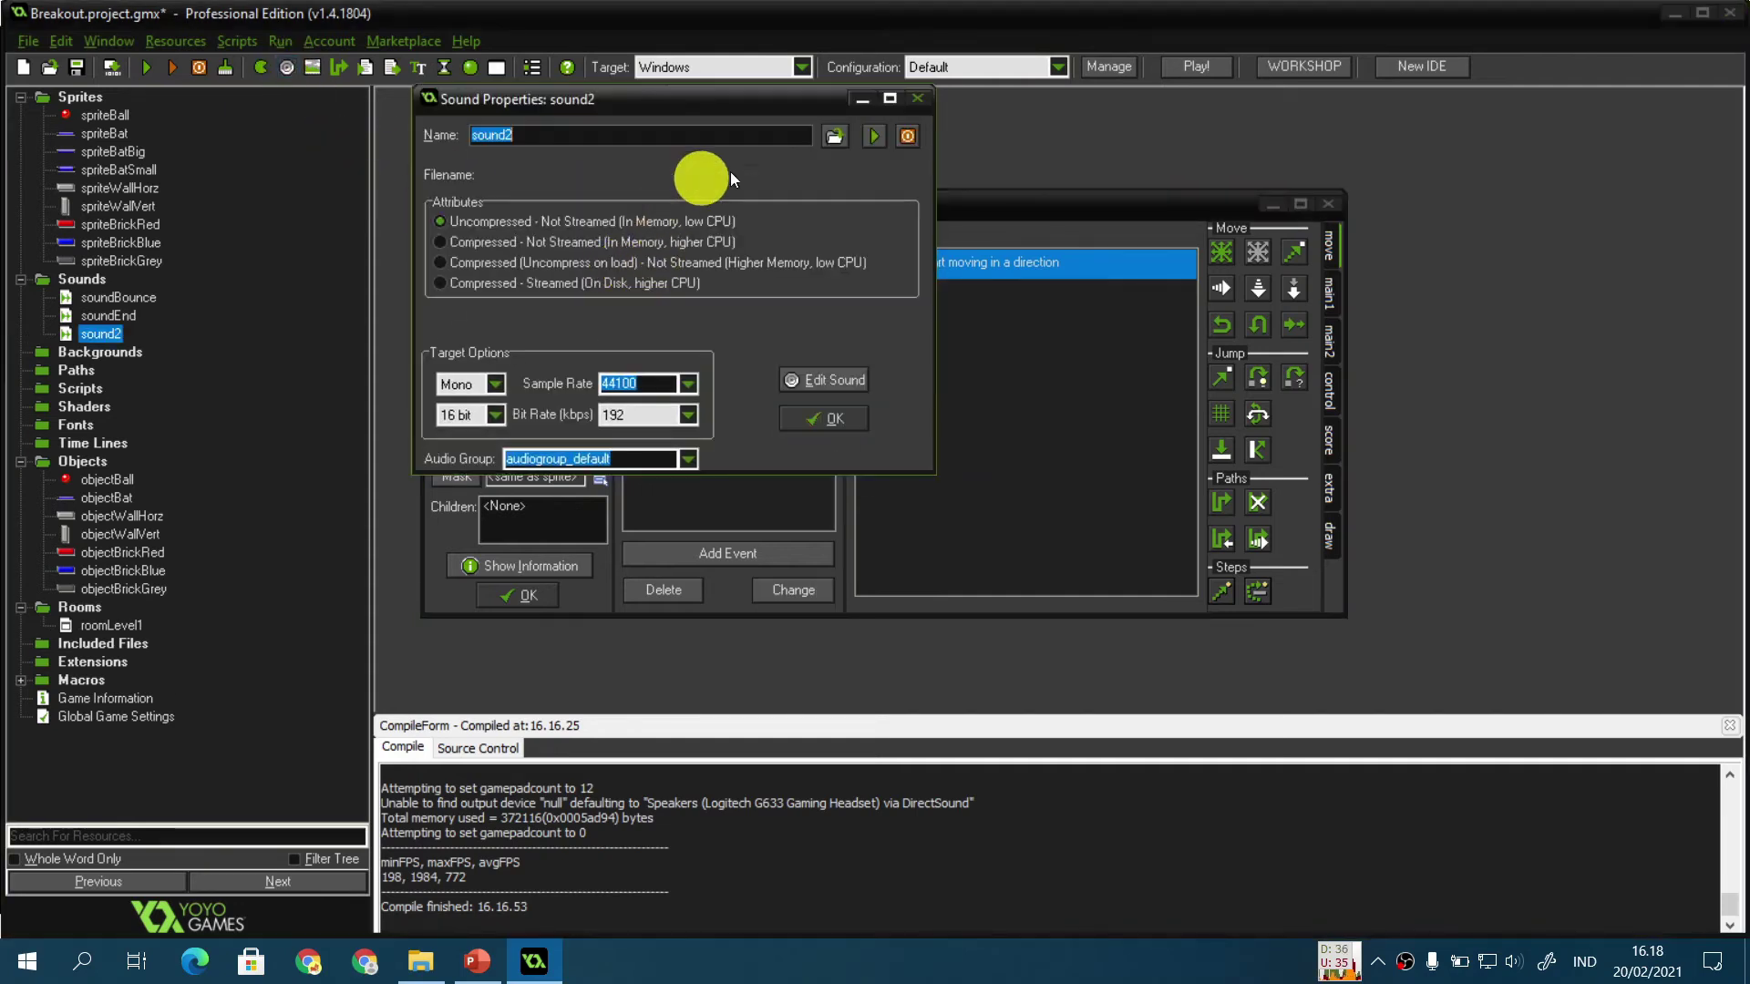
{"action": "left_click", "coordinate": [844, 138]}
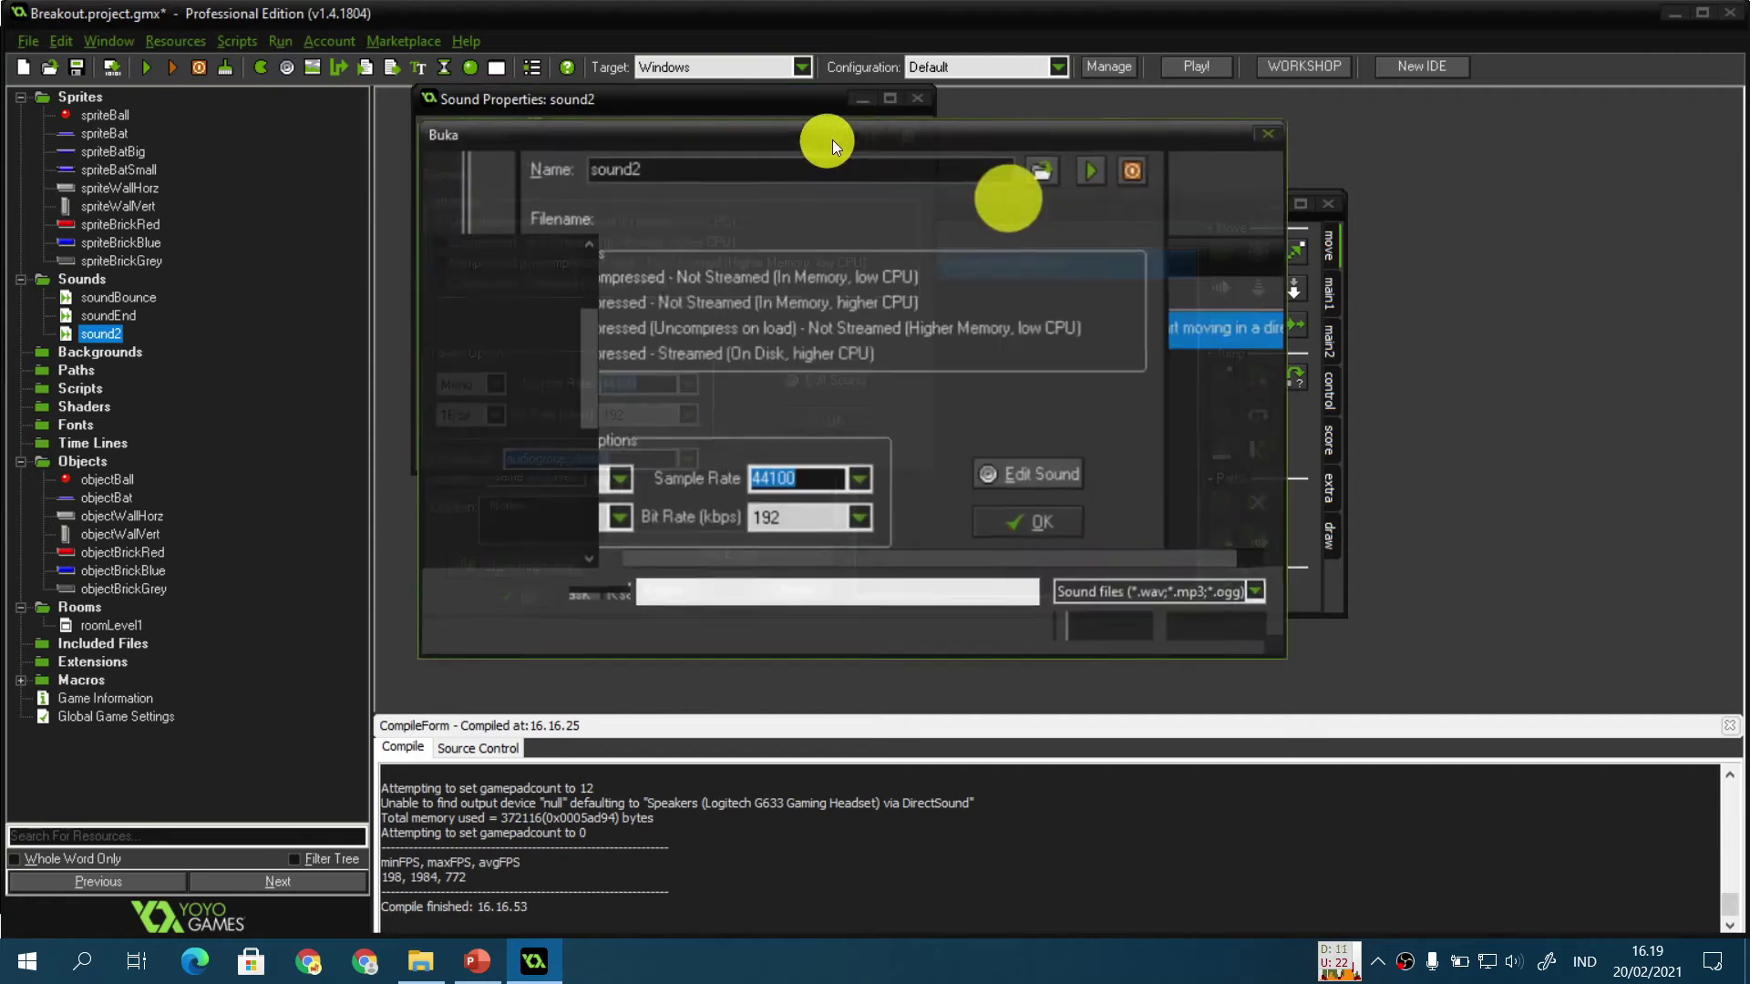
{"action": "double_click", "coordinate": [764, 328]}
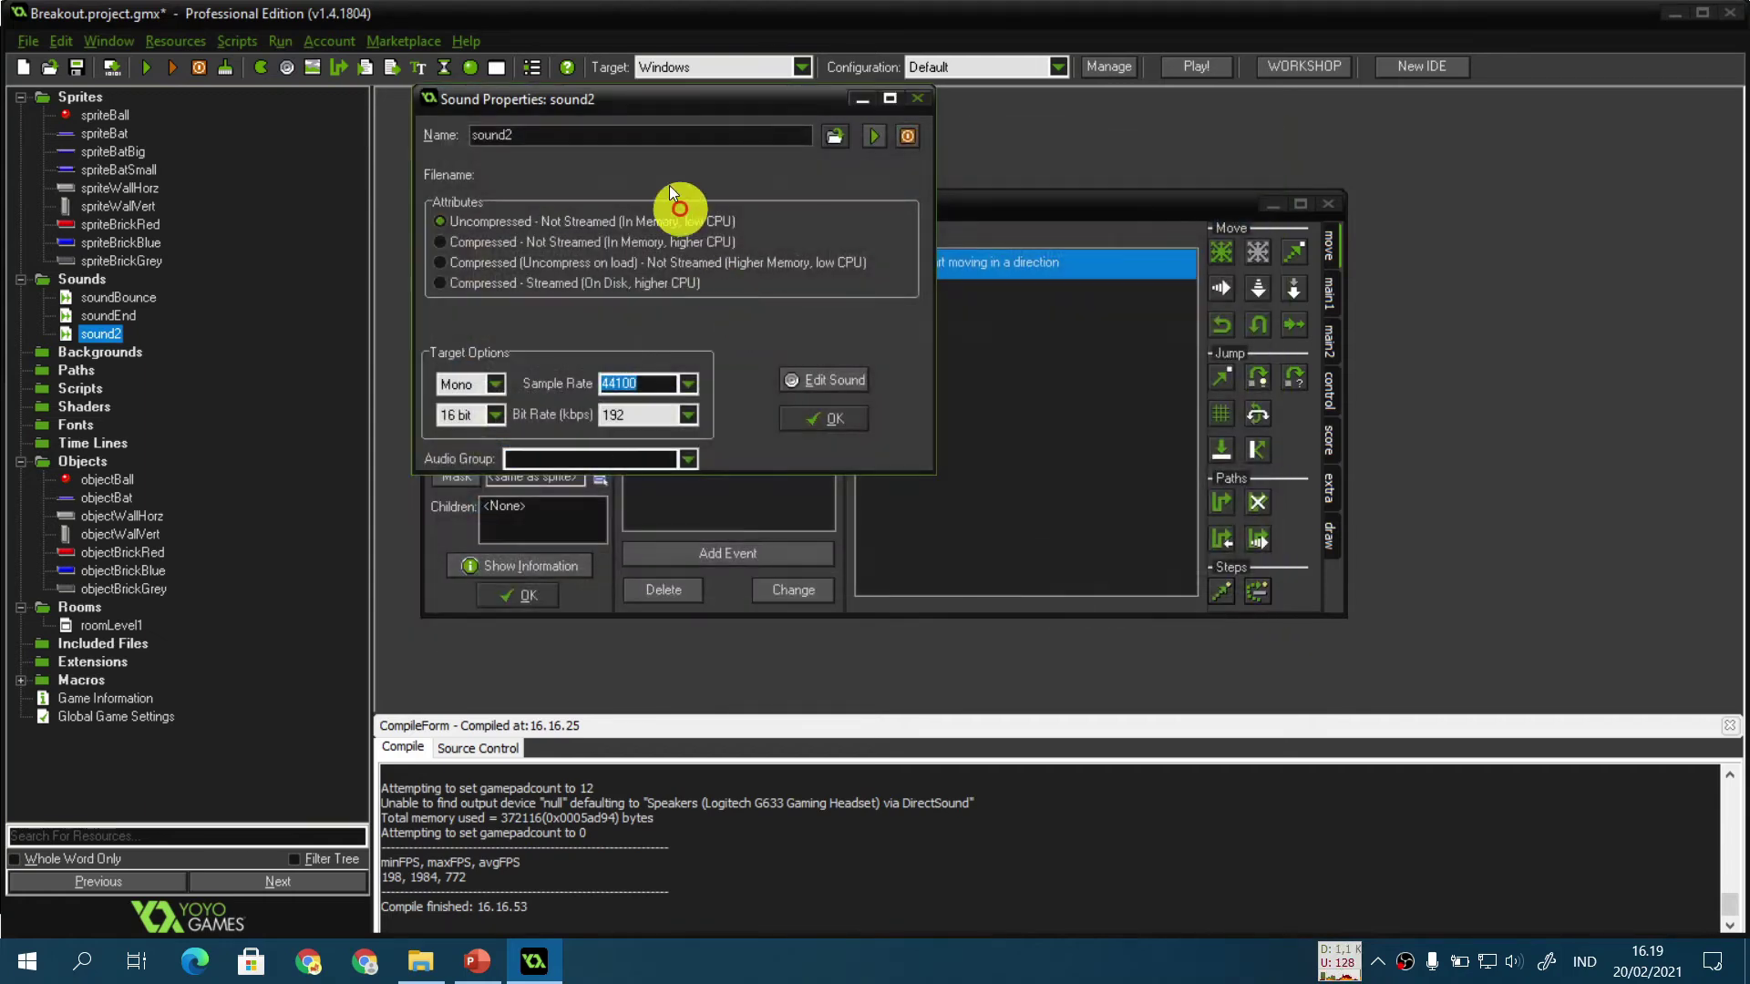
{"action": "left_click", "coordinate": [671, 138]}
{"action": "key", "text": "BackSpace"}
{"action": "type", "text": "Out"}
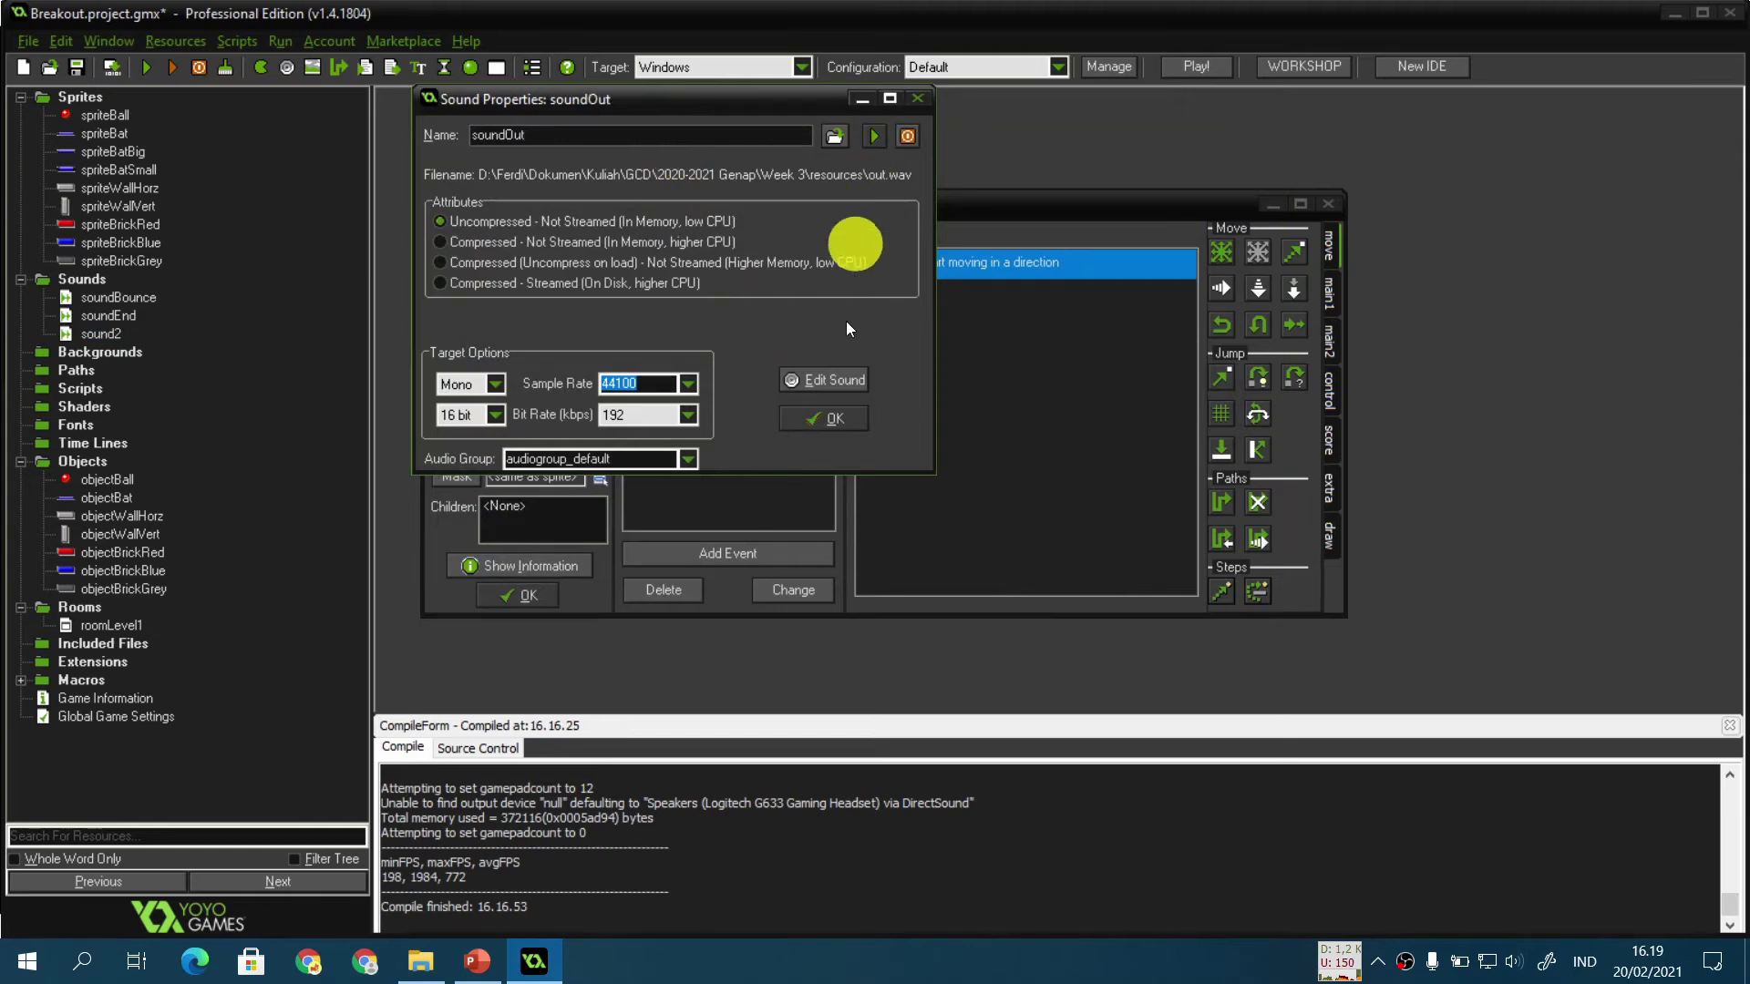
{"action": "left_click", "coordinate": [831, 421]}
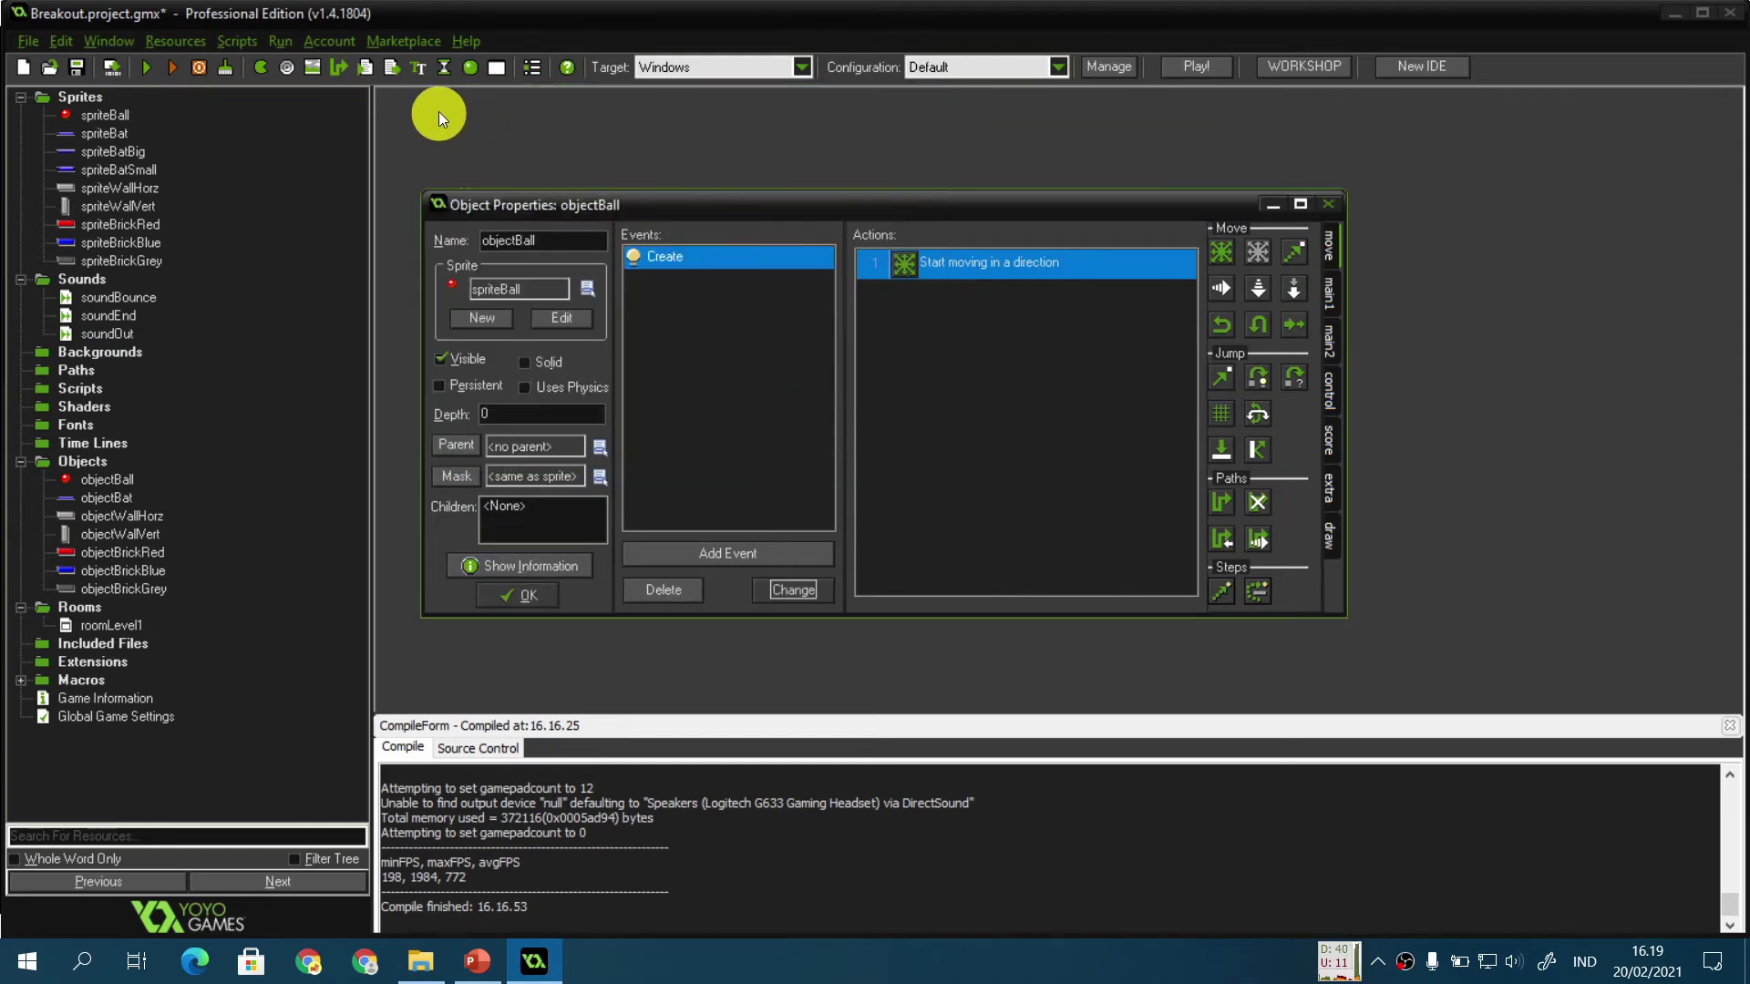
Step: Create a sound from solid.wav and name it soundSolid
{"action": "left_click", "coordinate": [286, 67]}
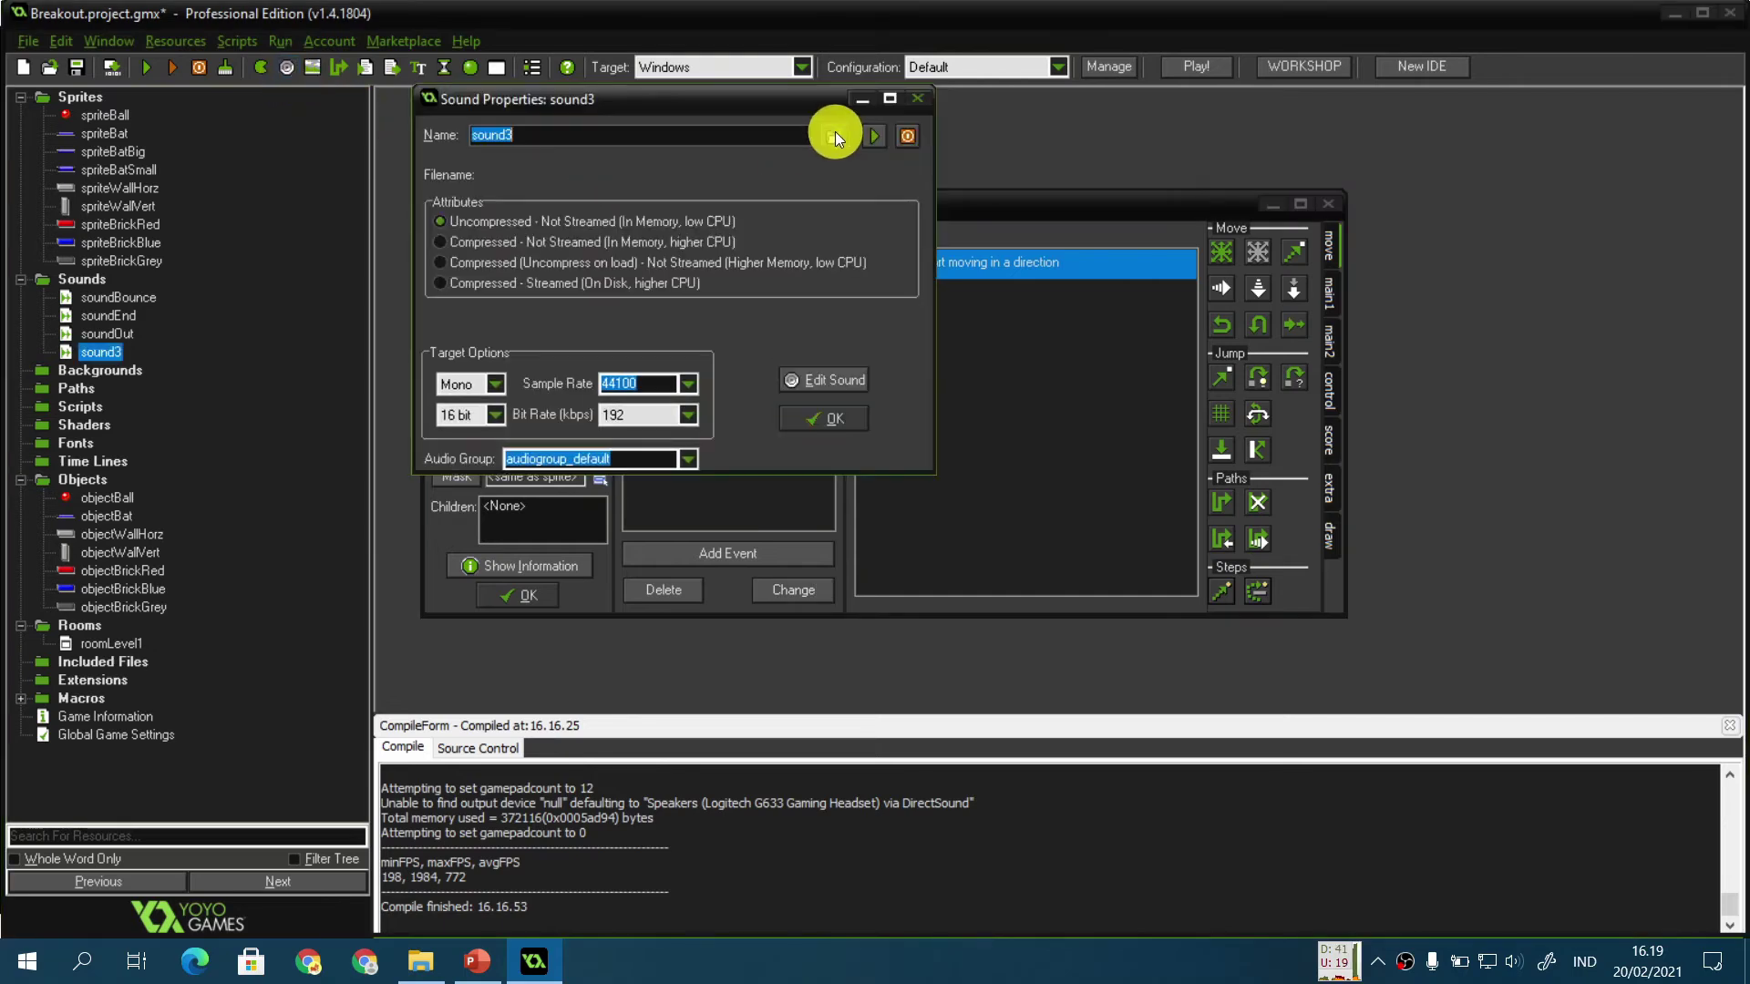
{"action": "left_click", "coordinate": [833, 136]}
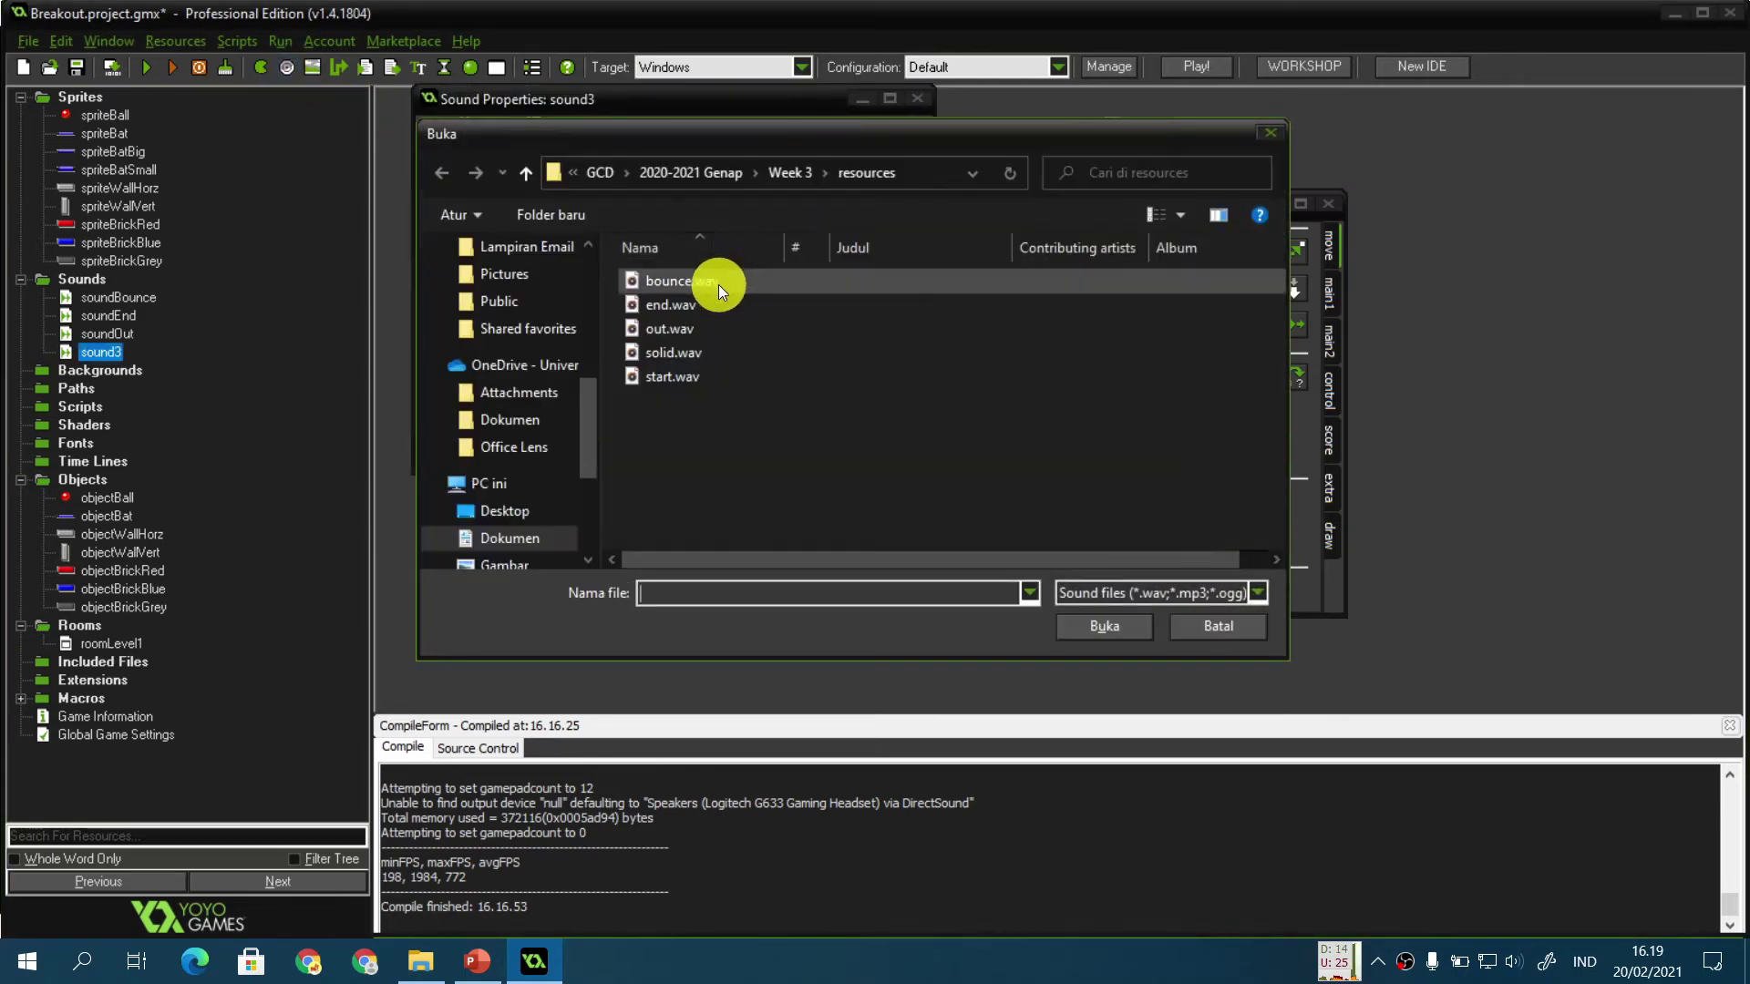
{"action": "double_click", "coordinate": [714, 352]}
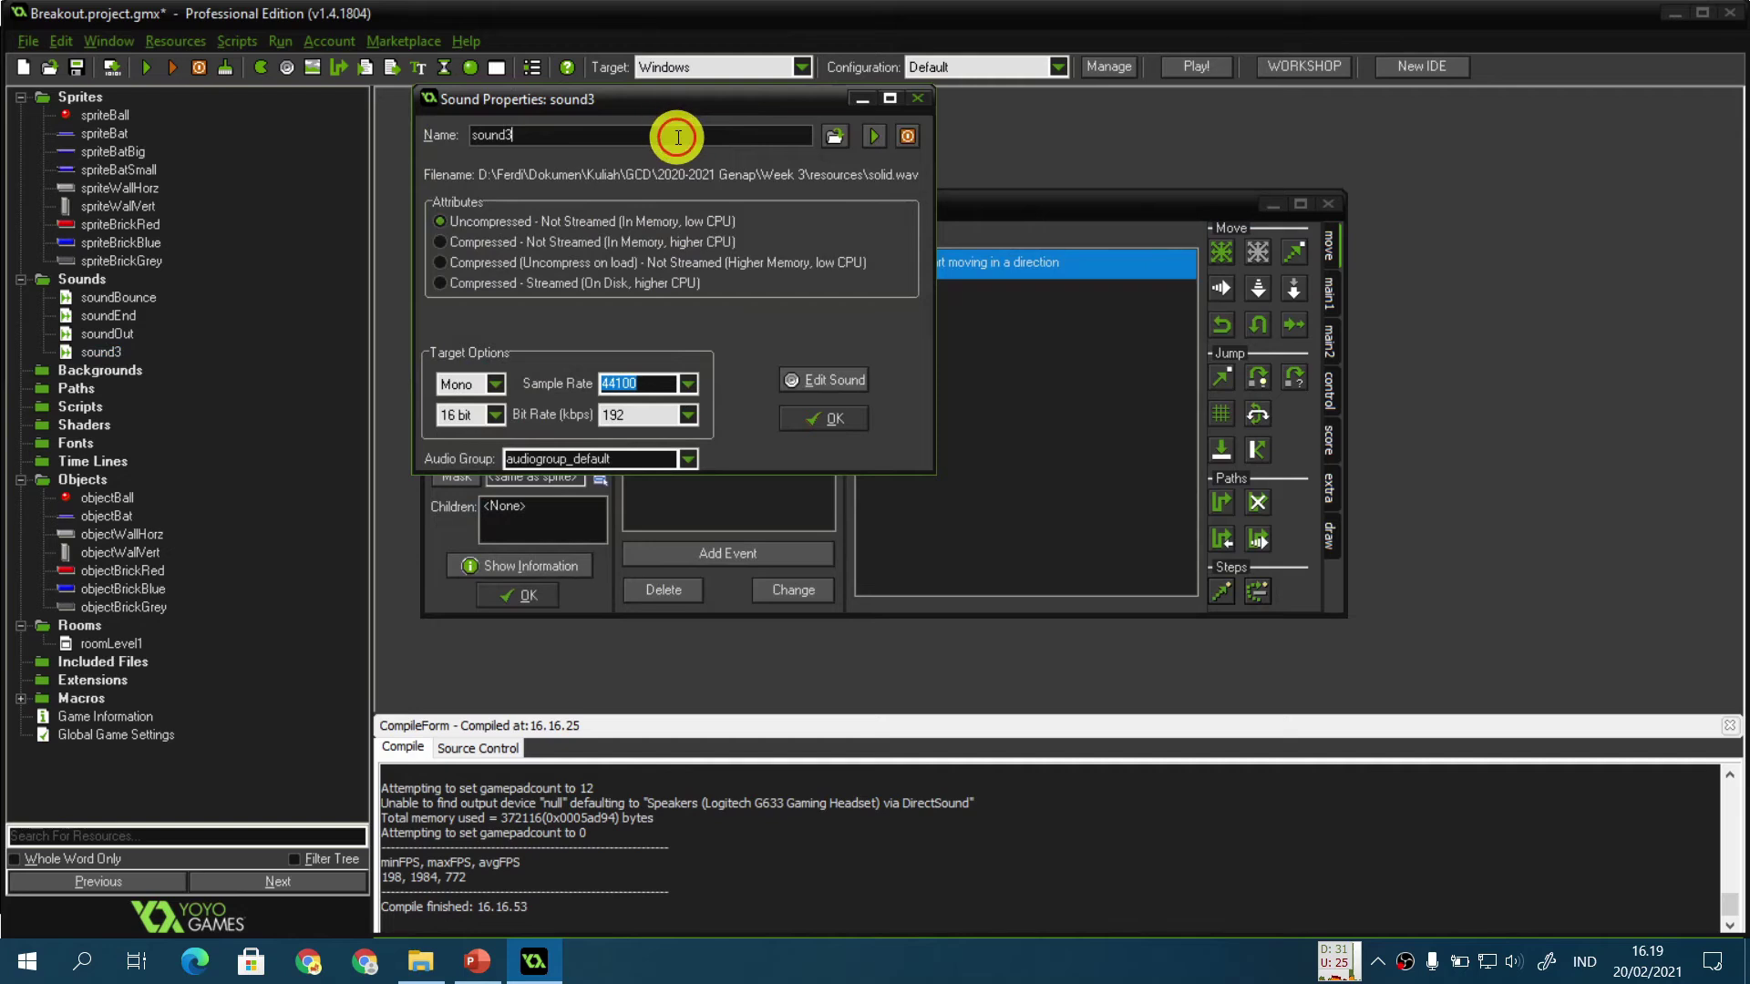
{"action": "type", "text": "lid"}
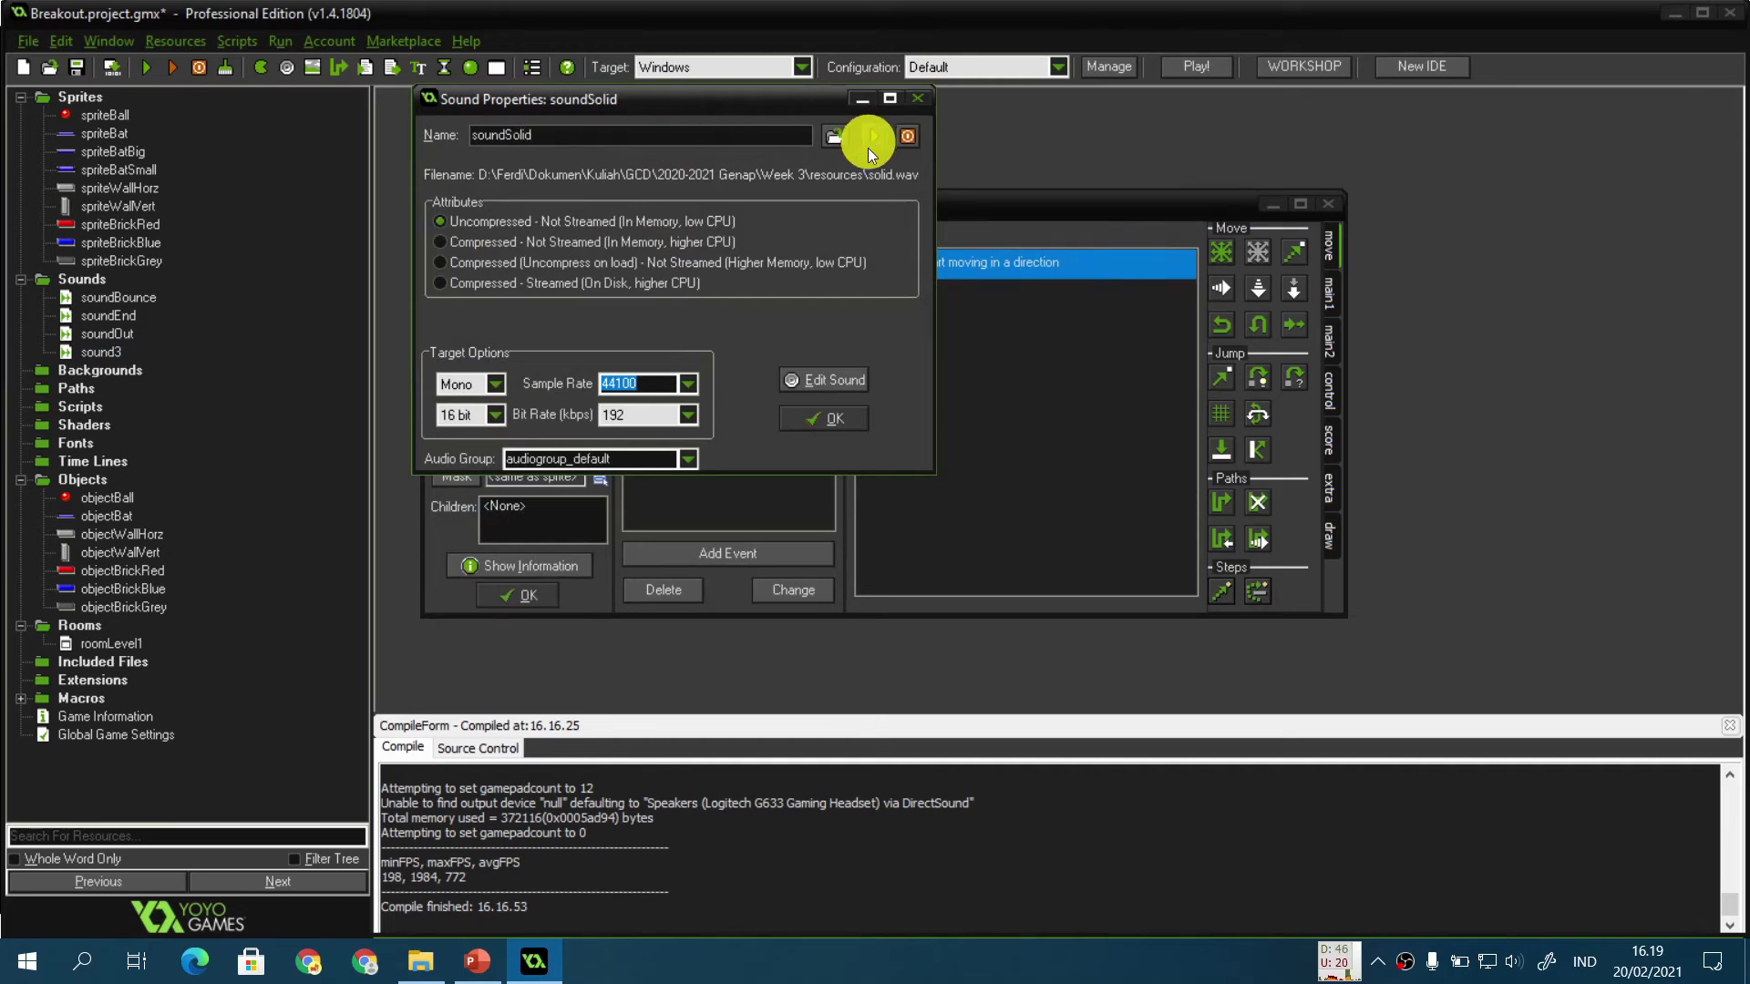
{"action": "left_click", "coordinate": [786, 420]}
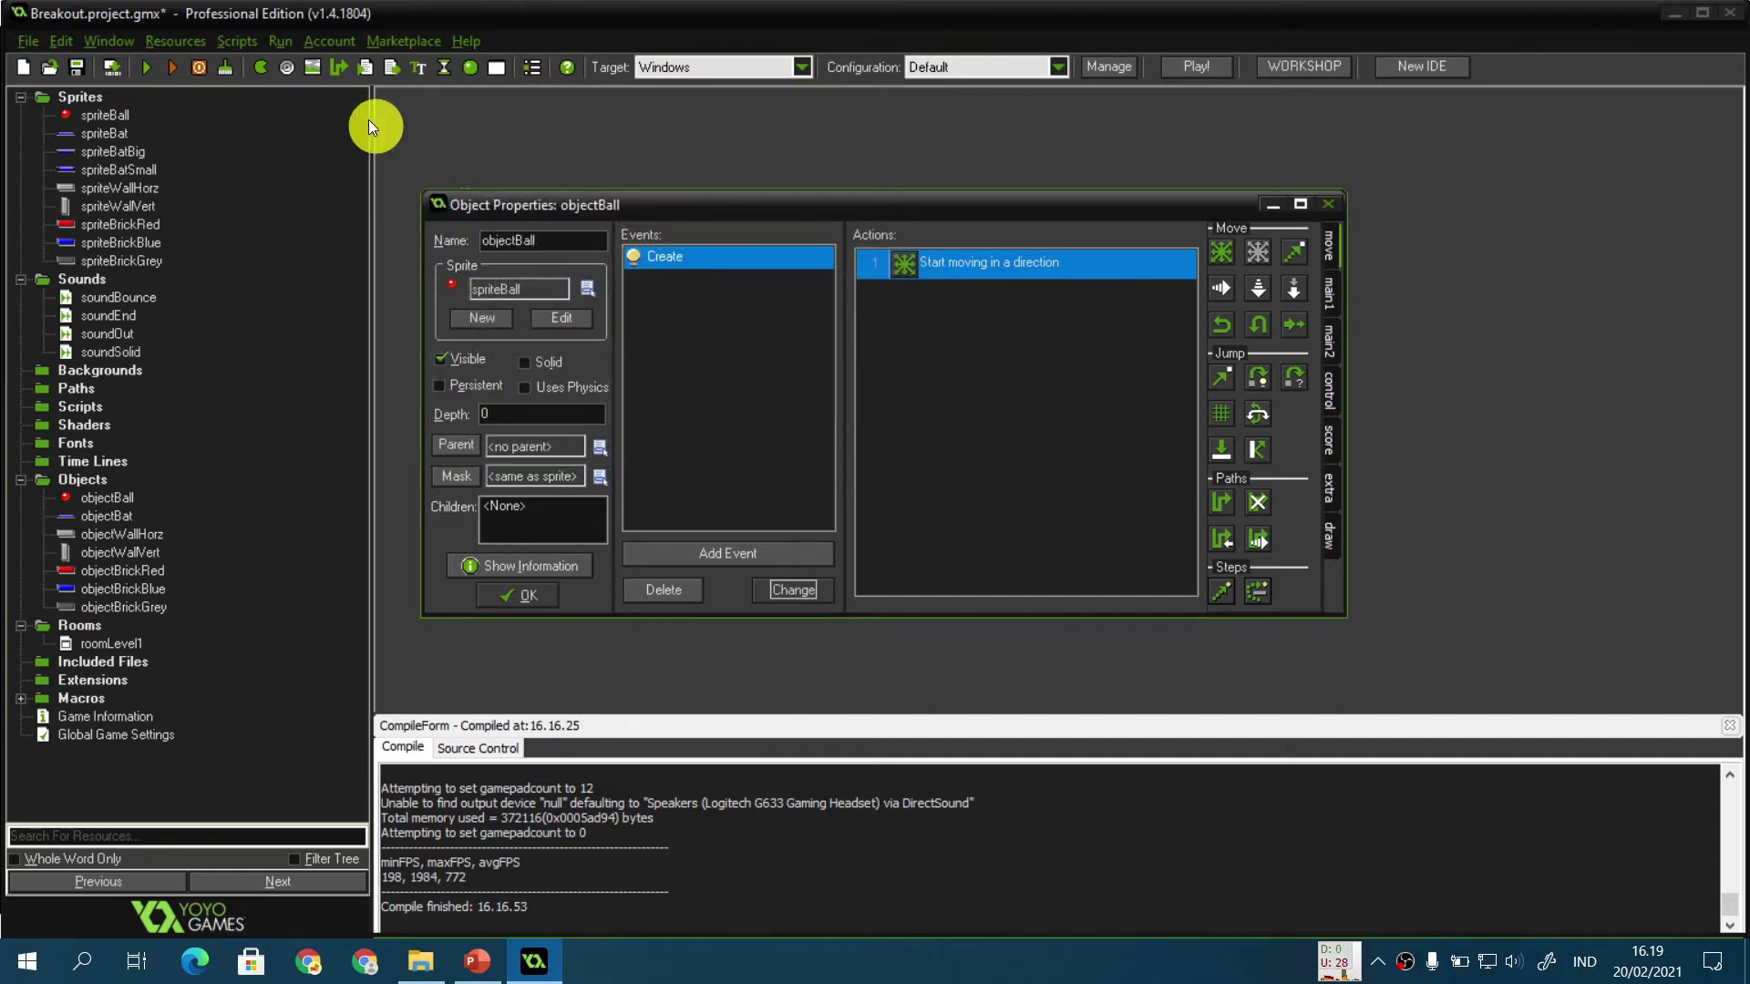
Step: Create a sound from start.wav, name it soundStart, and preview it
{"action": "left_click", "coordinate": [278, 68]}
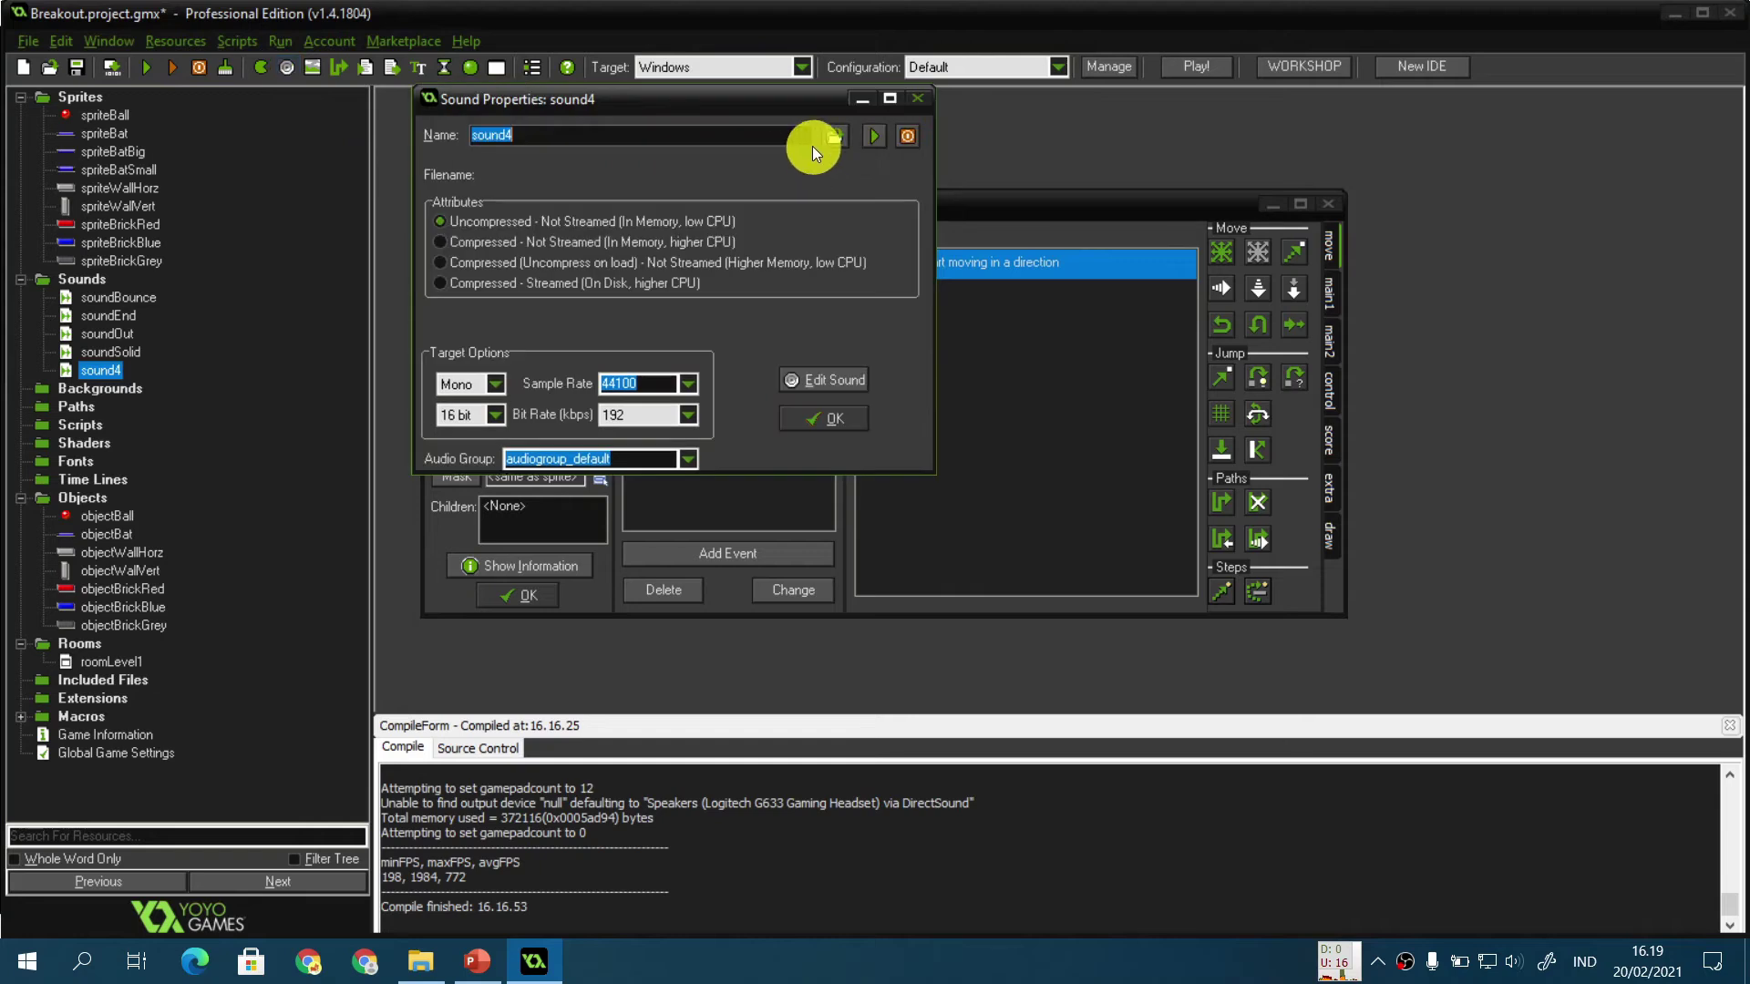
{"action": "left_click", "coordinate": [835, 138]}
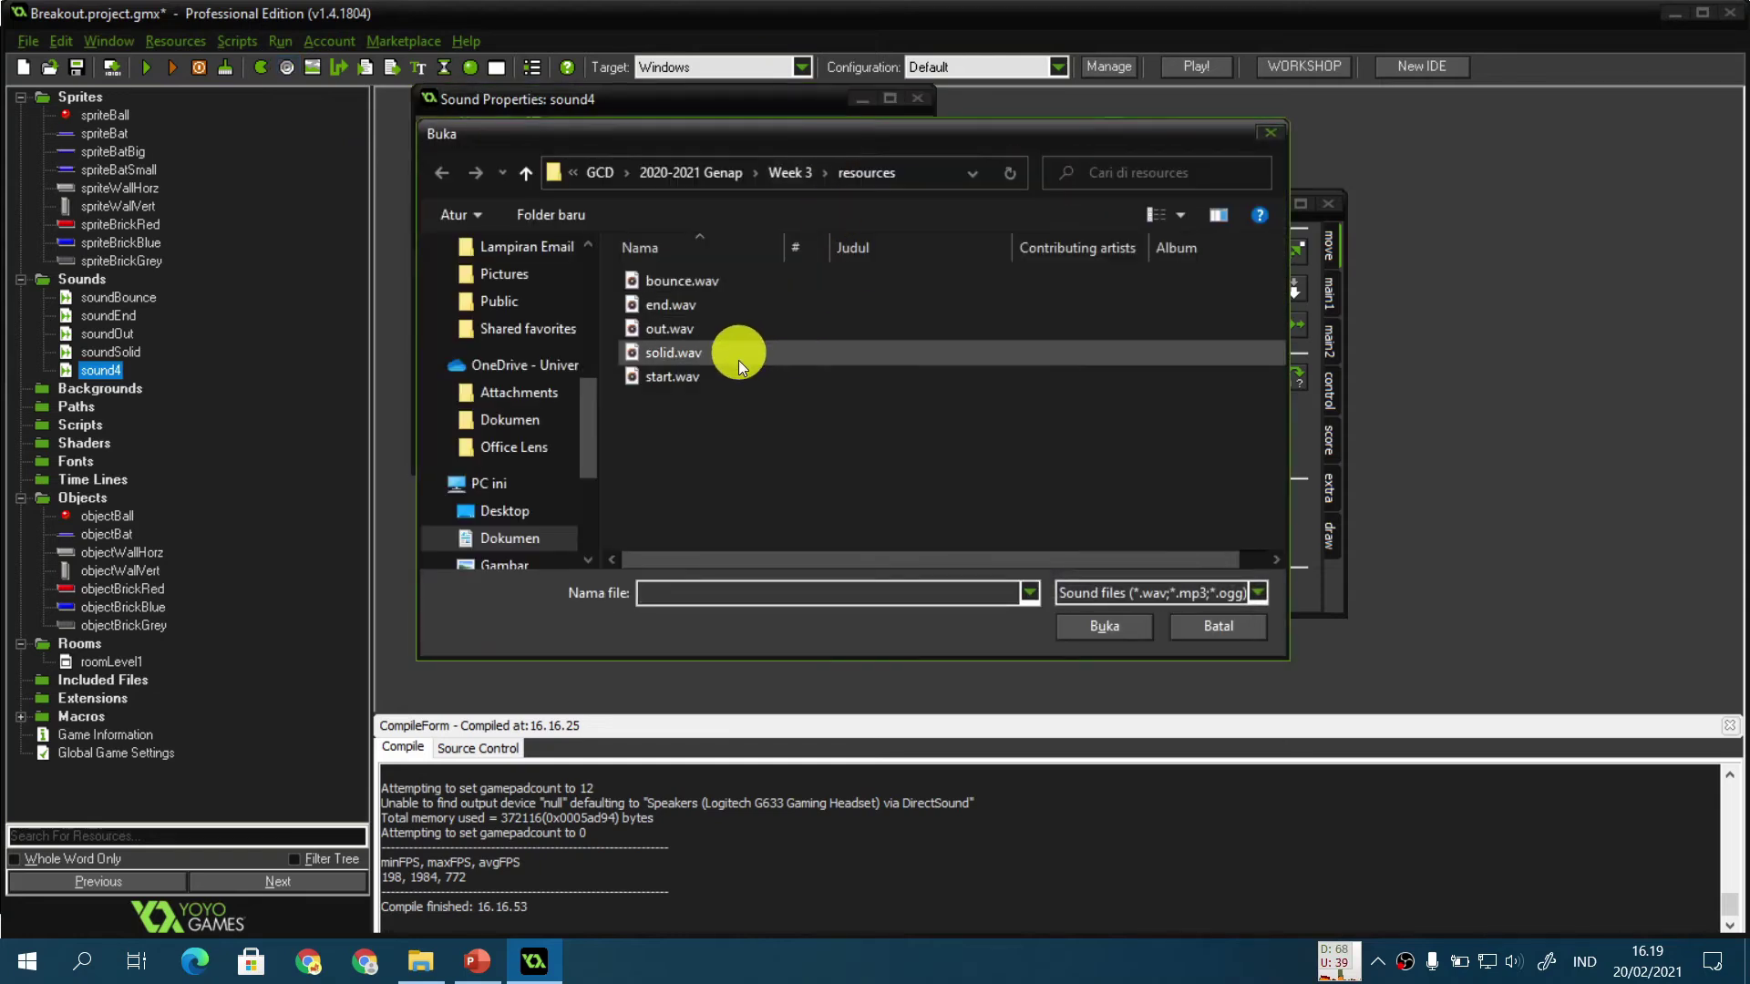
{"action": "left_click", "coordinate": [691, 383]}
{"action": "left_click", "coordinate": [1102, 624]}
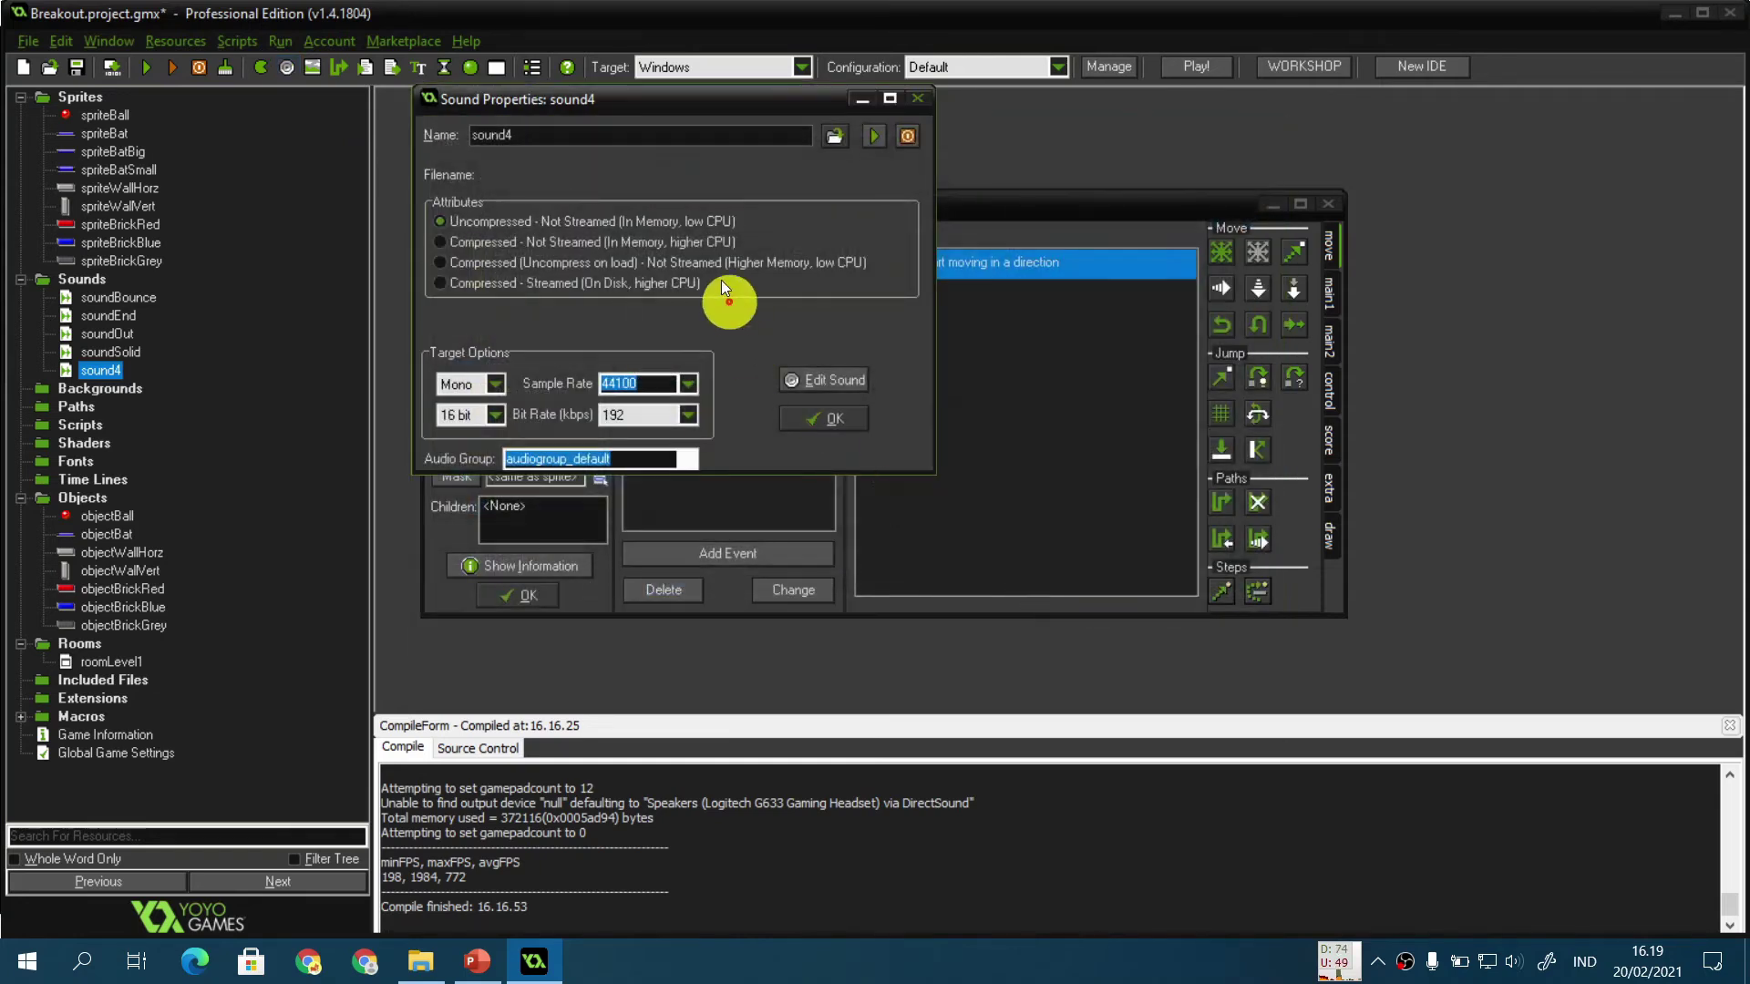
{"action": "left_click", "coordinate": [680, 132]}
{"action": "key", "text": "BackSpace"}
{"action": "type", "text": "Start"}
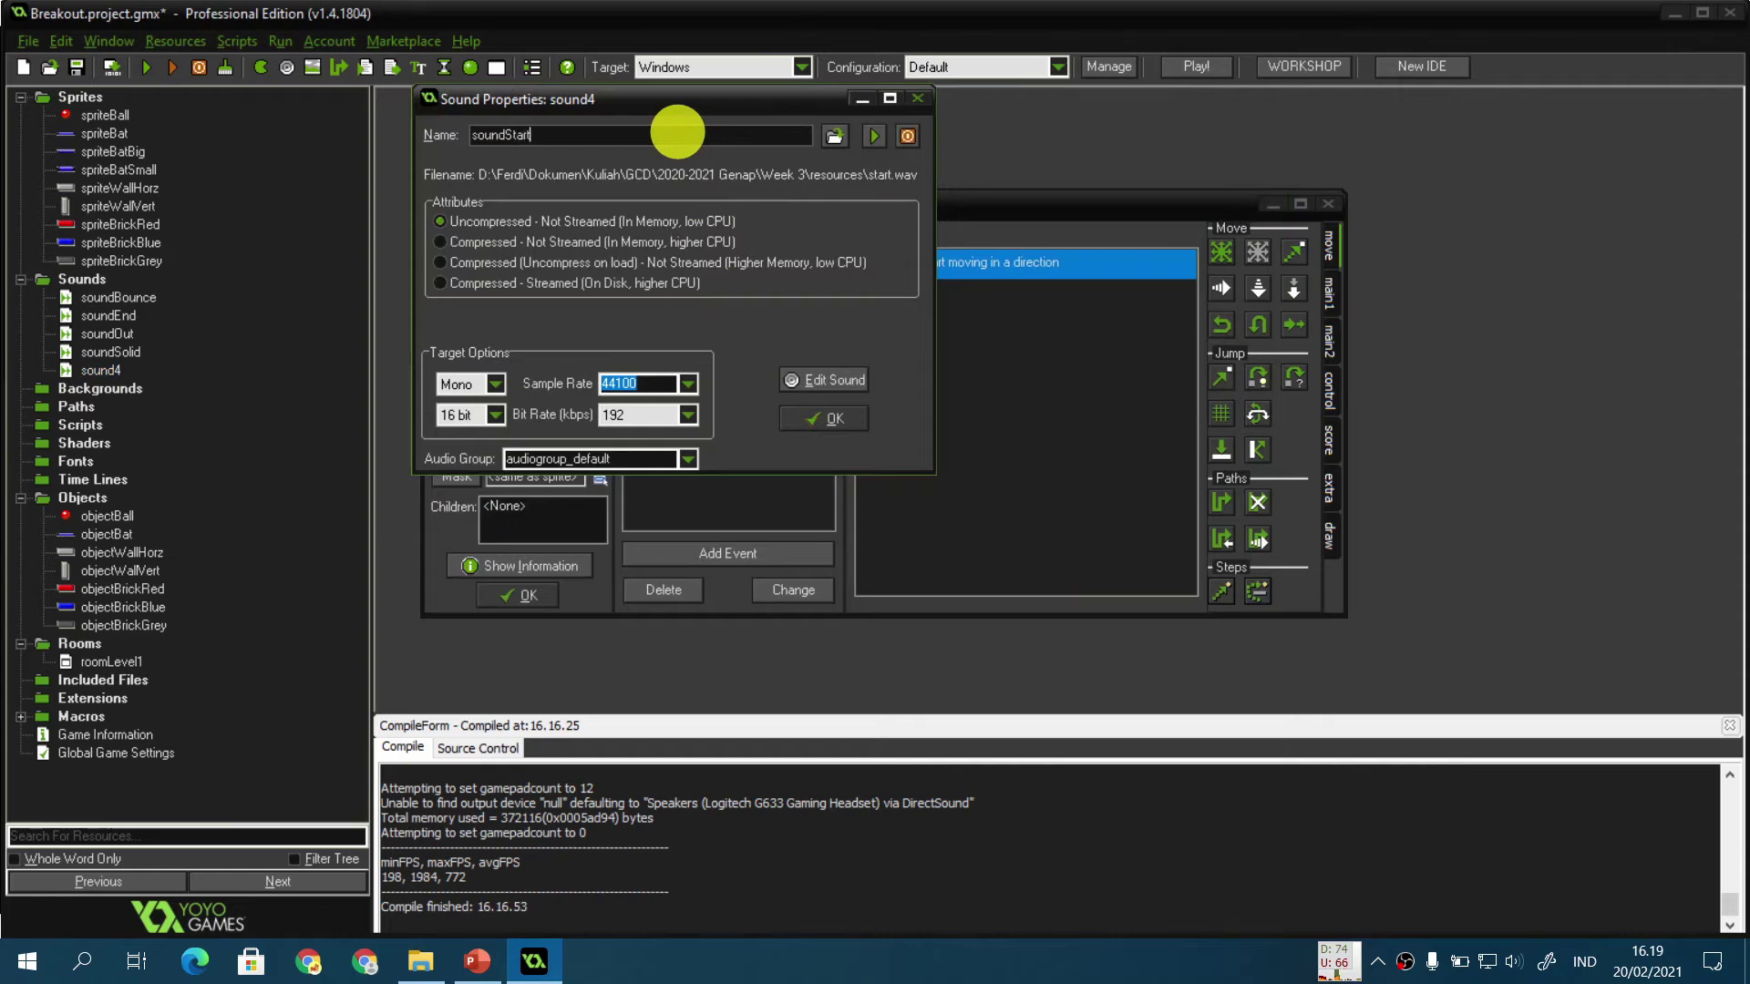
{"action": "left_click", "coordinate": [867, 137]}
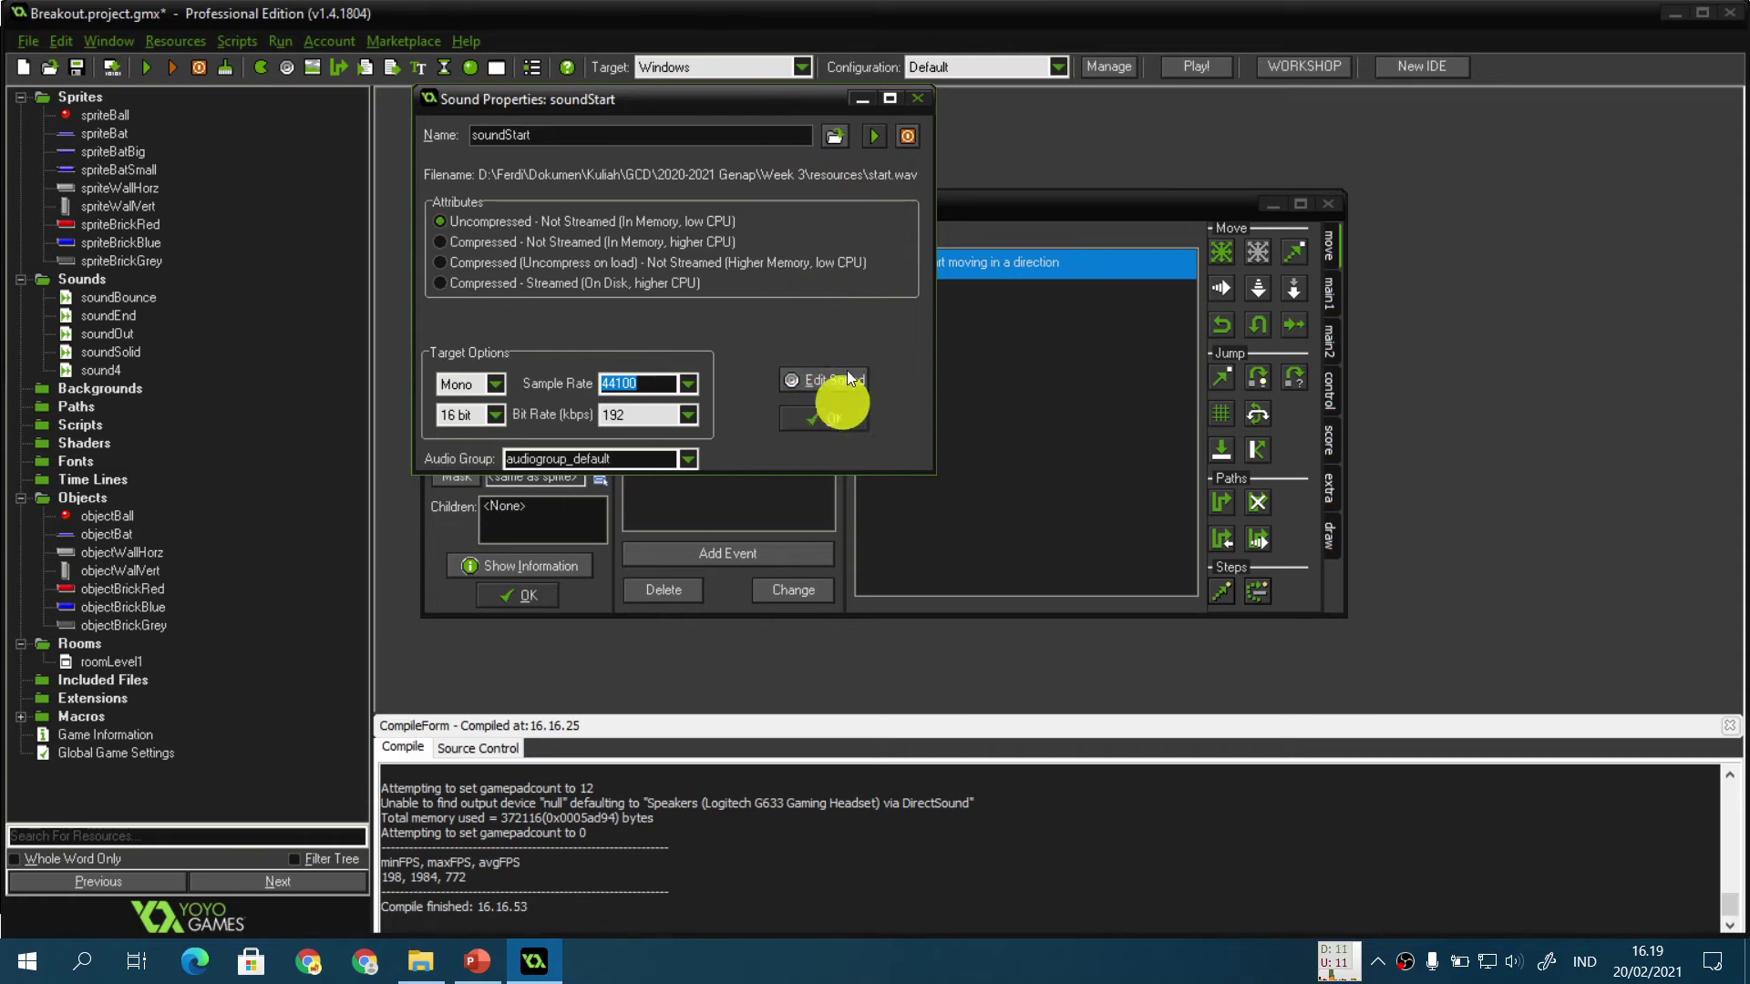
{"action": "left_click", "coordinate": [875, 139]}
Step: Switch to the PowerPoint slides, advance from the Ball slide to the Ball vs Bat instructions, and return to GameMaker
{"action": "left_click", "coordinate": [476, 961]}
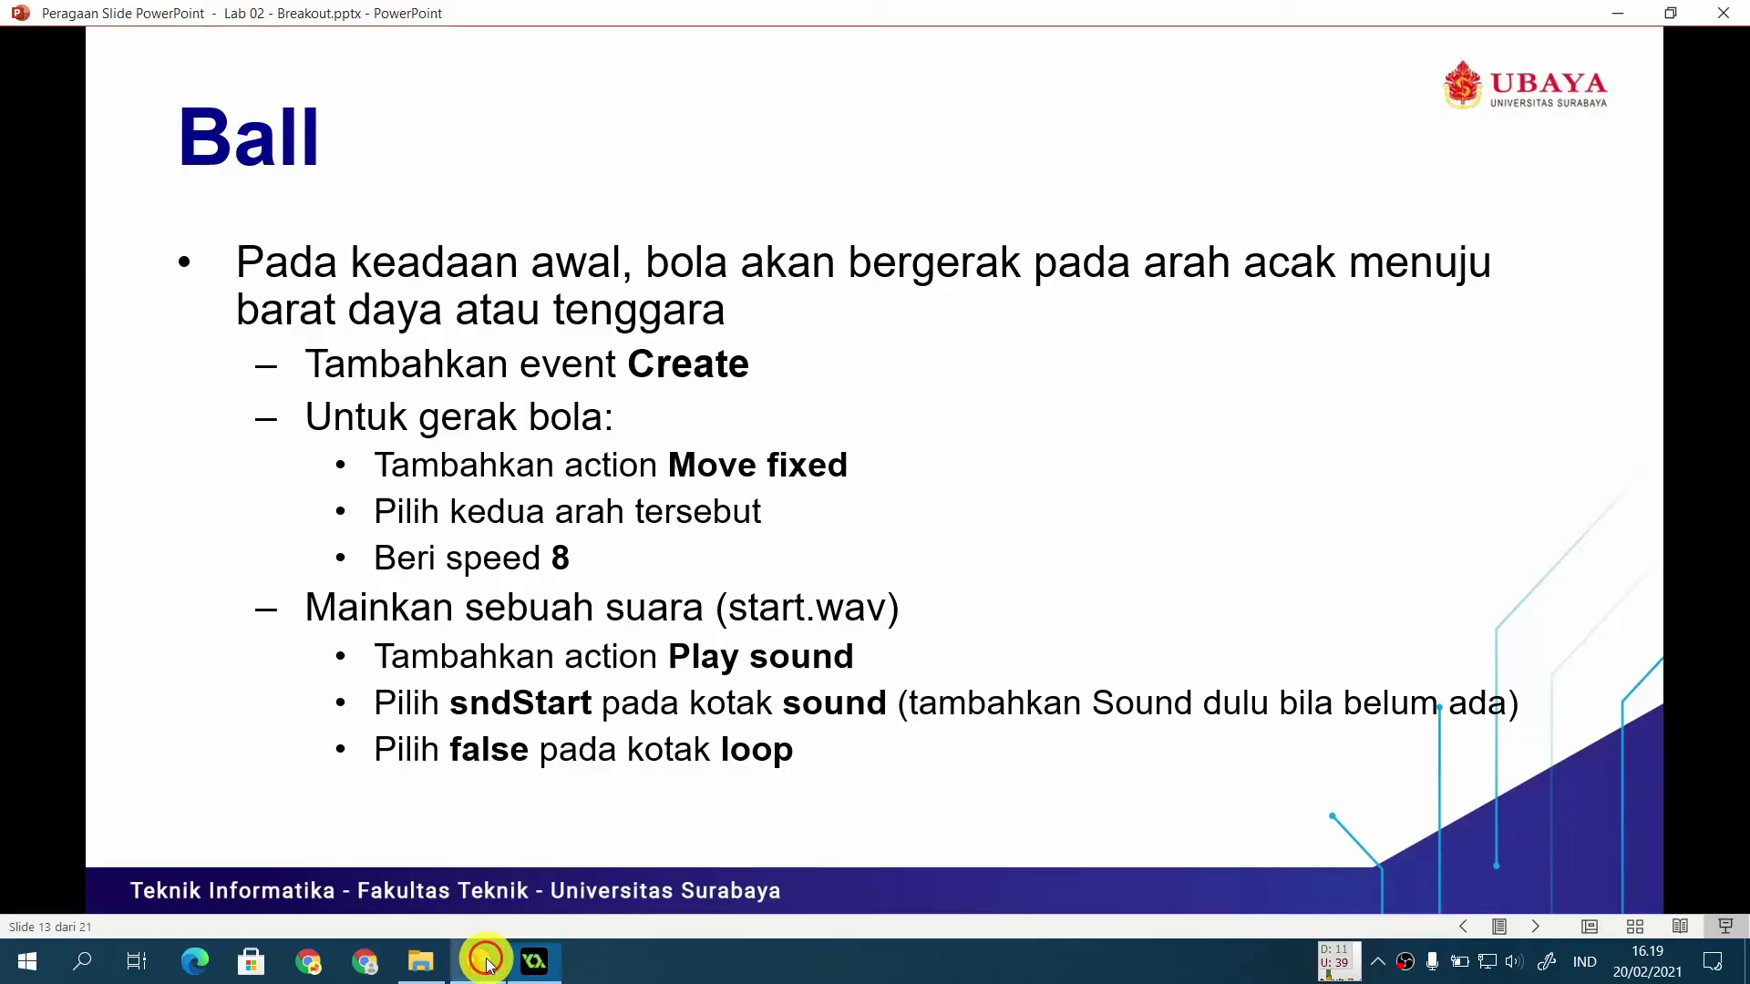
{"action": "left_click", "coordinate": [626, 600]}
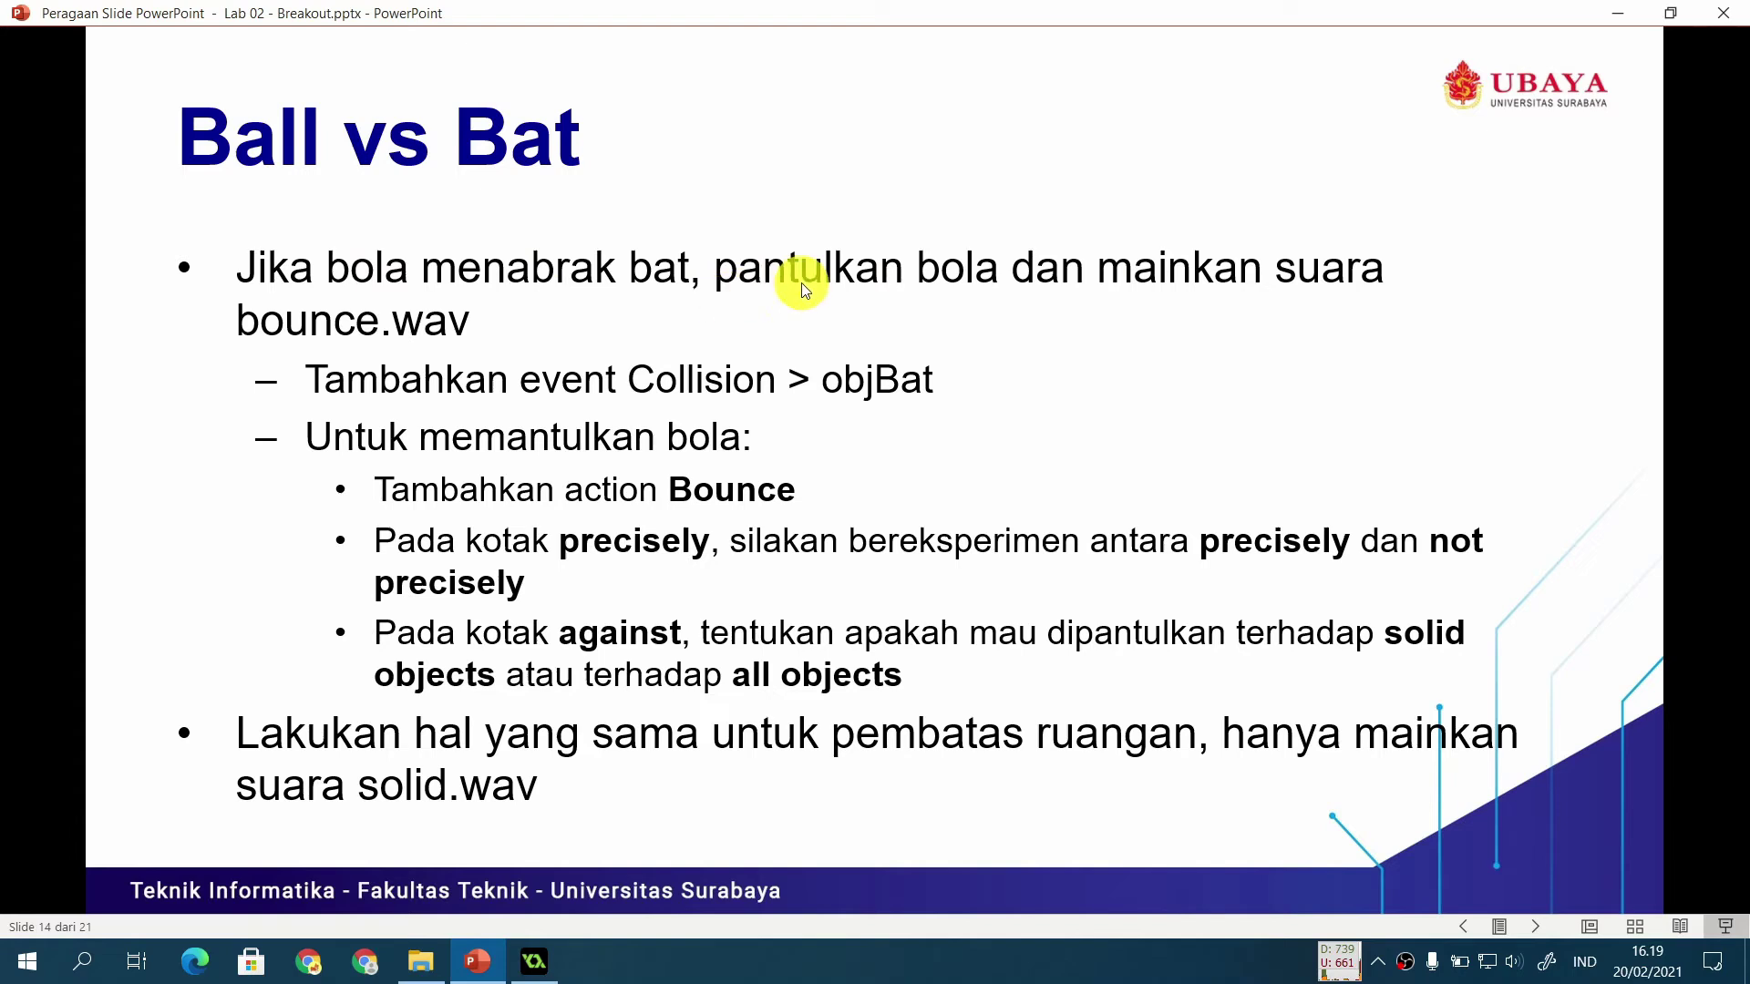
{"action": "left_click", "coordinate": [533, 968]}
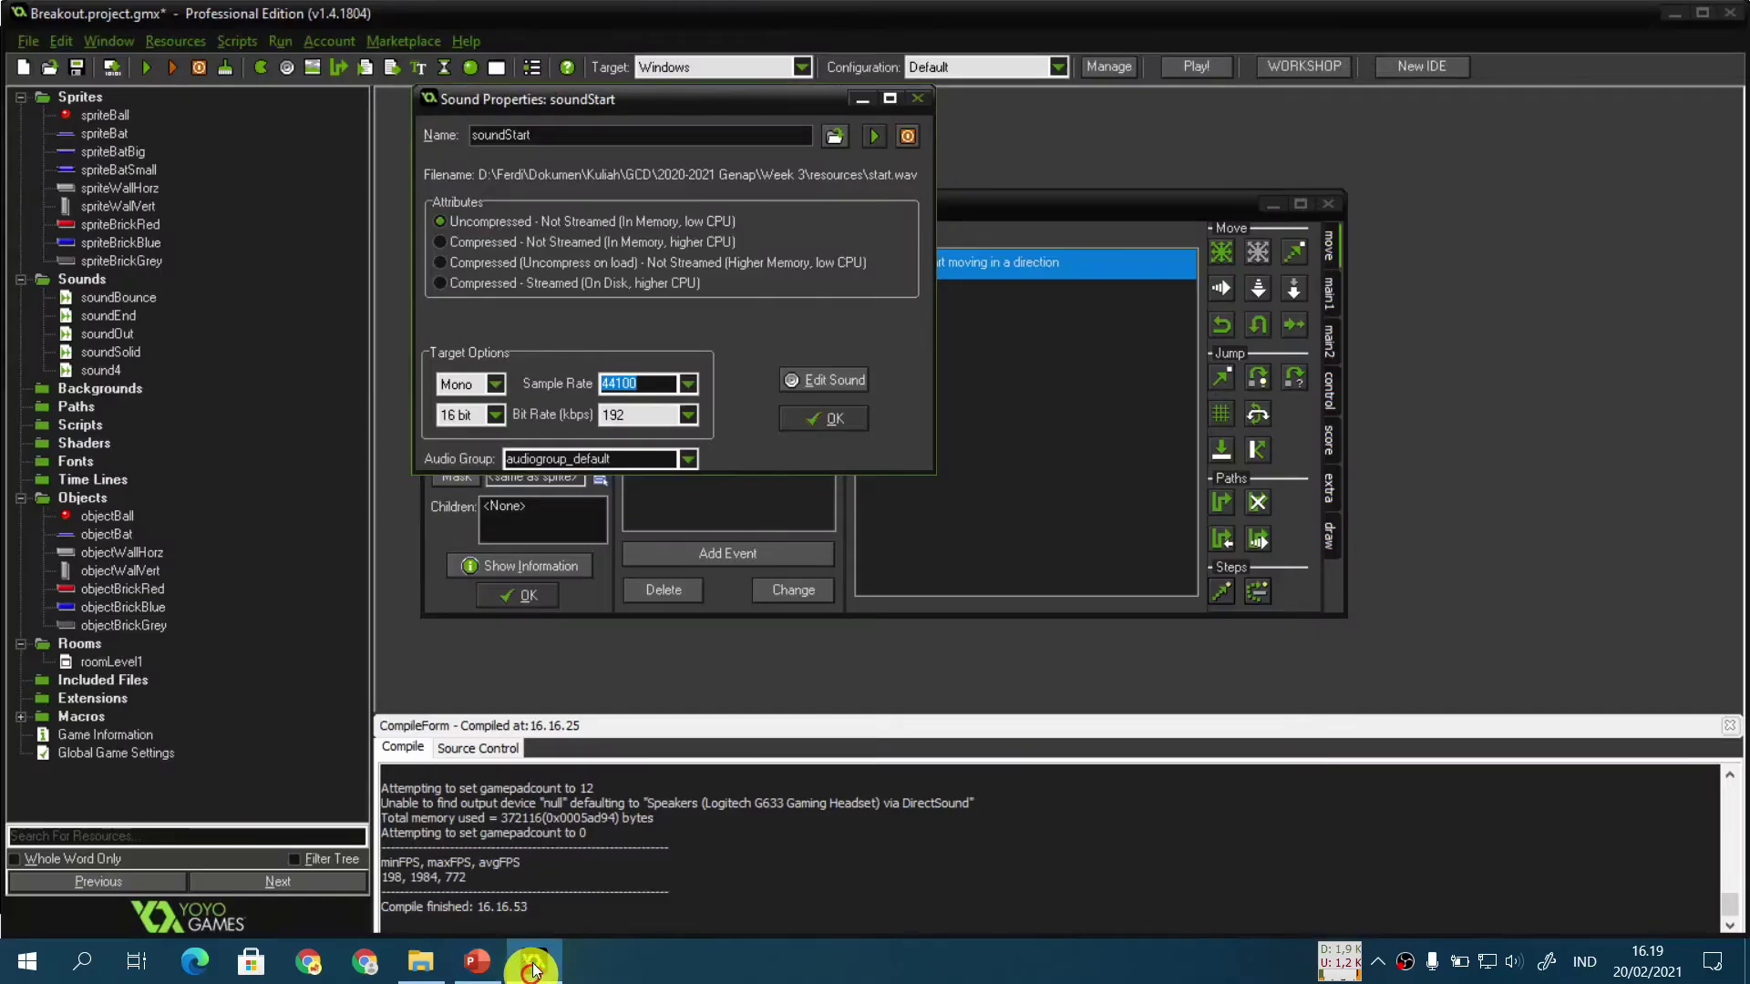
Step: Close the soundStart properties and add a Play Sound action with soundStart to objectBall's Create event
{"action": "left_click", "coordinate": [831, 418]}
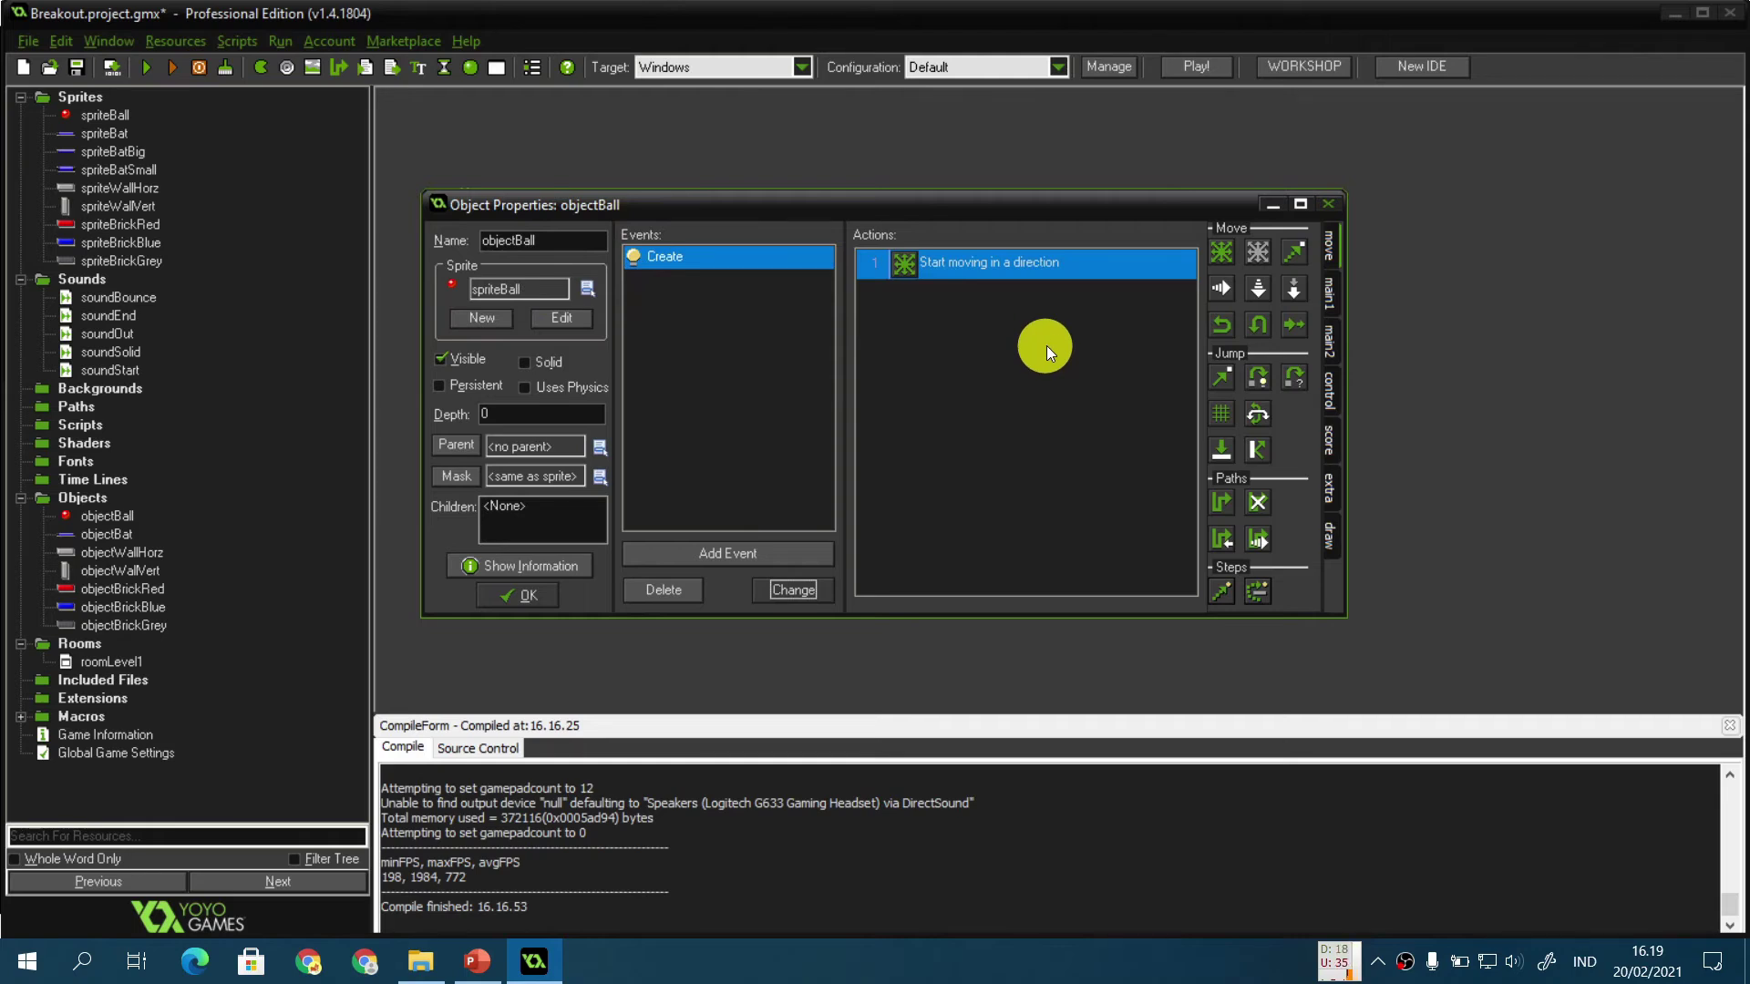
{"action": "left_click", "coordinate": [1330, 341]}
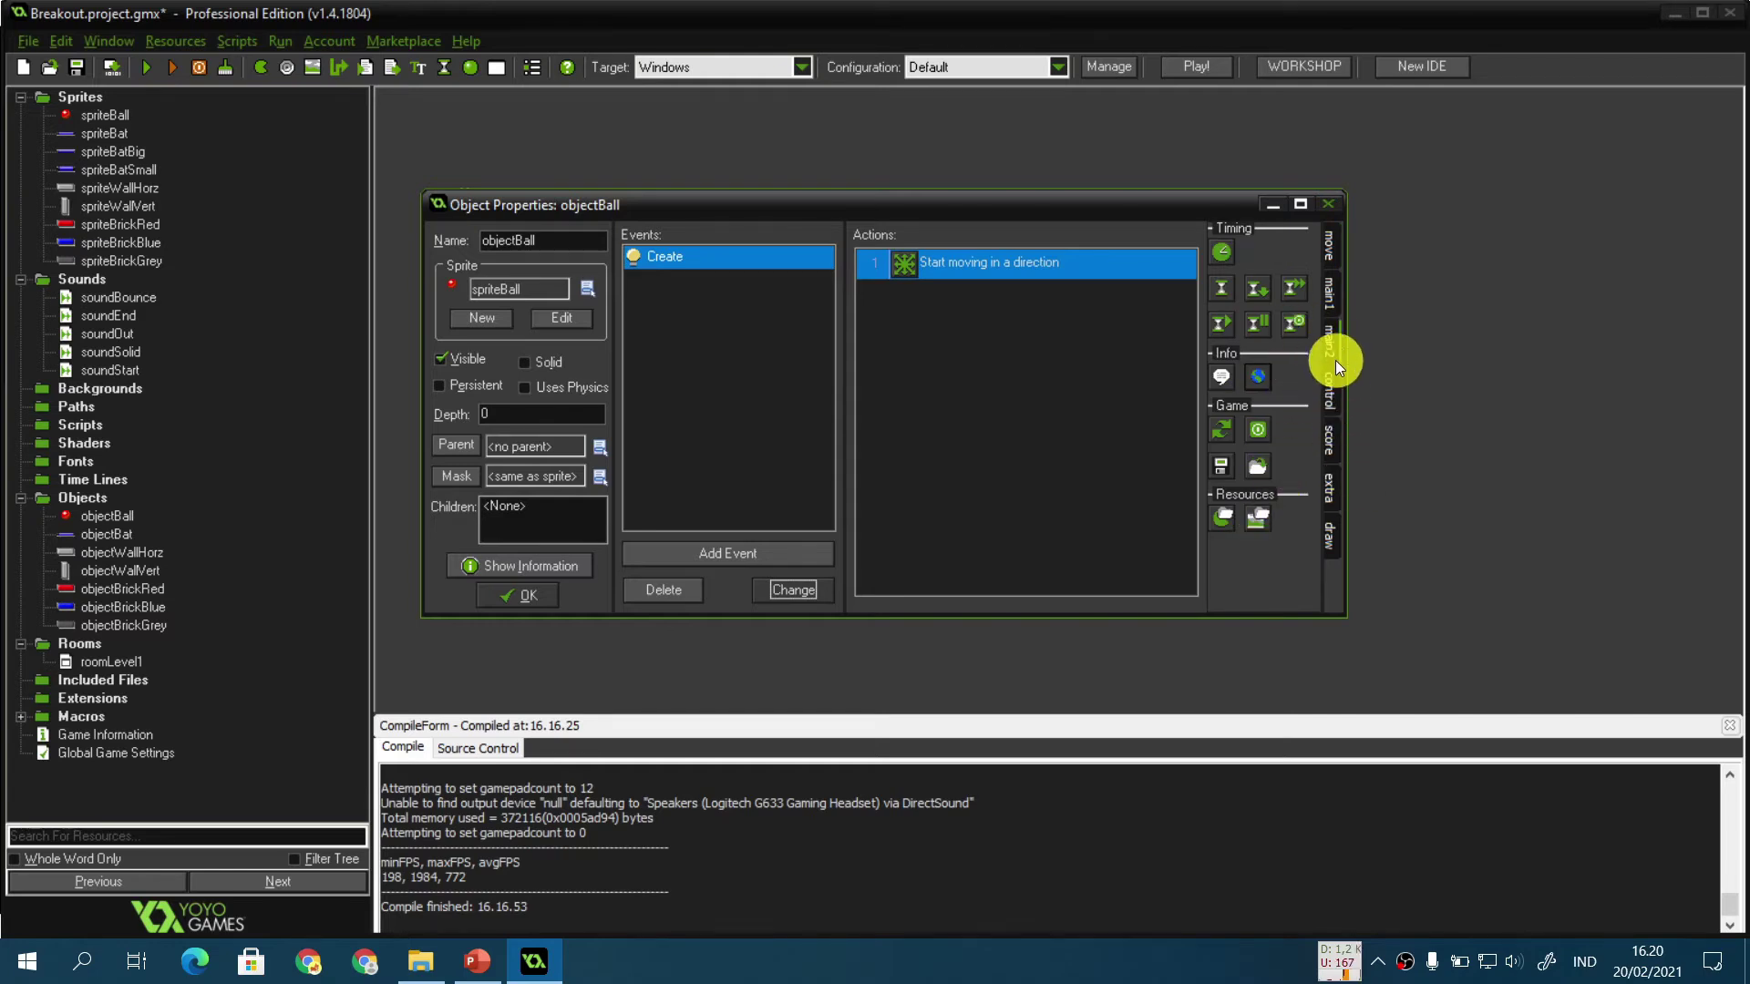
{"action": "left_click", "coordinate": [1329, 290]}
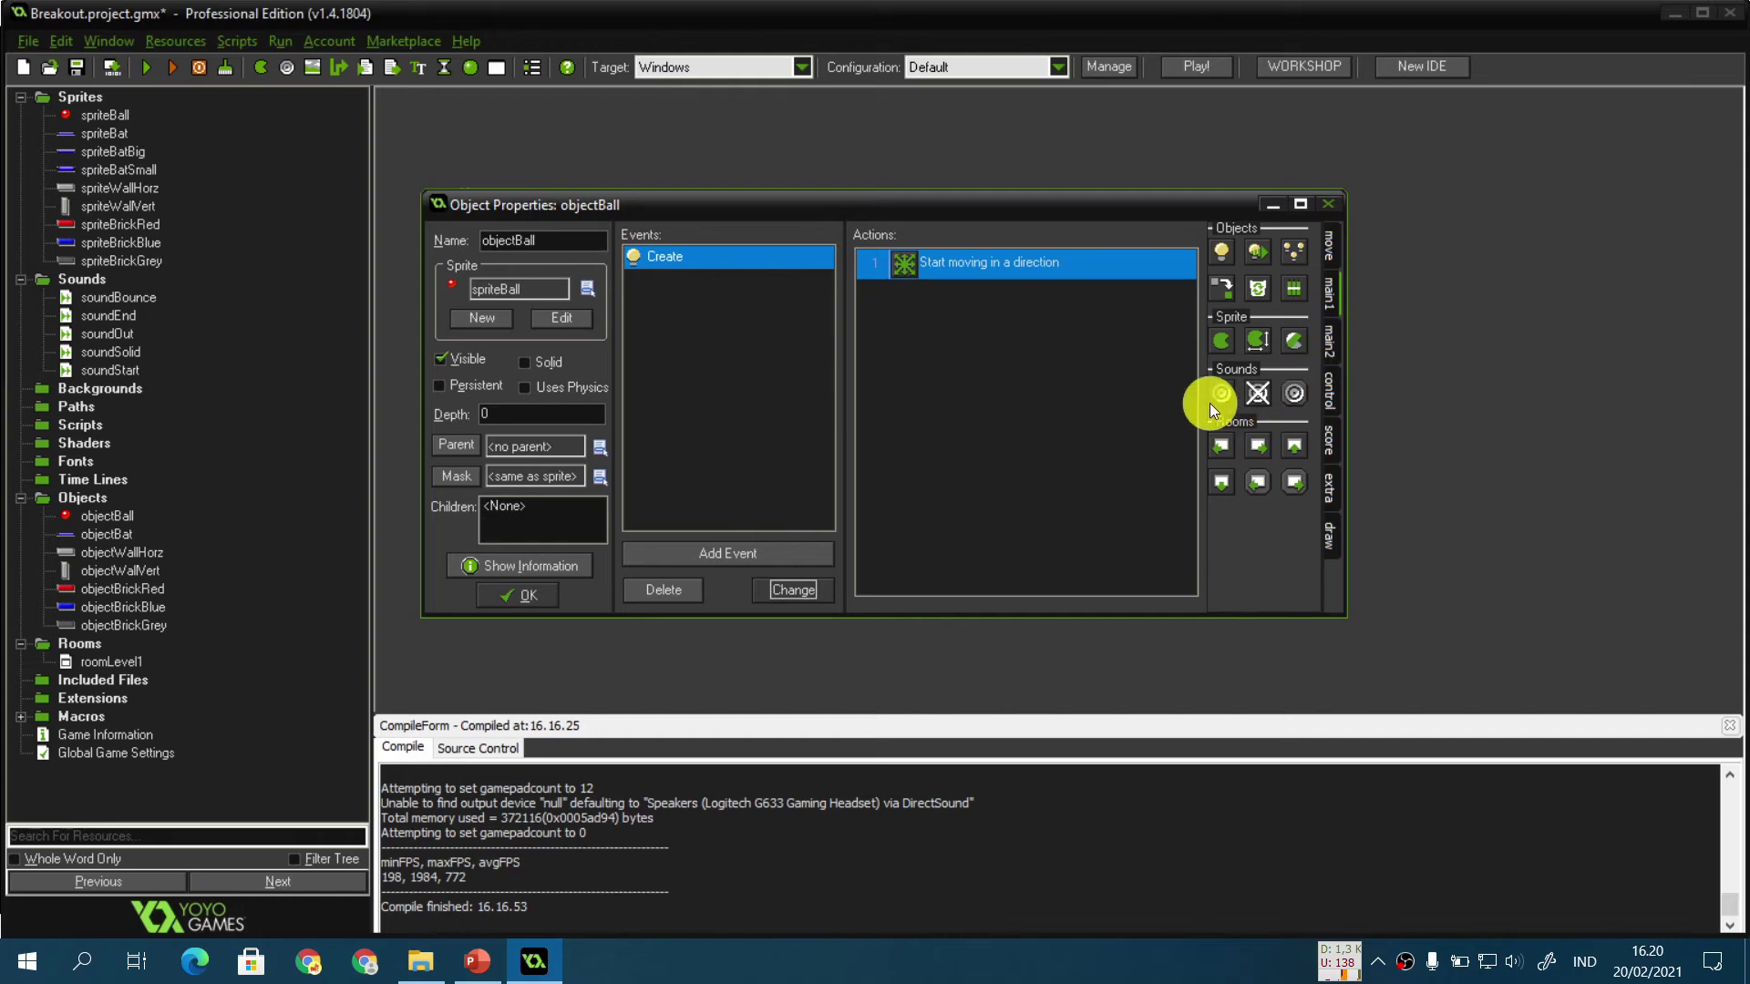
{"action": "left_click_drag", "start_coordinate": [1221, 394], "coordinate": [983, 447]}
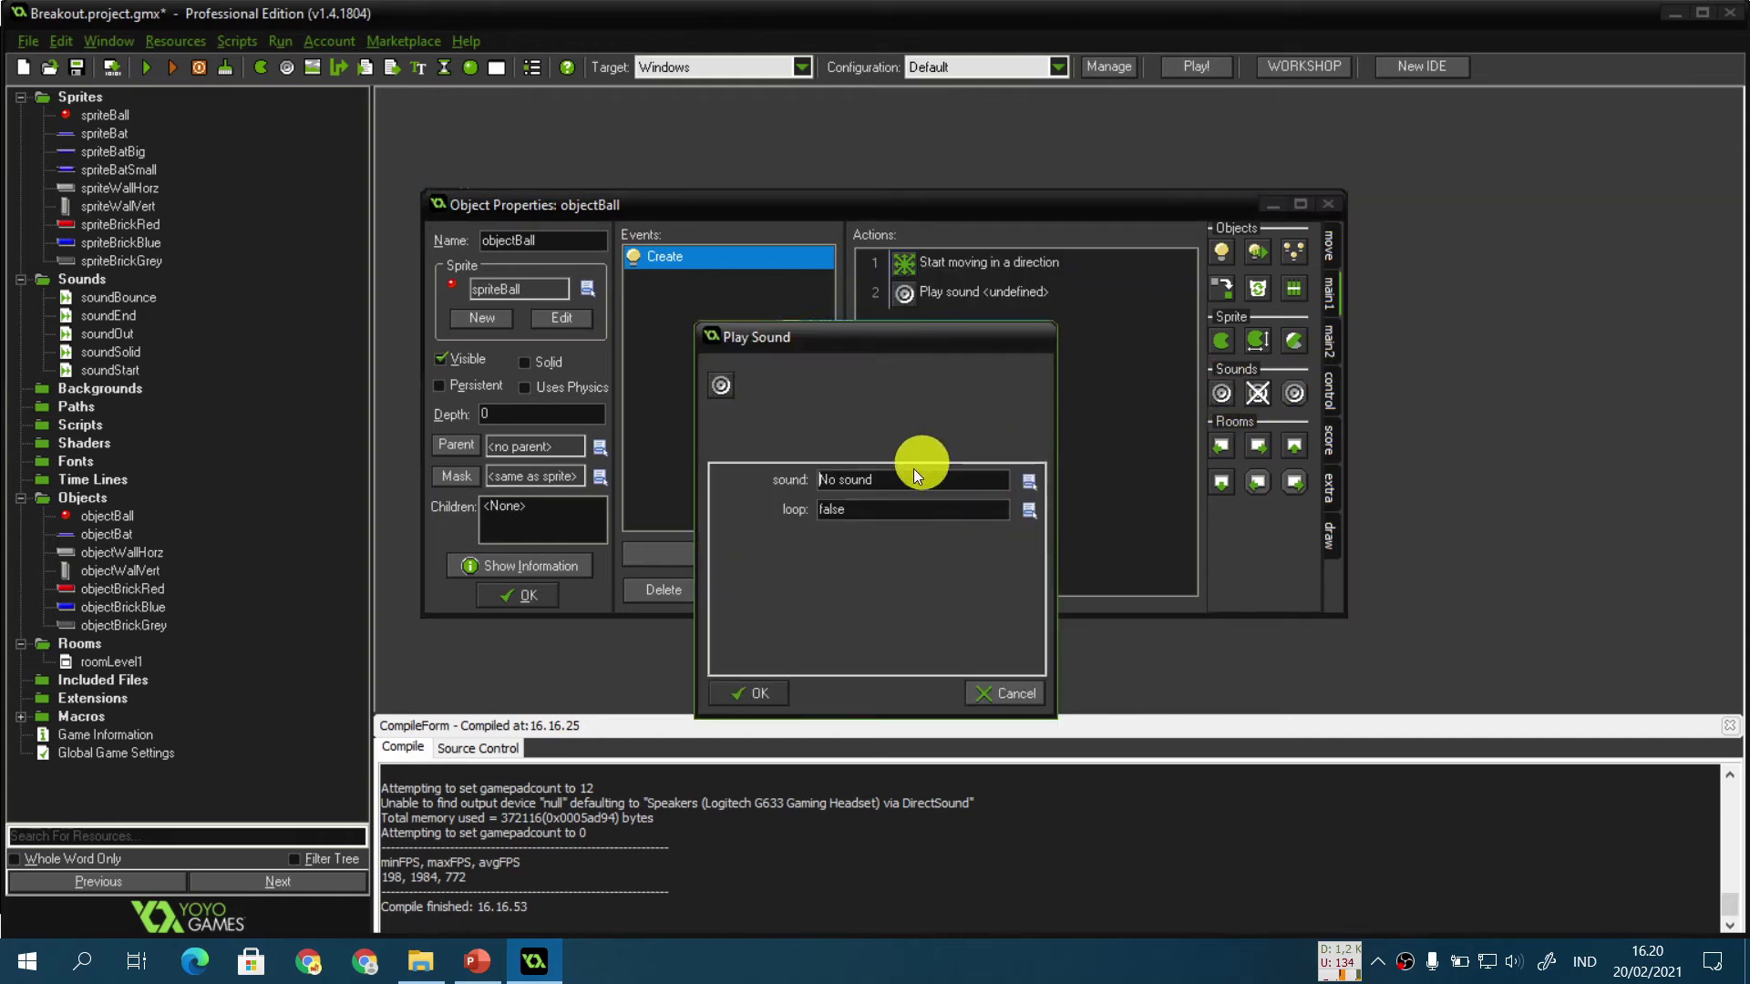
{"action": "left_click", "coordinate": [1033, 479]}
{"action": "left_click", "coordinate": [1106, 618]}
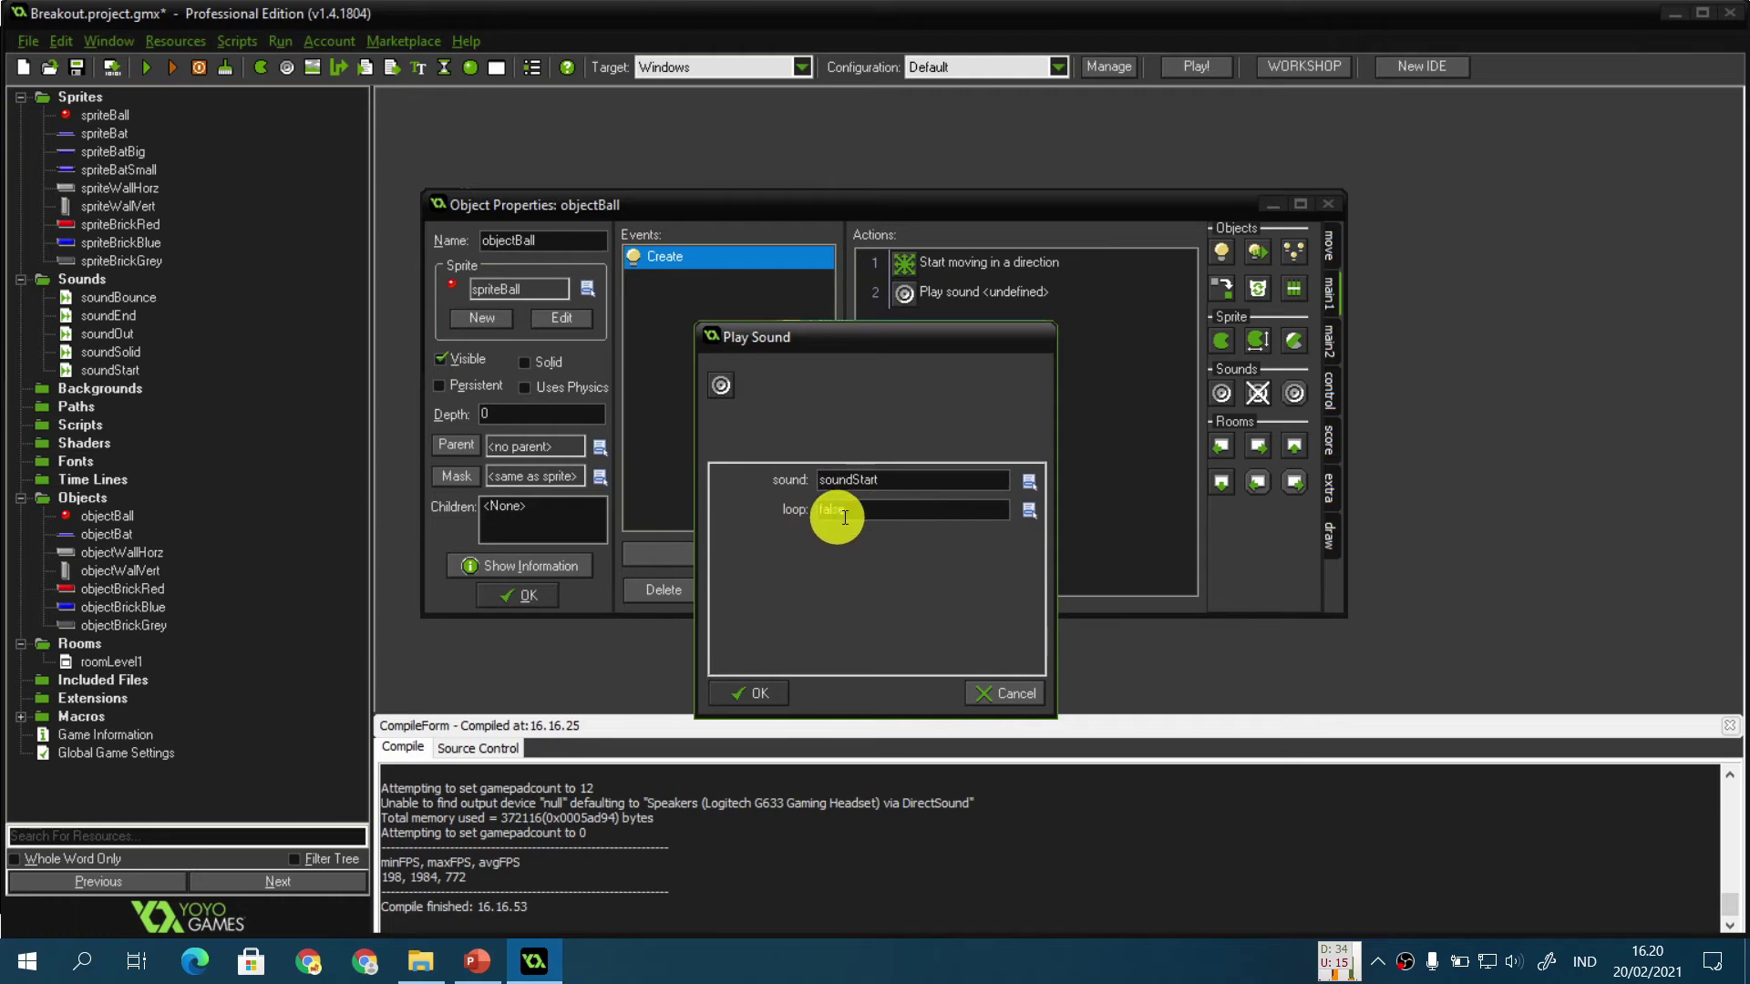
{"action": "left_click", "coordinate": [767, 691]}
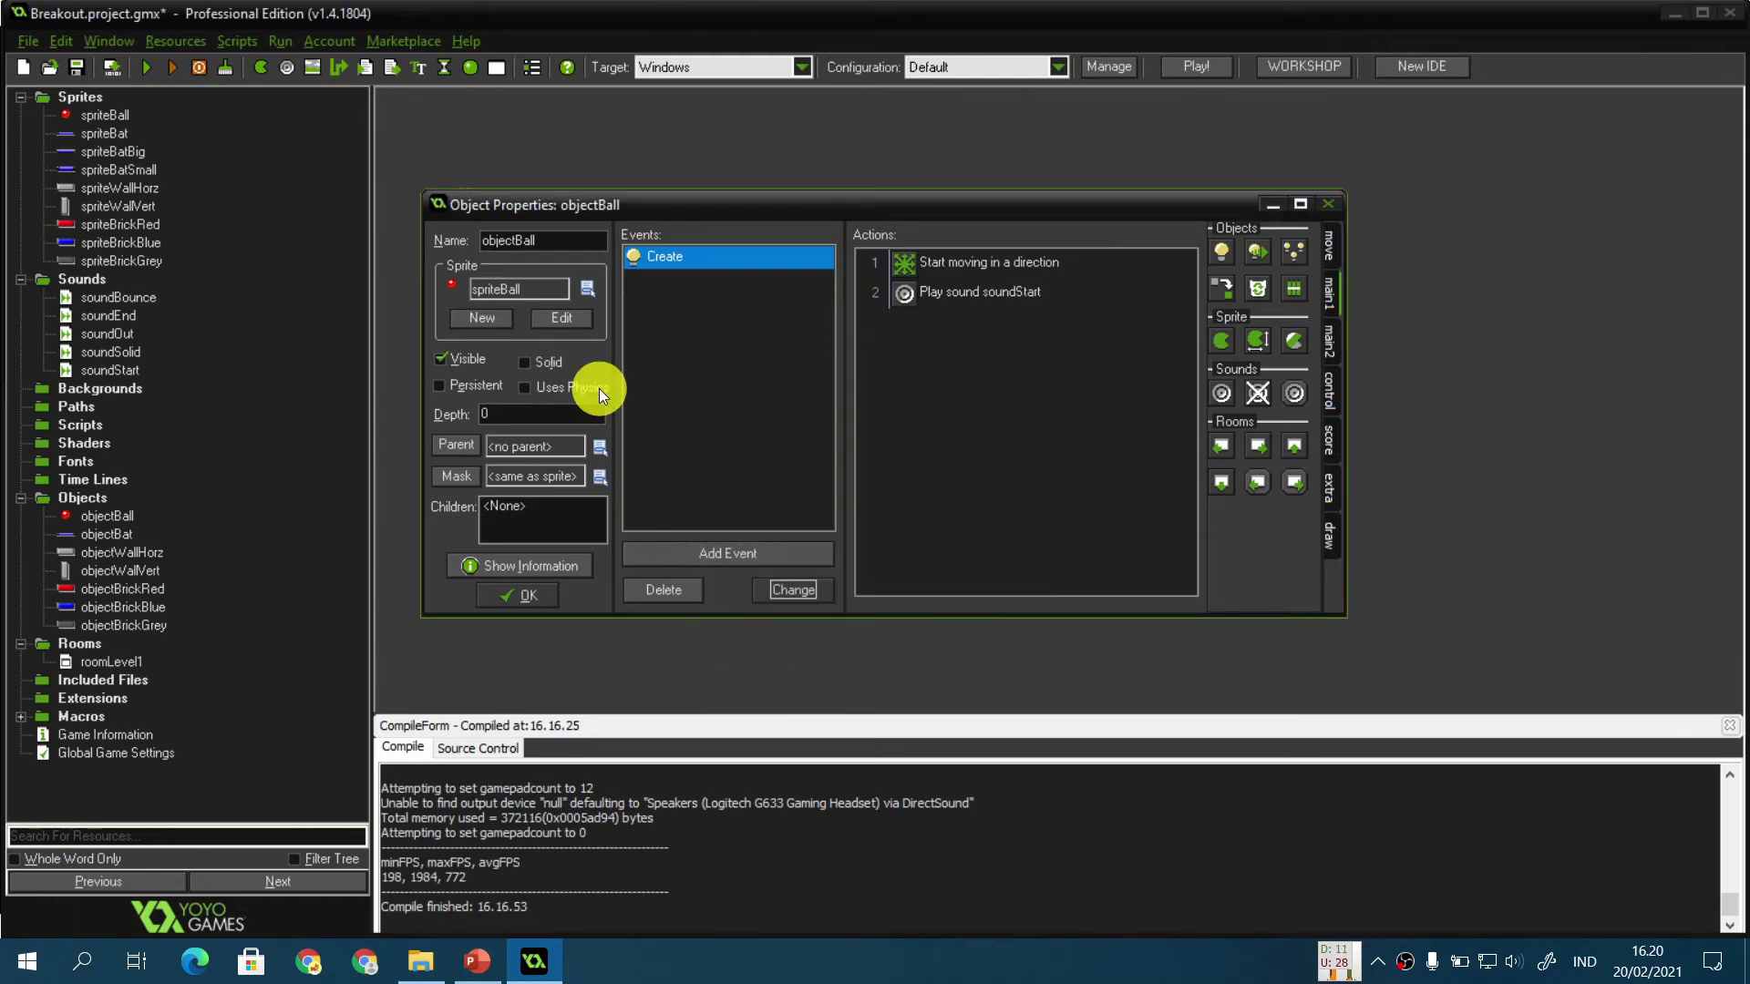
Step: Check the Ball vs Bat slide in PowerPoint, and in GameMaker add a collision event with objectBat to objectBall
{"action": "left_click", "coordinate": [477, 962]}
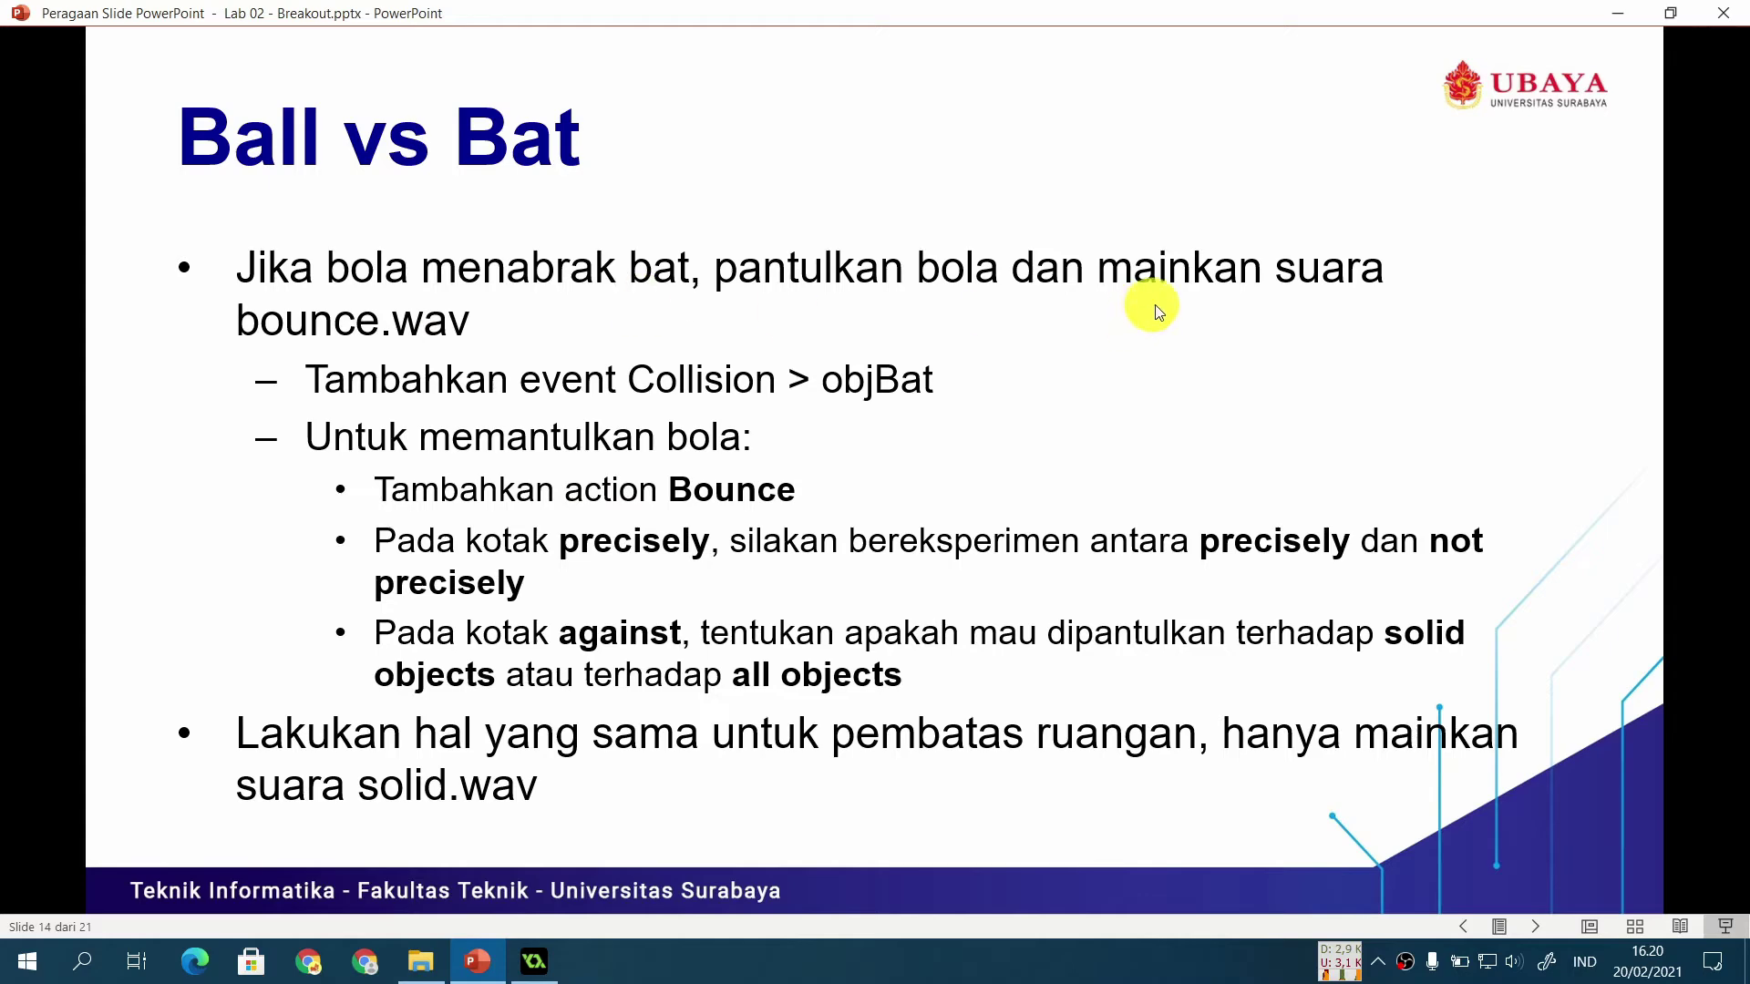
{"action": "left_click", "coordinate": [534, 961]}
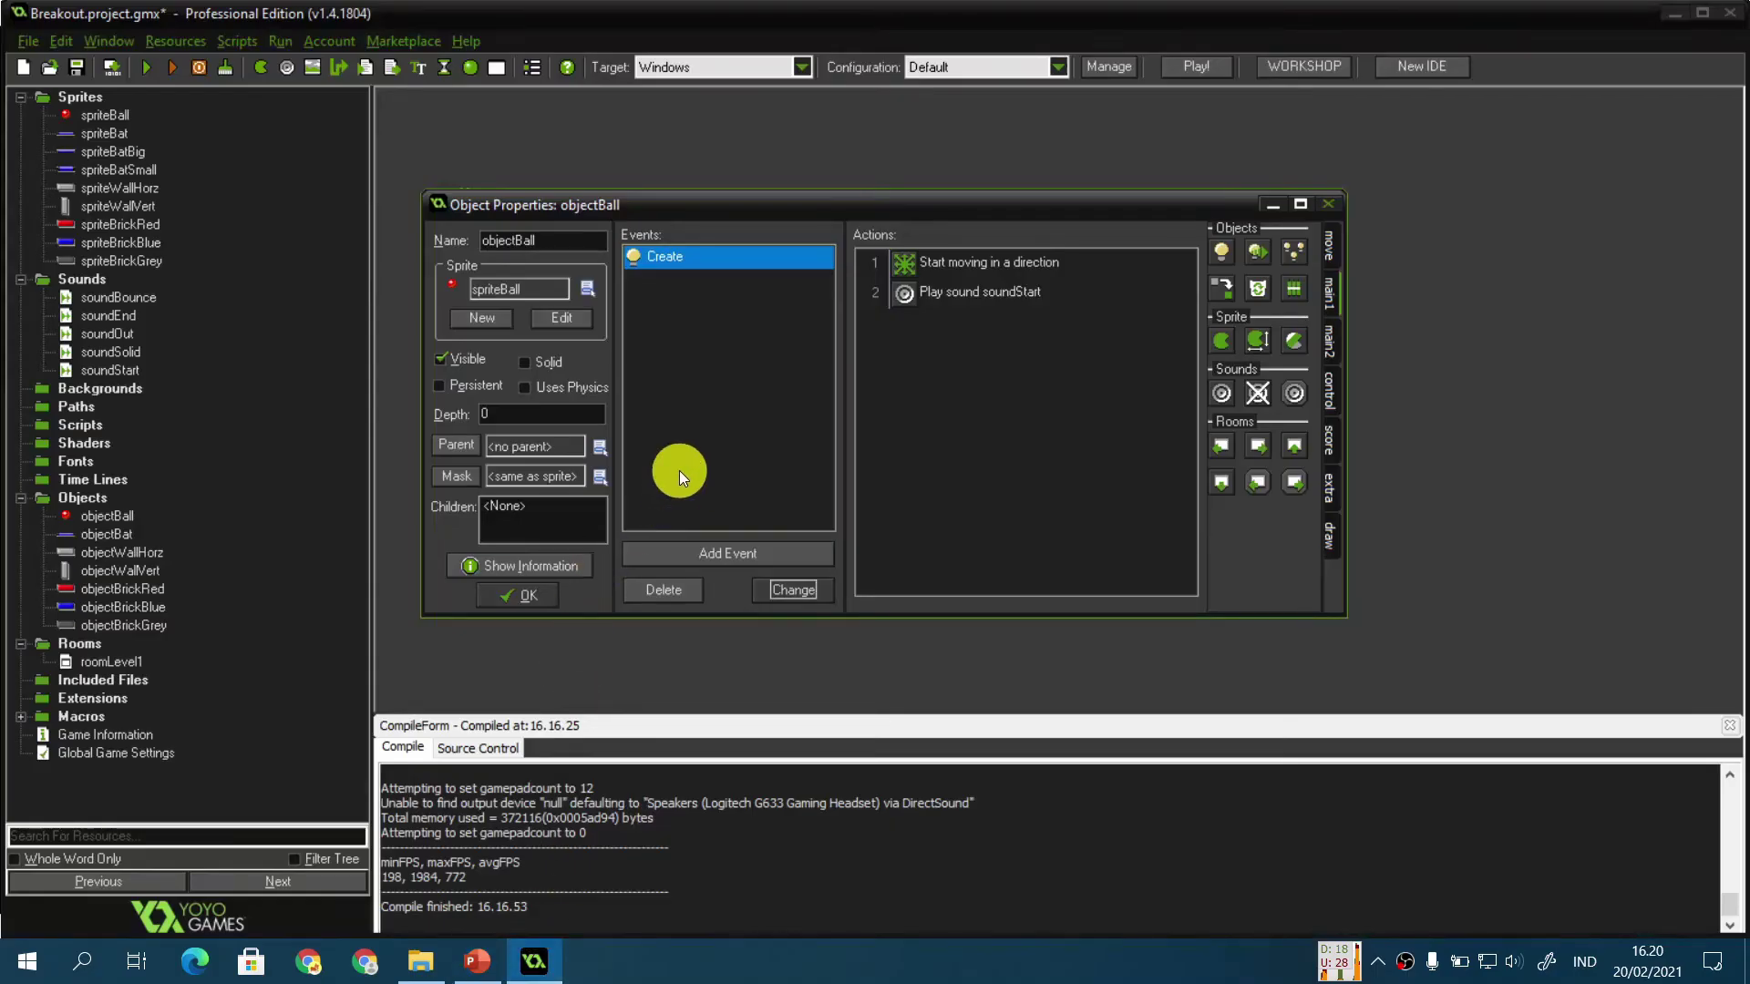
{"action": "left_click", "coordinate": [755, 554]}
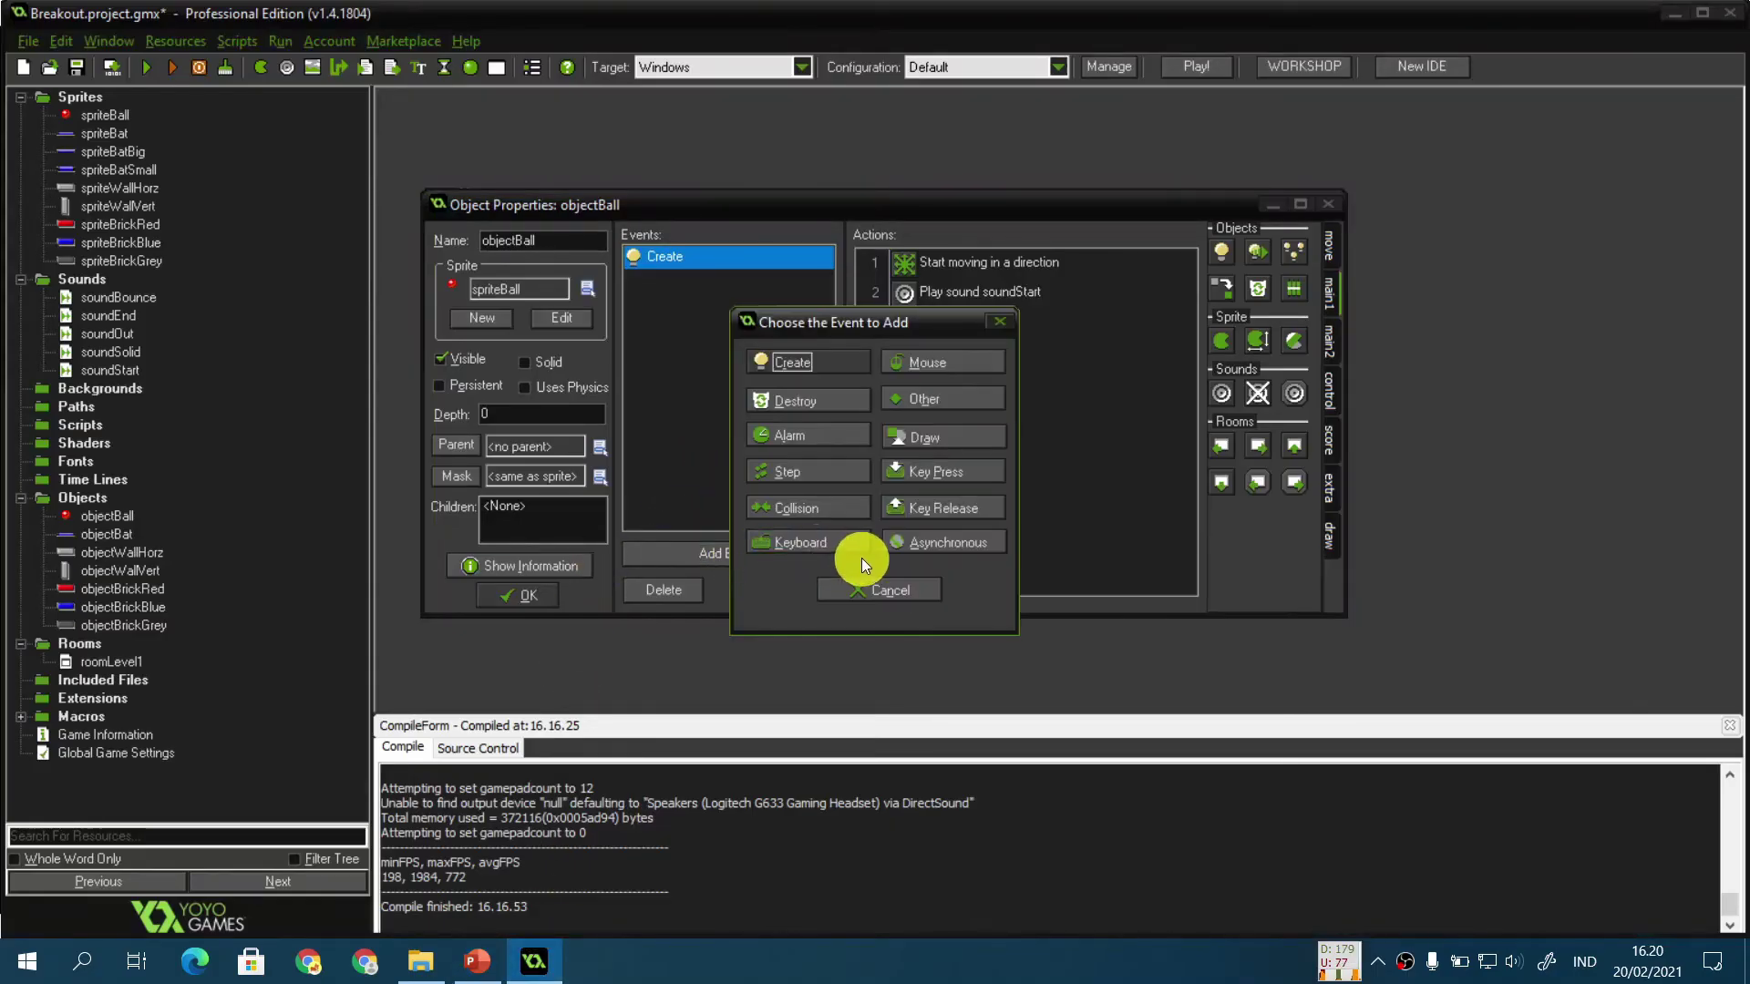
{"action": "left_click", "coordinate": [839, 508]}
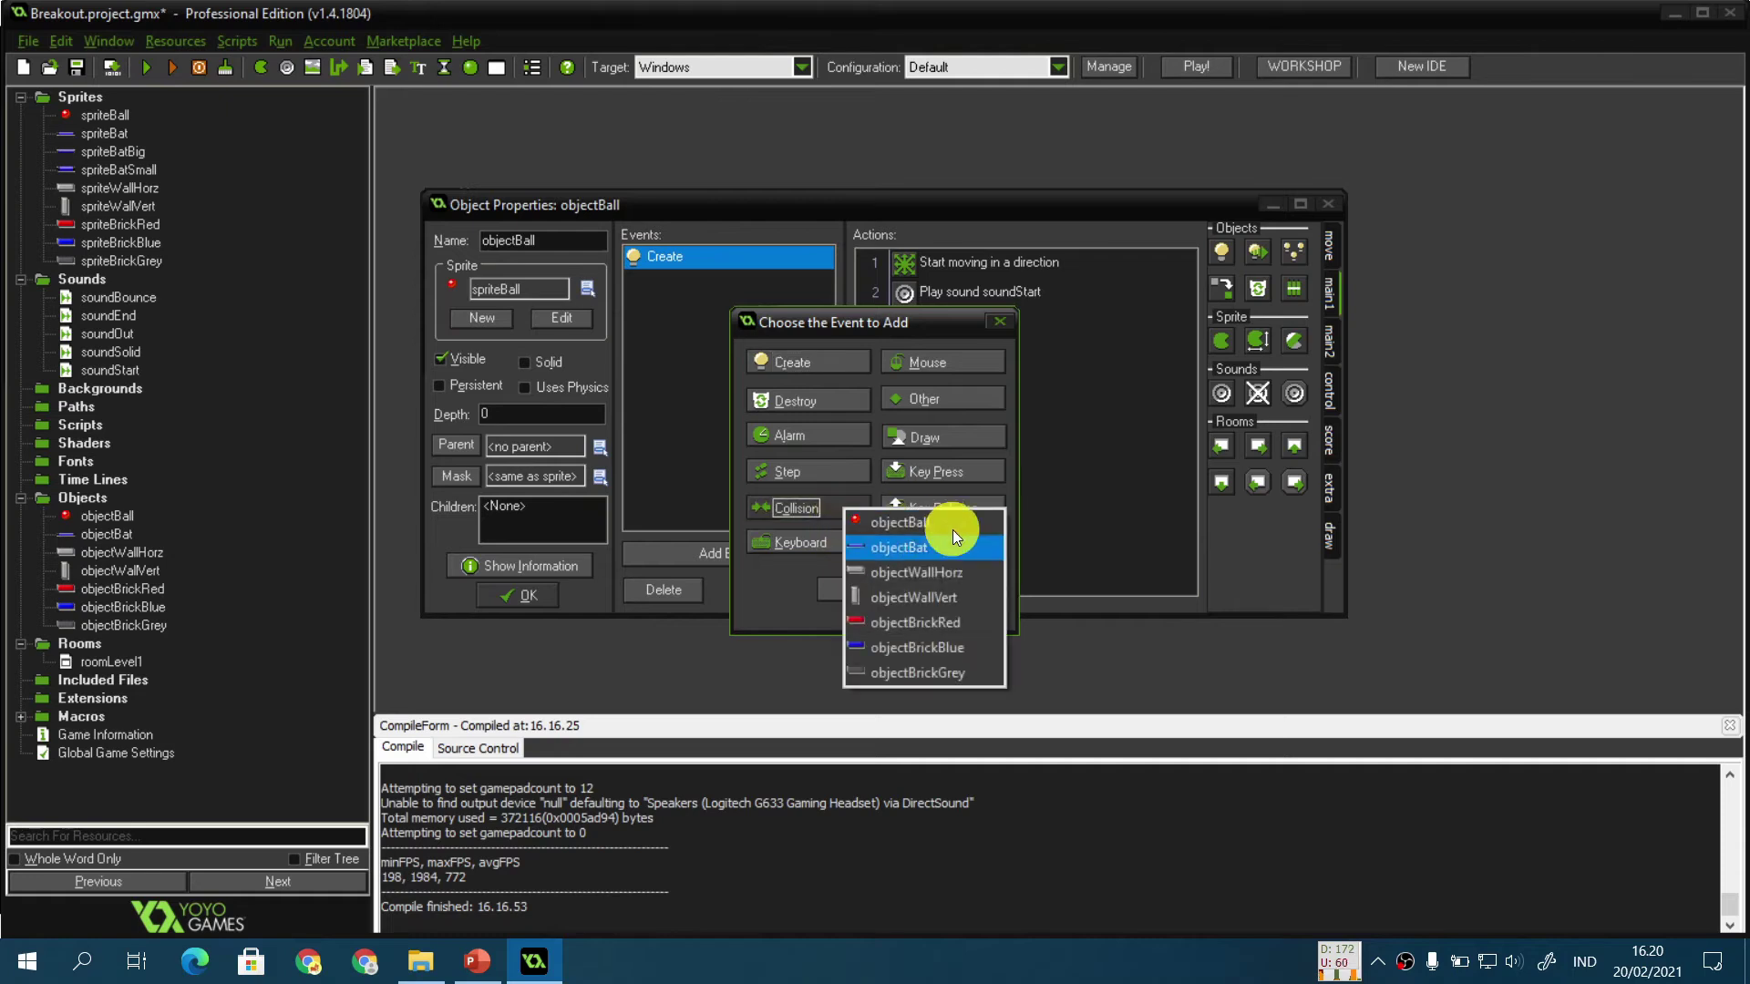
{"action": "left_click", "coordinate": [987, 547]}
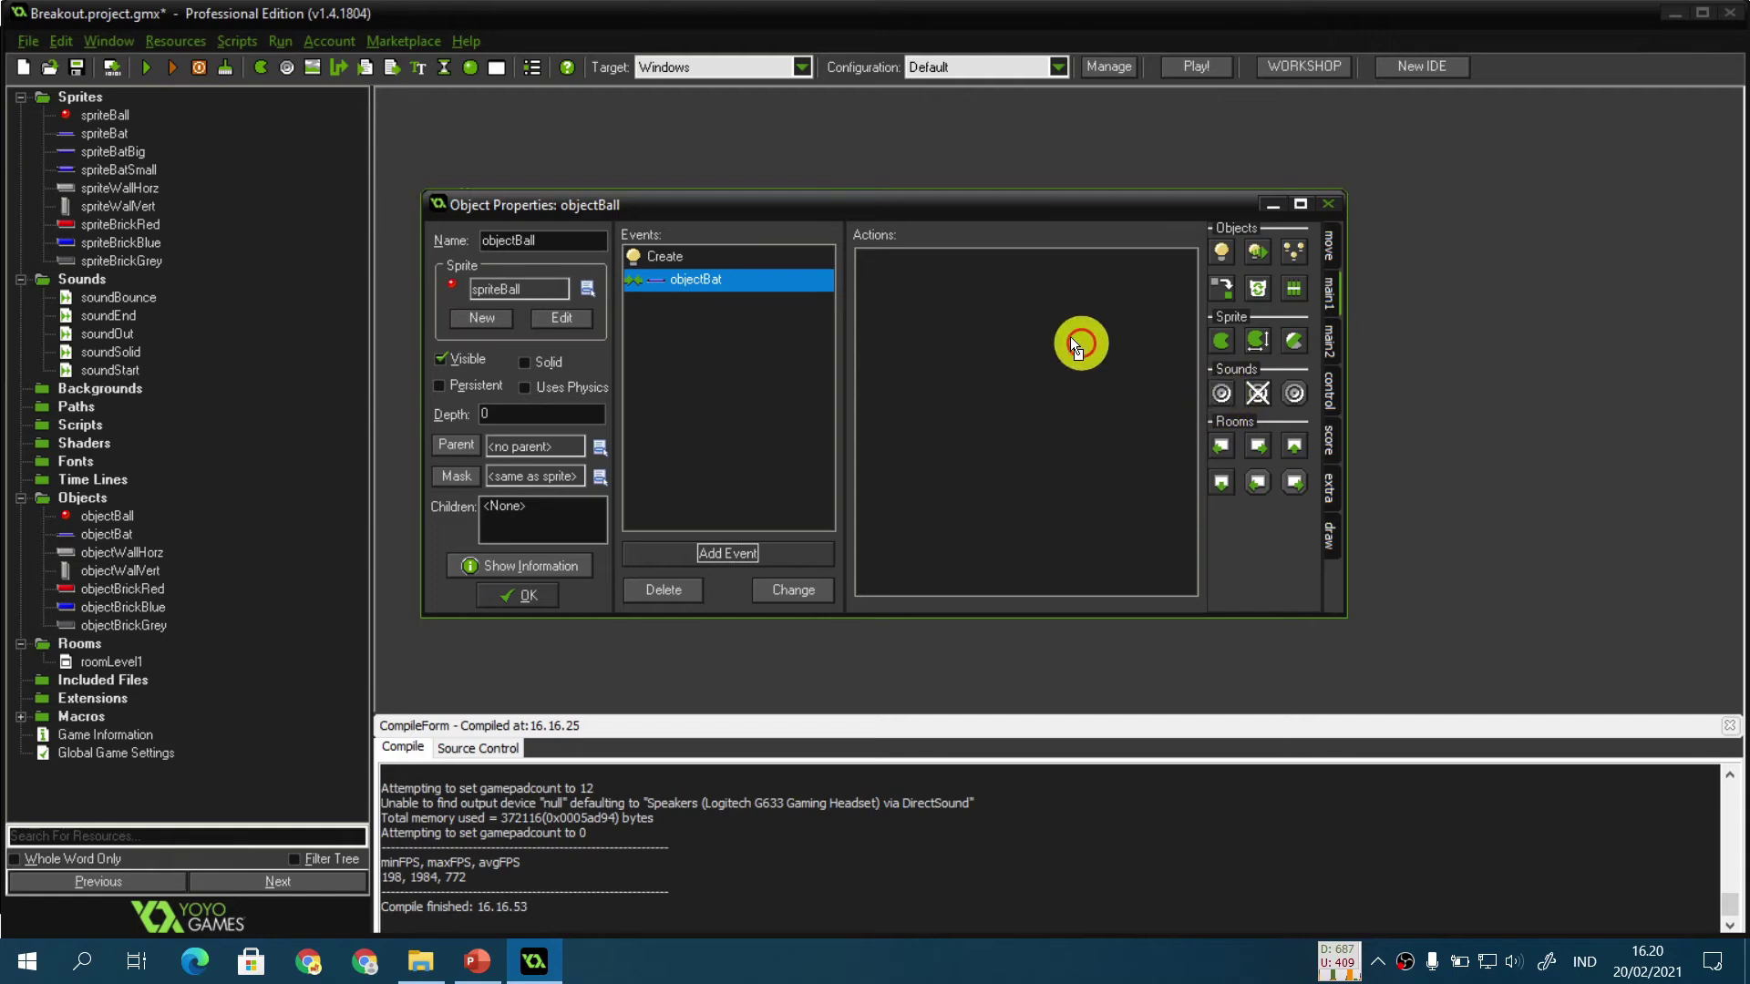
Step: Add a Play Sound action with soundBounce to objectBall's collision event with objectBat
{"action": "left_click_drag", "start_coordinate": [1074, 347], "coordinate": [1062, 339]}
{"action": "left_click", "coordinate": [1028, 479]}
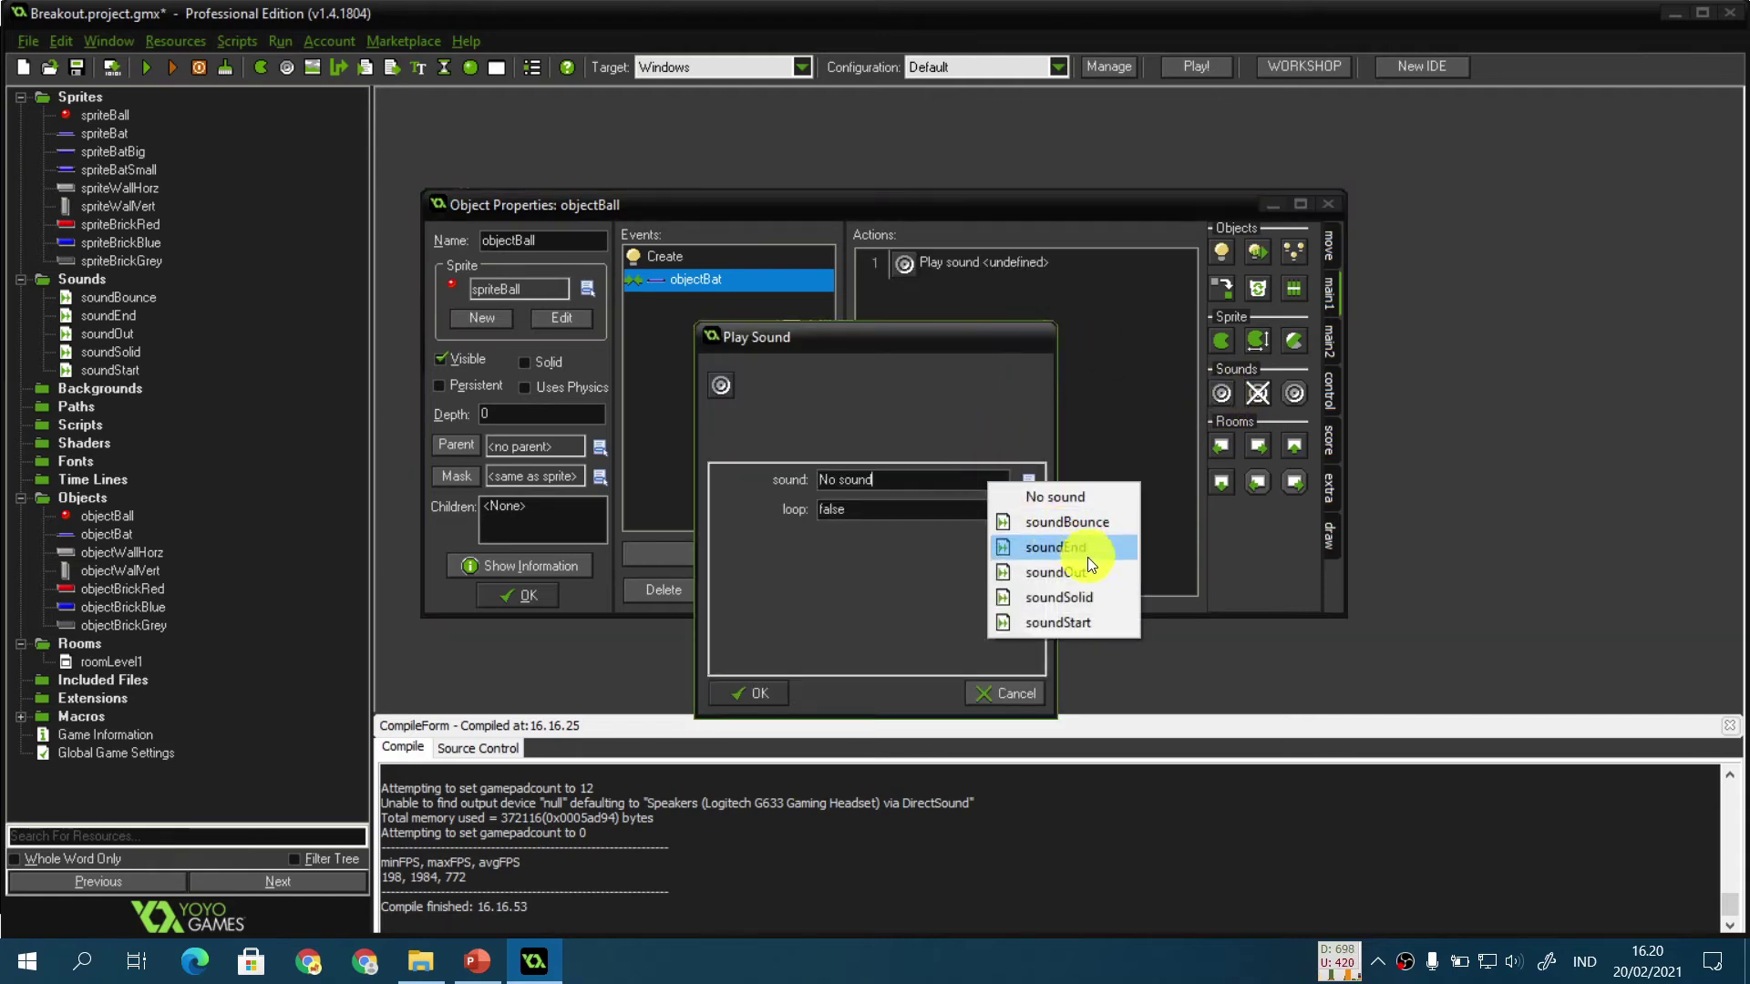
{"action": "left_click", "coordinate": [1094, 523]}
{"action": "left_click", "coordinate": [756, 693]}
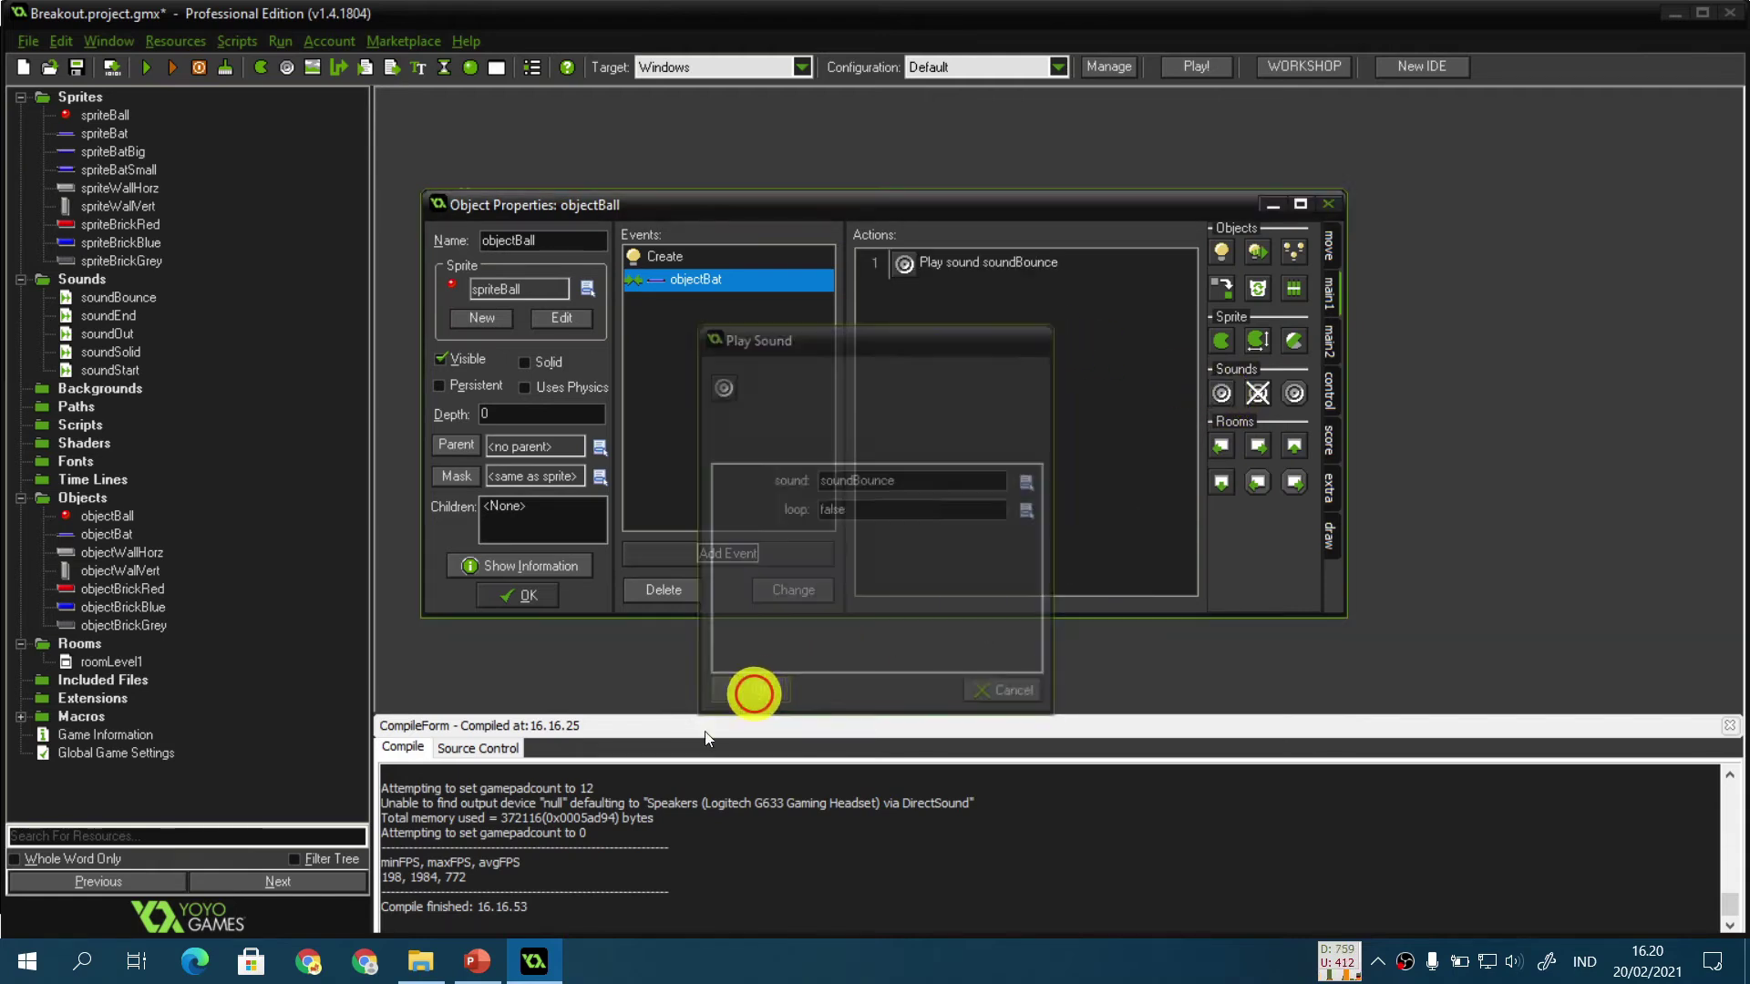
Step: Recheck the slide in PowerPoint and add a Bounce action set to precisely to objectBall's objectBat collision event in GameMaker
{"action": "left_click", "coordinate": [483, 965]}
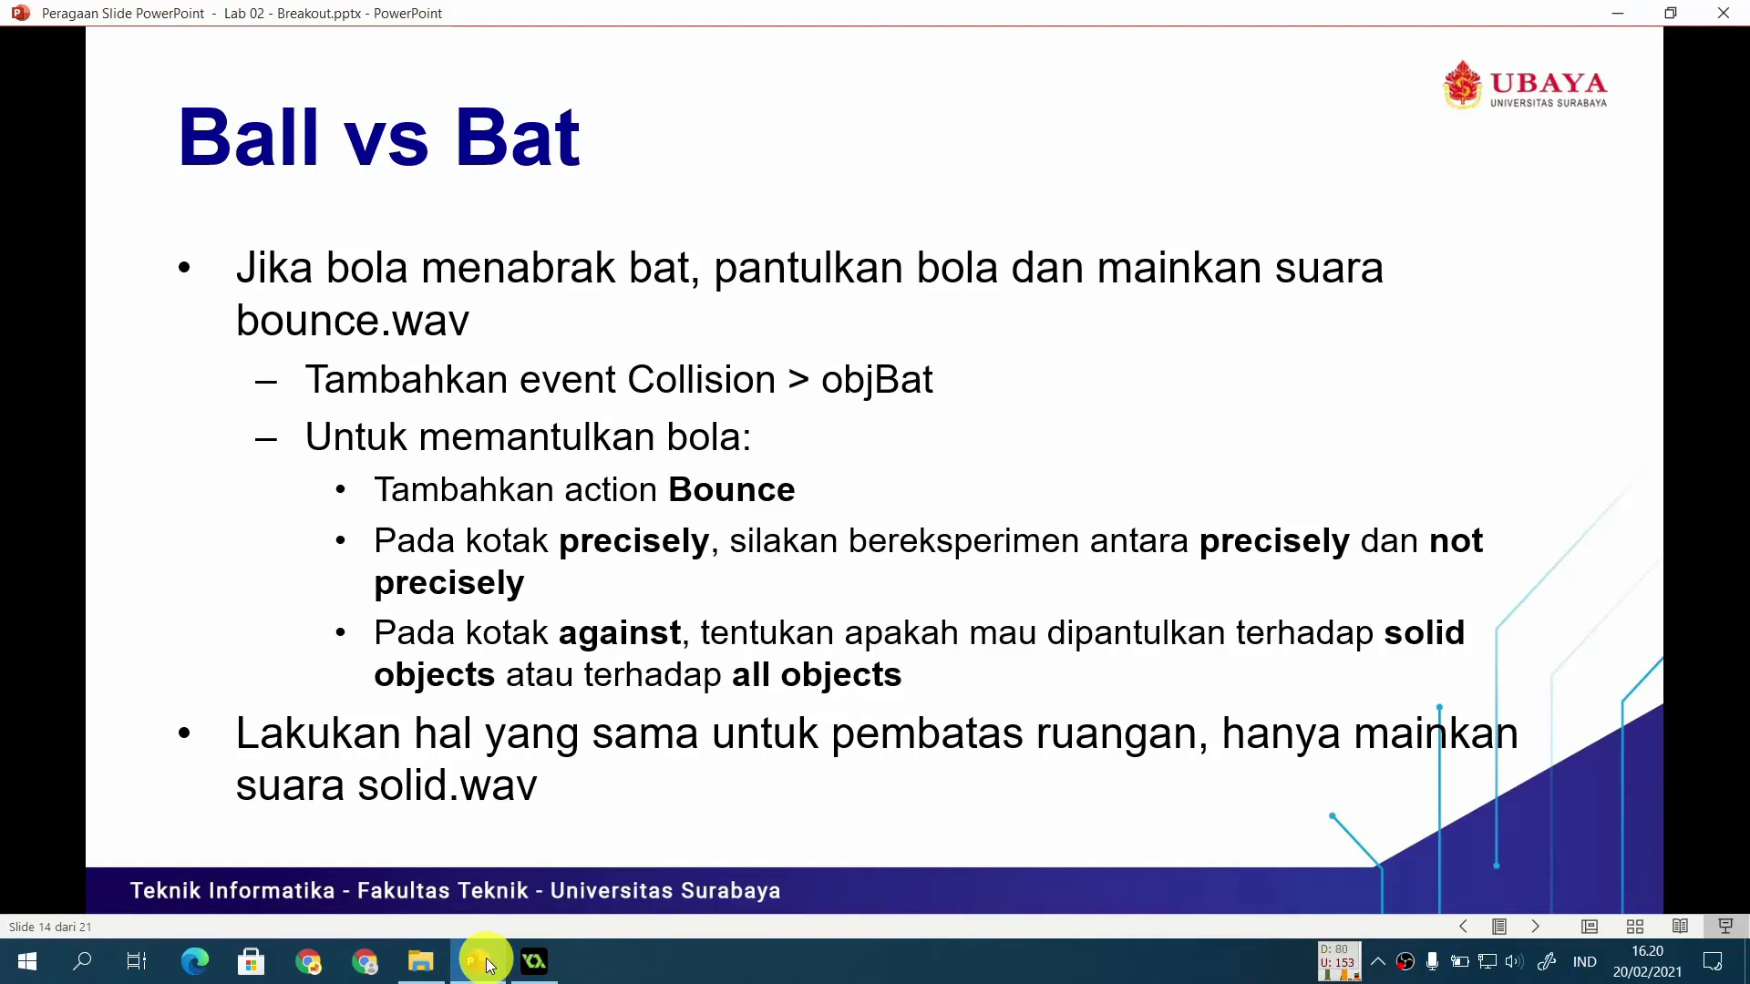
{"action": "left_click", "coordinate": [534, 961]}
{"action": "left_click", "coordinate": [1330, 249]}
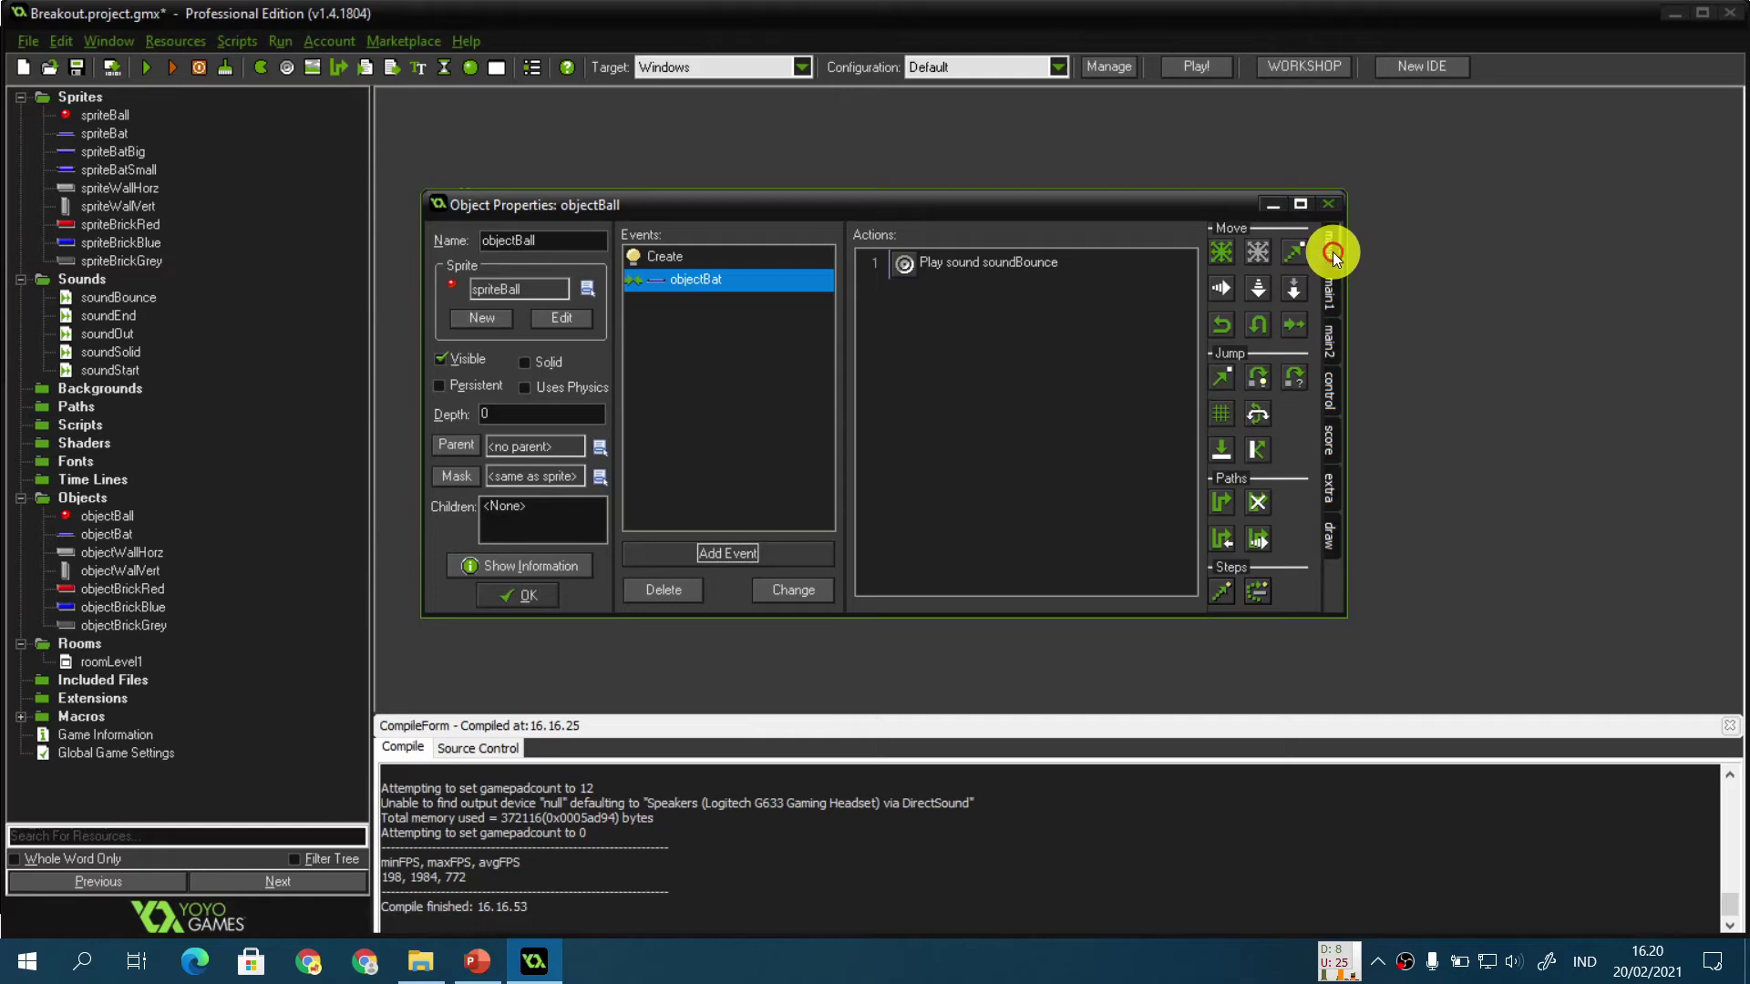
{"action": "left_click_drag", "start_coordinate": [1249, 448], "coordinate": [1027, 438]}
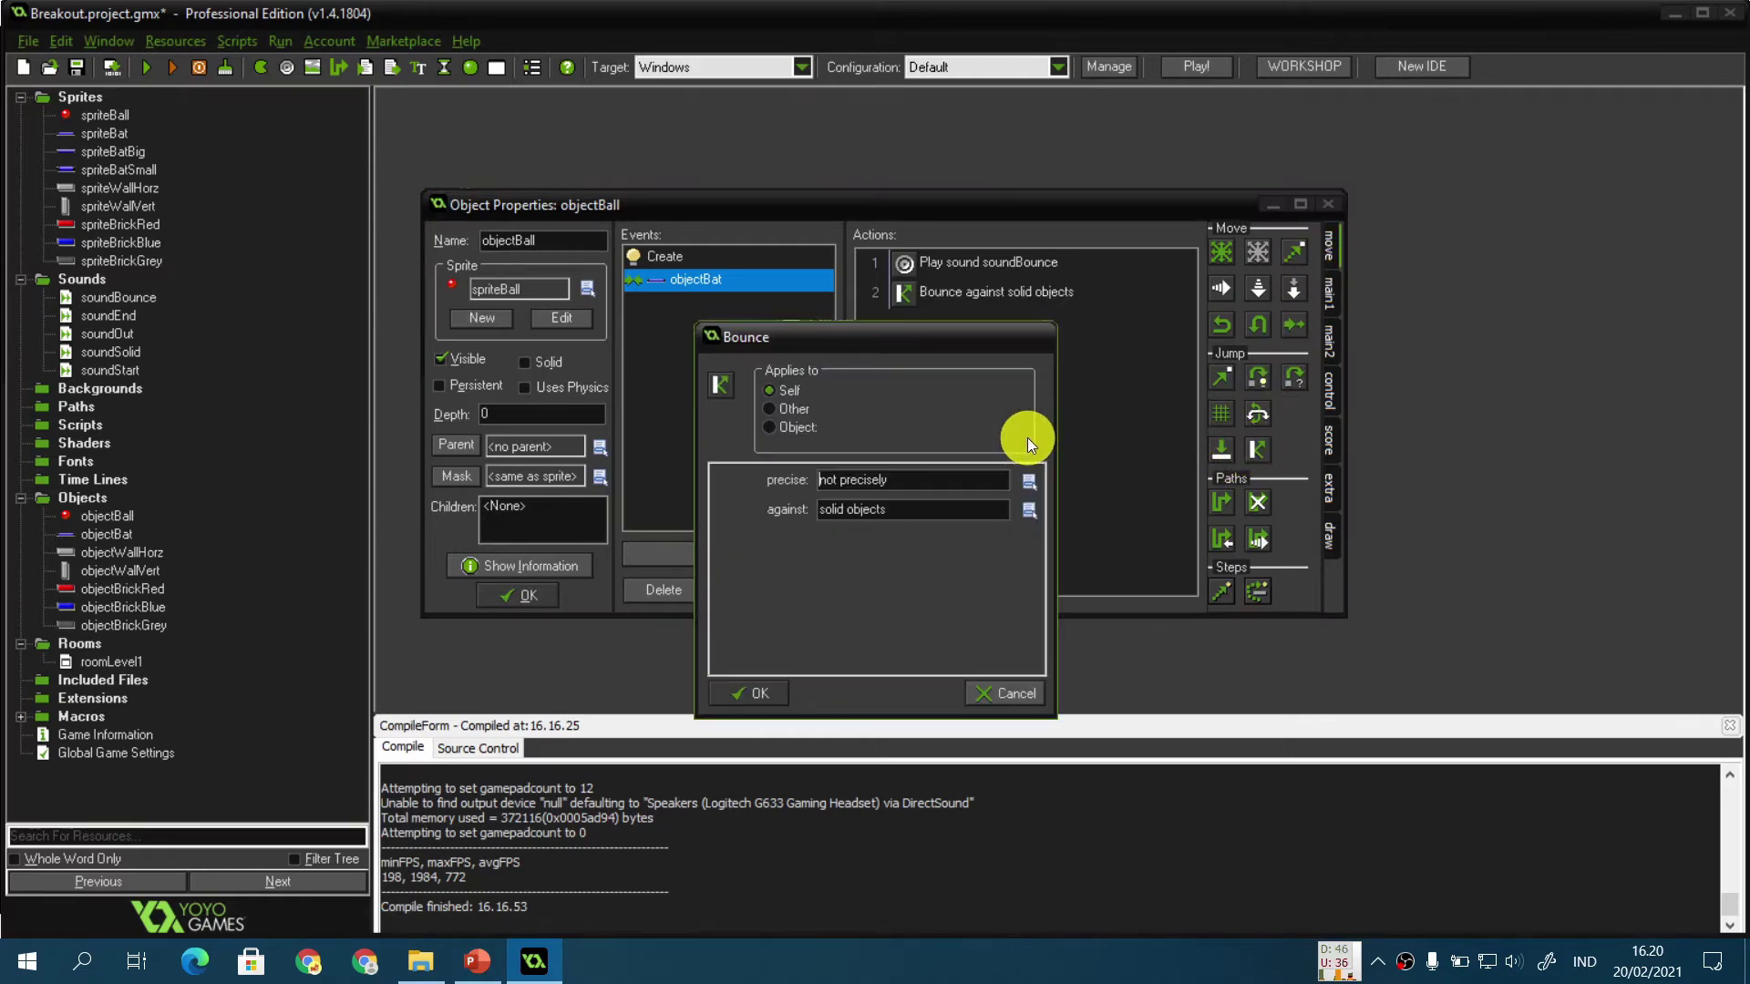
{"action": "left_click", "coordinate": [923, 478]}
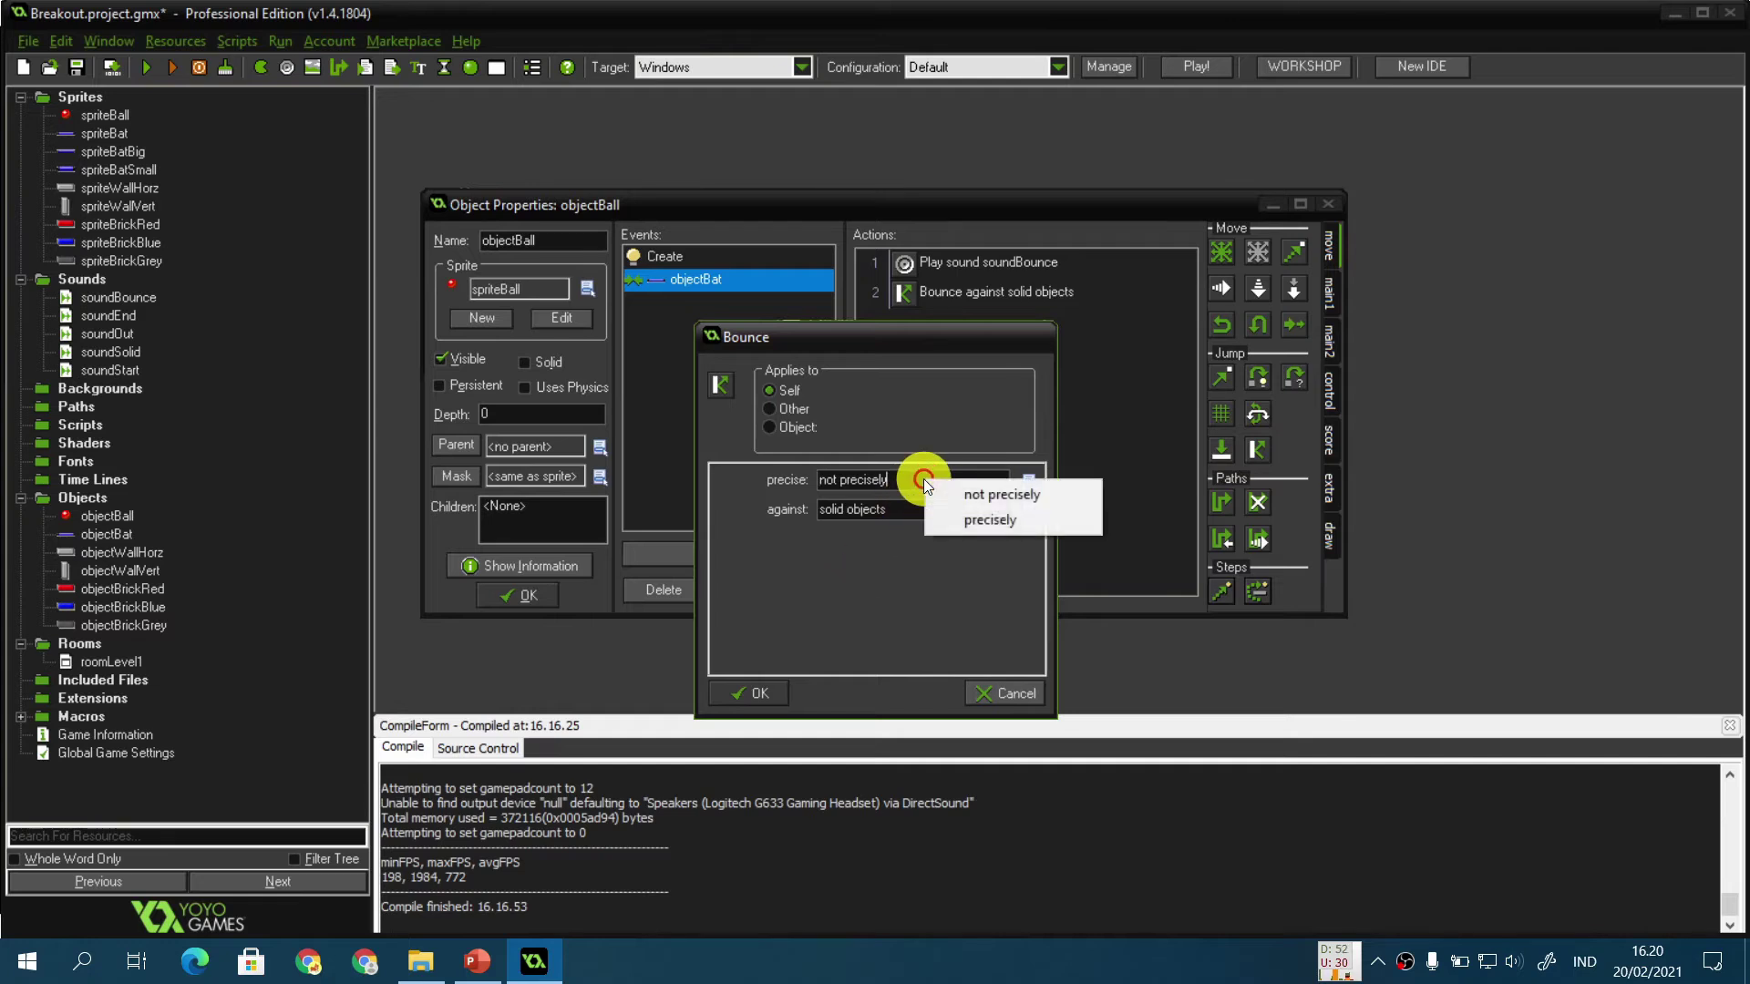
{"action": "left_click", "coordinate": [991, 521]}
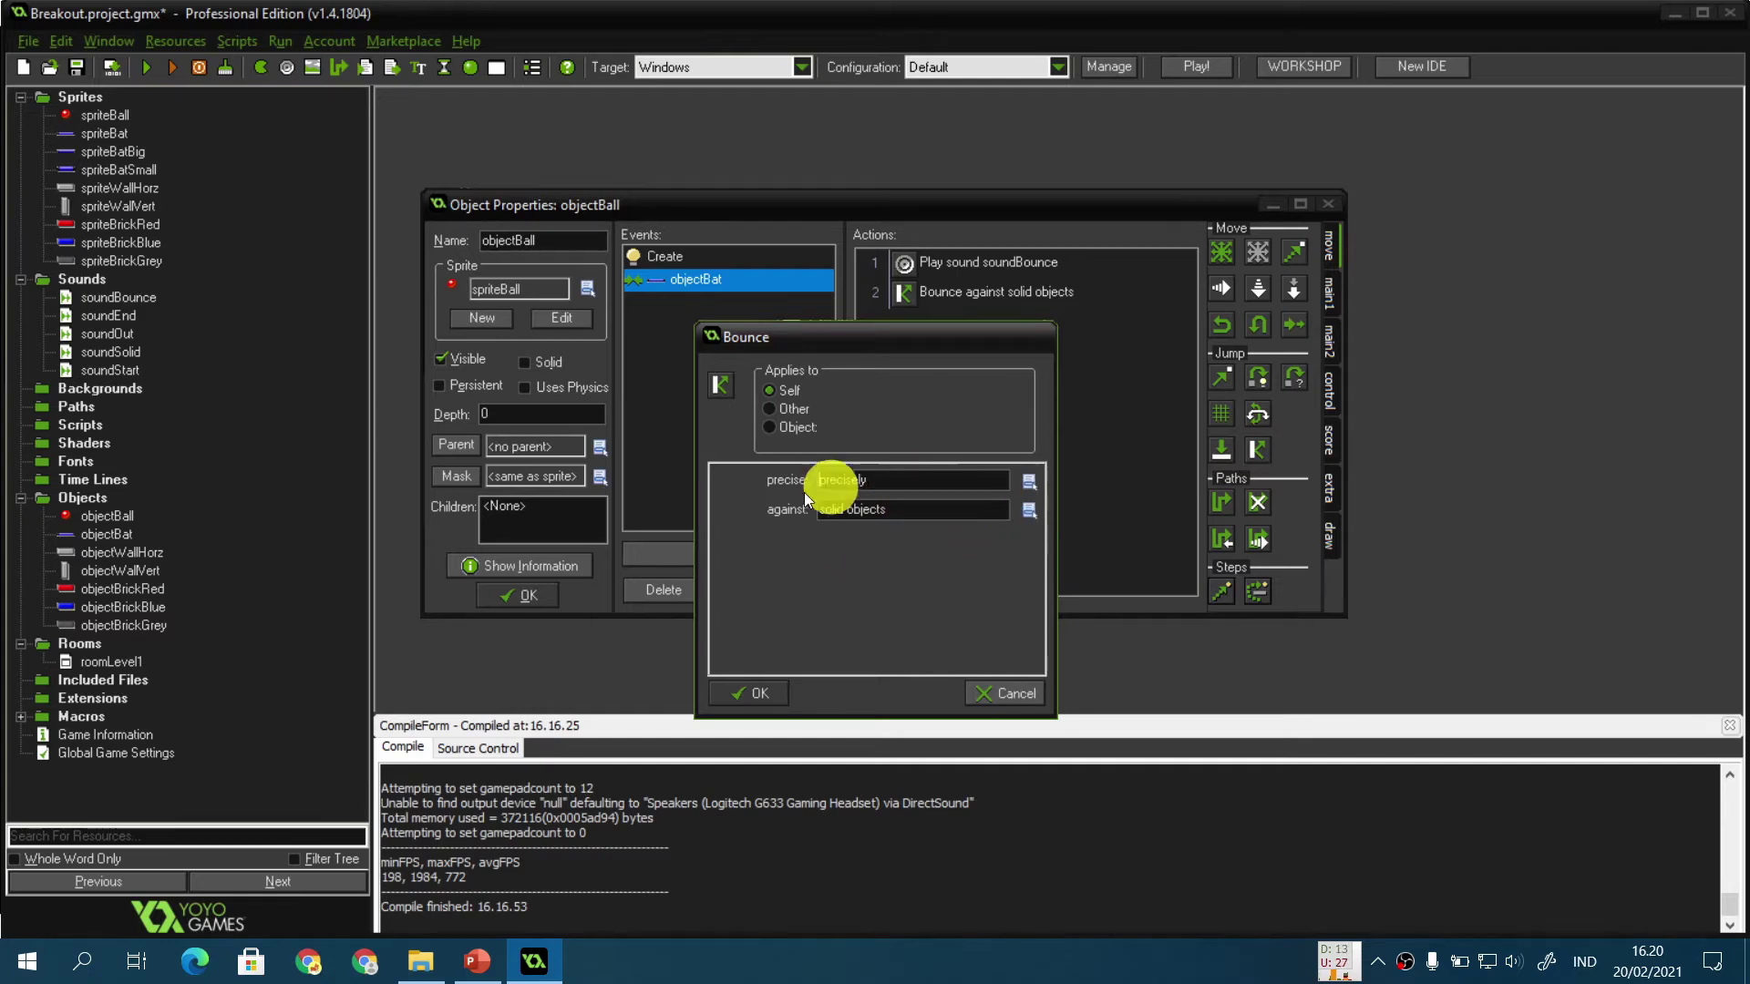
{"action": "left_click", "coordinate": [777, 686]}
Step: Read the wall instructions on the PowerPoint slide, and in GameMaker add a collision event with objectWallHorz to objectBall
{"action": "left_click", "coordinate": [481, 961]}
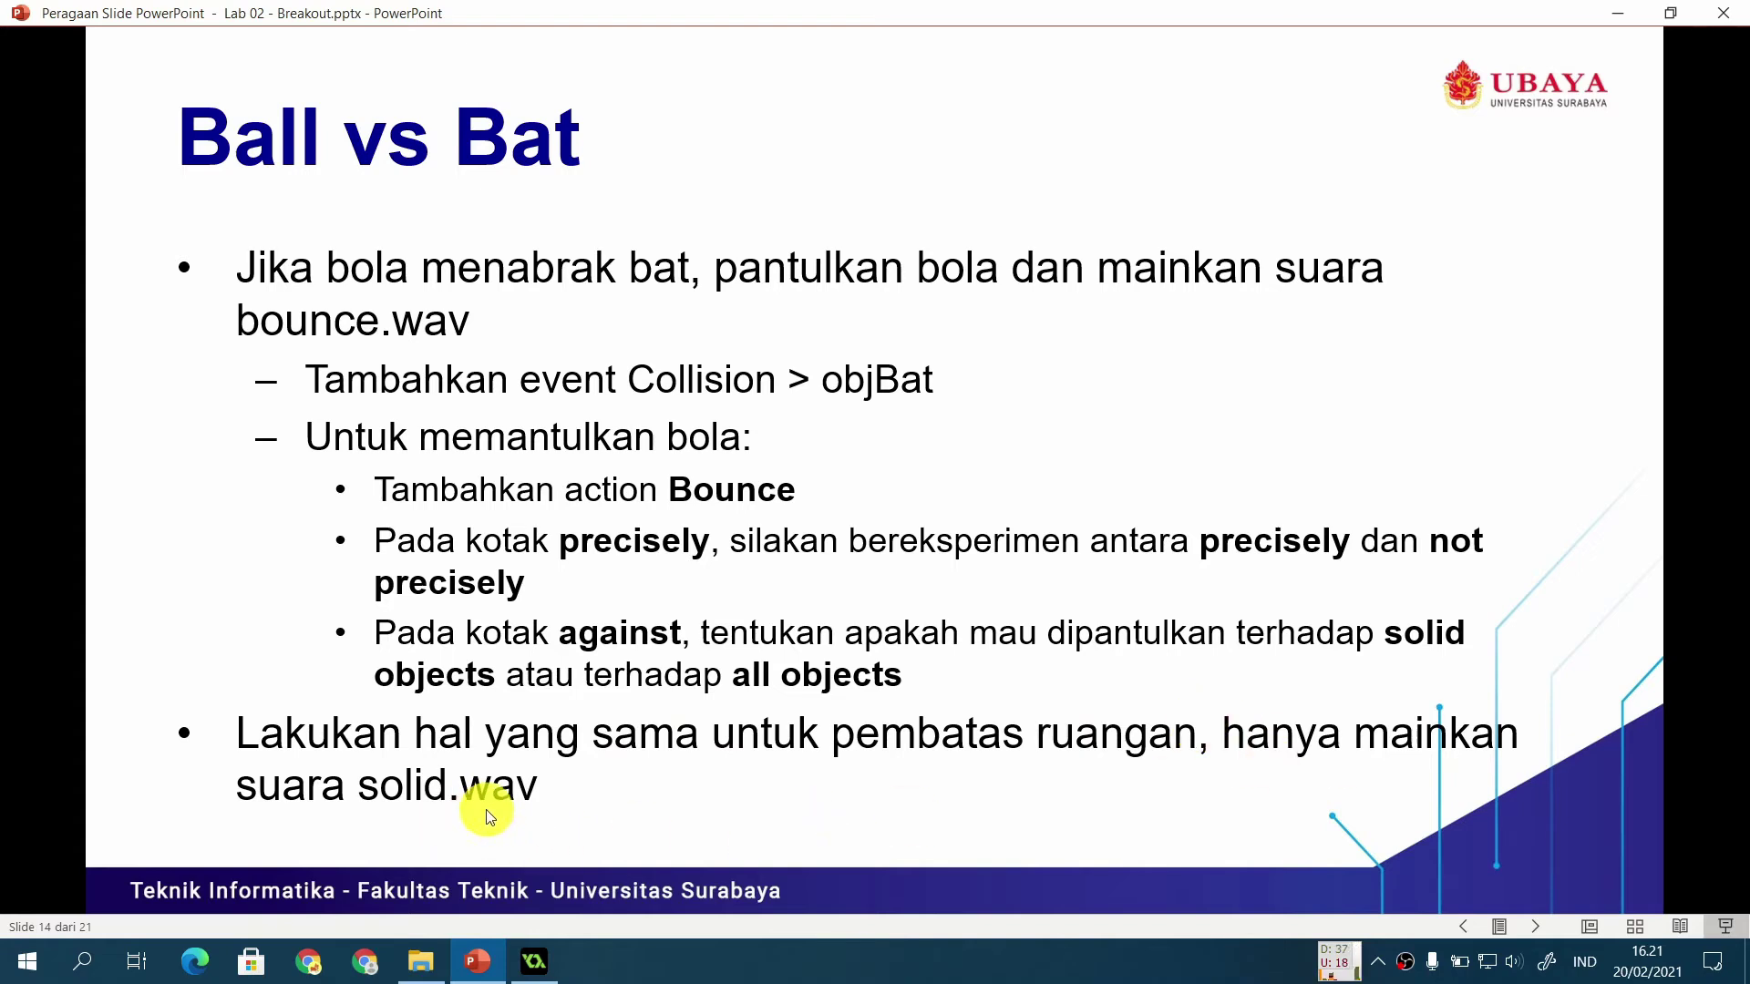
{"action": "left_click", "coordinate": [534, 961]}
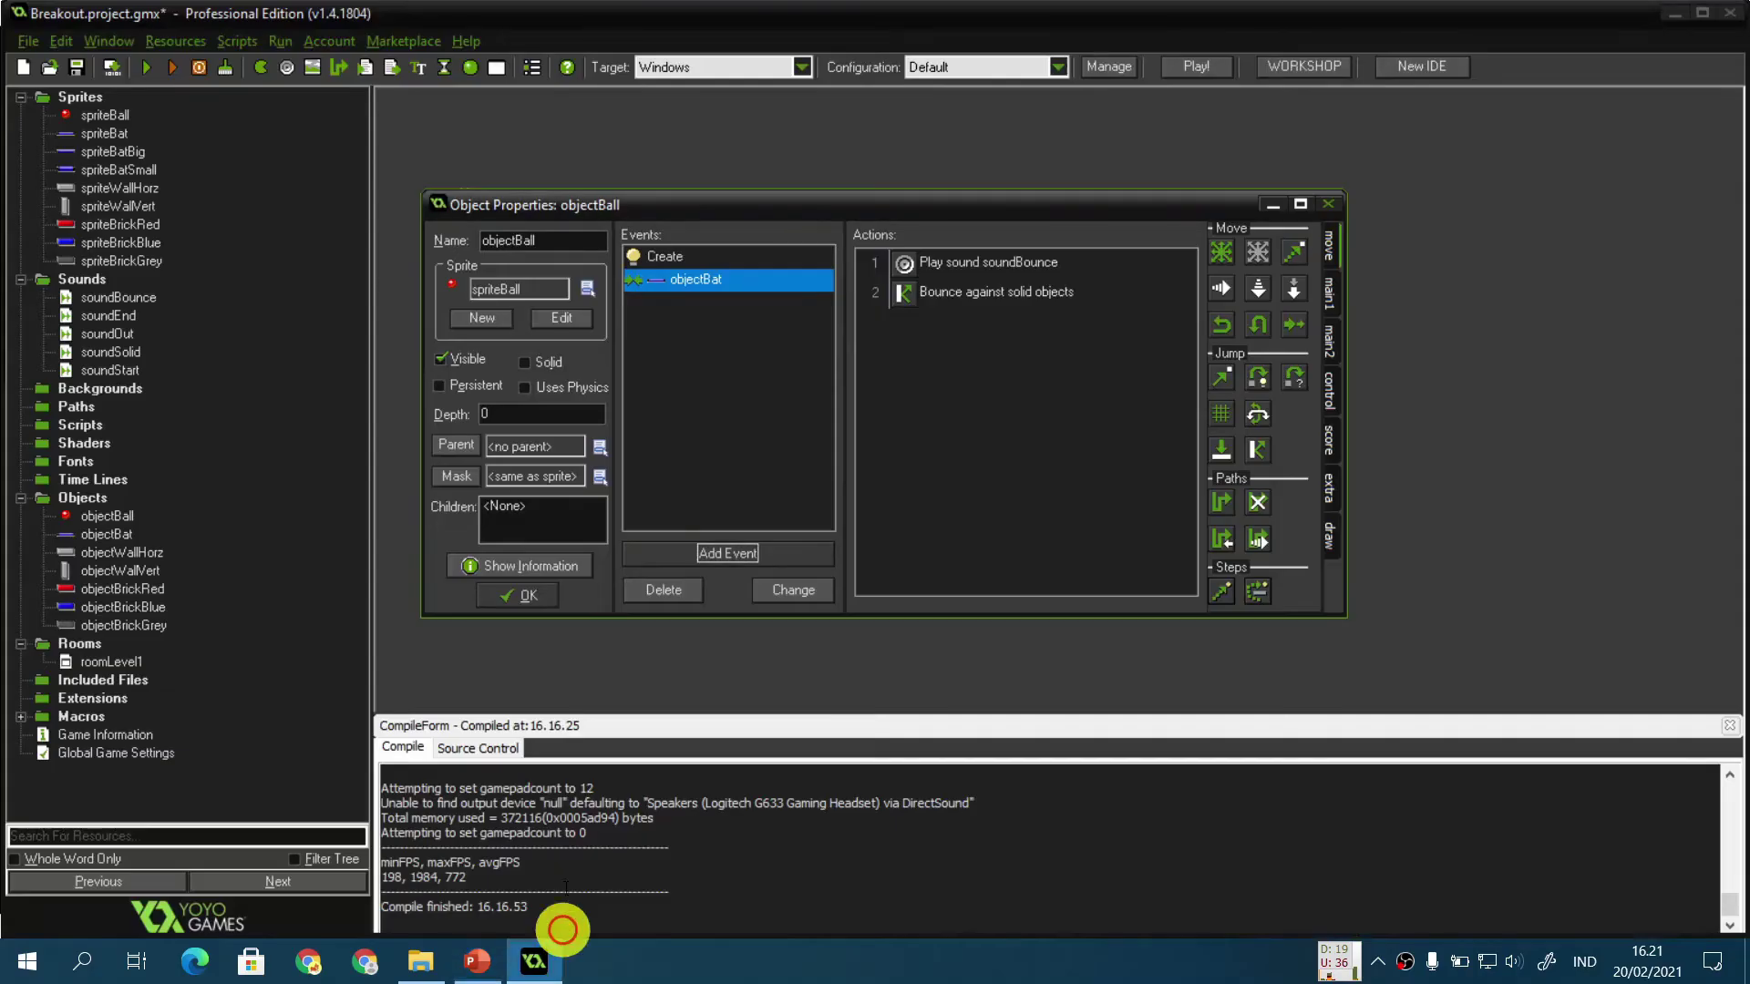
{"action": "left_click", "coordinate": [726, 556]}
{"action": "left_click", "coordinate": [832, 506]}
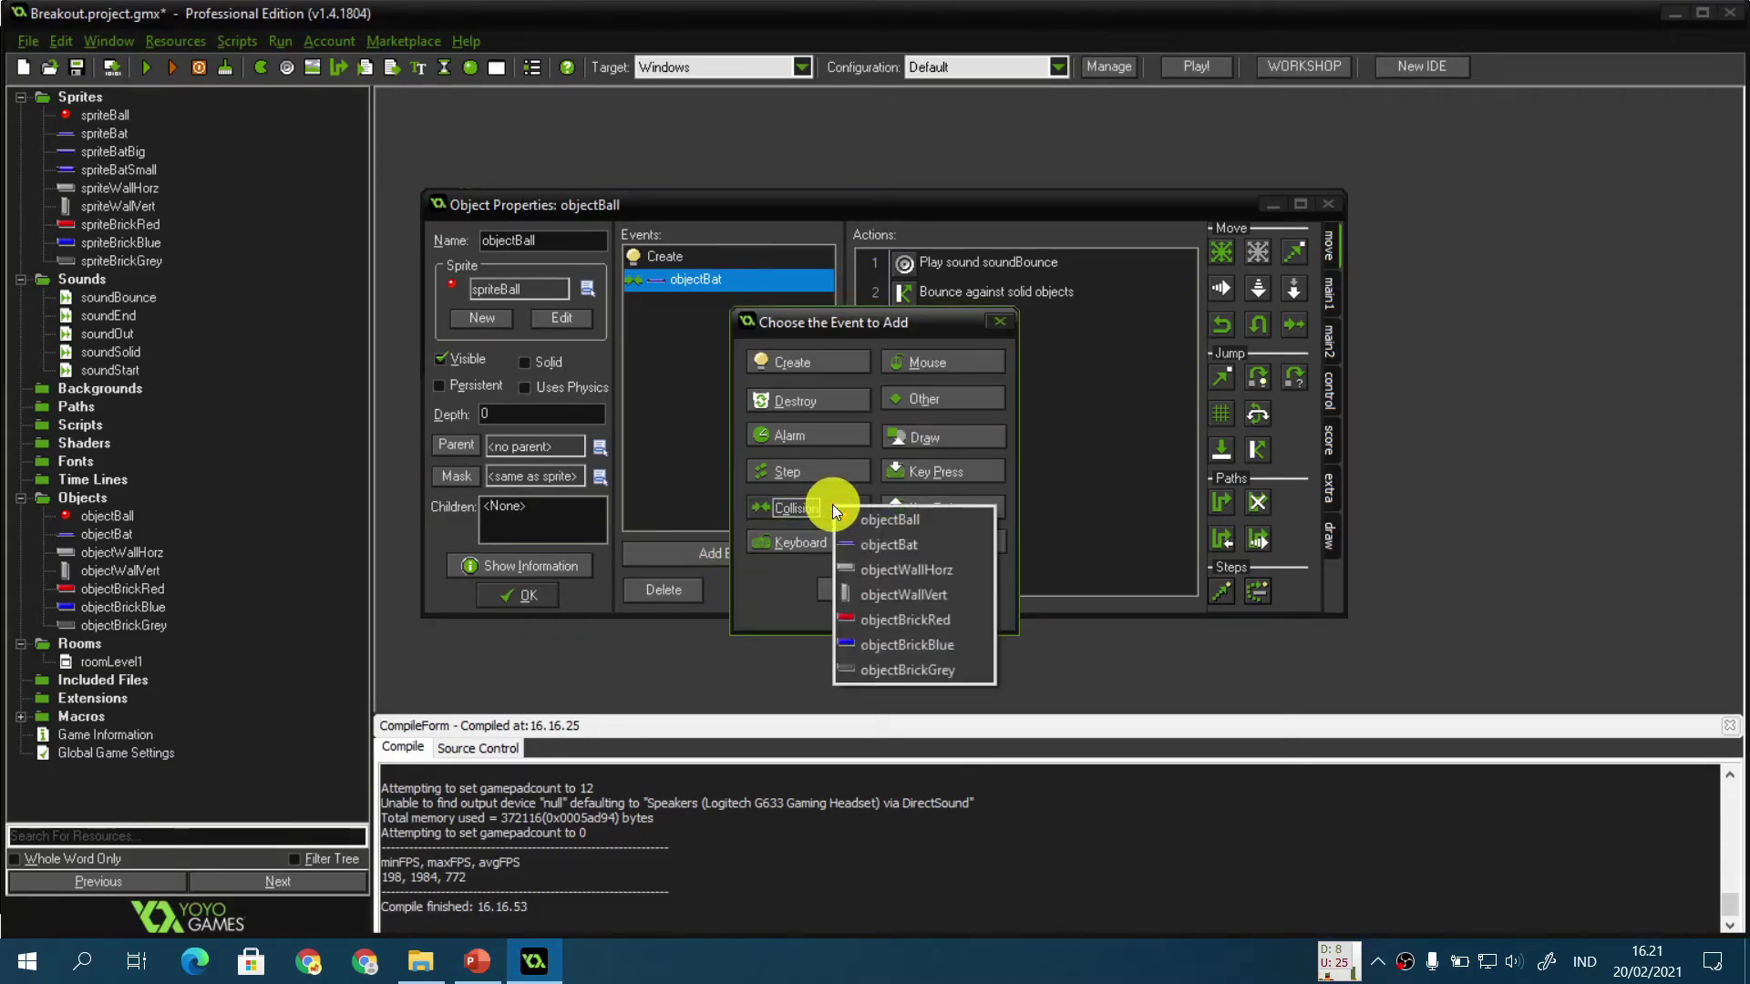
{"action": "left_click", "coordinate": [962, 569]}
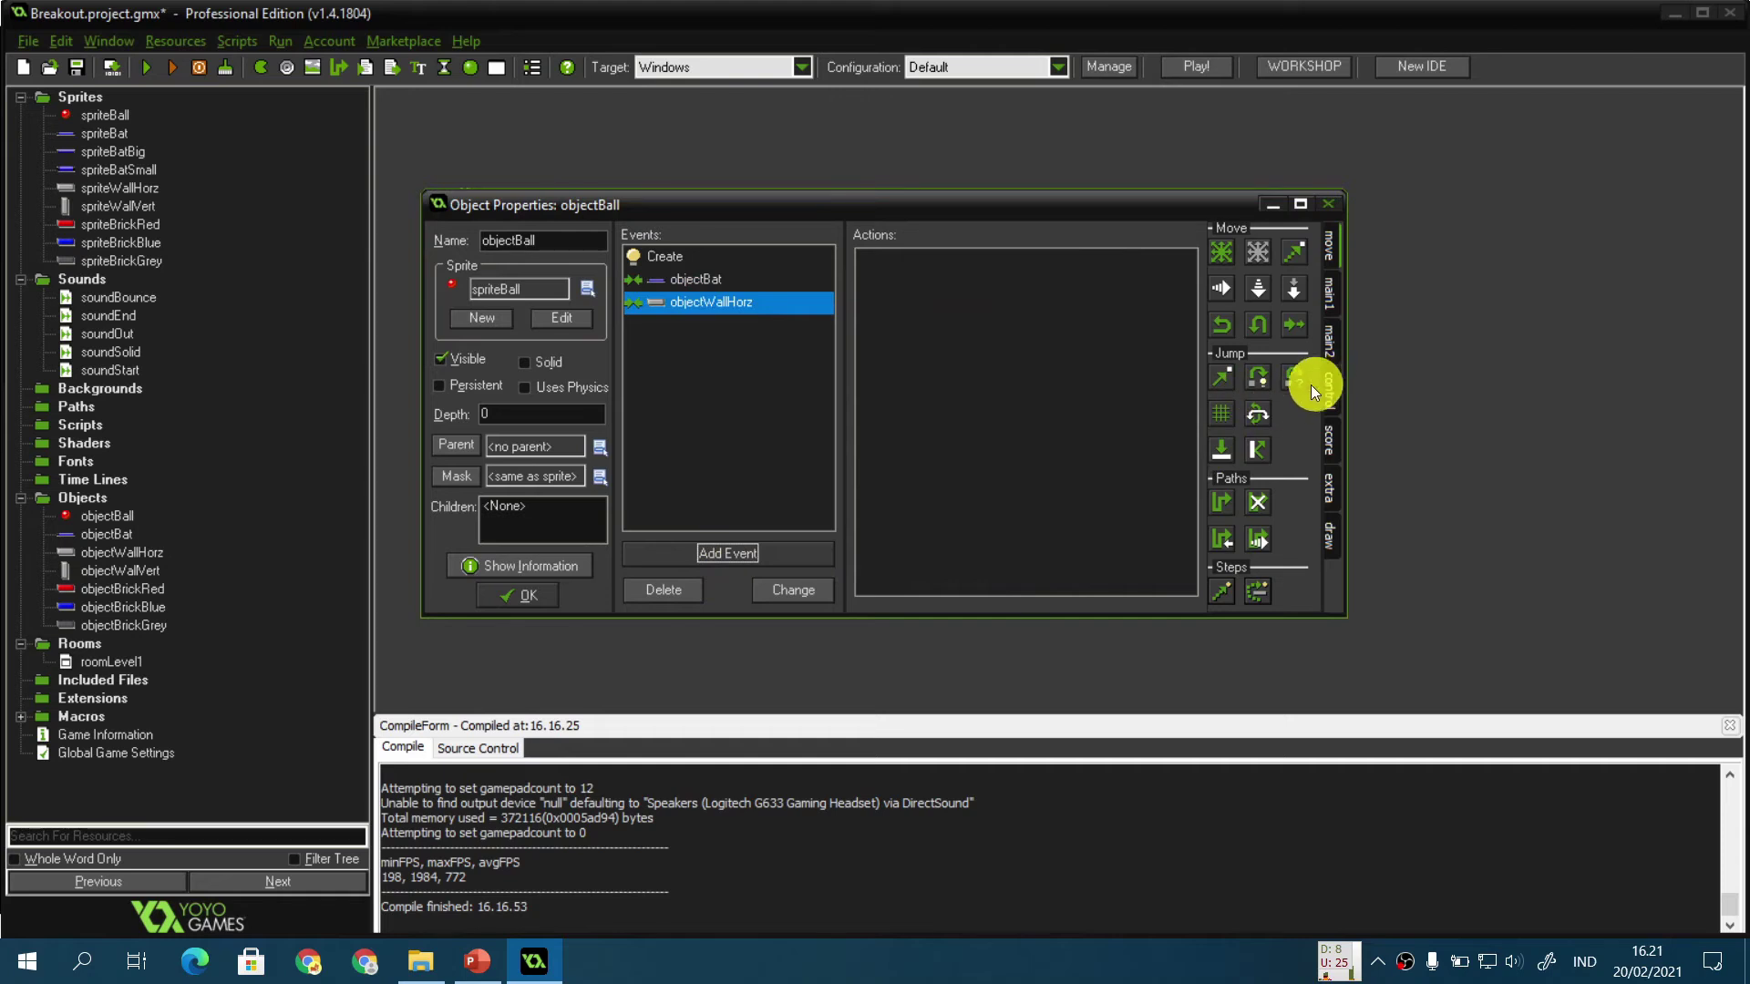
Step: Add a Play Sound action with soundSolid to objectBall's objectWallHorz collision event, checking the required sound on the PowerPoint slide
{"action": "left_click", "coordinate": [1332, 345]}
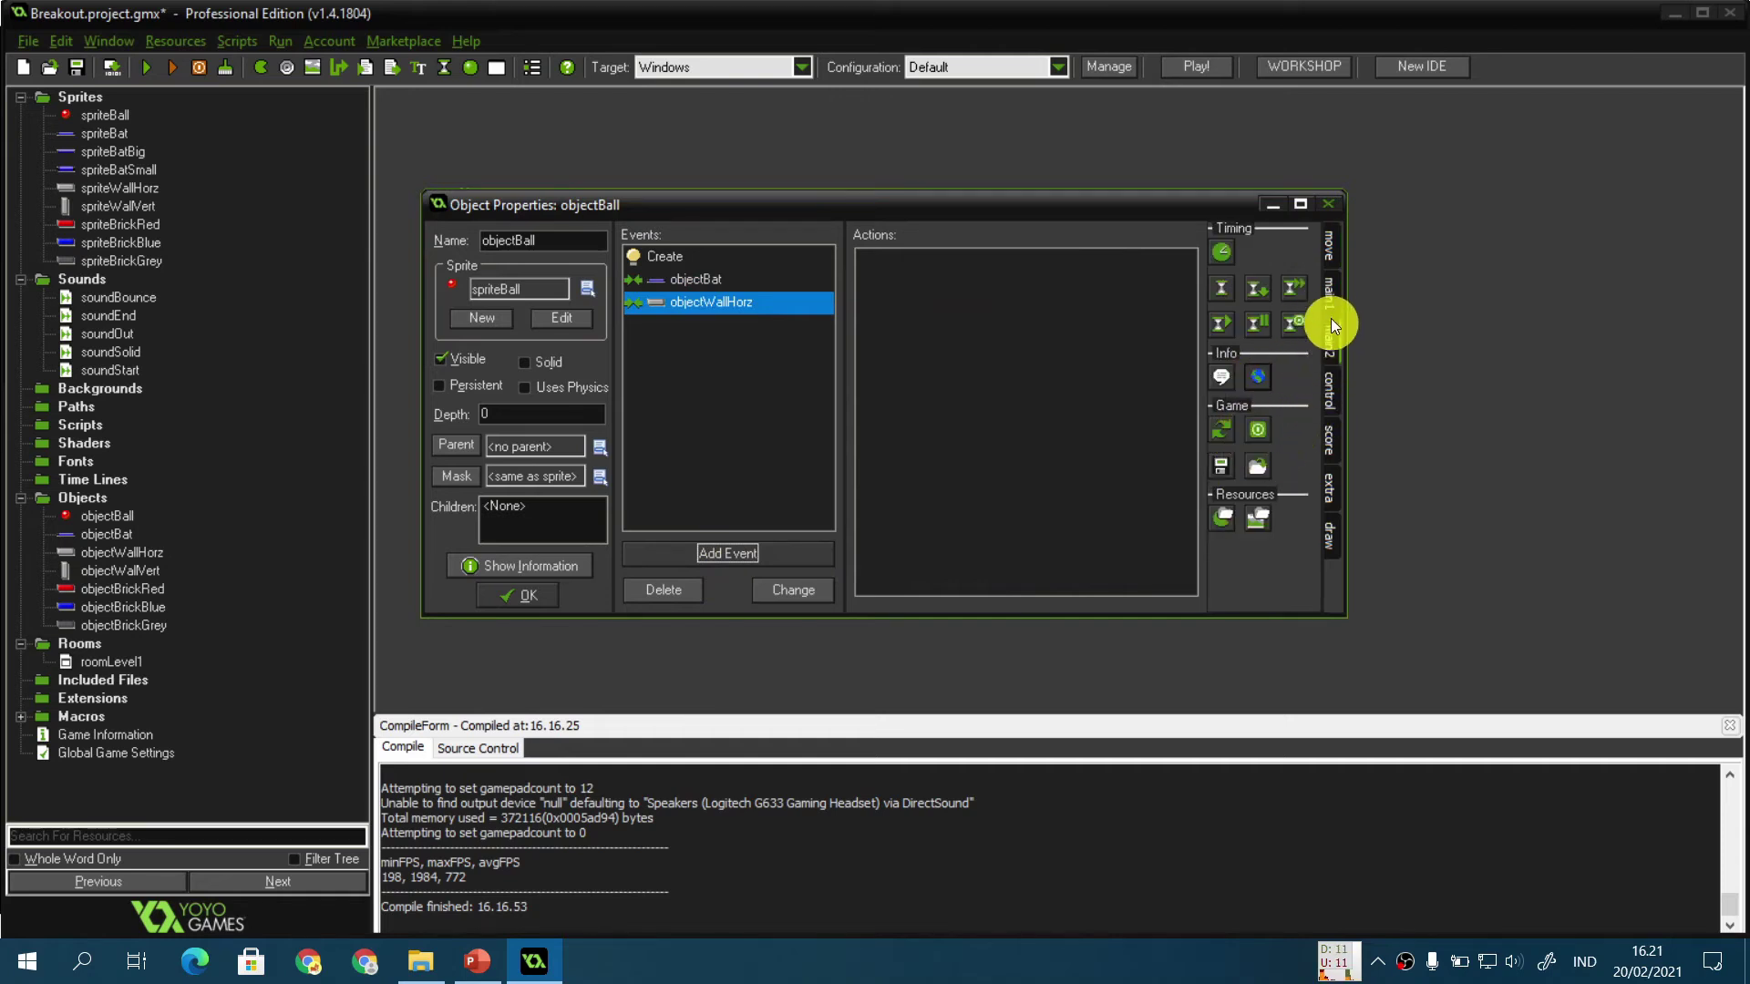
{"action": "left_click", "coordinate": [1329, 294]}
{"action": "left_click_drag", "start_coordinate": [1223, 390], "coordinate": [1004, 386]}
{"action": "left_click", "coordinate": [971, 476]}
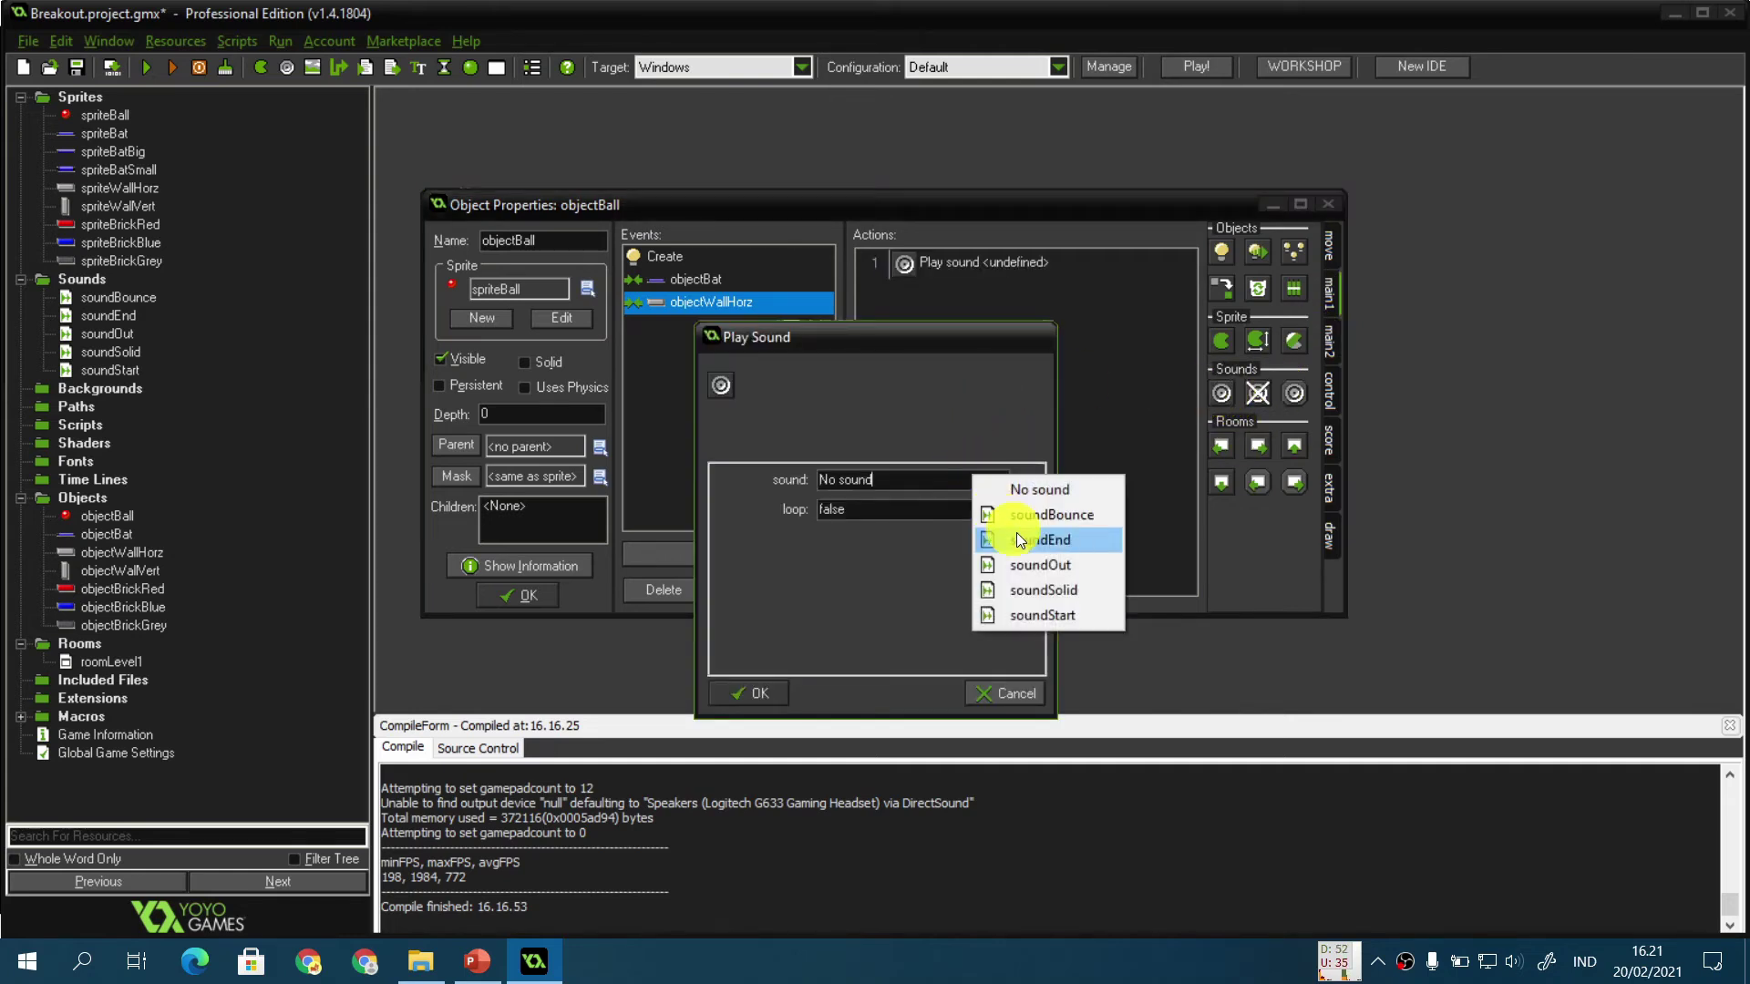
{"action": "left_click", "coordinate": [1039, 591]}
{"action": "left_click", "coordinate": [478, 962]}
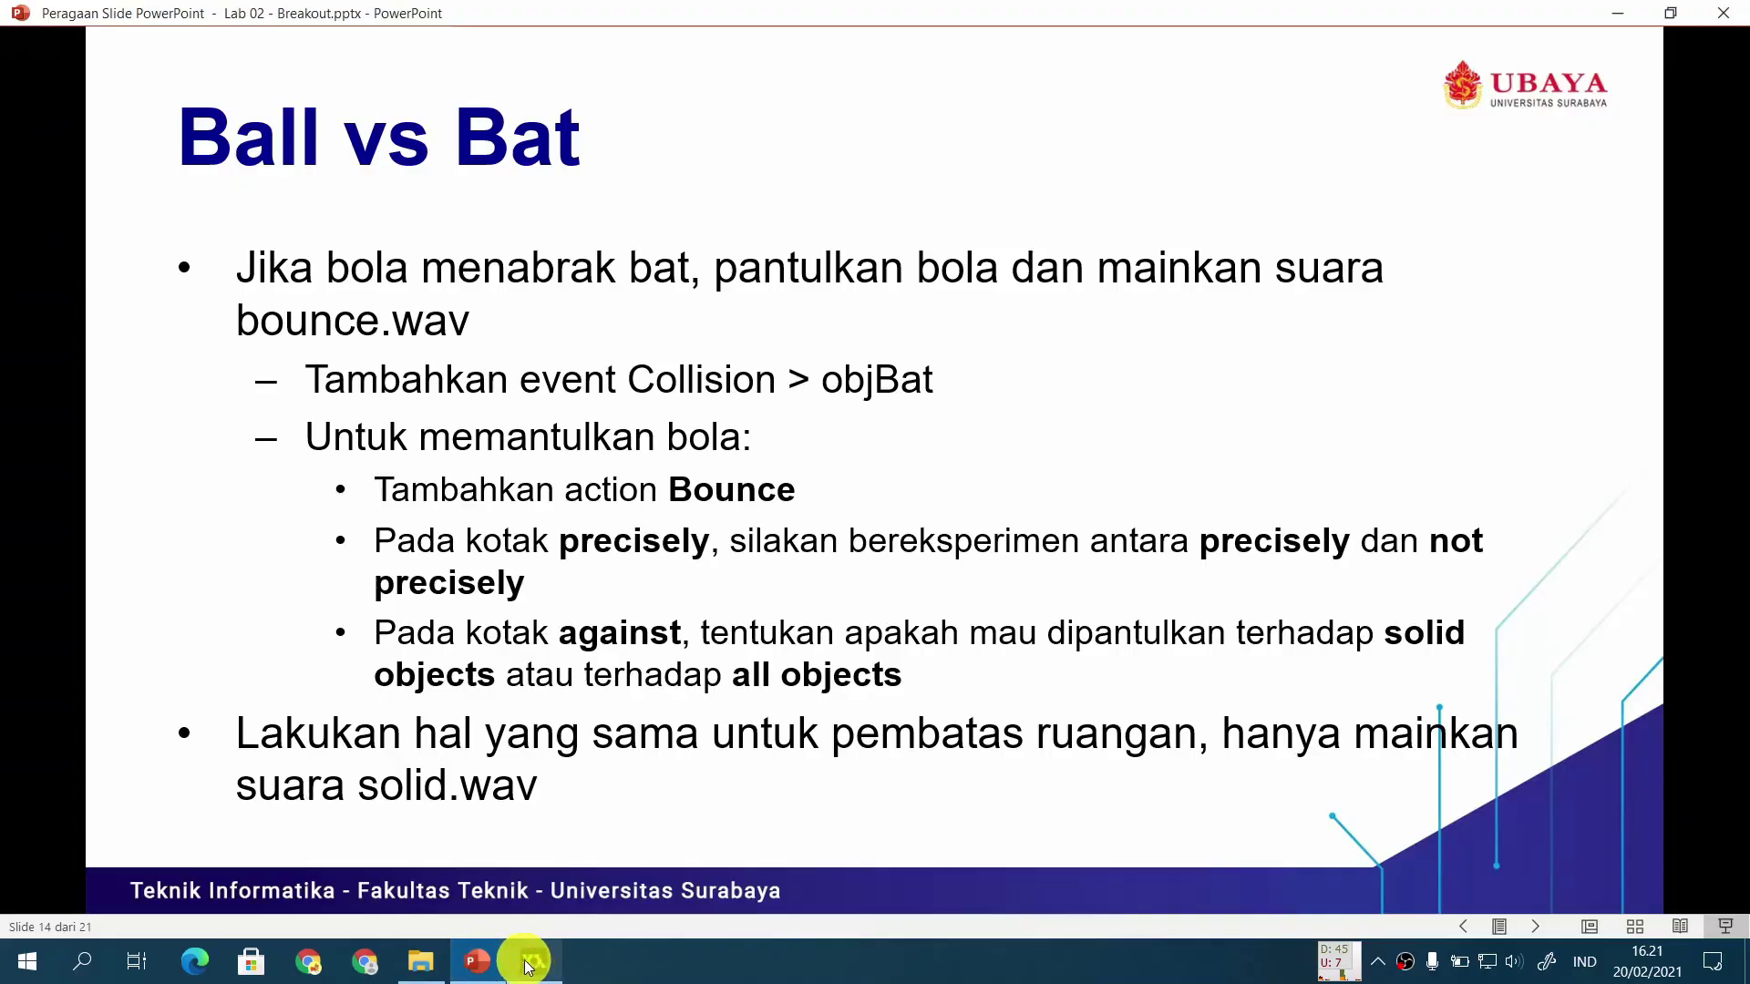
{"action": "left_click", "coordinate": [478, 961]}
{"action": "left_click", "coordinate": [759, 693]}
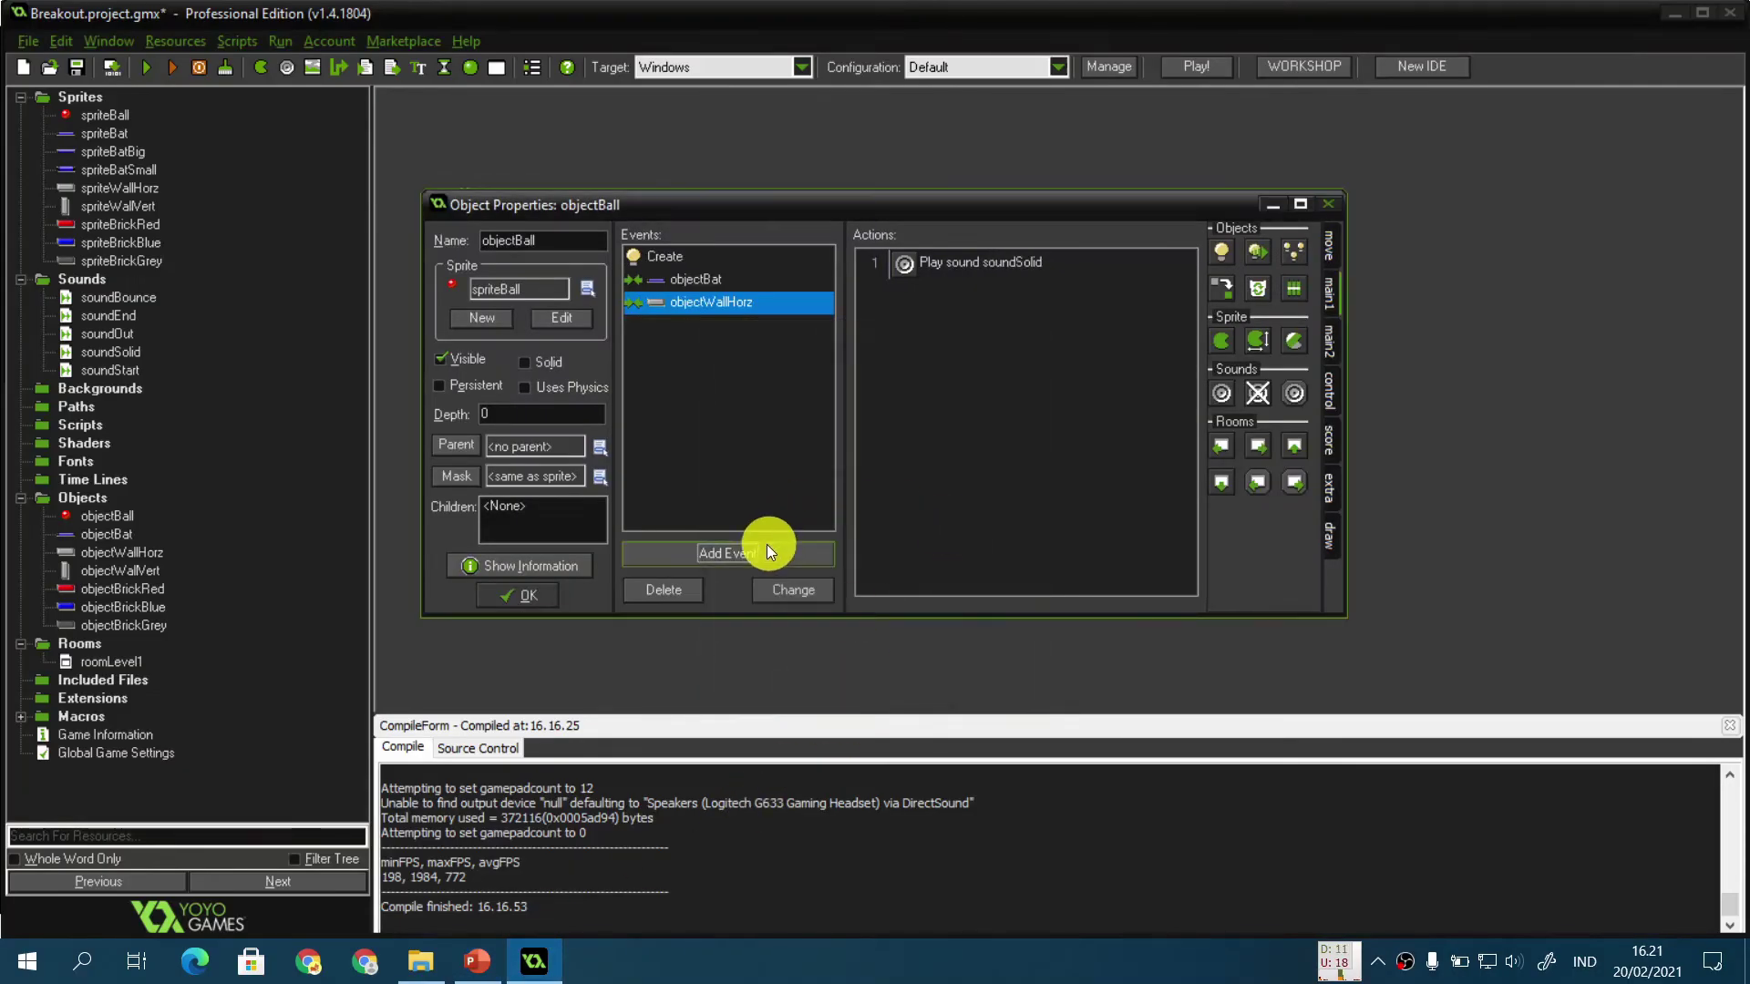
Step: Duplicate objectBall's objectWallHorz collision event as a collision event with objectWallVert
{"action": "right_click", "coordinate": [742, 303]}
{"action": "left_click", "coordinate": [843, 367]}
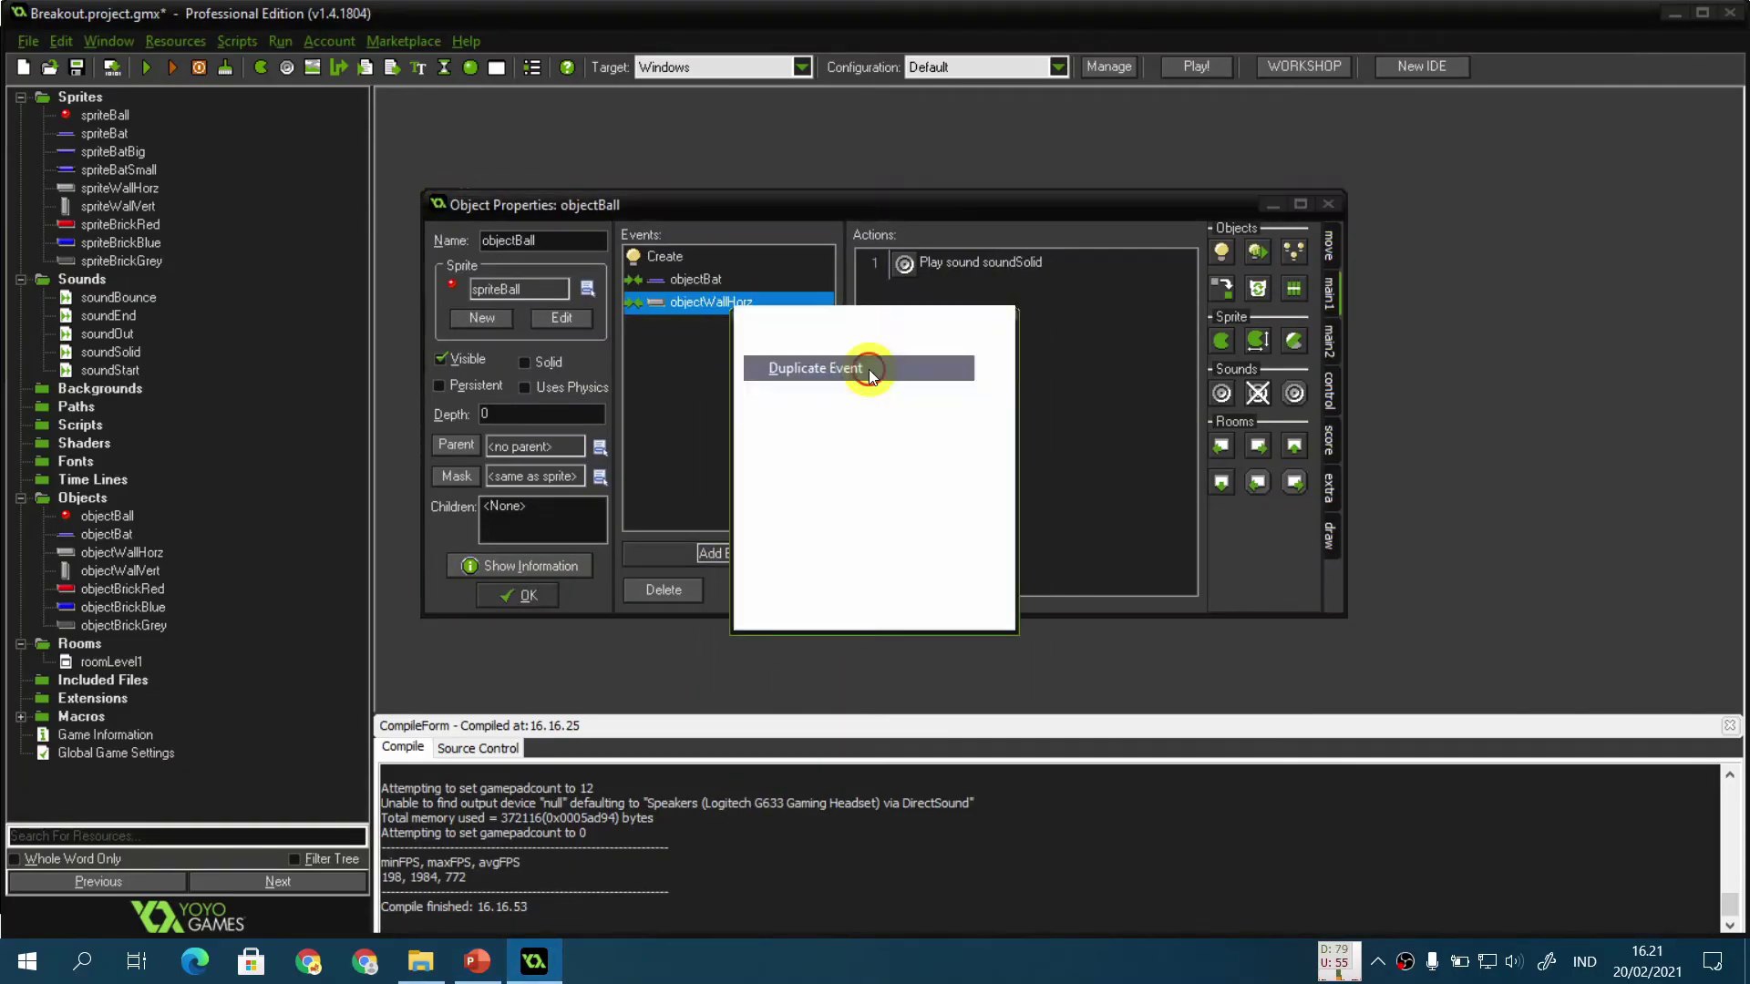
{"action": "left_click", "coordinate": [845, 504]}
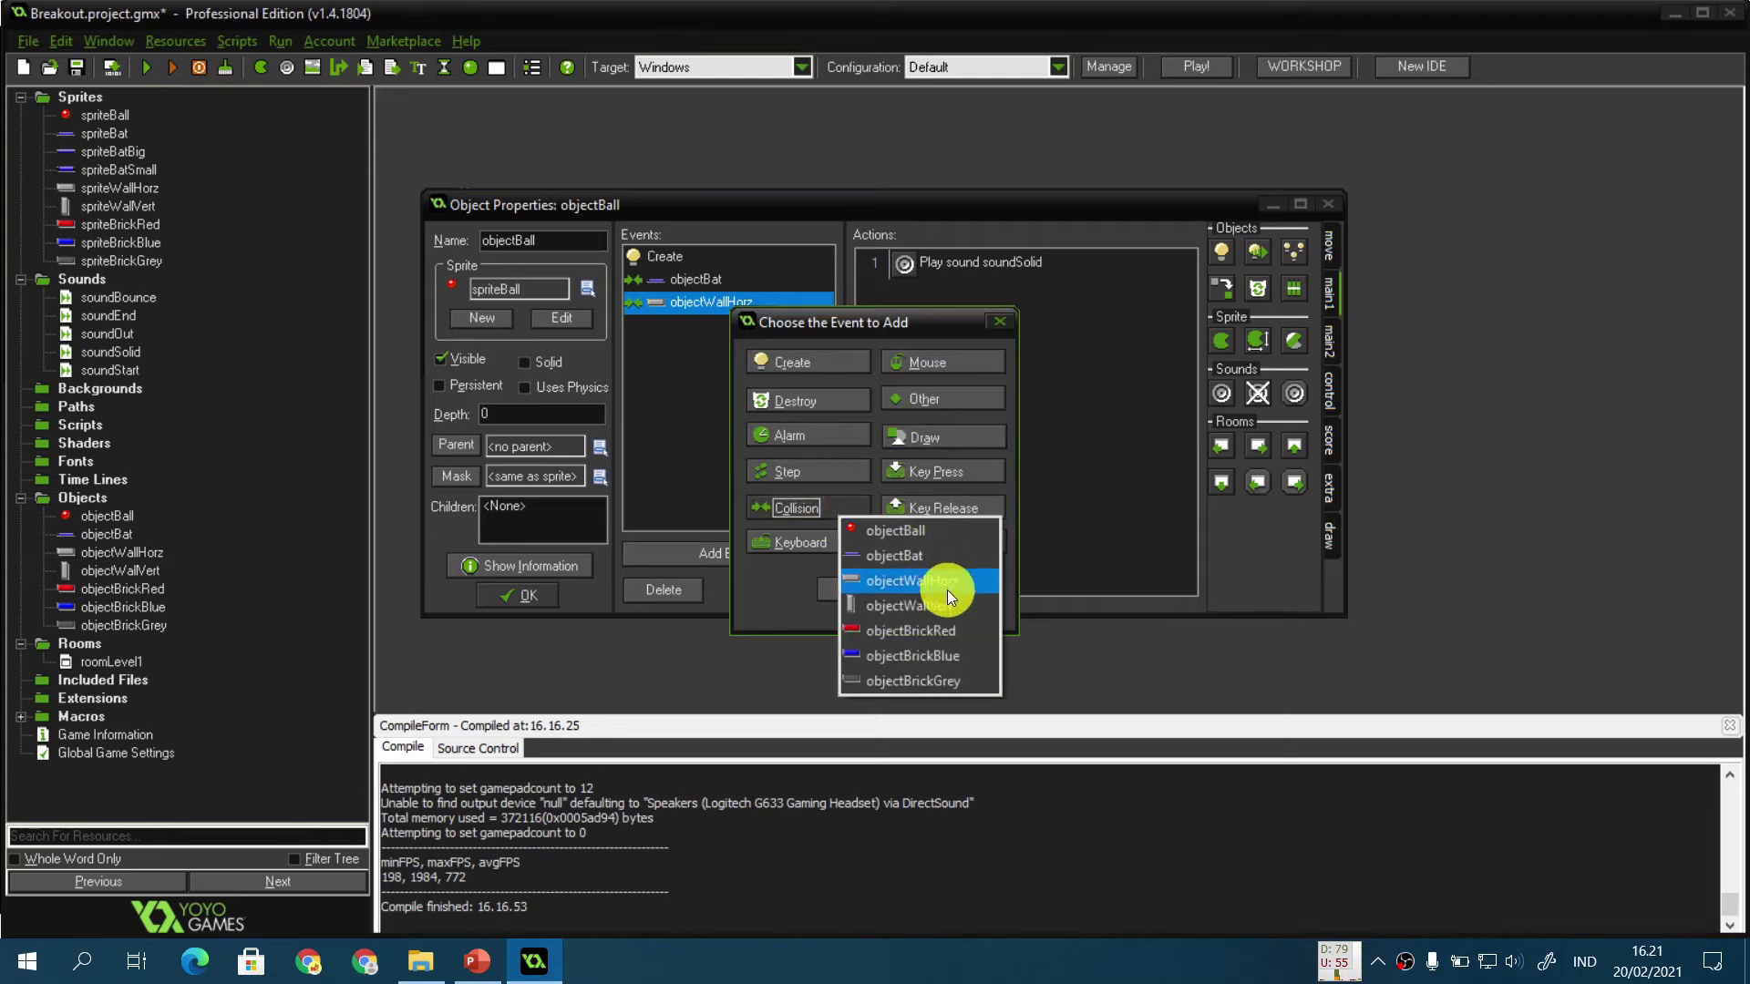
{"action": "left_click", "coordinate": [987, 603]}
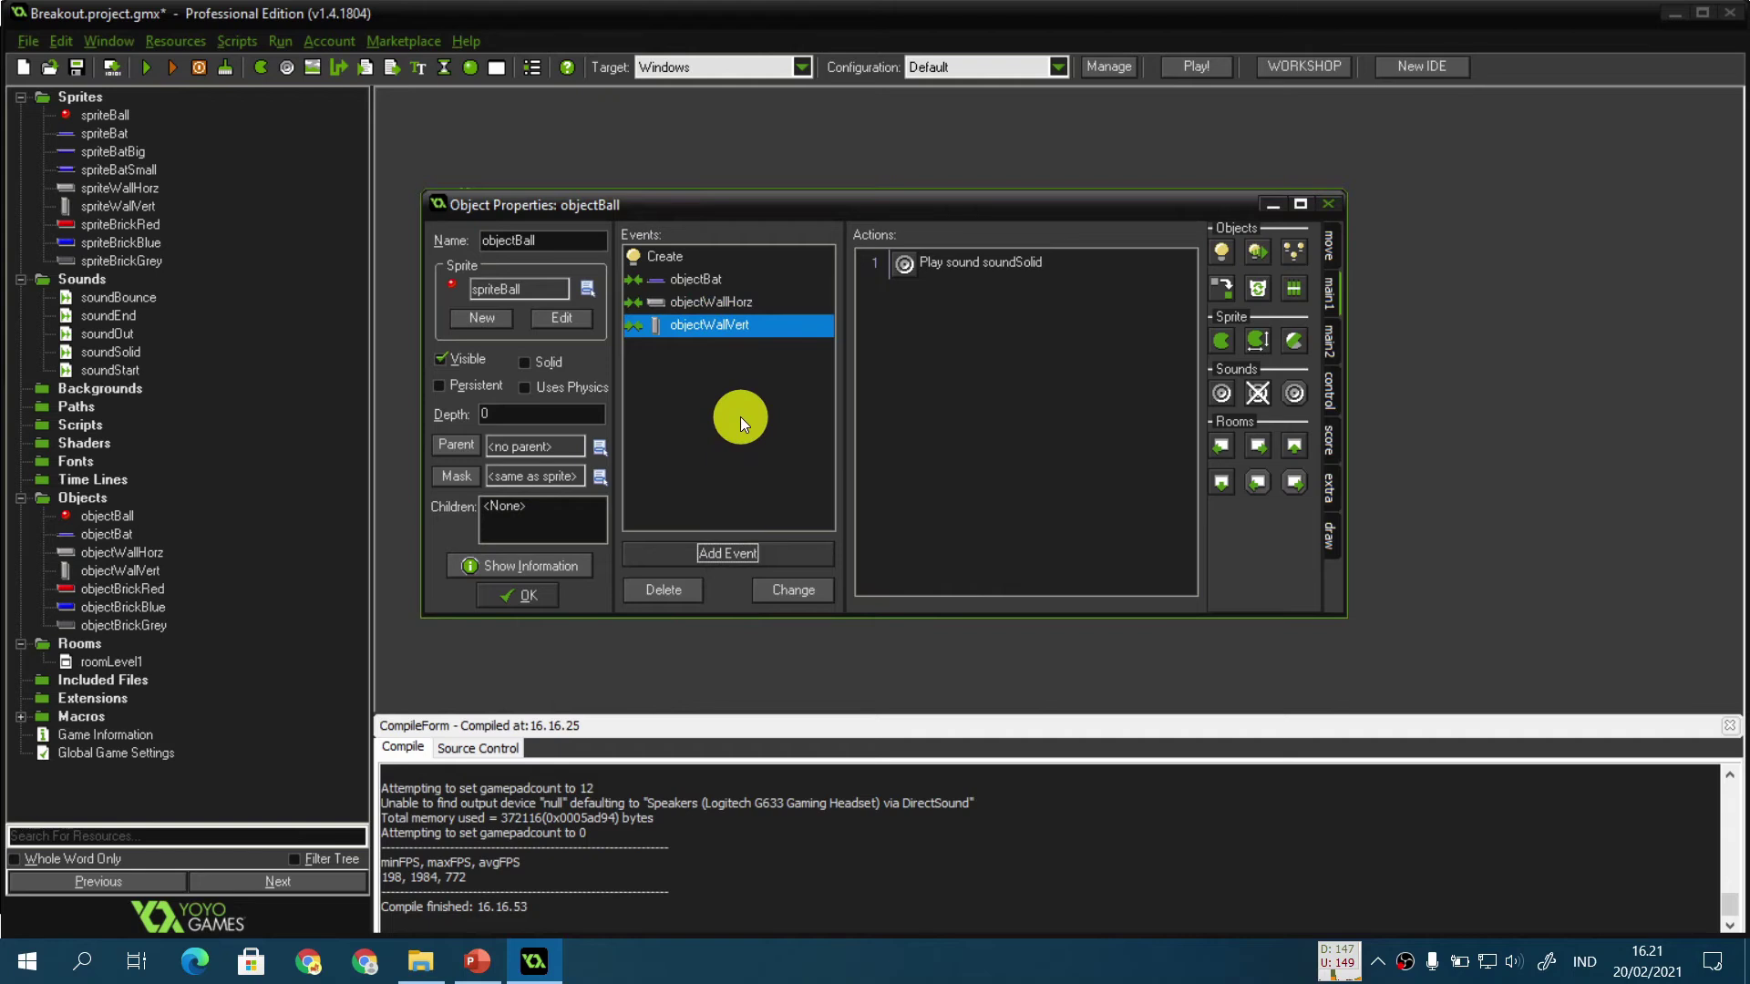
Step: Run the game twice to test the ball's collision with the vertical wall, closing the game window each time
{"action": "key", "text": "F5"}
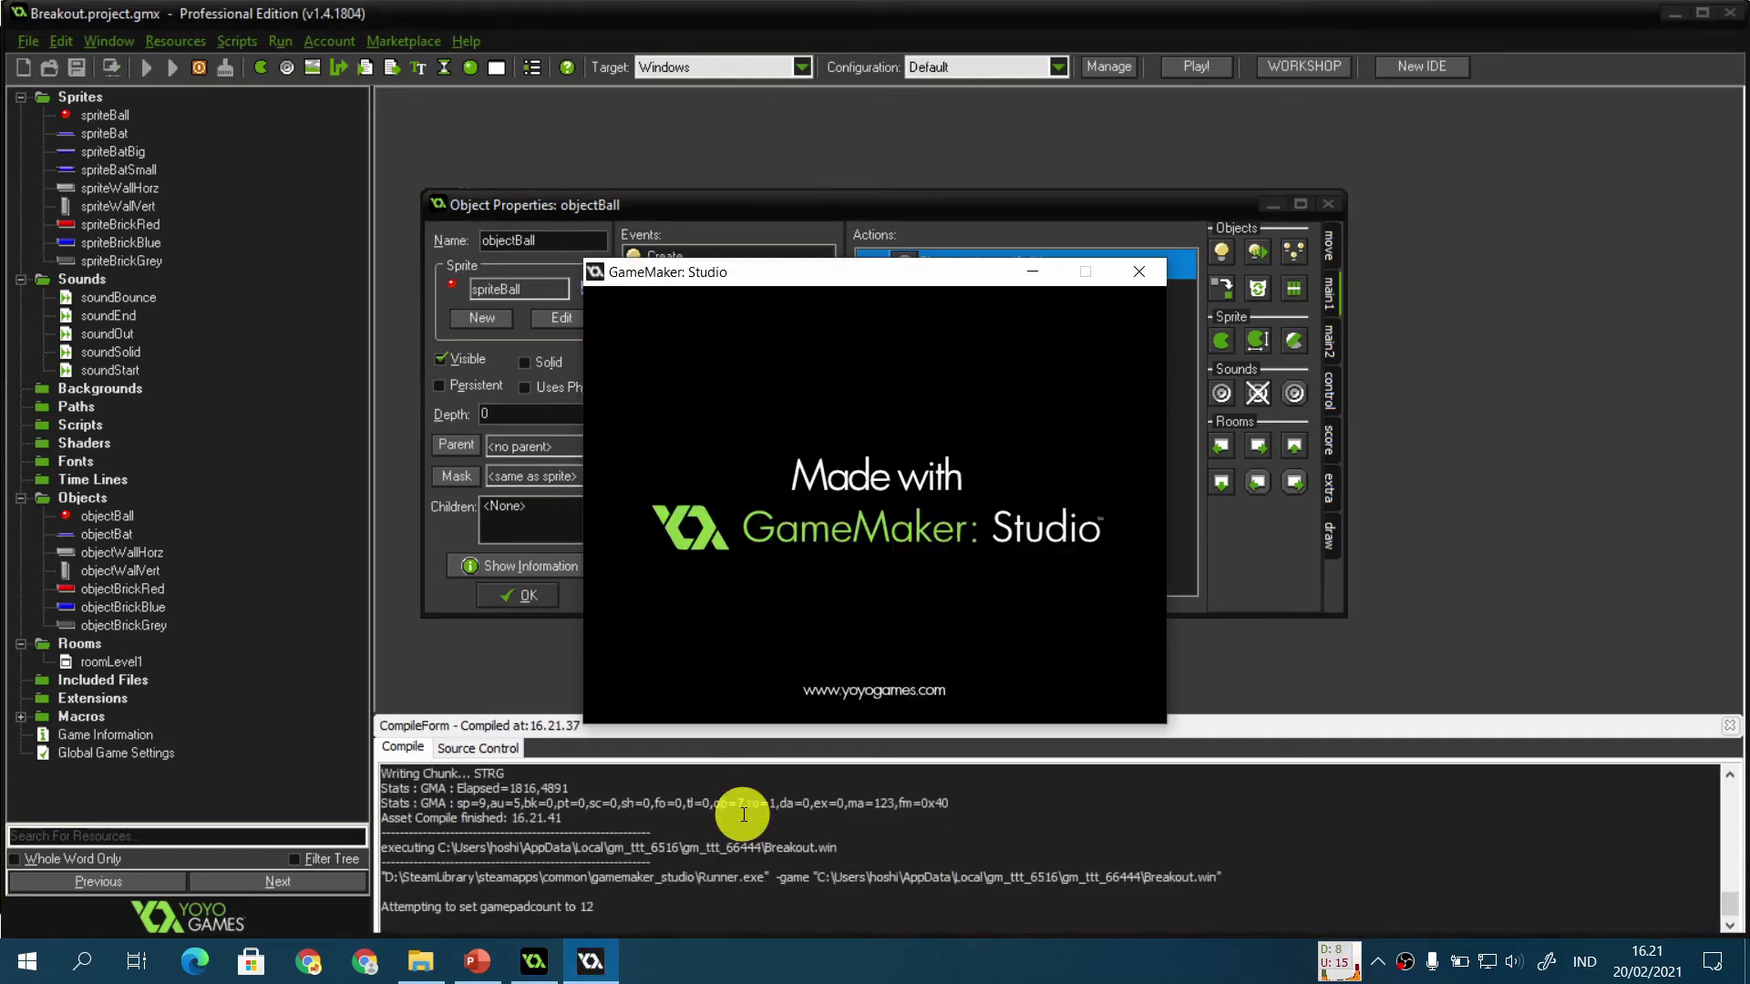
{"action": "key", "text": "Right"}
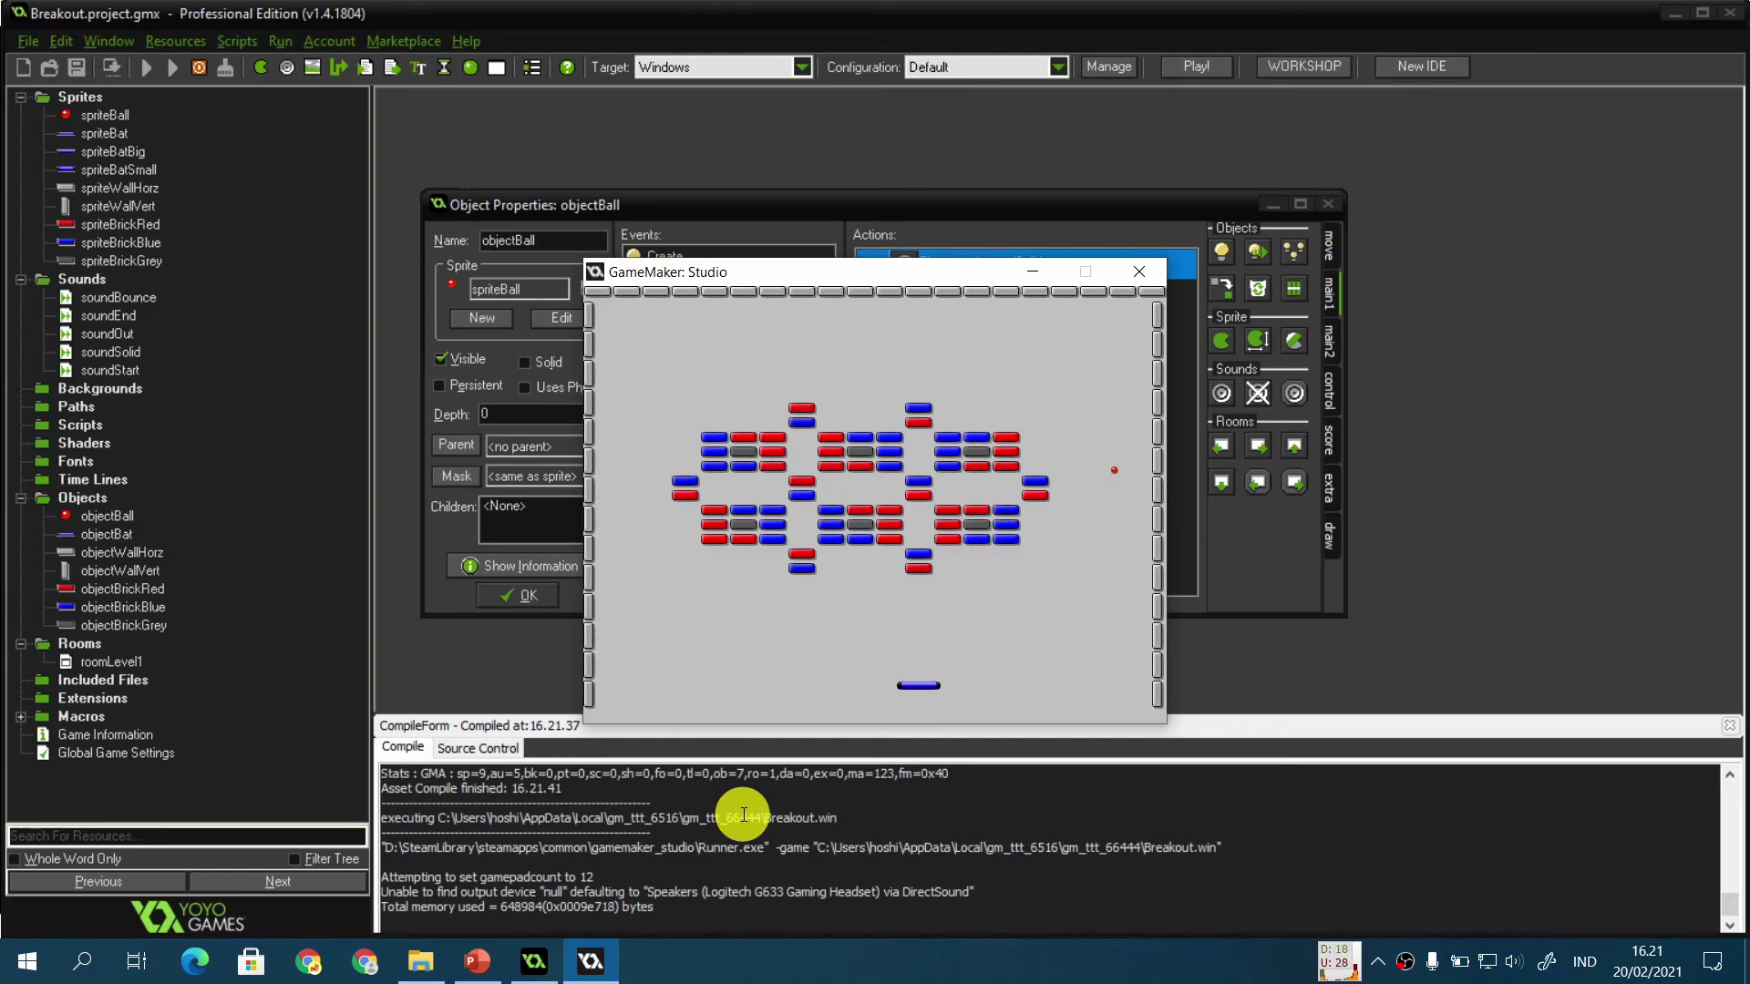
{"action": "key", "text": "Left"}
{"action": "key", "text": "Left"}
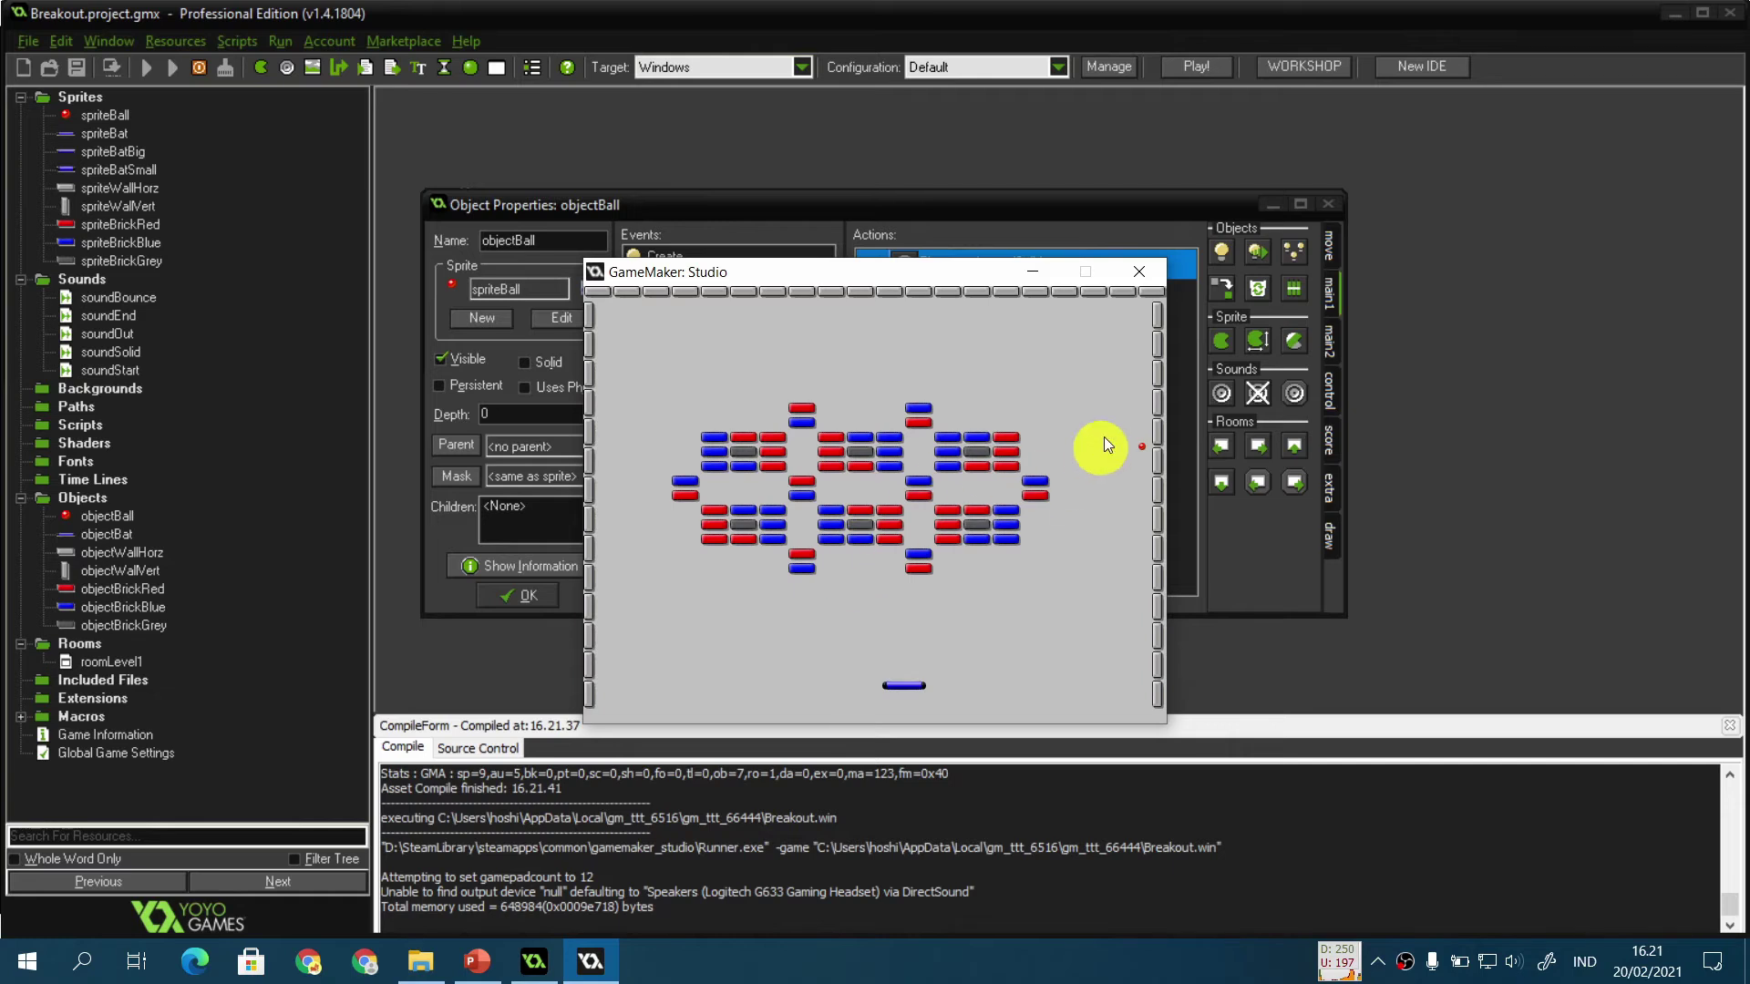
{"action": "left_click", "coordinate": [1139, 272]}
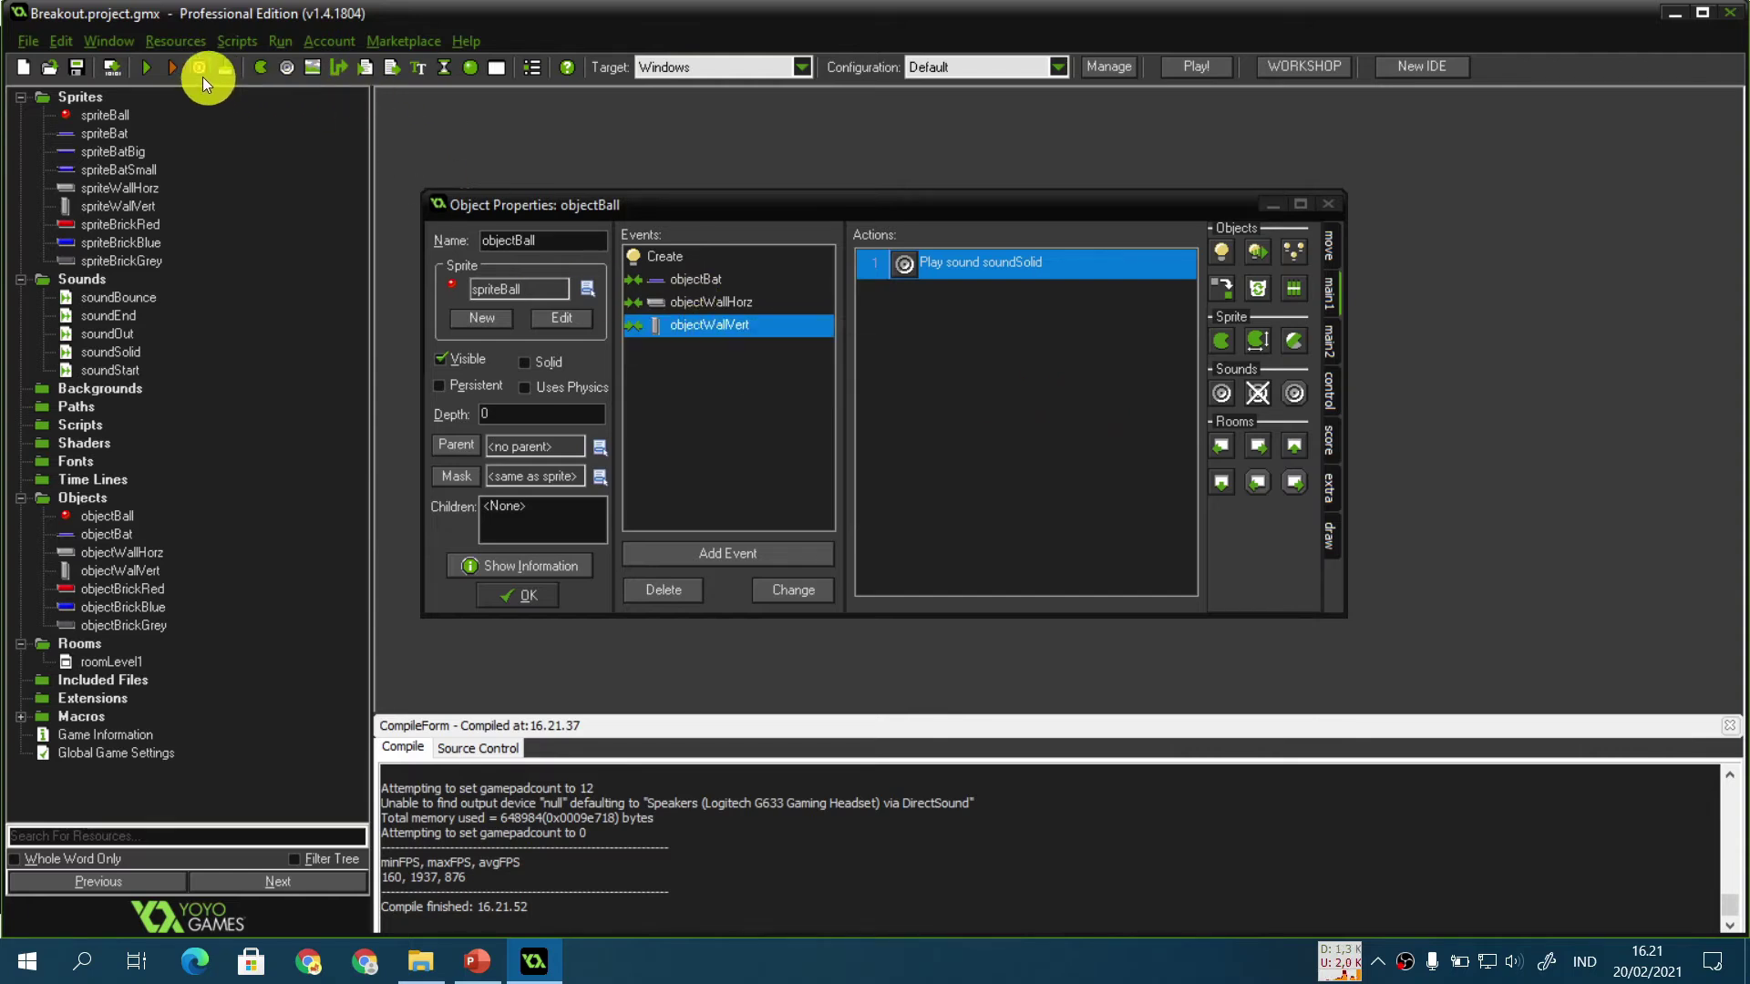
{"action": "left_click", "coordinate": [144, 69]}
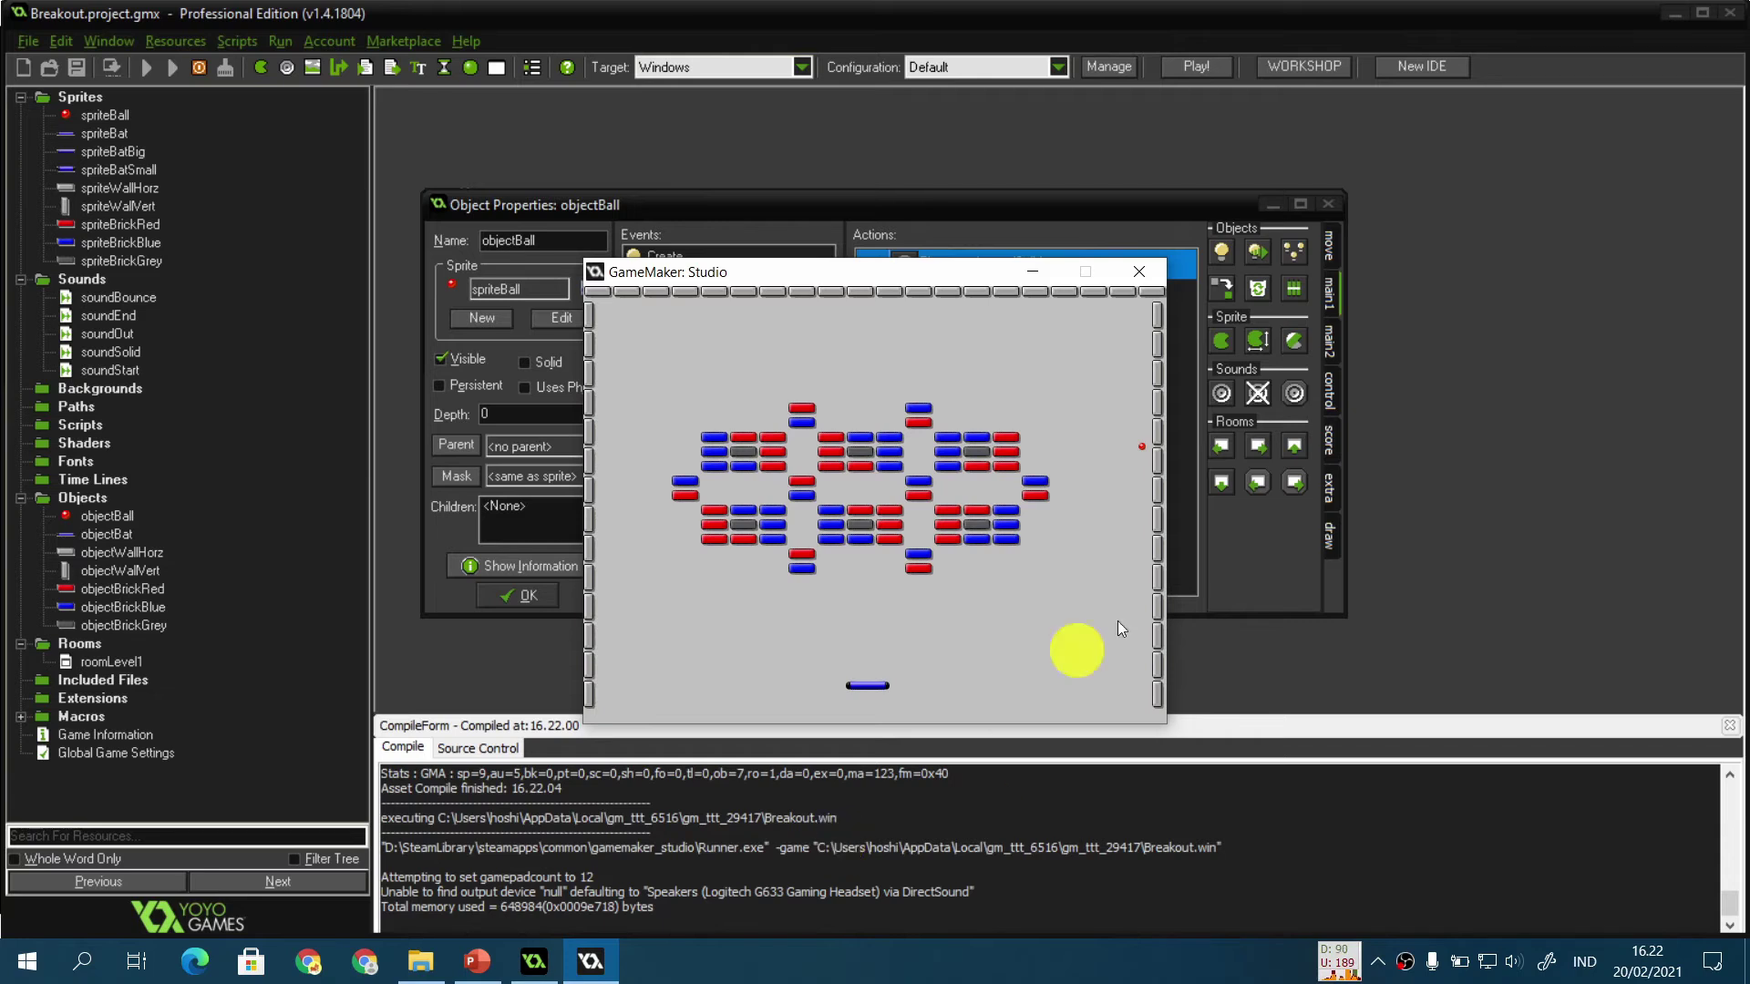
{"action": "left_click", "coordinate": [1139, 272]}
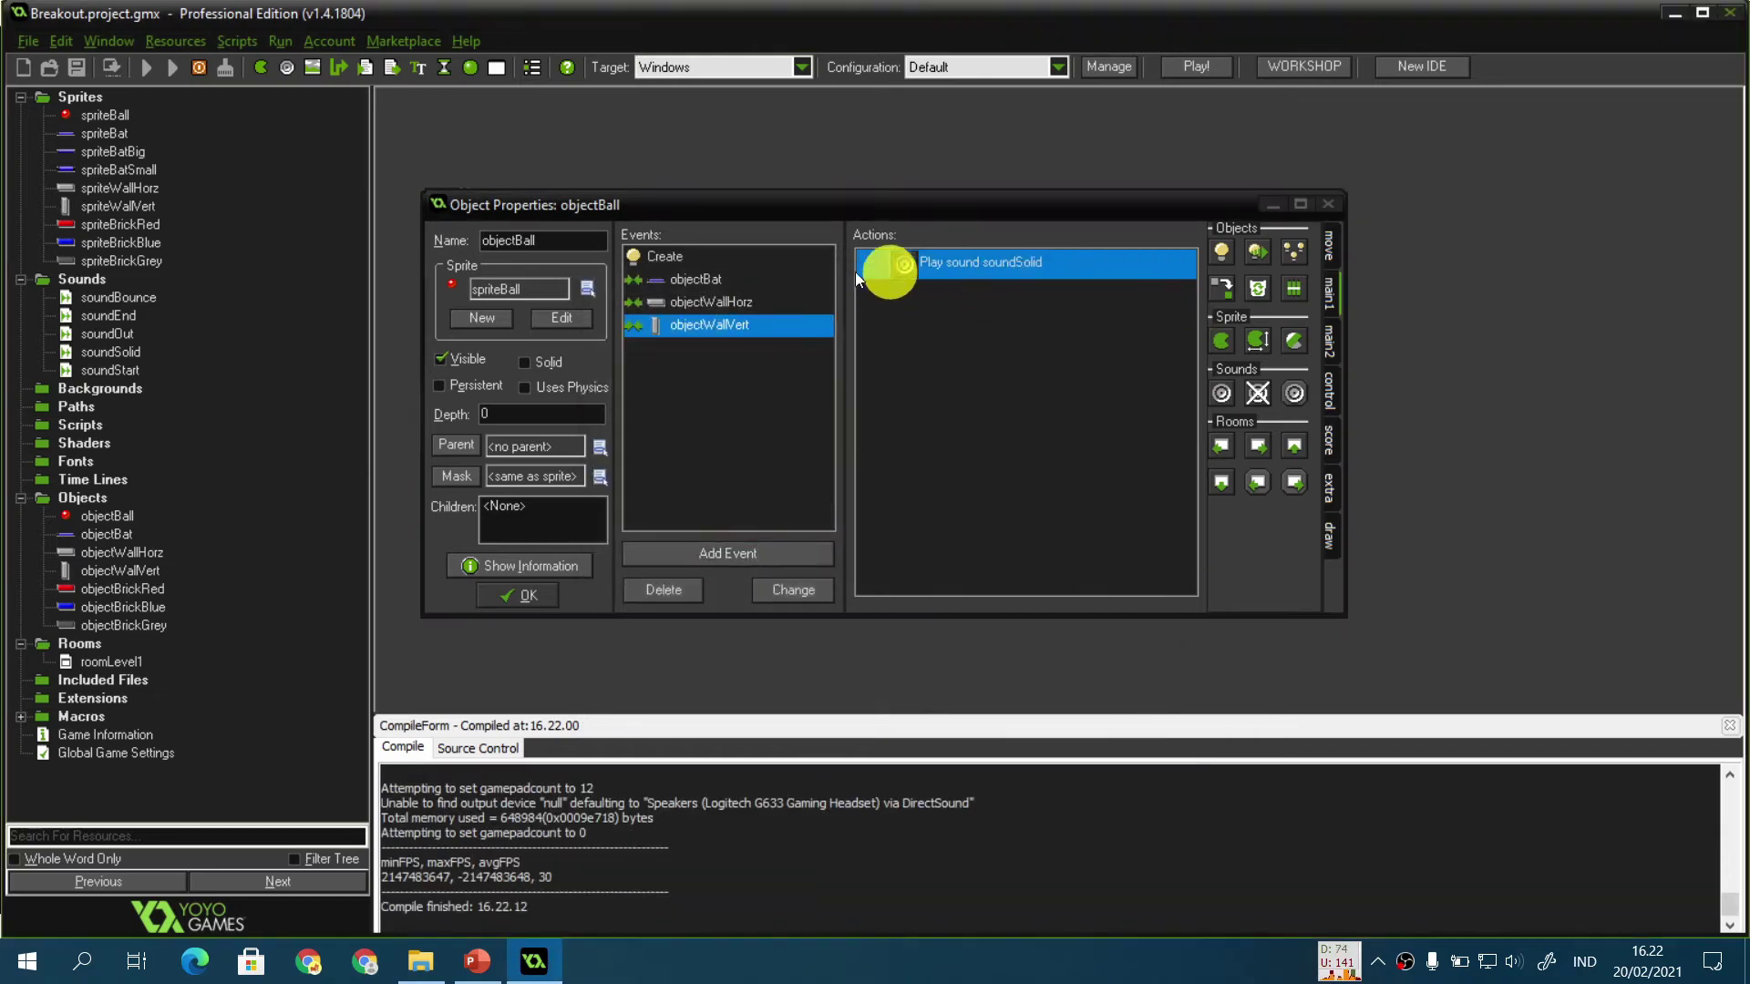
Step: Copy the Bounce action from objectBall's objectBat collision event into its objectWallHorz collision event
{"action": "left_click", "coordinate": [775, 285]}
{"action": "left_click", "coordinate": [981, 298]}
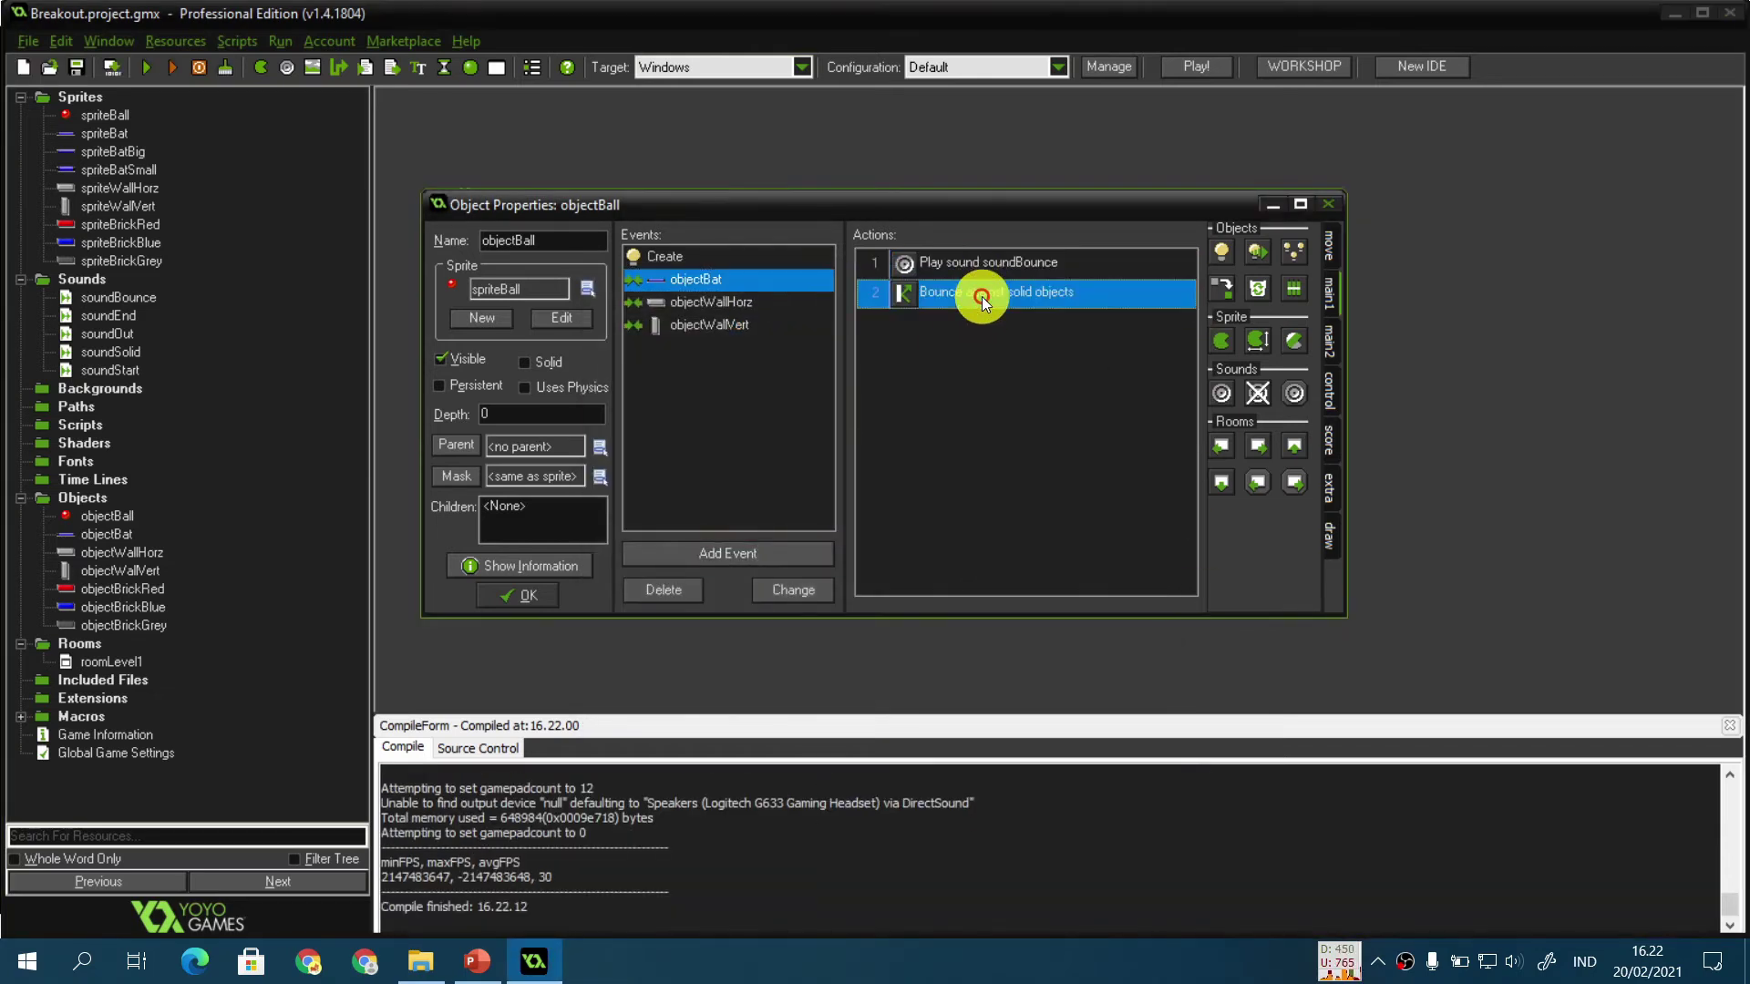
{"action": "left_click", "coordinate": [743, 303]}
{"action": "left_click", "coordinate": [983, 379]}
{"action": "key", "text": "ctrl+v"}
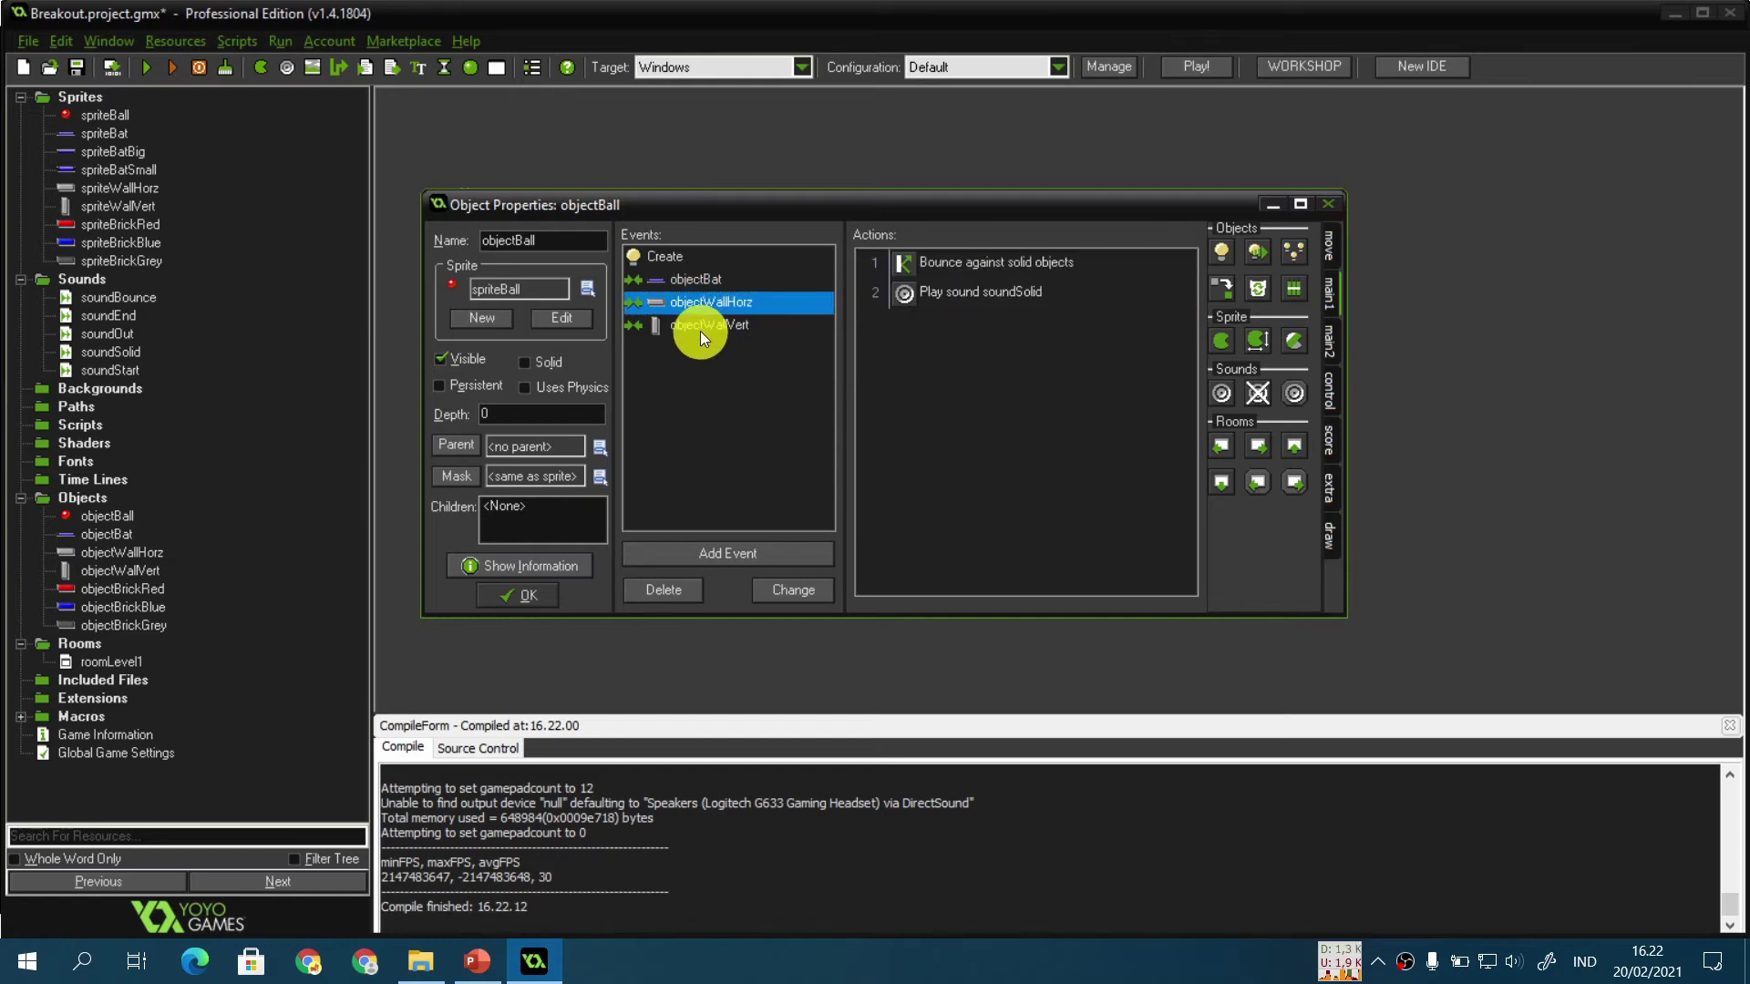
Step: Paste the copied Bounce action into objectBall's objectWallVert collision event and save the project
{"action": "left_click", "coordinate": [706, 330]}
{"action": "left_click", "coordinate": [916, 349]}
{"action": "key", "text": "ctrl+v"}
{"action": "key", "text": "ctrl+s"}
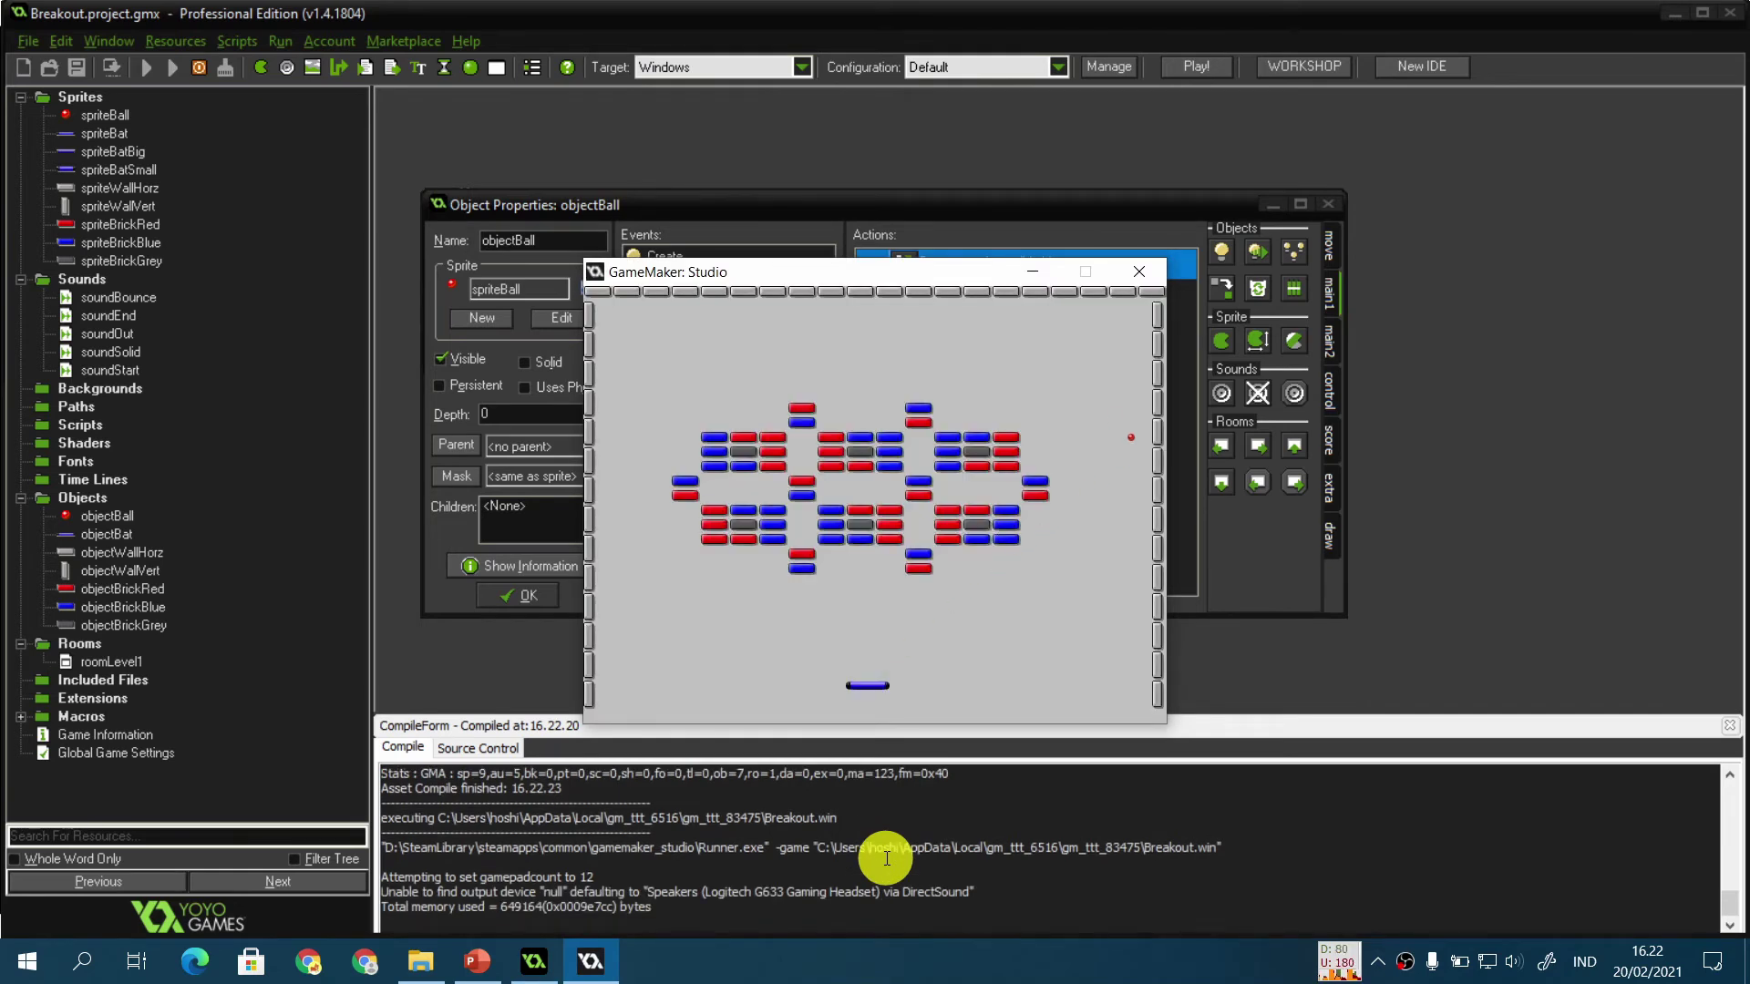
Step: Play-test the game by moving the bat to return the ball and check its bouncing off bat and walls, and close the game
{"action": "key", "text": "Left"}
{"action": "key", "text": "Left"}
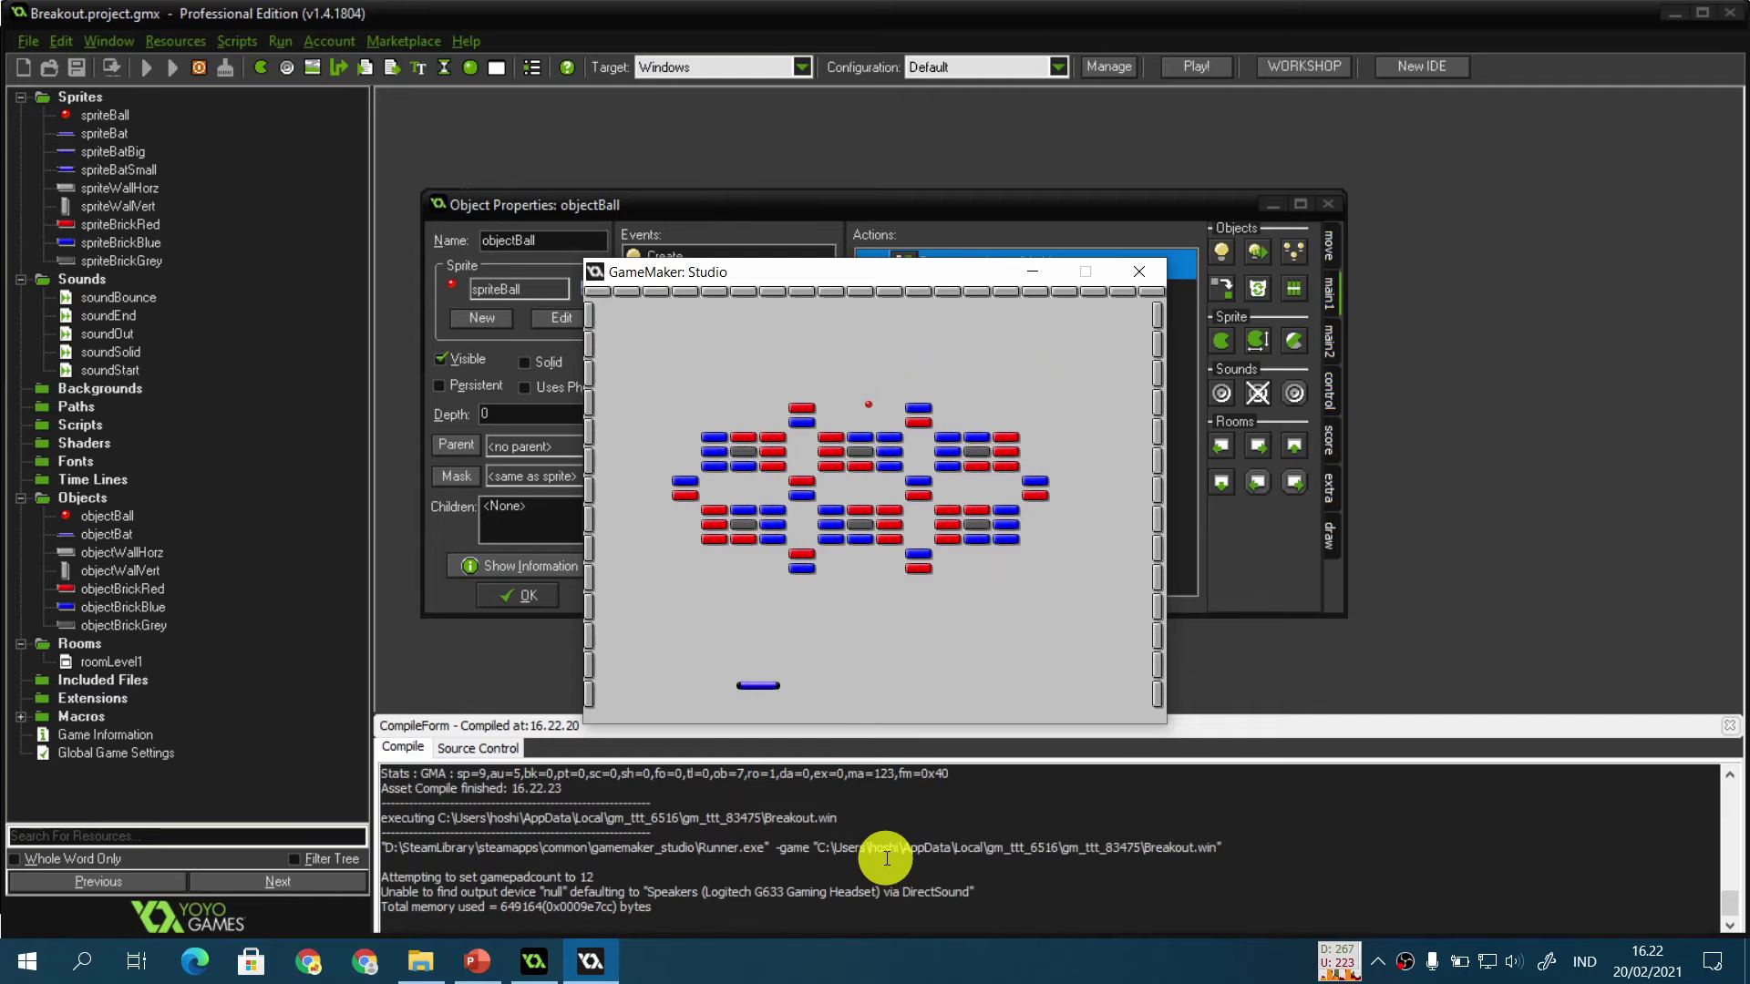
{"action": "key", "text": "Left"}
{"action": "key", "text": "Left"}
{"action": "key", "text": "Left"}
{"action": "key", "text": "Right"}
{"action": "key", "text": "Right"}
{"action": "key", "text": "Right"}
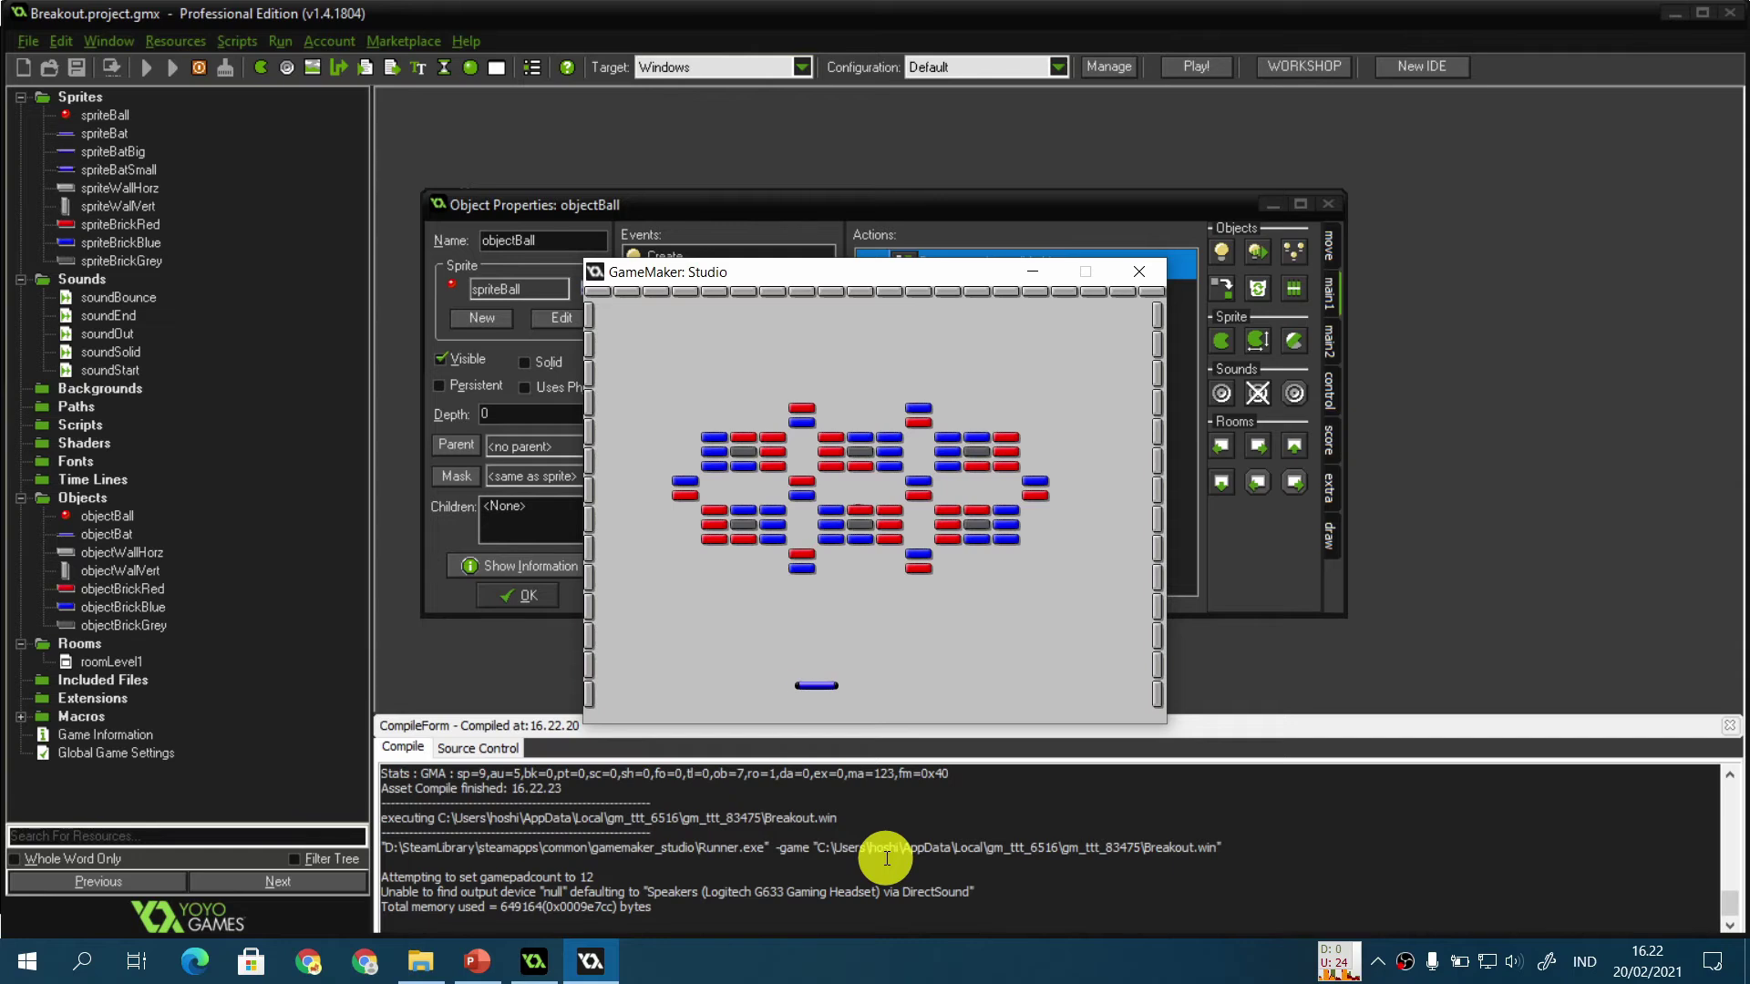
{"action": "key", "text": "Right"}
{"action": "key", "text": "Left"}
{"action": "key", "text": "Left"}
{"action": "key", "text": "Right"}
{"action": "key", "text": "Right"}
{"action": "key", "text": "Left"}
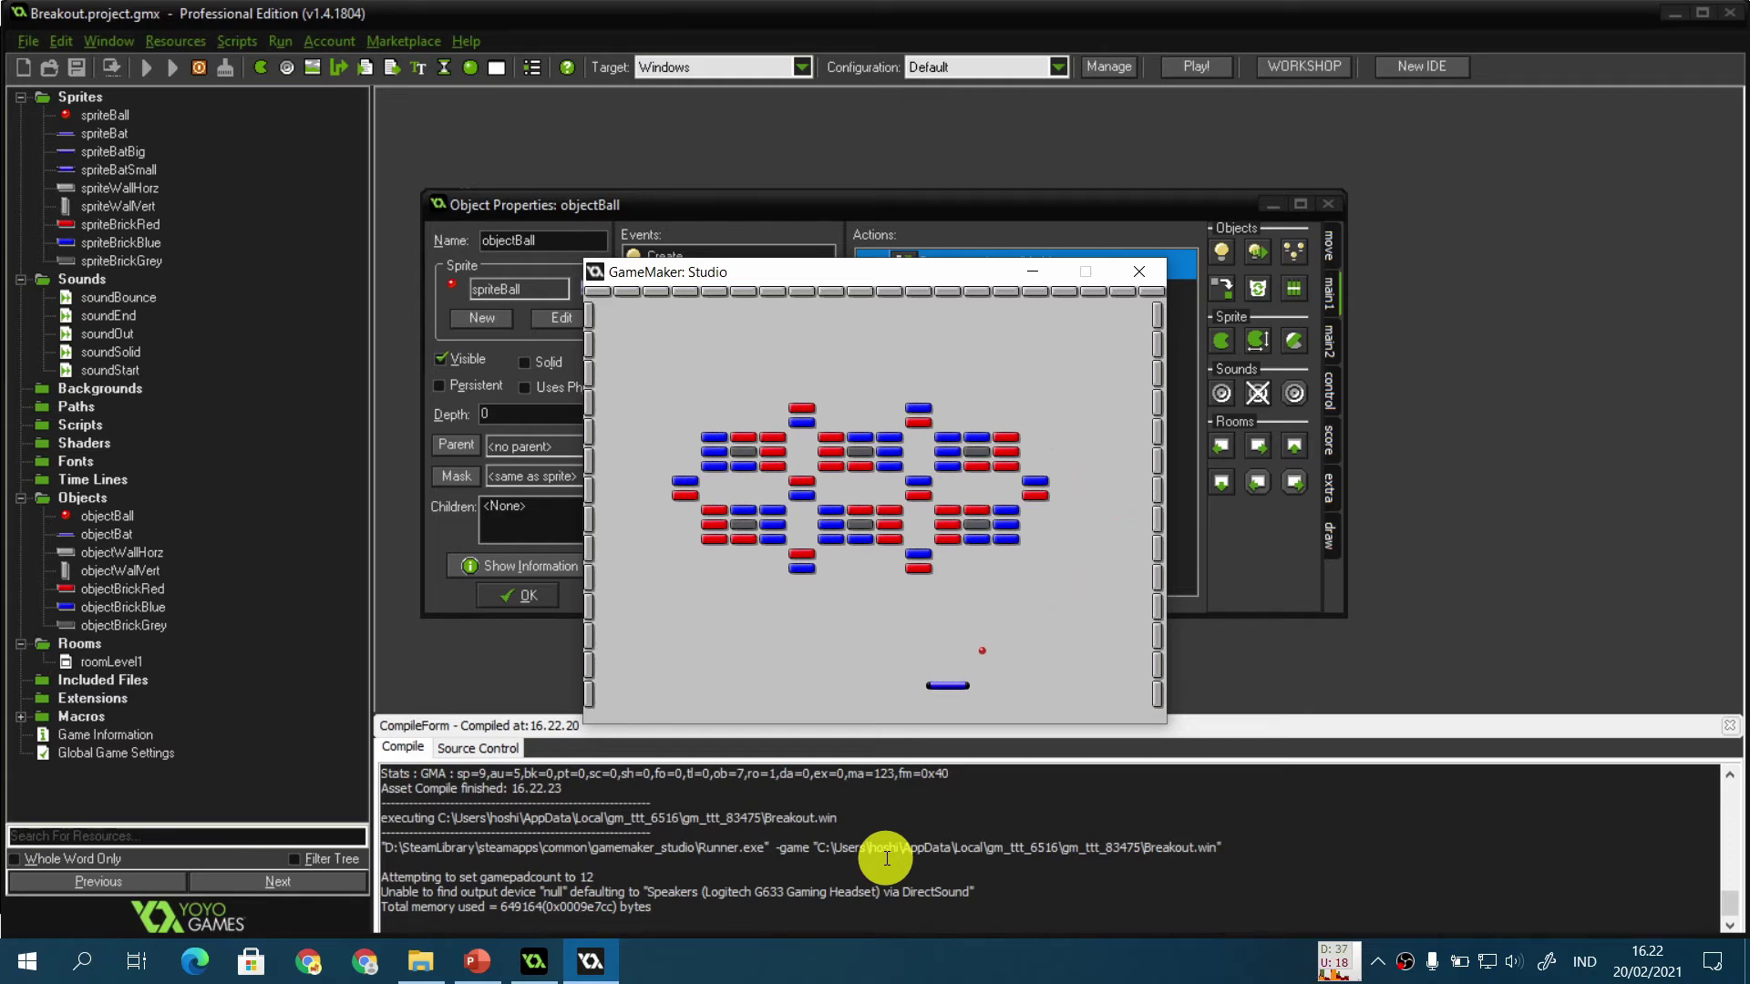
{"action": "key", "text": "Right"}
{"action": "key", "text": "Right"}
{"action": "key", "text": "Right"}
{"action": "key", "text": "Left"}
{"action": "key", "text": "Left"}
{"action": "key", "text": "Left"}
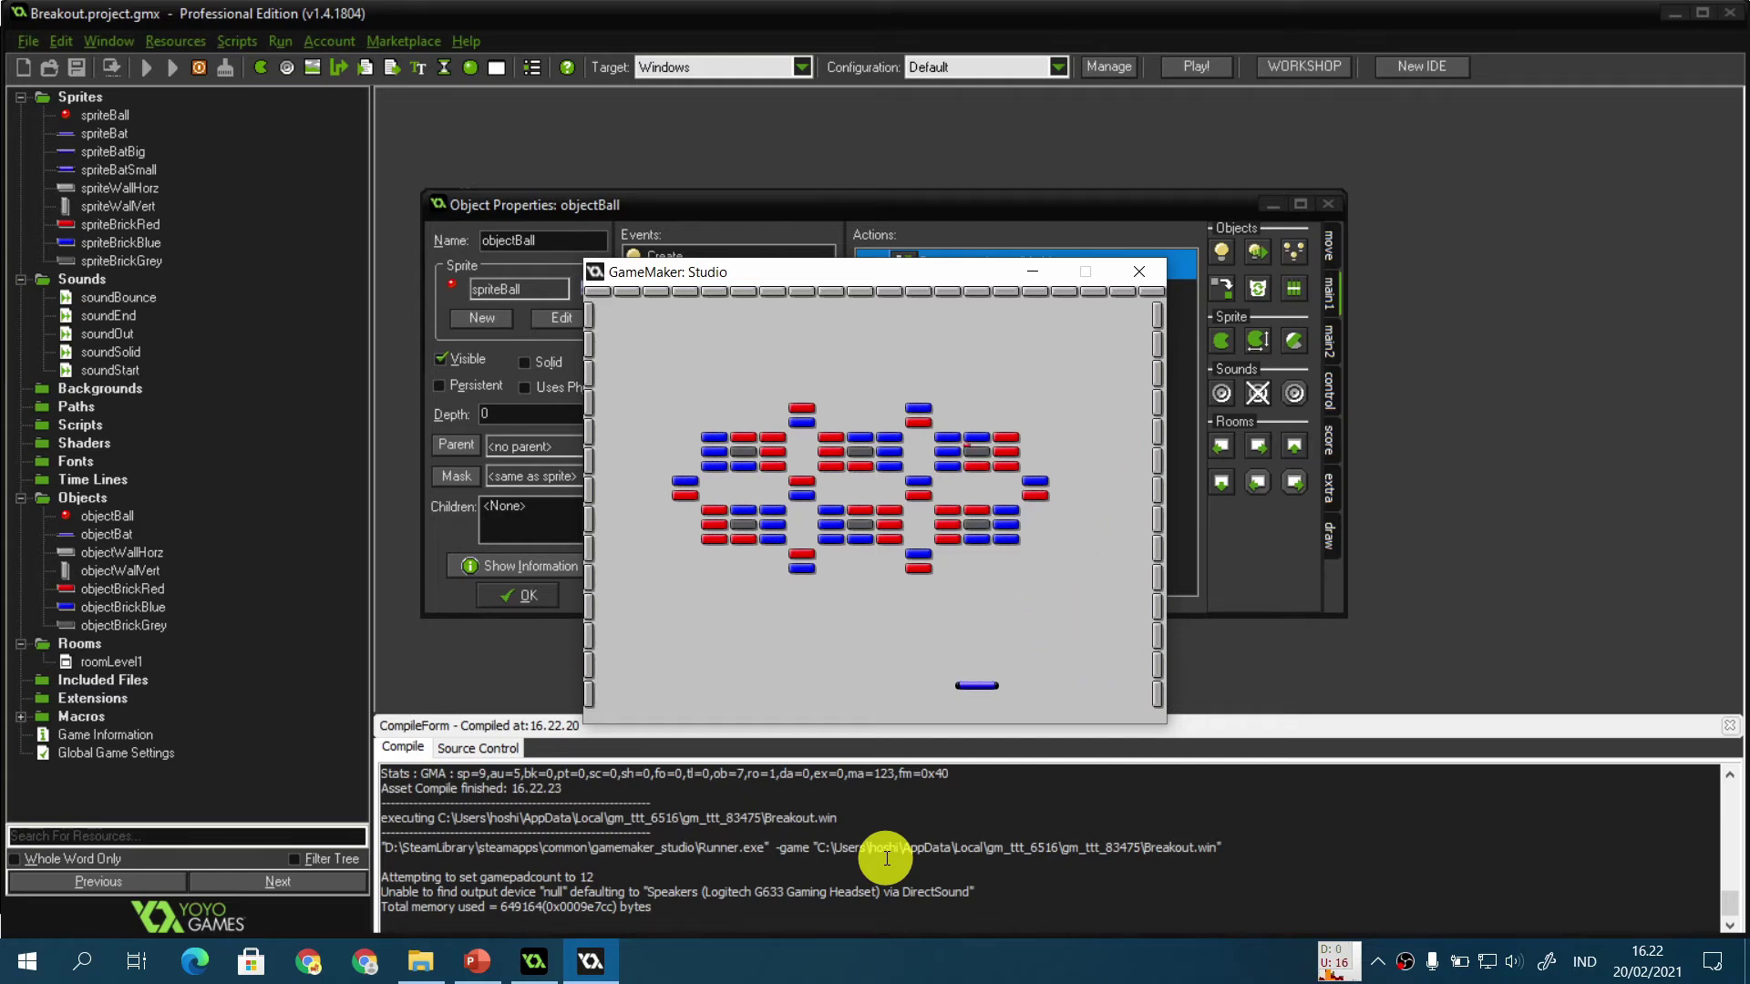
{"action": "key", "text": "Left"}
{"action": "key", "text": "Left"}
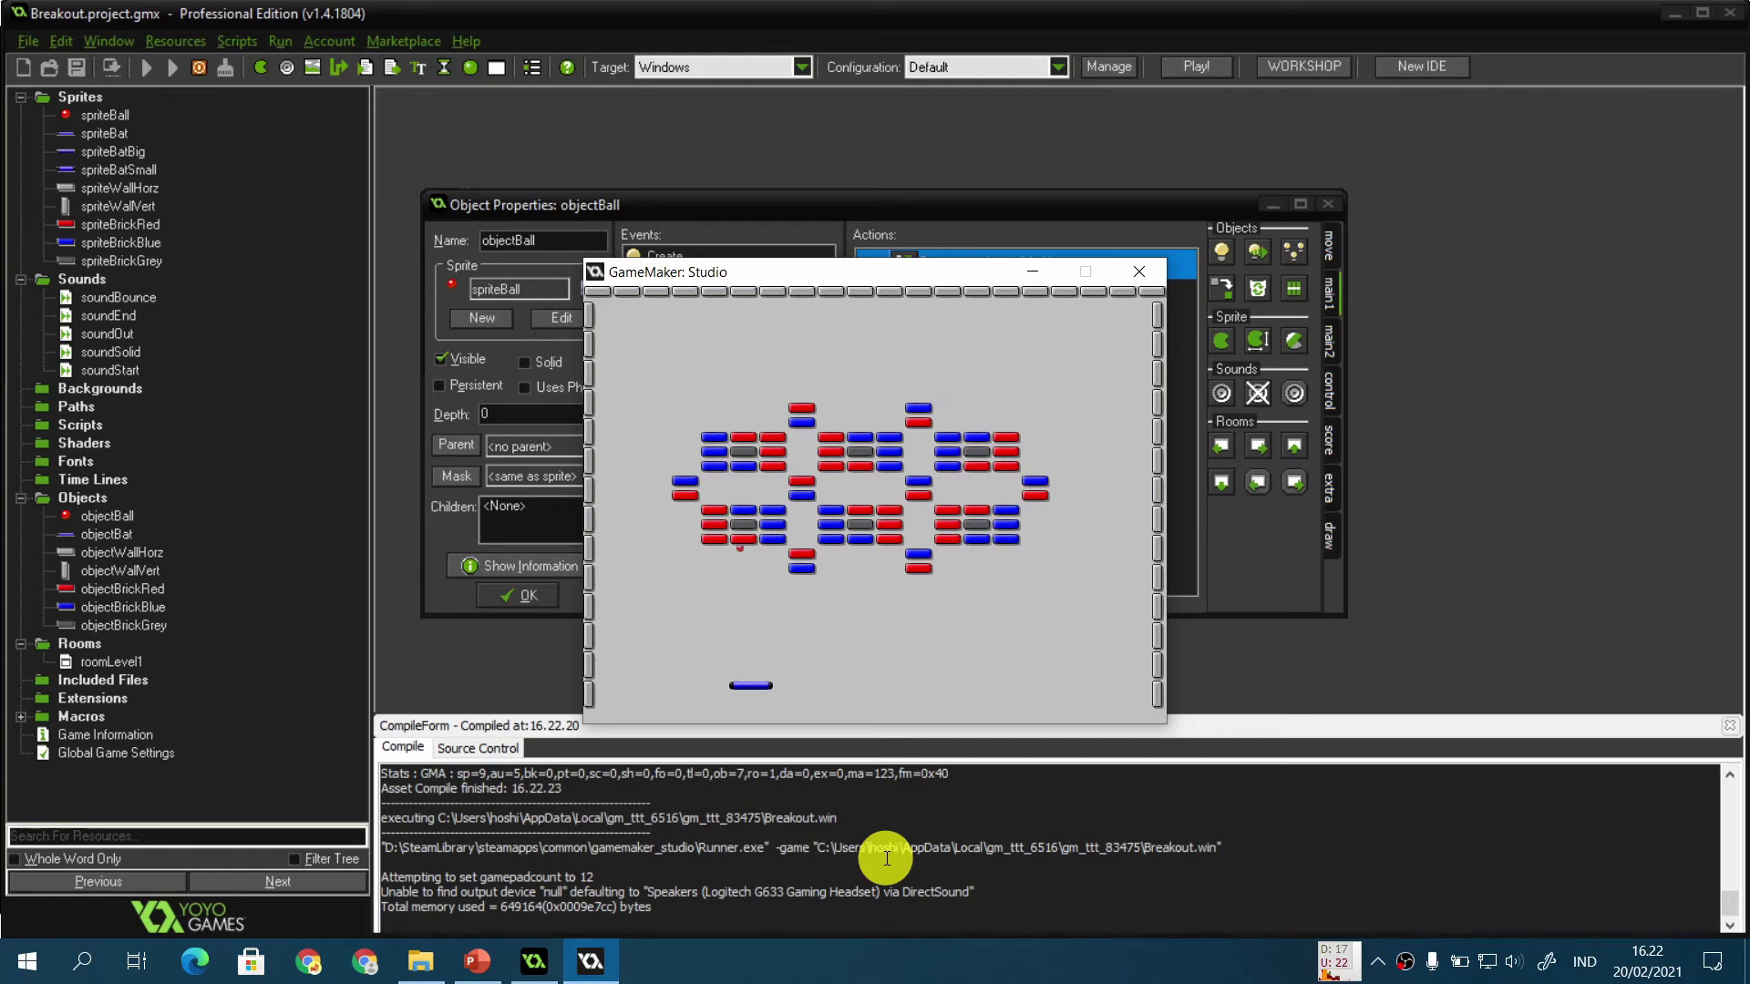
{"action": "key", "text": "Left"}
{"action": "key", "text": "Right"}
{"action": "key", "text": "Right"}
{"action": "key", "text": "Right"}
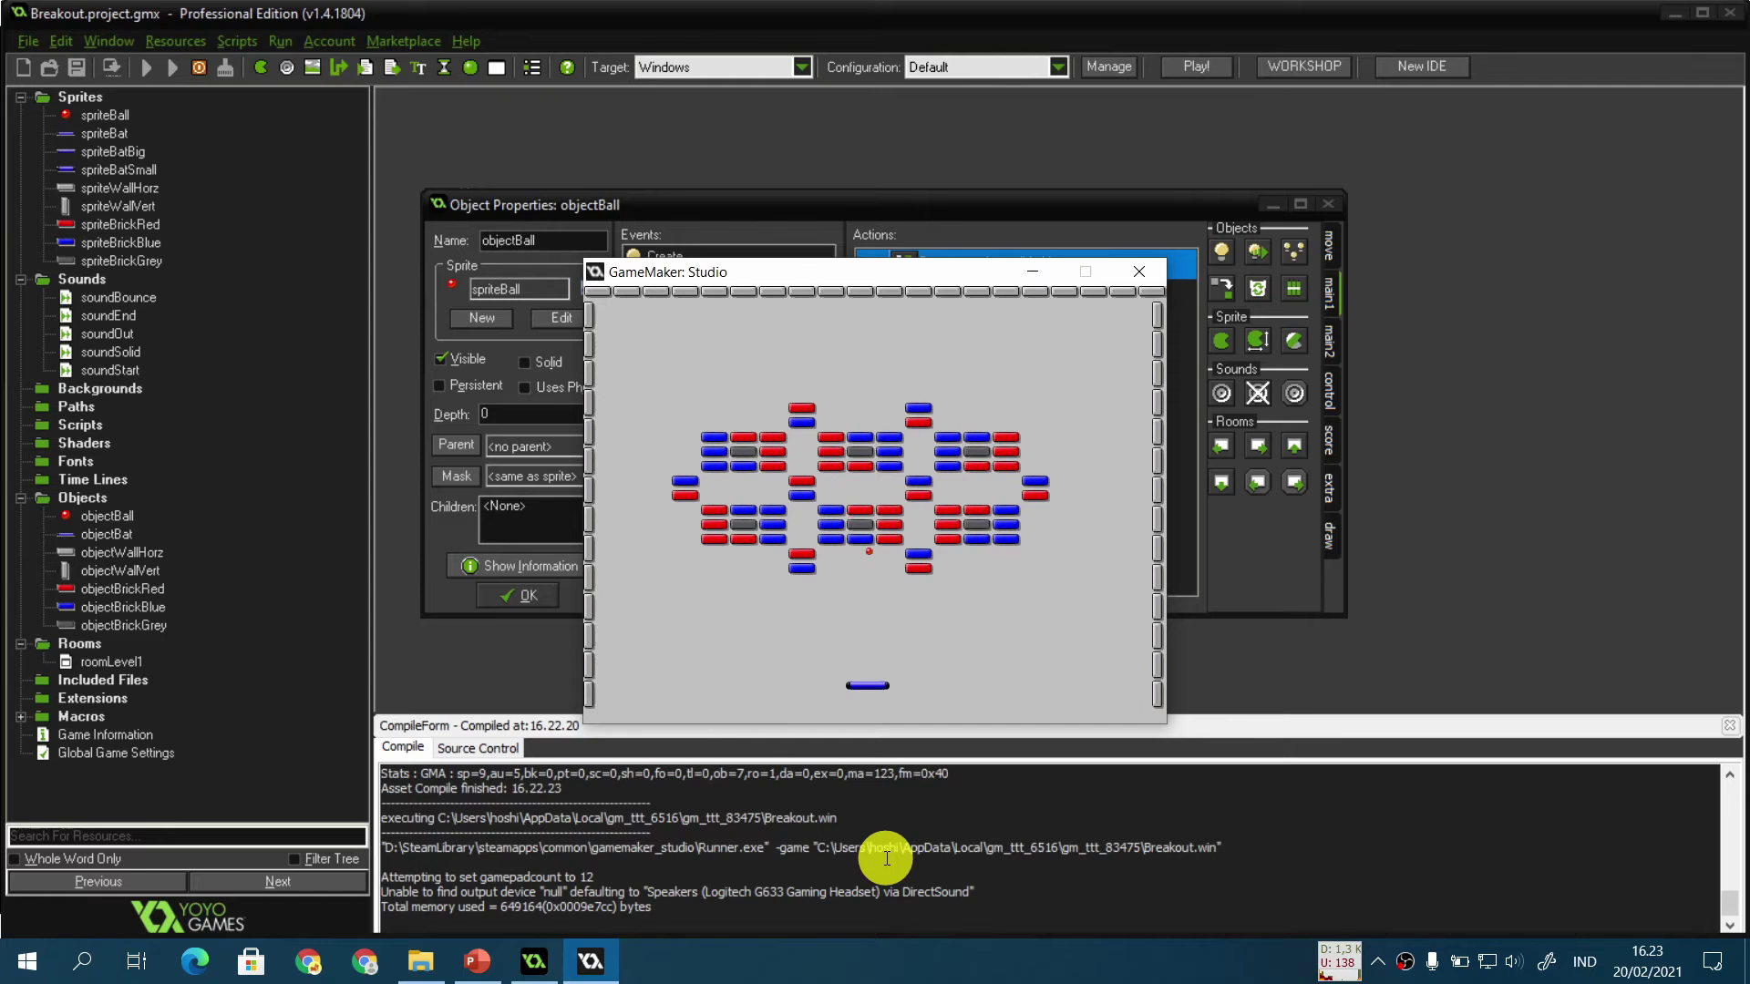
{"action": "key", "text": "Right"}
{"action": "key", "text": "Left"}
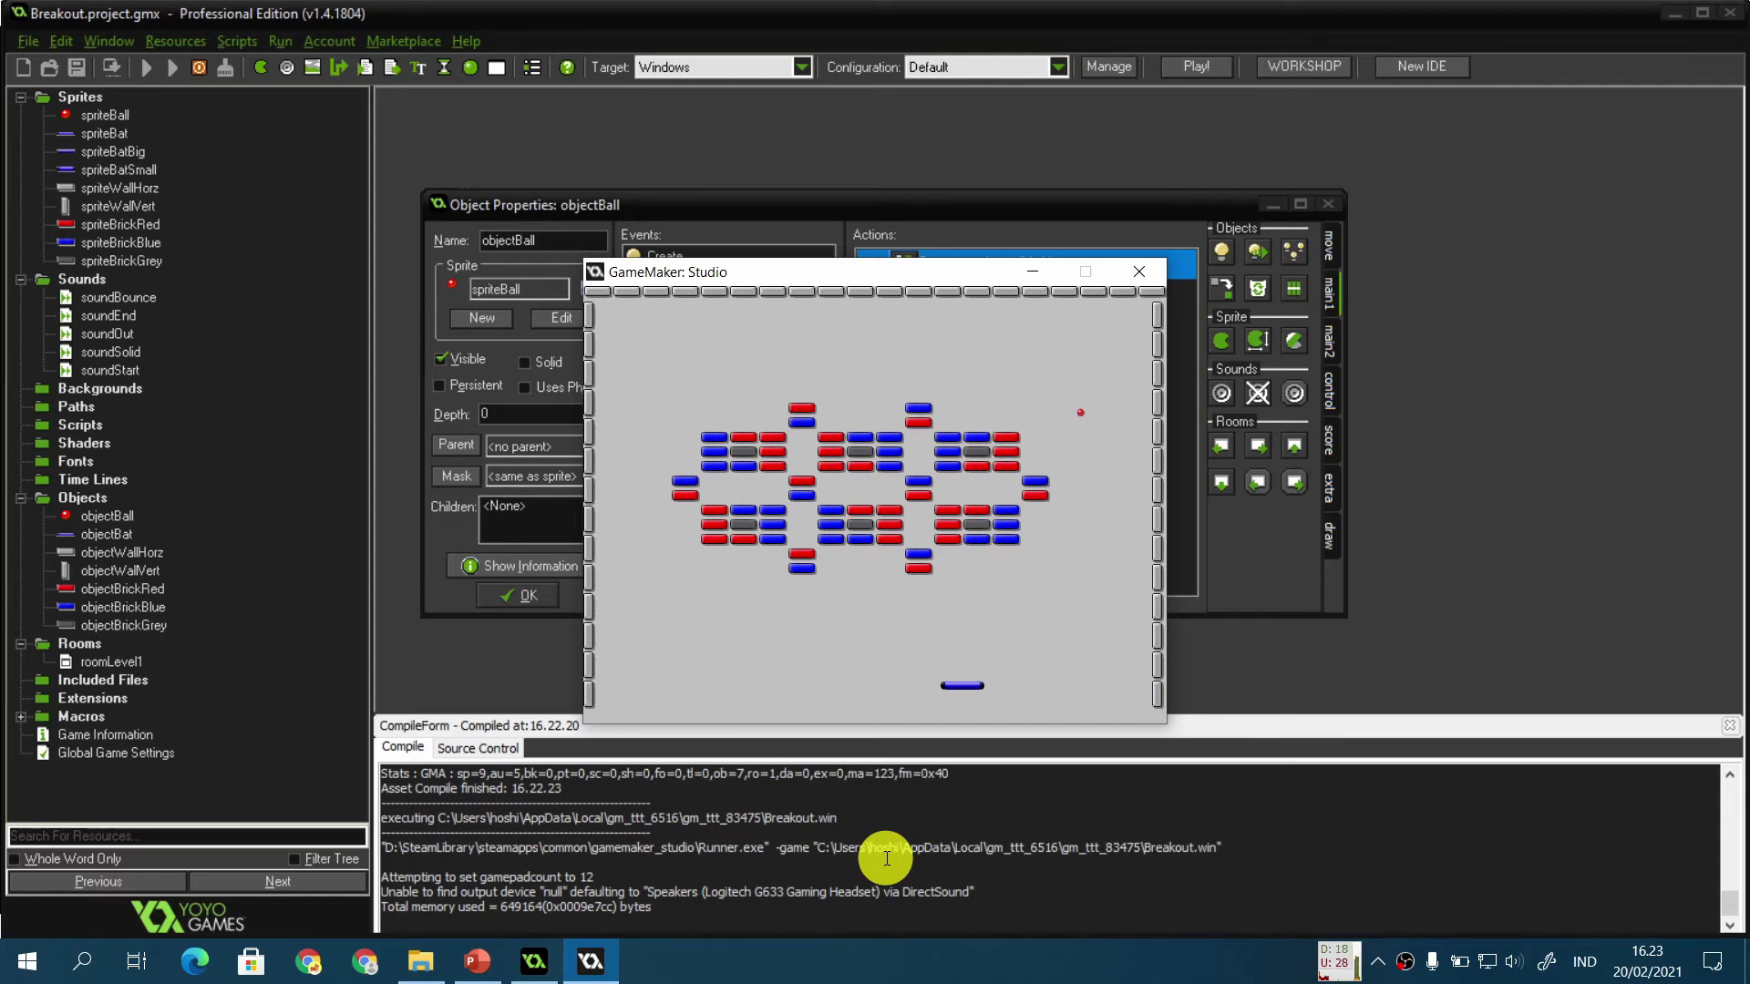
{"action": "key", "text": "Left"}
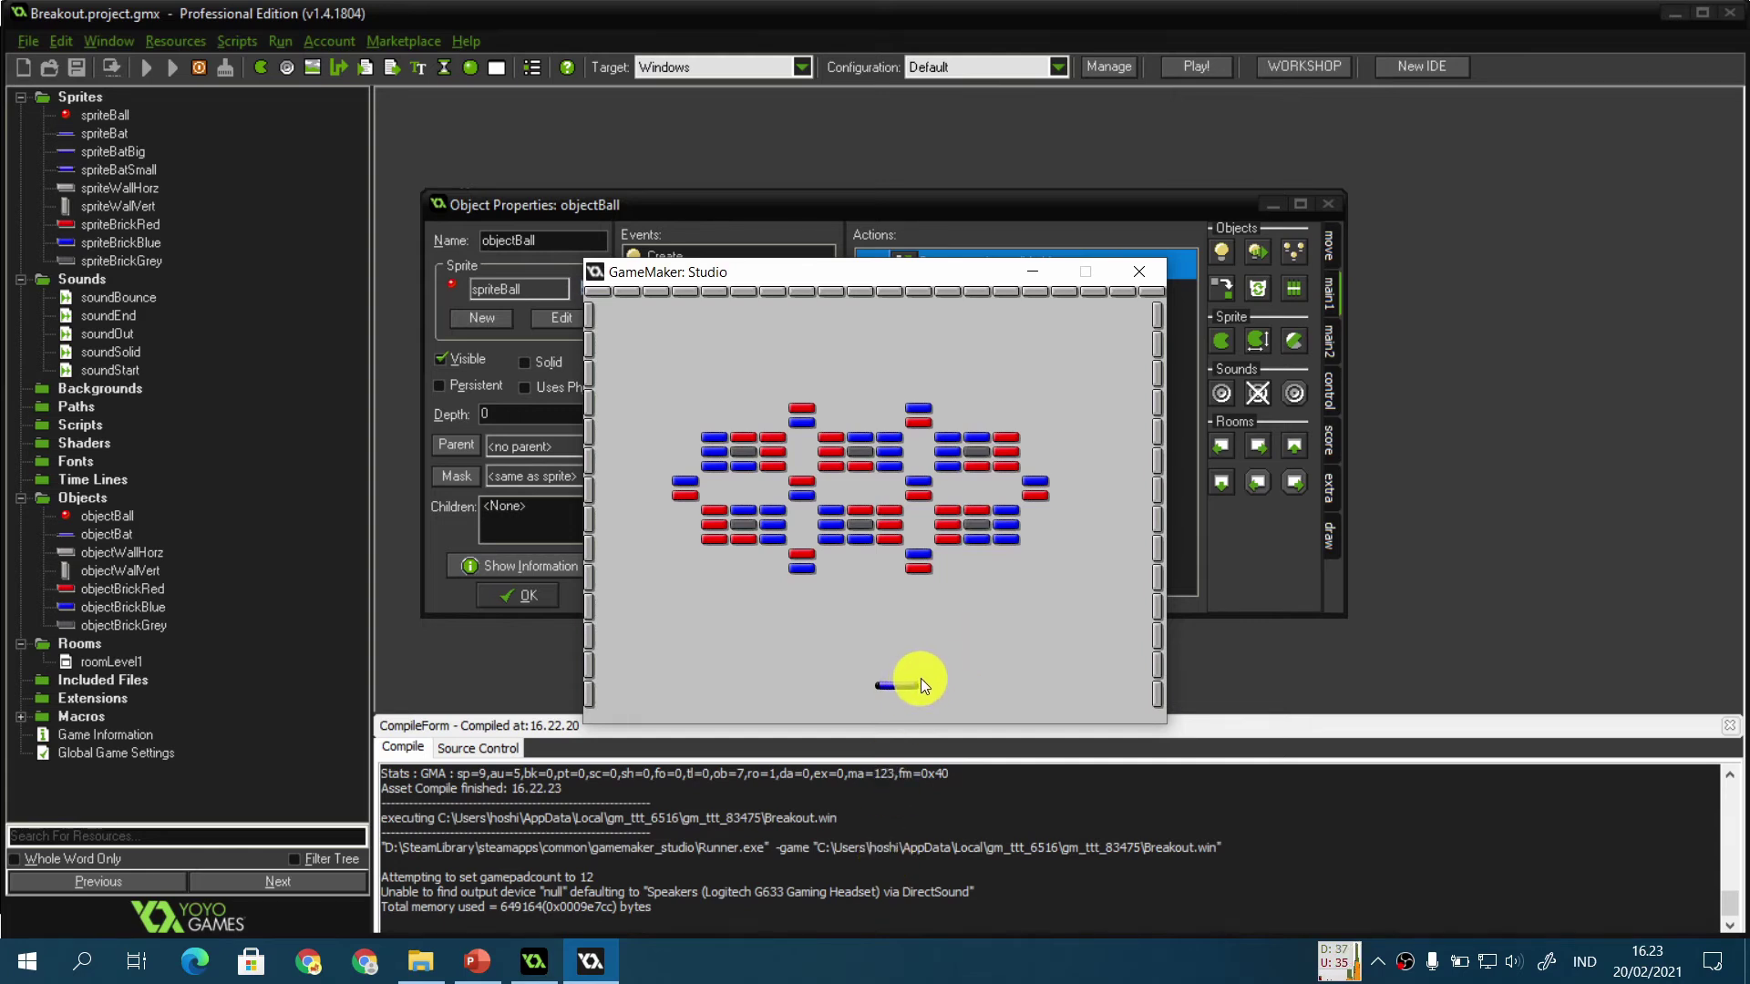
{"action": "left_click", "coordinate": [1141, 277]}
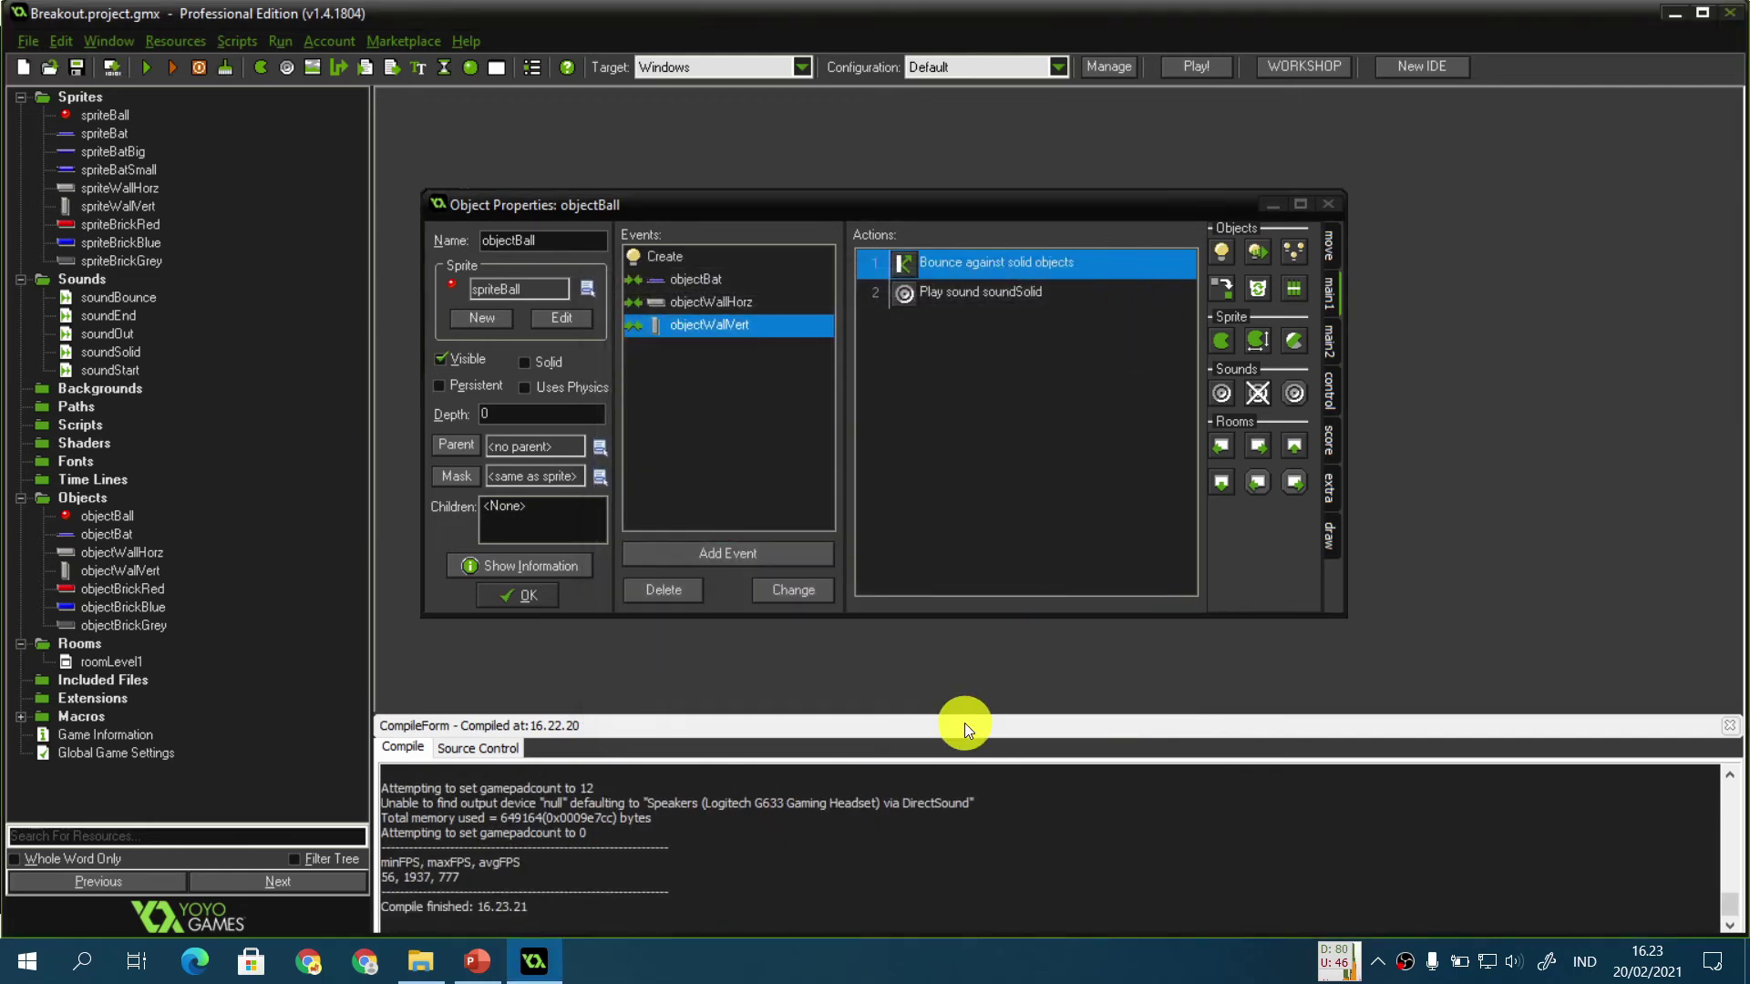
Step: Switch to PowerPoint and check the Ball vs Bat slide against the finished bounce behaviour
{"action": "left_click", "coordinate": [477, 960]}
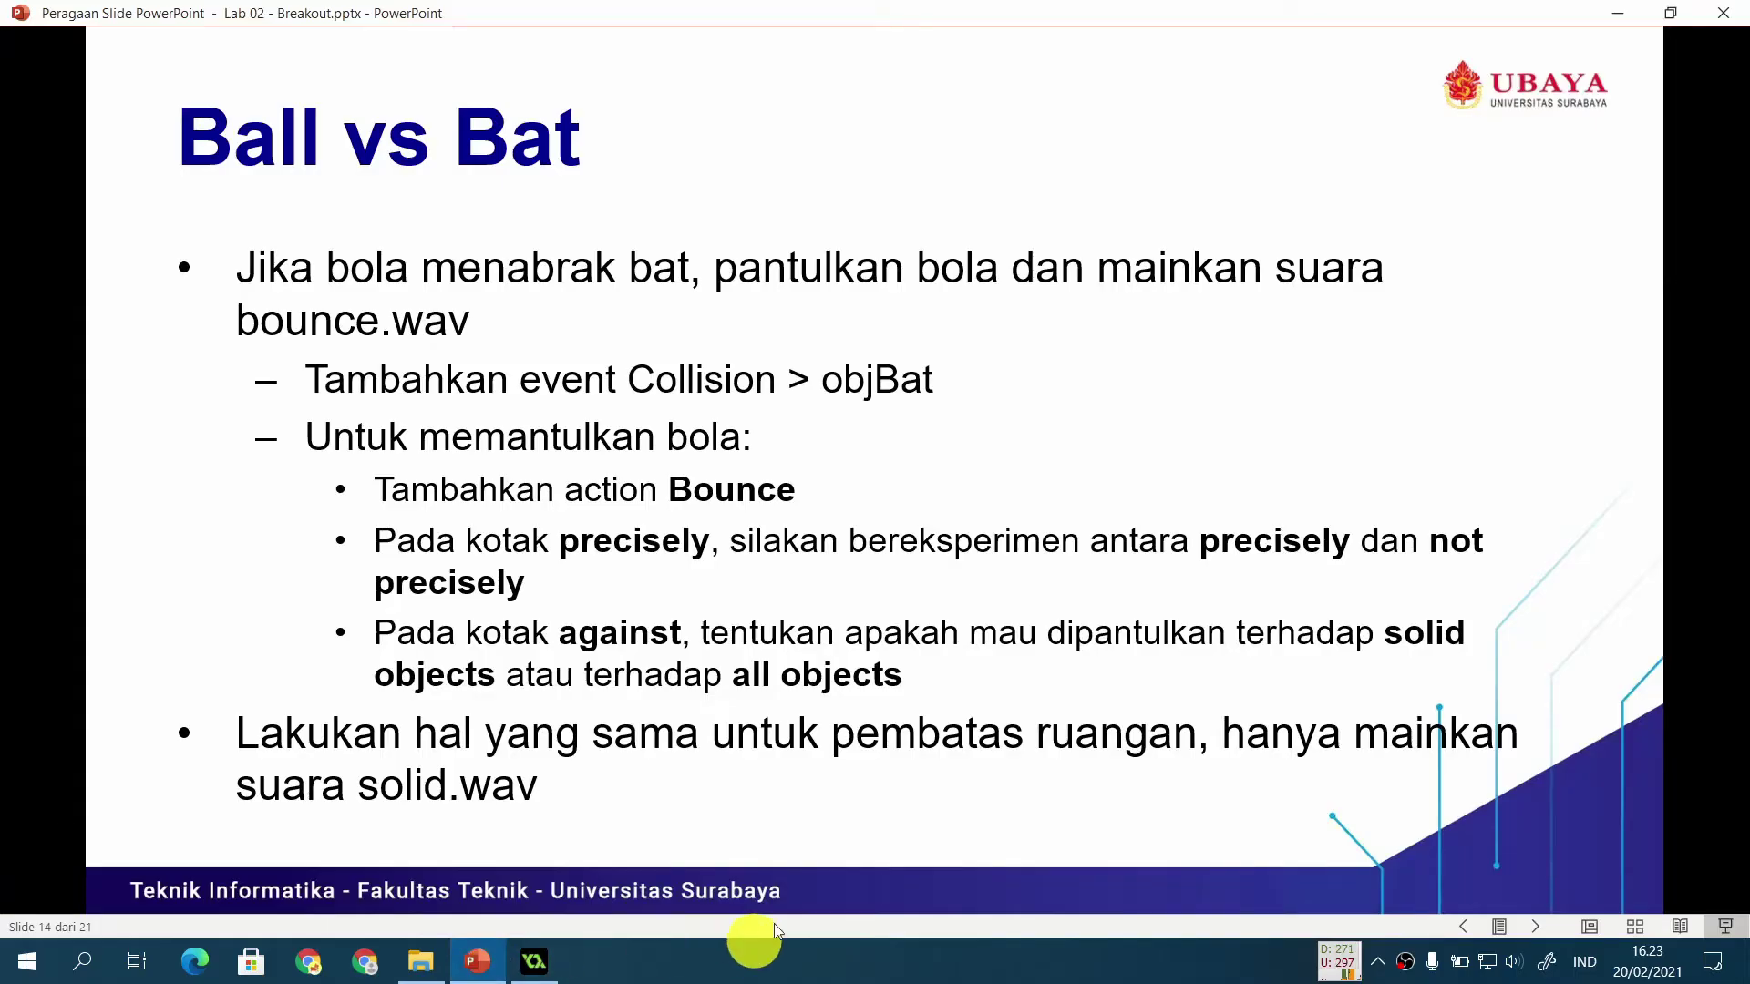